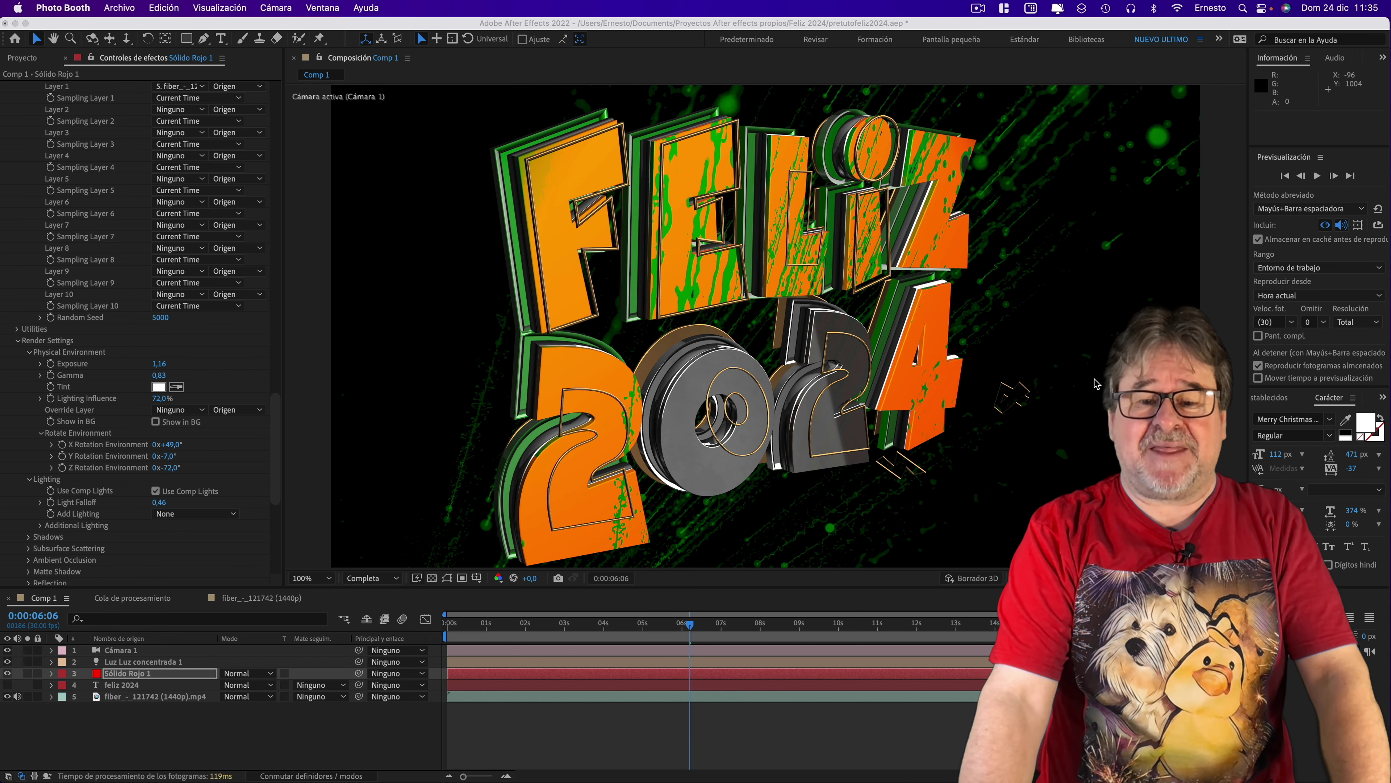
# - Show the desktop overview with the Desktop, Safari and QuickTime Player spaces
pyautogui.hotkey('ctrl', 'Up')
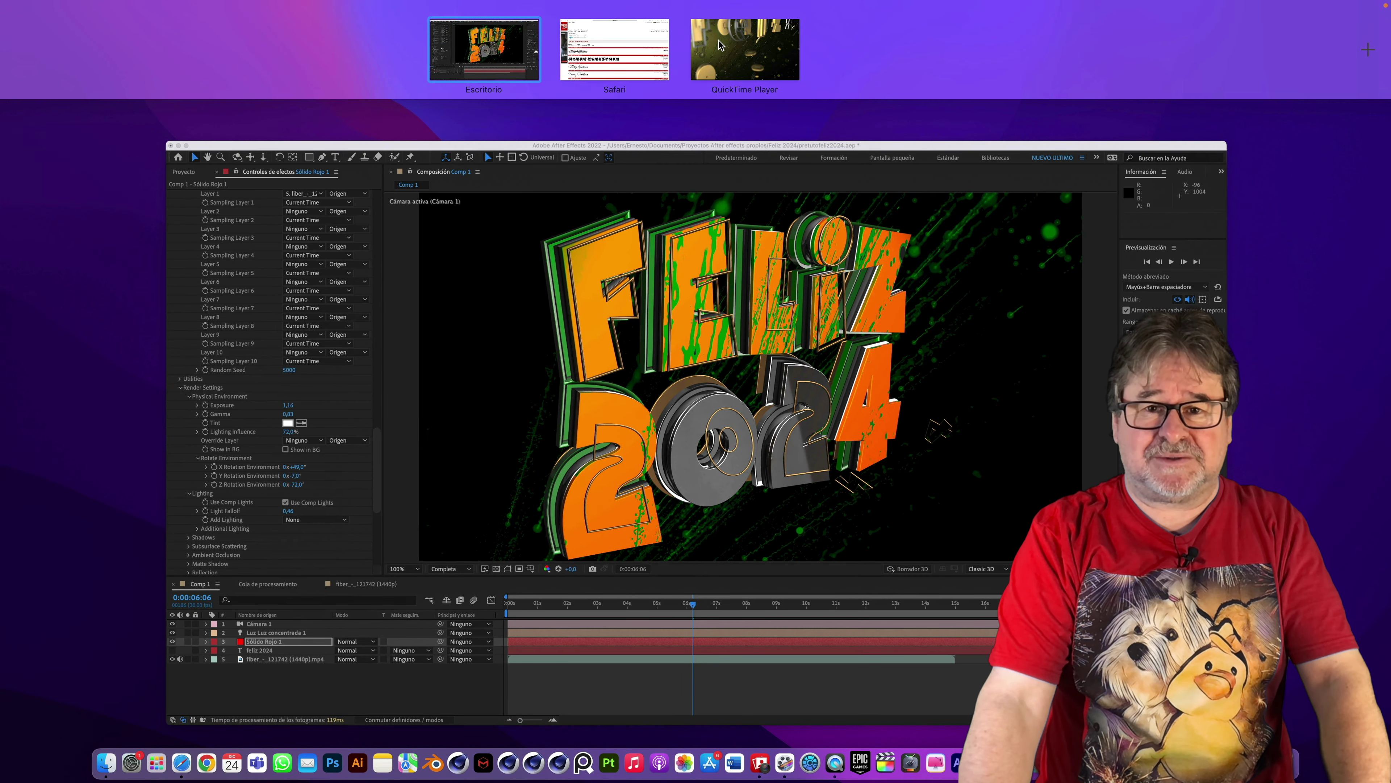
# - Play the finished FELIZ 2024 metallic text animation full screen in QuickTime Player
pyautogui.click(720, 46)
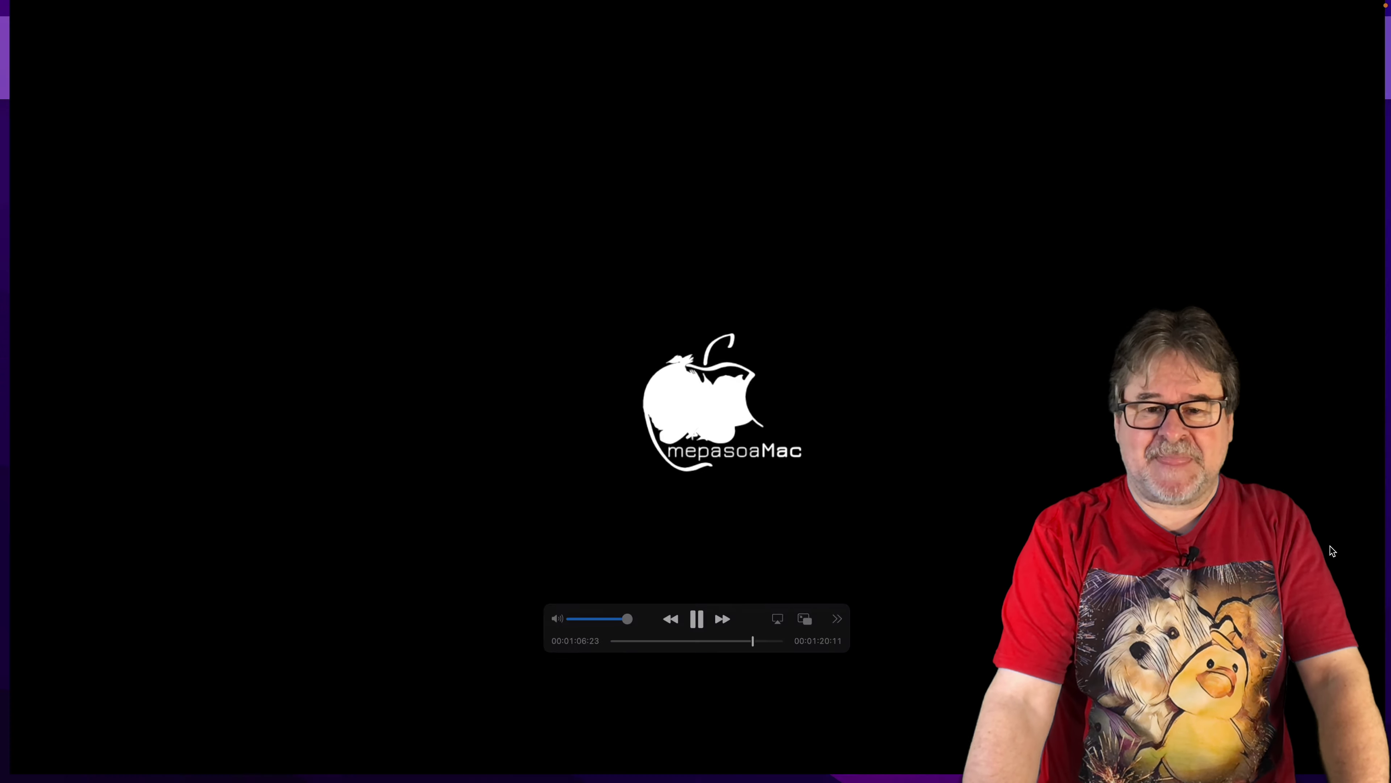
# - Back in After Effects, start a new untitled project, closing Feliz 2024 without saving
pyautogui.hotkey('ctrl', 'Up')
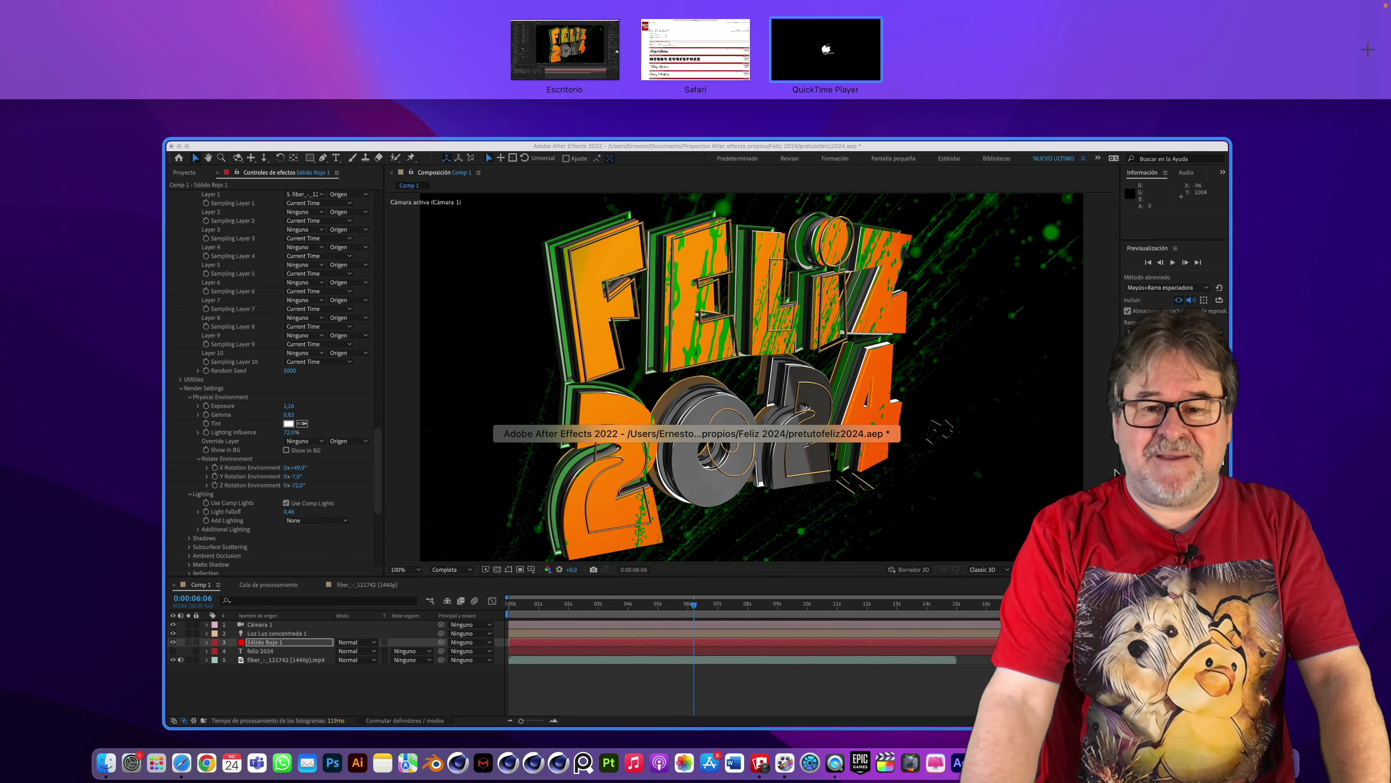
pyautogui.click(1060, 437)
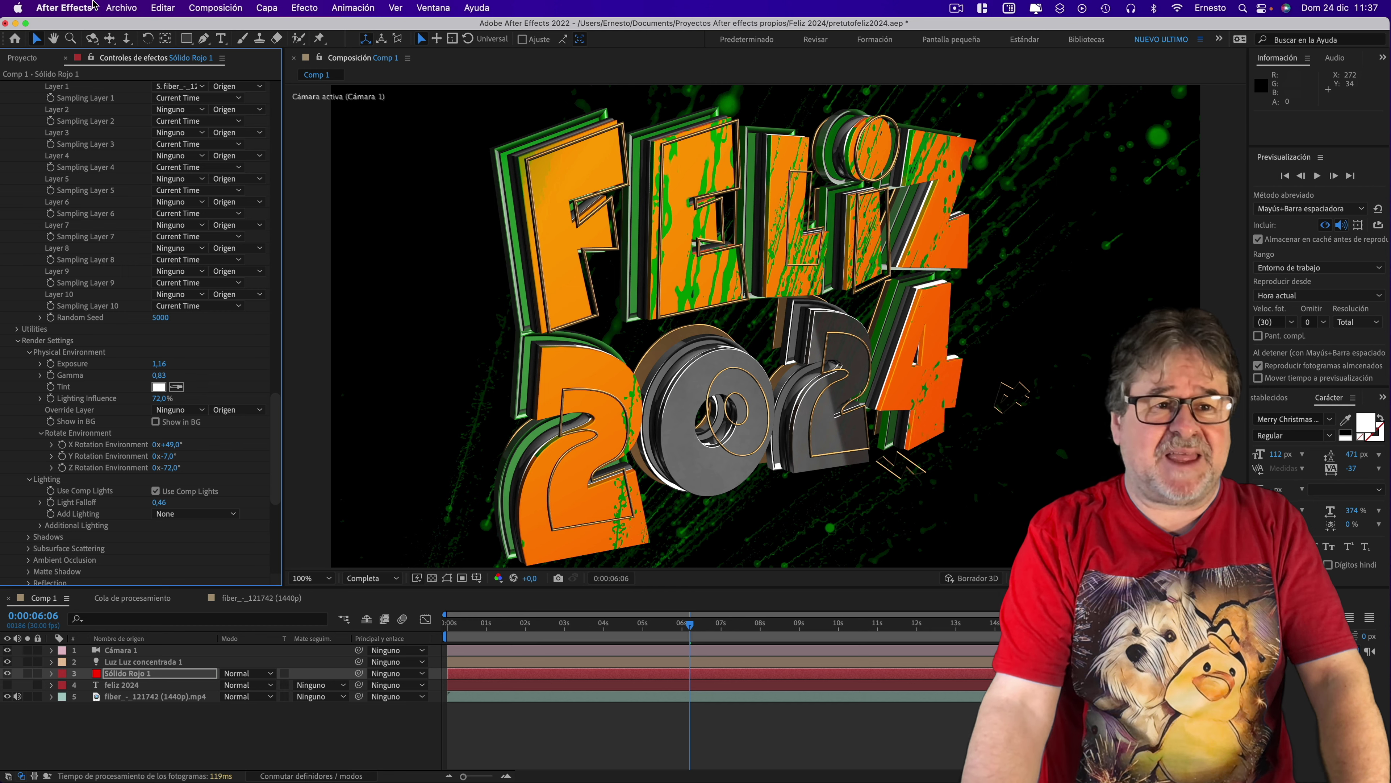
pyautogui.click(121, 8)
pyautogui.moveTo(125, 30)
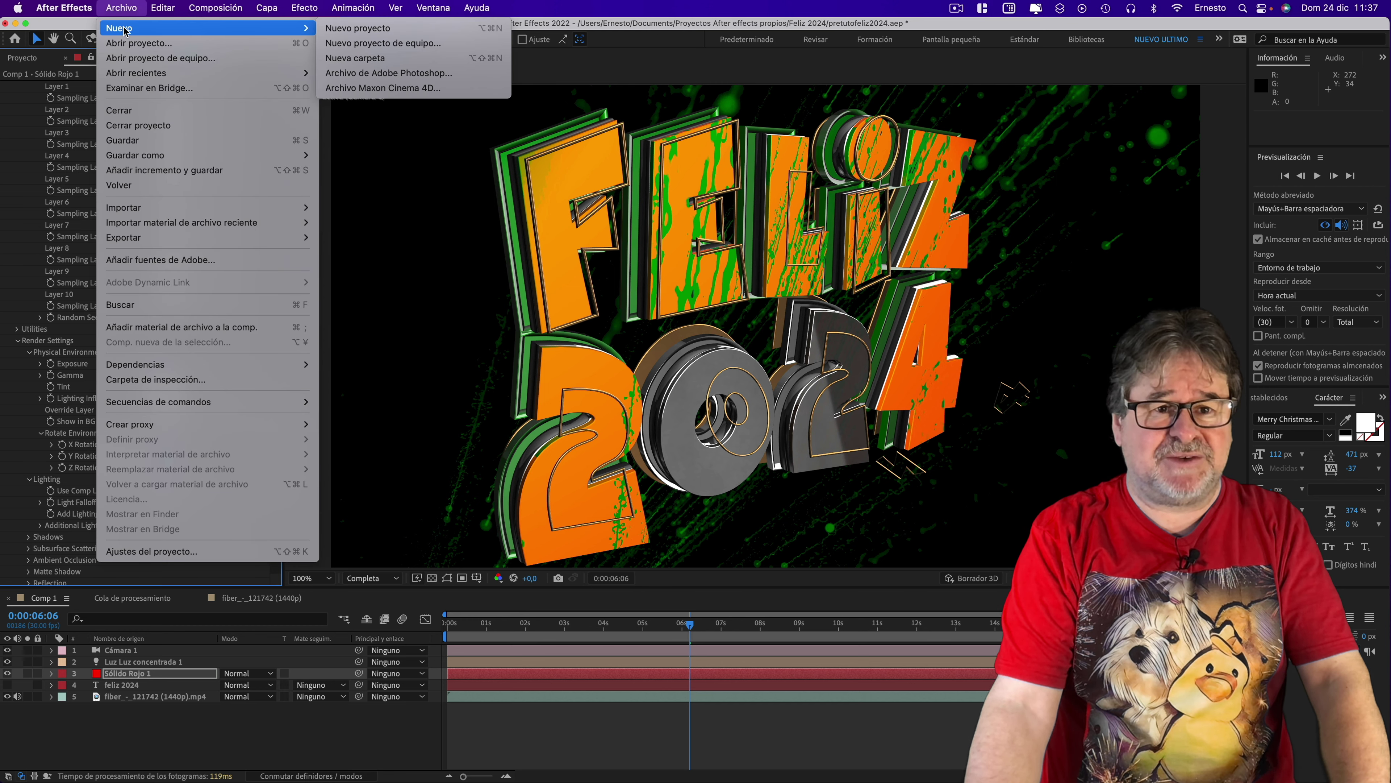
pyautogui.click(383, 28)
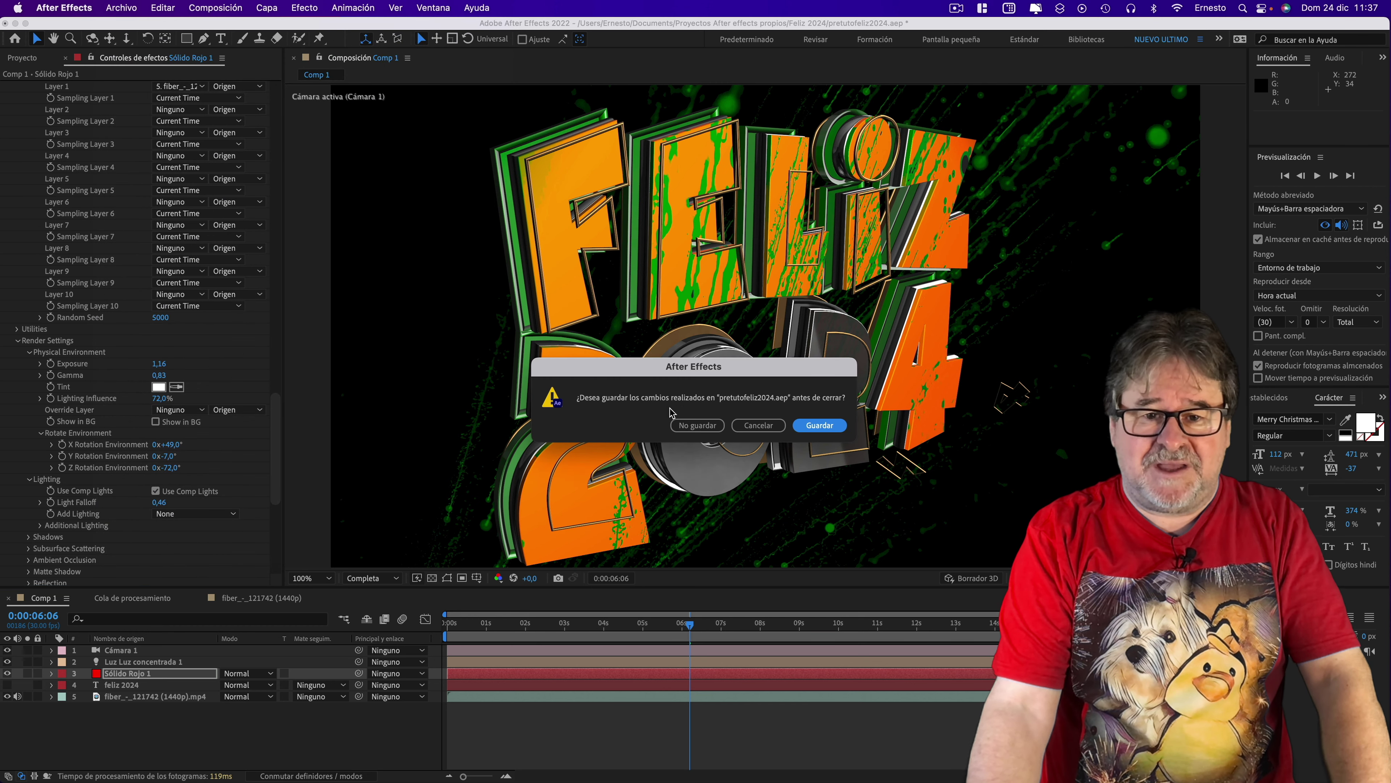
pyautogui.click(697, 426)
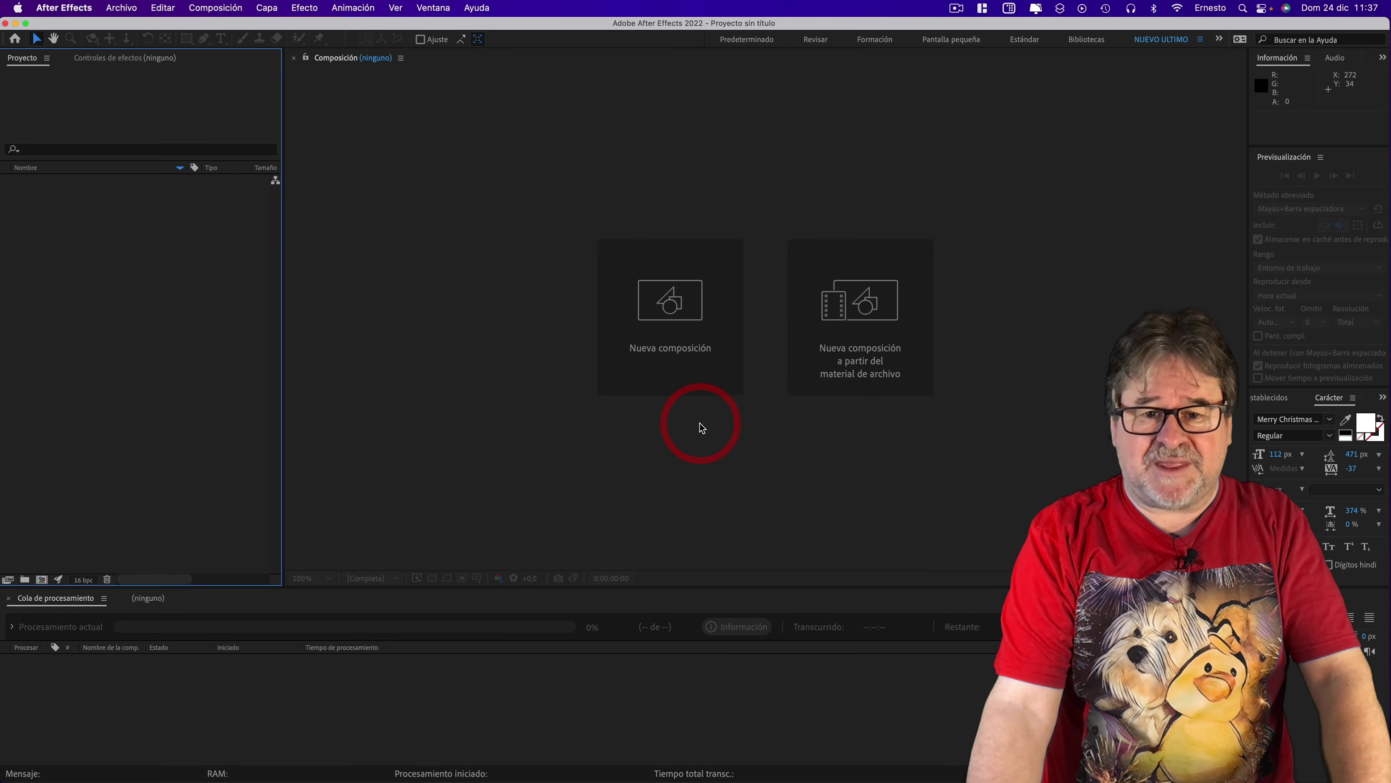
# - Create Comp 1 at 2560×1440, 30 fps and 20 seconds, then show the desktop overview
pyautogui.click(685, 320)
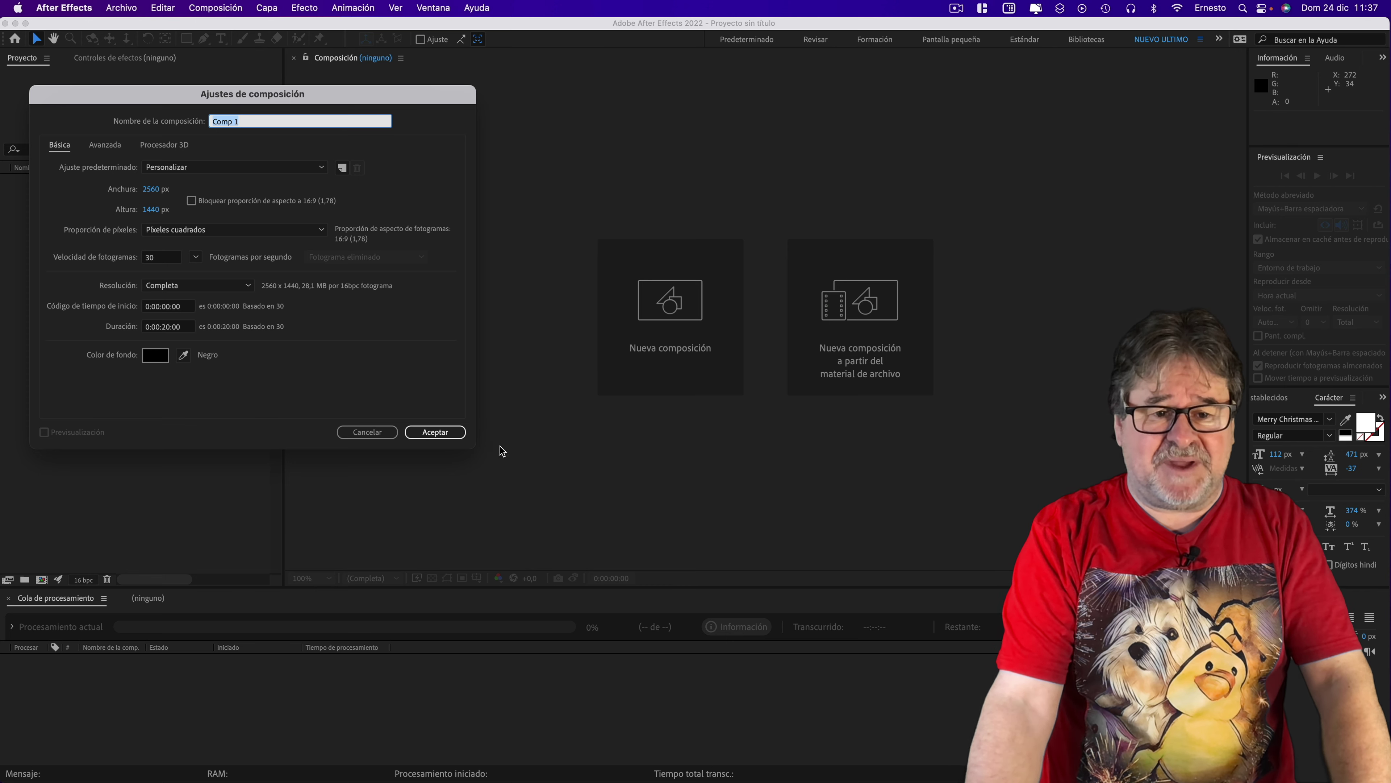
pyautogui.click(449, 432)
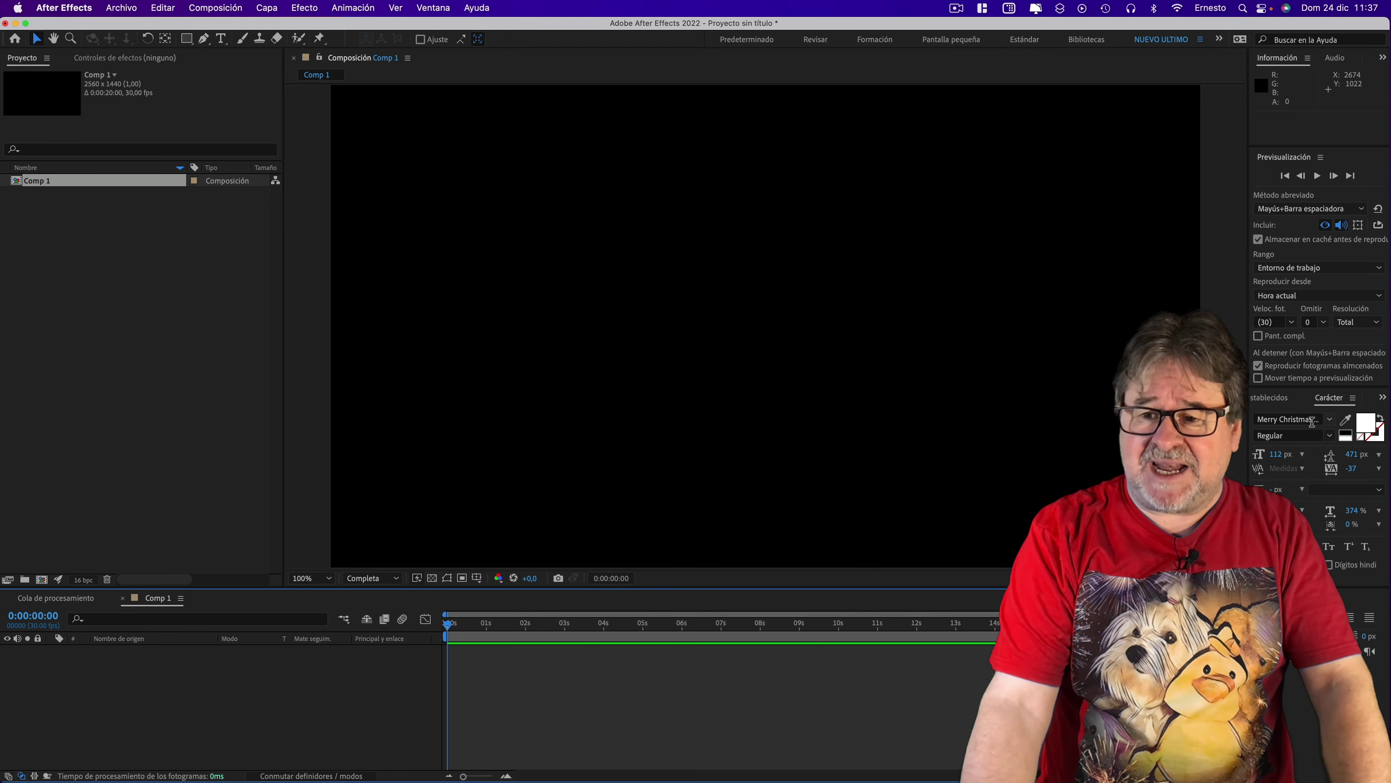
pyautogui.hotkey('ctrl', 'Up')
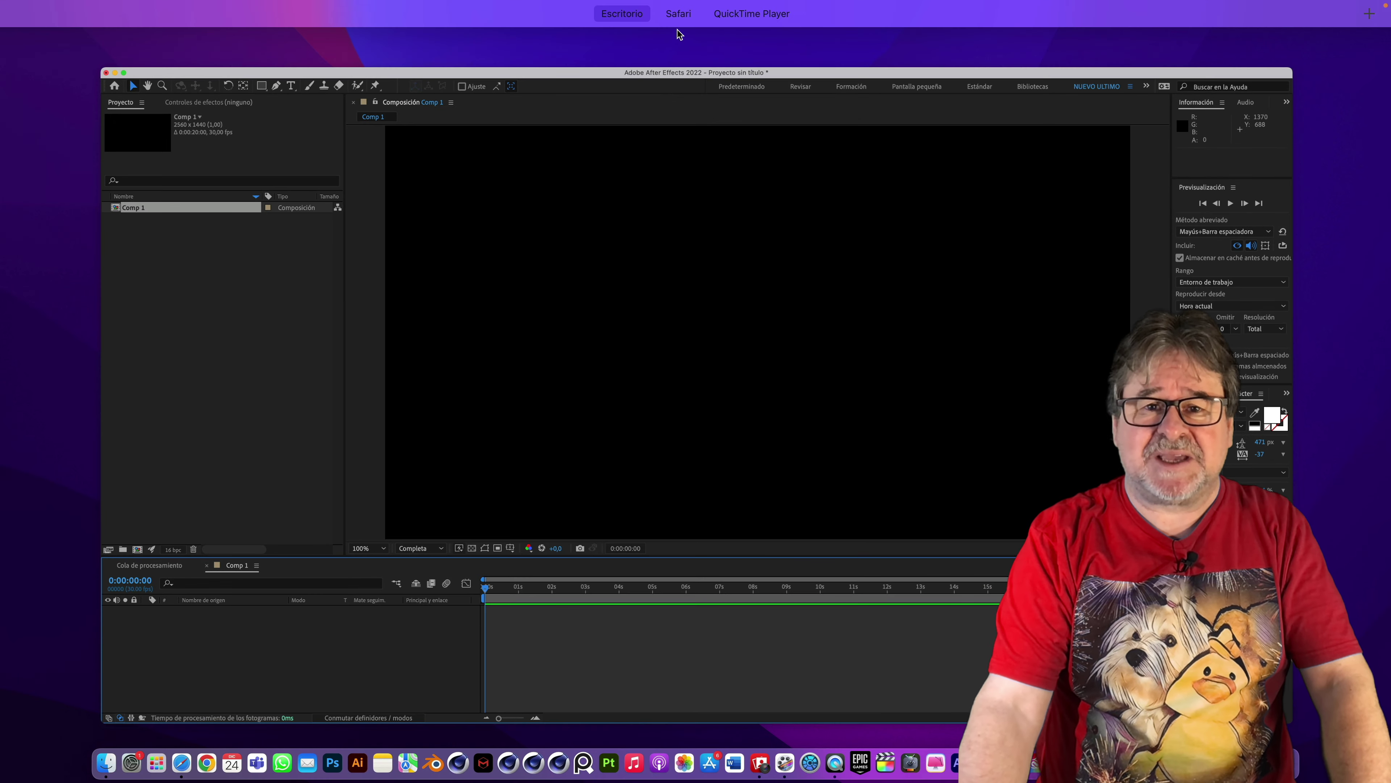
# - Browse the dafont.com merry christmas results down to the chunky Merry Christmas 2021 font
pyautogui.click(686, 31)
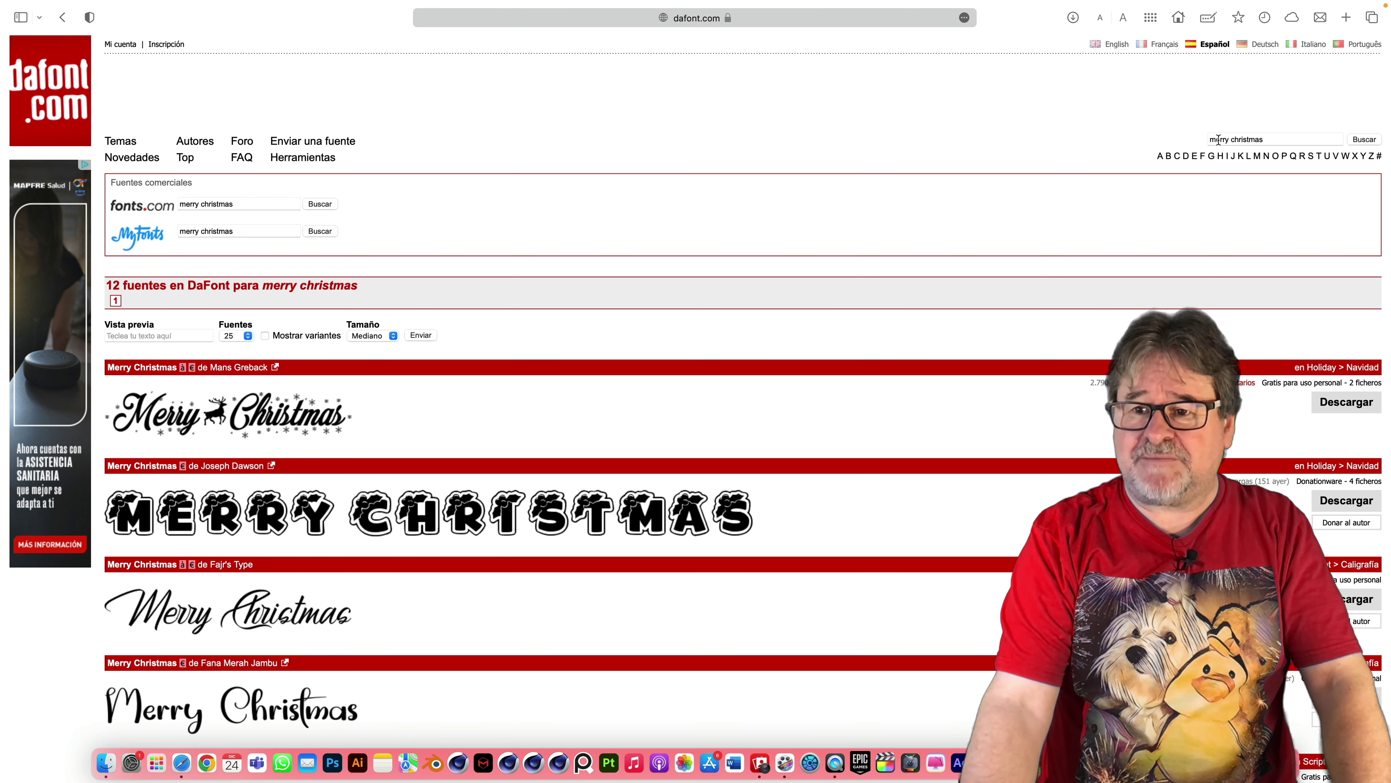
pyautogui.scroll(-4, 753, 379)
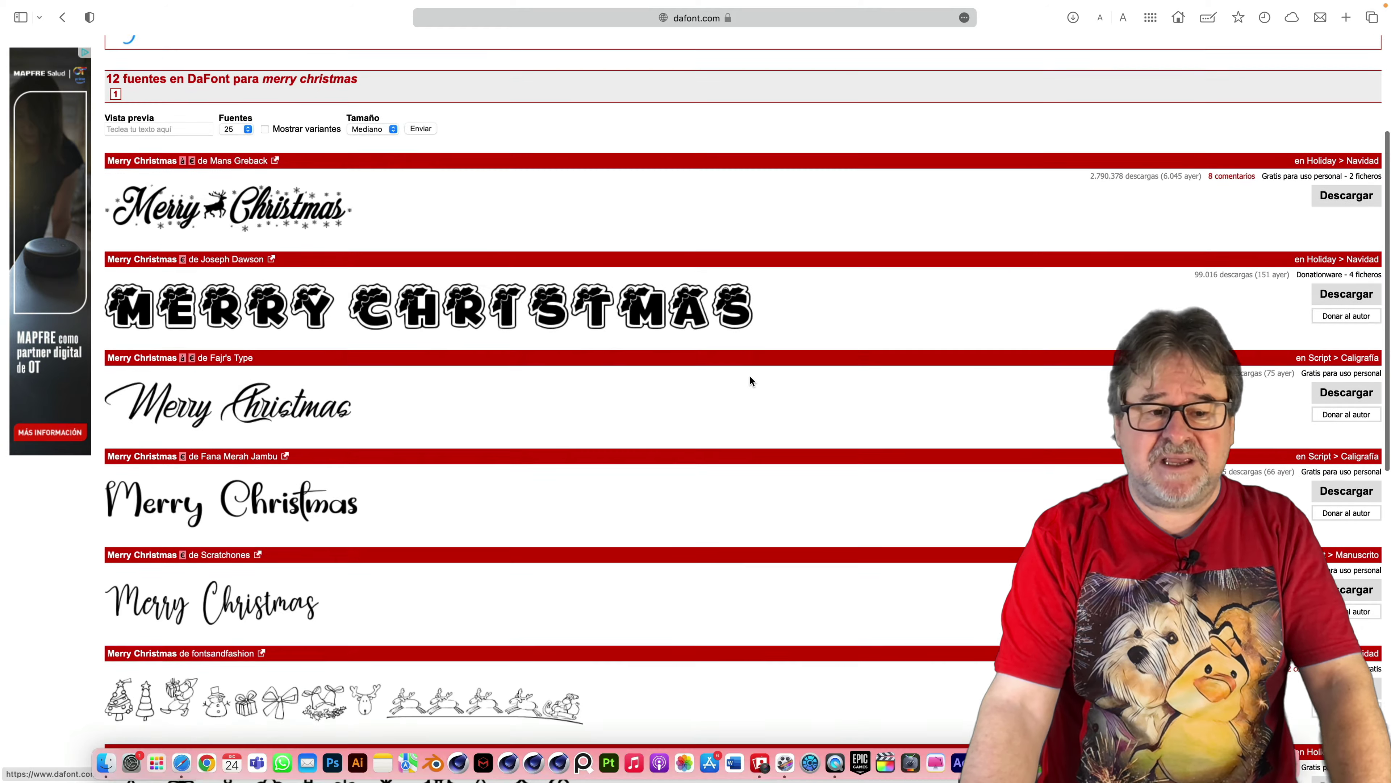
pyautogui.scroll(-4, 750, 378)
pyautogui.scroll(-3, 752, 382)
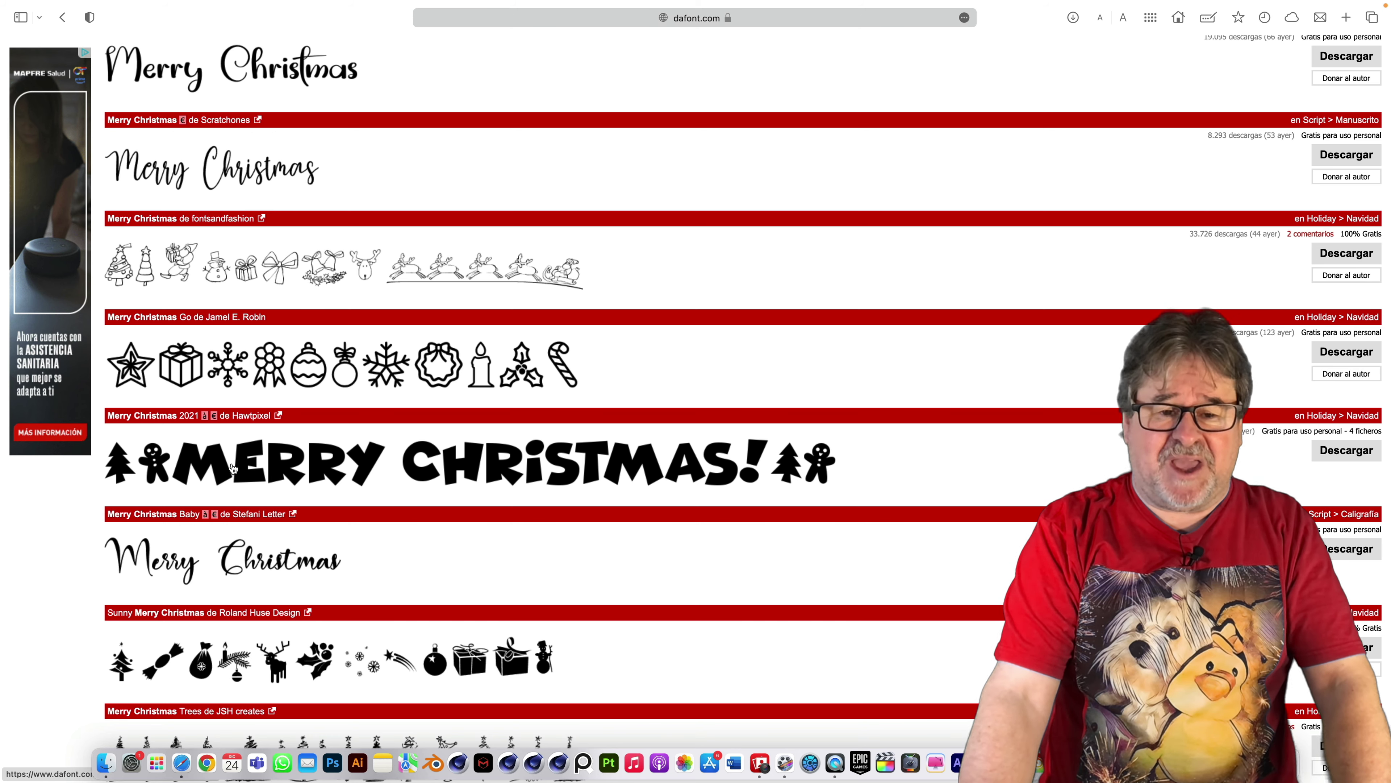
pyautogui.hotkey('ctrl', 'Up')
# - Add a text layer reading 'feliz' and '2024' on two lines, selecting the 2024 line
pyautogui.click(683, 414)
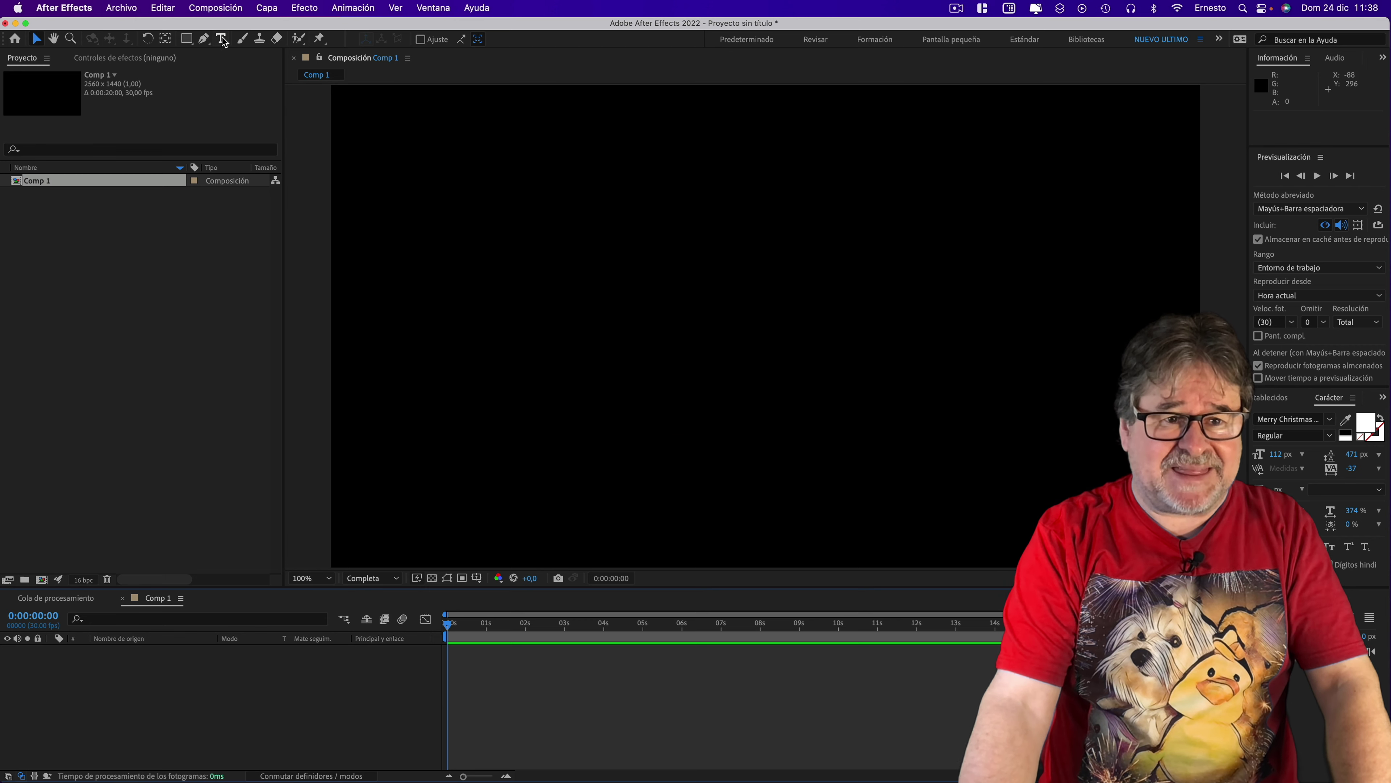
pyautogui.click(220, 38)
pyautogui.click(680, 310)
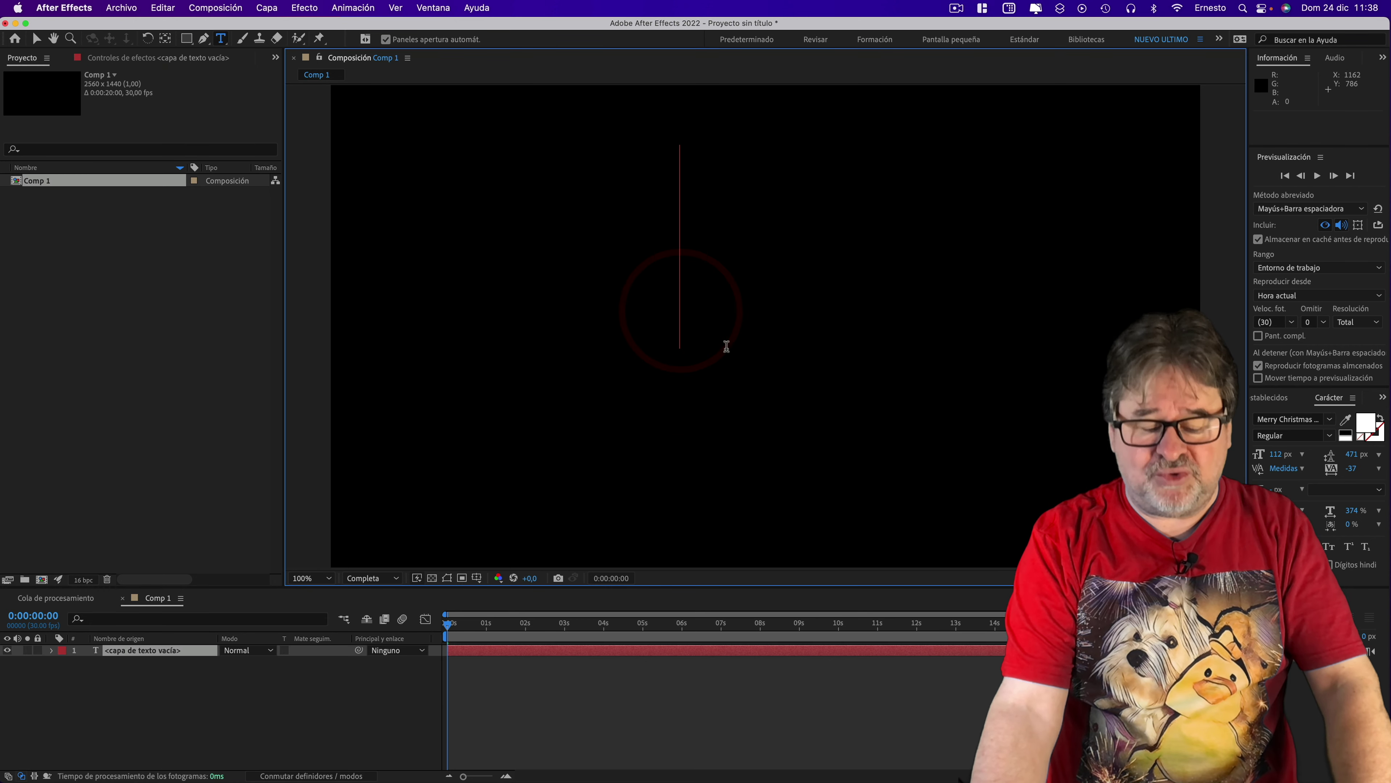
pyautogui.write('fe')
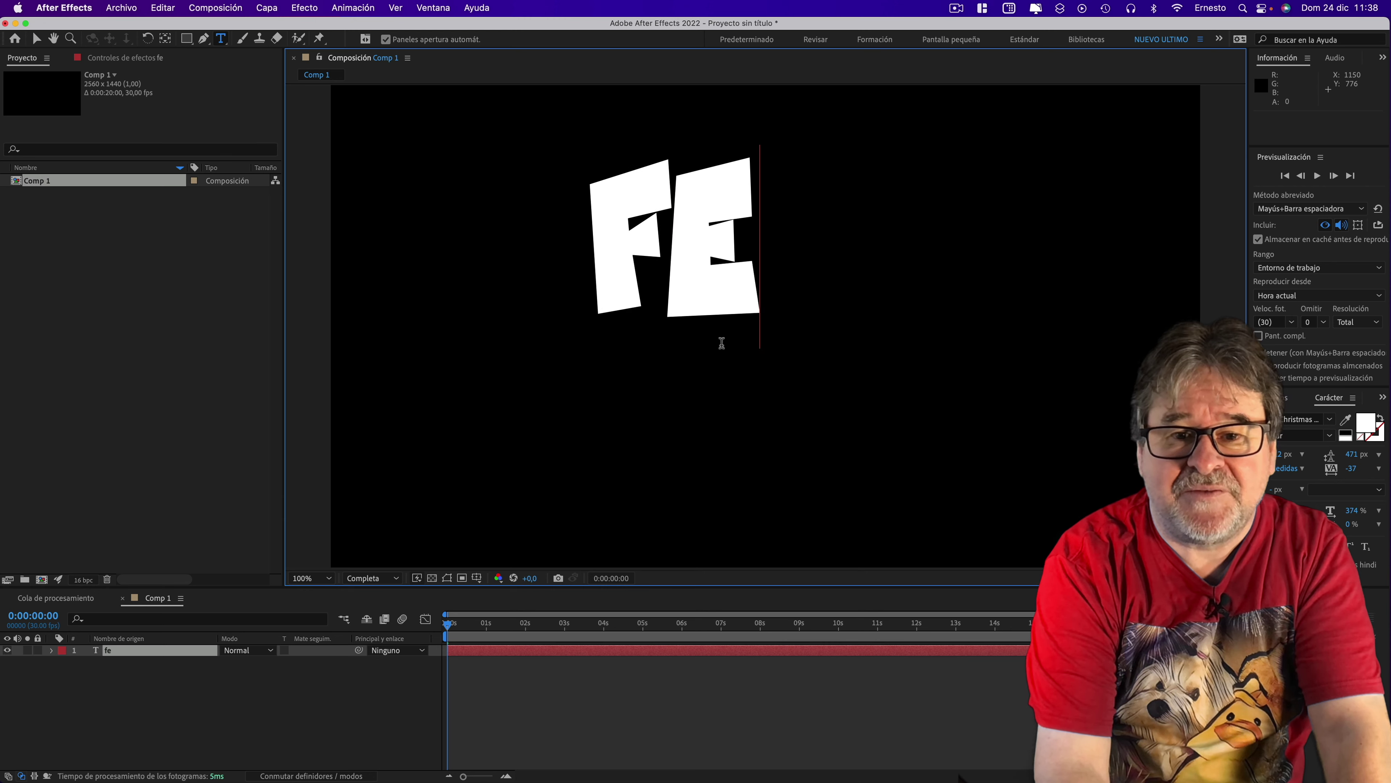
pyautogui.write('liz ')
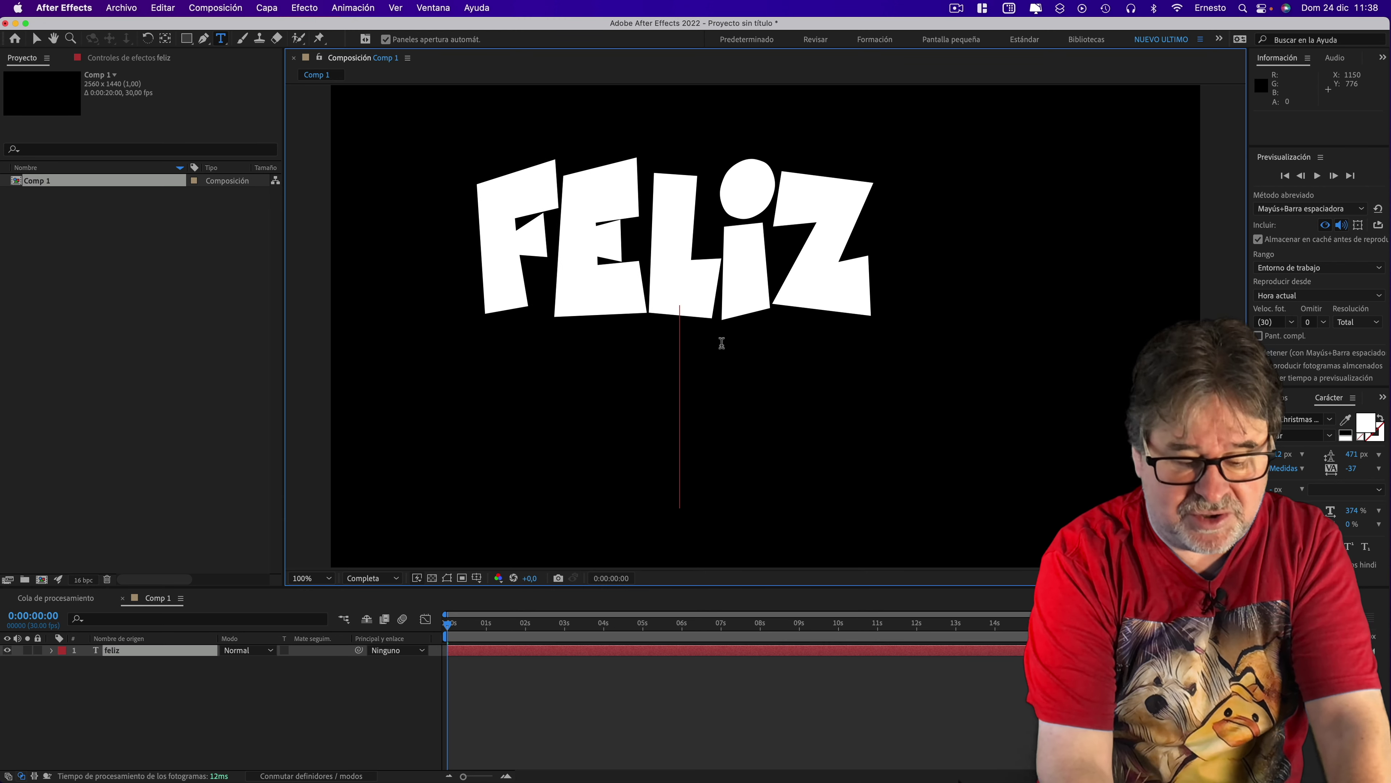
pyautogui.write('2024')
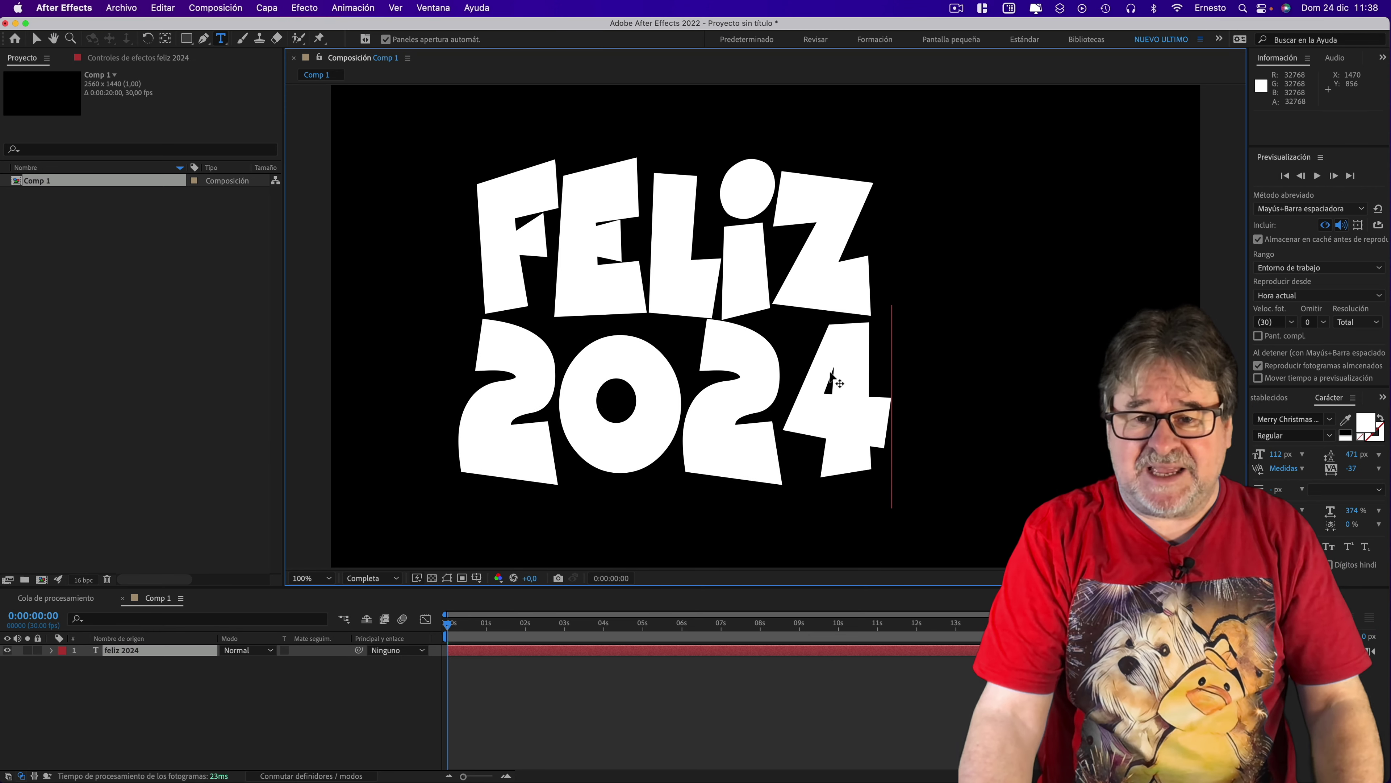
pyautogui.doubleClick(812, 397)
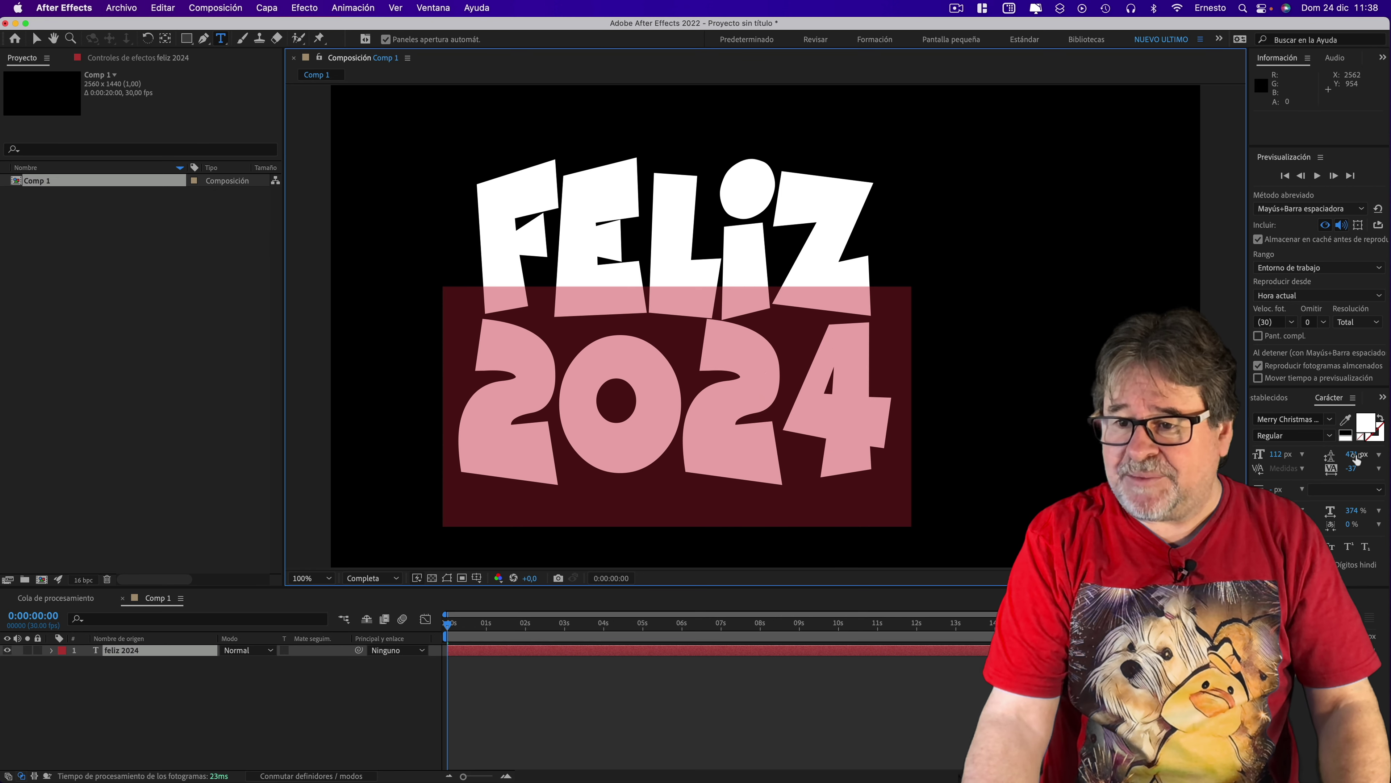
# - Style the text with 312% horizontal scale, larger size, -60 tracking and 569 px leading
pyautogui.moveTo(1353, 512); pyautogui.dragTo(1323, 512)
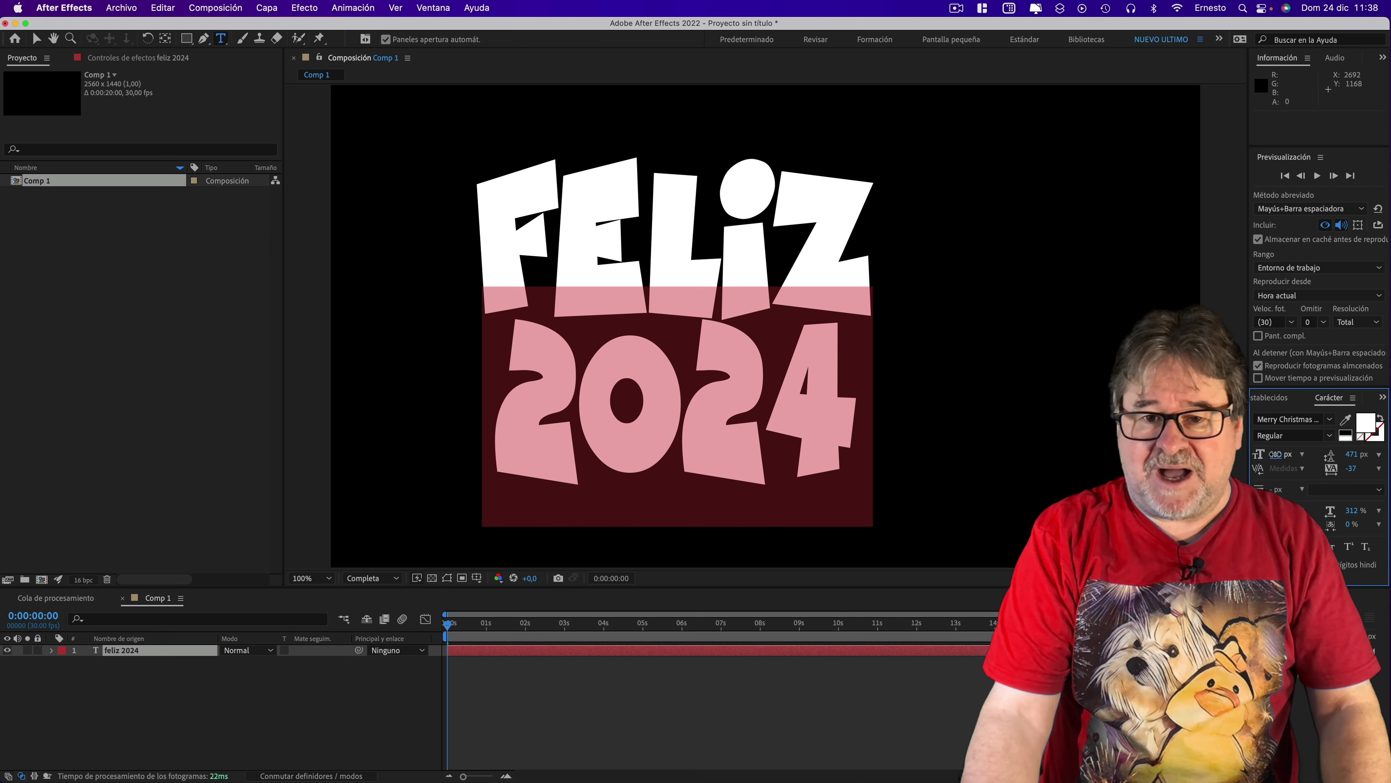
pyautogui.moveTo(1275, 454); pyautogui.dragTo(1287, 454)
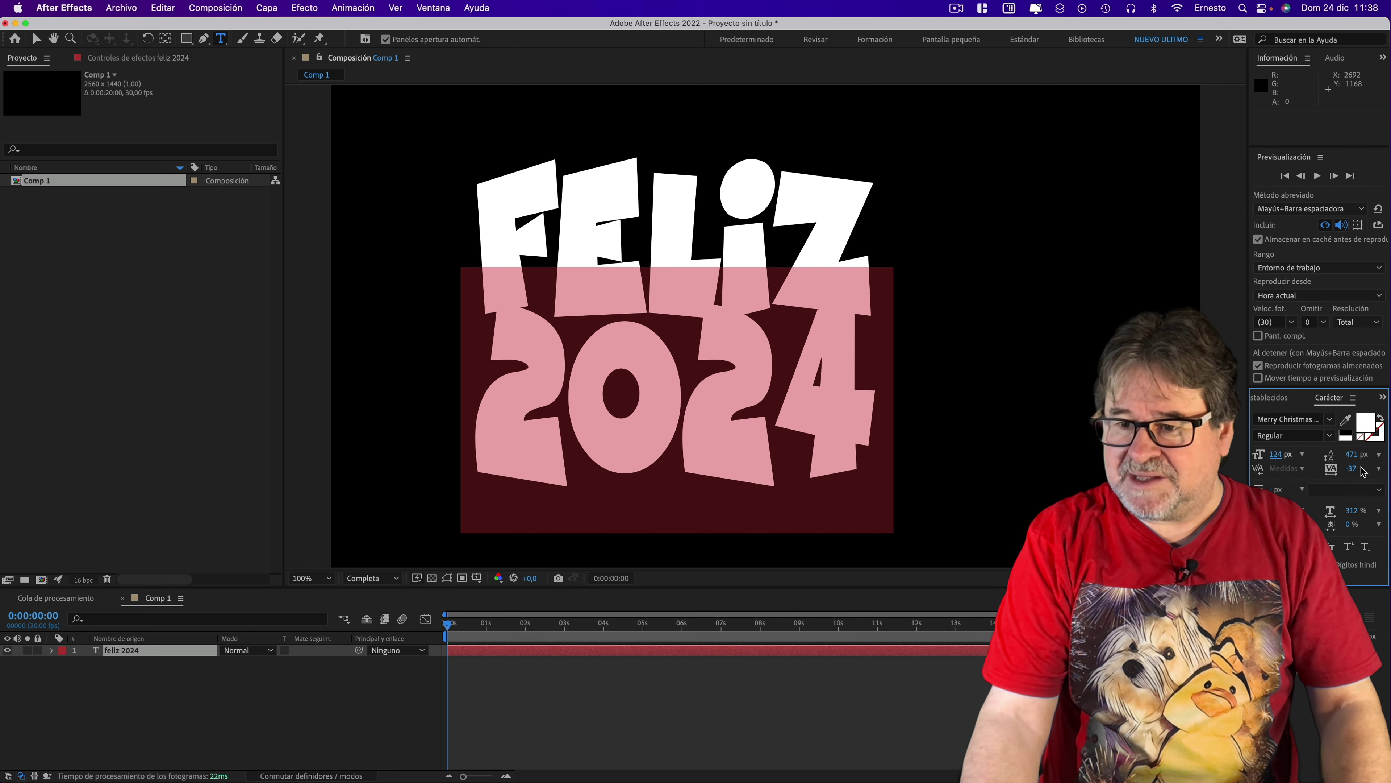
pyautogui.moveTo(1350, 472); pyautogui.dragTo(1287, 456)
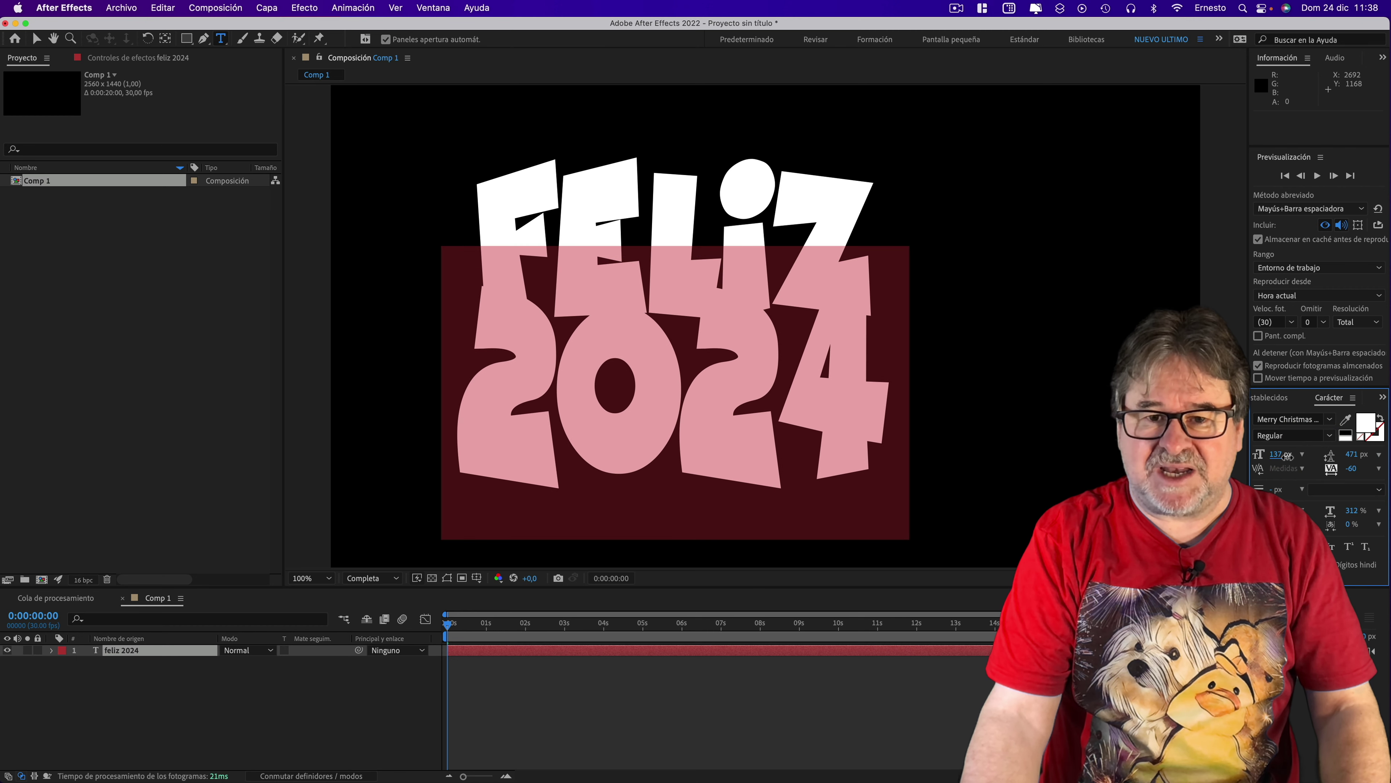
pyautogui.click(652, 513)
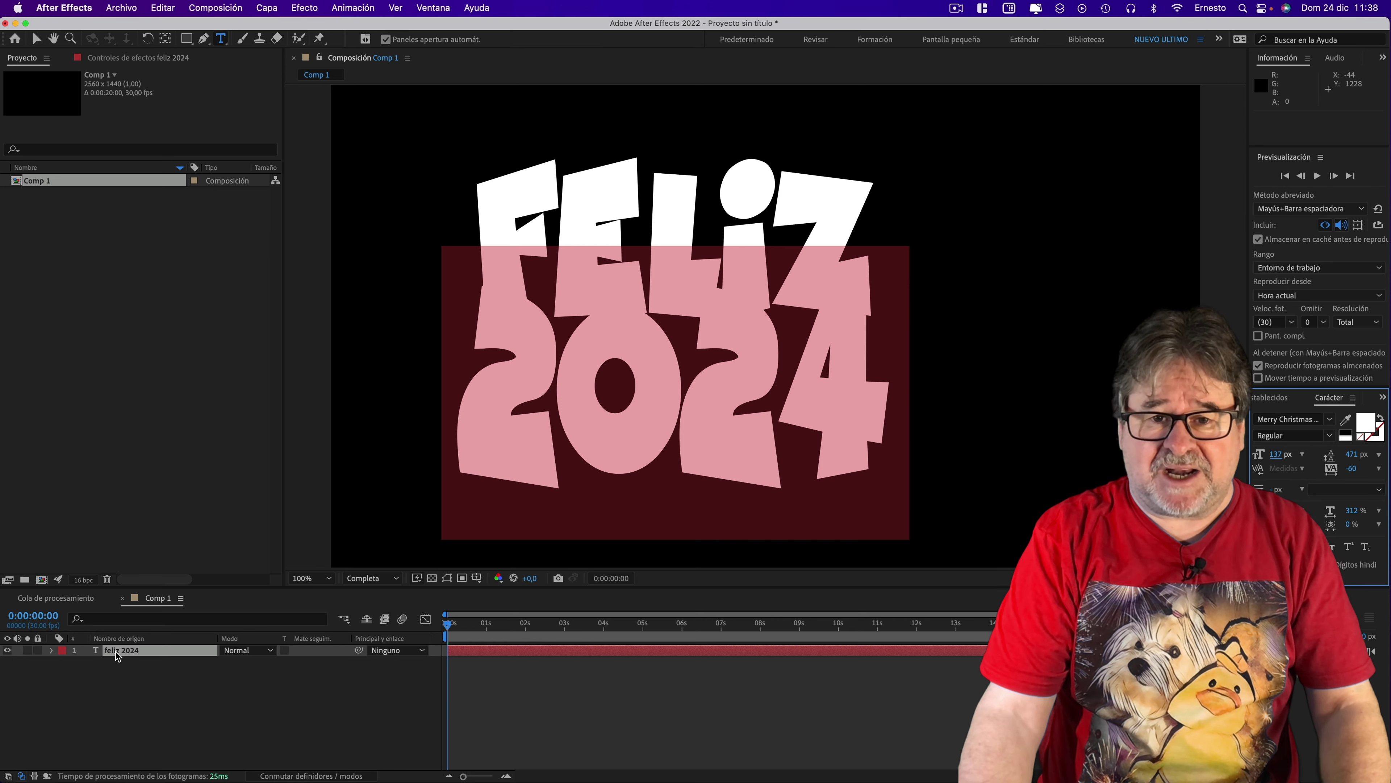
pyautogui.click(116, 652)
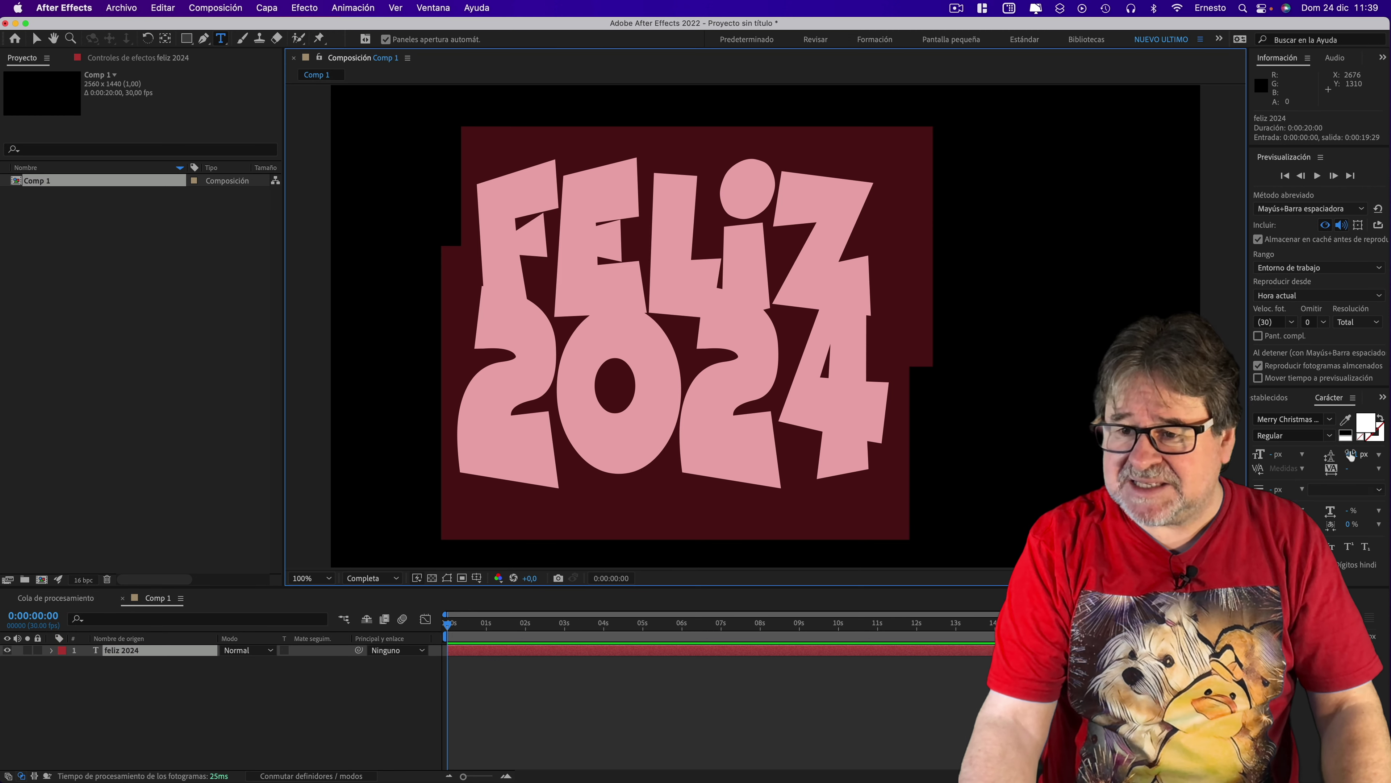
pyautogui.moveTo(1351, 454); pyautogui.dragTo(1387, 457)
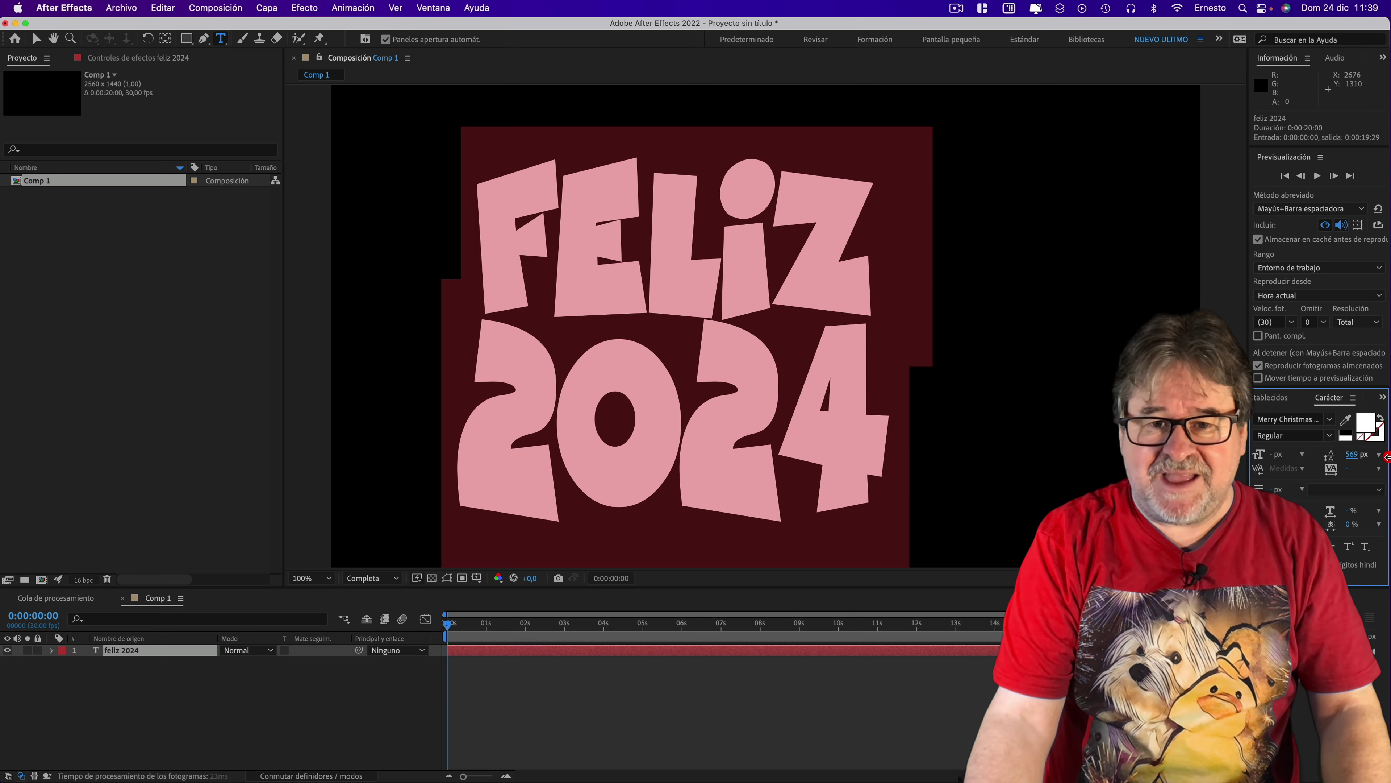
pyautogui.press('Escape')
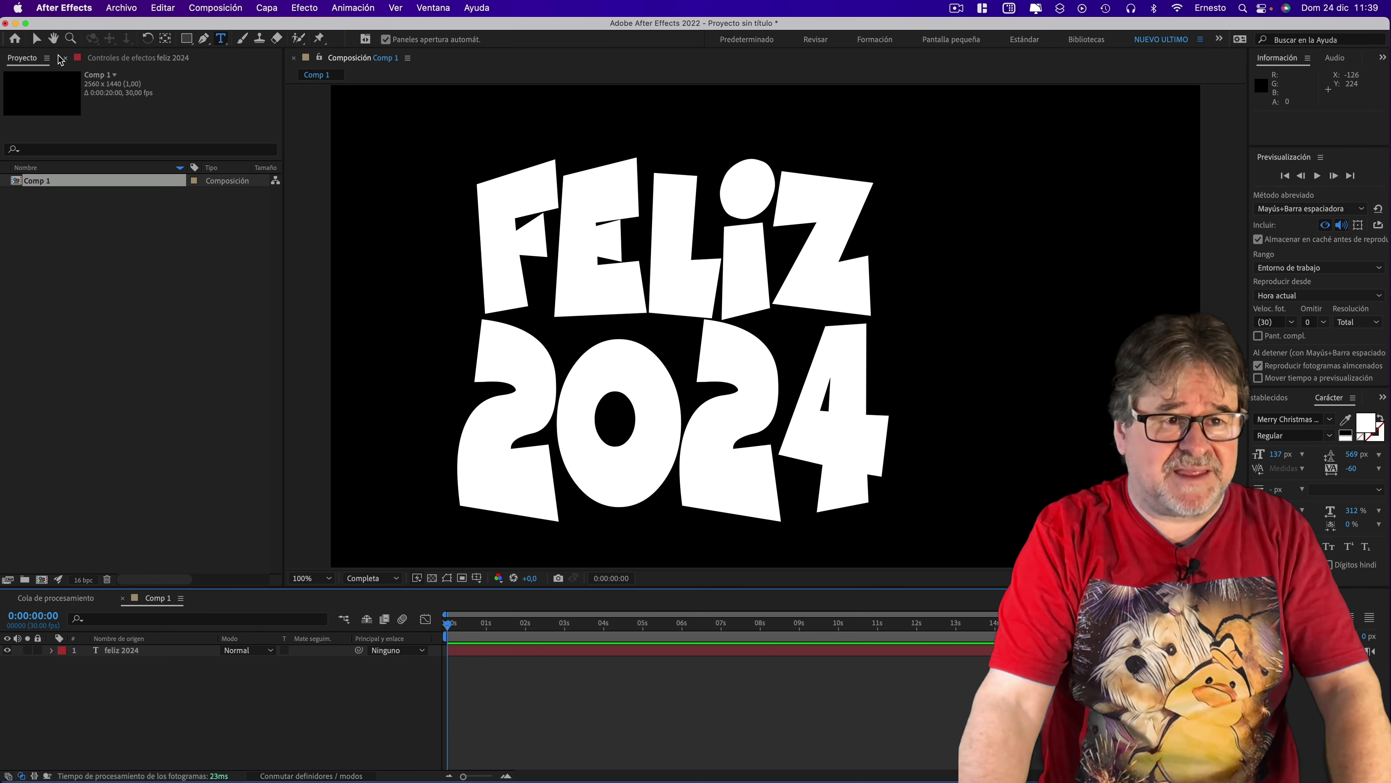
pyautogui.click(36, 39)
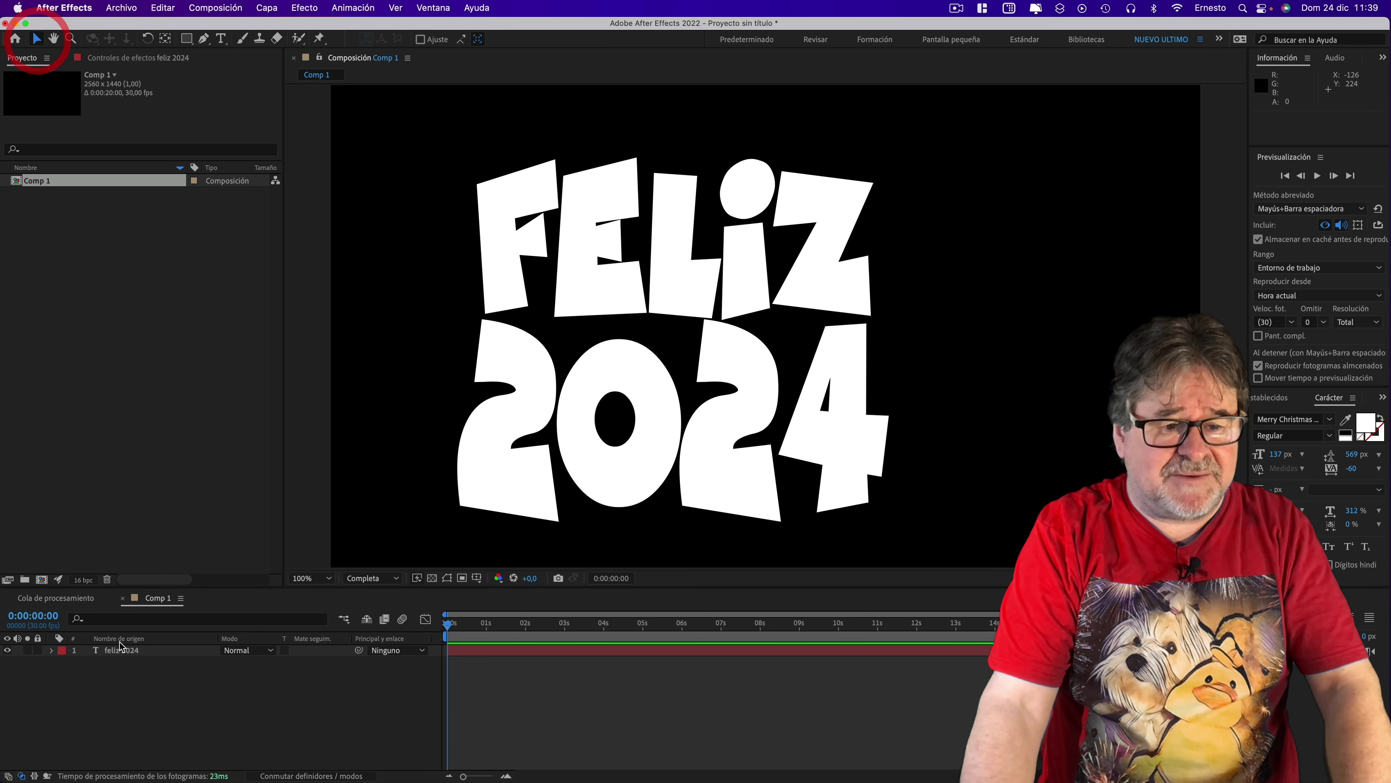
pyautogui.click(117, 650)
pyautogui.moveTo(716, 355); pyautogui.dragTo(794, 337)
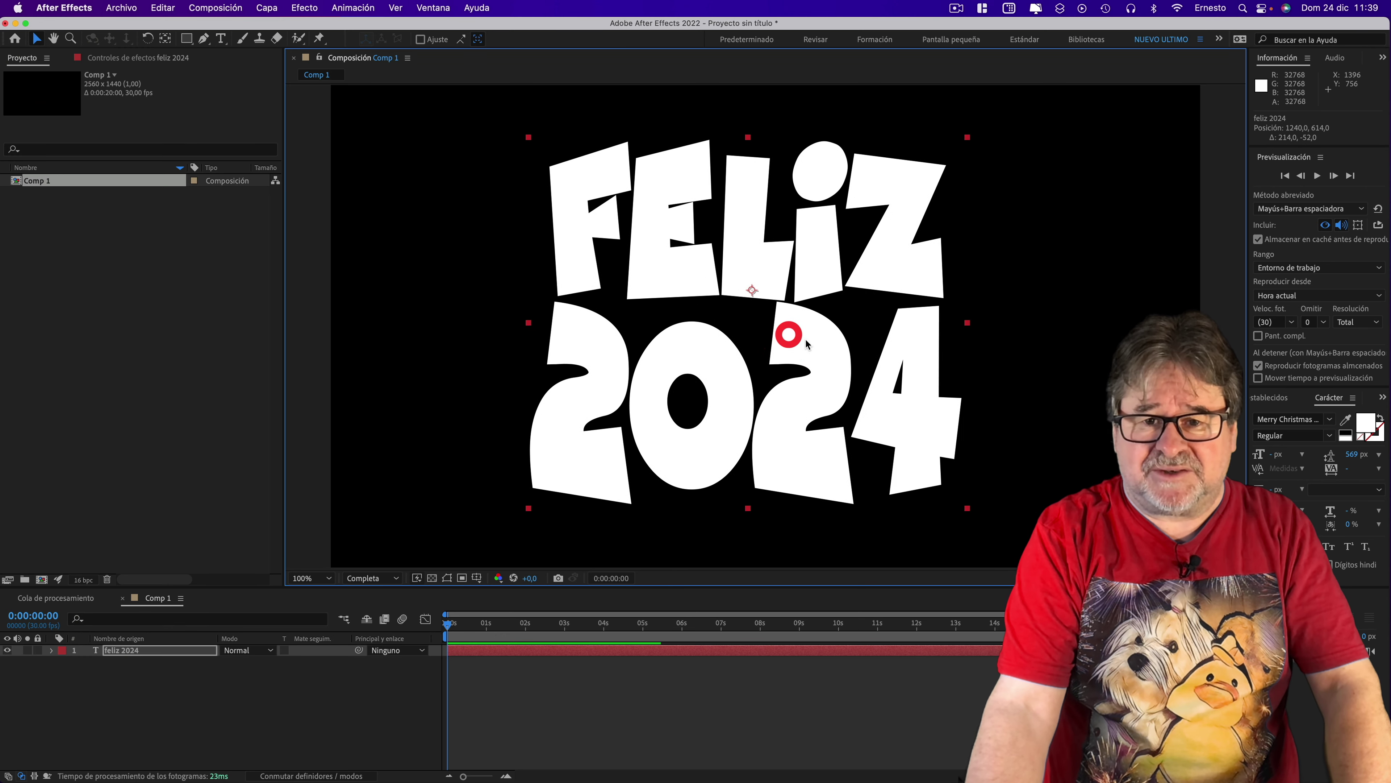
pyautogui.scroll(-2, 792, 332)
pyautogui.scroll(2, 802, 345)
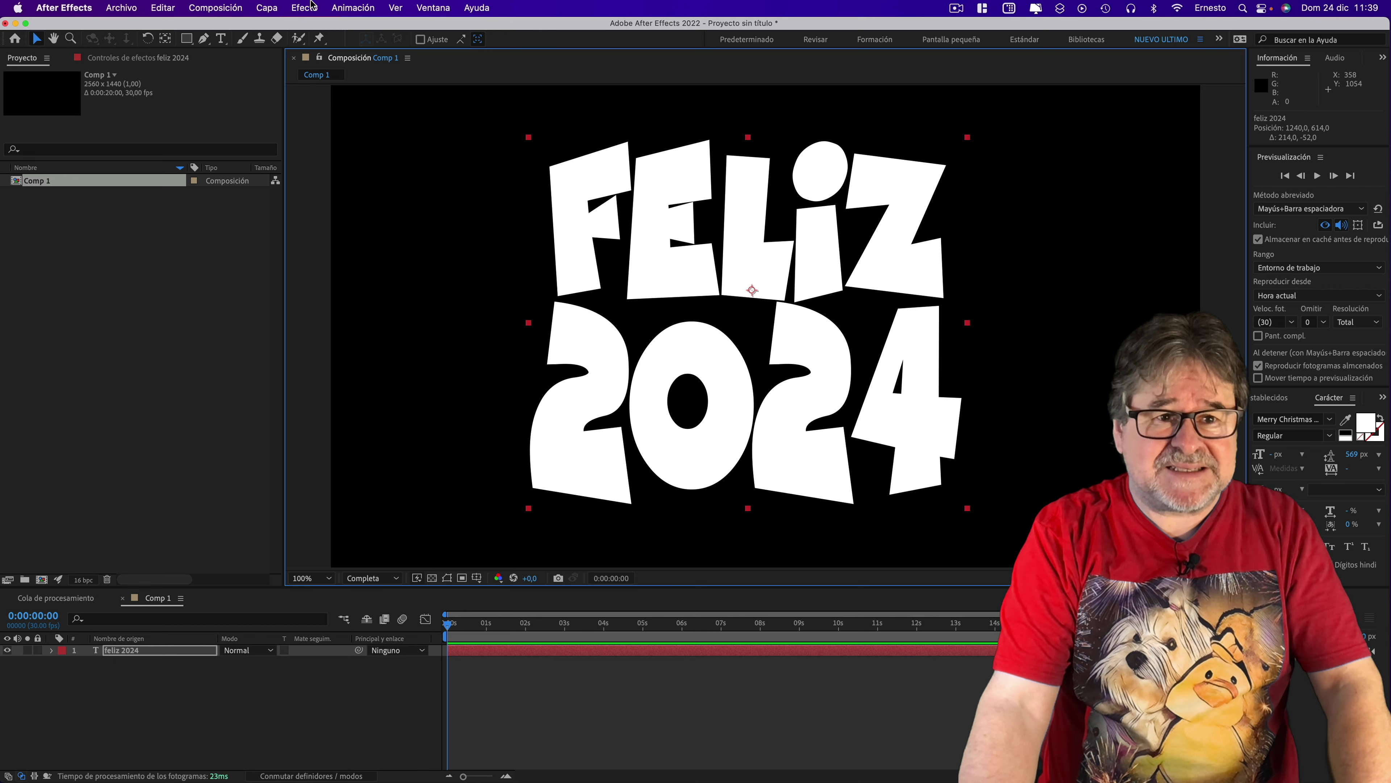
# - Add a red composition-size solid layer named E3D above the feliz 2024 text
pyautogui.click(269, 11)
pyautogui.moveTo(291, 24)
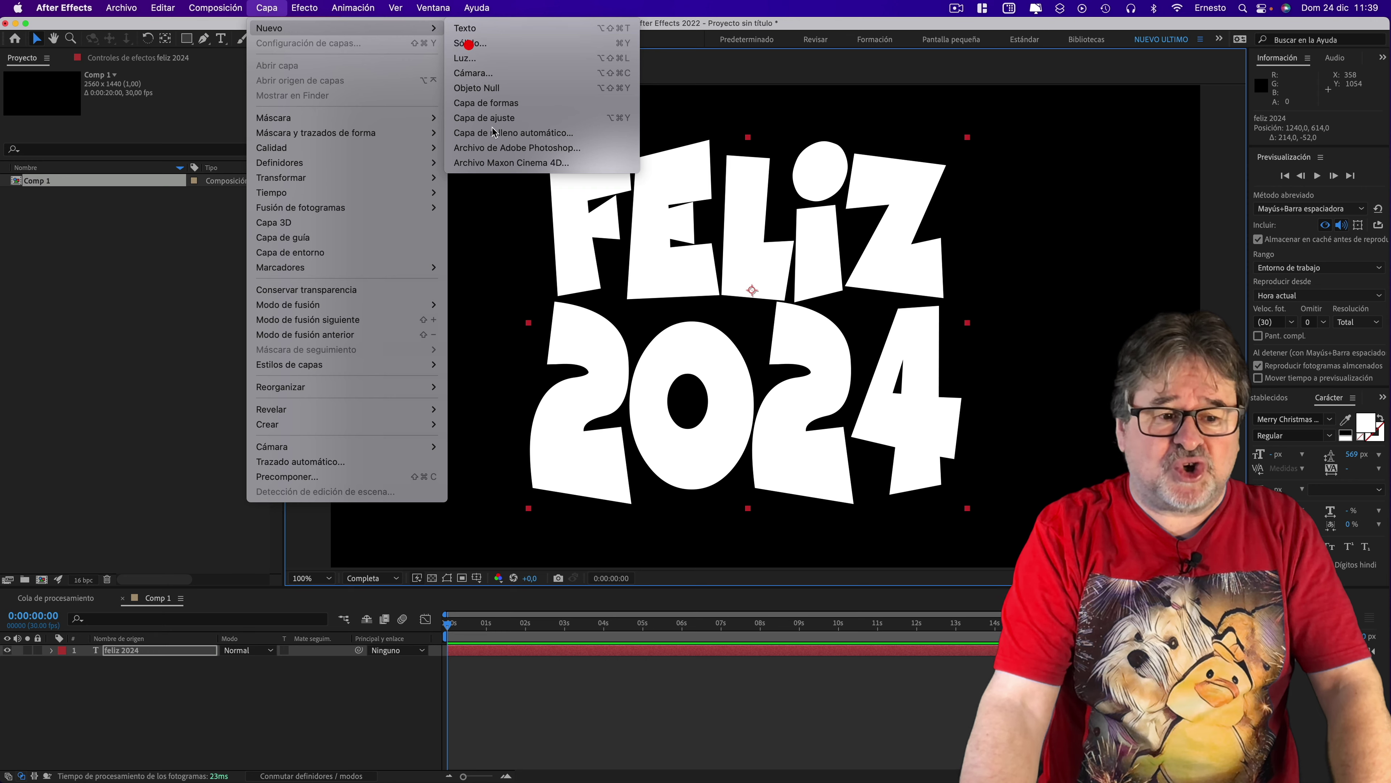
pyautogui.click(469, 44)
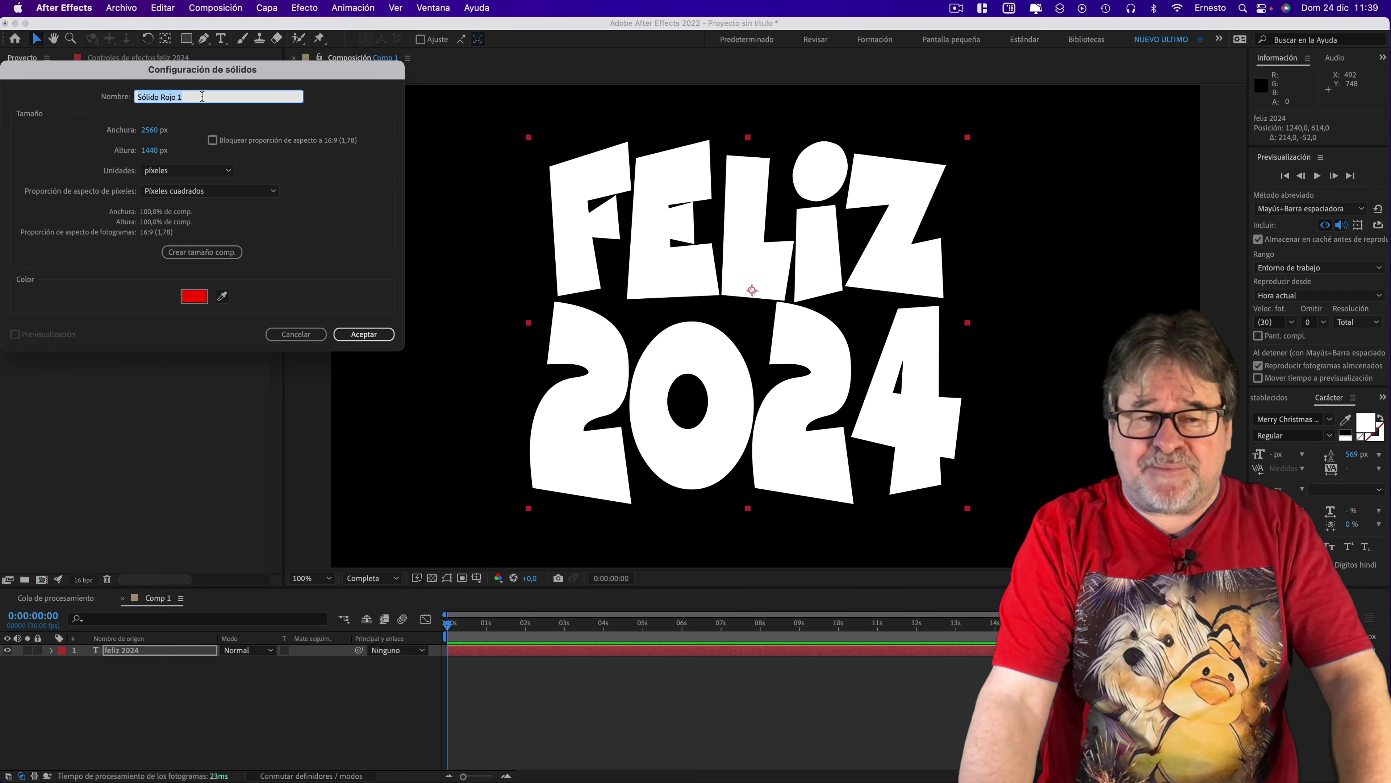
pyautogui.click(127, 94)
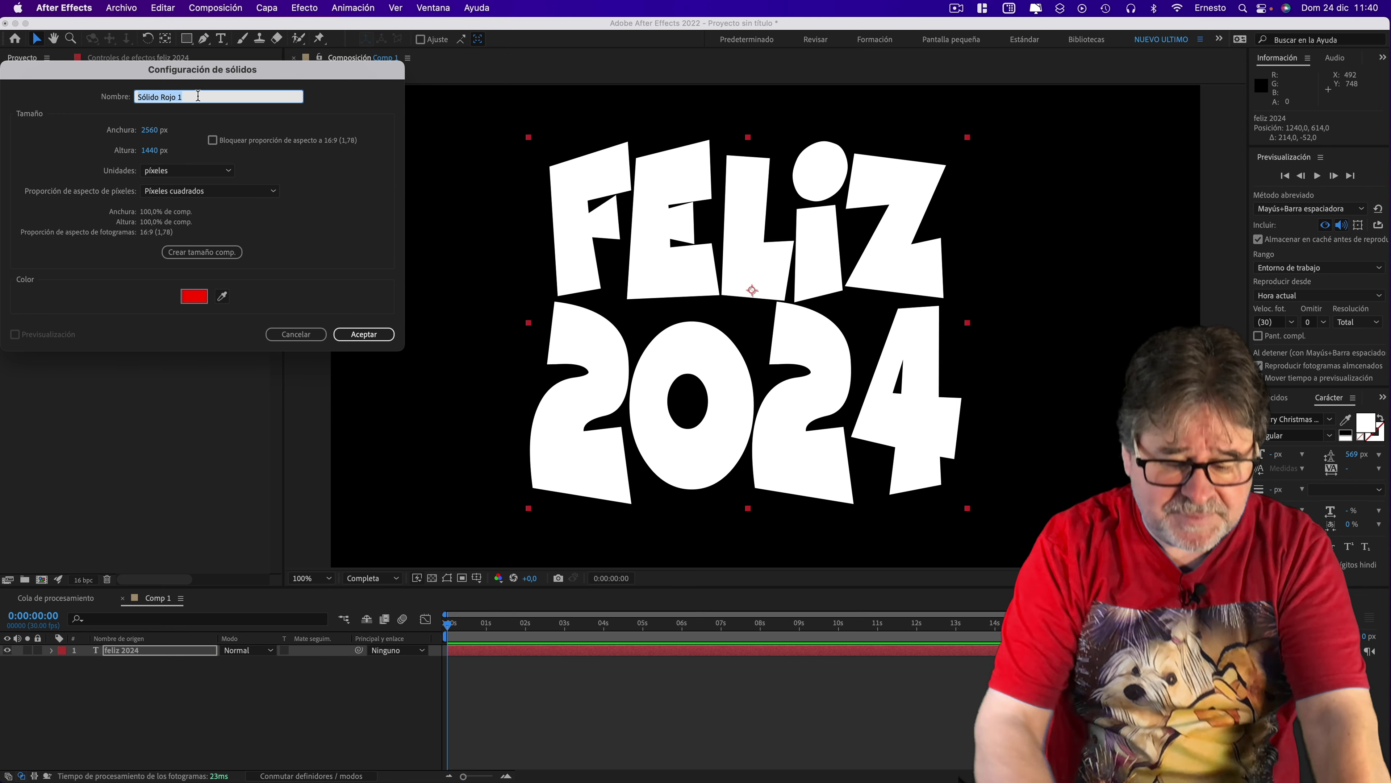
pyautogui.write('E3D')
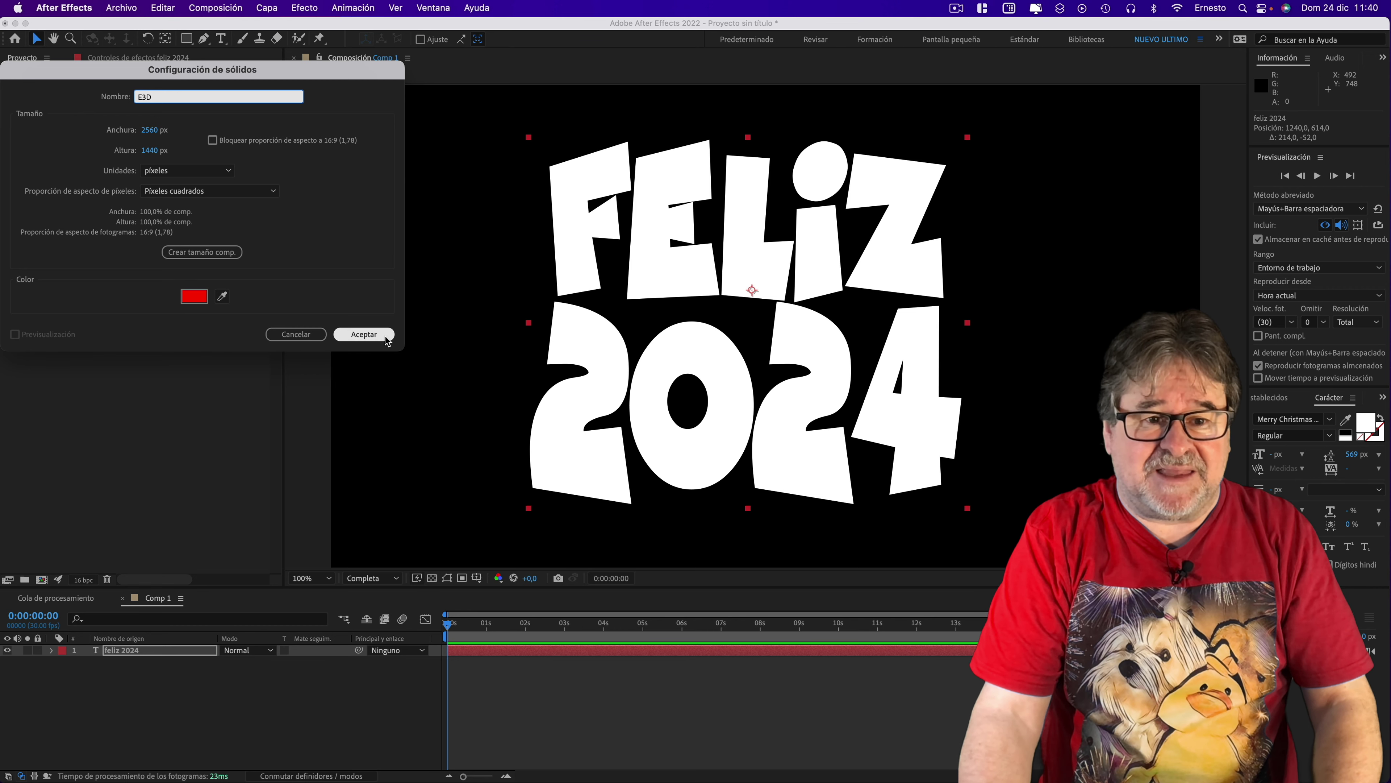
pyautogui.click(364, 335)
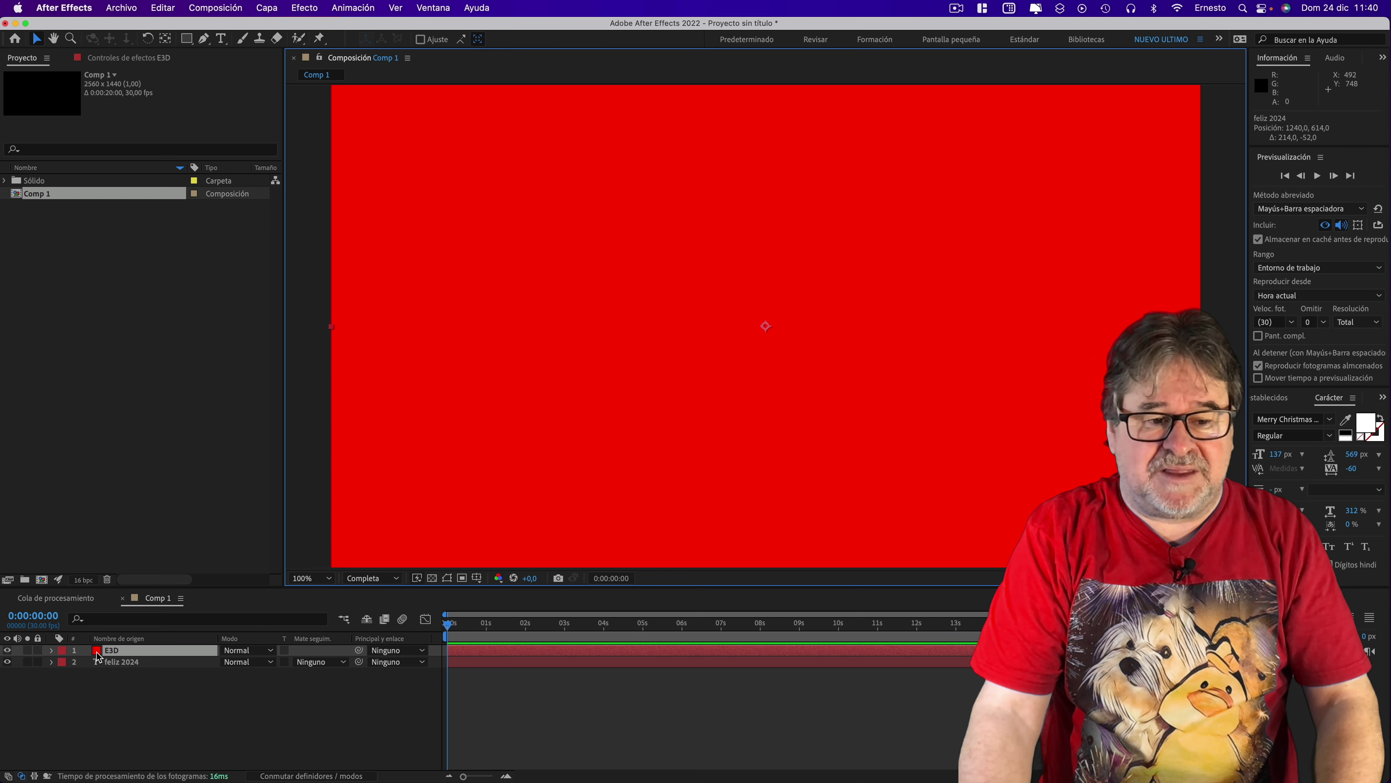
# - Apply the Video Copilot Element effect to the E3D solid
pyautogui.click(310, 9)
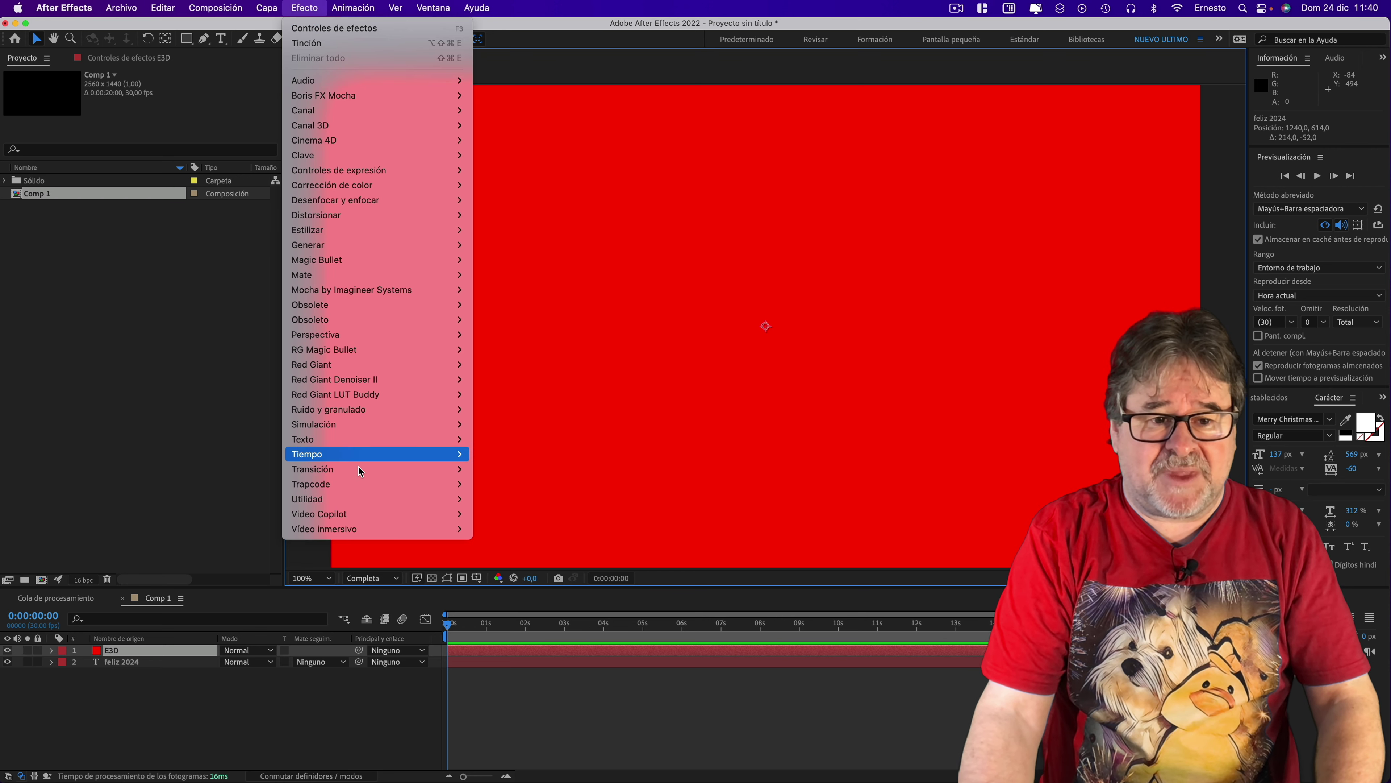
pyautogui.moveTo(347, 515)
pyautogui.click(496, 514)
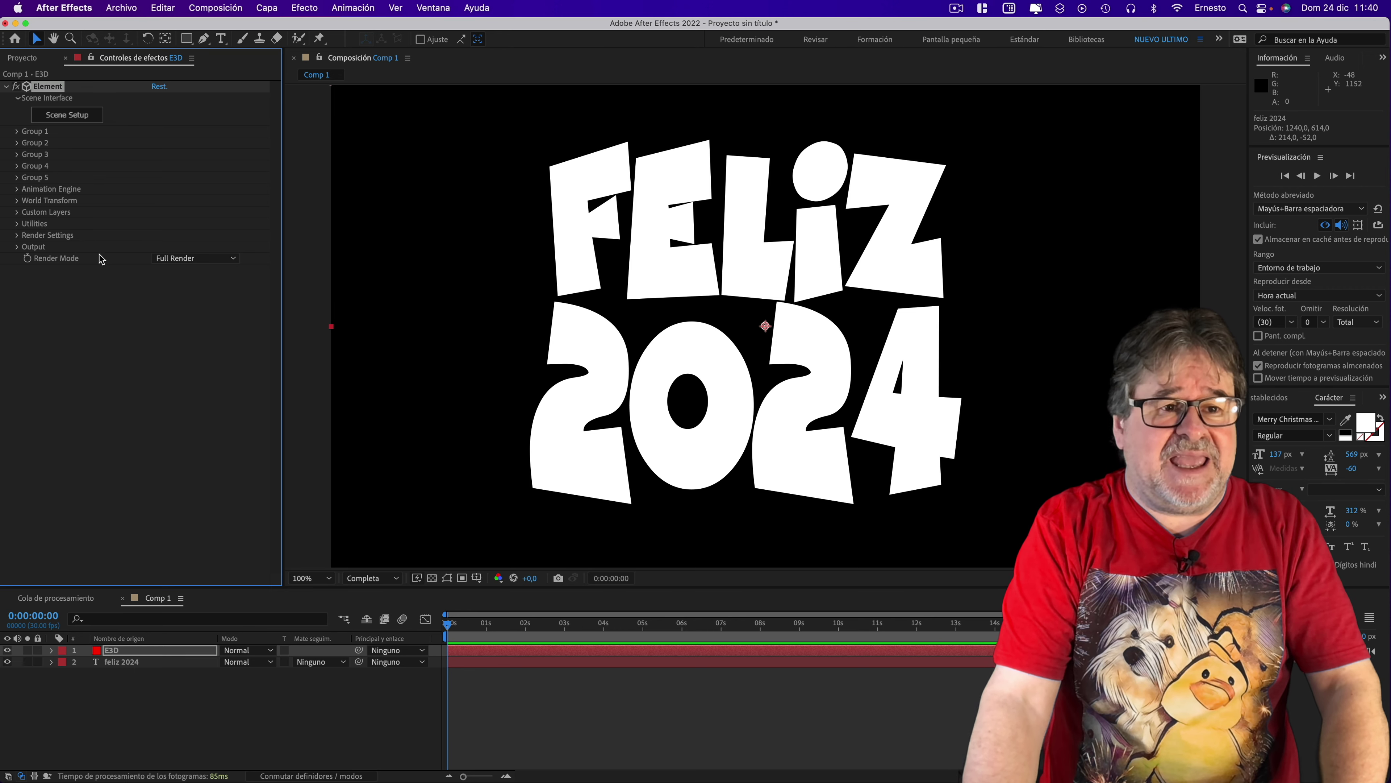
# - Set Custom Text and Masks Path Layer 1 to the feliz 2024 text layer
pyautogui.click(18, 212)
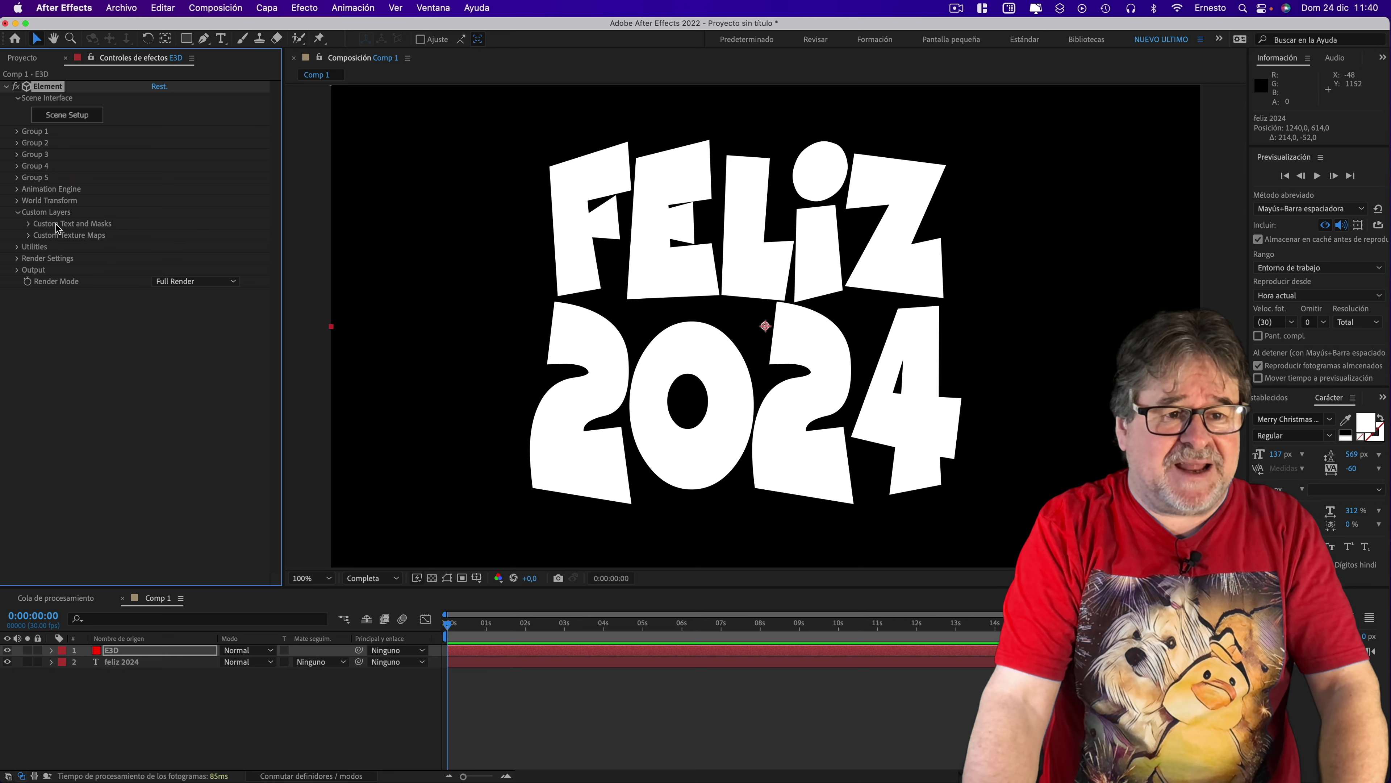
pyautogui.click(29, 224)
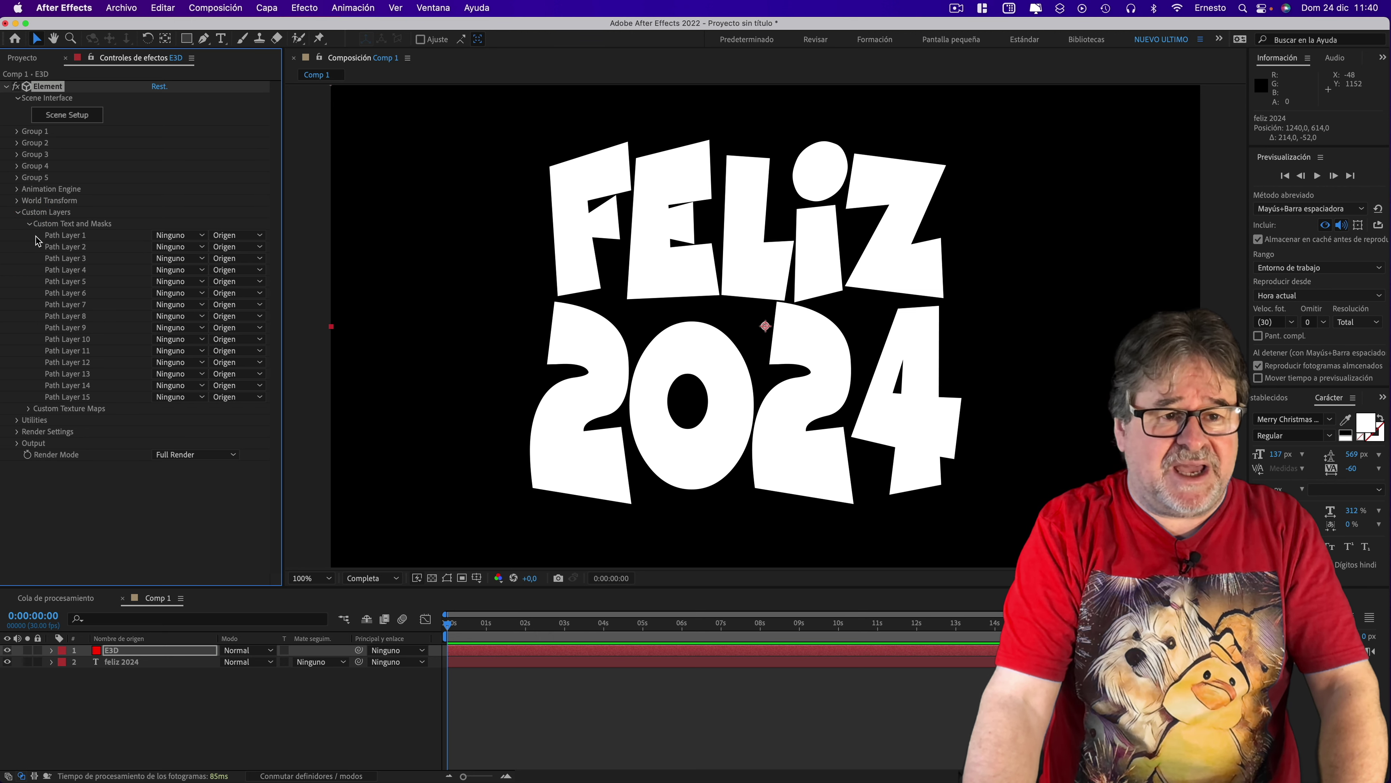
pyautogui.click(181, 236)
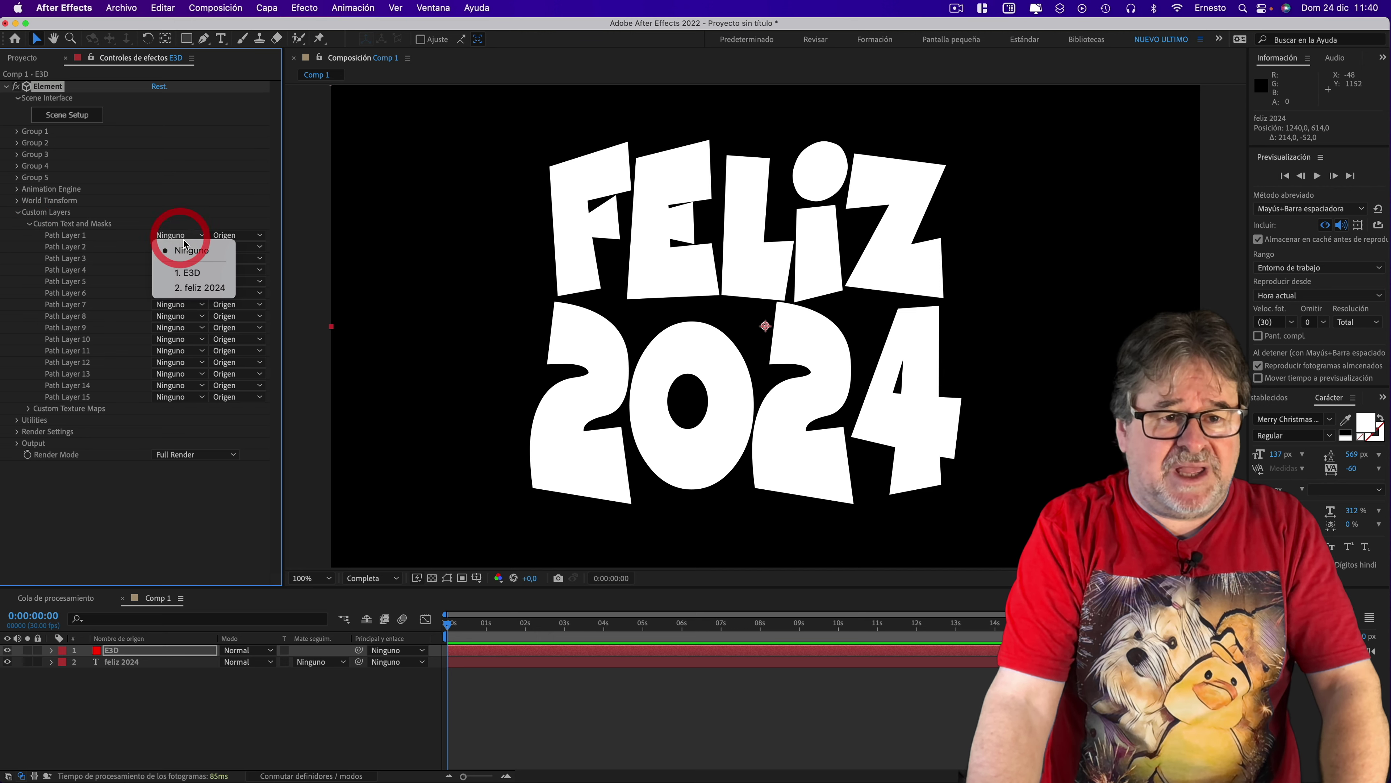
pyautogui.click(201, 289)
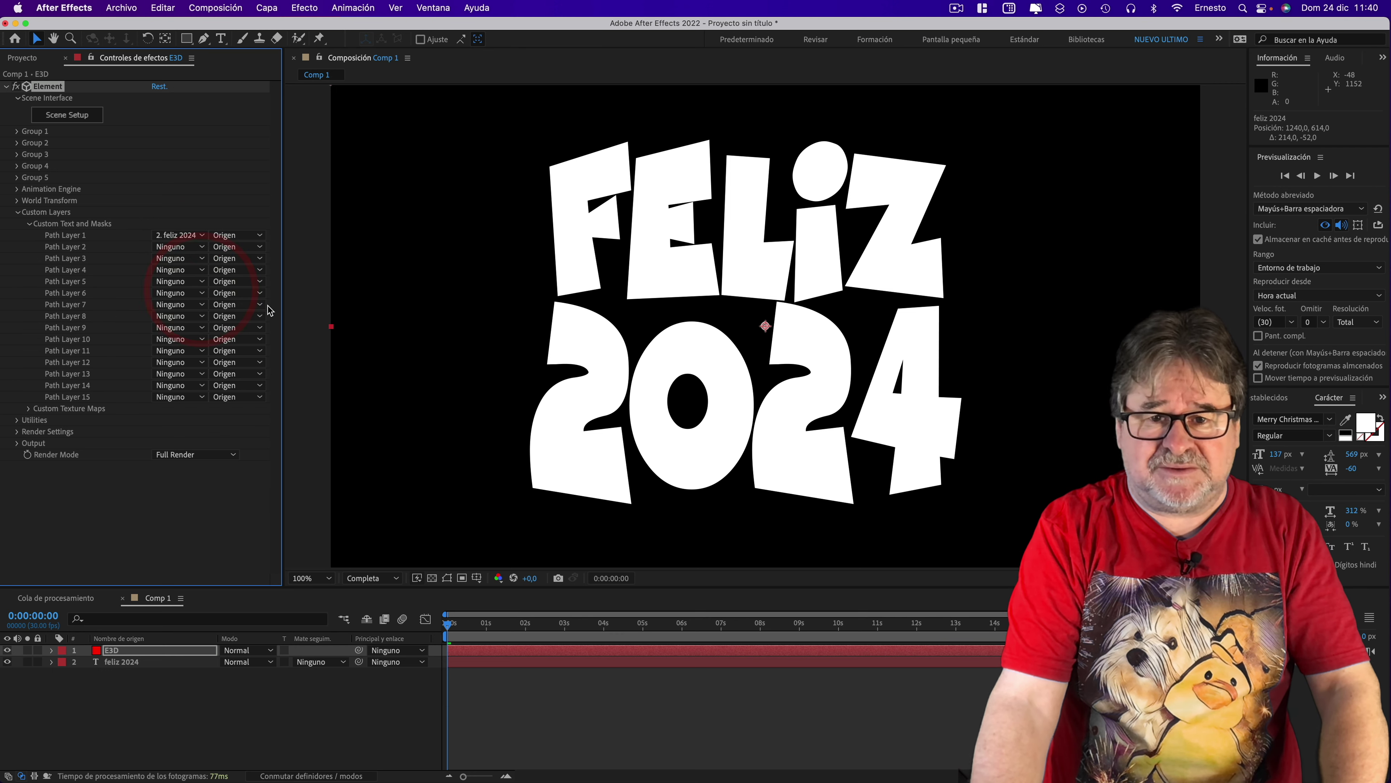
# - In Element's Scene Setup, extrude the FELIZ 2024 path into a 3D model and orbit the preview
pyautogui.click(67, 115)
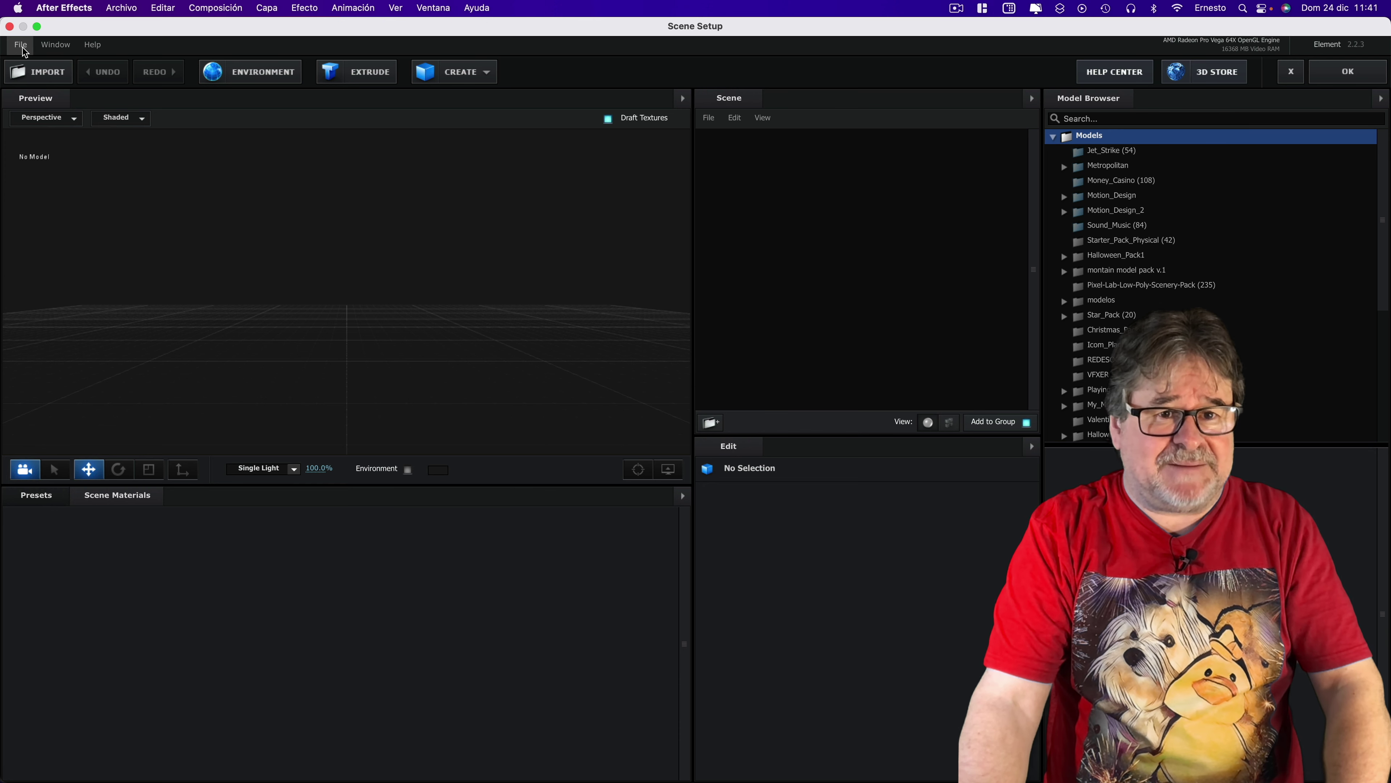
pyautogui.click(367, 78)
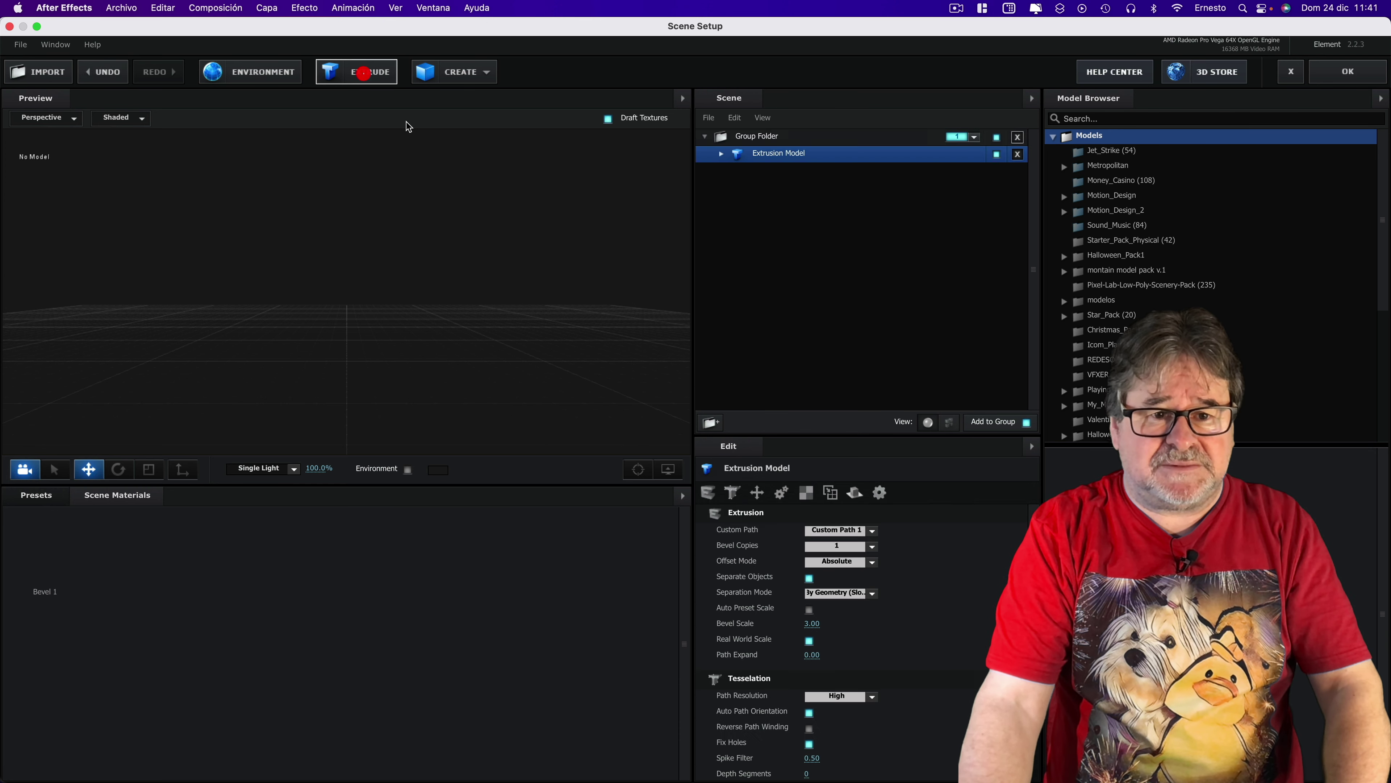
pyautogui.moveTo(504, 305)
pyautogui.mouseDown()
pyautogui.moveTo(486, 313)
pyautogui.moveTo(509, 309)
pyautogui.mouseUp()
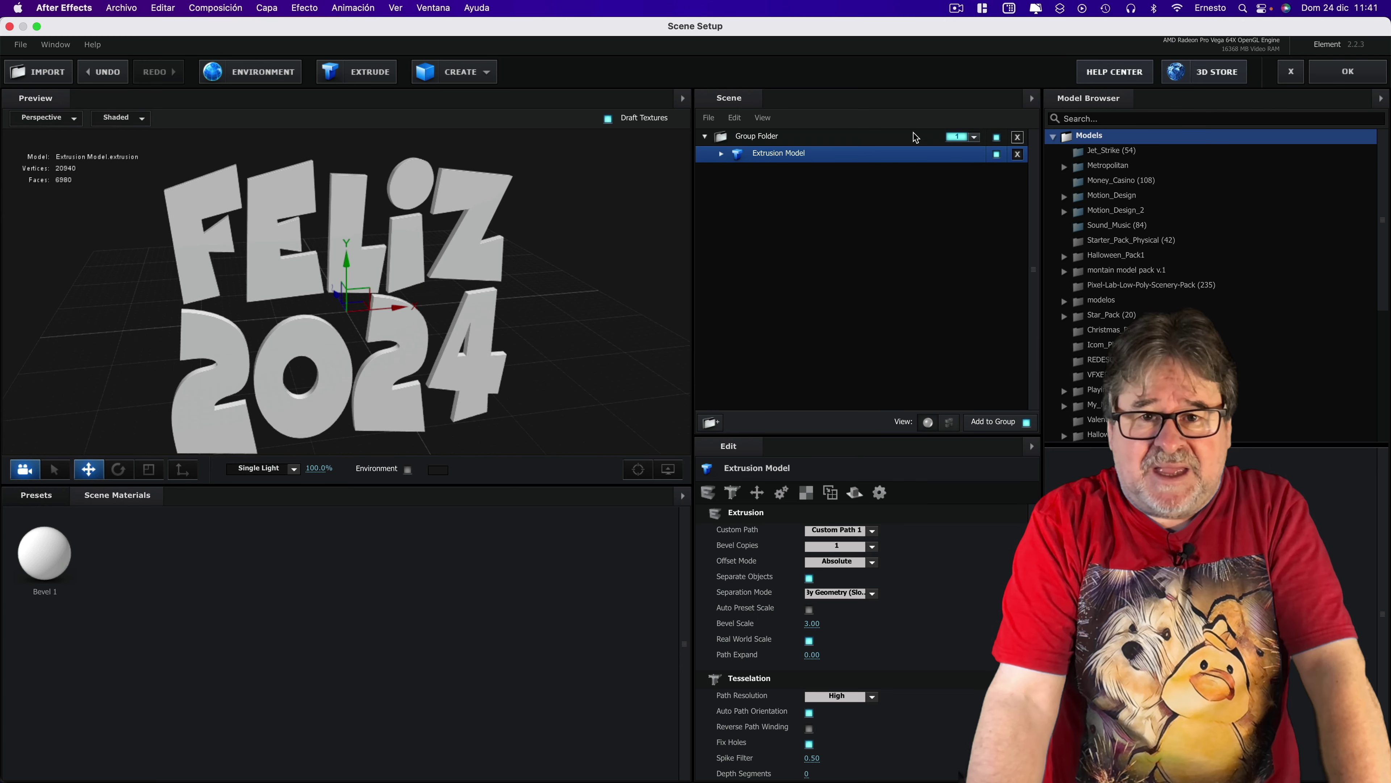
# - Browse Element 3D's presets to the Physical bevel library of 33 styles, including Round and Racing
pyautogui.click(37, 496)
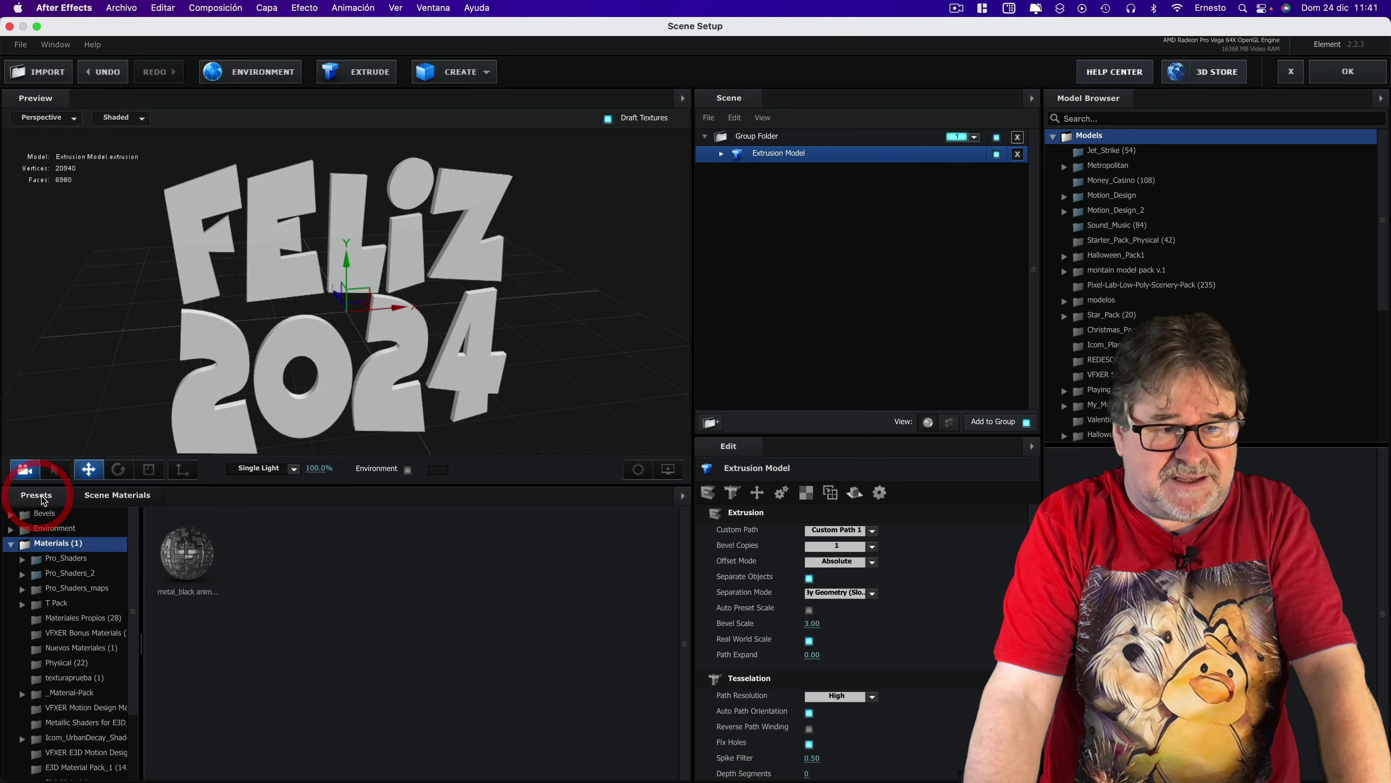
pyautogui.click(45, 515)
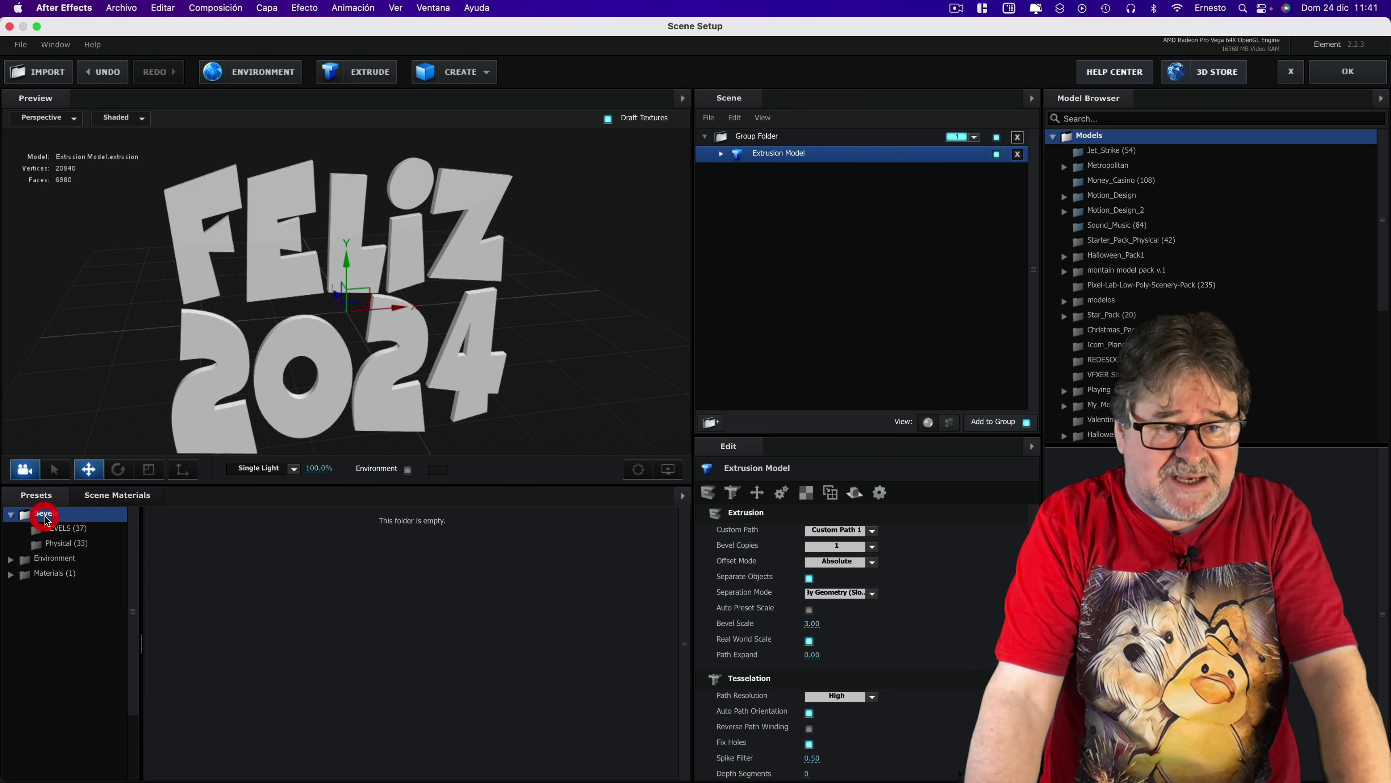
pyautogui.click(58, 546)
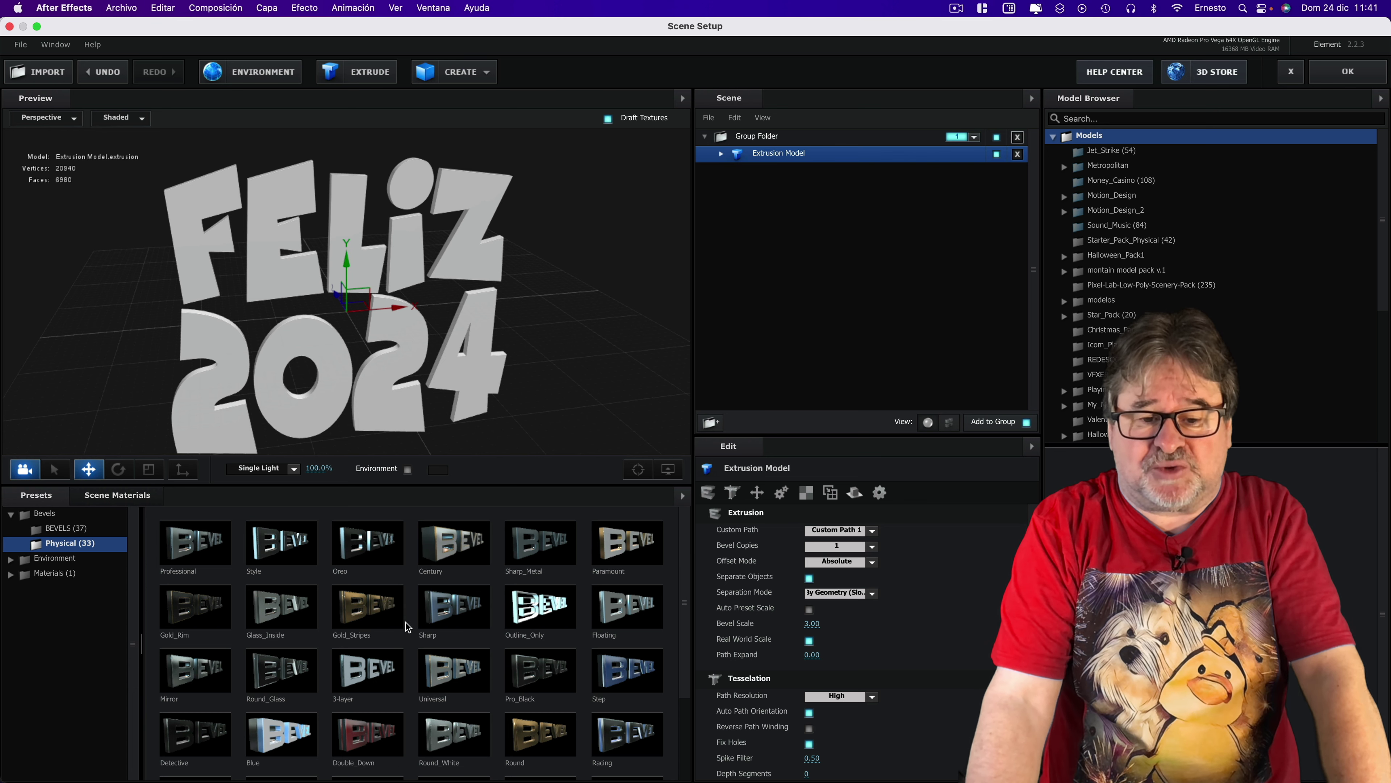
pyautogui.scroll(-3, 406, 625)
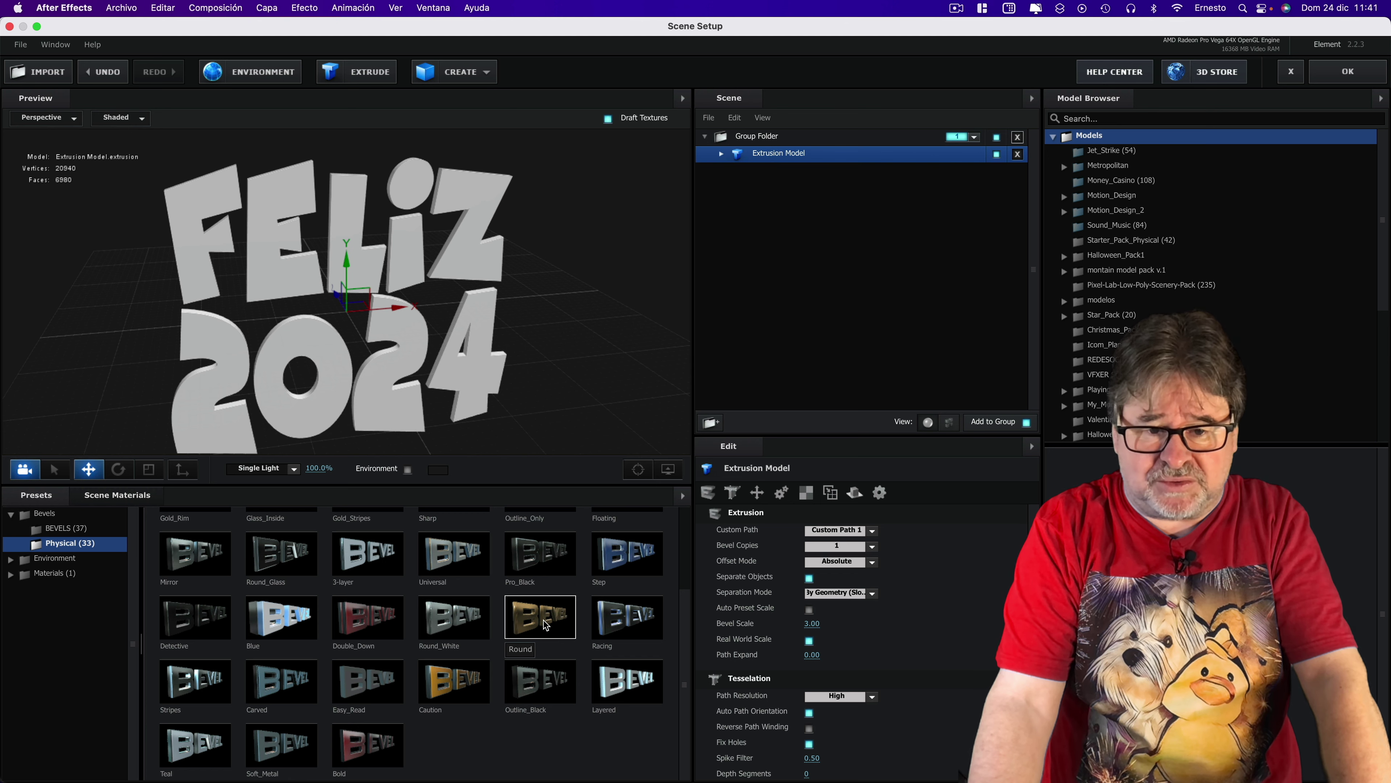
pyautogui.moveTo(546, 625); pyautogui.dragTo(385, 362)
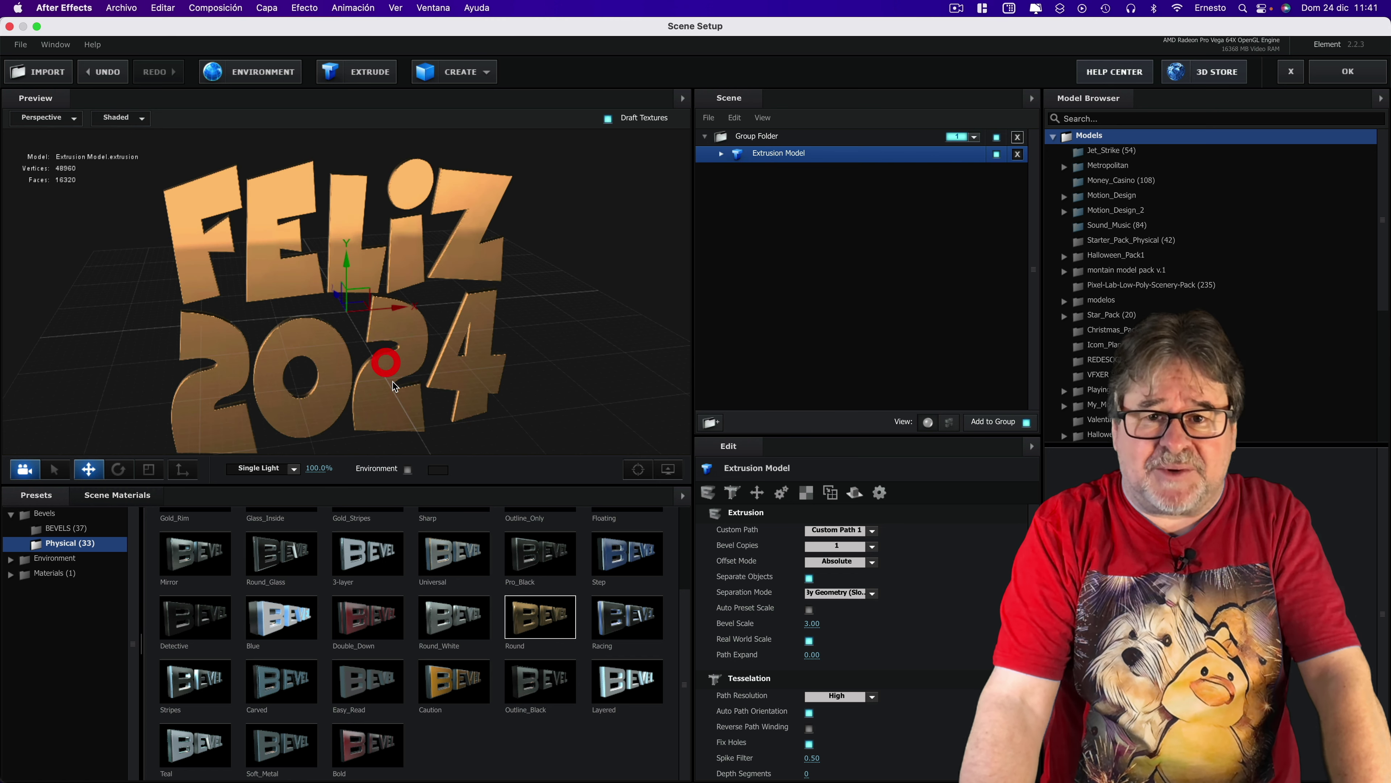
pyautogui.moveTo(519, 284)
pyautogui.mouseDown()
pyautogui.moveTo(602, 302)
pyautogui.moveTo(558, 295)
pyautogui.mouseUp()
pyautogui.click(721, 153)
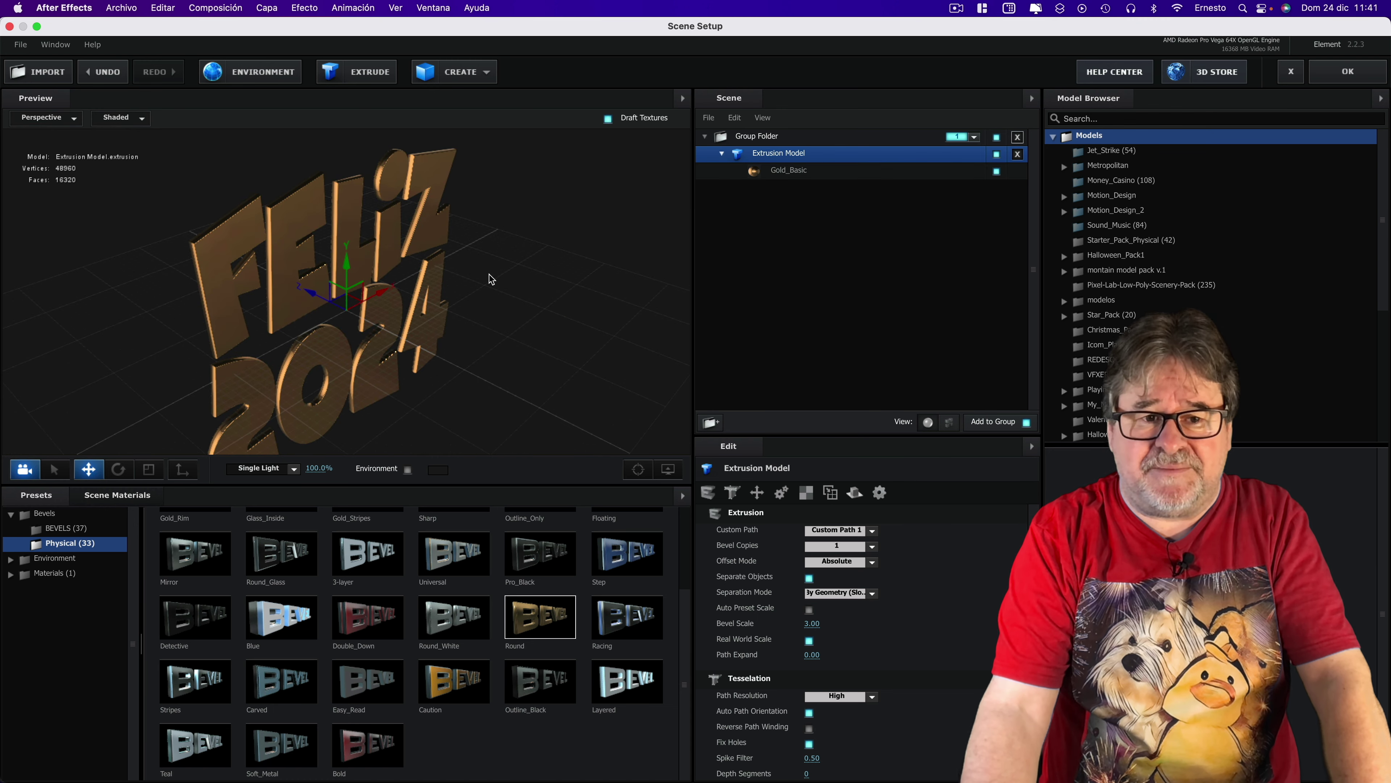
pyautogui.moveTo(488, 277); pyautogui.dragTo(496, 273)
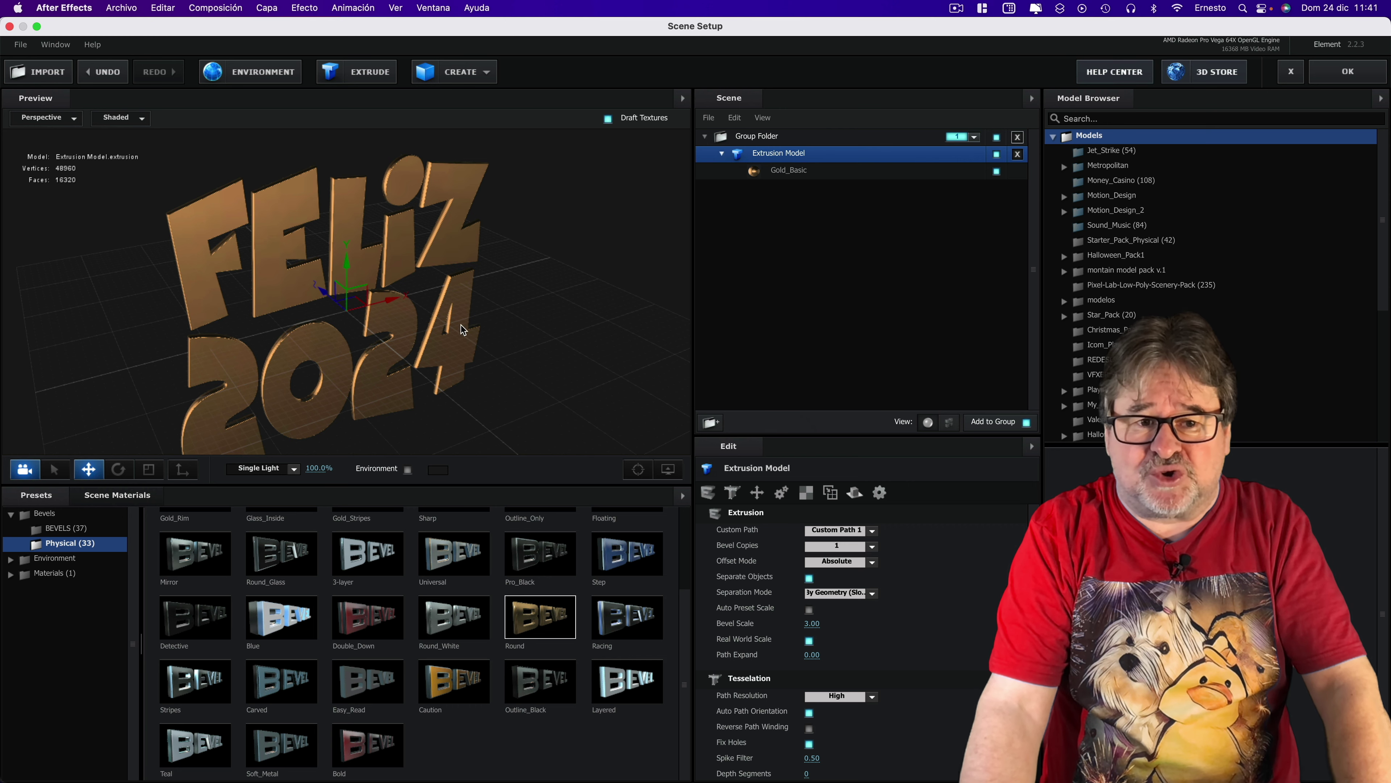
pyautogui.moveTo(472, 244)
pyautogui.mouseDown()
pyautogui.moveTo(517, 267)
pyautogui.moveTo(466, 257)
pyautogui.mouseUp()
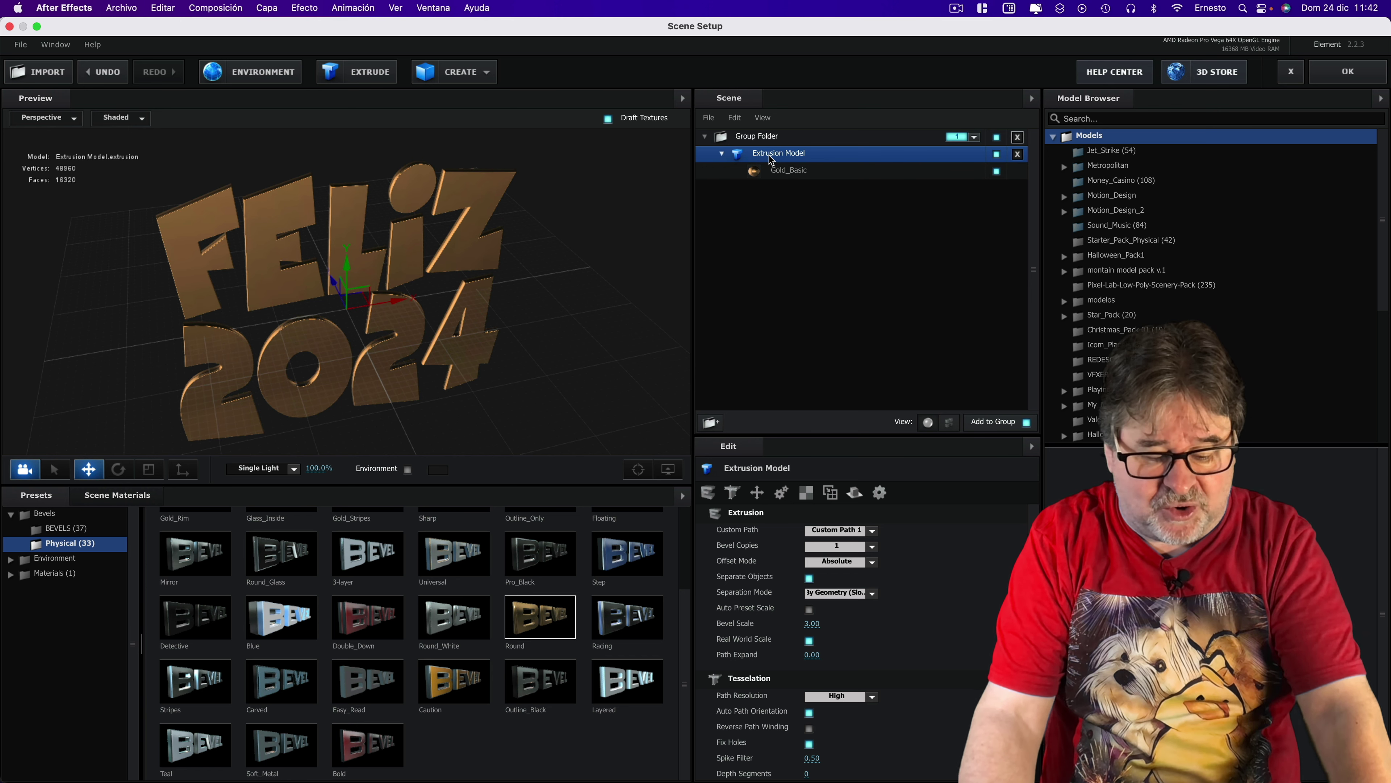
# - Duplicate the gold FELIZ 2024 model and apply the dark chrome Pro_Black bevel to the first copy
pyautogui.press('super+d')
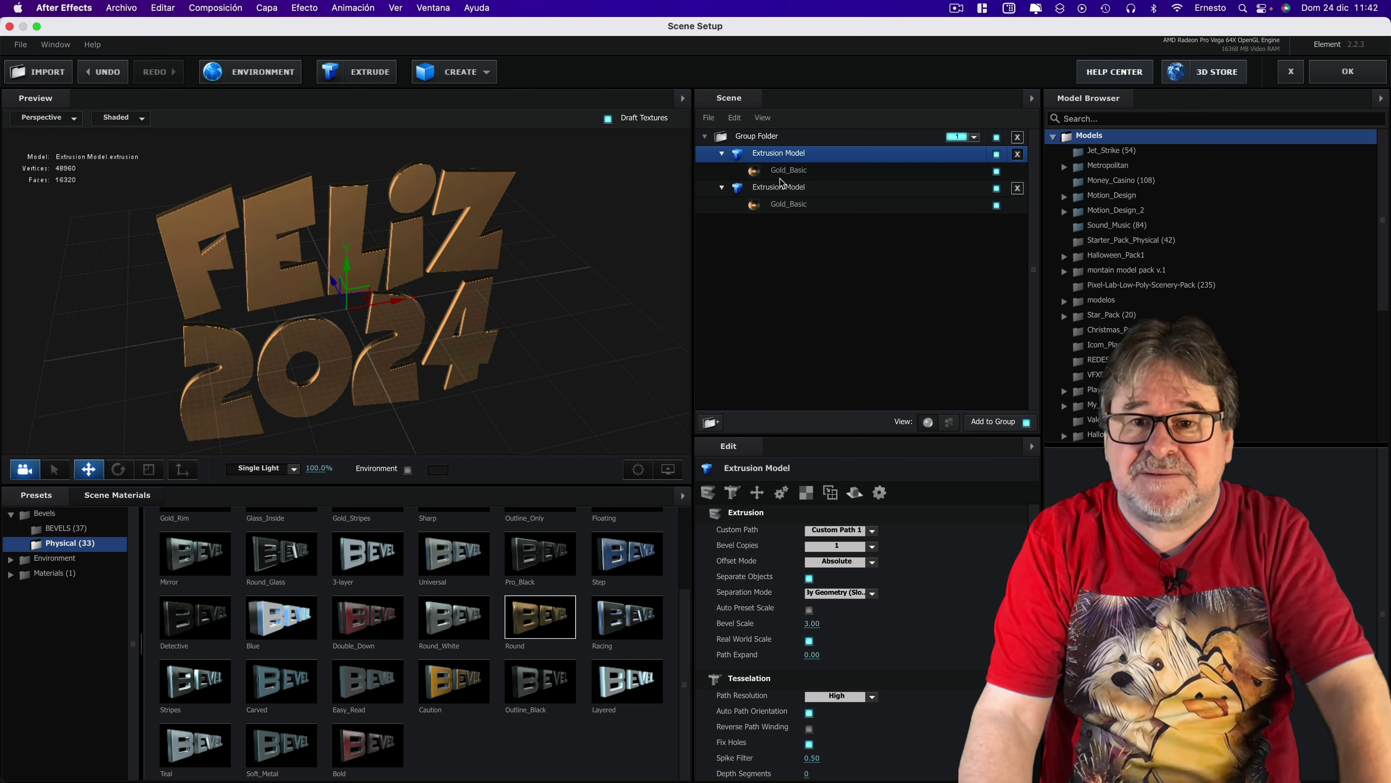
pyautogui.click(776, 156)
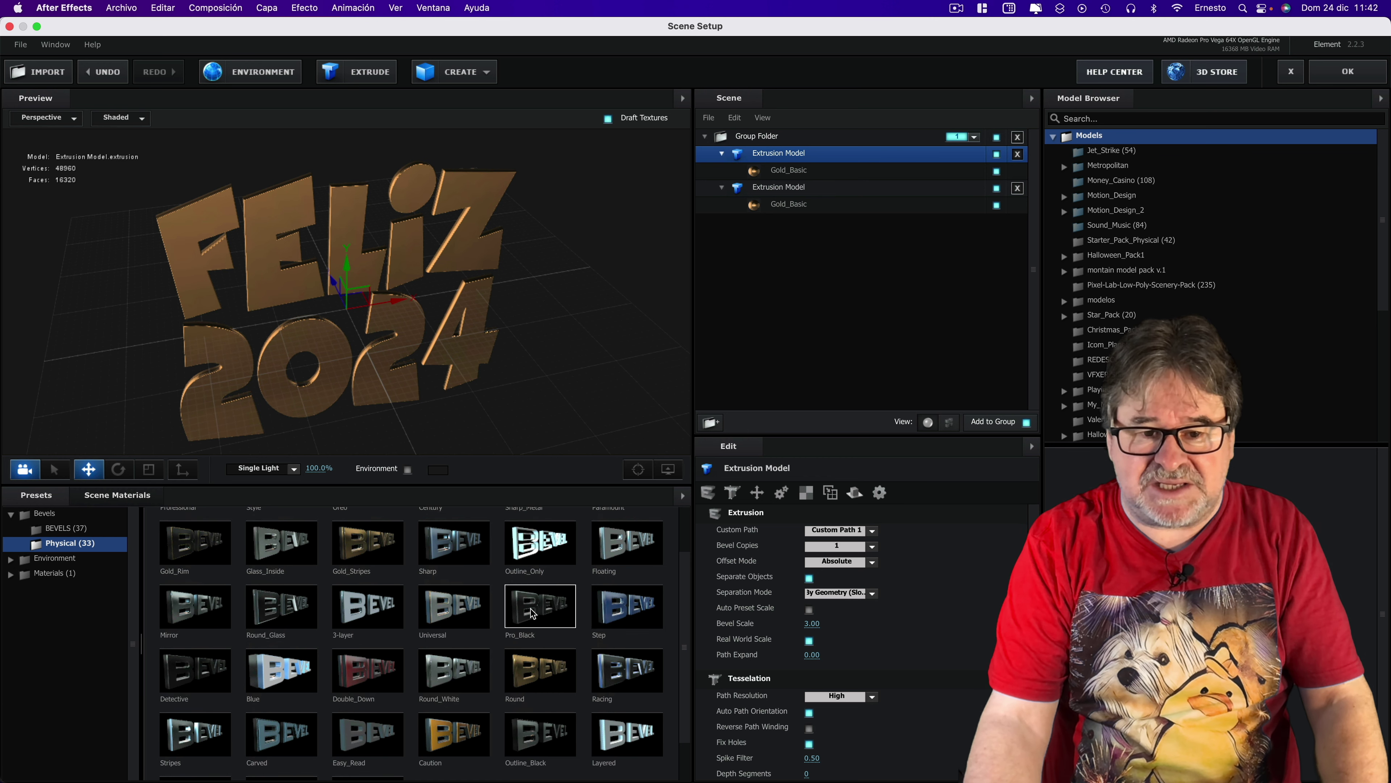
pyautogui.moveTo(532, 612); pyautogui.dragTo(783, 157)
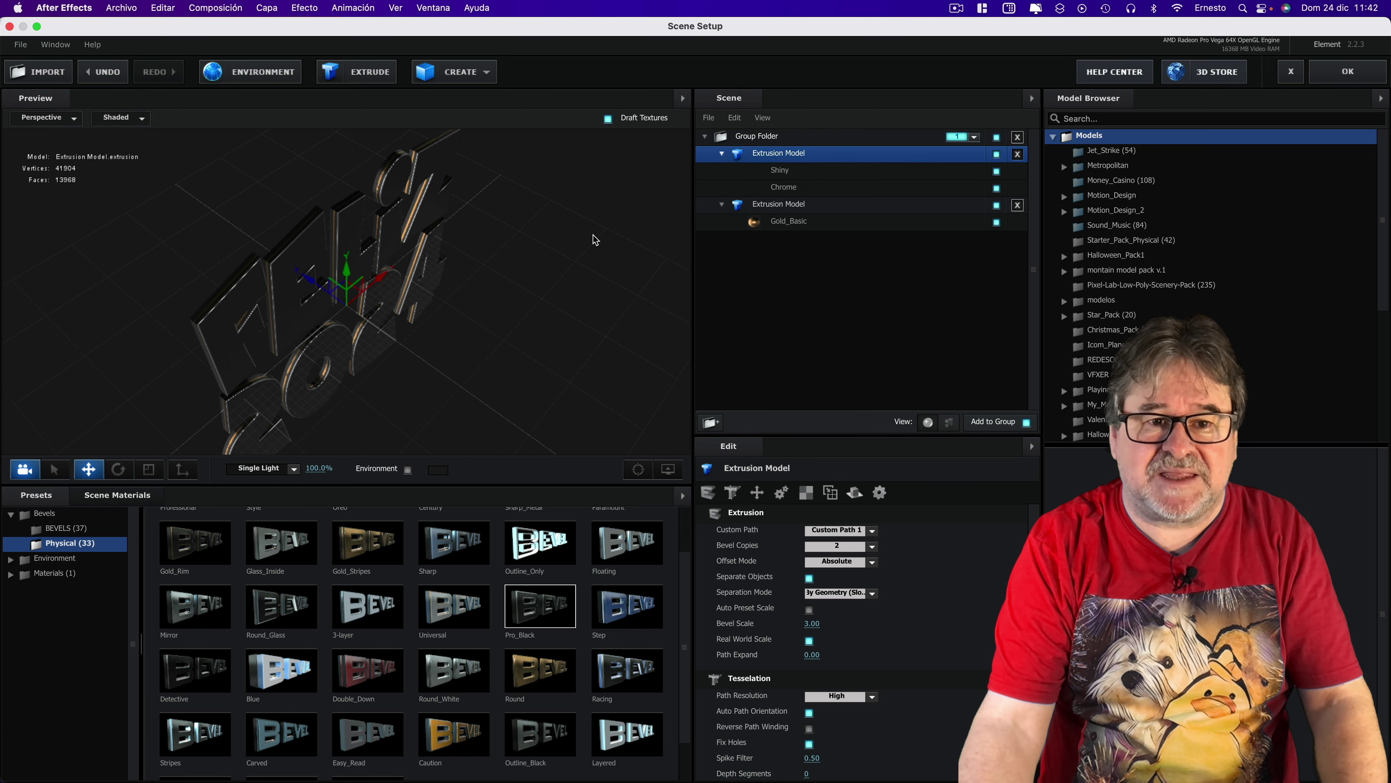
pyautogui.moveTo(594, 239); pyautogui.dragTo(566, 259)
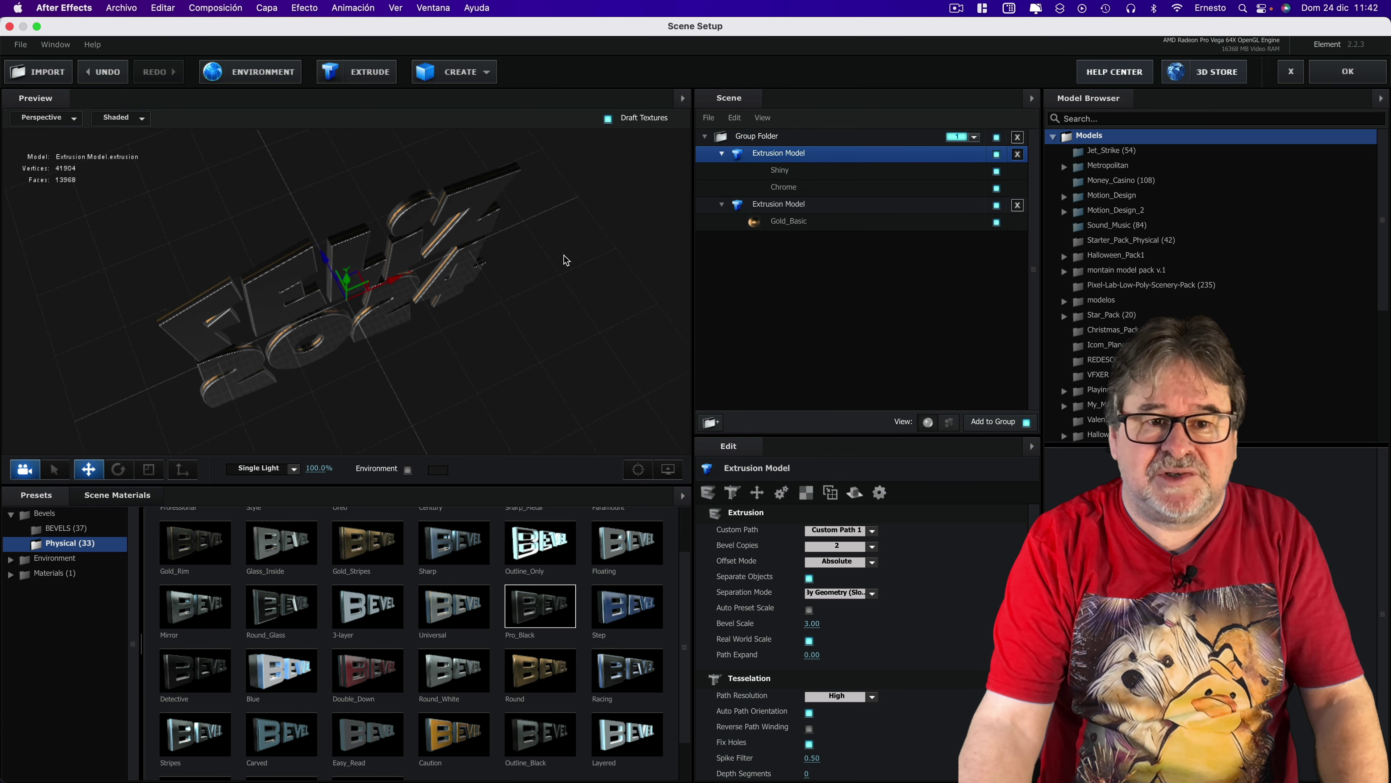
pyautogui.moveTo(566, 259)
pyautogui.mouseDown()
pyautogui.moveTo(638, 232)
pyautogui.moveTo(616, 202)
pyautogui.mouseUp()
# - Hide the chrome model's Shiny layer and nudge the text model slightly along one axis
pyautogui.click(783, 169)
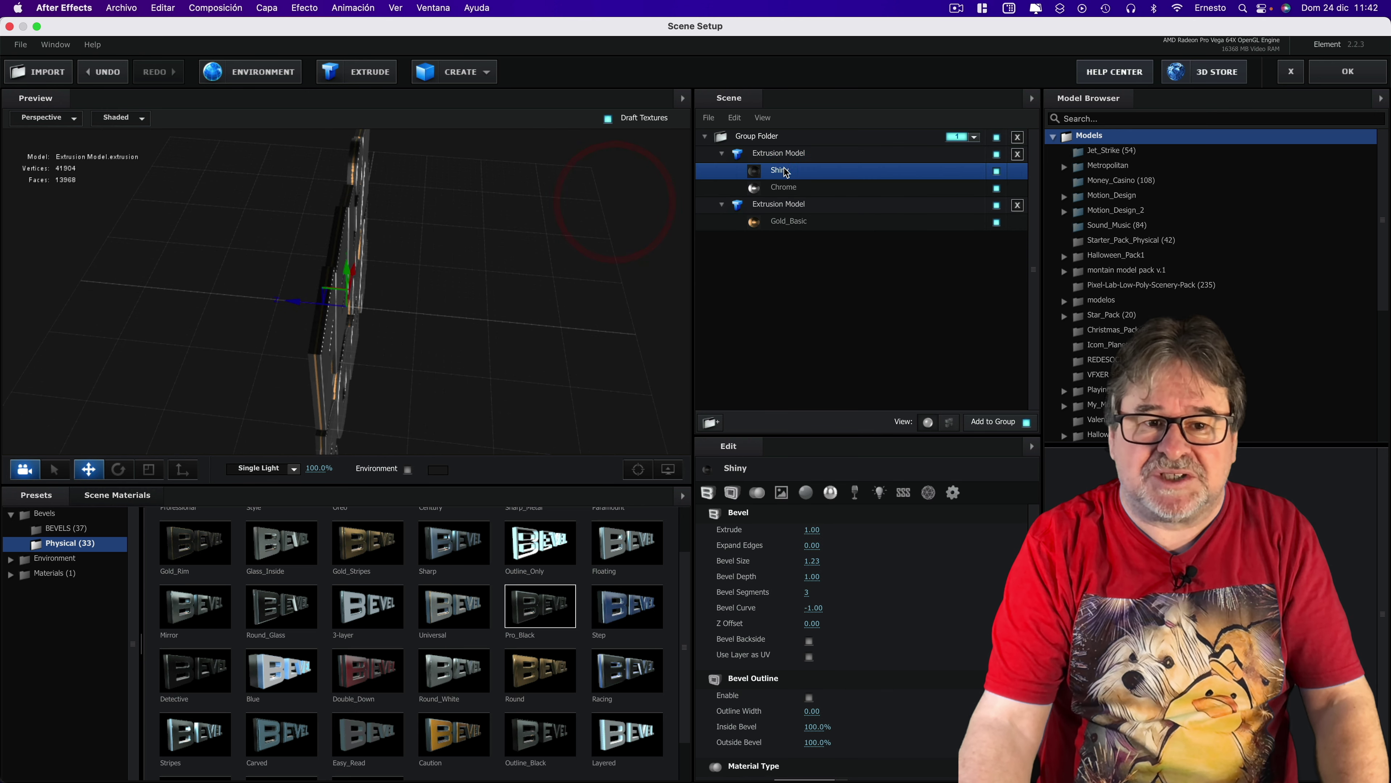
pyautogui.click(997, 171)
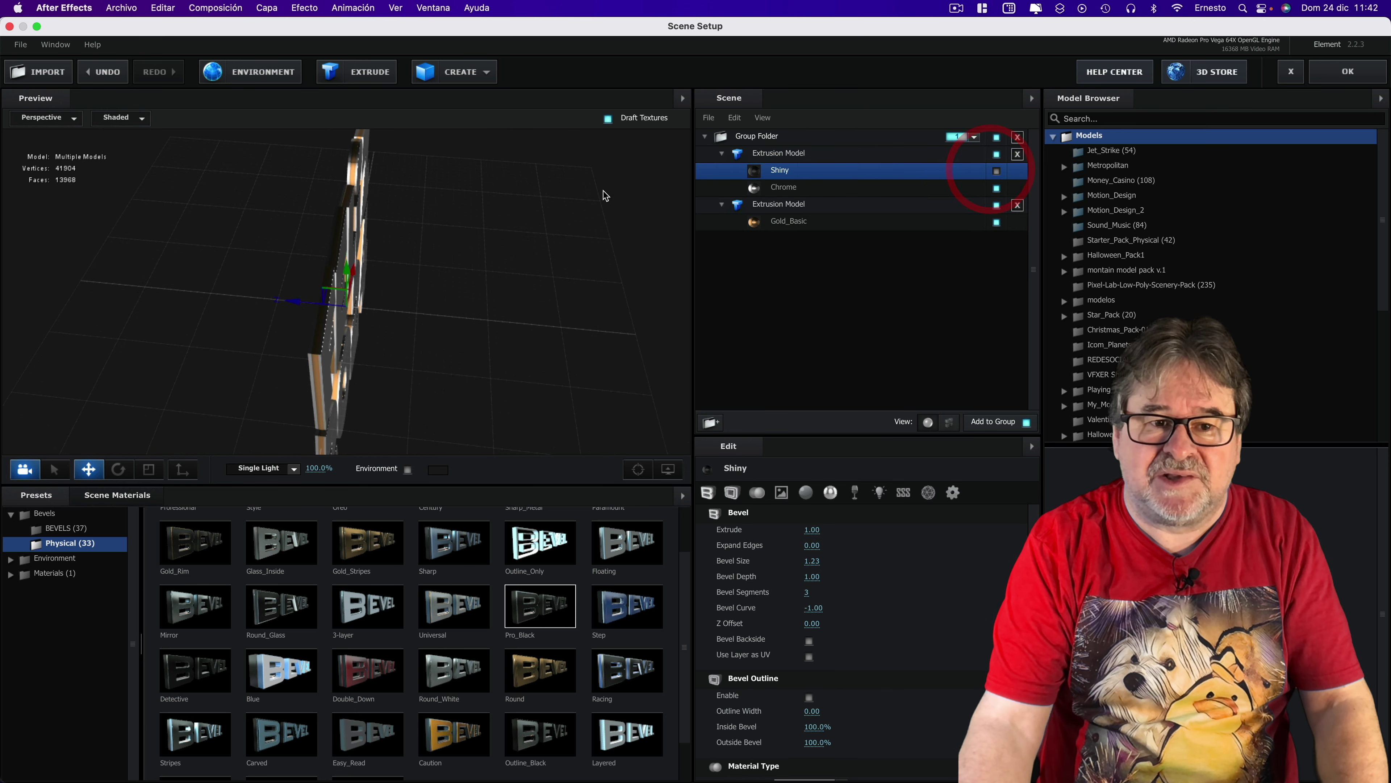
pyautogui.moveTo(572, 213)
pyautogui.mouseDown()
pyautogui.moveTo(561, 233)
pyautogui.moveTo(679, 194)
pyautogui.mouseUp()
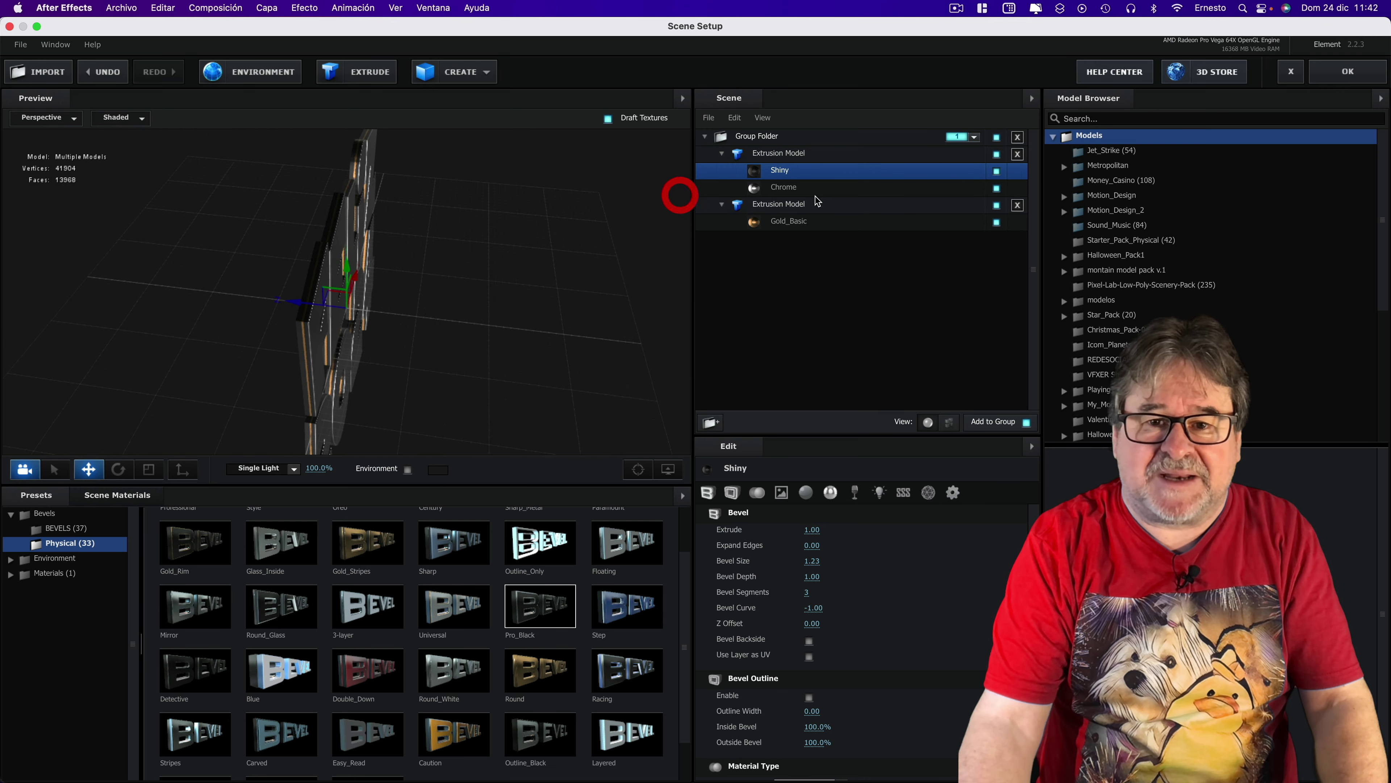
pyautogui.moveTo(575, 242); pyautogui.dragTo(539, 243)
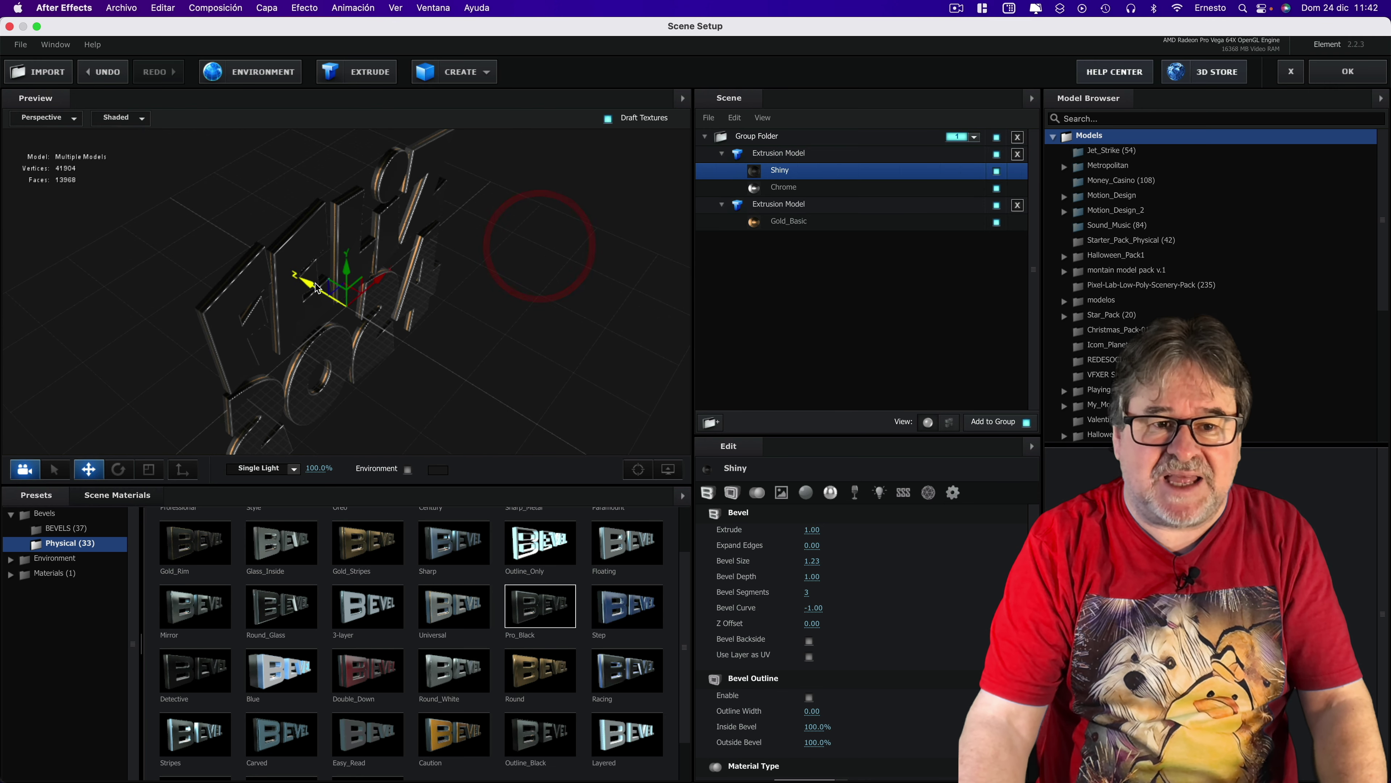
pyautogui.moveTo(310, 287)
pyautogui.mouseDown()
pyautogui.moveTo(273, 267)
pyautogui.moveTo(320, 296)
pyautogui.mouseUp()
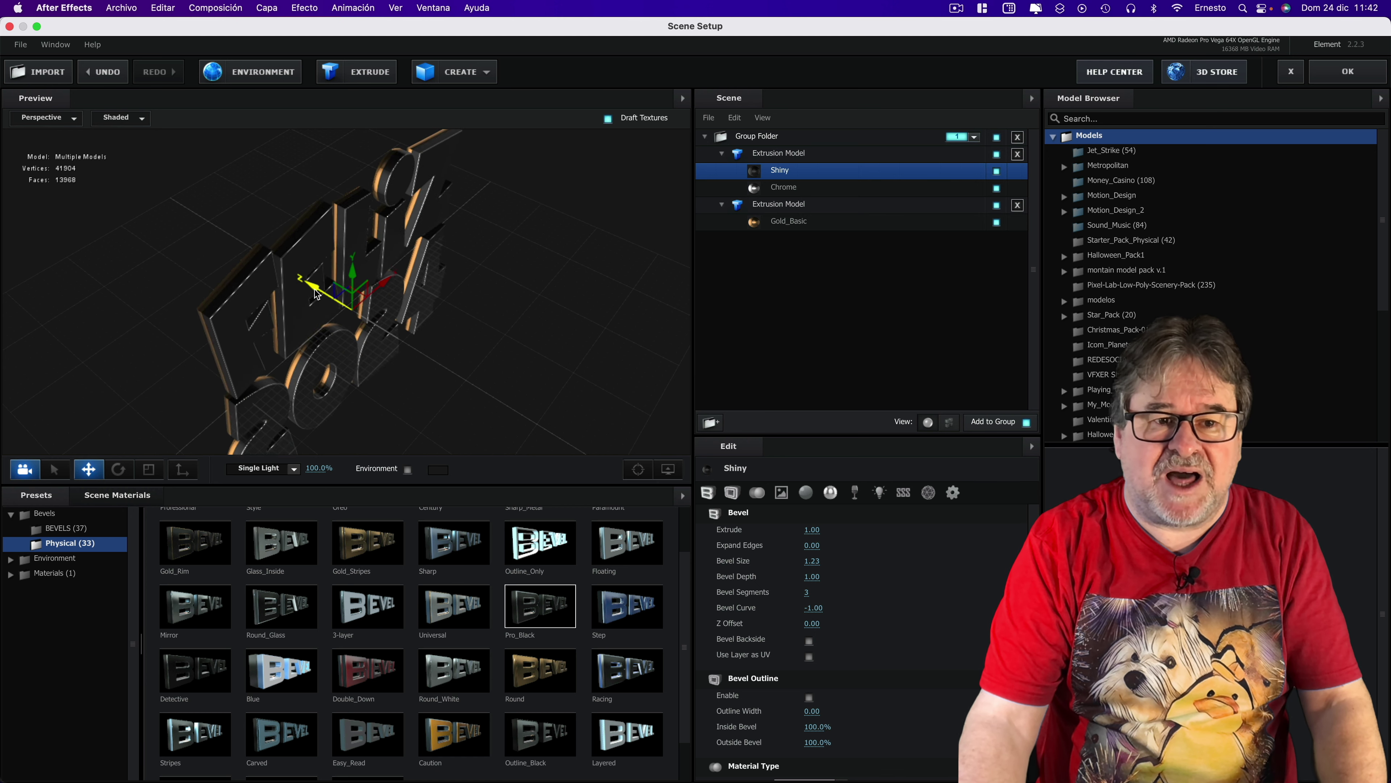
pyautogui.moveTo(320, 296); pyautogui.dragTo(321, 298)
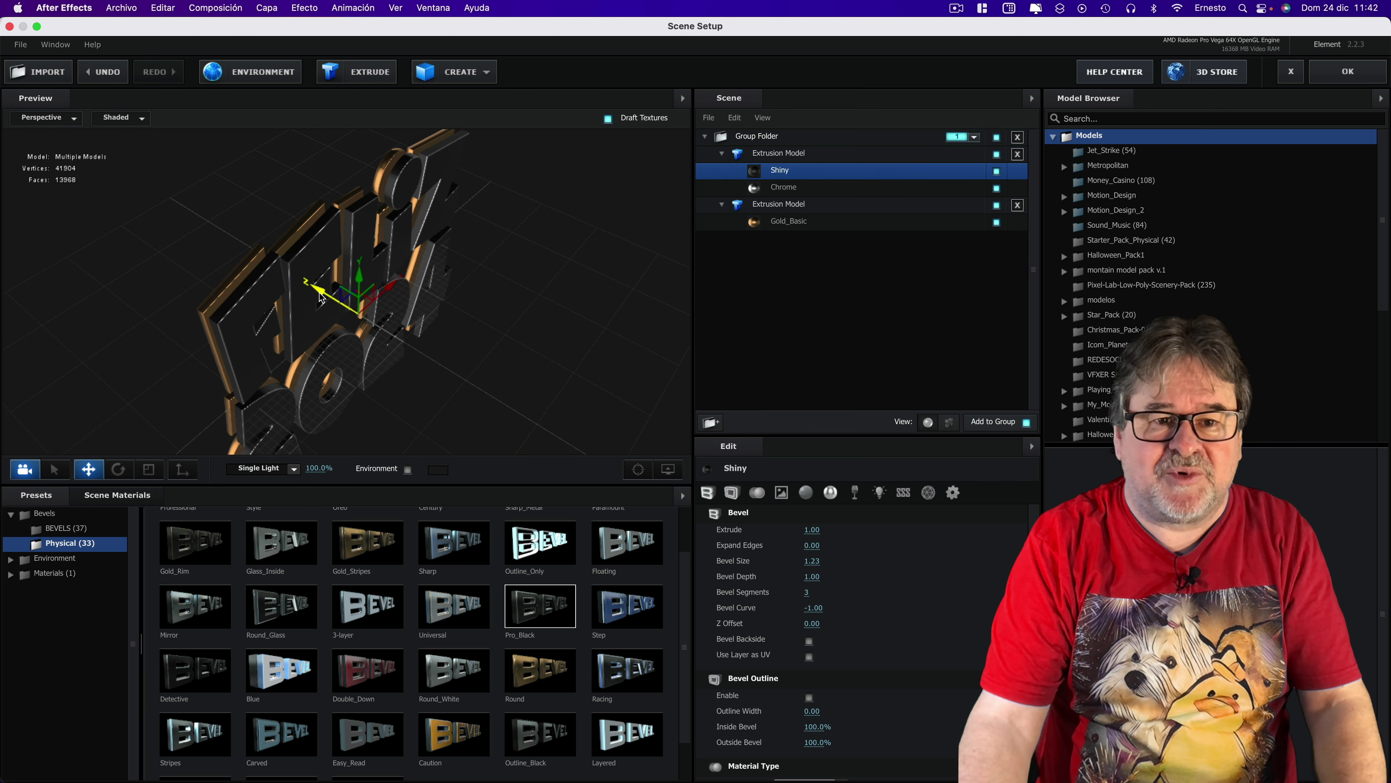
# - Show both the Shiny and Chrome layers and inspect the chrome-and-gold FELIZ 2024 letters
pyautogui.moveTo(550, 278)
pyautogui.mouseDown()
pyautogui.moveTo(539, 233)
pyautogui.moveTo(1005, 190)
pyautogui.mouseUp()
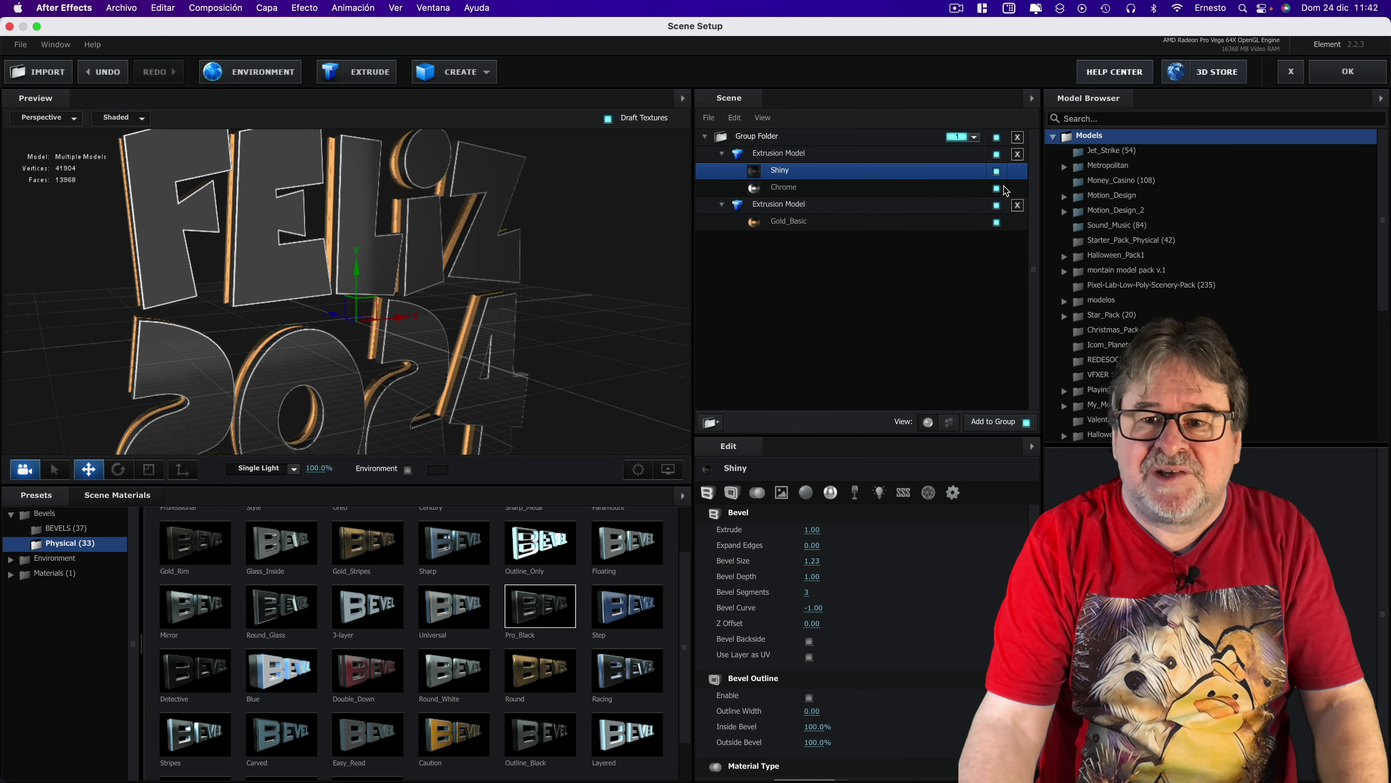
pyautogui.click(997, 172)
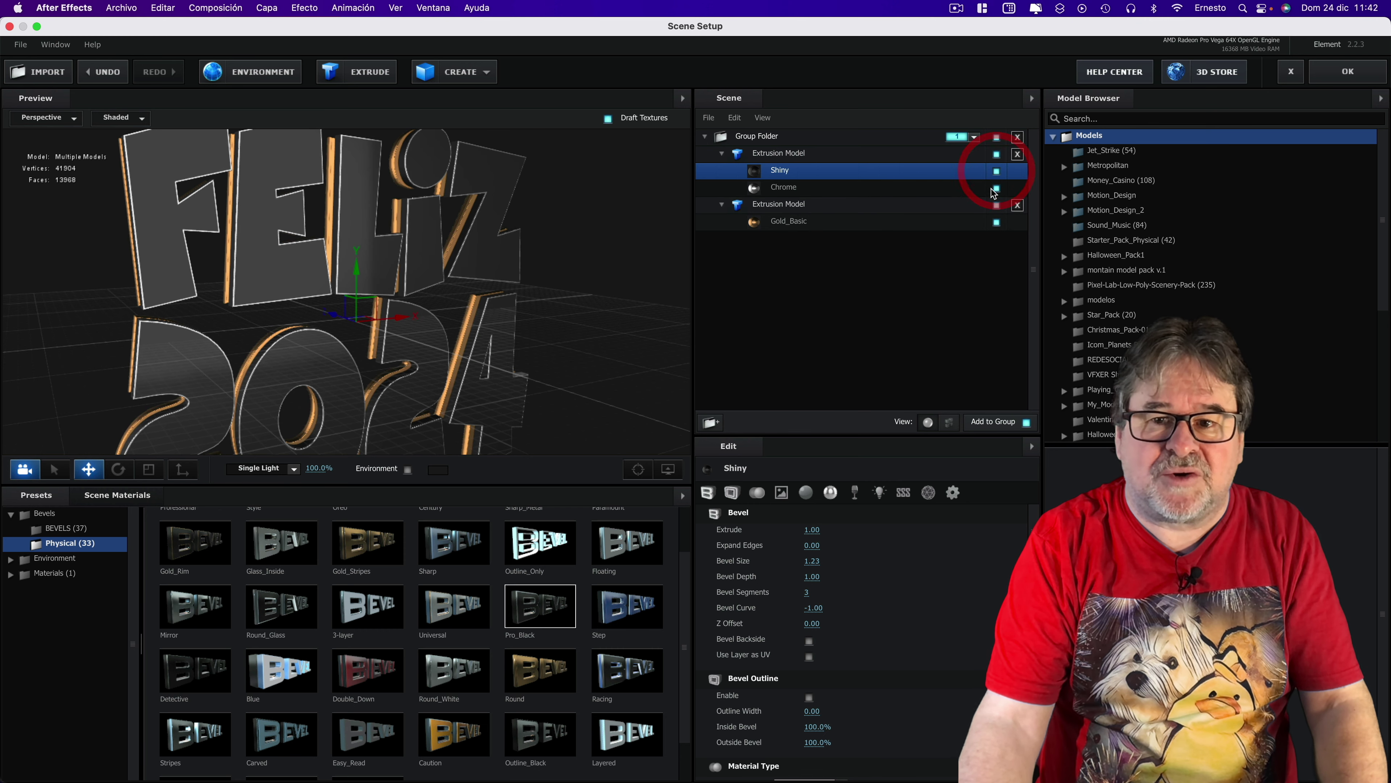
pyautogui.click(997, 190)
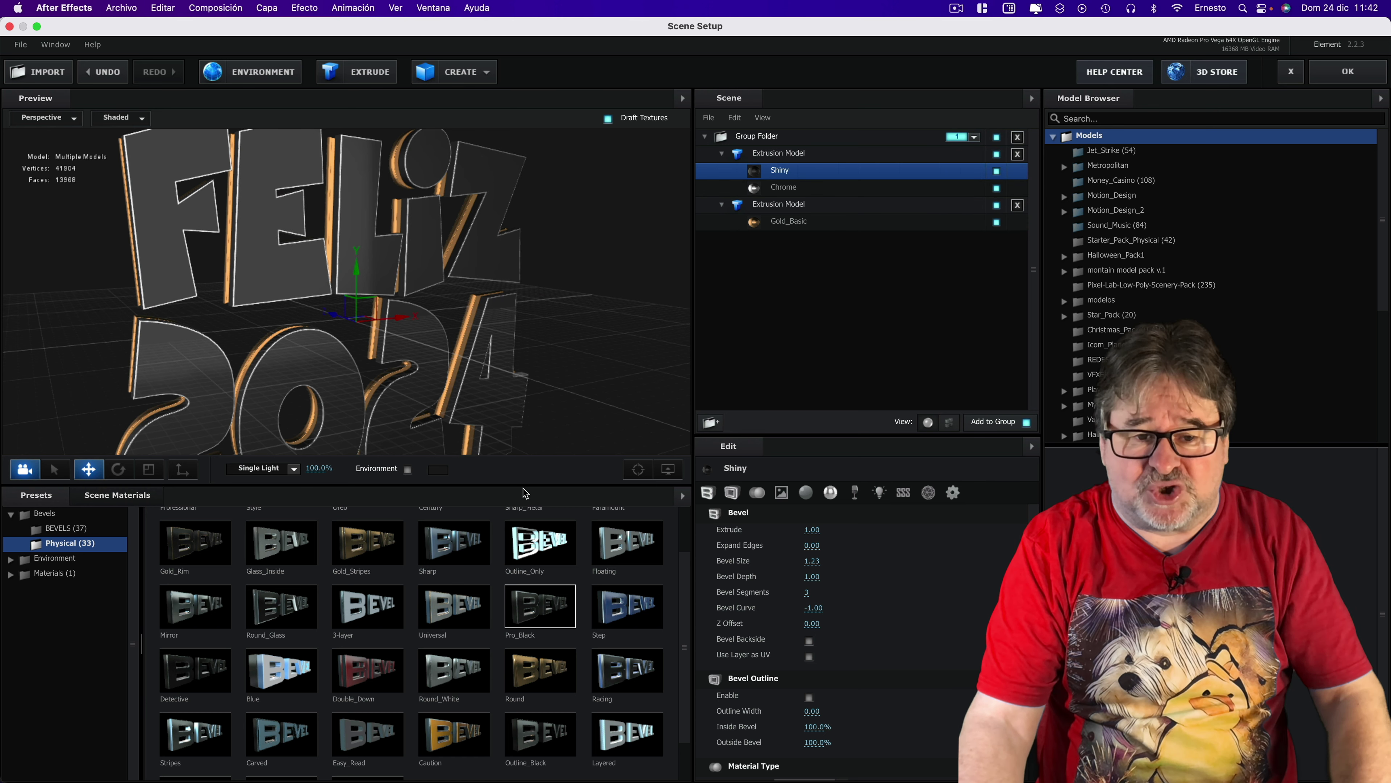
pyautogui.moveTo(508, 341)
pyautogui.mouseDown()
pyautogui.moveTo(635, 286)
pyautogui.moveTo(503, 342)
pyautogui.mouseUp()
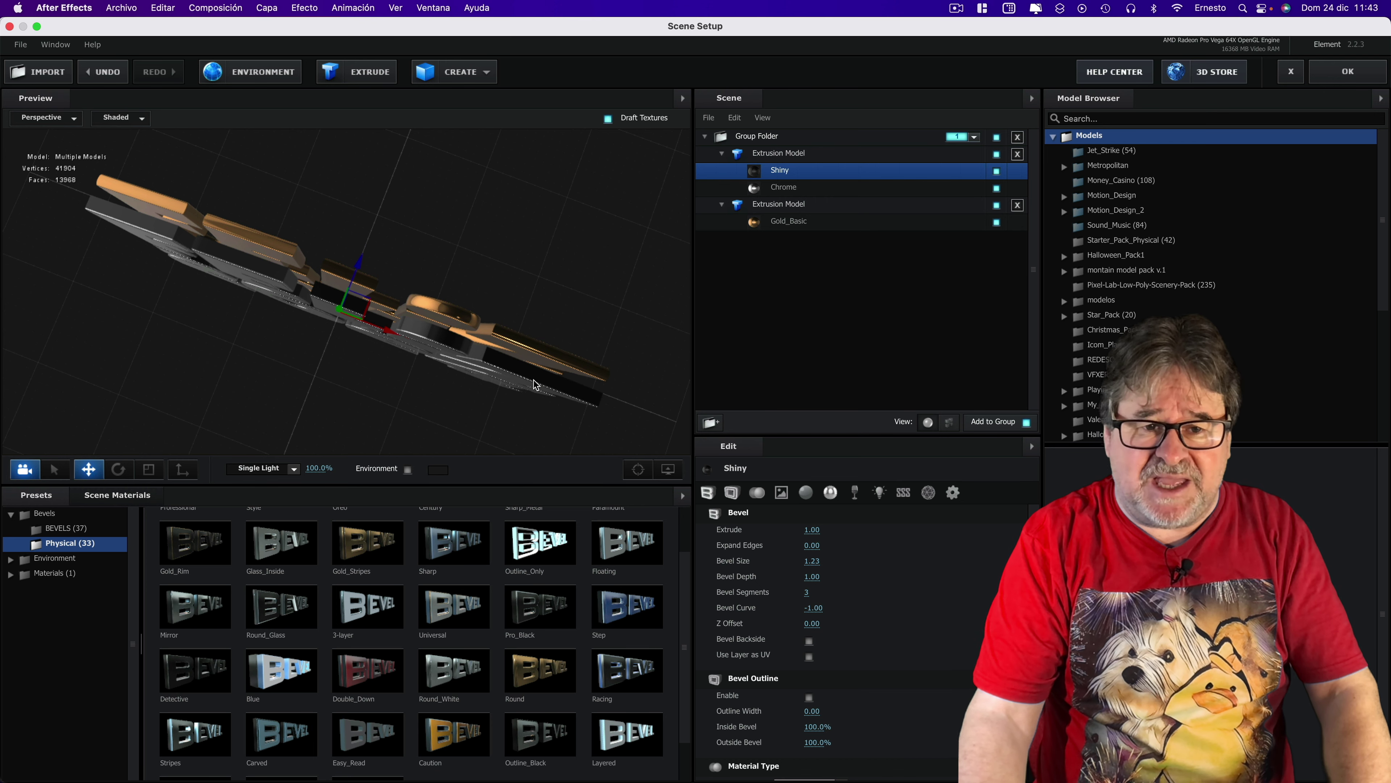
pyautogui.moveTo(535, 385); pyautogui.dragTo(605, 335)
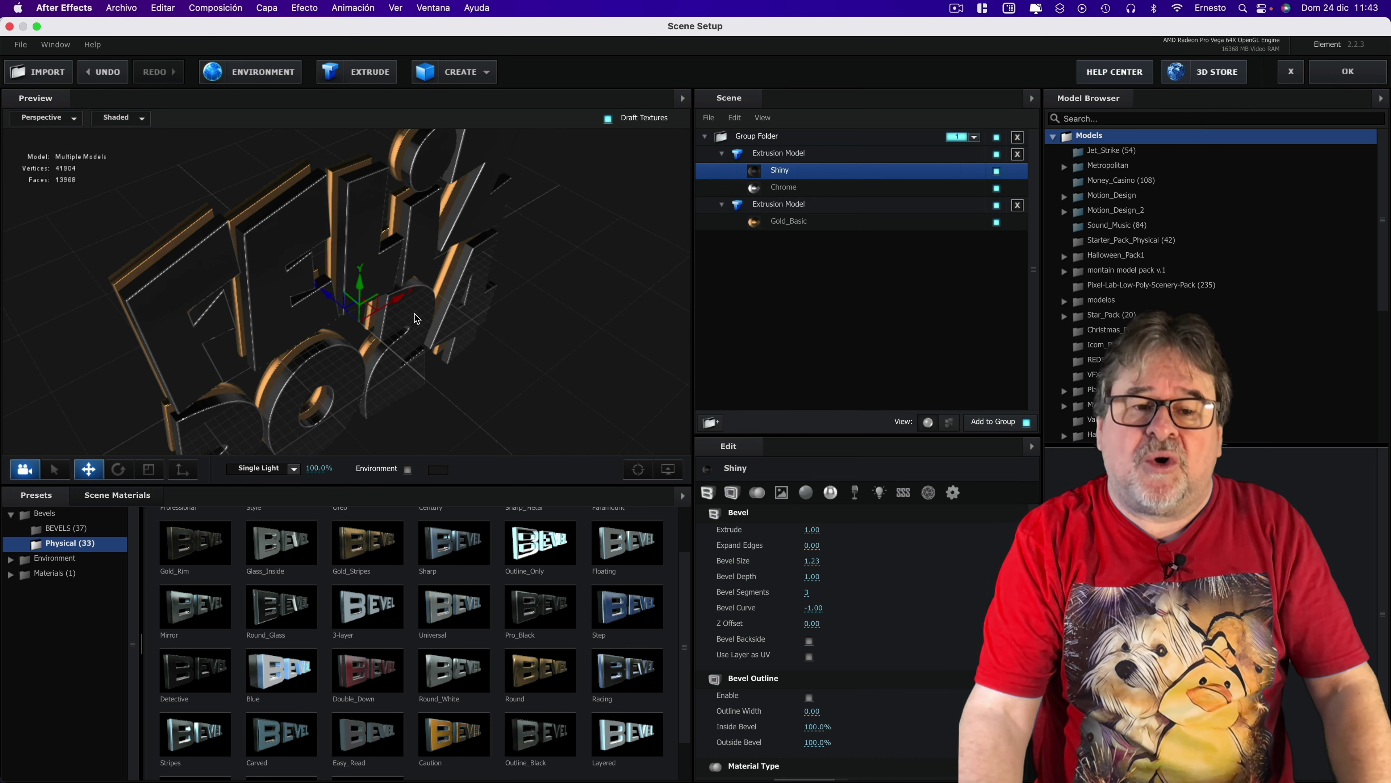
pyautogui.moveTo(442, 336)
pyautogui.mouseDown()
pyautogui.moveTo(529, 374)
pyautogui.moveTo(546, 360)
pyautogui.mouseUp()
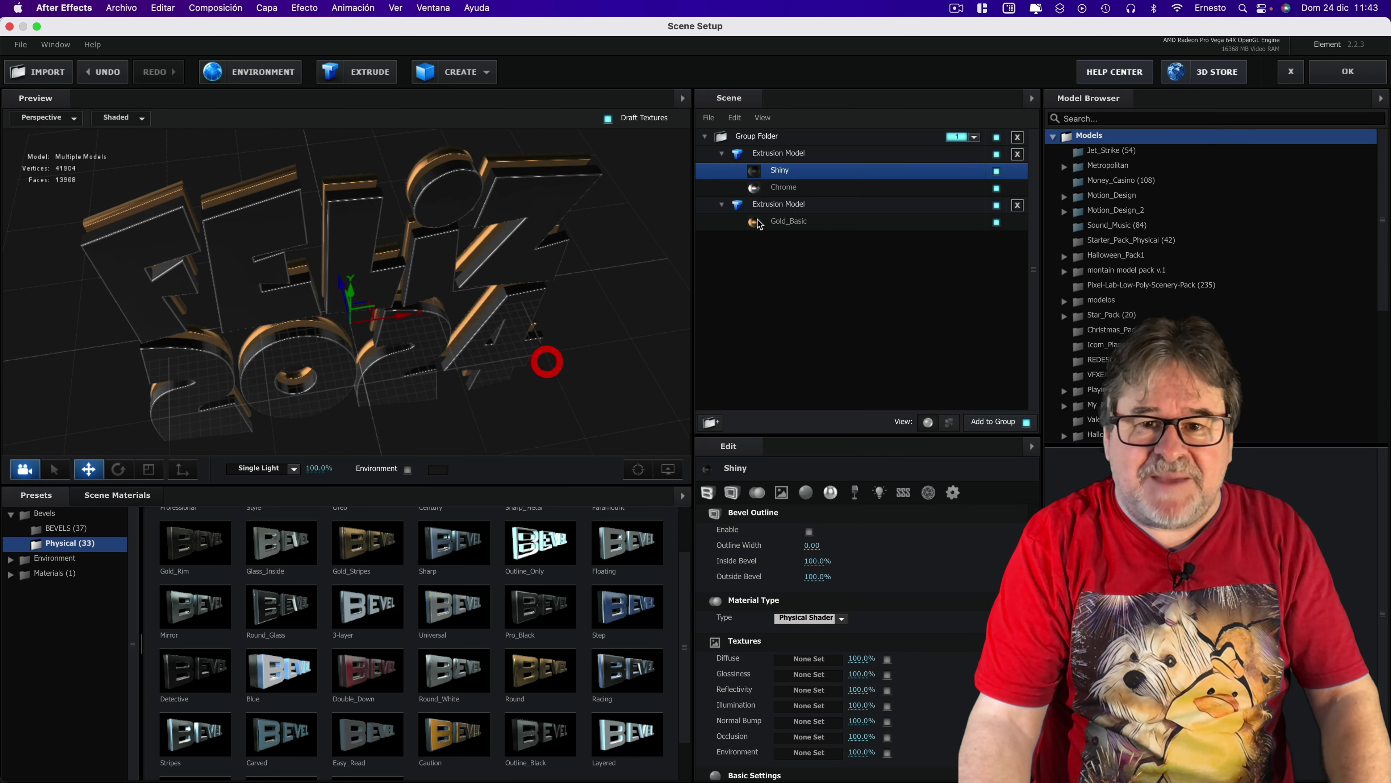
# - Set the Shiny material's diffuse colour to blue-purple 3E11FF so the letter faces turn blue
pyautogui.click(782, 171)
pyautogui.moveTo(552, 265); pyautogui.dragTo(609, 248)
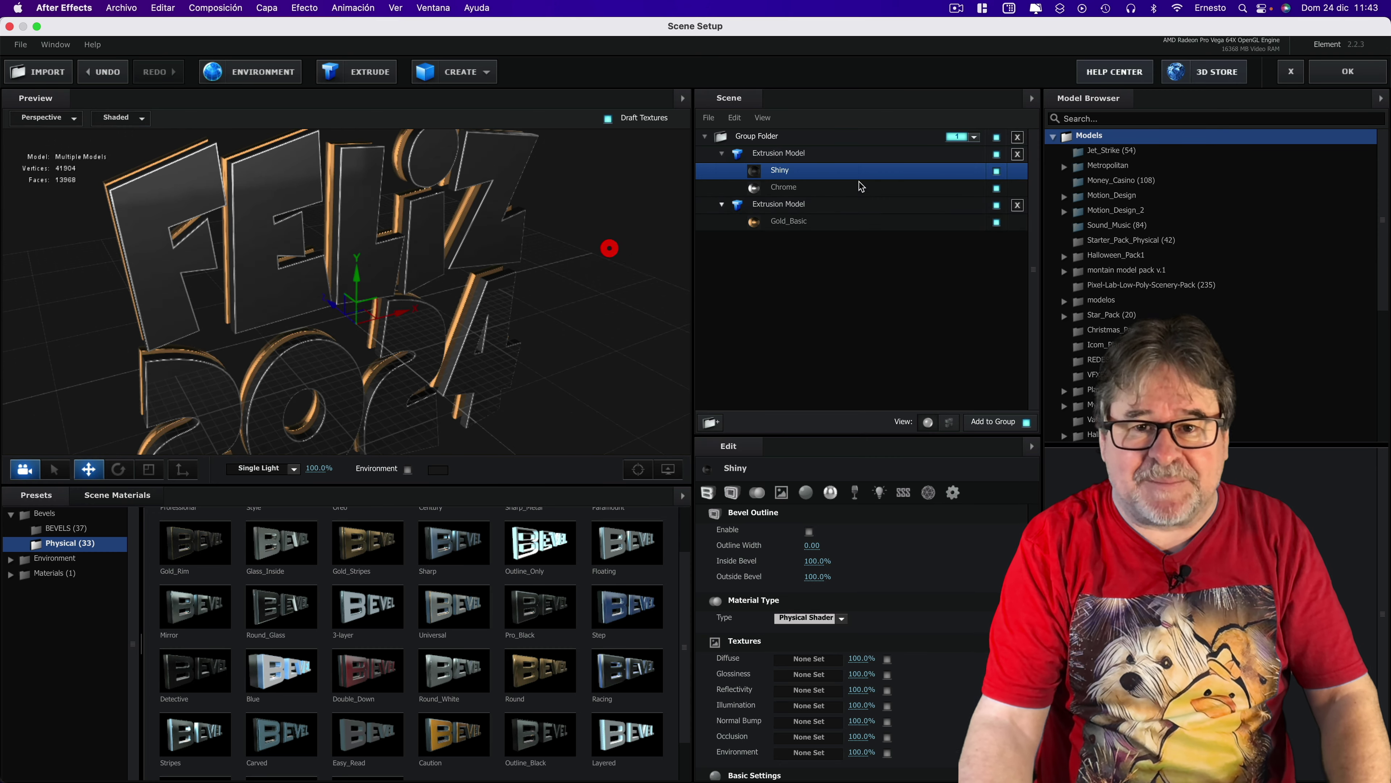
pyautogui.scroll(-10, 772, 549)
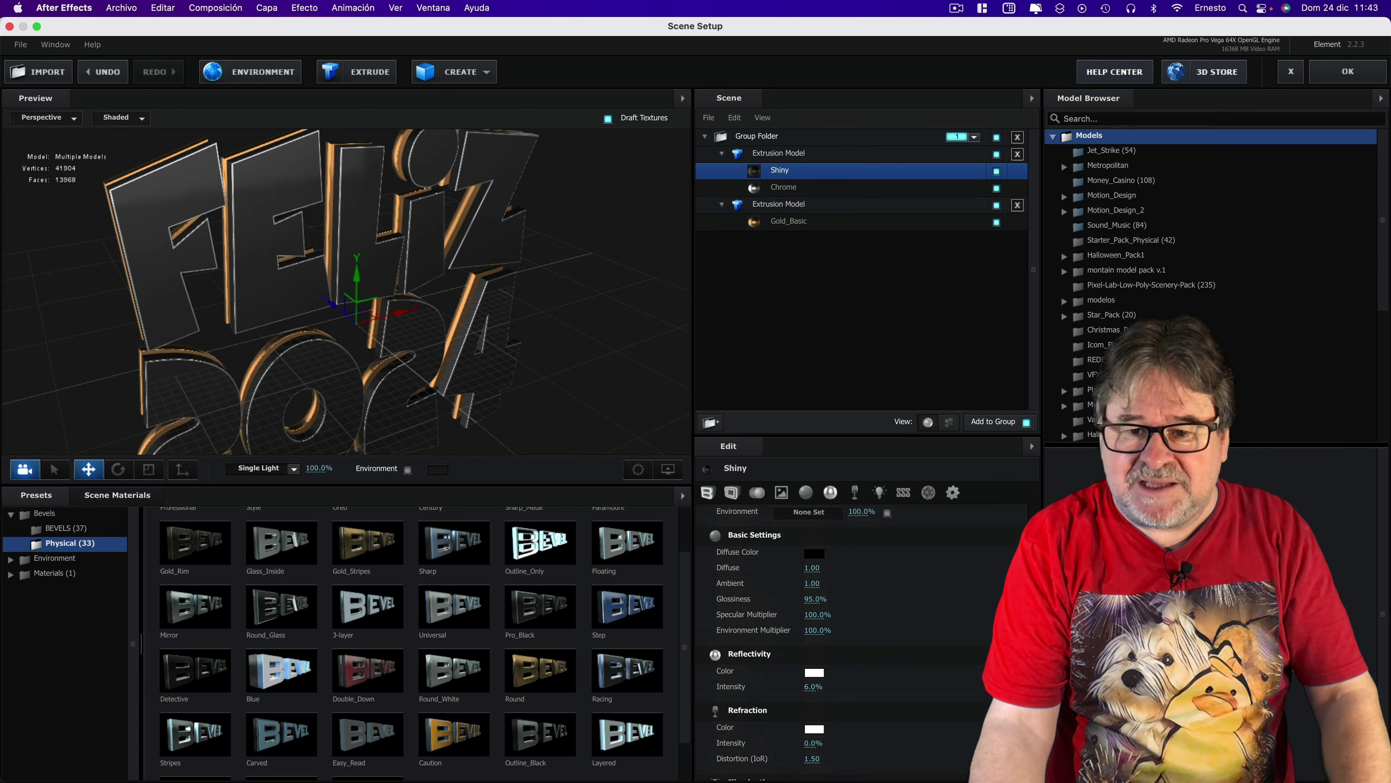
pyautogui.click(814, 560)
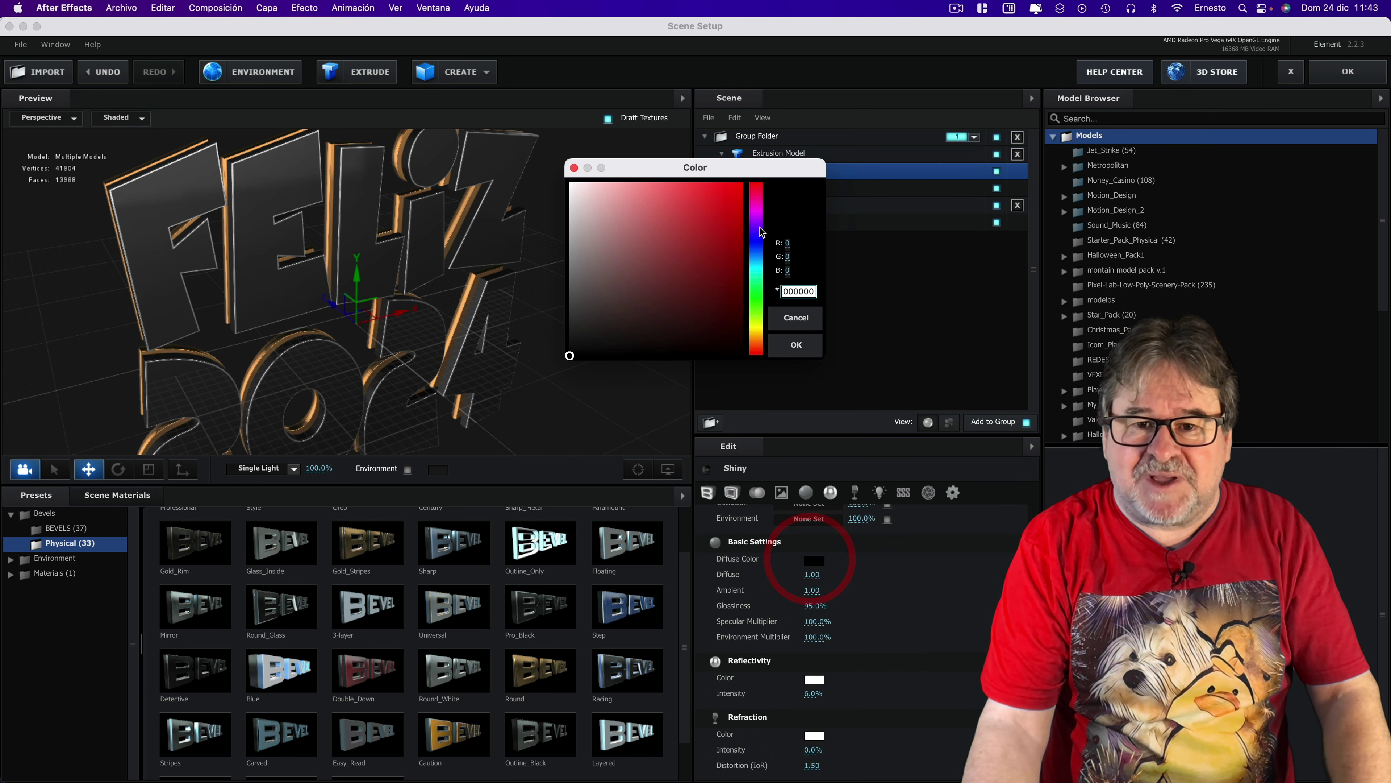
pyautogui.click(756, 235)
pyautogui.click(728, 204)
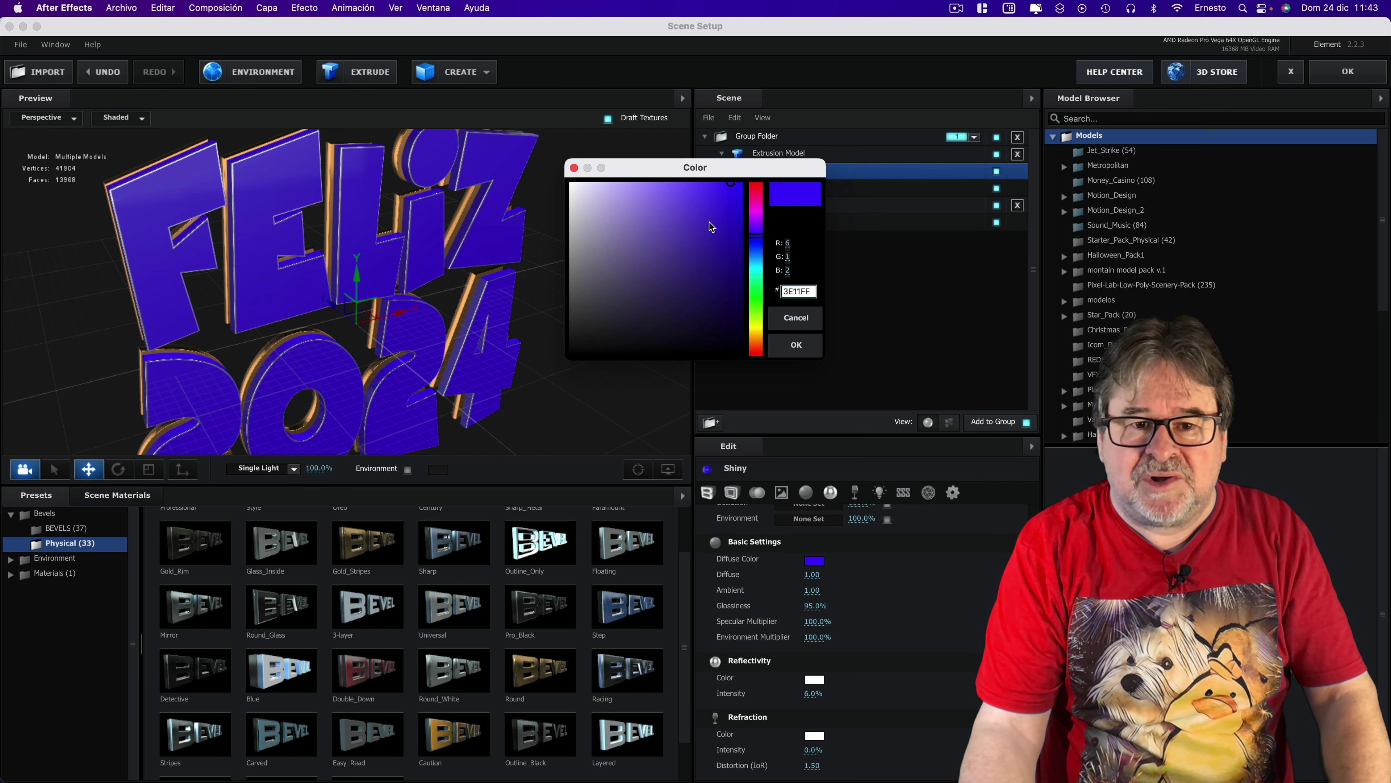
pyautogui.click(795, 346)
pyautogui.moveTo(581, 315)
pyautogui.mouseDown()
pyautogui.moveTo(577, 247)
pyautogui.moveTo(591, 260)
pyautogui.mouseUp()
# - Set Chrome's Expand Edges to 1.73 and deepen its bevel depth
pyautogui.click(785, 187)
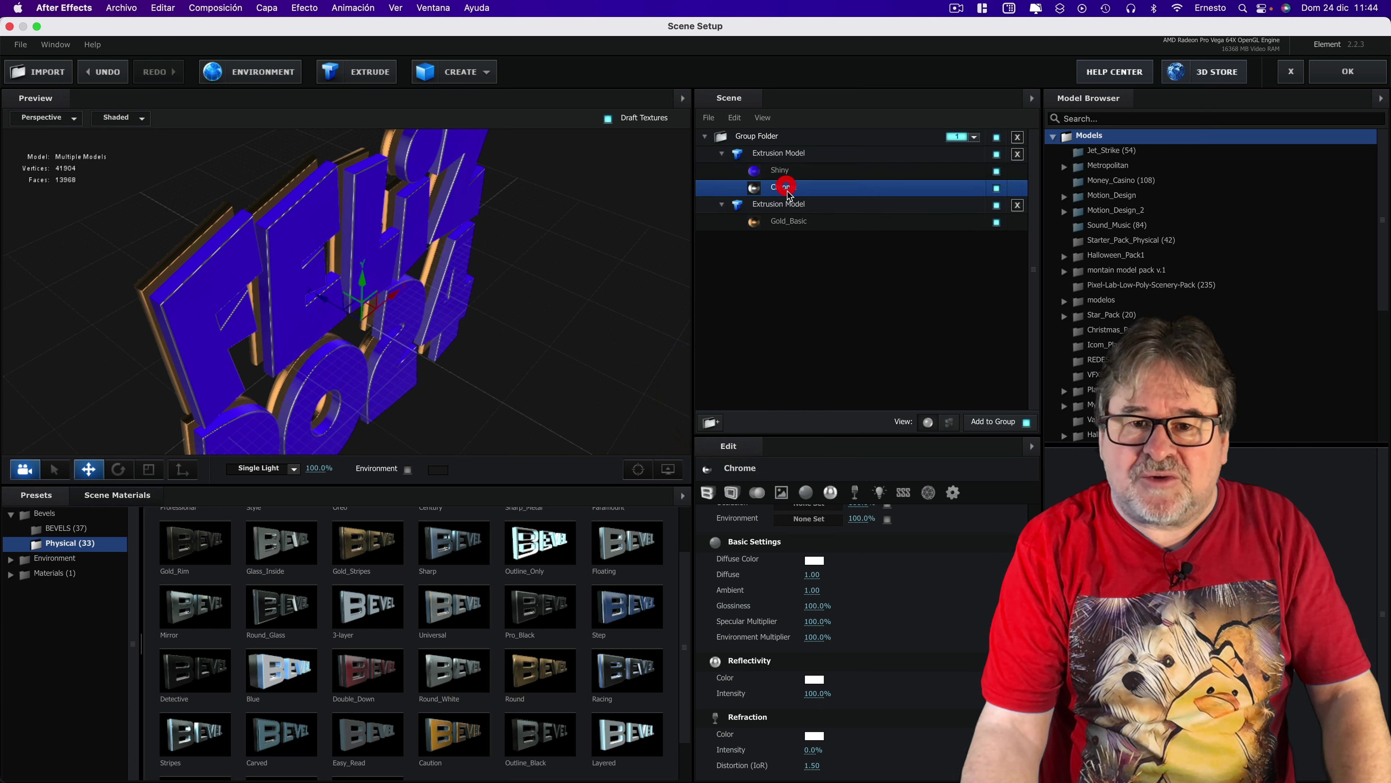
pyautogui.scroll(5, 807, 547)
pyautogui.scroll(5, 807, 547)
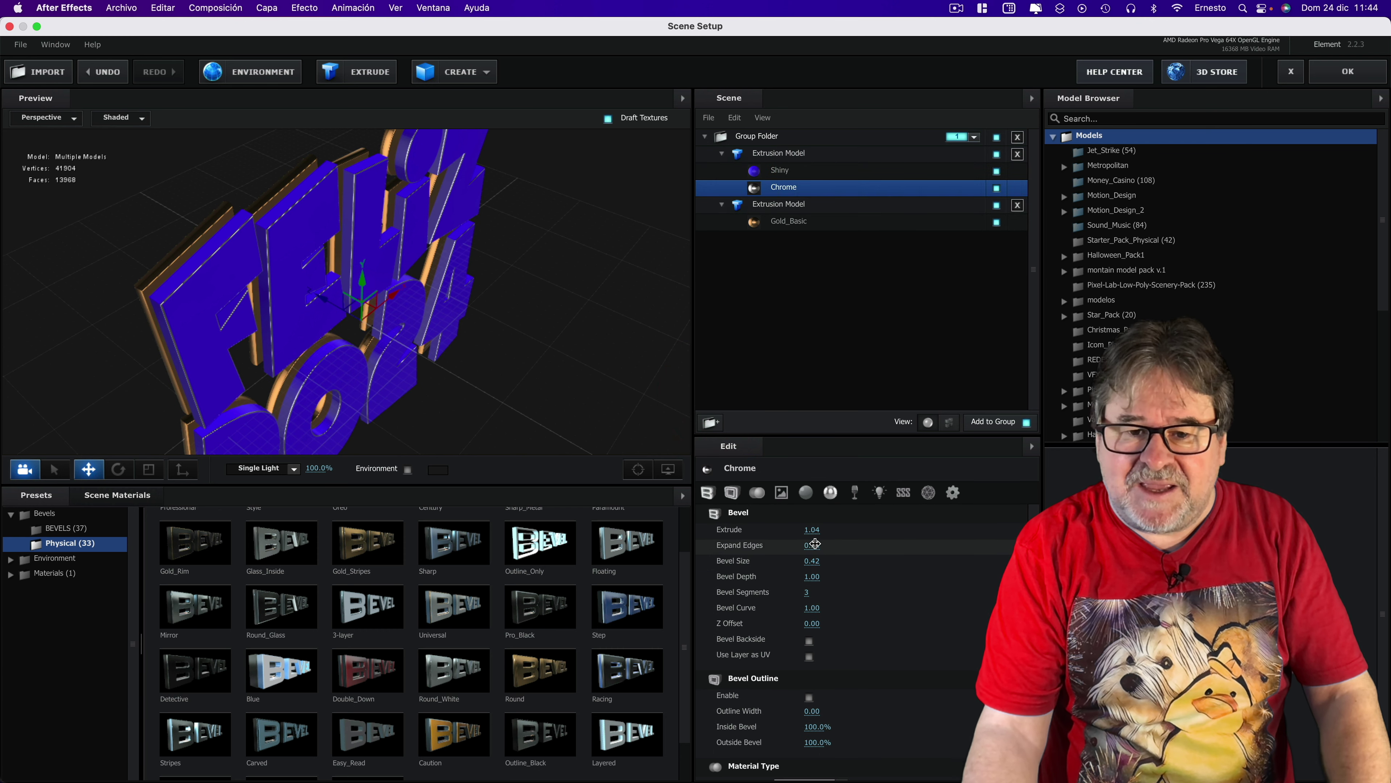
pyautogui.moveTo(808, 547); pyautogui.dragTo(879, 548)
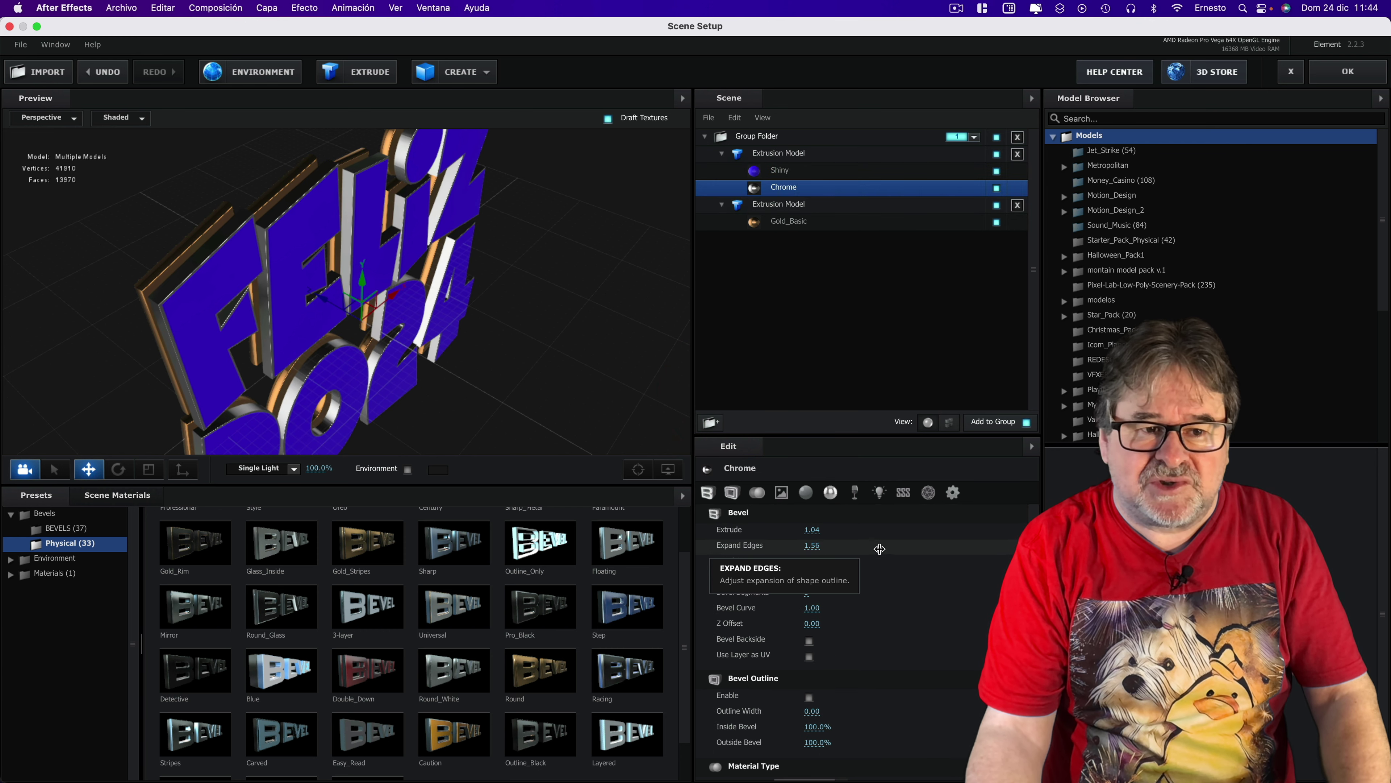
pyautogui.moveTo(893, 549); pyautogui.dragTo(888, 547)
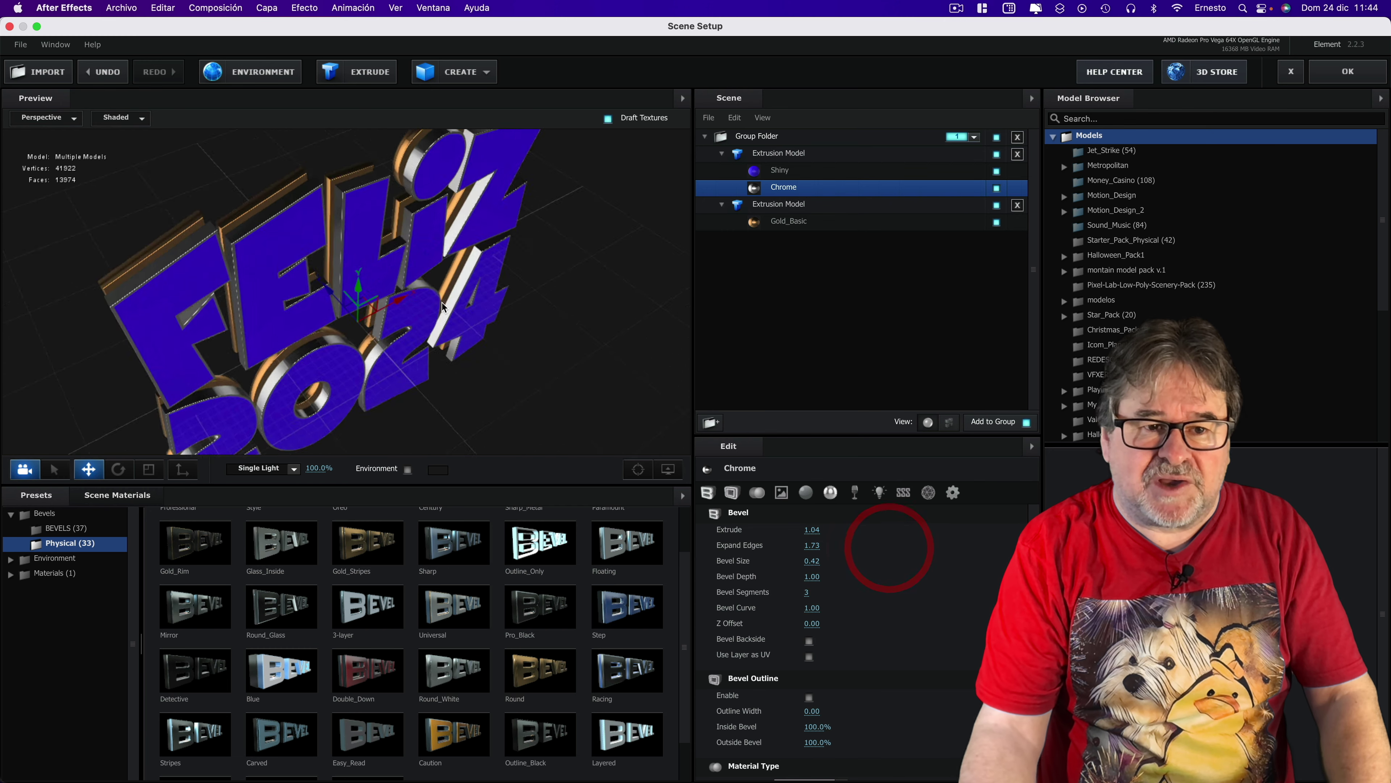
pyautogui.moveTo(383, 329)
pyautogui.mouseDown()
pyautogui.moveTo(419, 302)
pyautogui.moveTo(597, 320)
pyautogui.mouseUp()
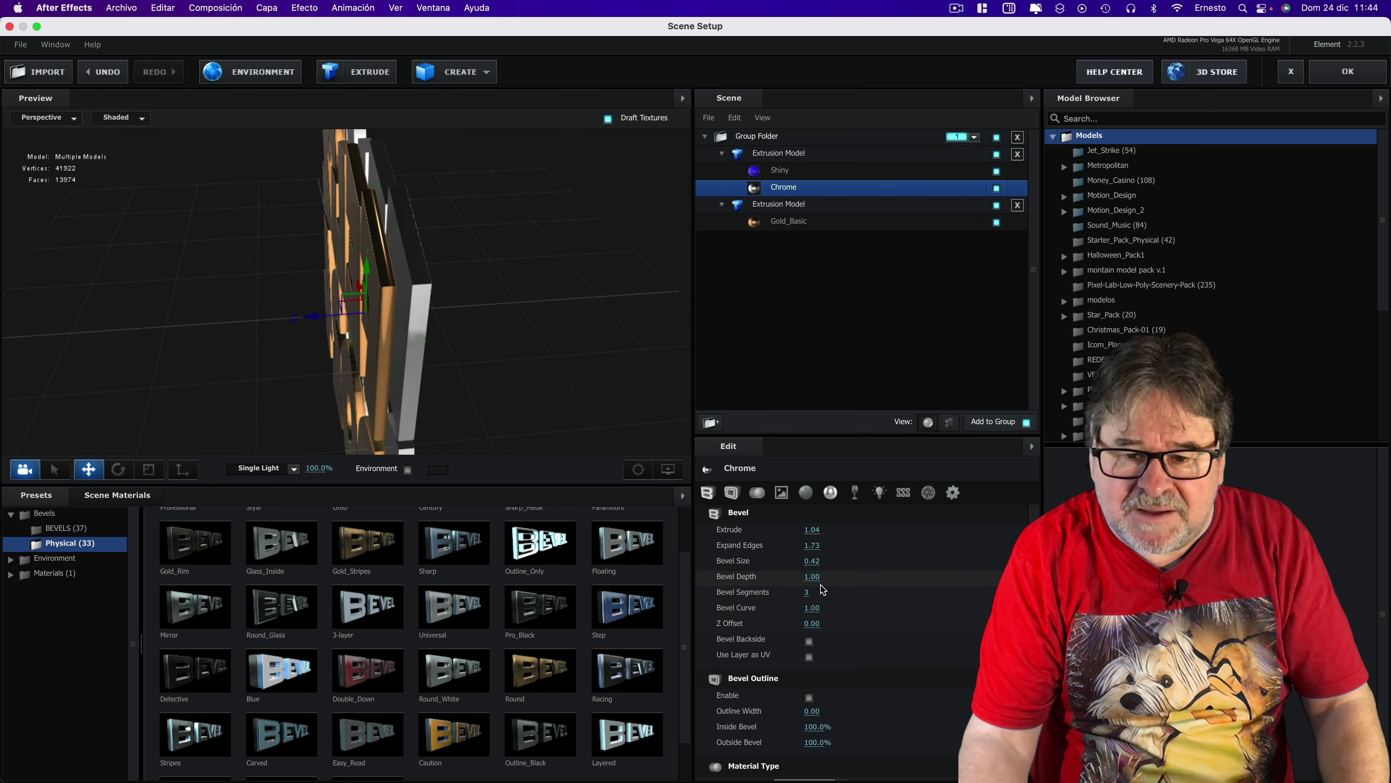
pyautogui.moveTo(988, 586); pyautogui.dragTo(1040, 586)
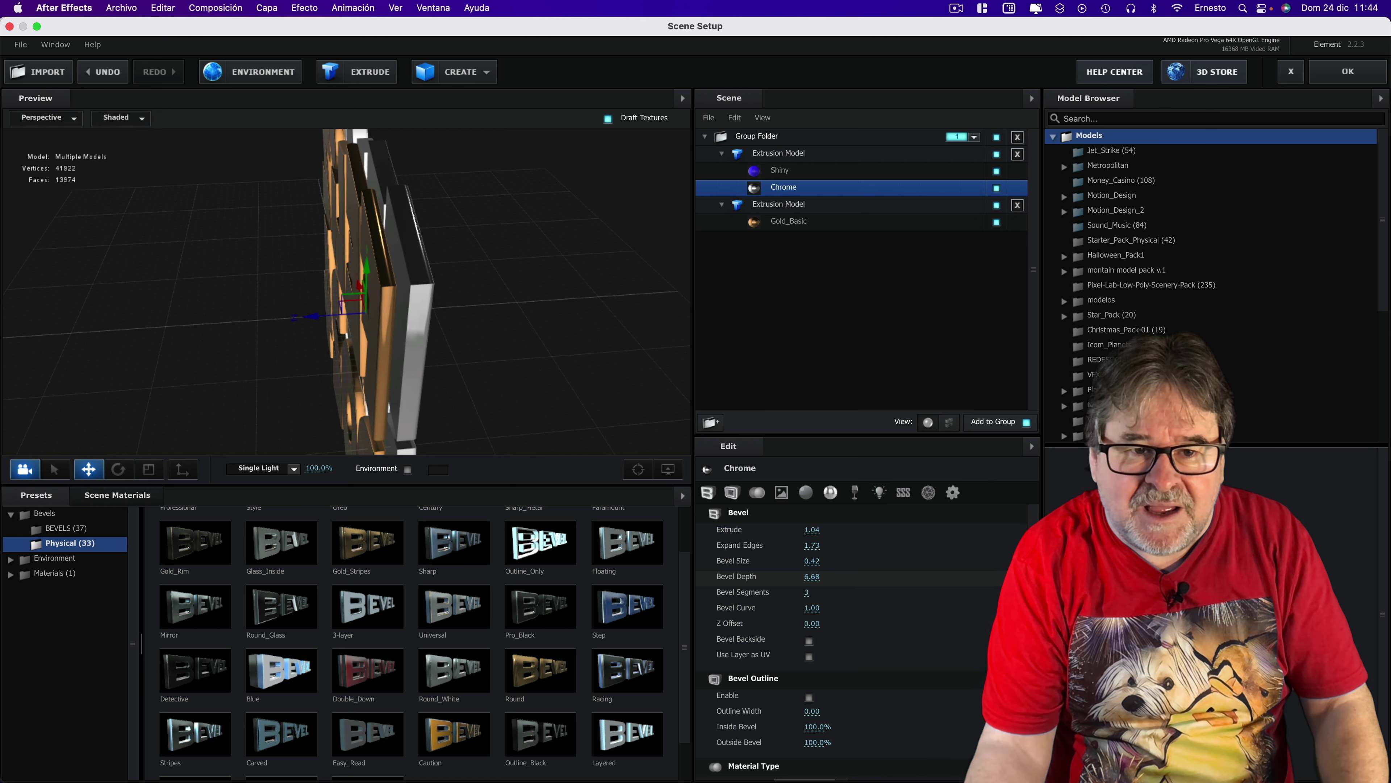
pyautogui.moveTo(591, 329)
pyautogui.mouseDown()
pyautogui.moveTo(506, 328)
pyautogui.moveTo(410, 297)
pyautogui.mouseUp()
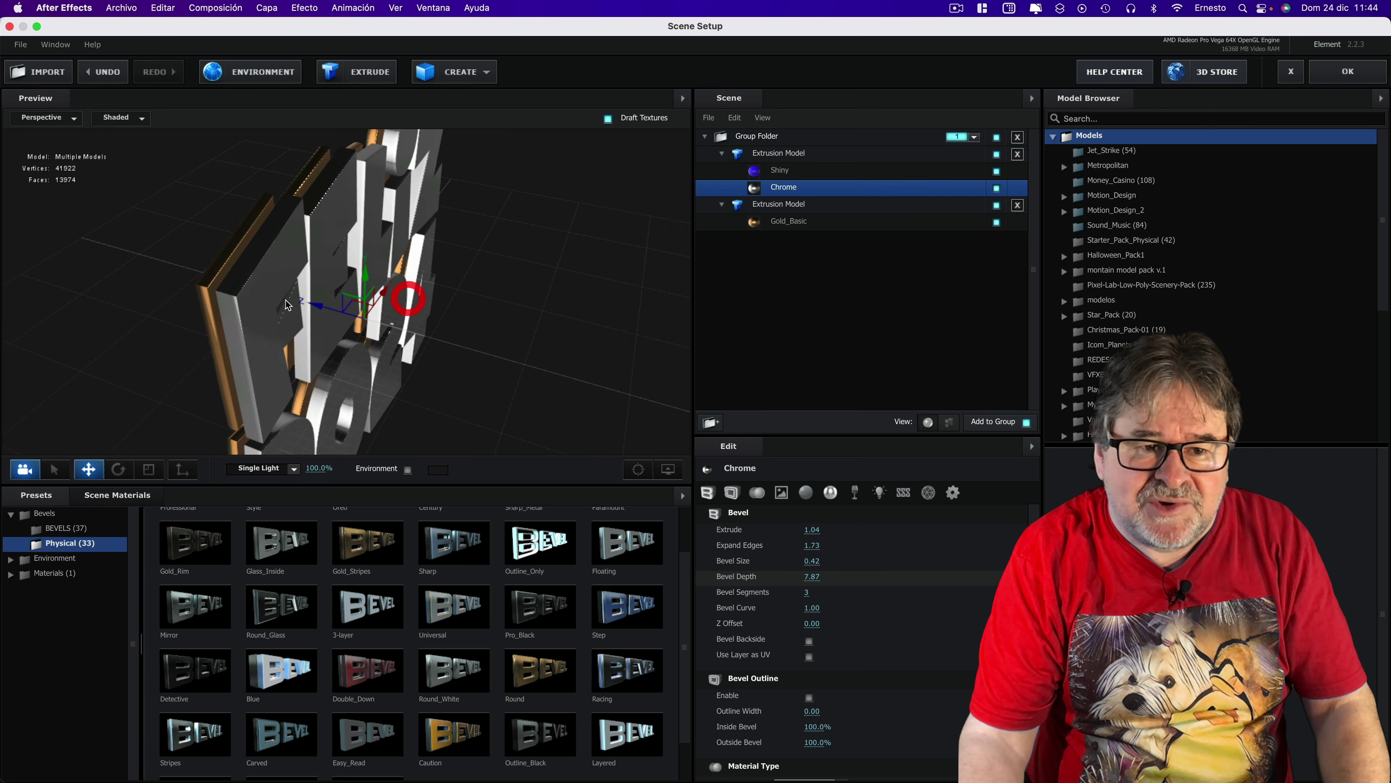
# - Set Shiny's bevel Z Offset to about 0.50, trying then undoing a backside bevel
pyautogui.click(782, 171)
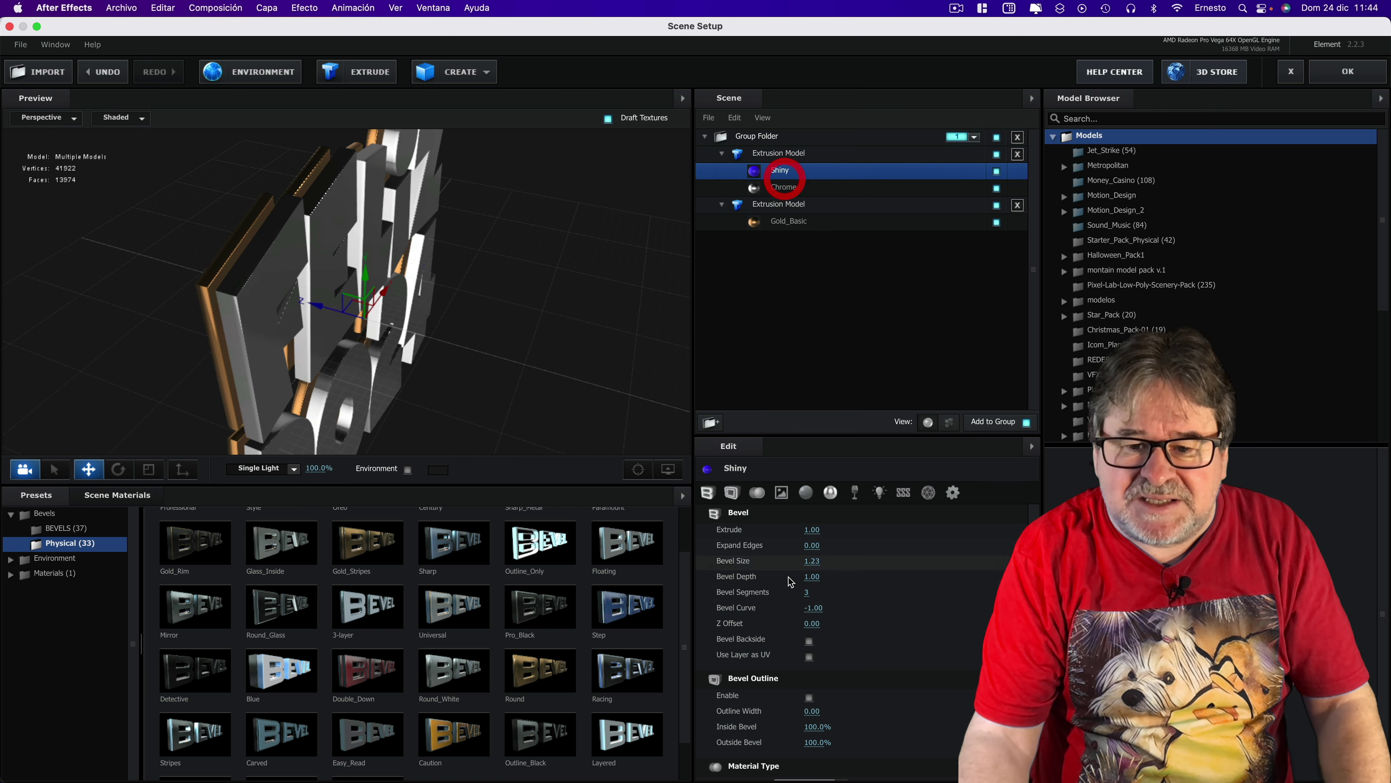
pyautogui.moveTo(812, 622); pyautogui.dragTo(851, 626)
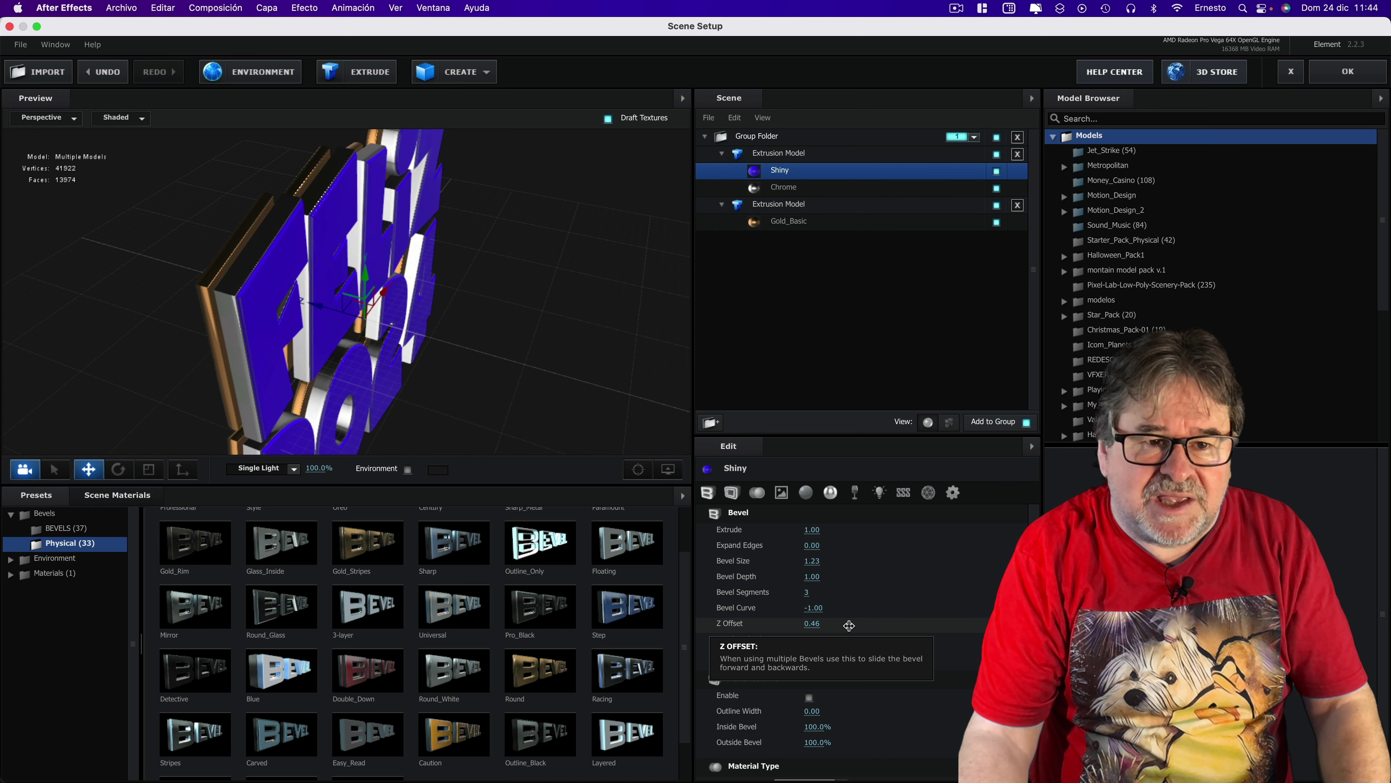
pyautogui.moveTo(599, 395); pyautogui.dragTo(587, 398)
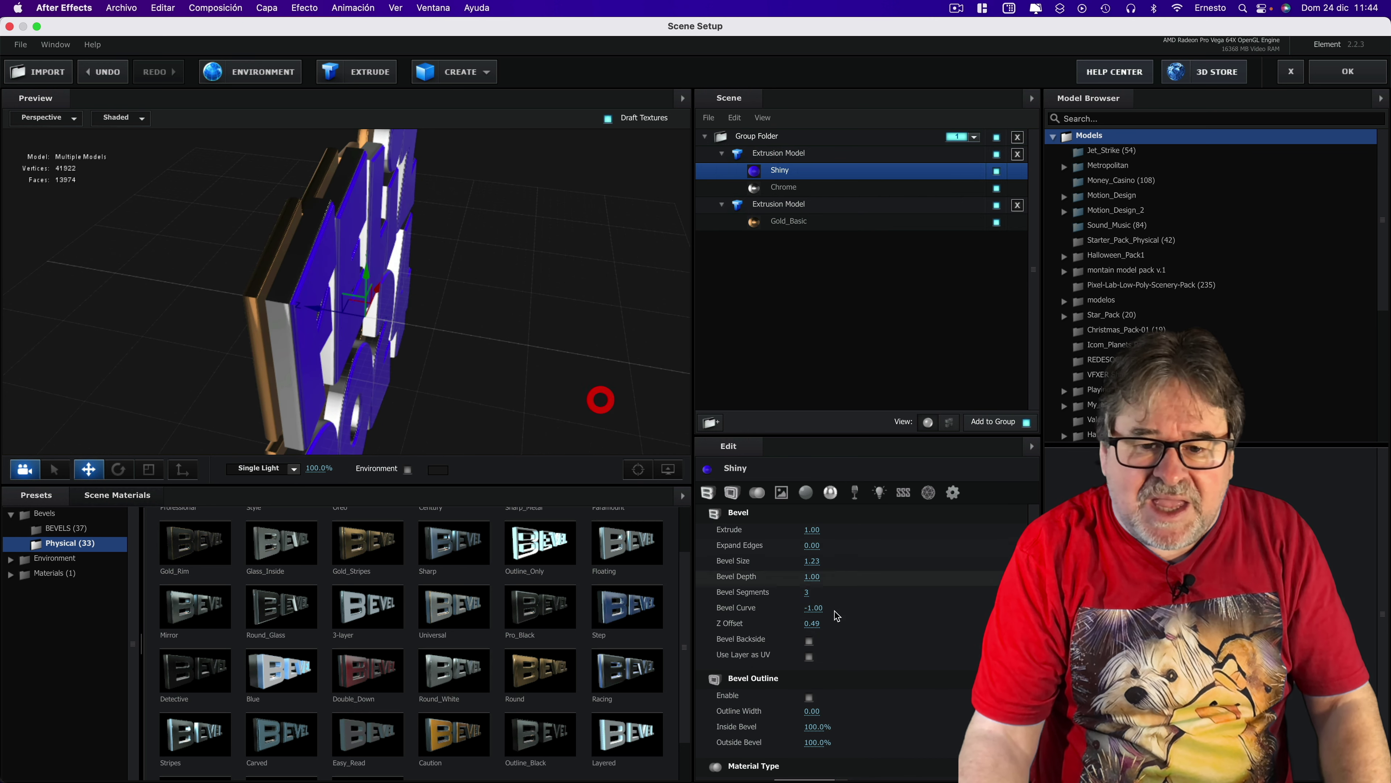
pyautogui.click(809, 640)
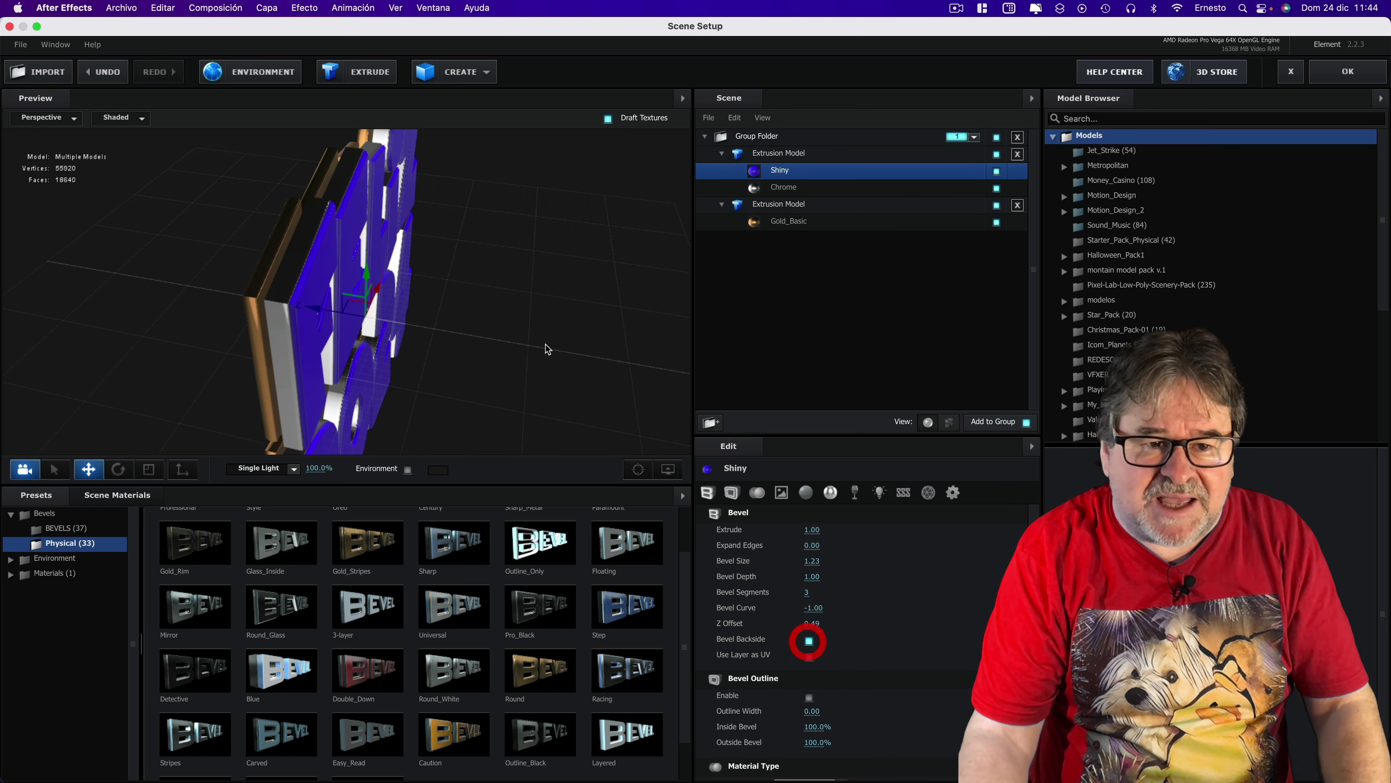
pyautogui.moveTo(560, 336); pyautogui.dragTo(550, 338)
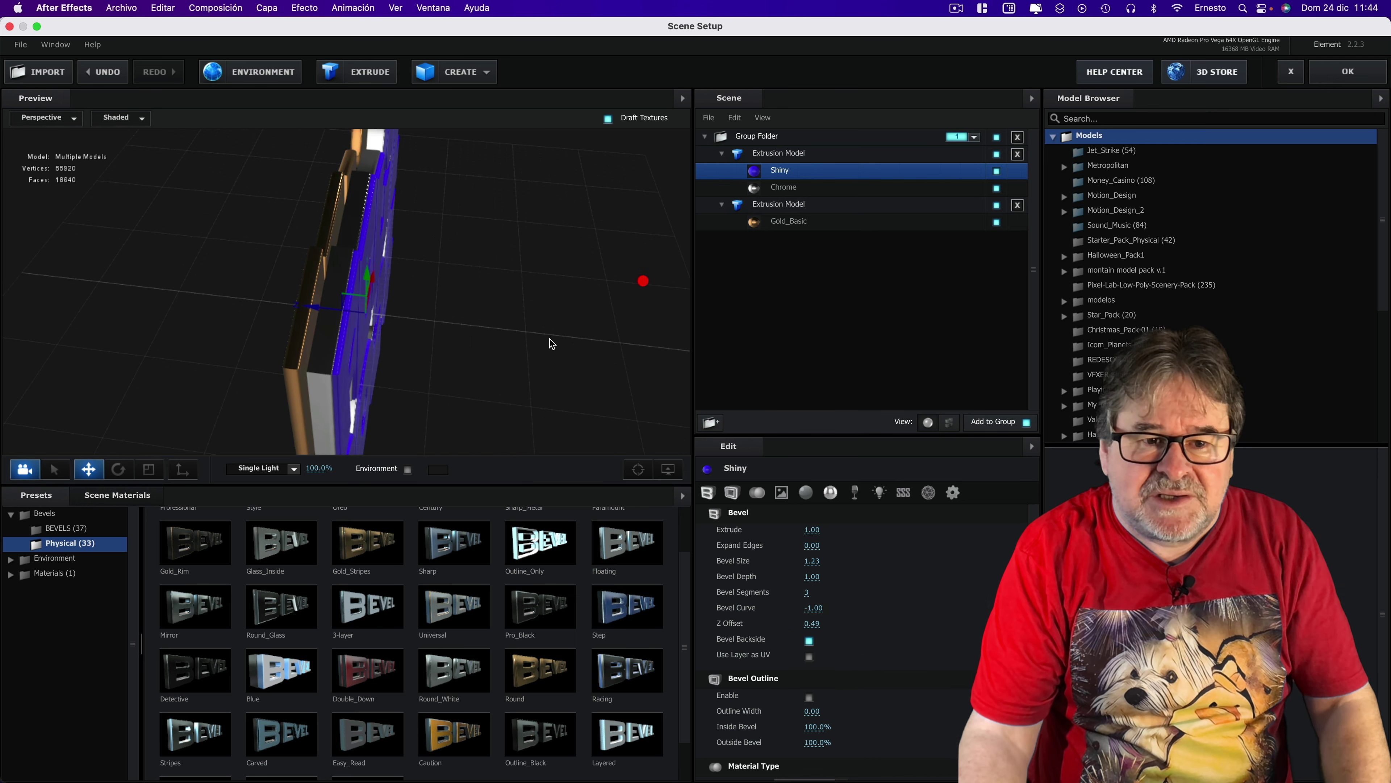
pyautogui.press('super+z')
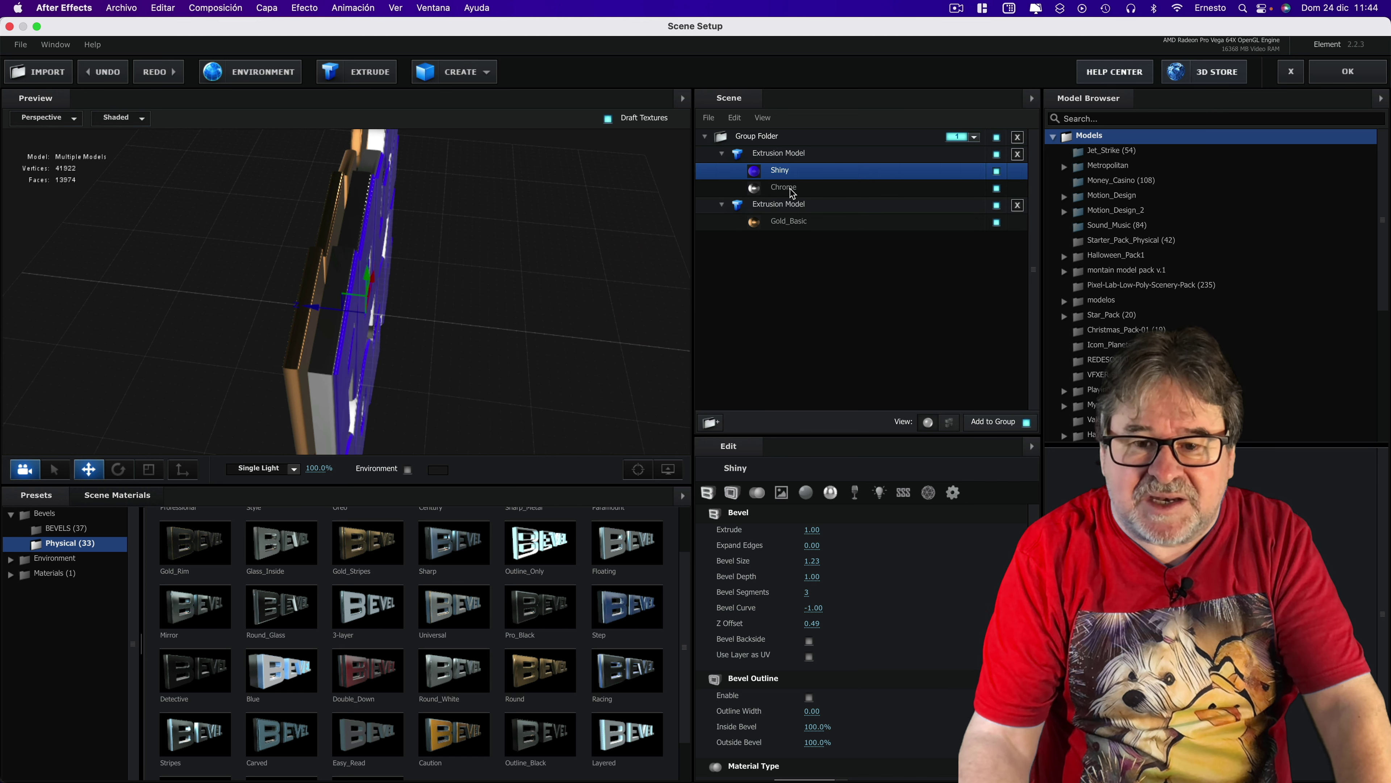
# - Enable Chrome's backside bevel and set its Extrude to 0.76
pyautogui.click(784, 187)
pyautogui.click(809, 641)
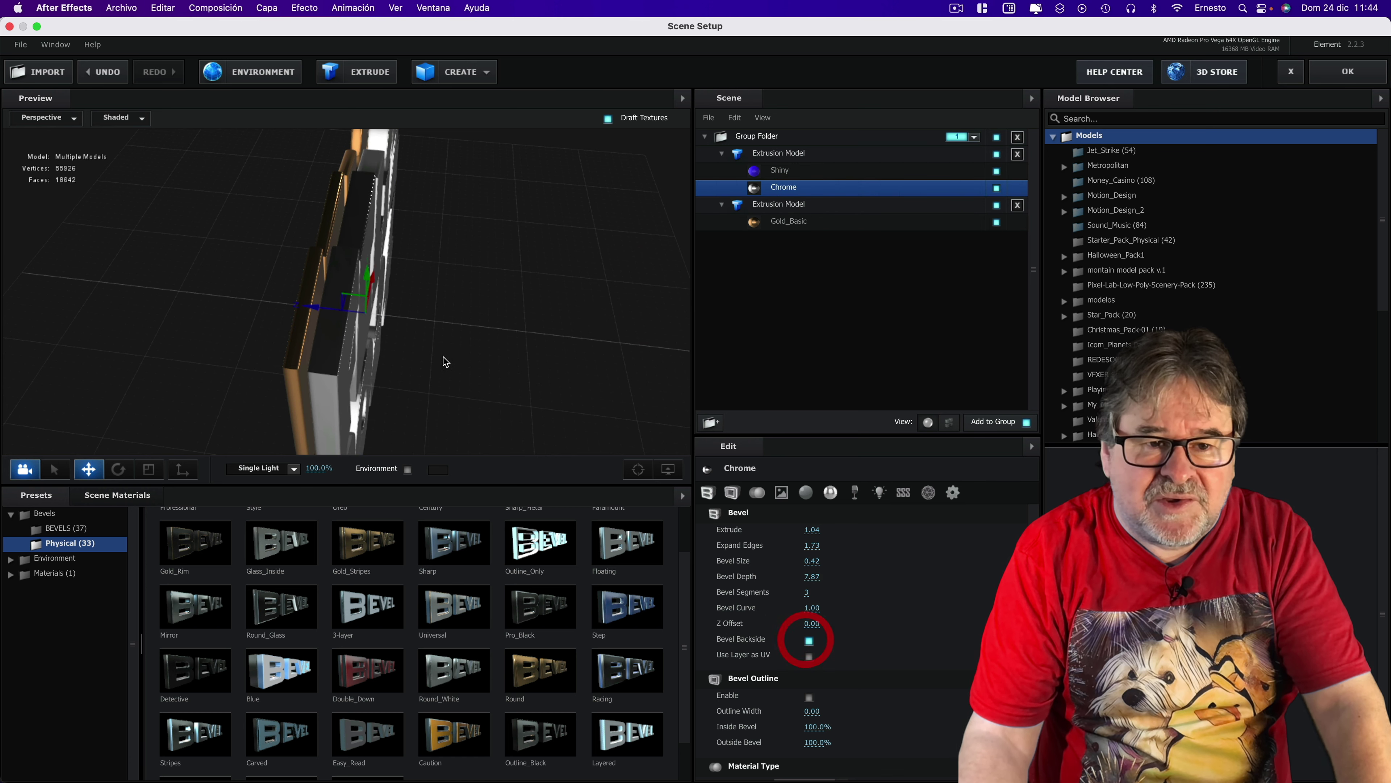
pyautogui.moveTo(436, 348); pyautogui.dragTo(587, 393)
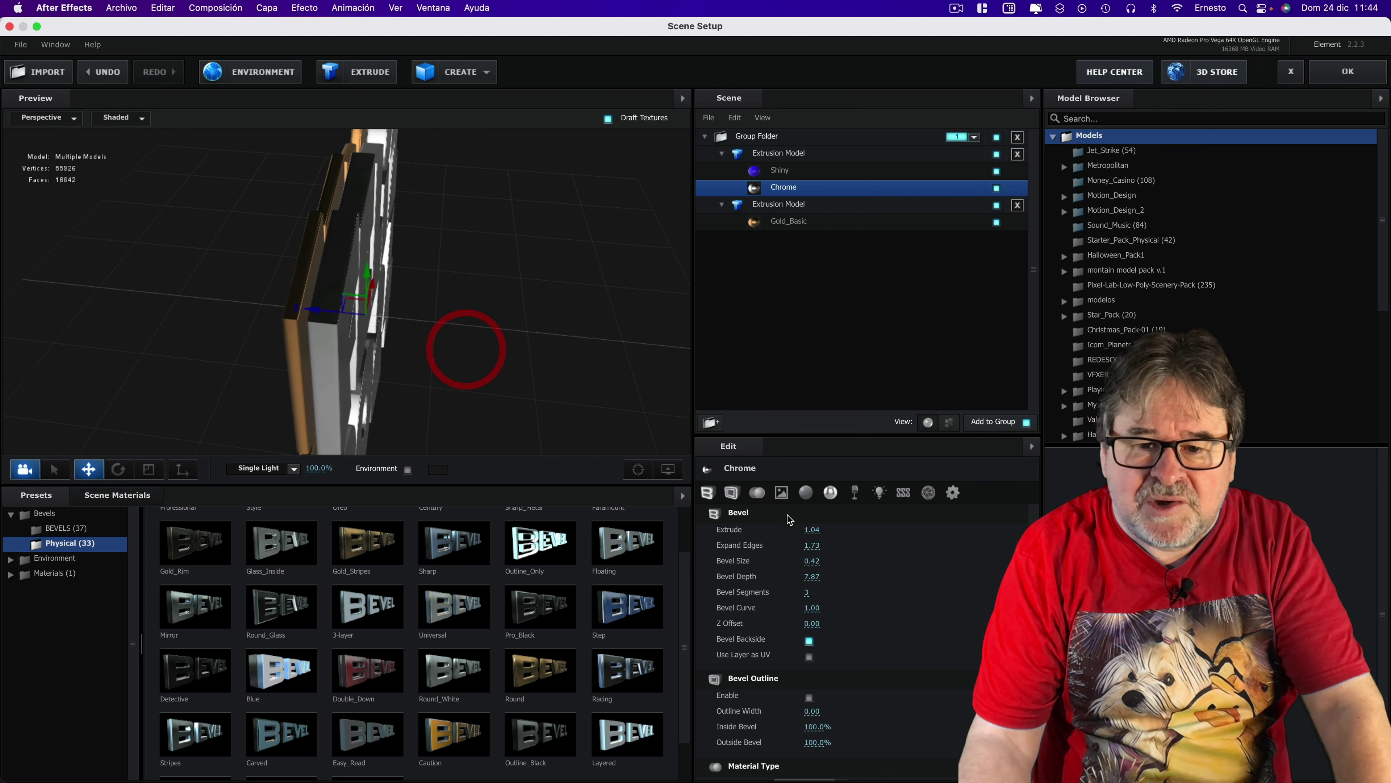
pyautogui.moveTo(812, 529); pyautogui.dragTo(785, 525)
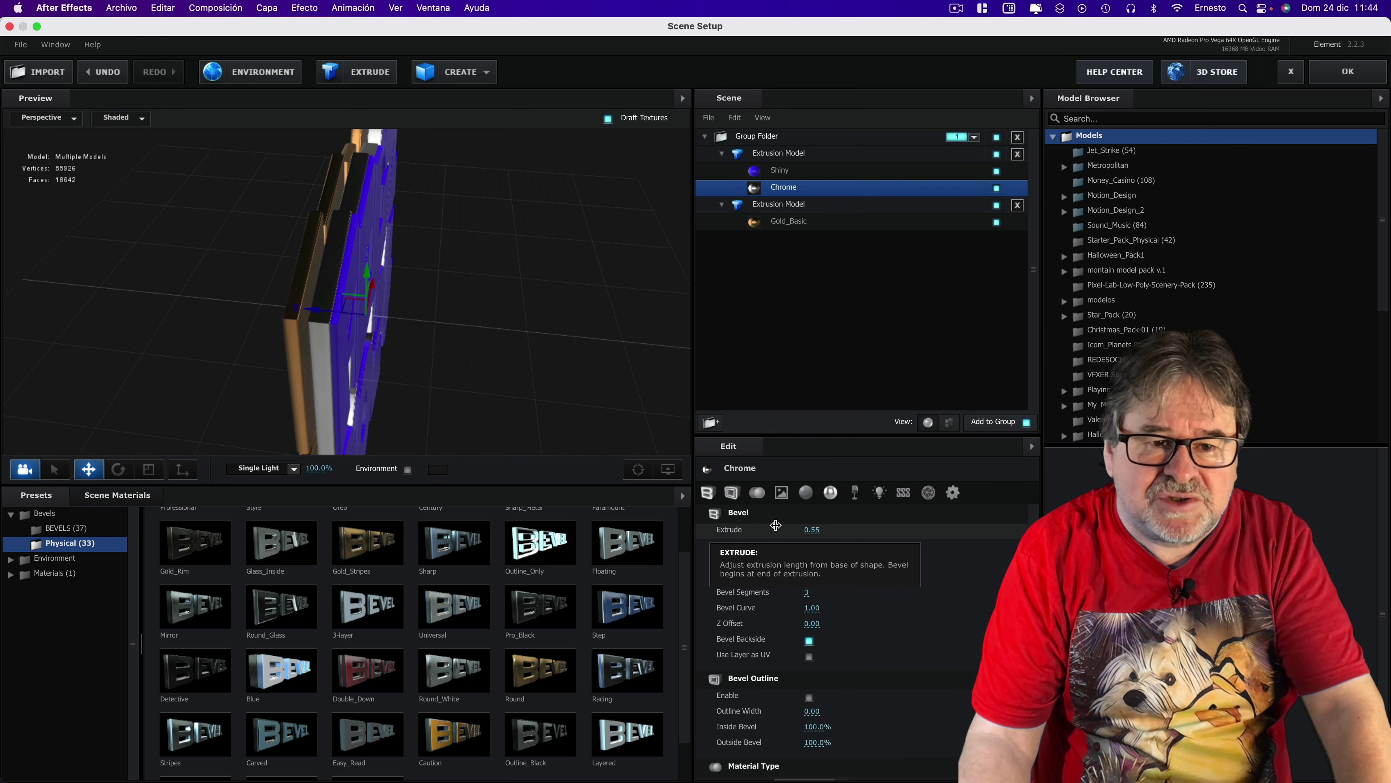
pyautogui.moveTo(785, 525); pyautogui.dragTo(792, 525)
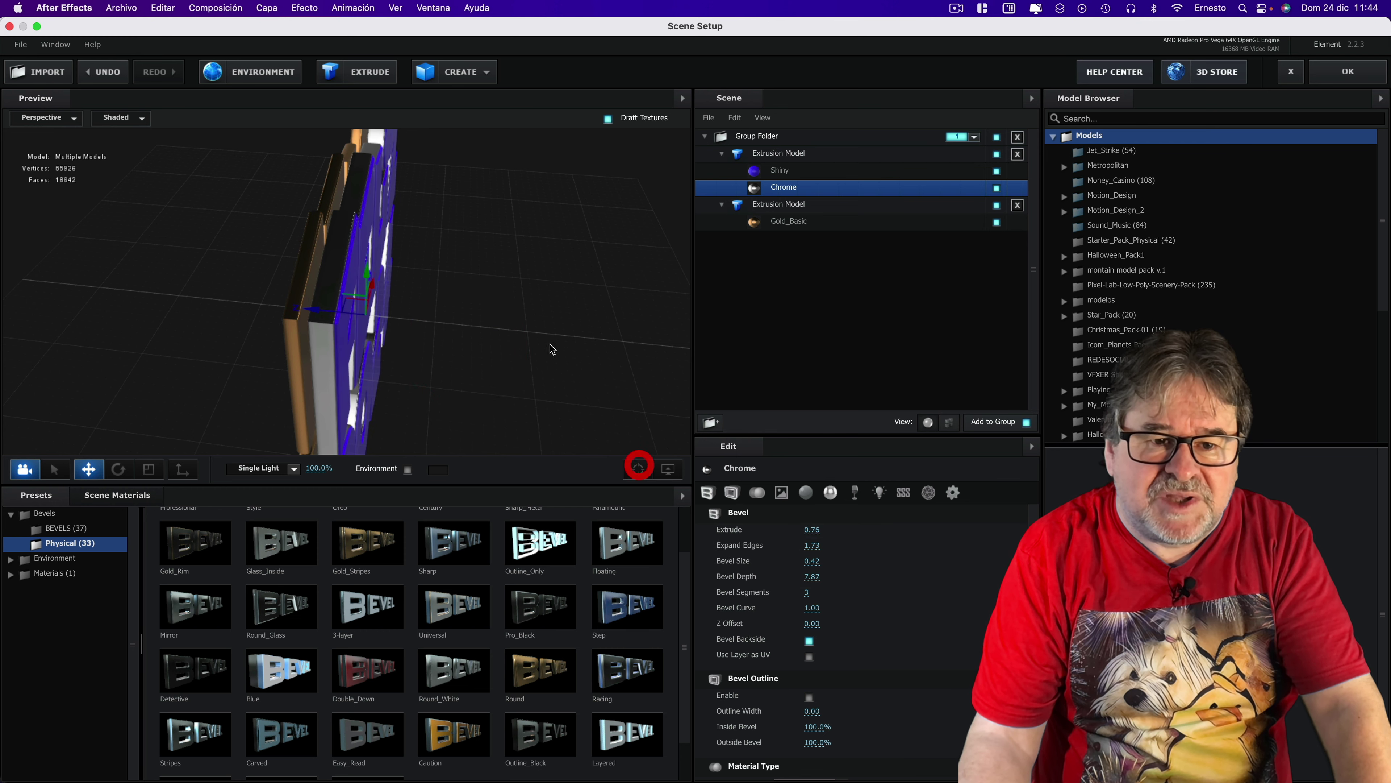
pyautogui.moveTo(550, 345)
pyautogui.mouseDown()
pyautogui.moveTo(457, 392)
pyautogui.moveTo(405, 390)
pyautogui.moveTo(395, 318)
pyautogui.moveTo(528, 321)
pyautogui.mouseUp()
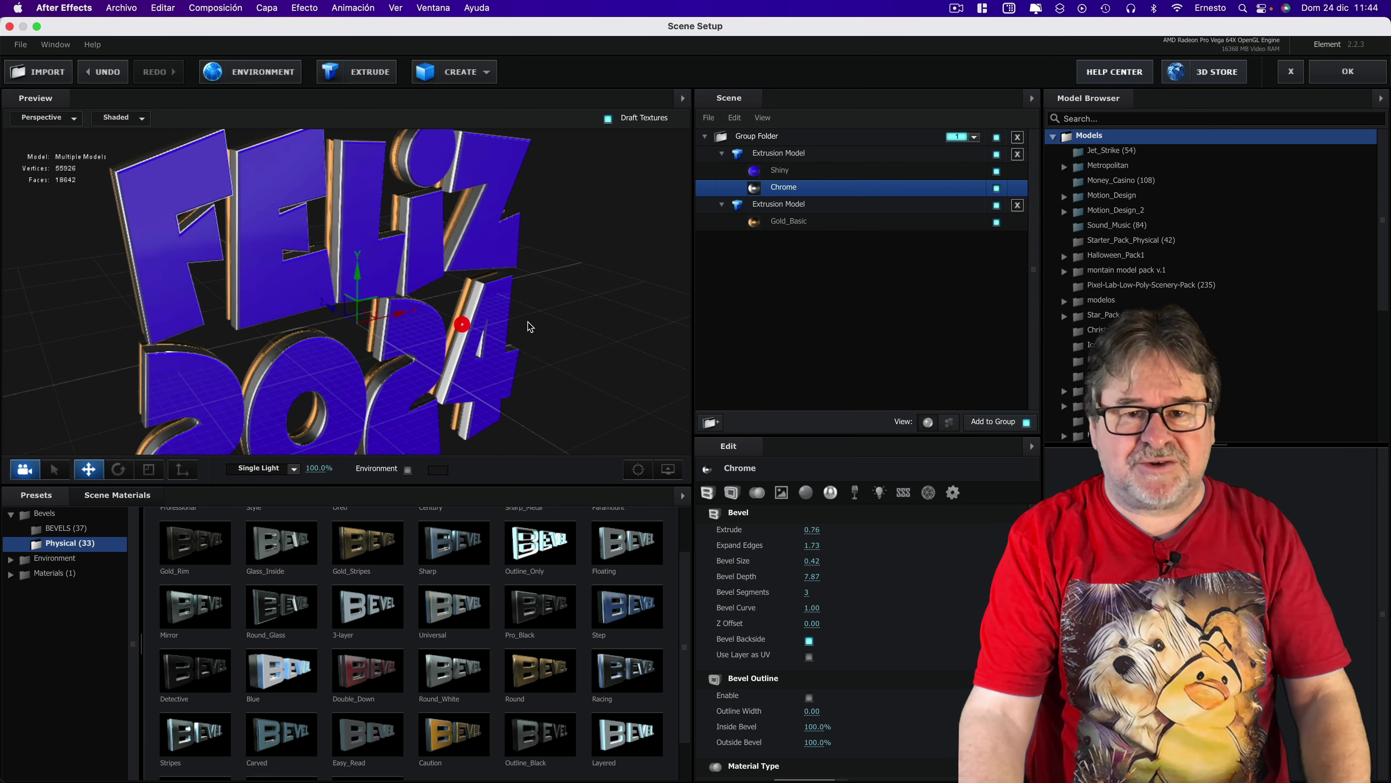
pyautogui.scroll(-2, 529, 322)
pyautogui.click(775, 206)
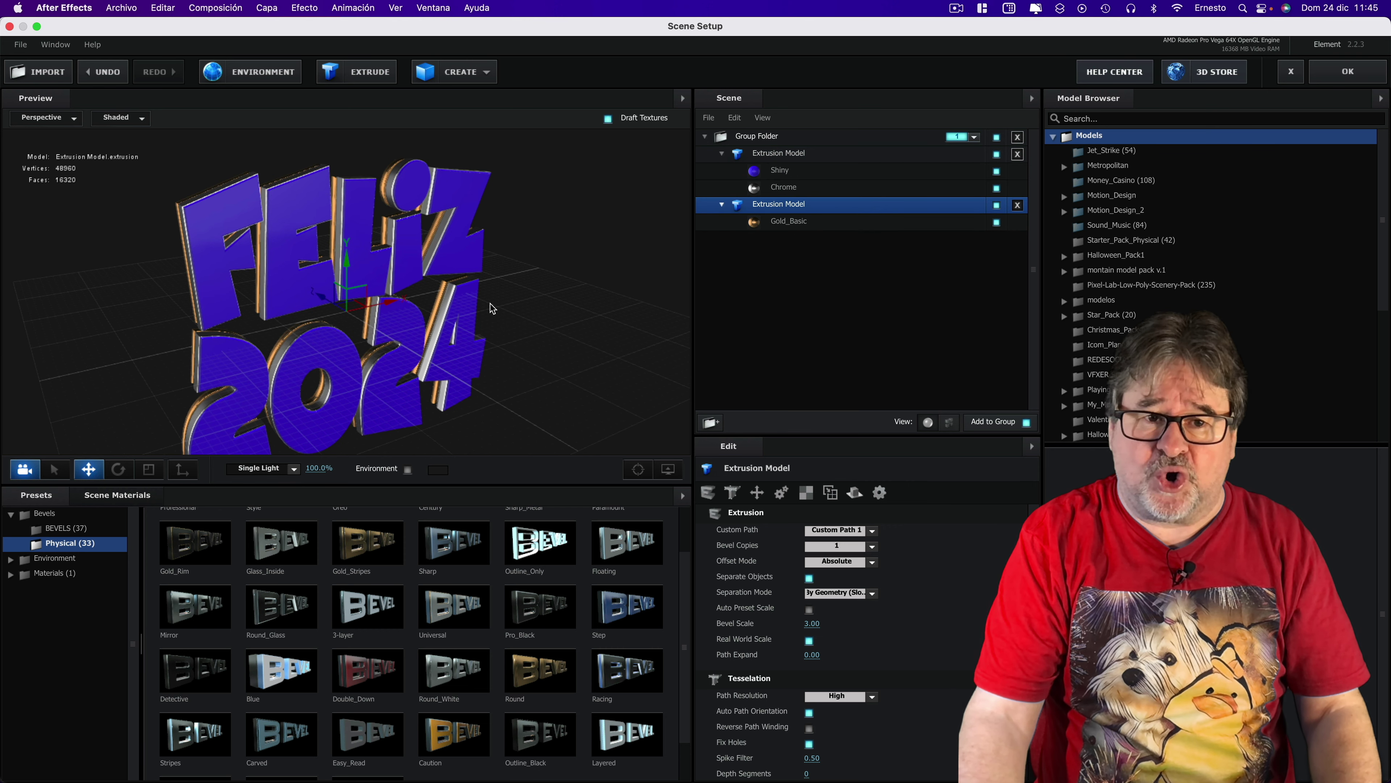
# - Duplicate the gold text model and apply the Caution bevel preset to the new copy
pyautogui.press('super+d')
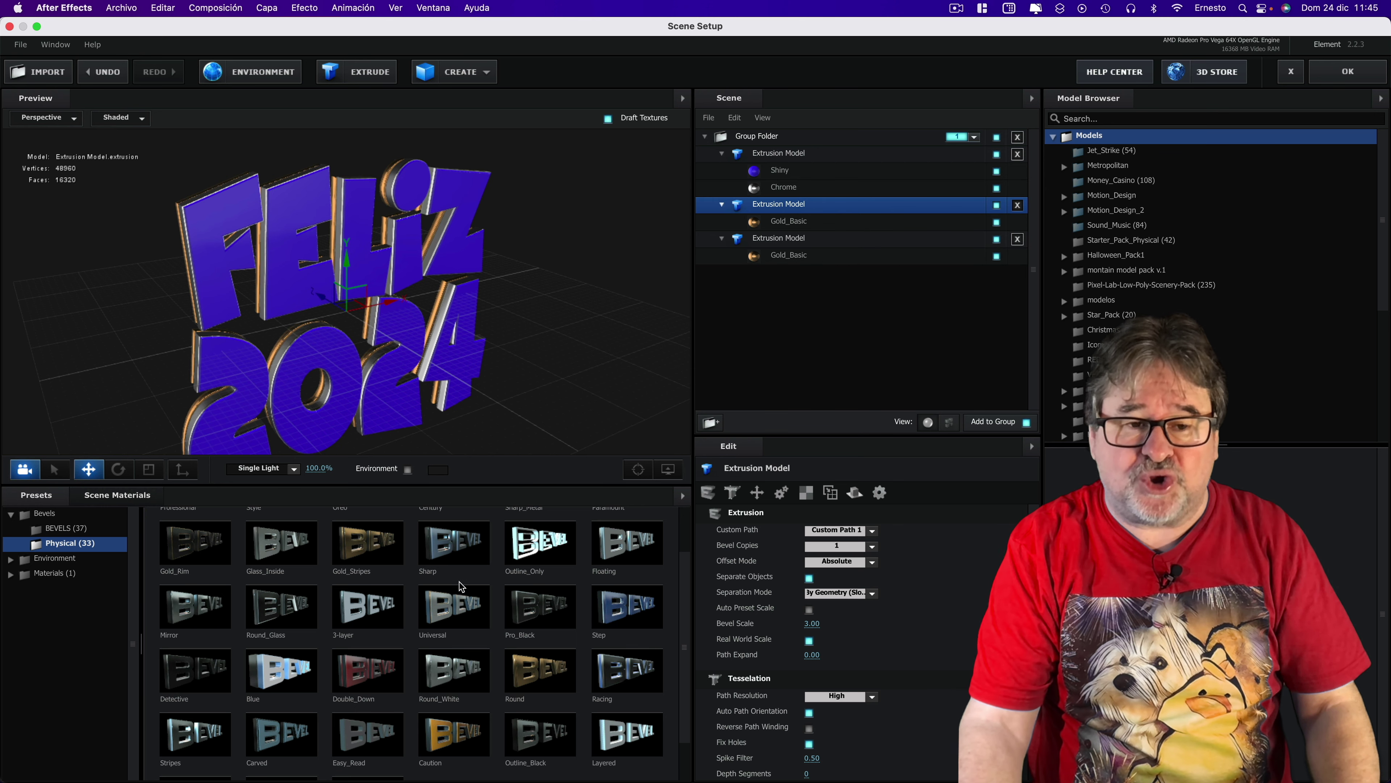
pyautogui.scroll(-2, 452, 734)
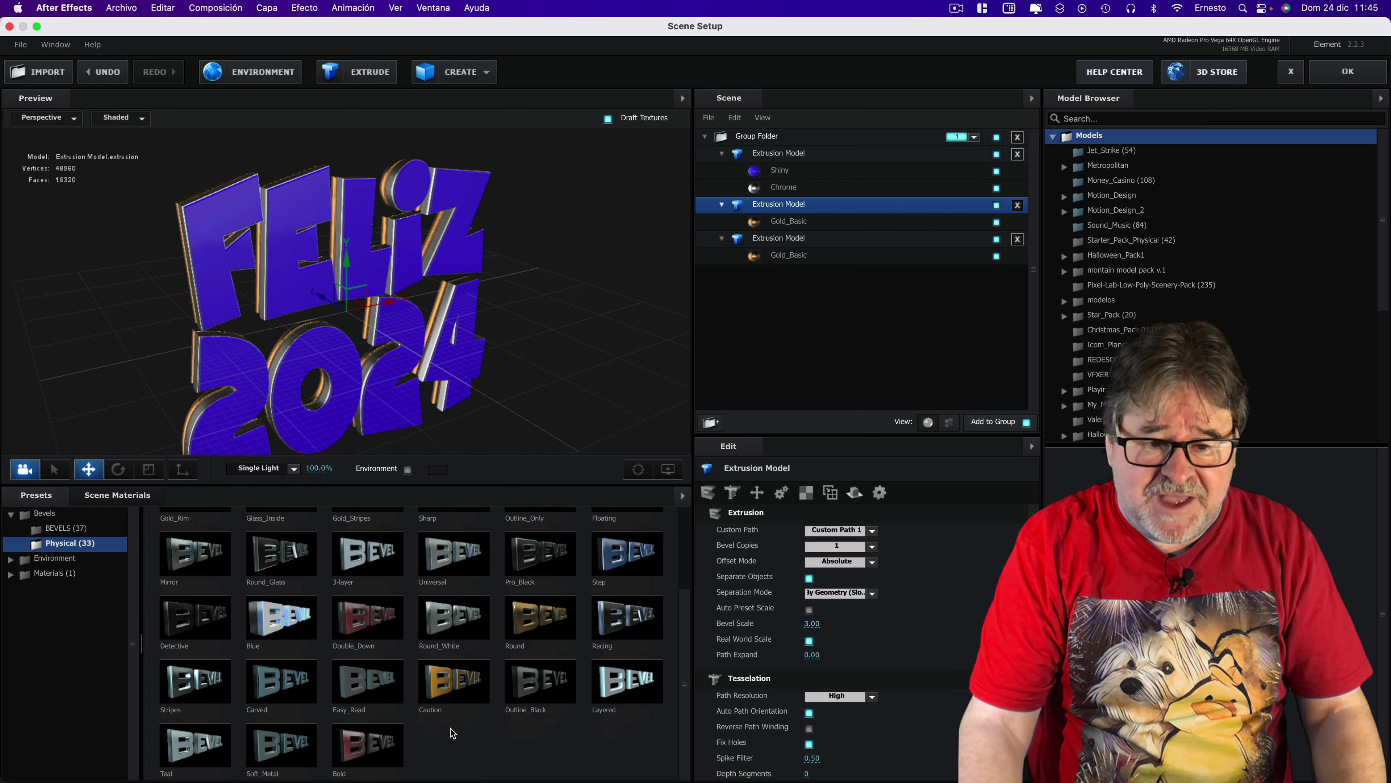
pyautogui.moveTo(442, 685)
pyautogui.mouseDown()
pyautogui.moveTo(790, 257)
pyautogui.moveTo(784, 242)
pyautogui.mouseUp()
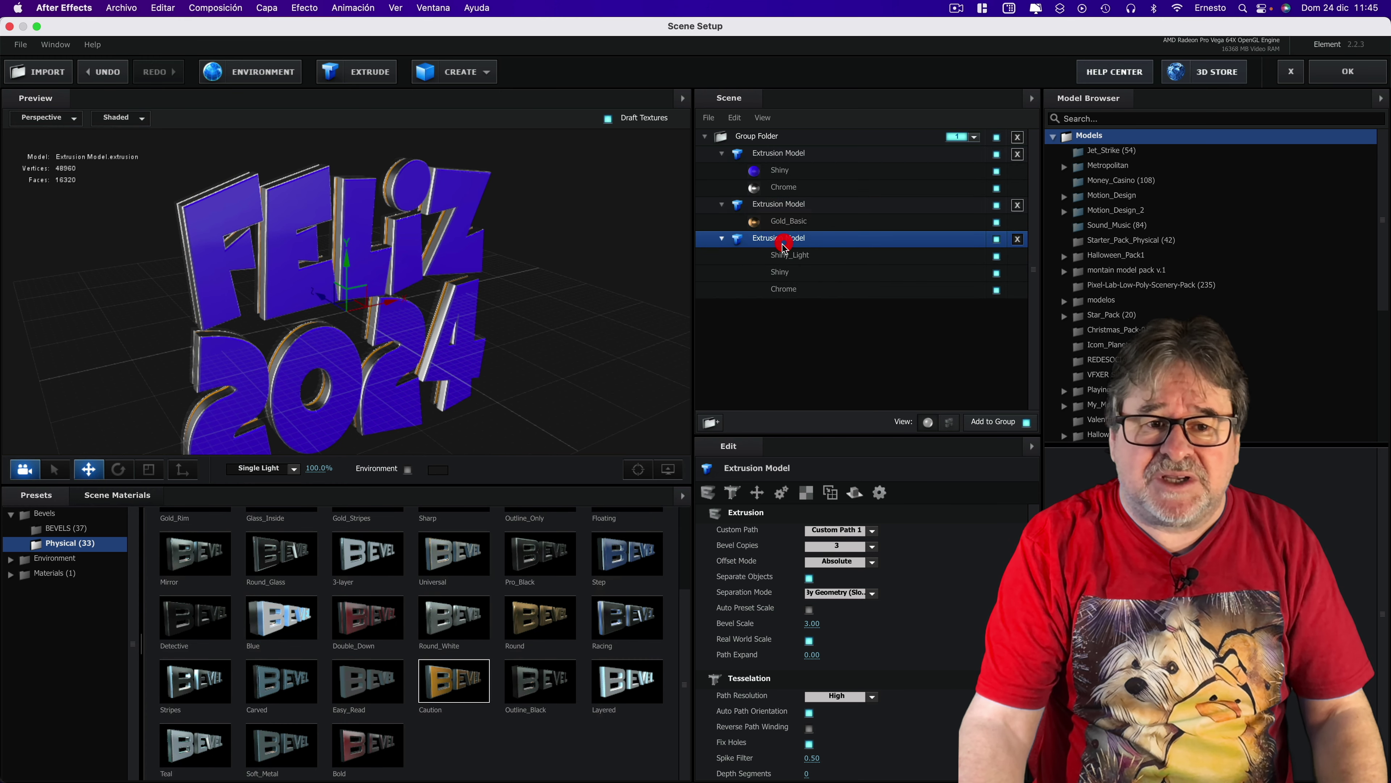
# - On the Caution copy, hide the Shiny layer and shorten Chrome's Extrude to 0.39
pyautogui.moveTo(521, 296); pyautogui.dragTo(654, 314)
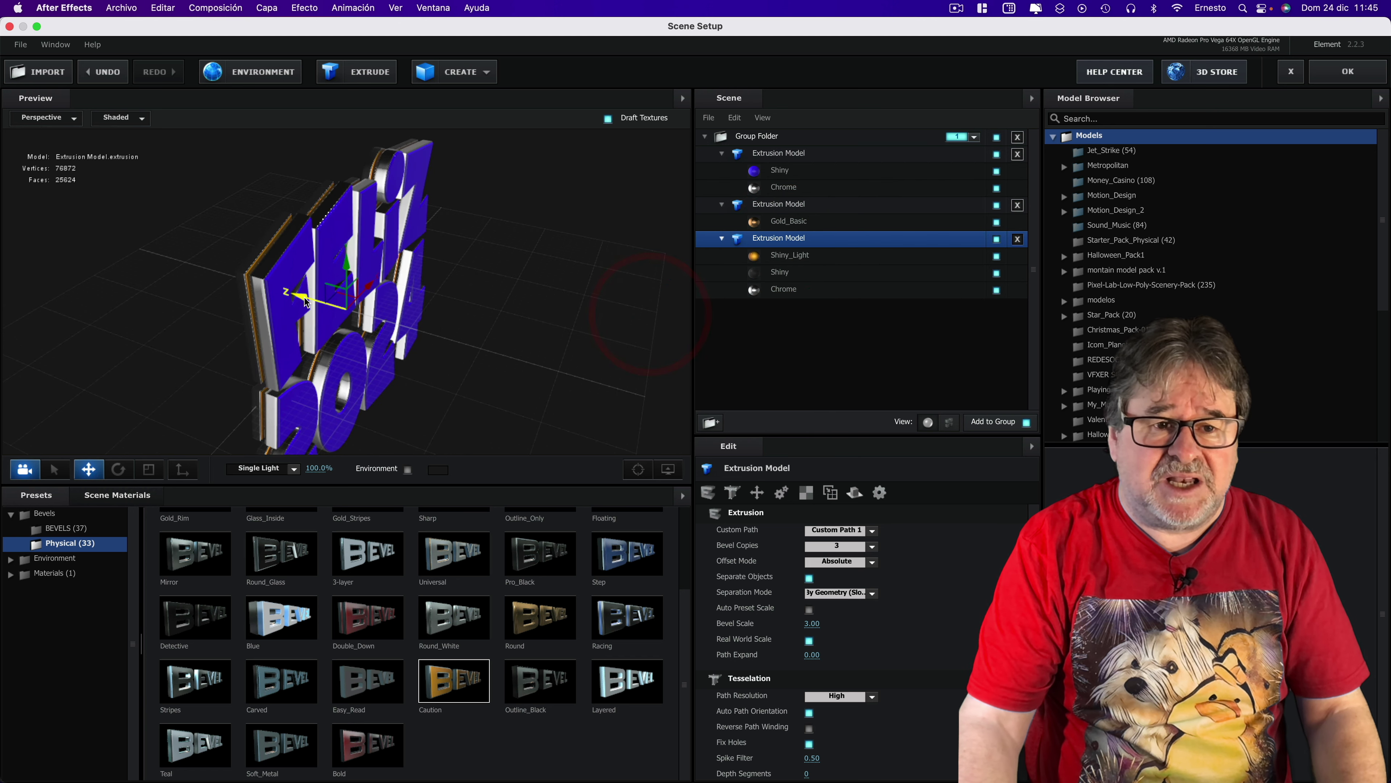
pyautogui.moveTo(444, 332); pyautogui.dragTo(327, 310)
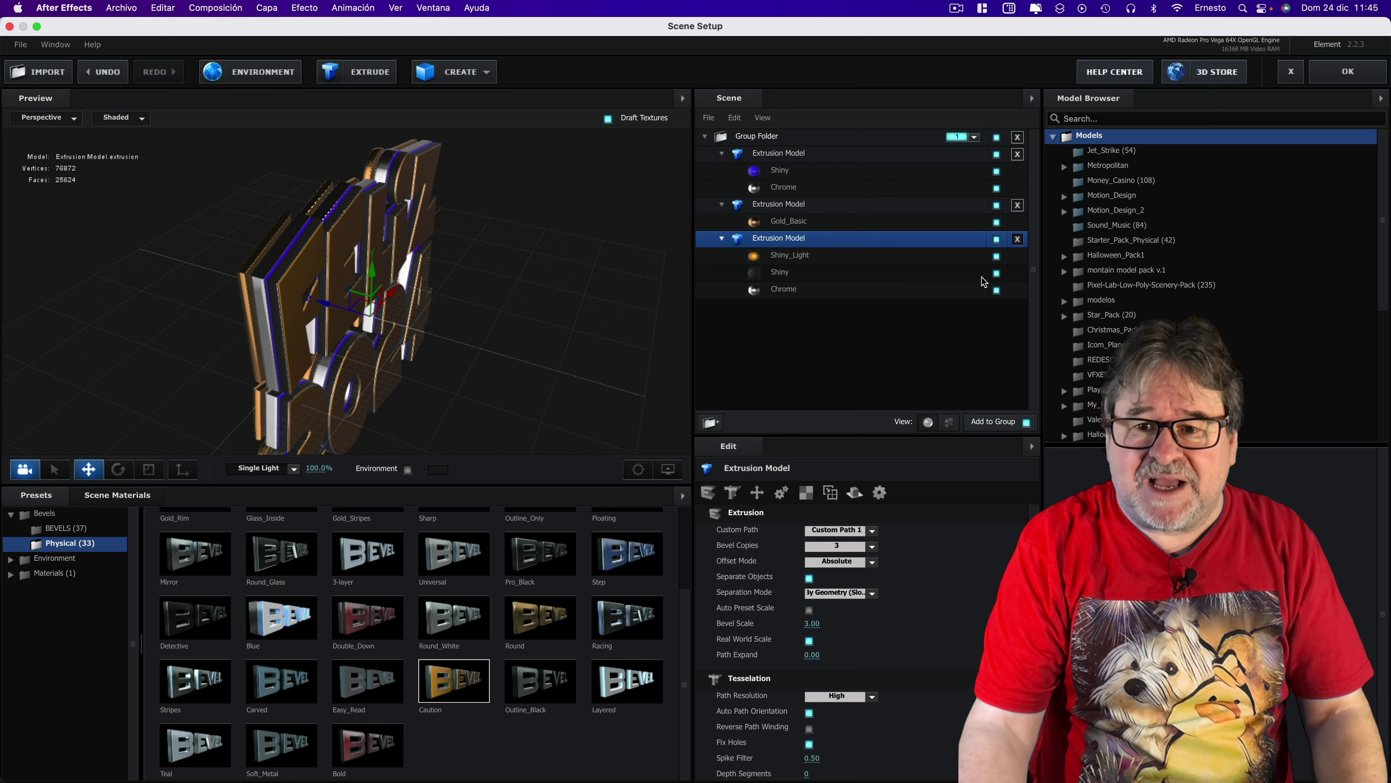
pyautogui.click(997, 273)
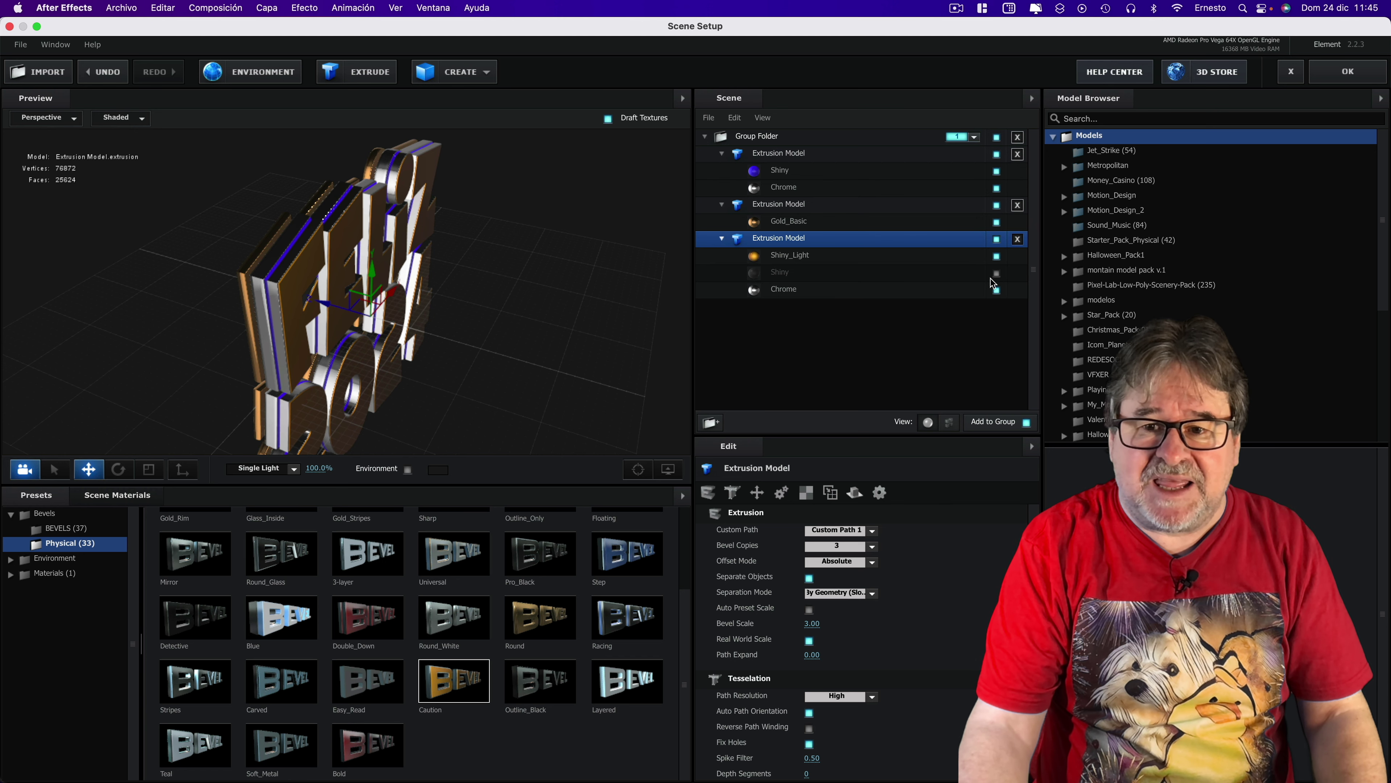
pyautogui.click(788, 295)
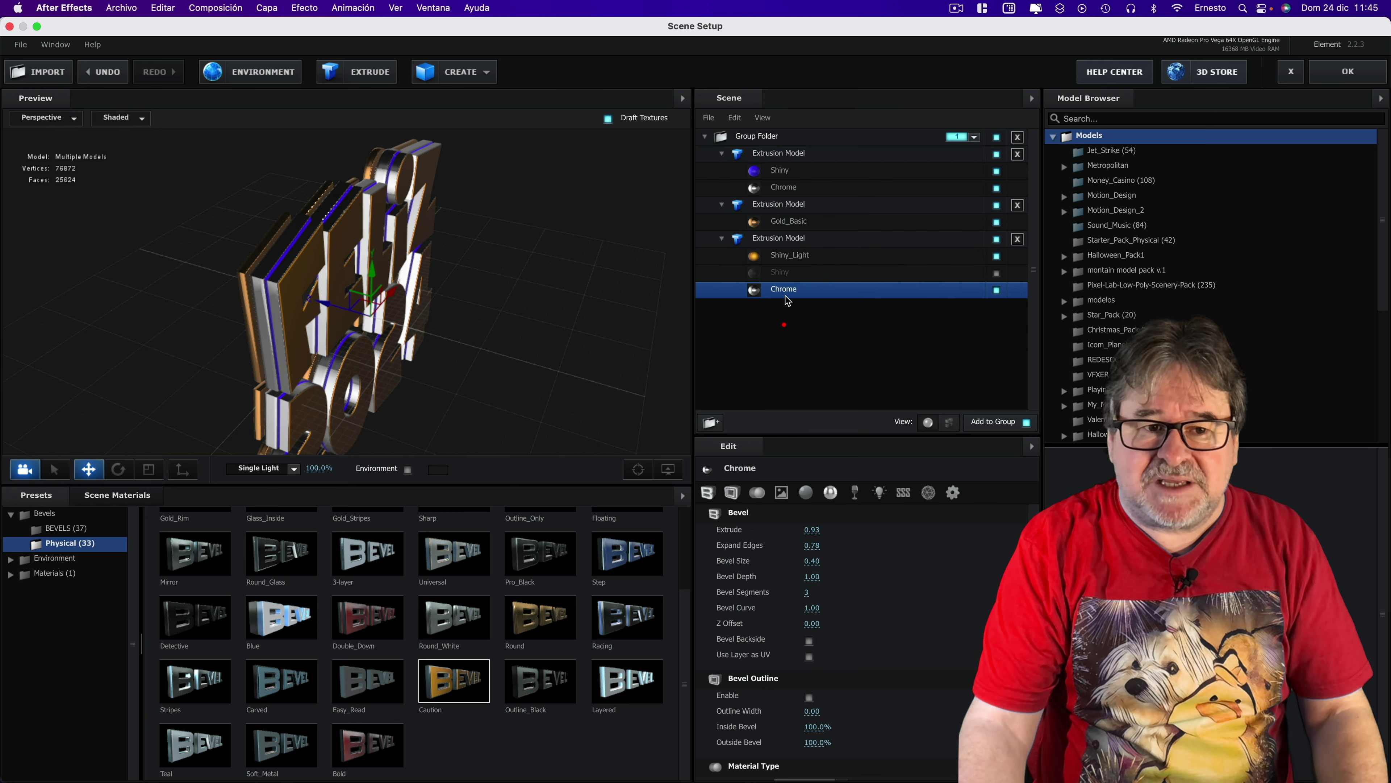
pyautogui.moveTo(784, 529); pyautogui.dragTo(778, 529)
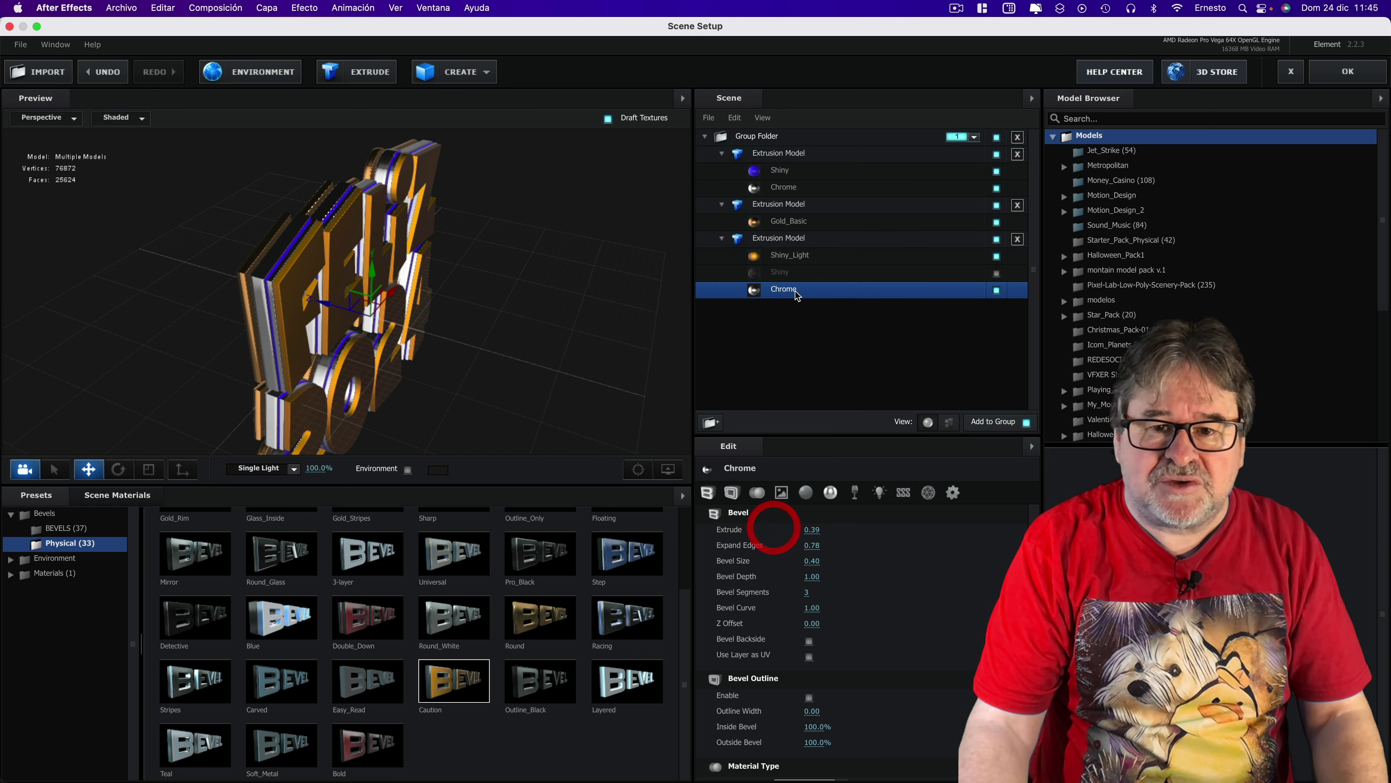
# - Lower Shiny_Light's Extrude to 0.60 and shift the copy slightly back in depth
pyautogui.click(790, 256)
pyautogui.moveTo(814, 530); pyautogui.dragTo(787, 530)
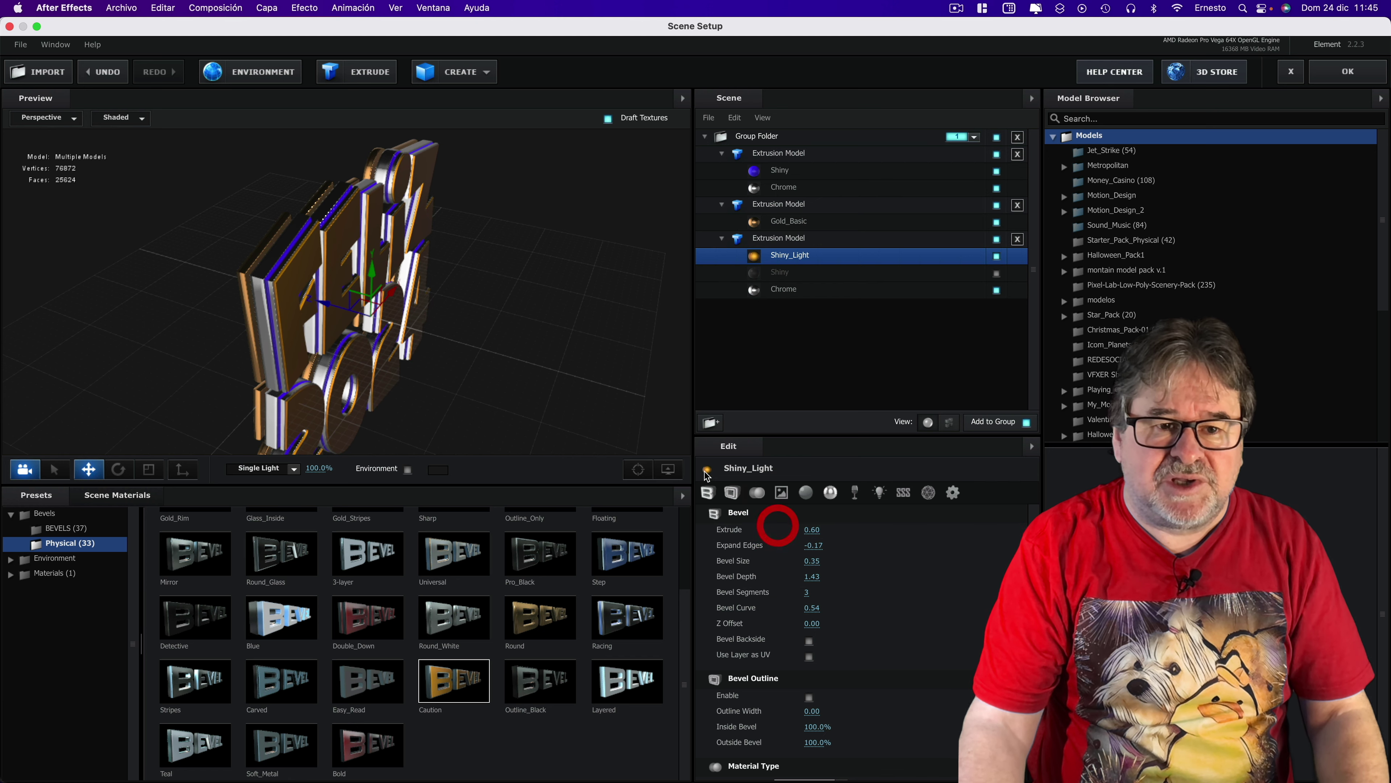
pyautogui.moveTo(513, 335)
pyautogui.mouseDown()
pyautogui.moveTo(437, 391)
pyautogui.moveTo(555, 342)
pyautogui.mouseUp()
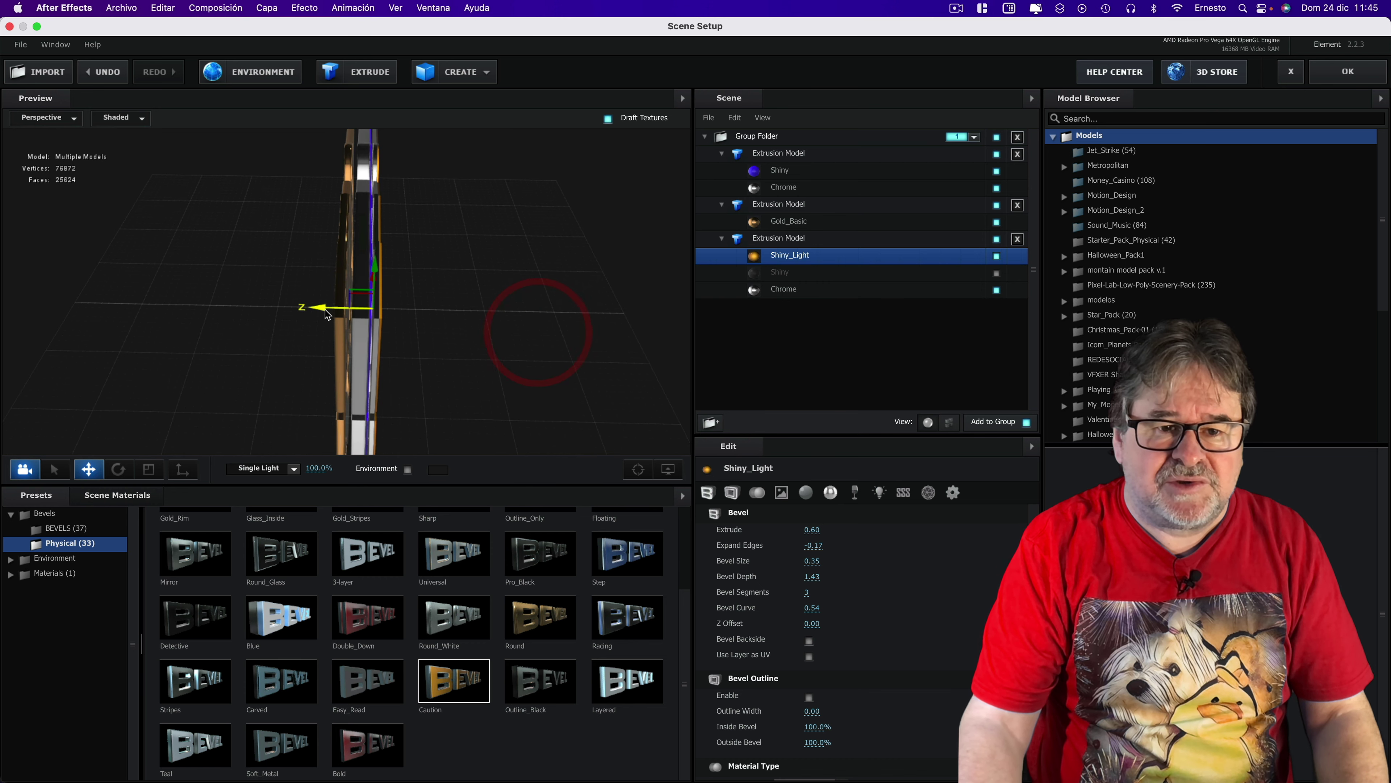
pyautogui.moveTo(328, 315); pyautogui.dragTo(328, 317)
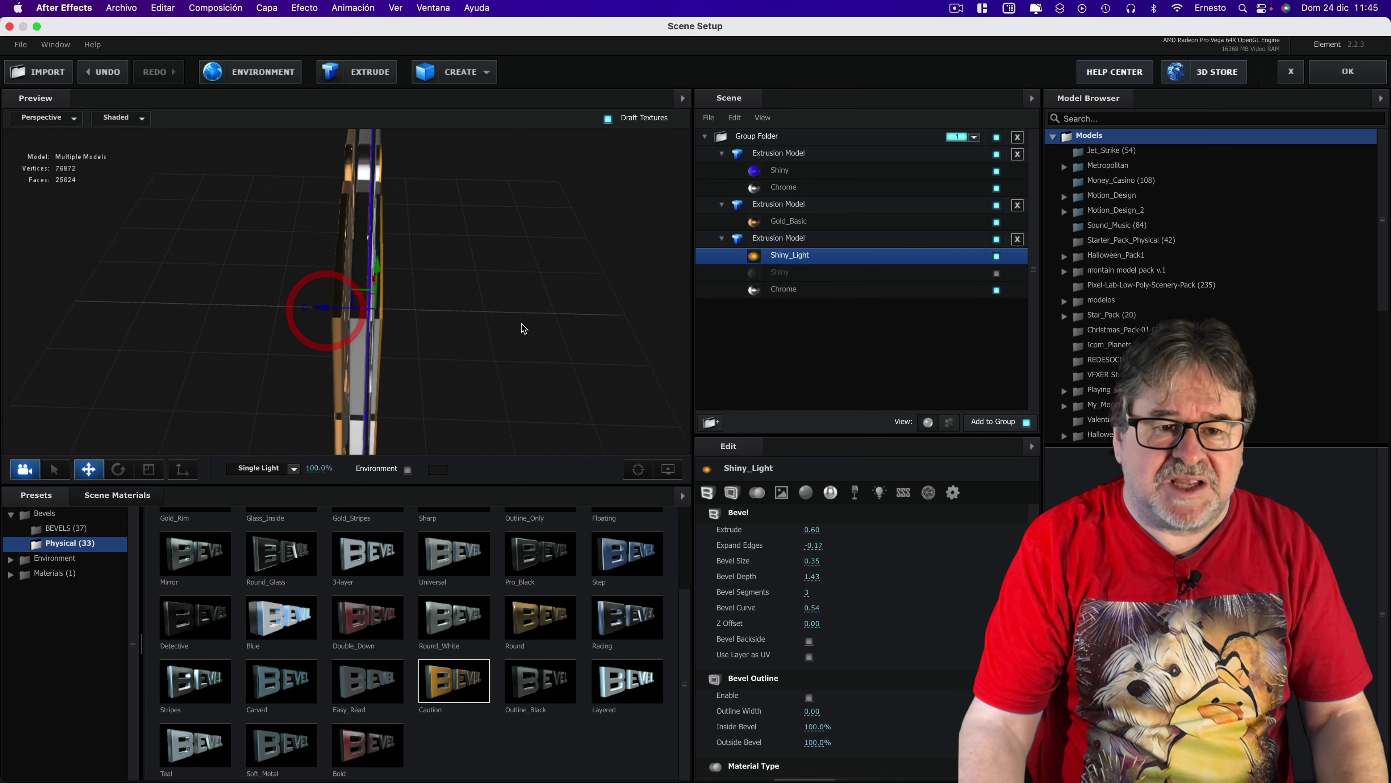
pyautogui.moveTo(521, 323)
pyautogui.mouseDown()
pyautogui.moveTo(449, 303)
pyautogui.moveTo(550, 355)
pyautogui.moveTo(459, 299)
pyautogui.mouseUp()
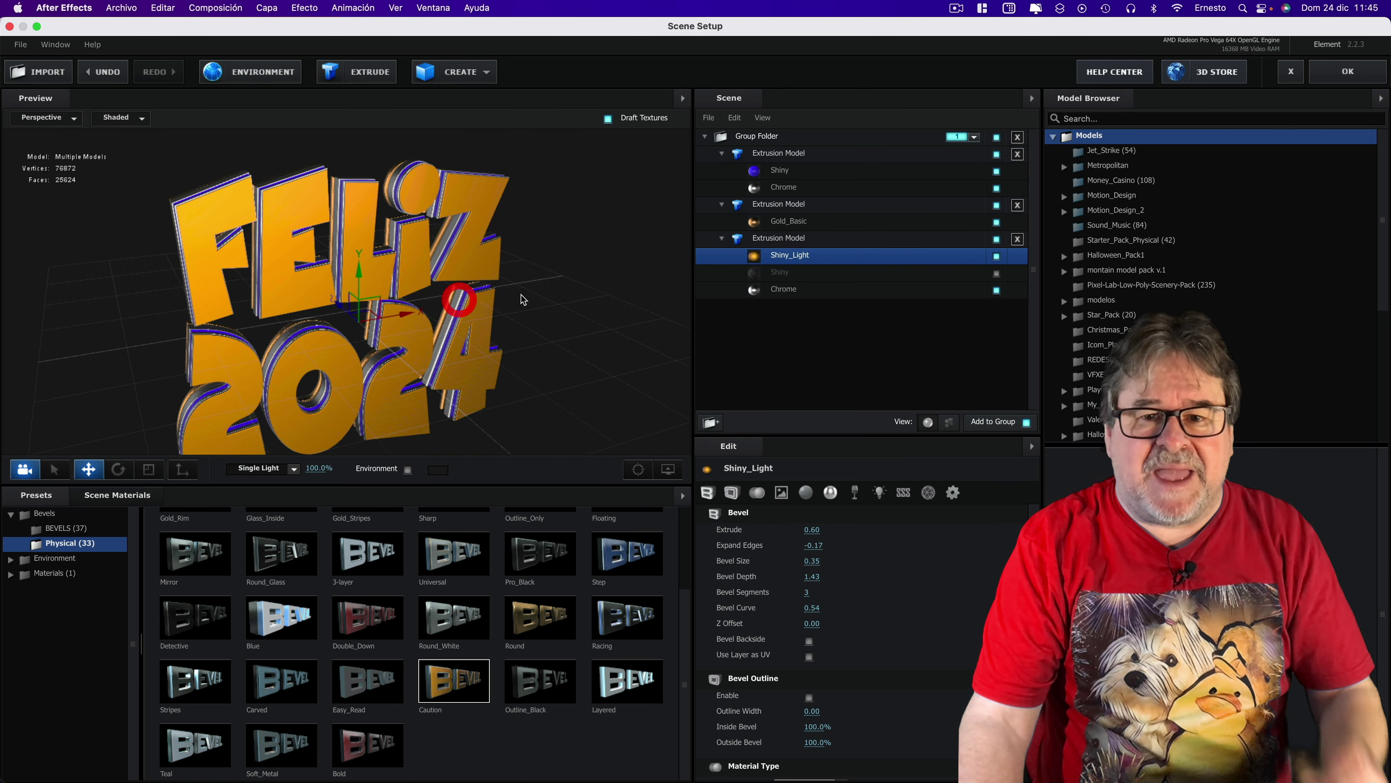
pyautogui.click(787, 209)
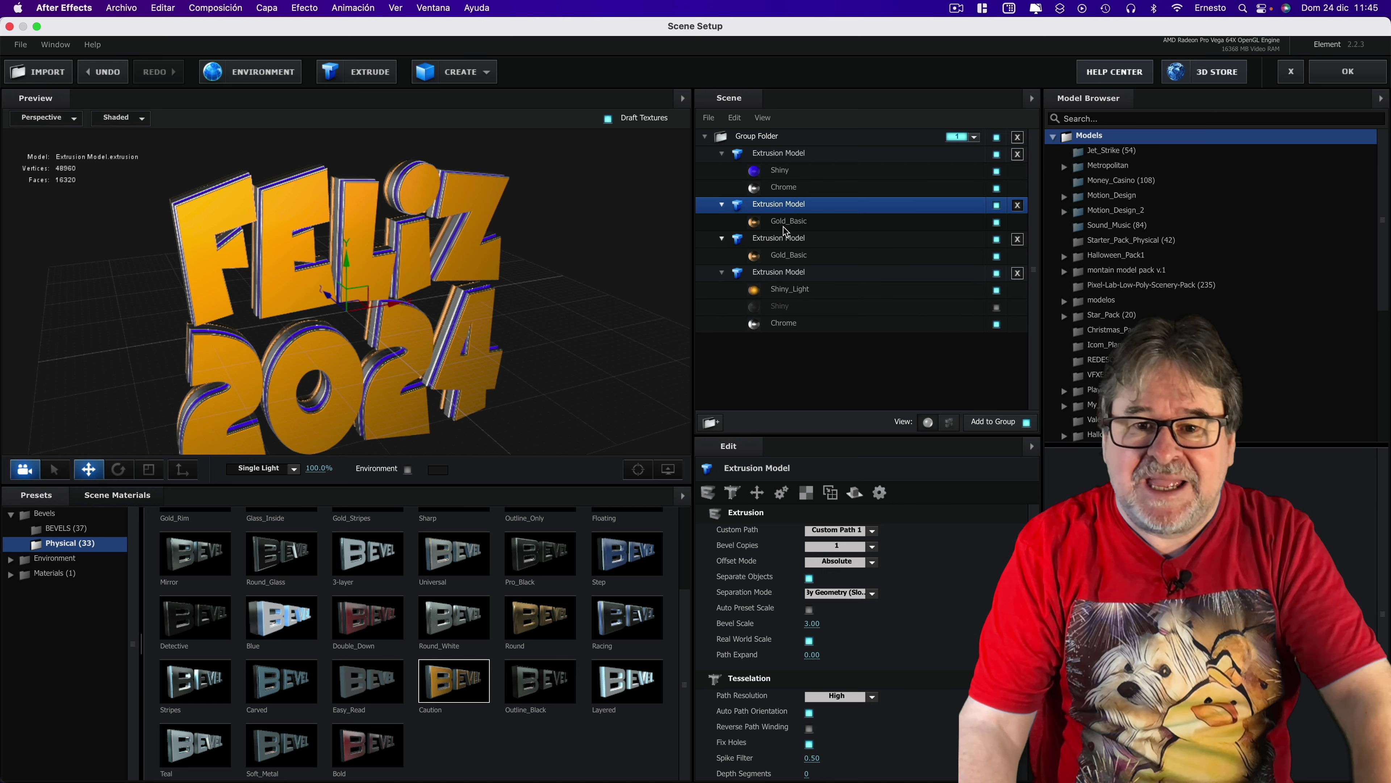
# - Alt-drag the gold model to the bottom of the Scene list as a fourth copy and select its Gold_Basic material
pyautogui.moveTo(779, 212)
pyautogui.mouseDown()
pyautogui.moveTo(794, 366)
pyautogui.moveTo(794, 342)
pyautogui.mouseUp()
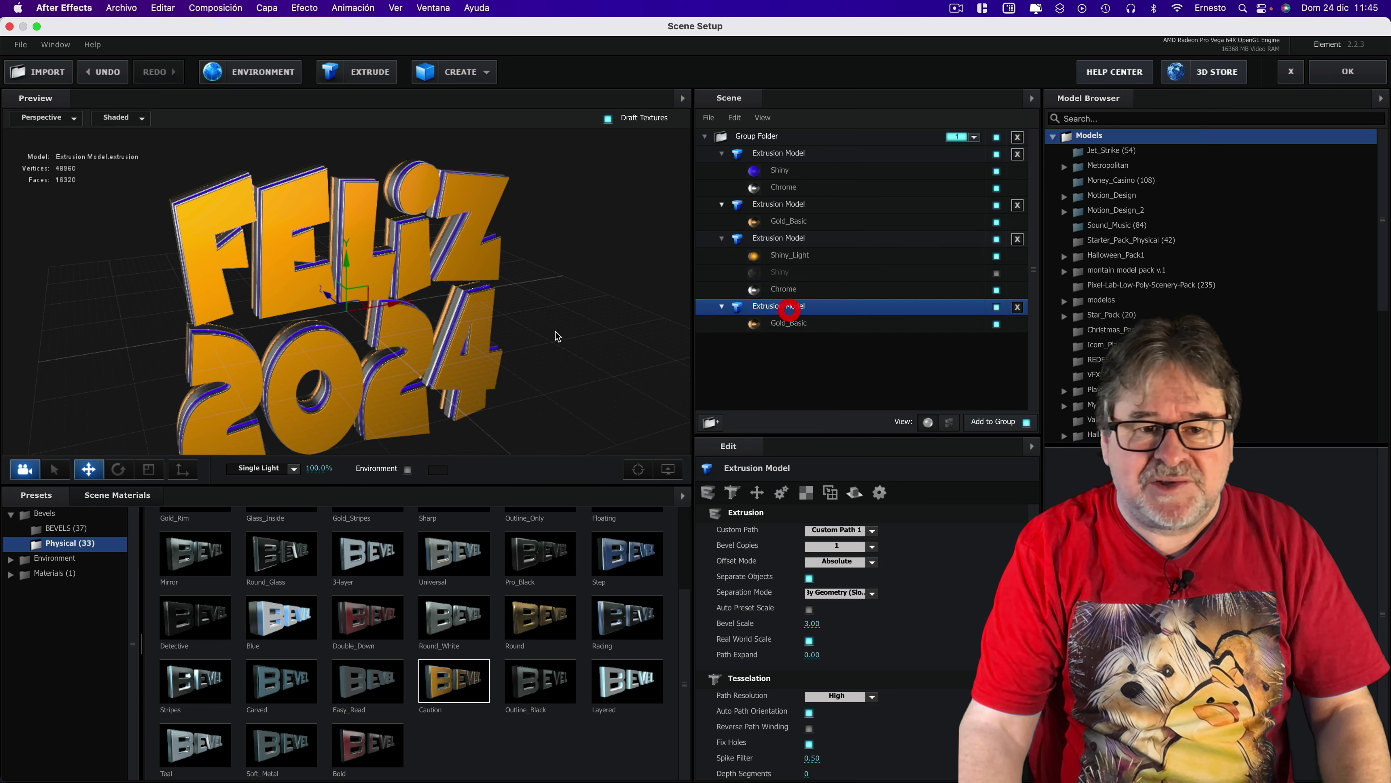
pyautogui.moveTo(556, 336)
pyautogui.mouseDown()
pyautogui.moveTo(324, 303)
pyautogui.moveTo(534, 312)
pyautogui.mouseUp()
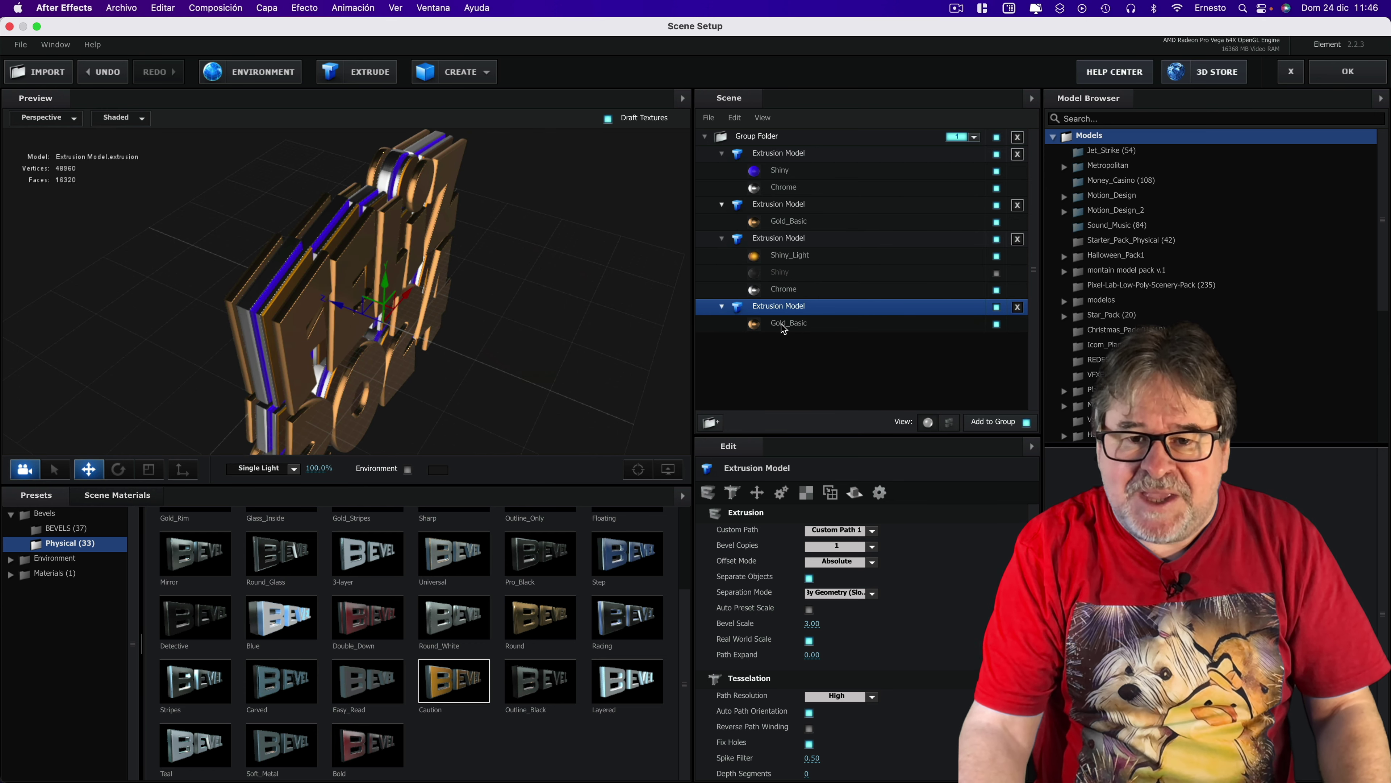
pyautogui.click(794, 327)
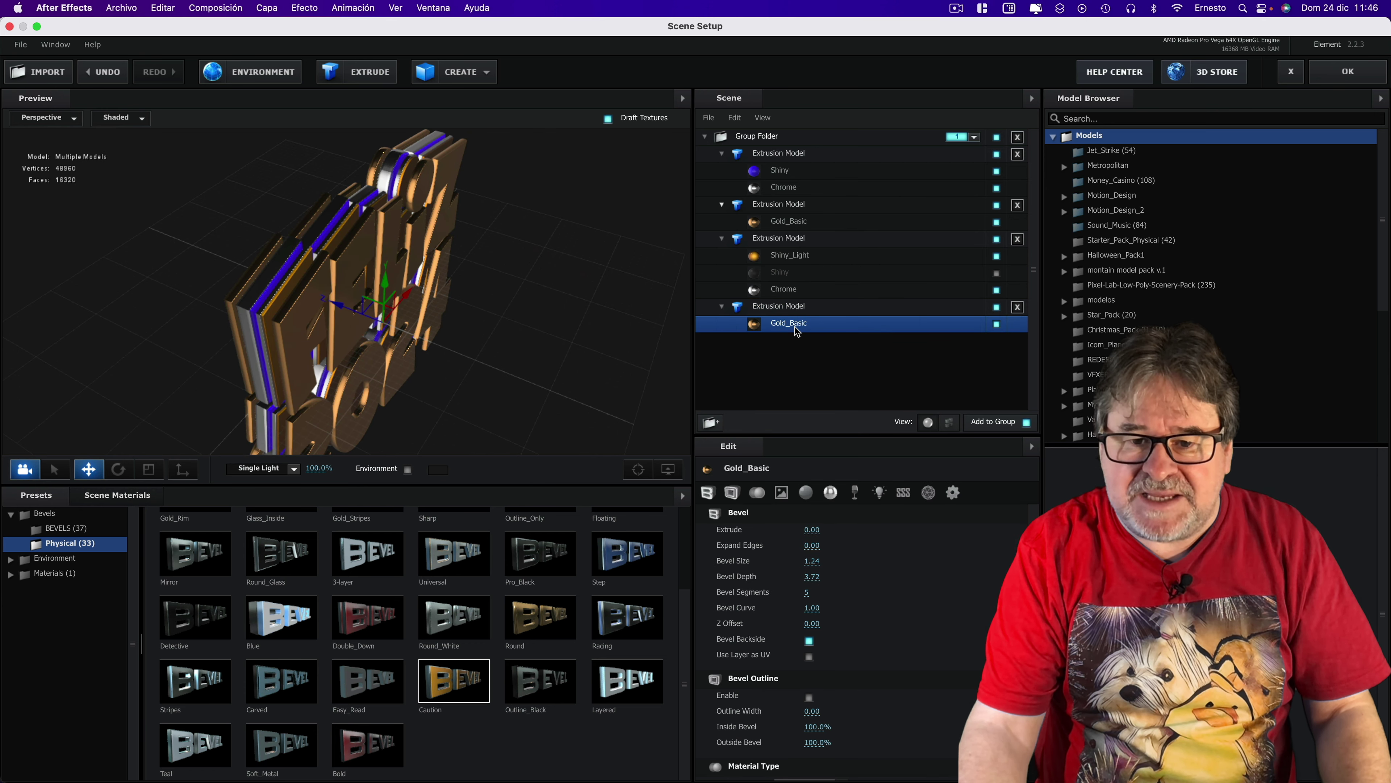
# - Enable Gold_Basic's Bevel Outline and reduce Bevel Size to 0.42
pyautogui.click(732, 493)
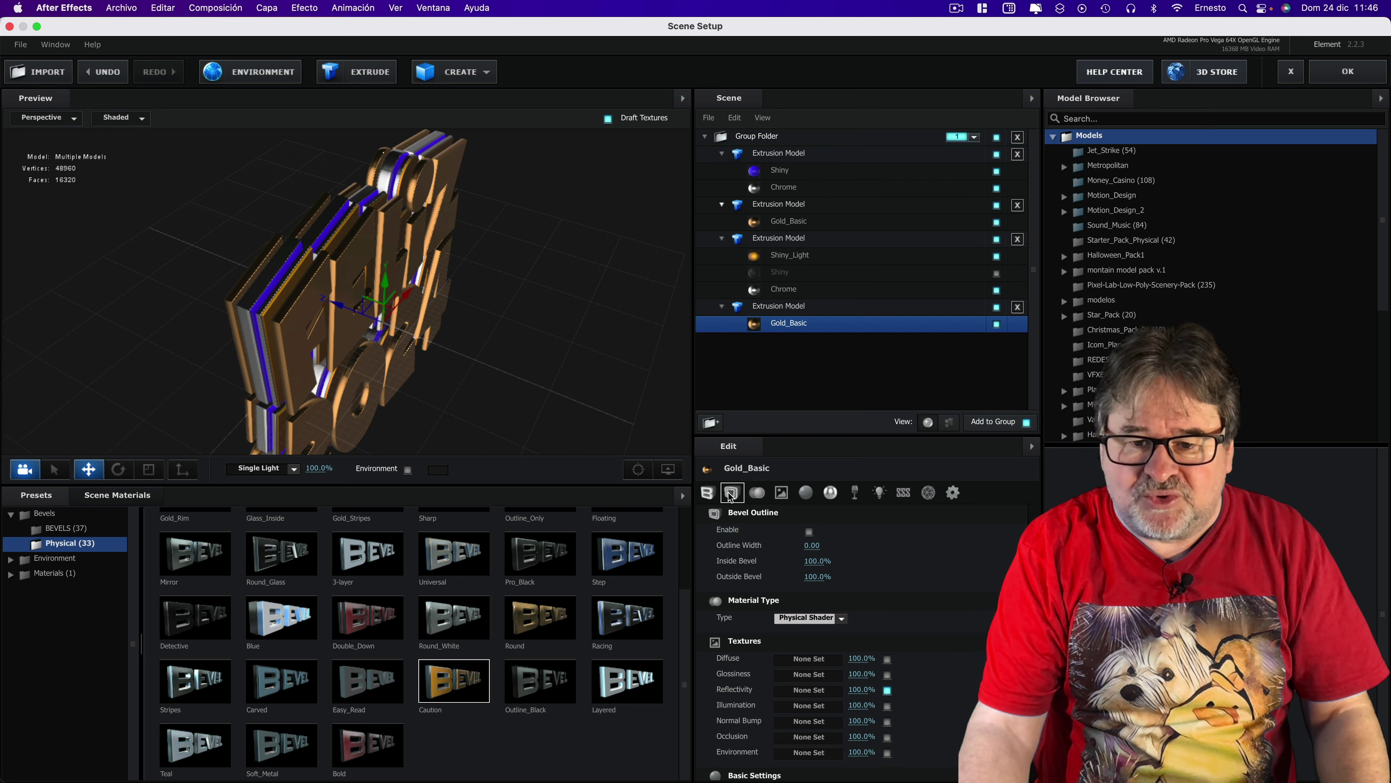
pyautogui.click(809, 530)
pyautogui.moveTo(586, 380)
pyautogui.mouseDown()
pyautogui.moveTo(553, 349)
pyautogui.moveTo(577, 374)
pyautogui.moveTo(592, 364)
pyautogui.mouseUp()
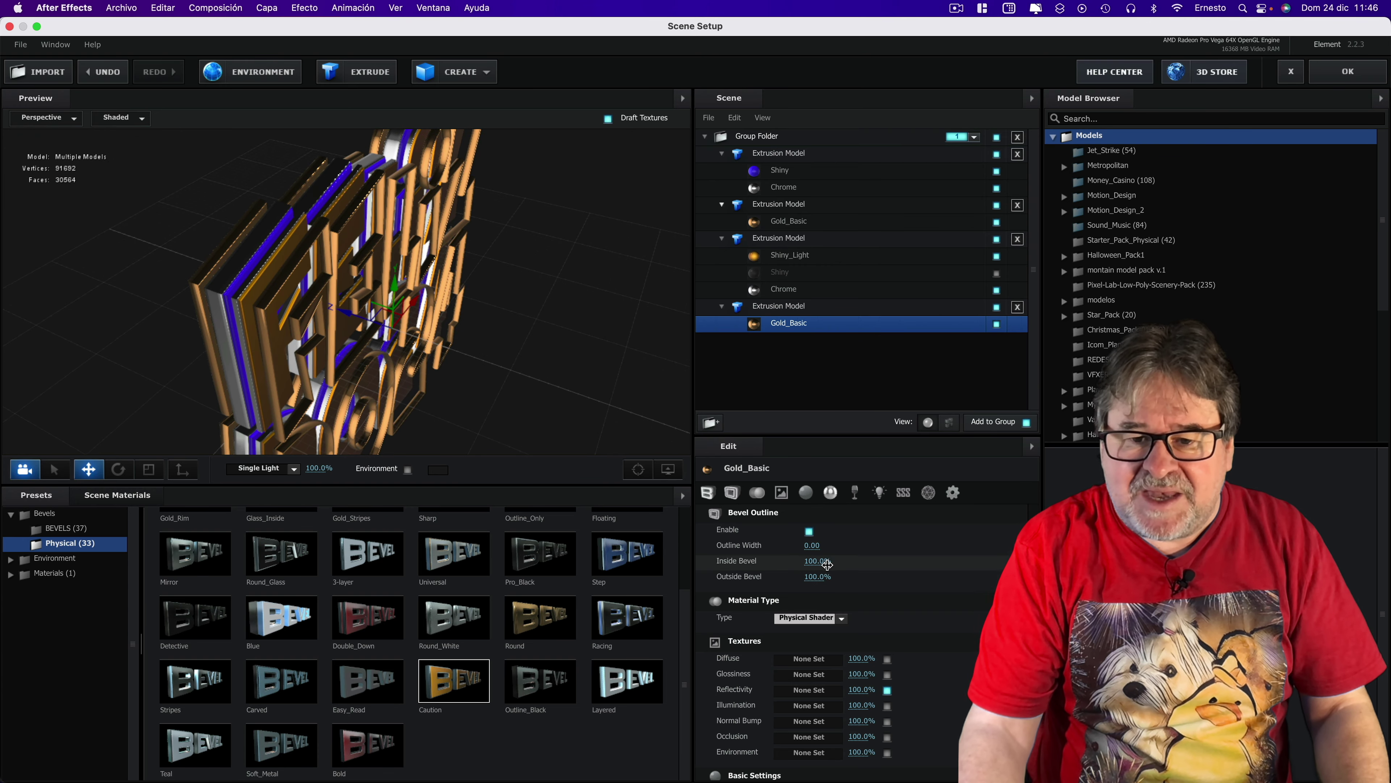
pyautogui.scroll(5, 827, 564)
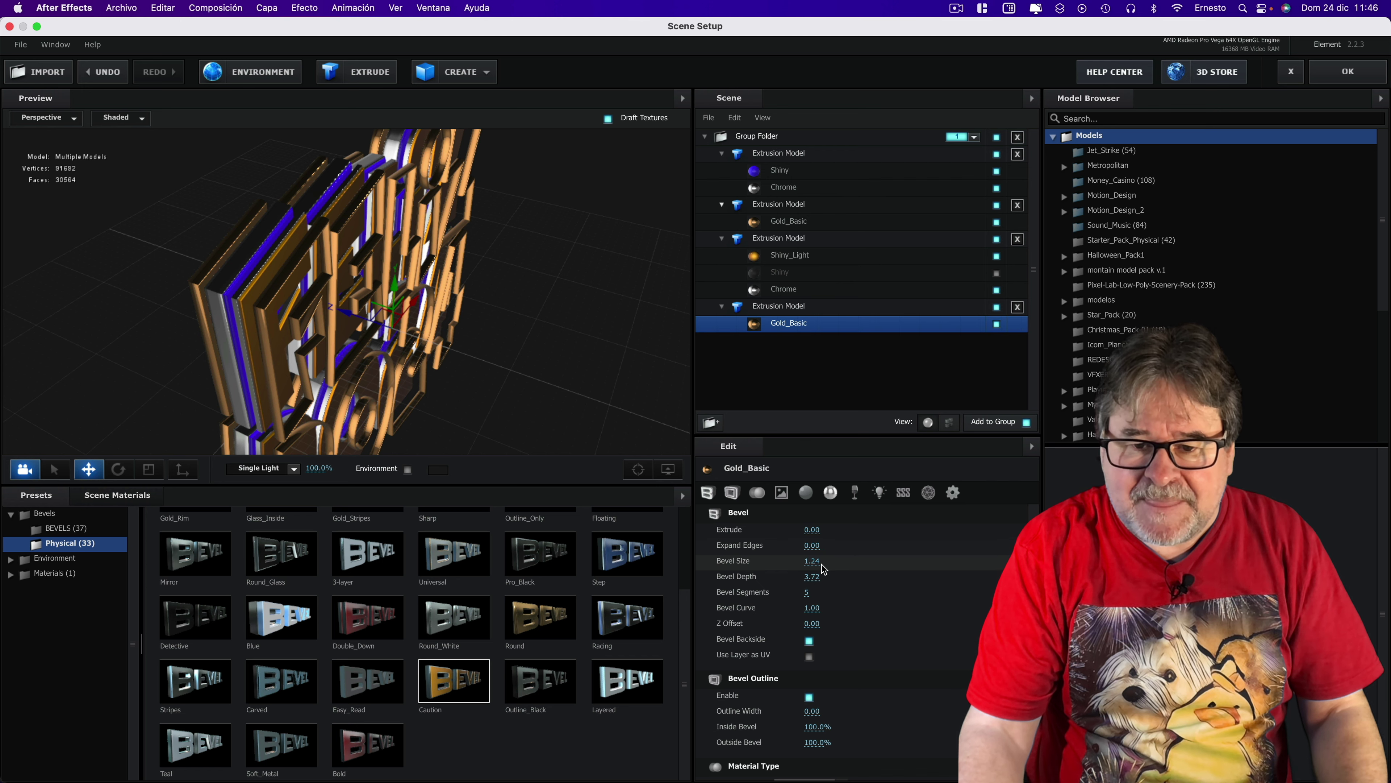
pyautogui.moveTo(813, 562); pyautogui.dragTo(759, 559)
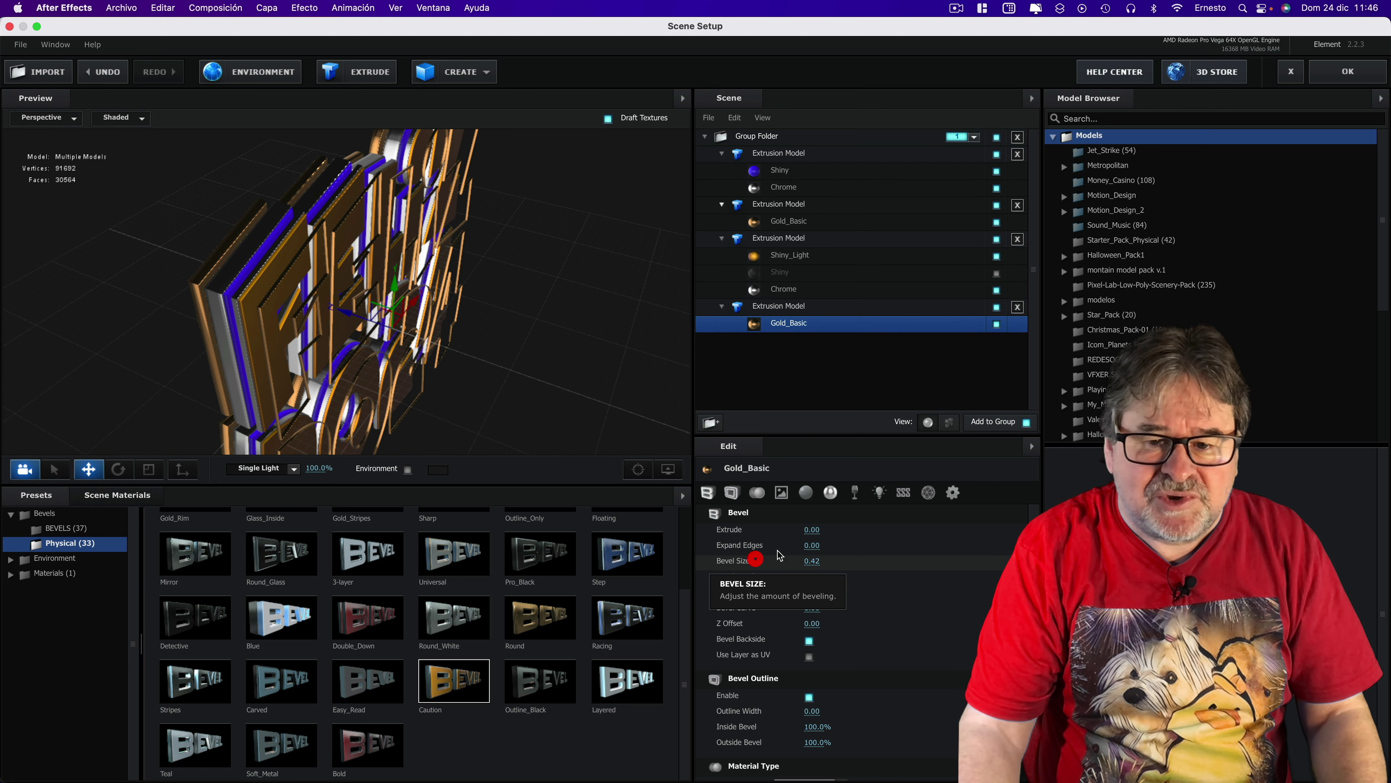
pyautogui.moveTo(780, 555); pyautogui.dragTo(756, 560)
# - Set Bevel Size 0.72, Expand Edges -1.26, Extrude 0.01 and Bevel Segments 6
pyautogui.moveTo(858, 547)
pyautogui.mouseDown()
pyautogui.moveTo(872, 547)
pyautogui.moveTo(762, 544)
pyautogui.moveTo(873, 585)
pyautogui.moveTo(805, 564)
pyautogui.mouseUp()
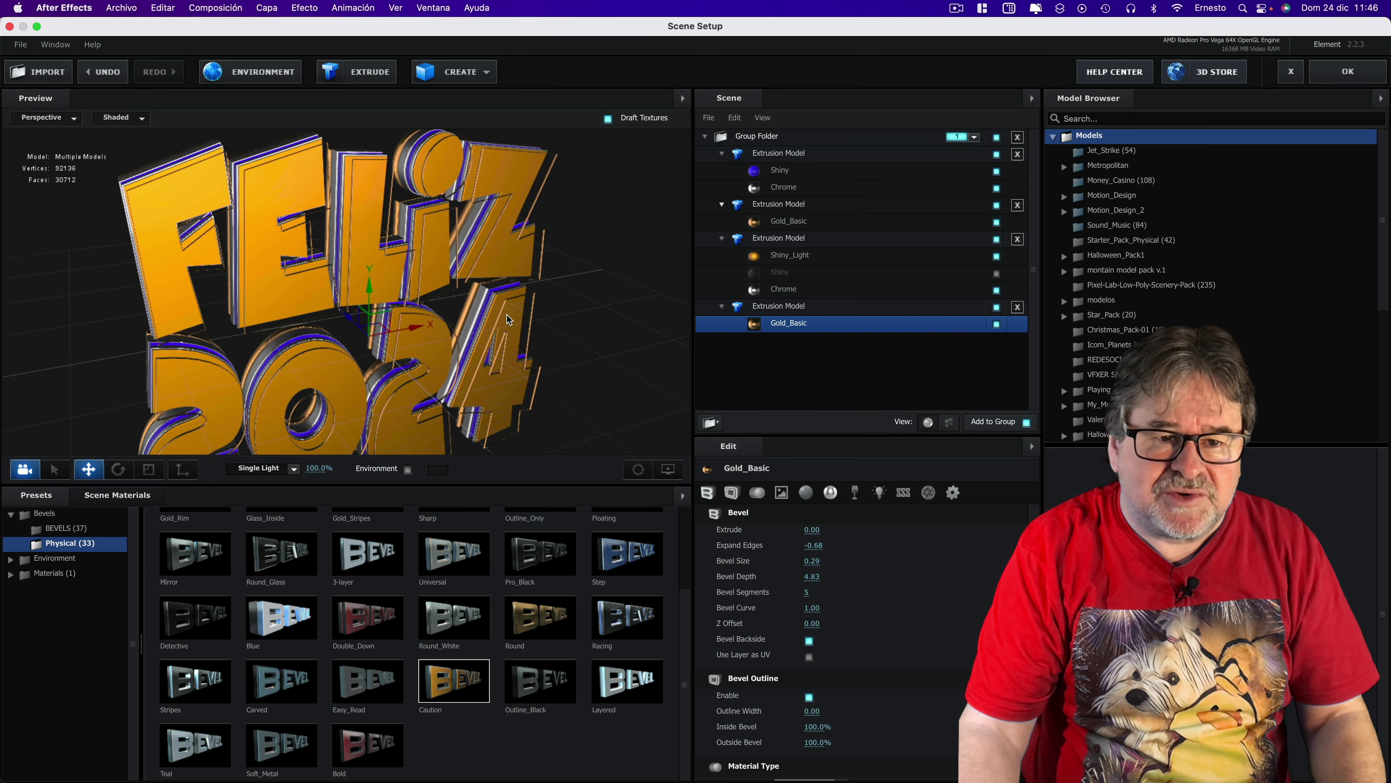
pyautogui.click(541, 328)
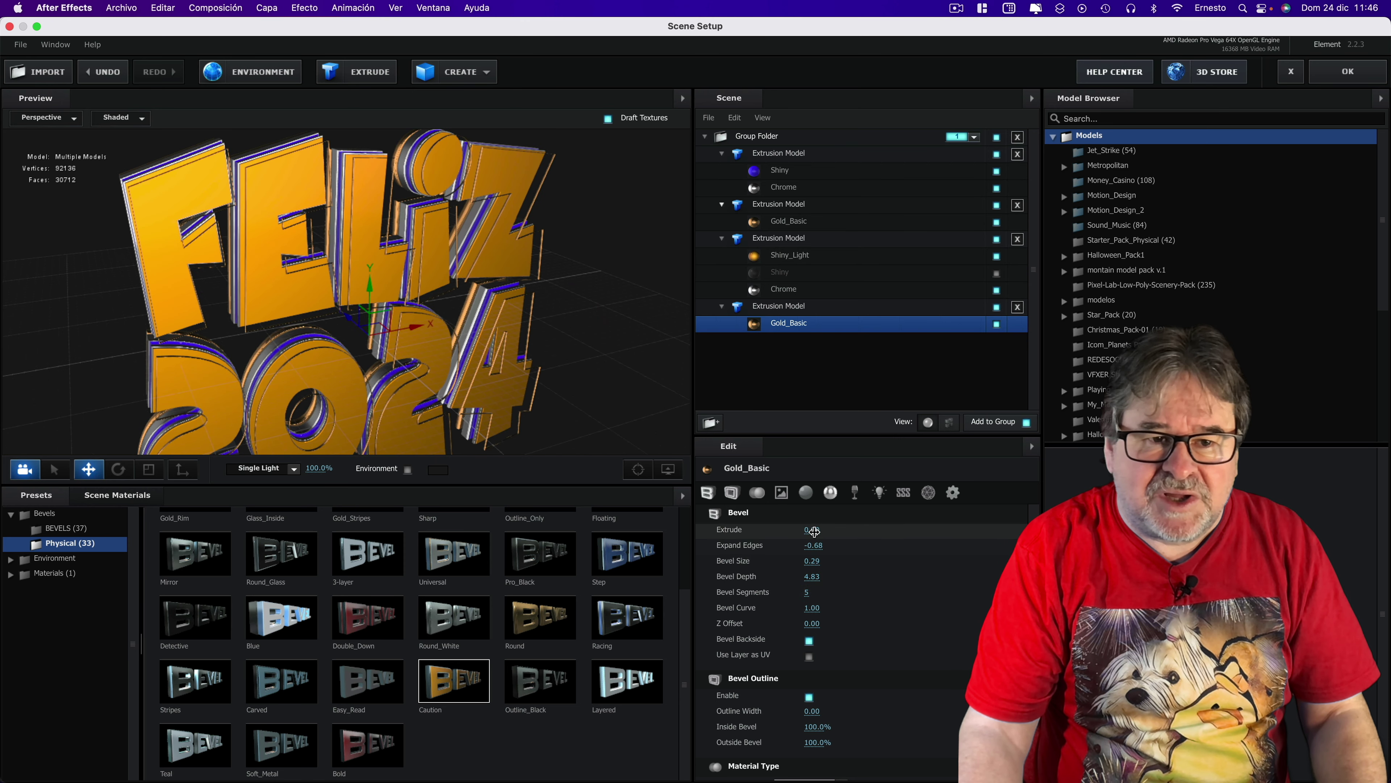
pyautogui.moveTo(814, 531); pyautogui.dragTo(849, 535)
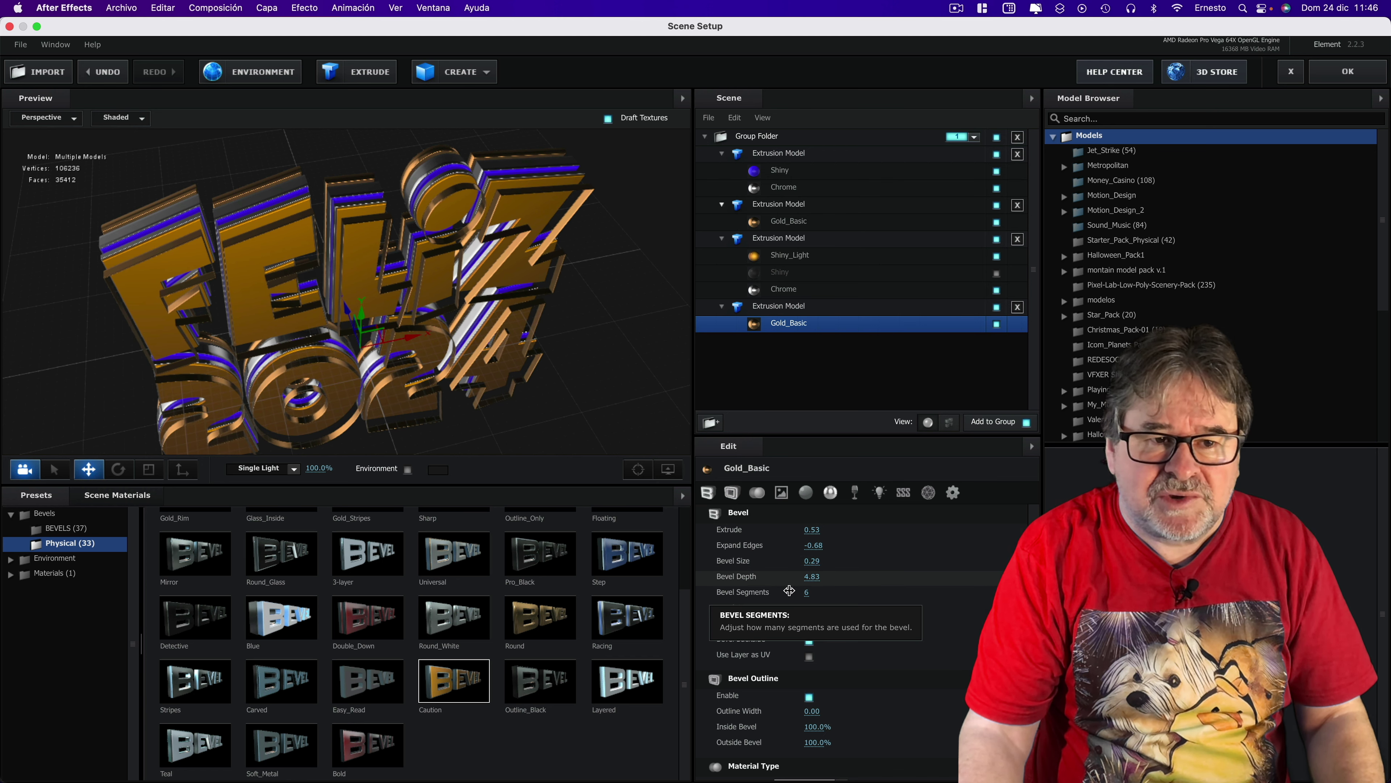
pyautogui.click(789, 590)
pyautogui.moveTo(812, 560)
pyautogui.mouseDown()
pyautogui.moveTo(829, 554)
pyautogui.moveTo(742, 542)
pyautogui.moveTo(740, 524)
pyautogui.mouseUp()
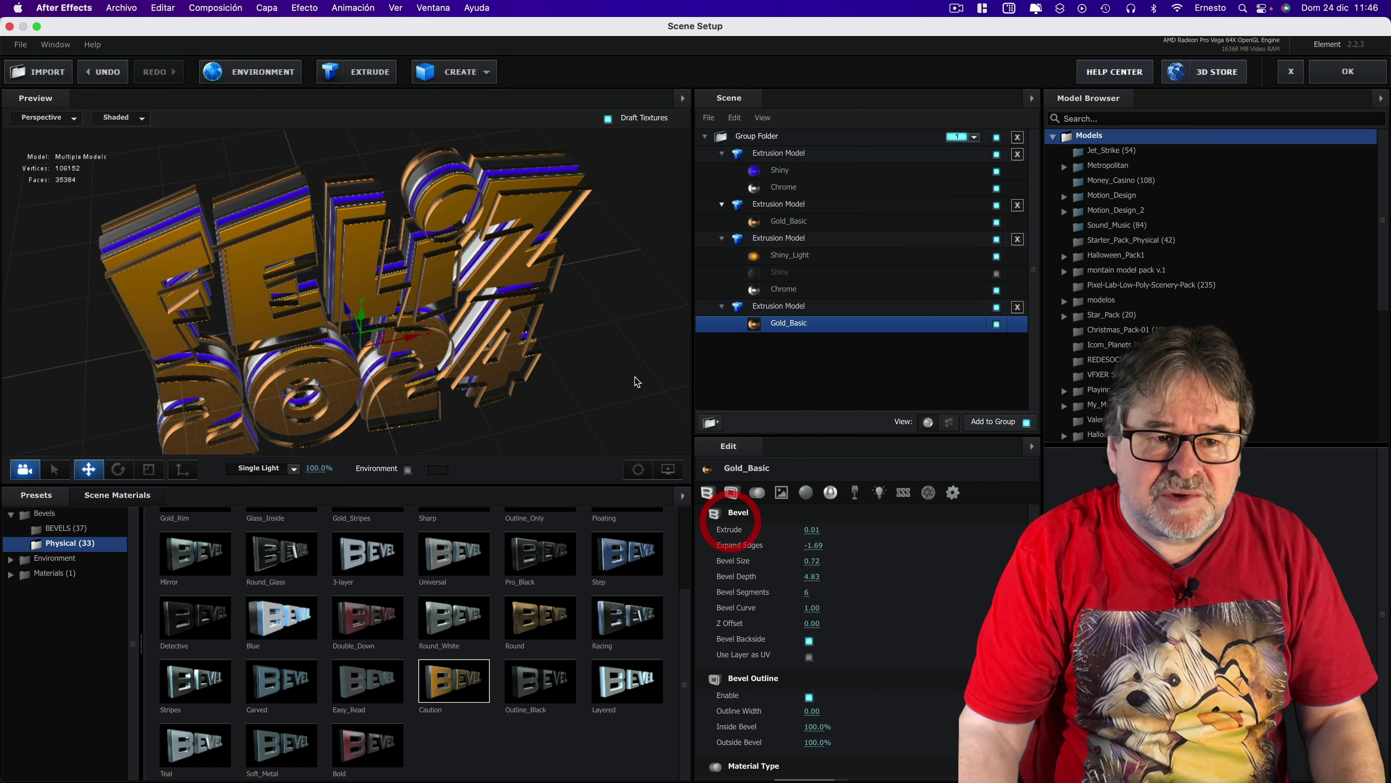
pyautogui.moveTo(635, 377); pyautogui.dragTo(649, 363)
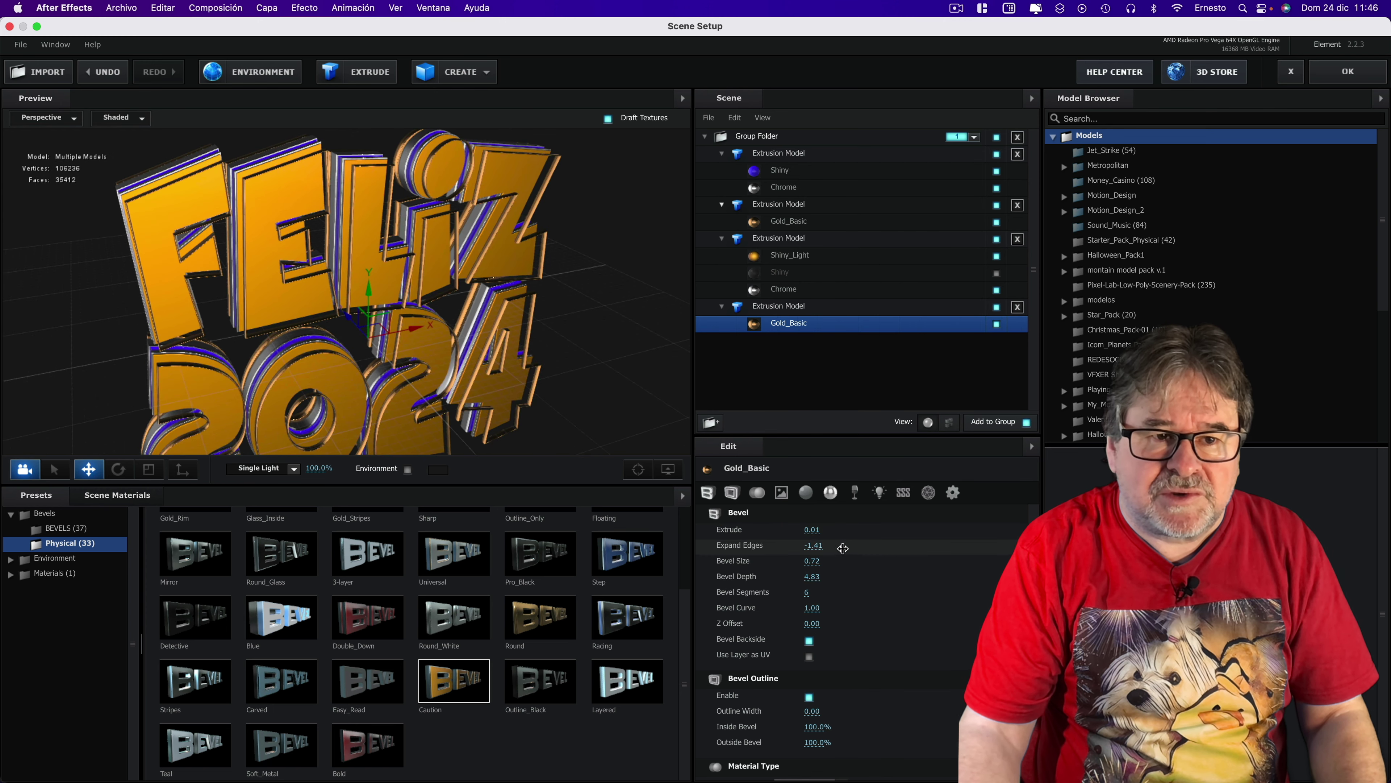
pyautogui.moveTo(843, 549); pyautogui.dragTo(849, 549)
pyautogui.moveTo(542, 324)
pyautogui.mouseDown()
pyautogui.moveTo(554, 386)
pyautogui.moveTo(633, 370)
pyautogui.moveTo(338, 315)
pyautogui.mouseUp()
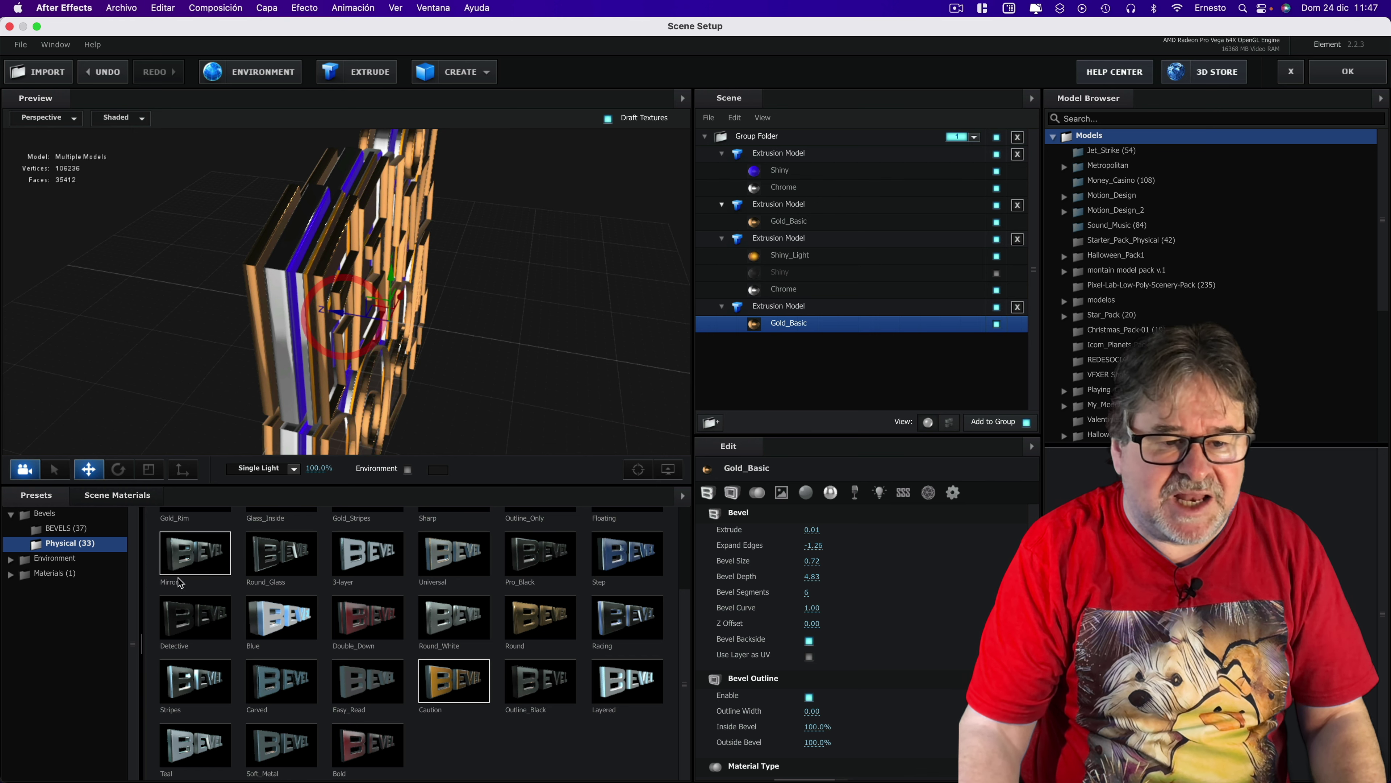
# - Replace the fourth model's Gold_Basic material with the Physical Chrome material preset
pyautogui.click(54, 573)
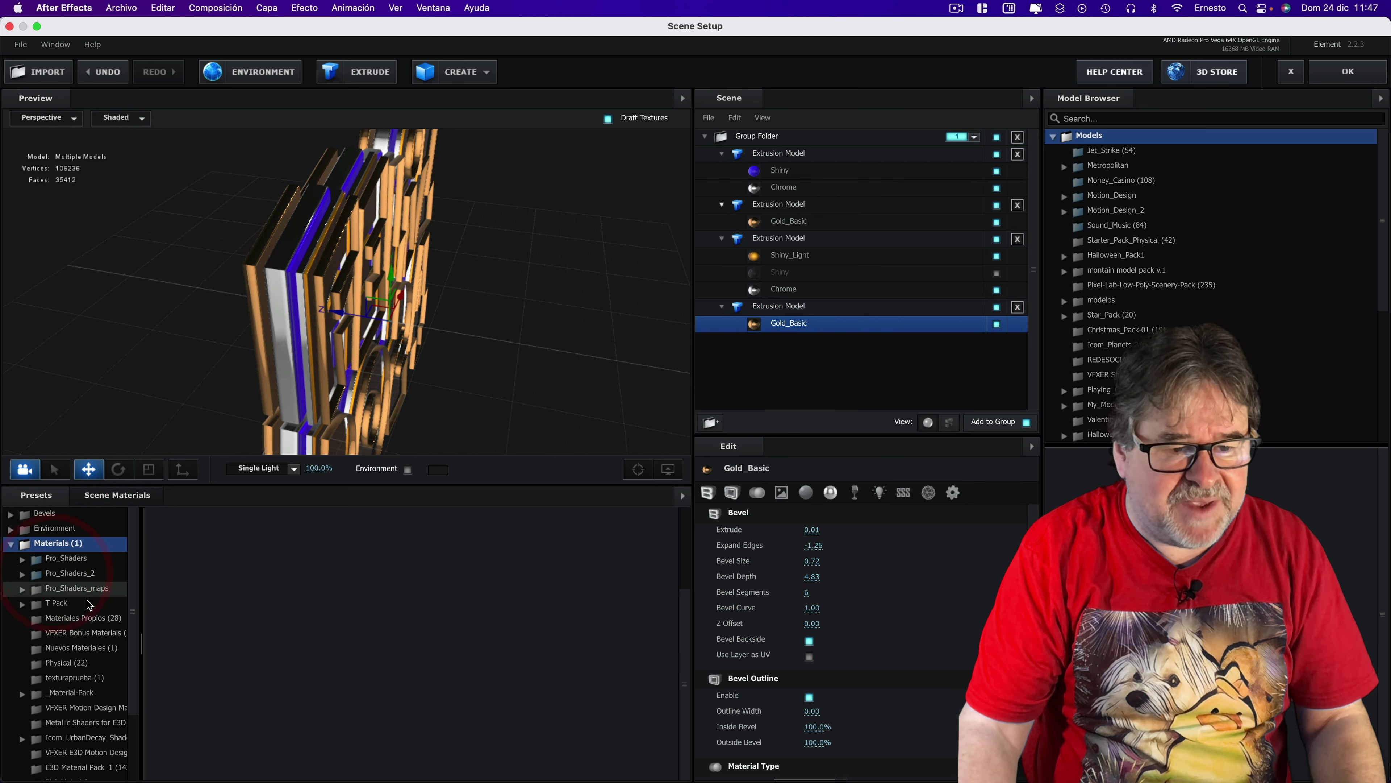
pyautogui.click(74, 661)
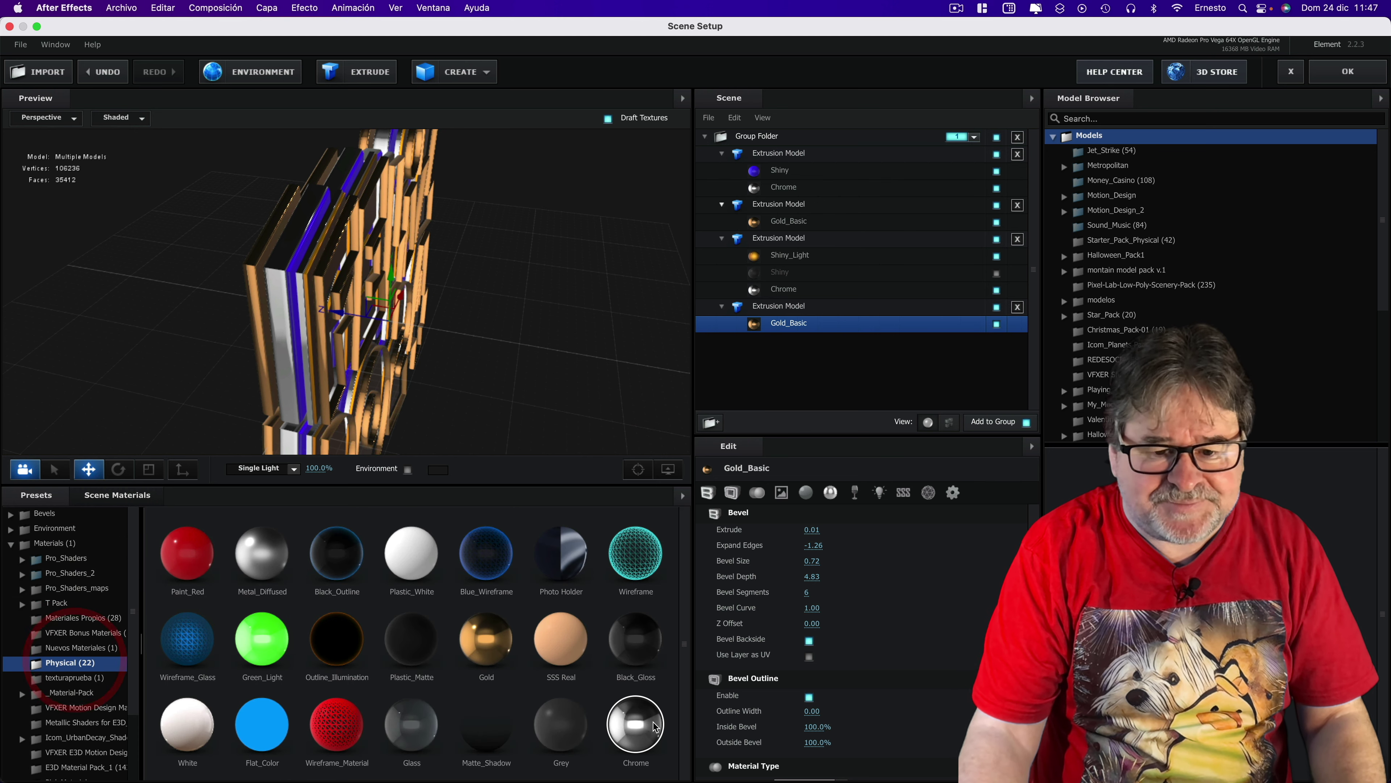
pyautogui.moveTo(635, 724); pyautogui.dragTo(779, 323)
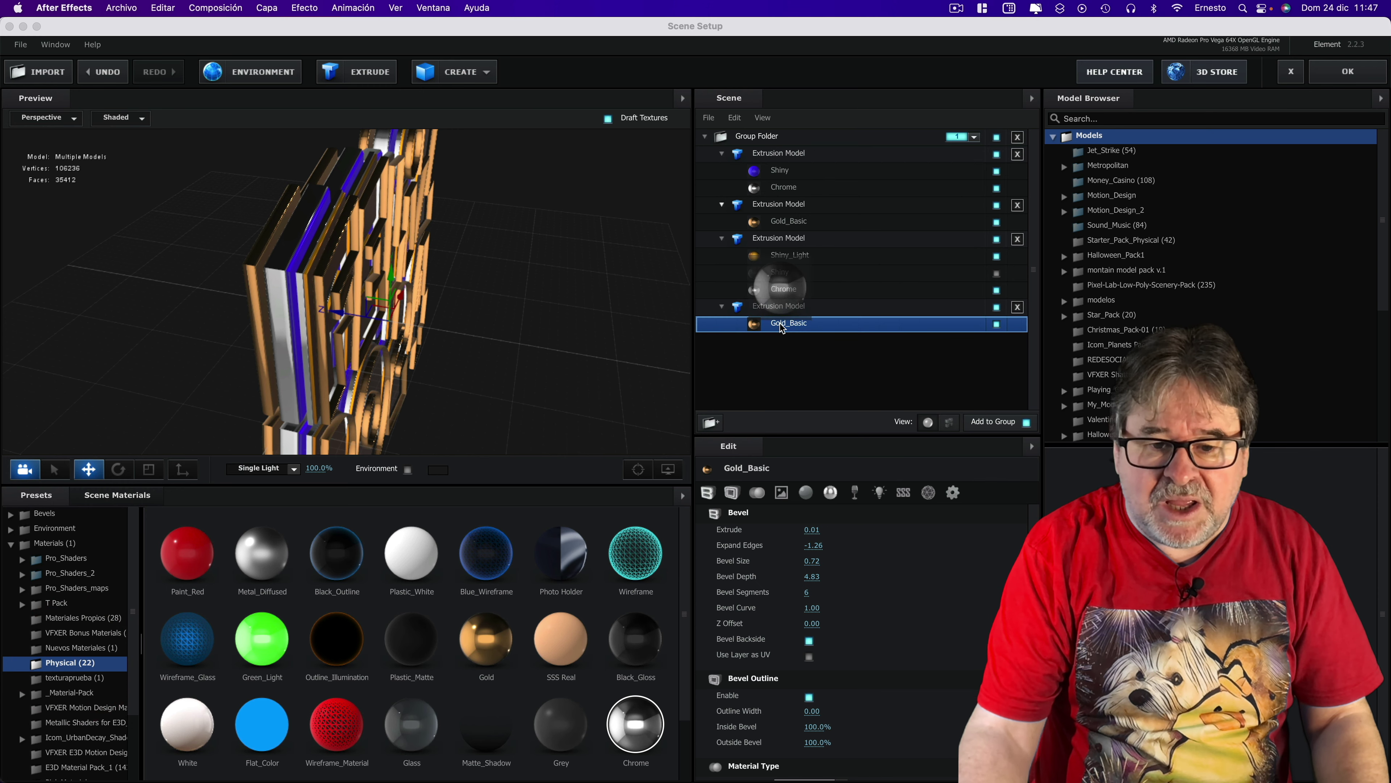
pyautogui.moveTo(584, 316)
pyautogui.mouseDown()
pyautogui.moveTo(520, 296)
pyautogui.moveTo(496, 350)
pyautogui.moveTo(604, 359)
pyautogui.moveTo(497, 359)
pyautogui.moveTo(465, 280)
pyautogui.moveTo(609, 362)
pyautogui.moveTo(662, 351)
pyautogui.moveTo(530, 325)
pyautogui.mouseUp()
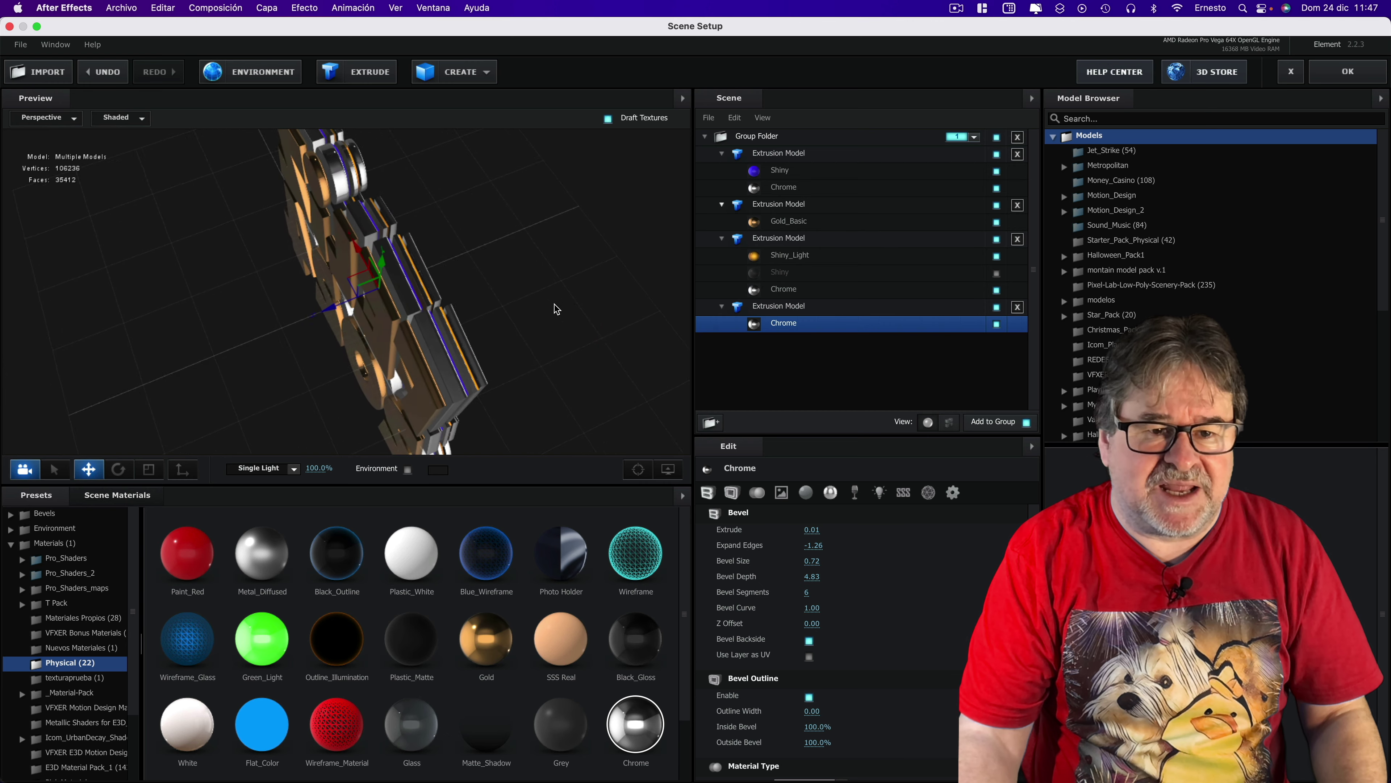
pyautogui.moveTo(478, 364)
pyautogui.mouseDown()
pyautogui.moveTo(450, 298)
pyautogui.moveTo(575, 236)
pyautogui.moveTo(524, 328)
pyautogui.moveTo(577, 325)
pyautogui.moveTo(613, 284)
pyautogui.mouseUp()
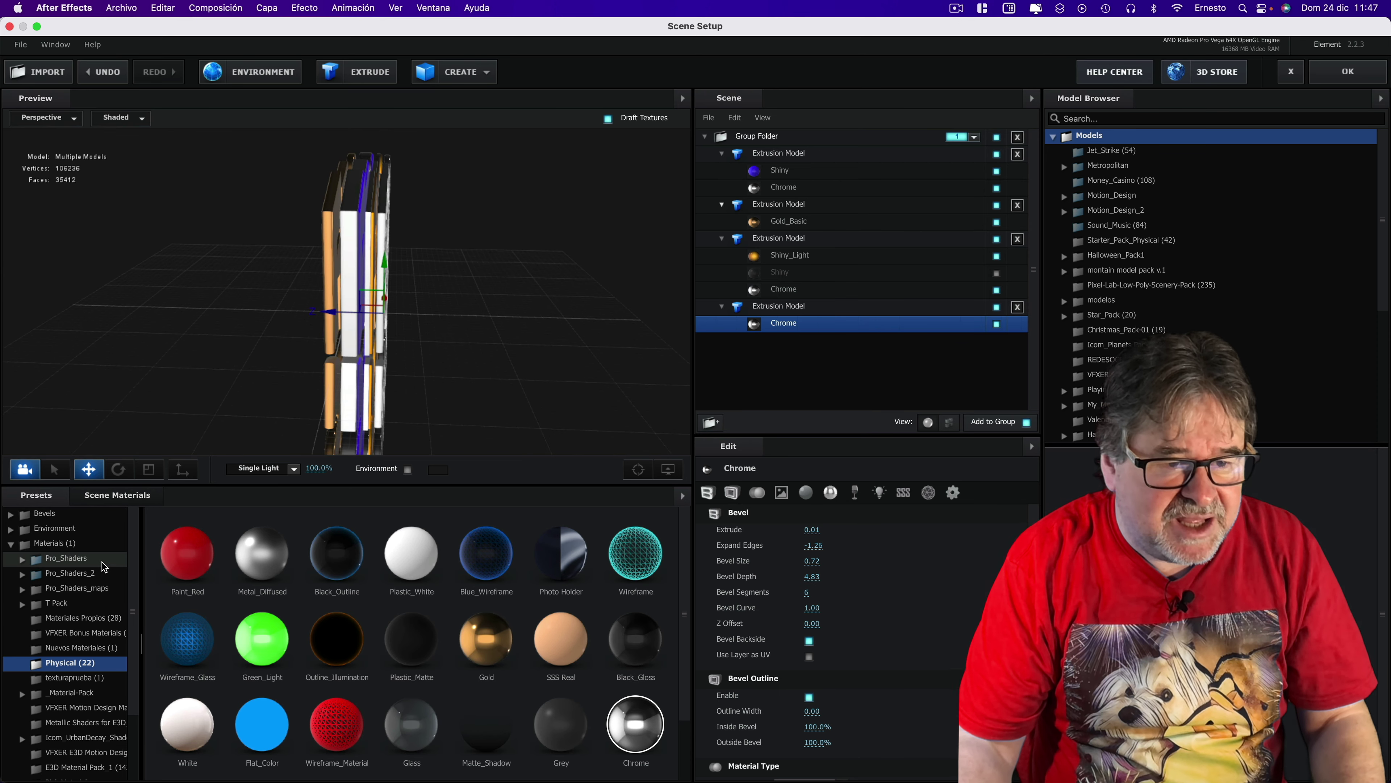
pyautogui.click(46, 514)
# - Duplicate the gold extrusion model and move the copy to the bottom of the scene list
pyautogui.click(61, 543)
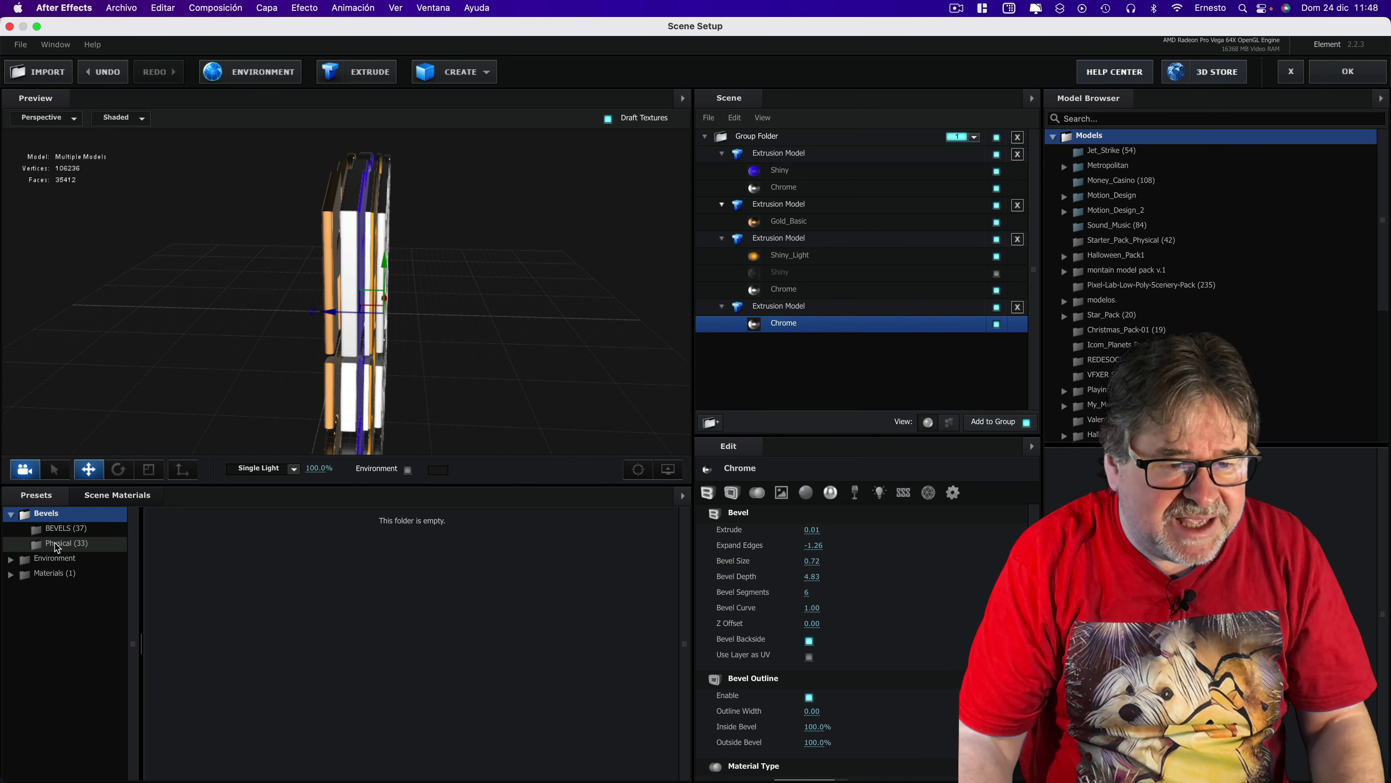
pyautogui.scroll(-3, 515, 672)
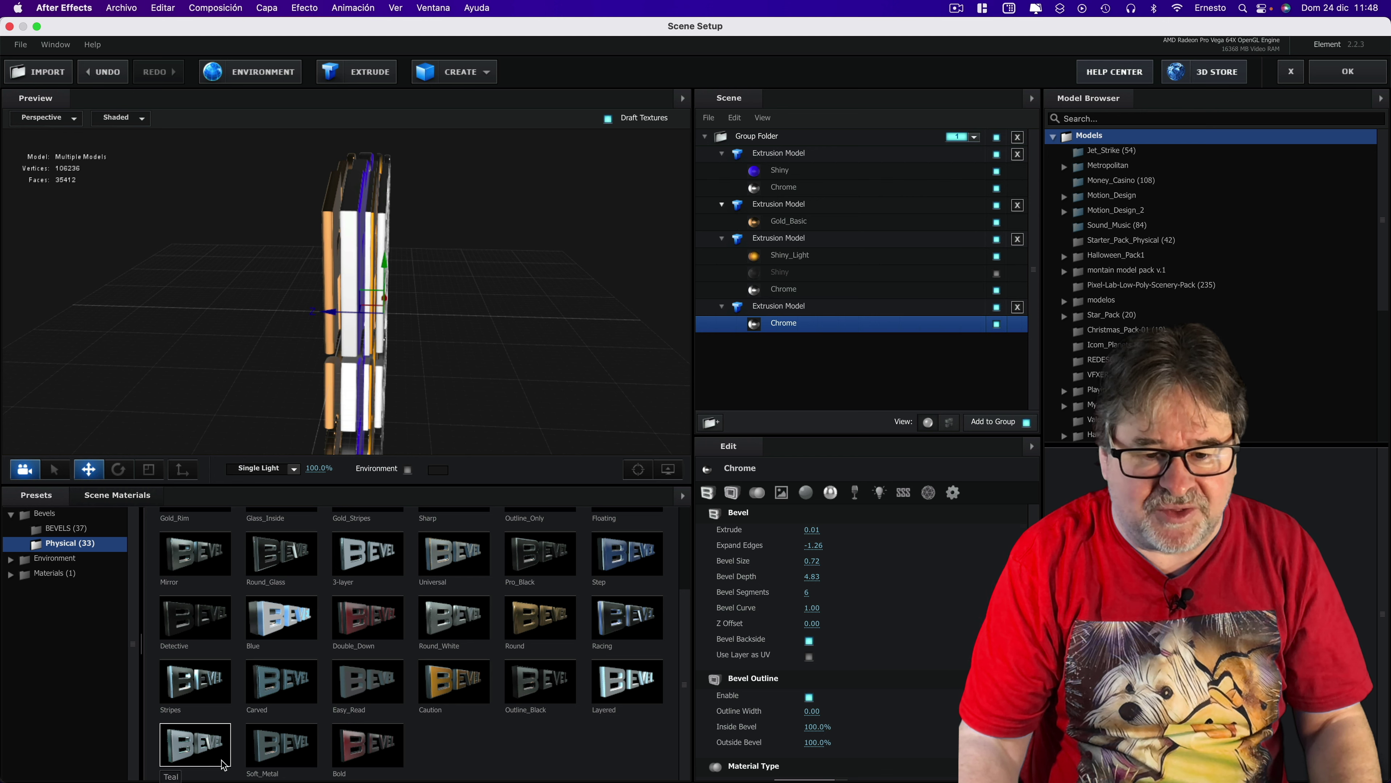
pyautogui.moveTo(530, 324); pyautogui.dragTo(487, 345)
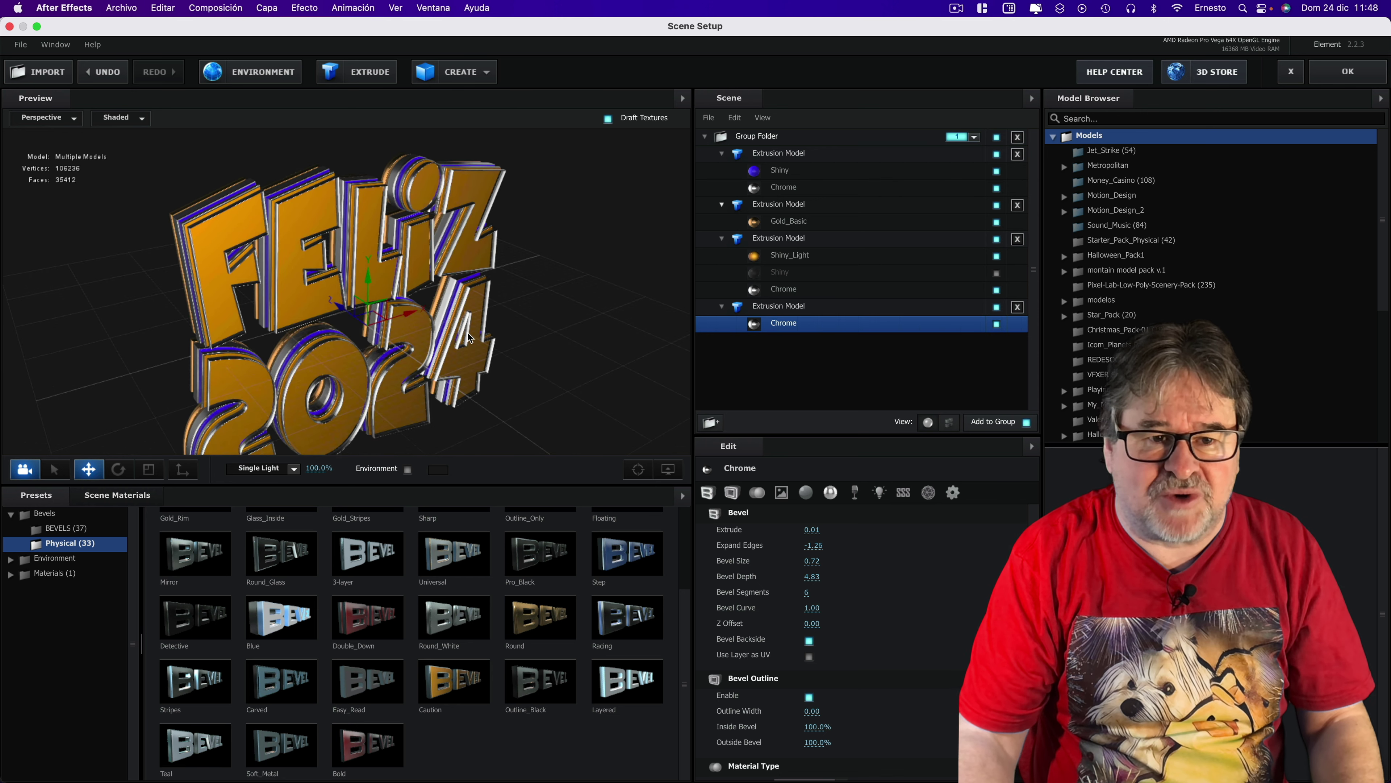
pyautogui.click(787, 207)
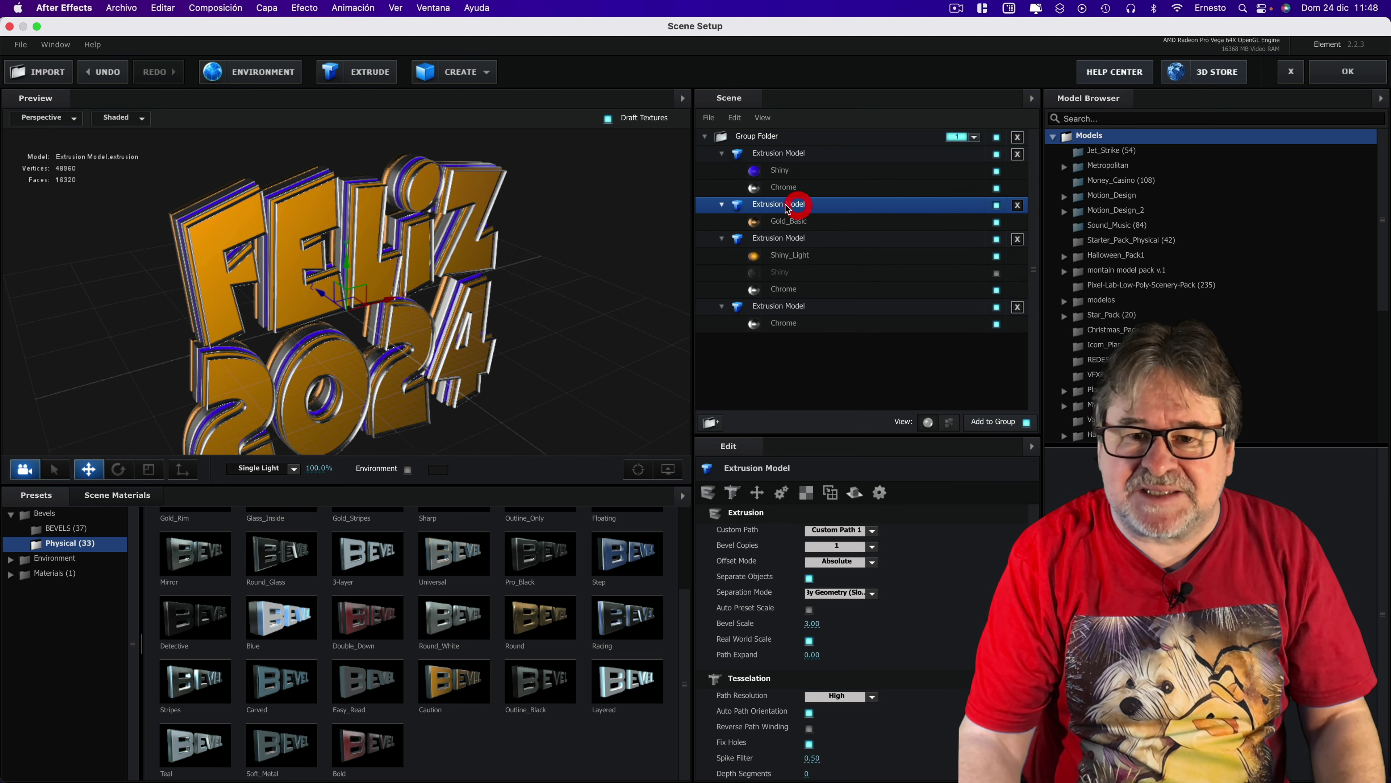
pyautogui.press('super+d')
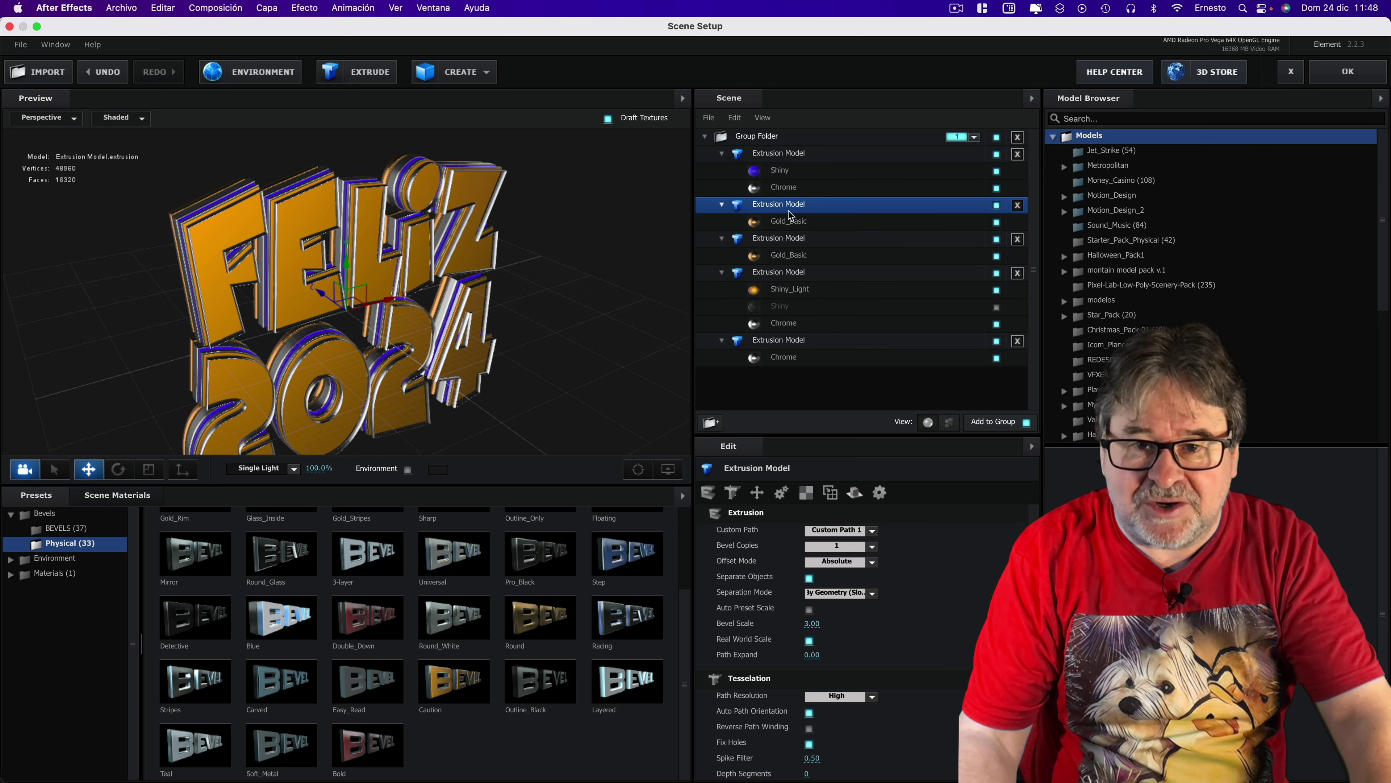
pyautogui.moveTo(779, 243); pyautogui.dragTo(789, 377)
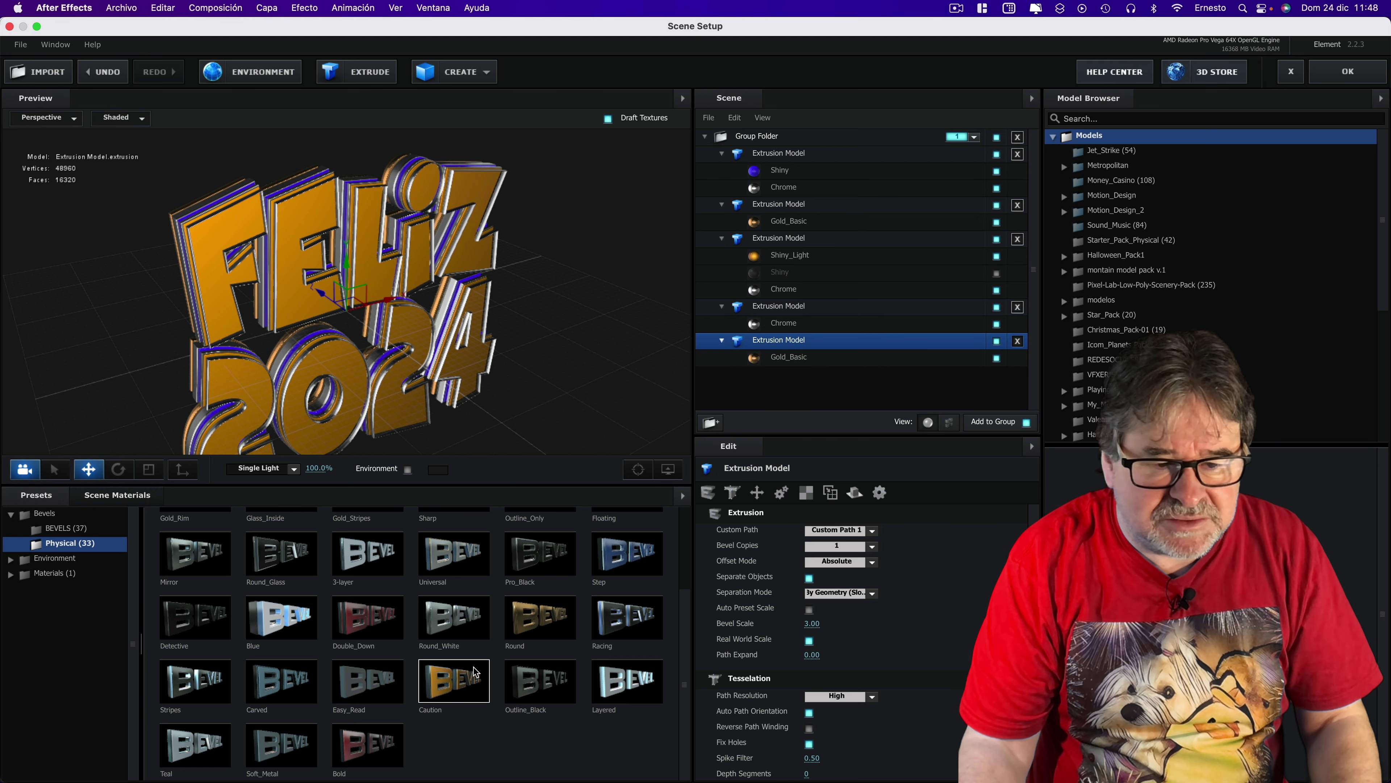
# - Add the Paramount bevel preset to the duplicate as a new Bevel 1 layer
pyautogui.scroll(3, 274, 648)
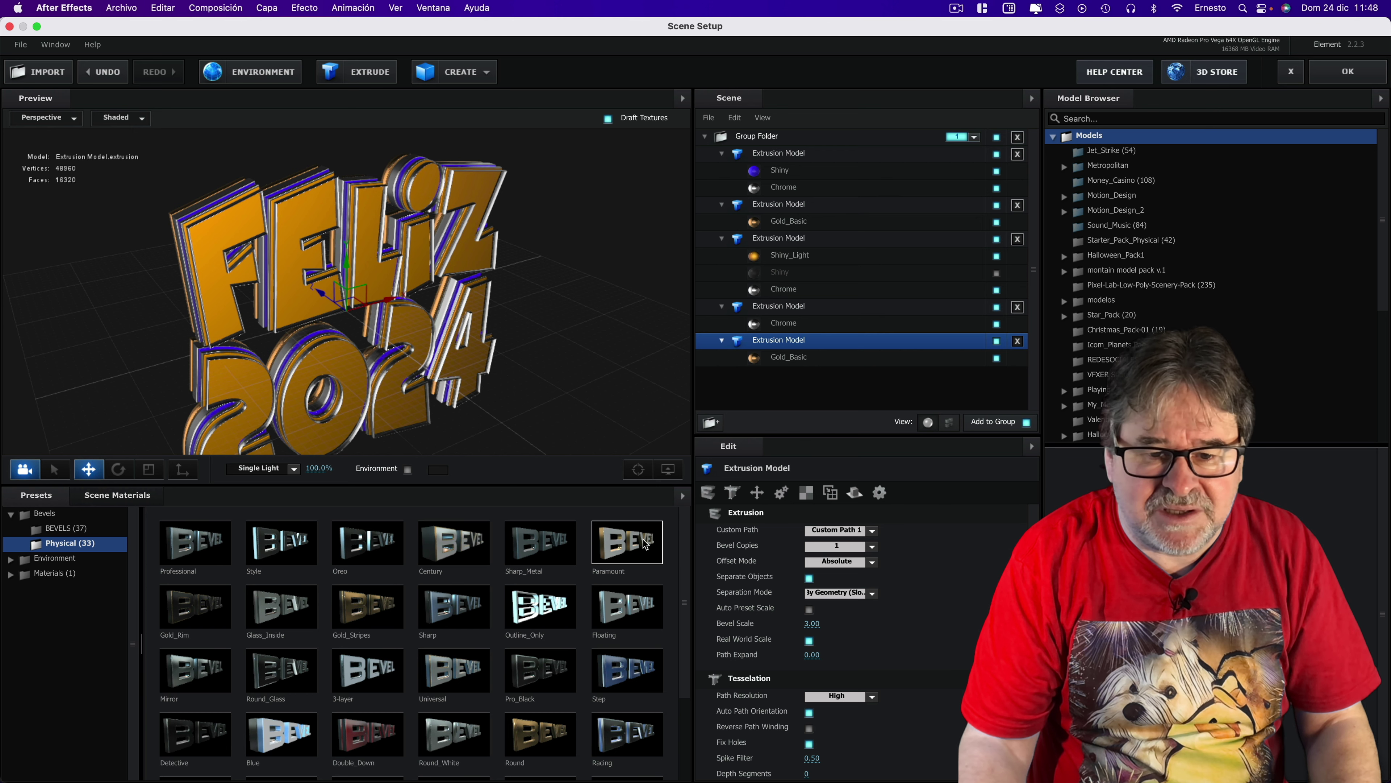
pyautogui.moveTo(627, 551)
pyautogui.mouseDown()
pyautogui.moveTo(783, 344)
pyautogui.moveTo(772, 348)
pyautogui.mouseUp()
pyautogui.click(534, 311)
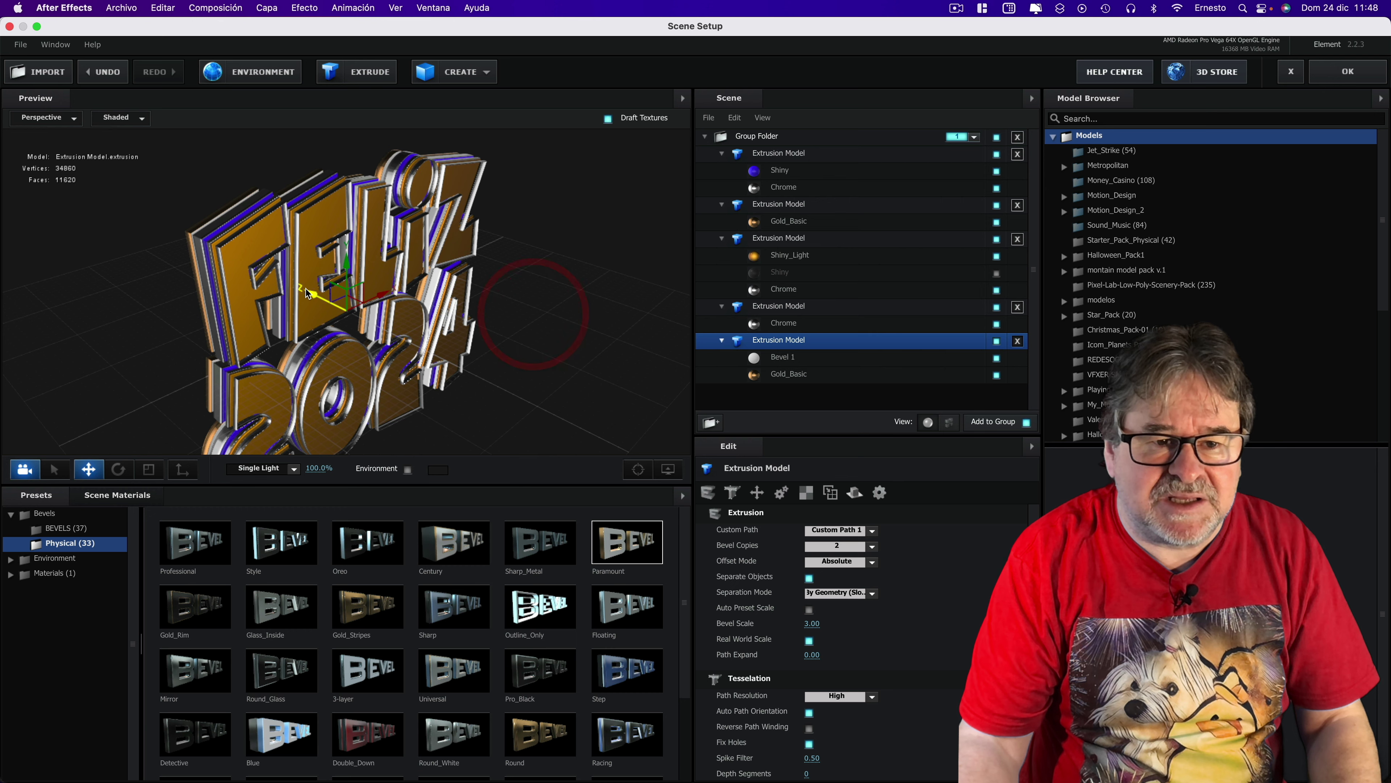
pyautogui.moveTo(307, 293)
pyautogui.mouseDown()
pyautogui.moveTo(340, 306)
pyautogui.moveTo(562, 309)
pyautogui.mouseUp()
pyautogui.moveTo(349, 317); pyautogui.dragTo(294, 303)
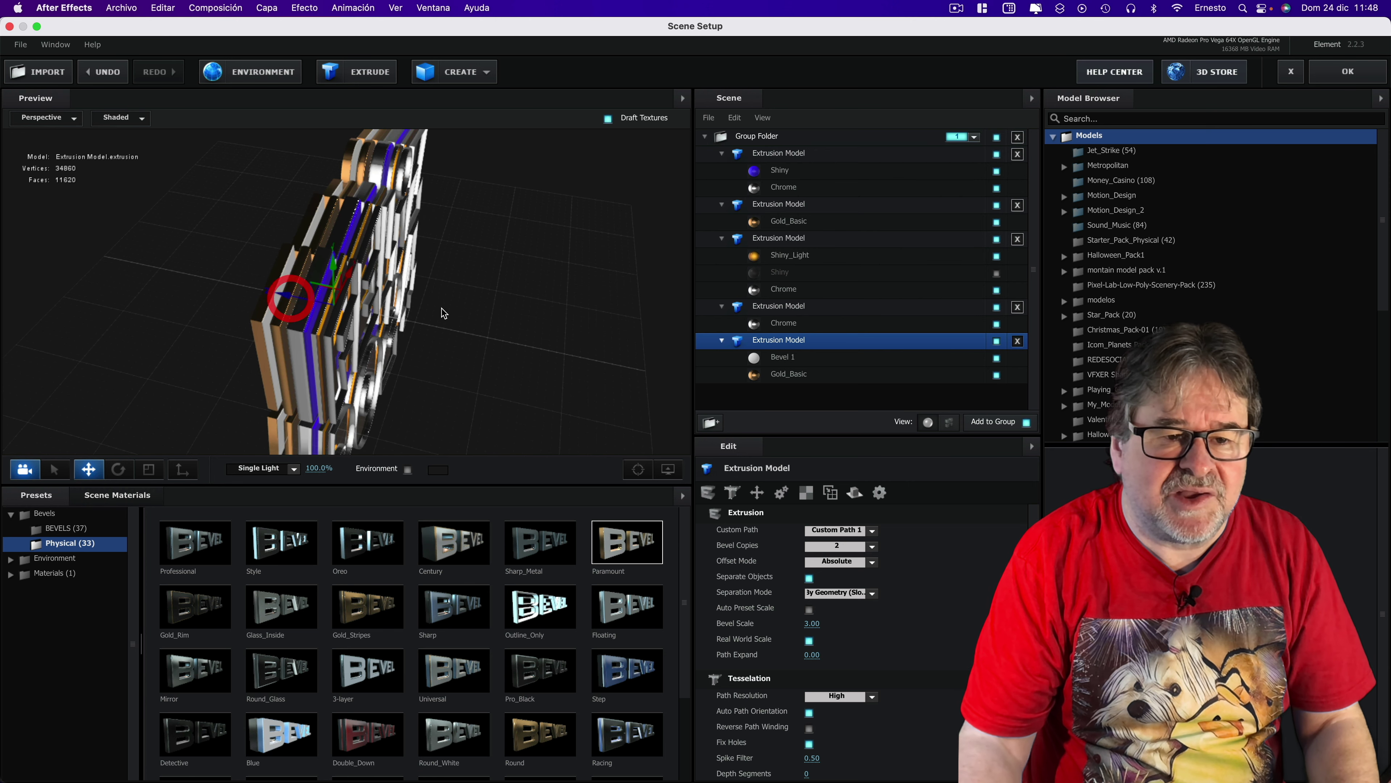
pyautogui.moveTo(443, 313); pyautogui.dragTo(496, 311)
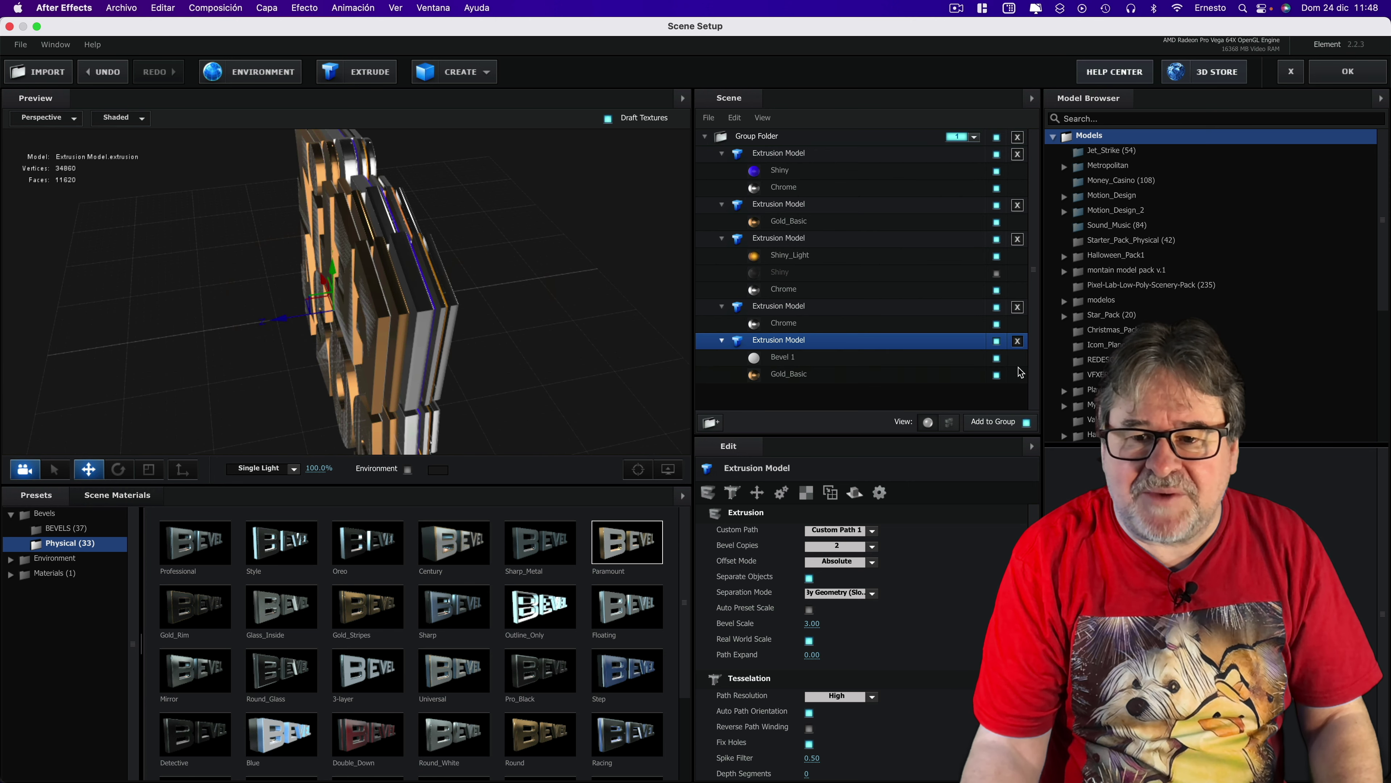
# - Hide the duplicate's Gold_Basic layer, leaving only the Bevel 1 layer visible
pyautogui.click(996, 358)
pyautogui.click(996, 359)
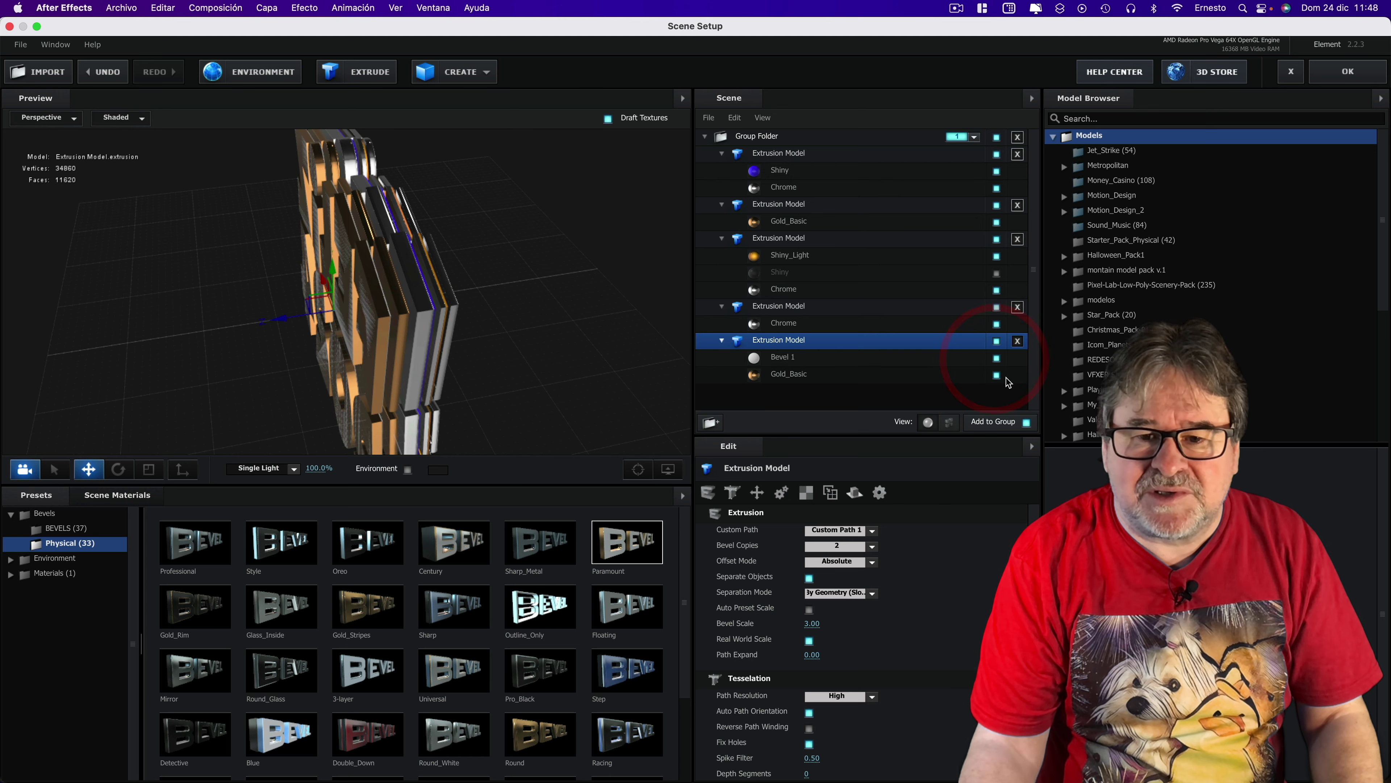
pyautogui.click(996, 375)
pyautogui.moveTo(521, 318); pyautogui.dragTo(646, 328)
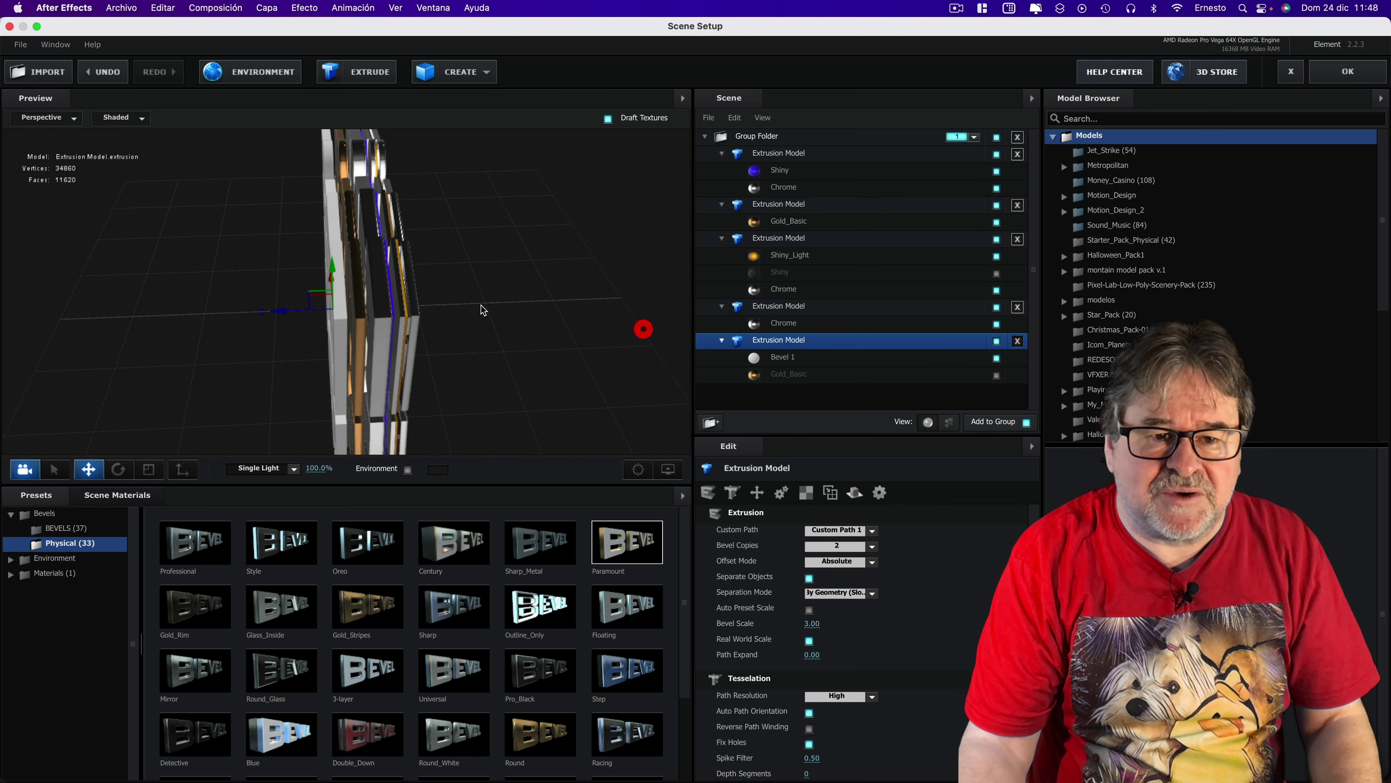
# - Set Bevel 1's diffuse colour to a saturated bright green
pyautogui.click(785, 357)
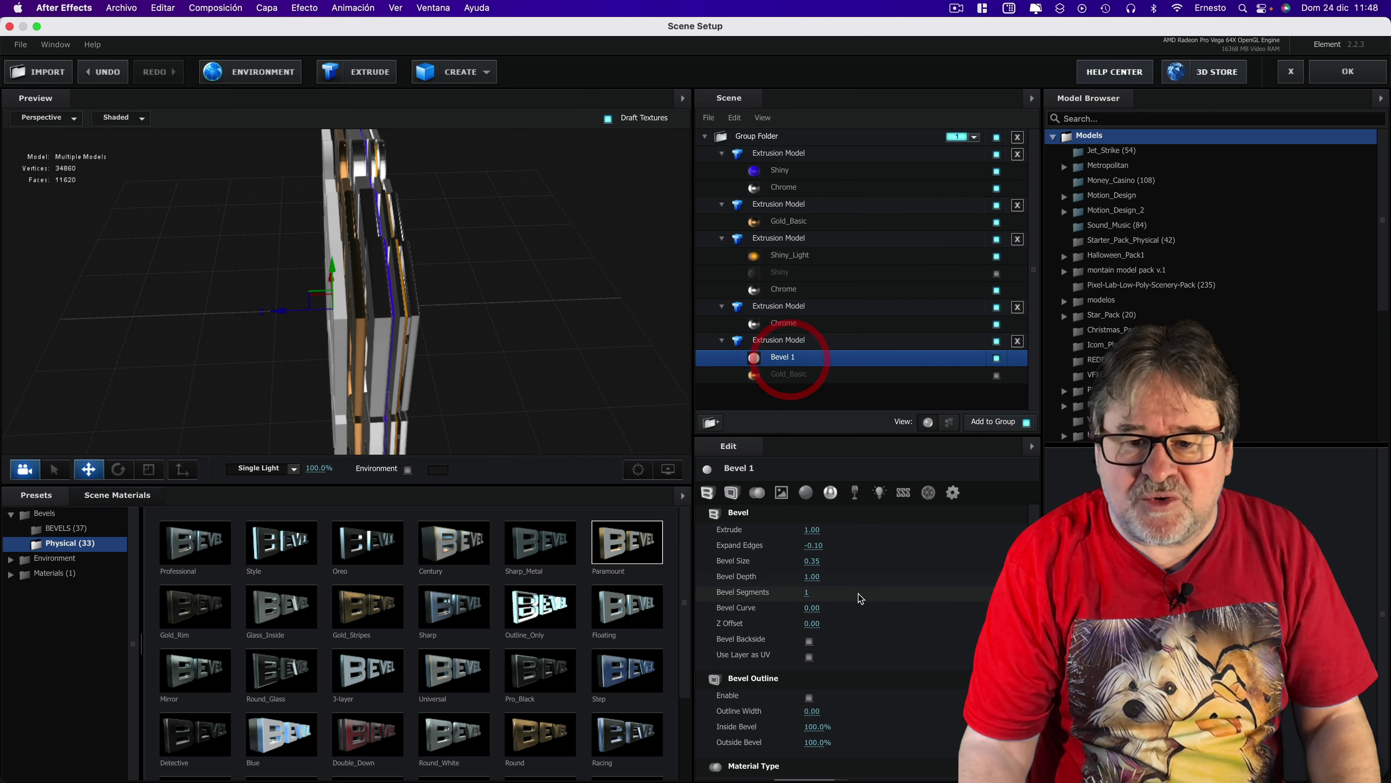
pyautogui.scroll(-3, 853, 617)
pyautogui.scroll(-2, 822, 656)
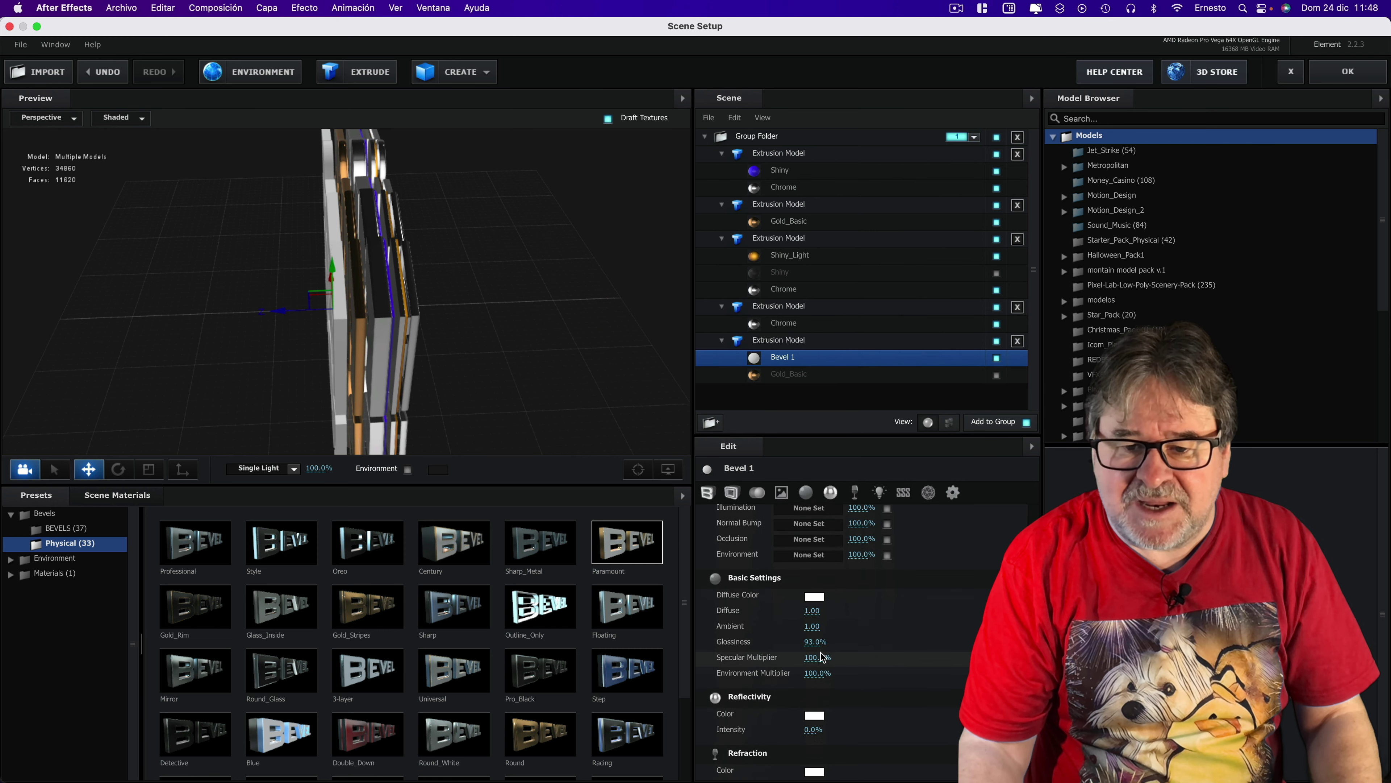
pyautogui.click(815, 596)
pyautogui.click(756, 297)
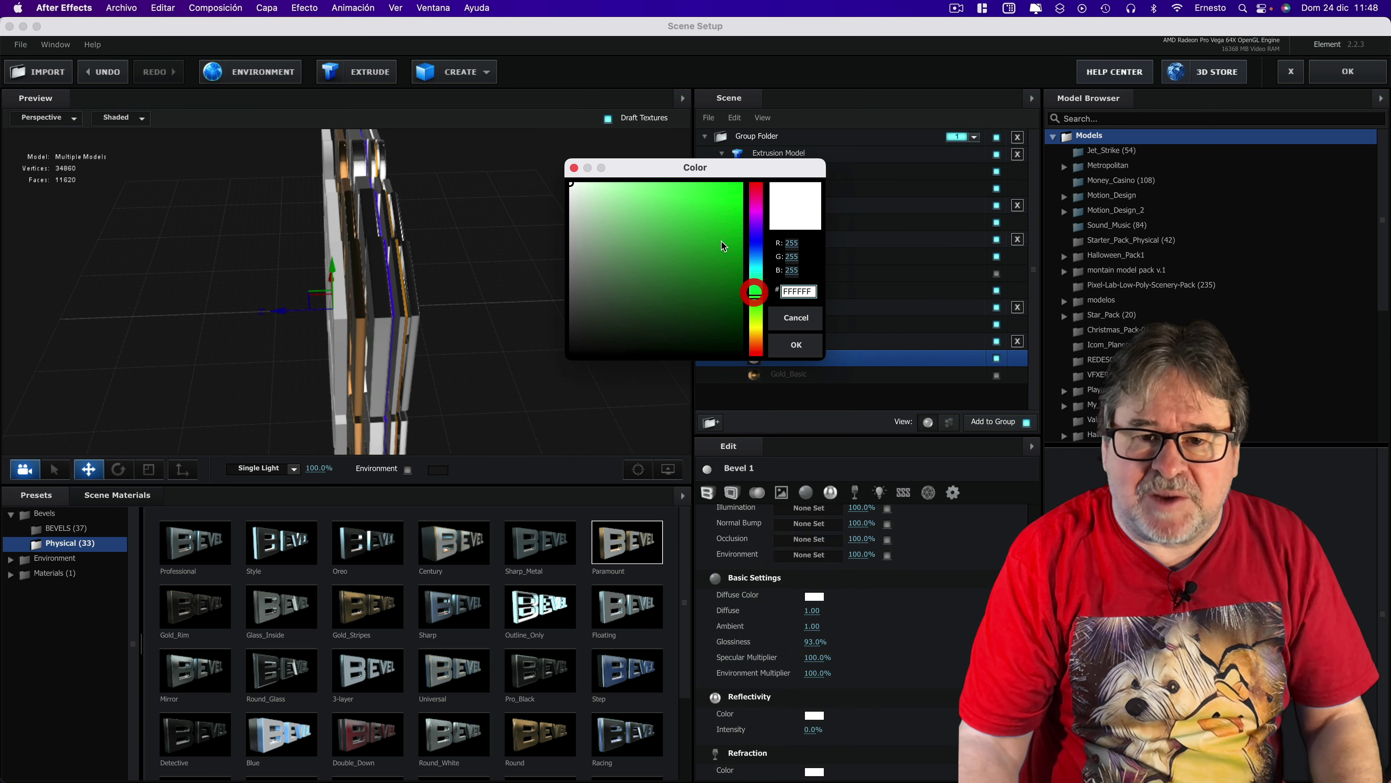
pyautogui.click(741, 183)
pyautogui.click(779, 347)
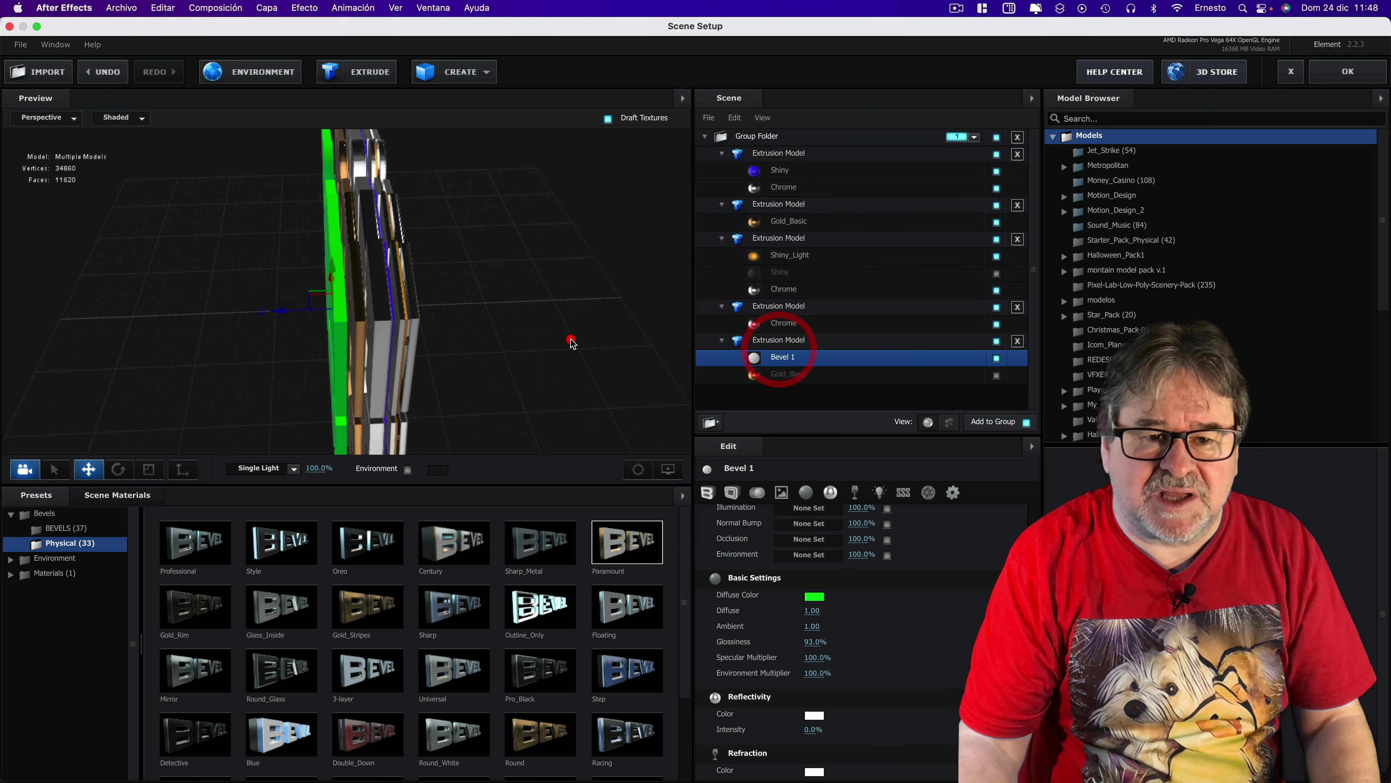
pyautogui.moveTo(564, 339); pyautogui.dragTo(606, 336)
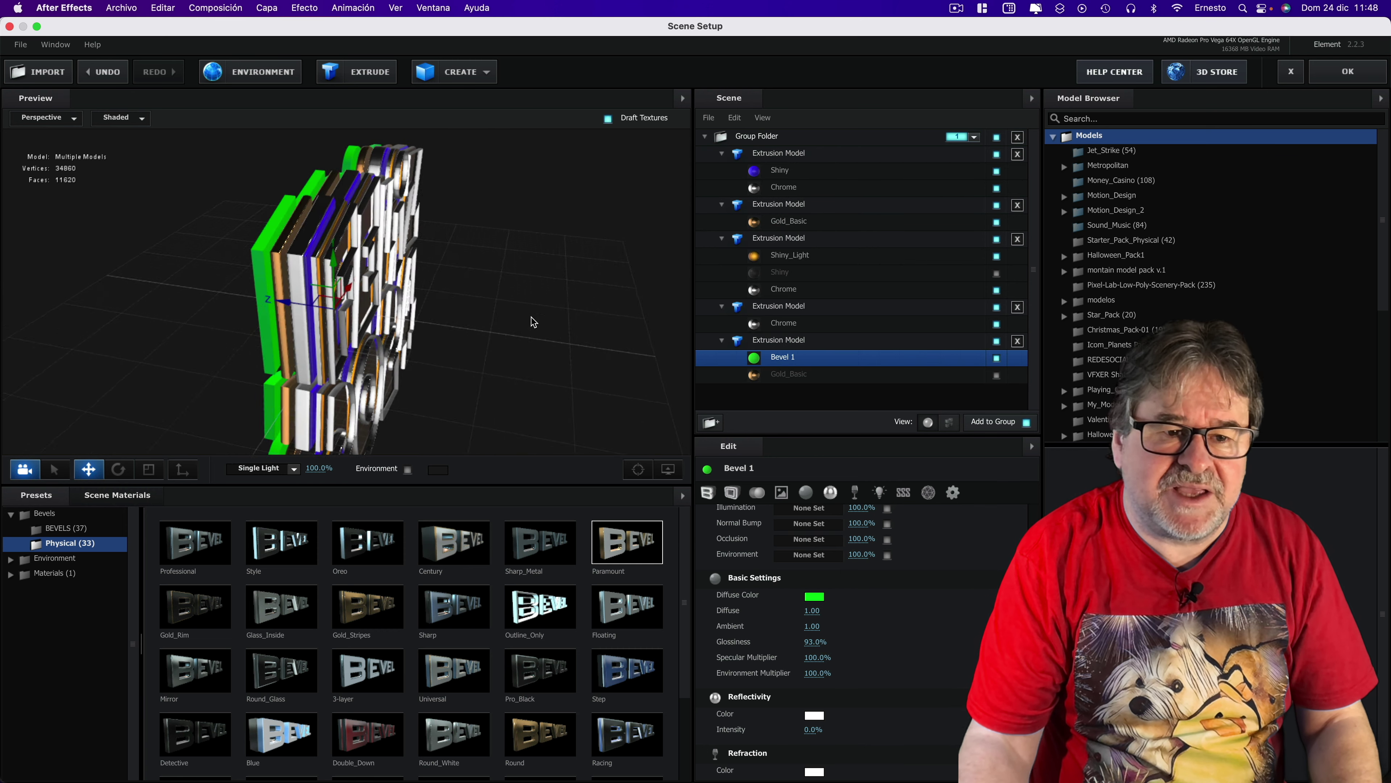
# - Reduce Bevel 1's extrude to 0.37 and orbit to a close frontal view of the text
pyautogui.scroll(5, 832, 562)
pyautogui.scroll(5, 816, 548)
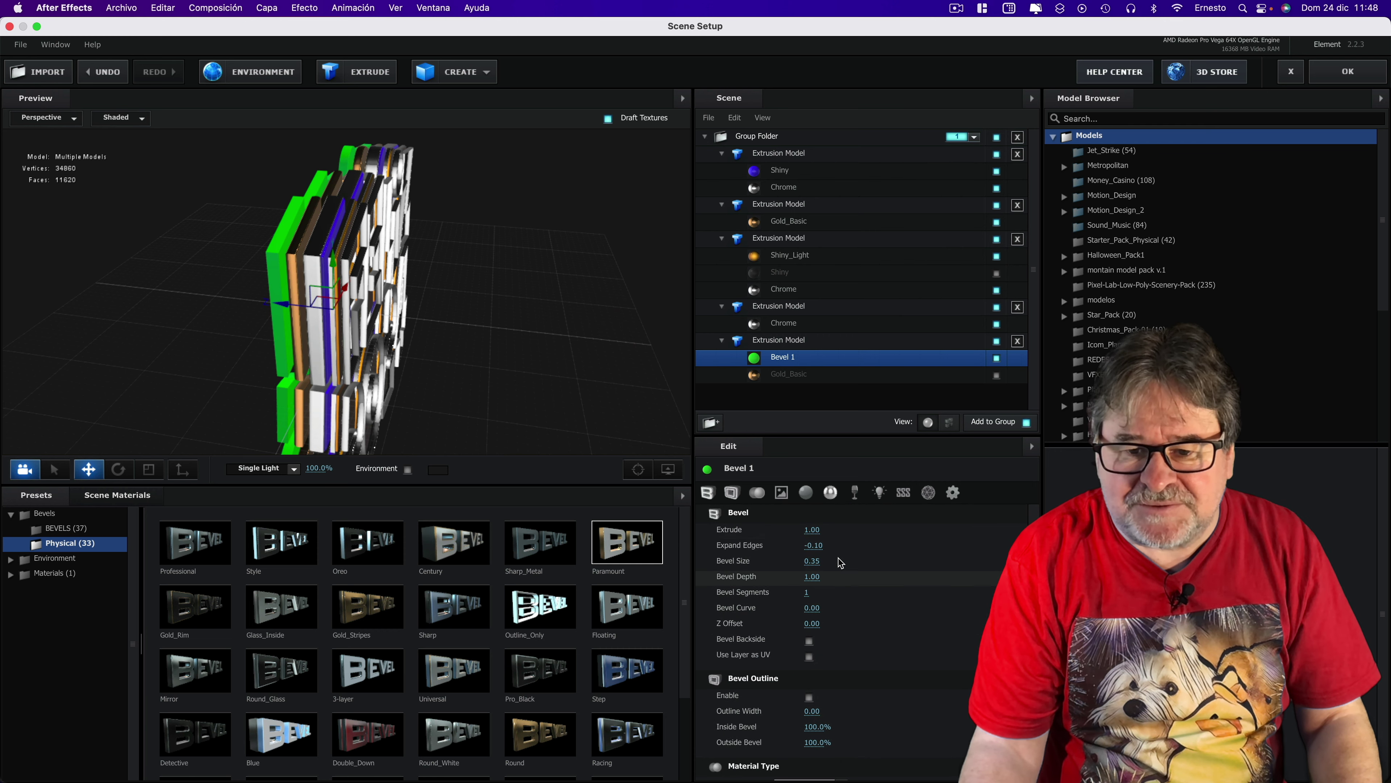
pyautogui.scroll(5, 809, 529)
pyautogui.moveTo(790, 530); pyautogui.dragTo(777, 530)
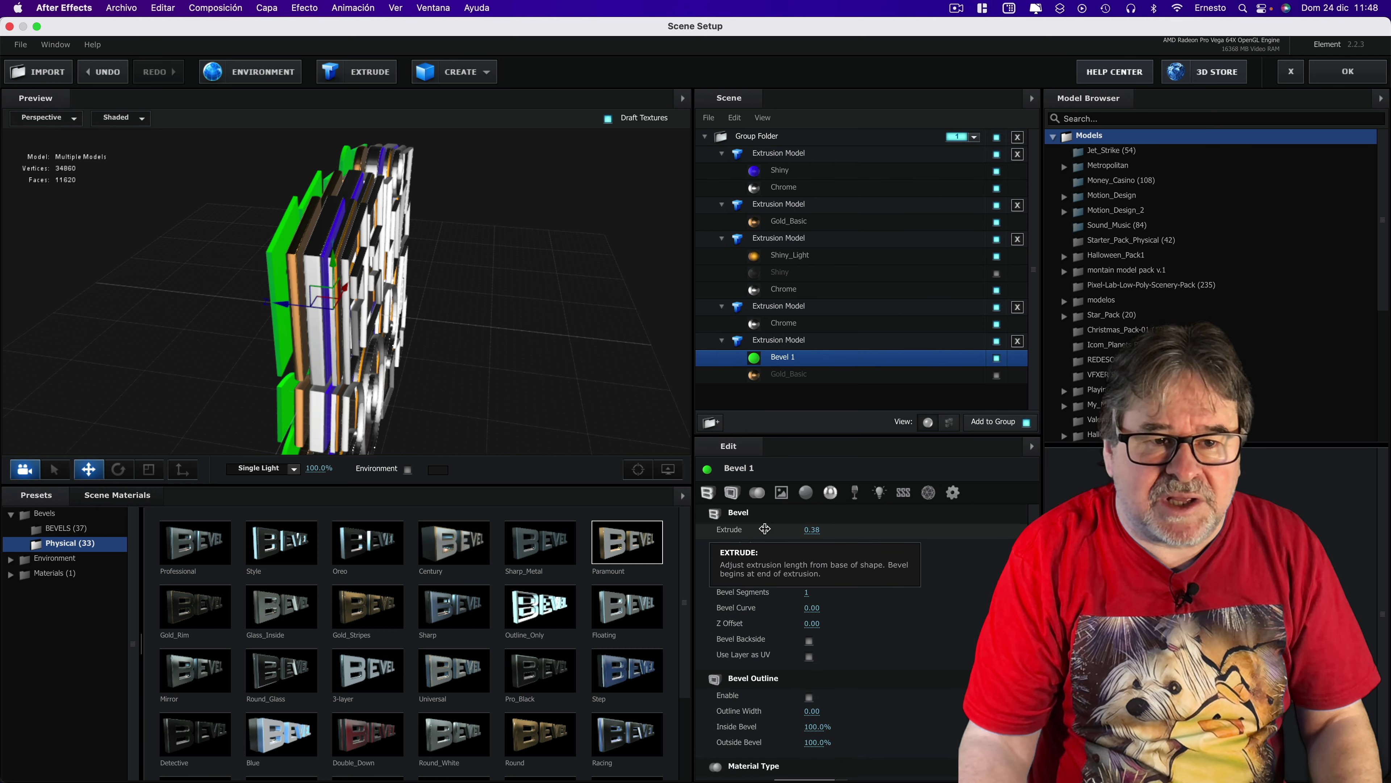
pyautogui.moveTo(764, 529); pyautogui.dragTo(766, 527)
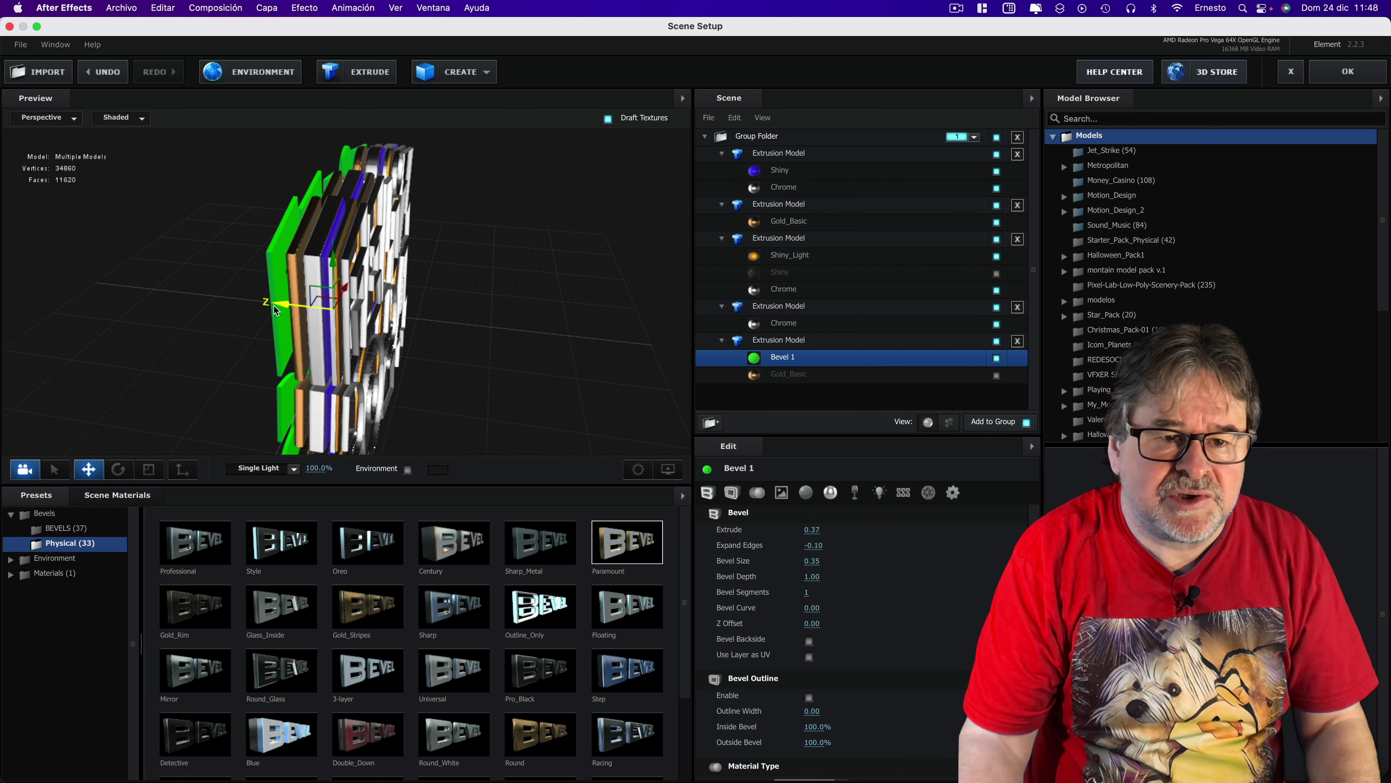
pyautogui.moveTo(274, 306)
pyautogui.mouseDown()
pyautogui.moveTo(549, 312)
pyautogui.moveTo(364, 370)
pyautogui.mouseUp()
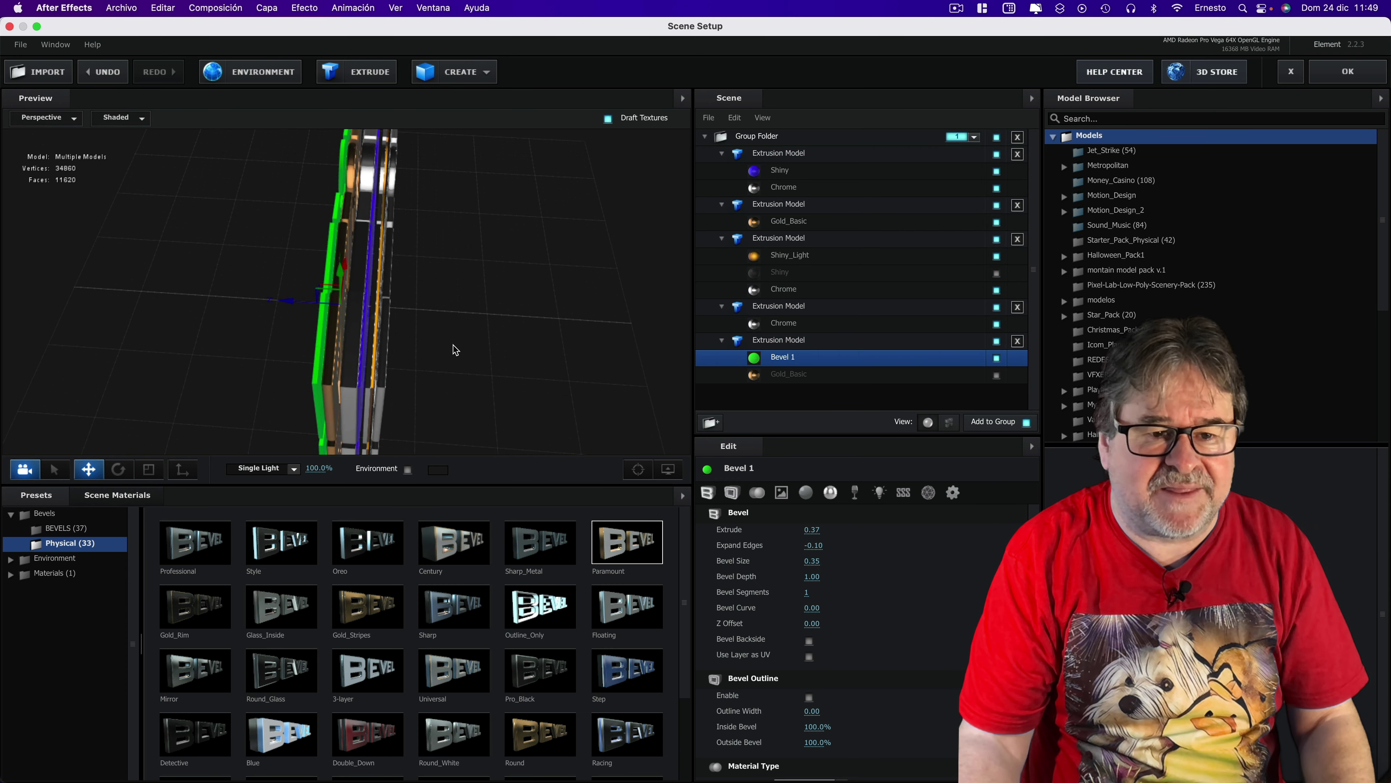
pyautogui.moveTo(453, 345)
pyautogui.mouseDown()
pyautogui.moveTo(406, 265)
pyautogui.moveTo(693, 269)
pyautogui.moveTo(562, 385)
pyautogui.moveTo(566, 292)
pyautogui.moveTo(621, 361)
pyautogui.mouseUp()
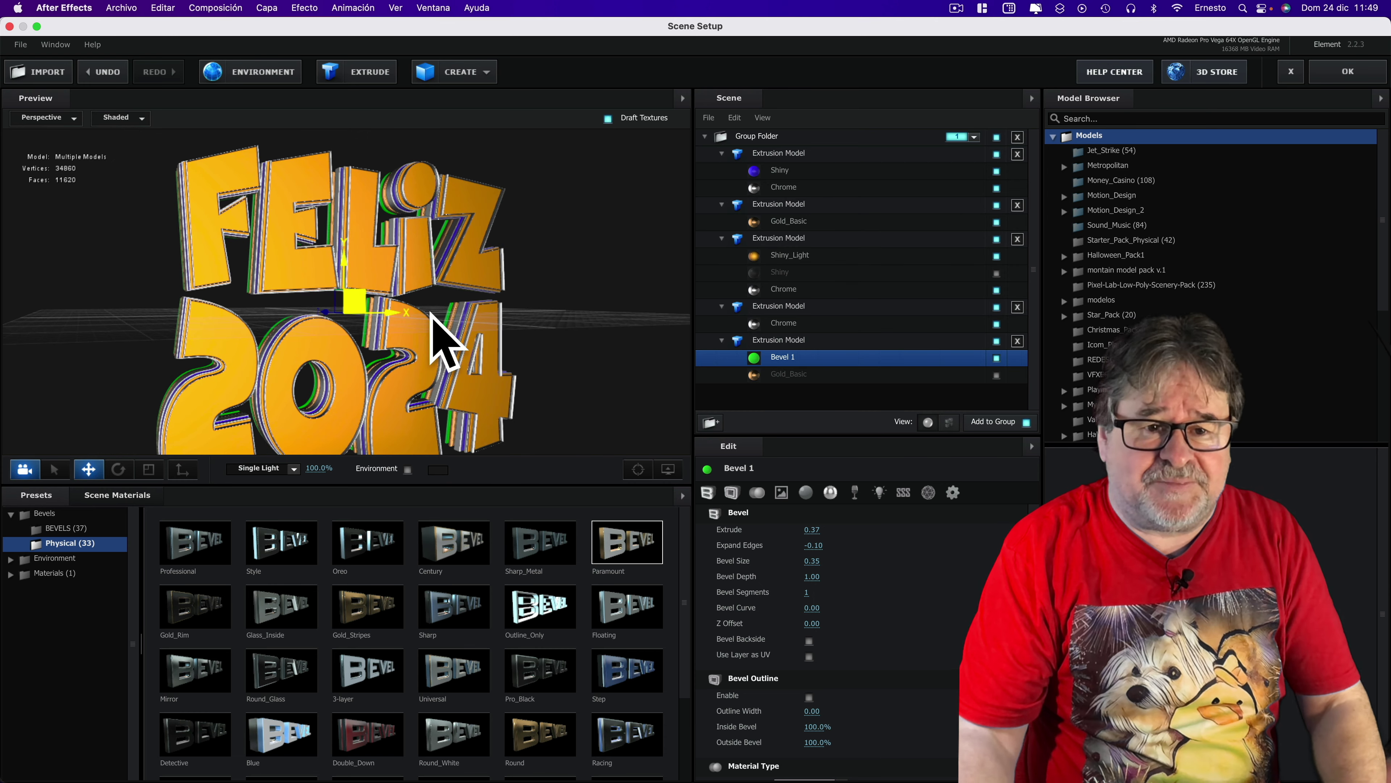
pyautogui.moveTo(430, 312)
pyautogui.mouseDown()
pyautogui.moveTo(591, 344)
pyautogui.moveTo(596, 371)
pyautogui.mouseUp()
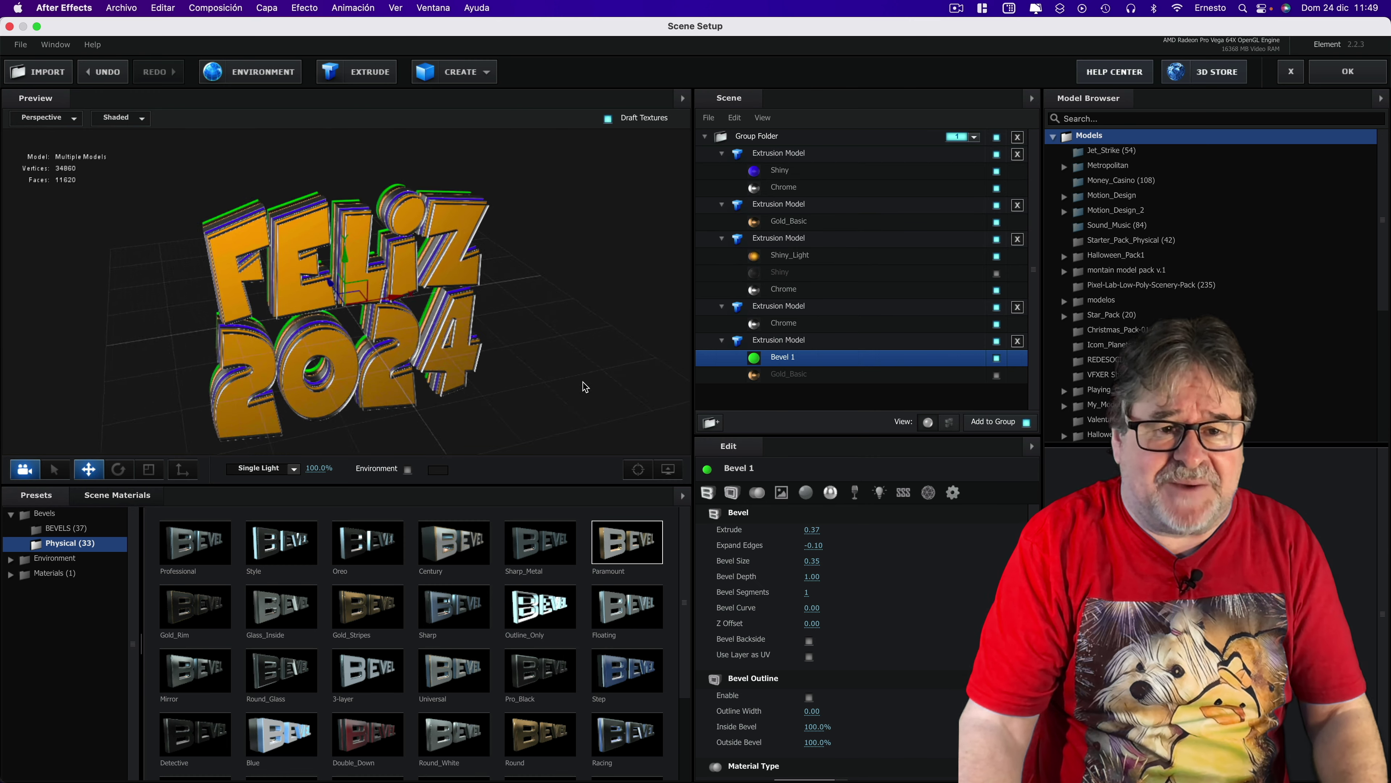
# - Duplicate Group Folder into Group Folder Copy and assign the original Group Folder to group 2
pyautogui.click(705, 137)
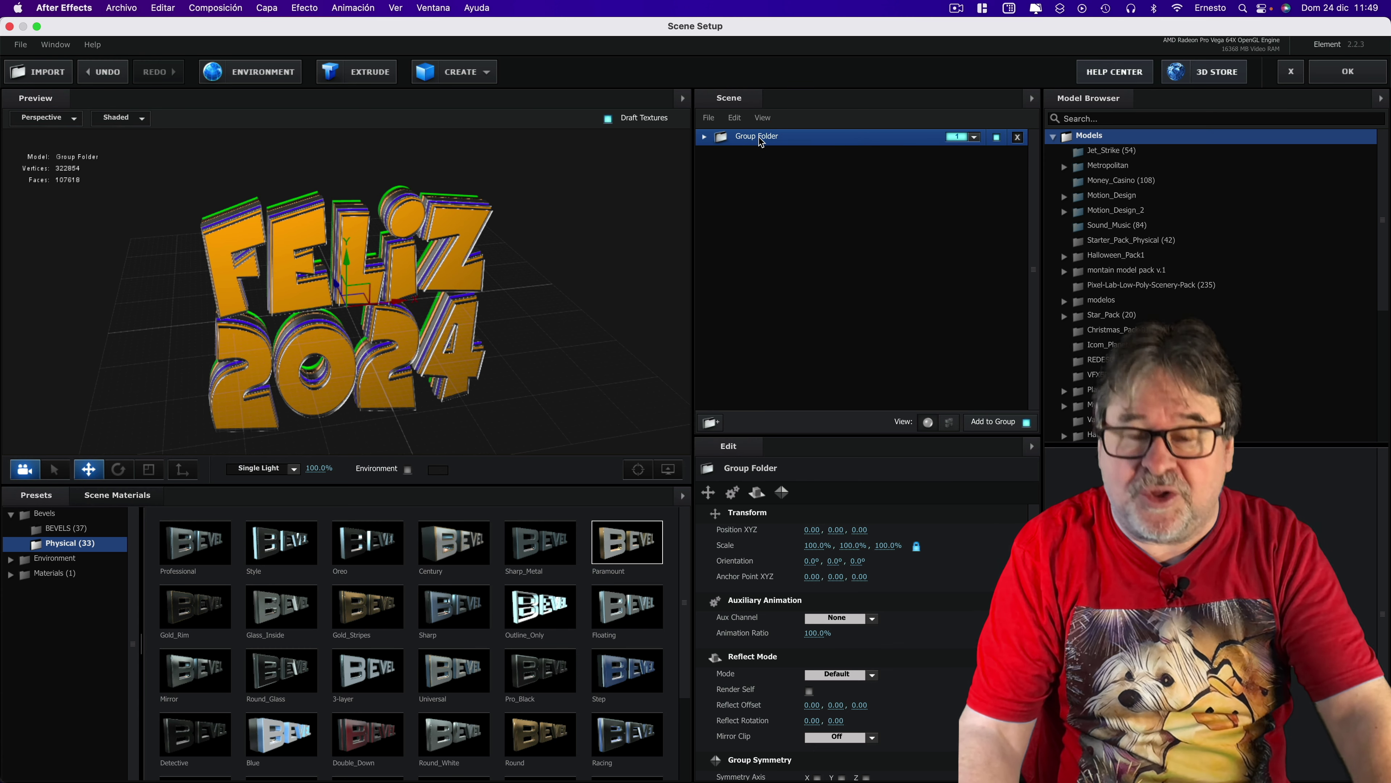
pyautogui.press('super+d')
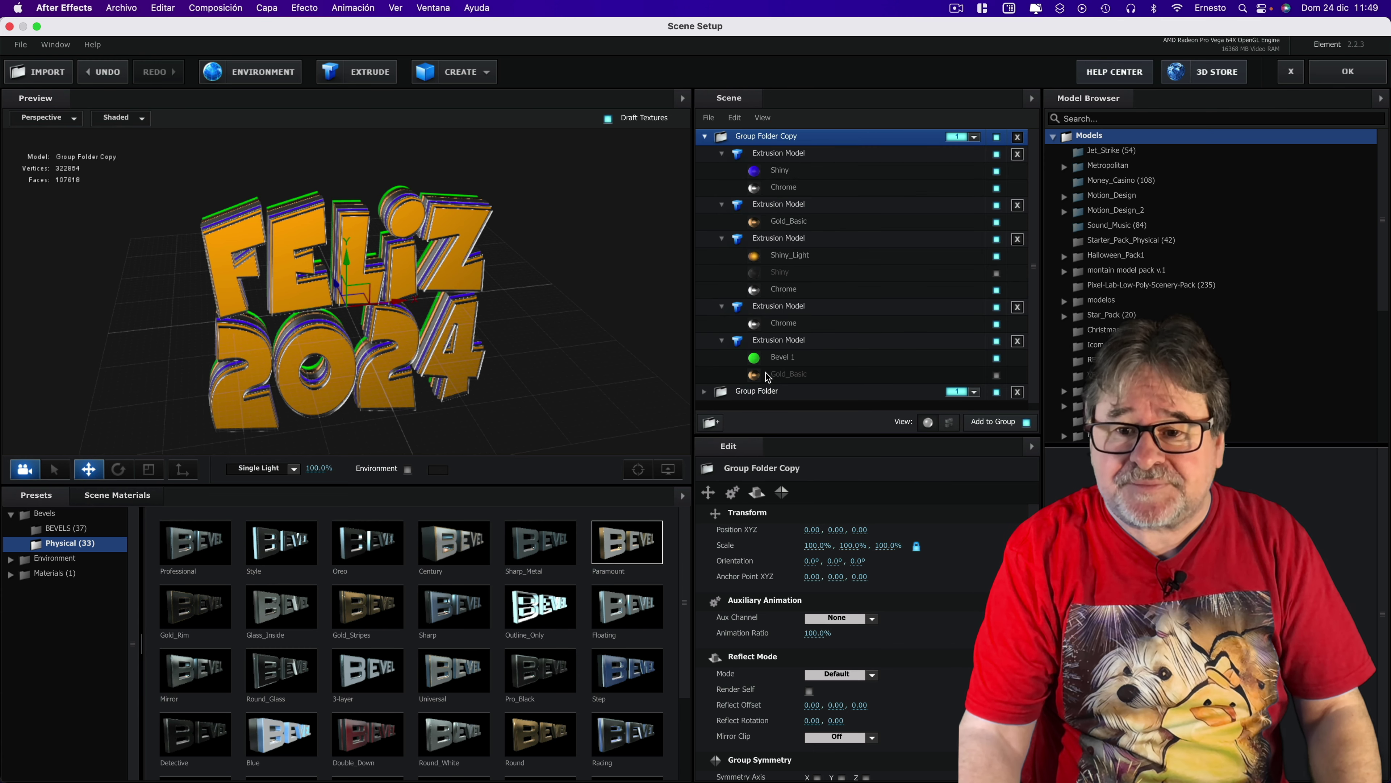
pyautogui.click(706, 137)
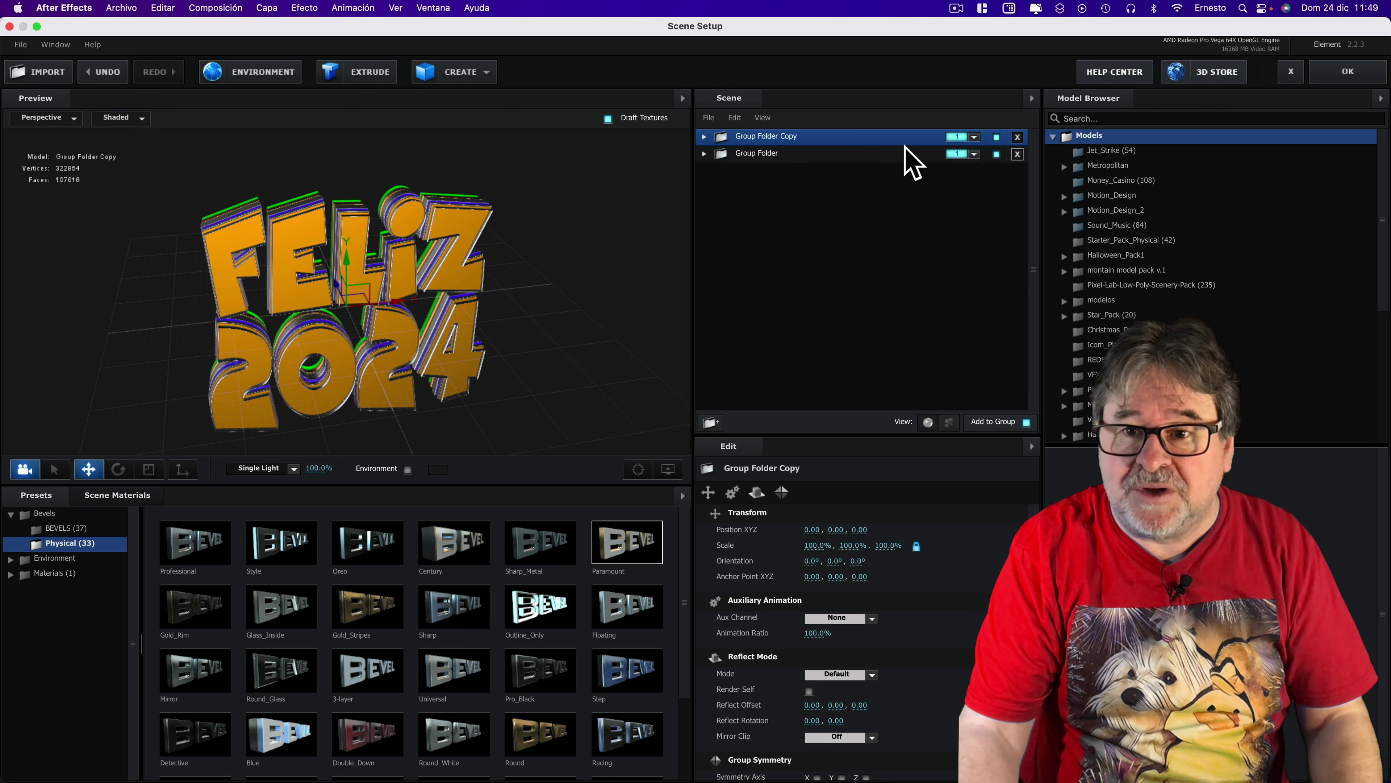
pyautogui.click(974, 155)
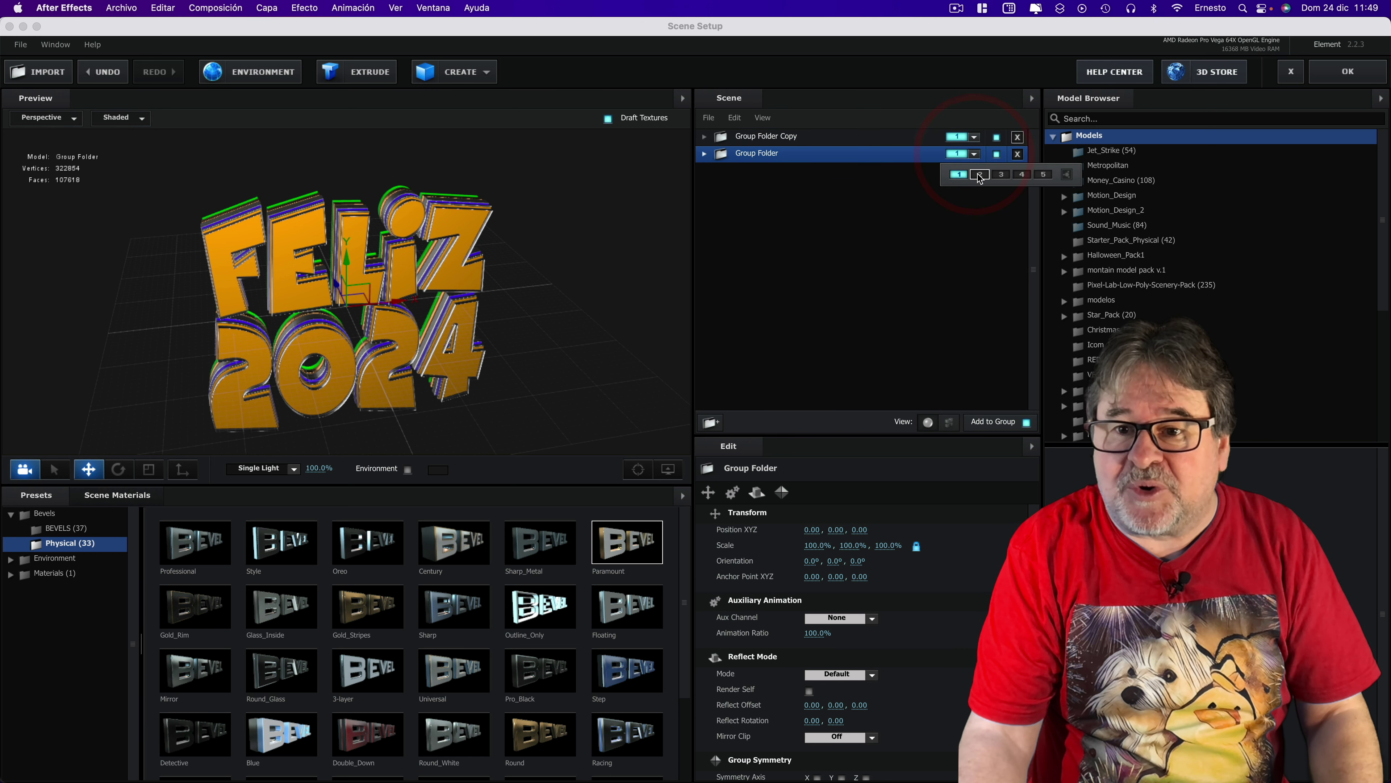
pyautogui.click(980, 174)
pyautogui.click(705, 154)
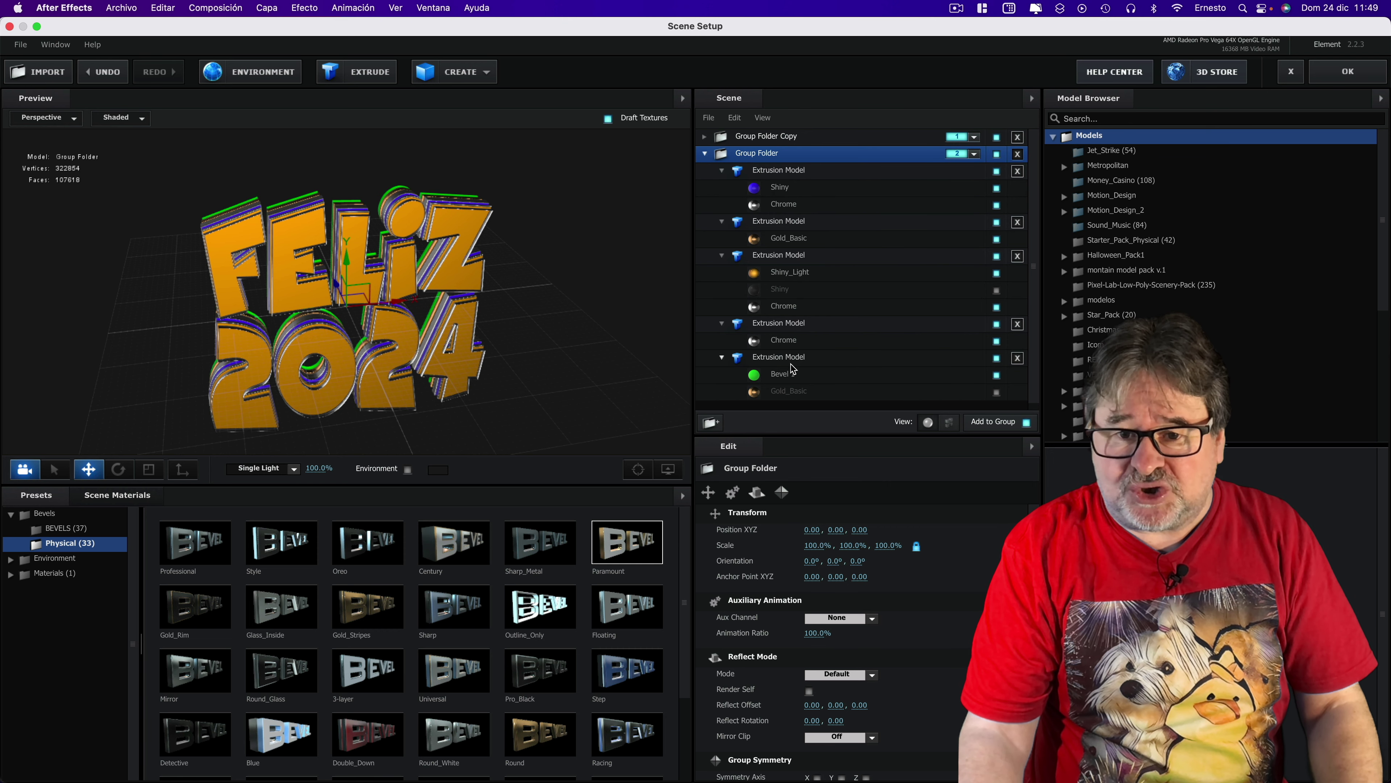
pyautogui.click(136, 496)
# - Remove the unused materials from the scene materials
pyautogui.rightClick(378, 690)
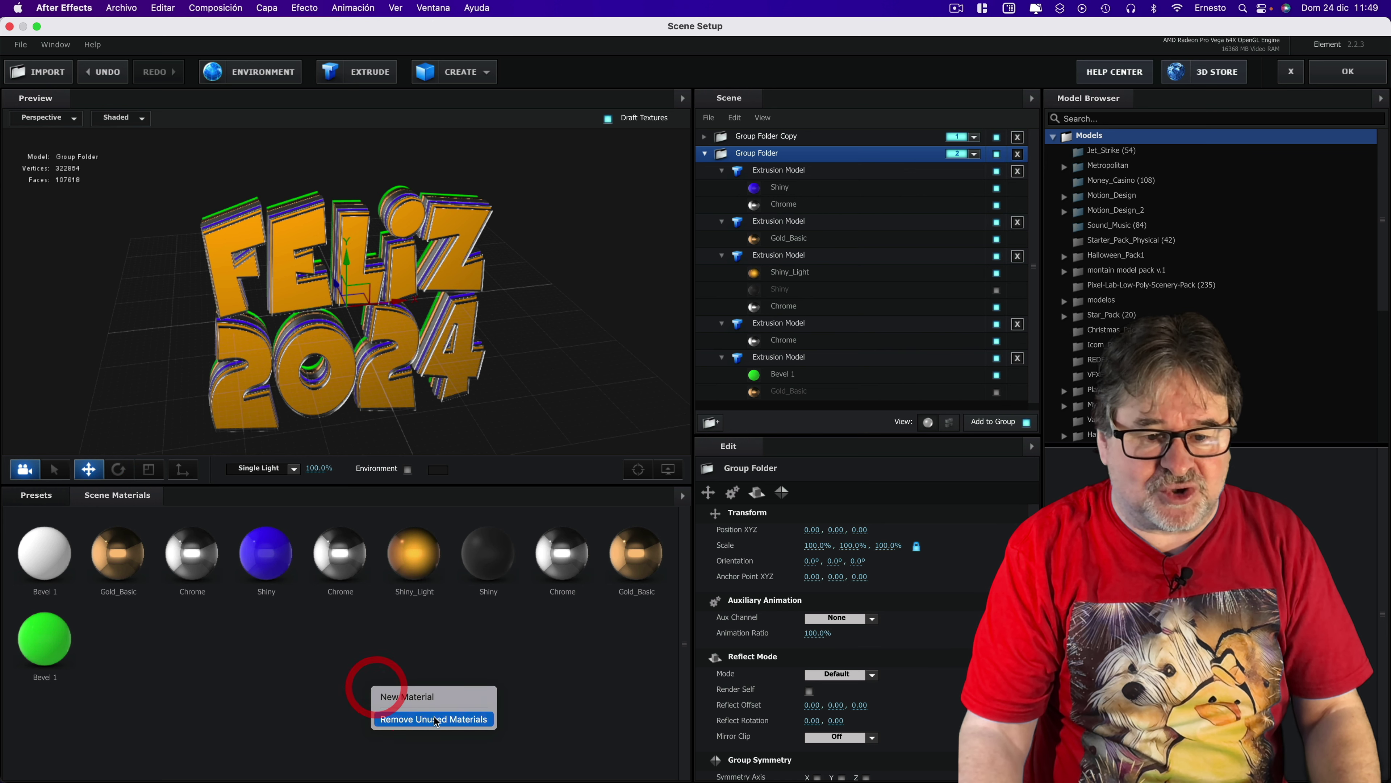
pyautogui.click(395, 716)
pyautogui.click(427, 719)
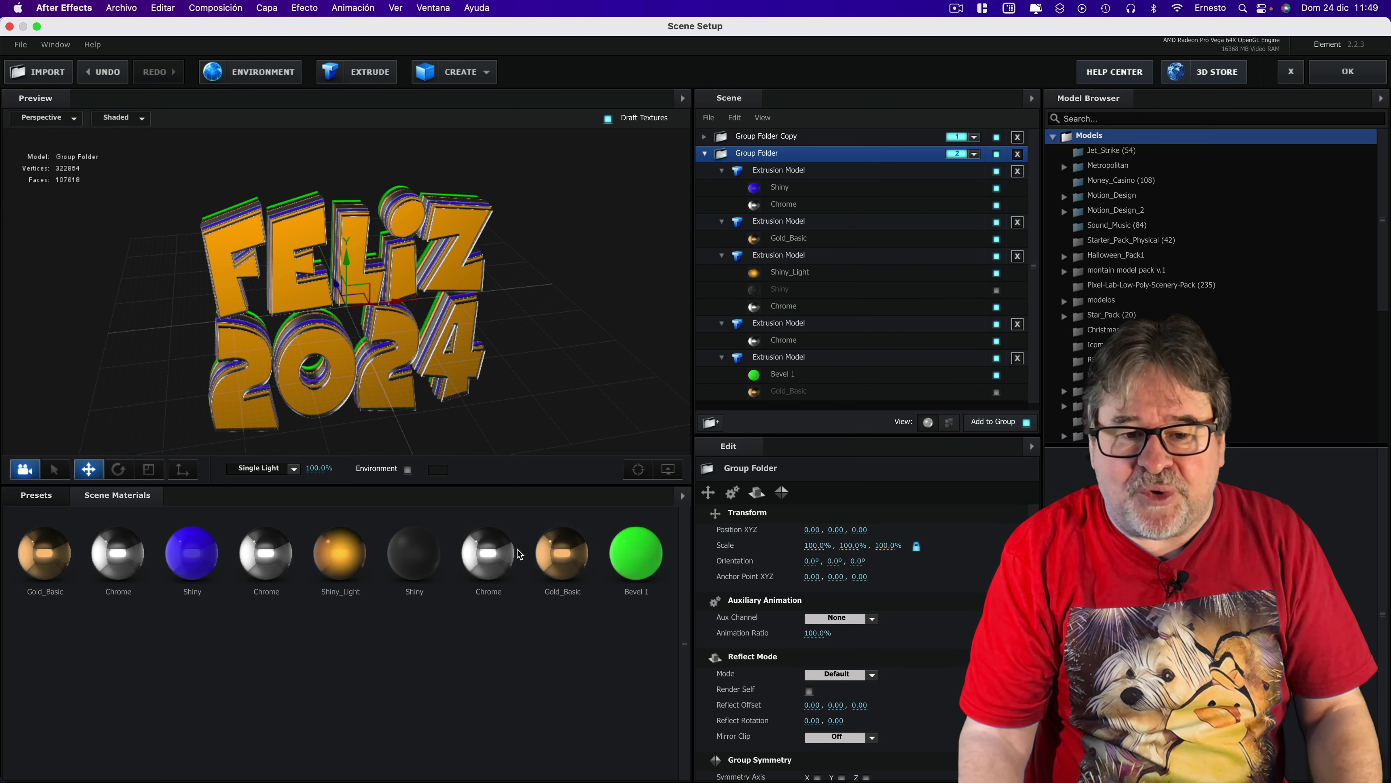
# - Replace the Bevel 1, Shiny_Light and Shiny materials with Gold_Basic
pyautogui.moveTo(489, 555)
pyautogui.mouseDown()
pyautogui.moveTo(812, 373)
pyautogui.moveTo(790, 378)
pyautogui.mouseUp()
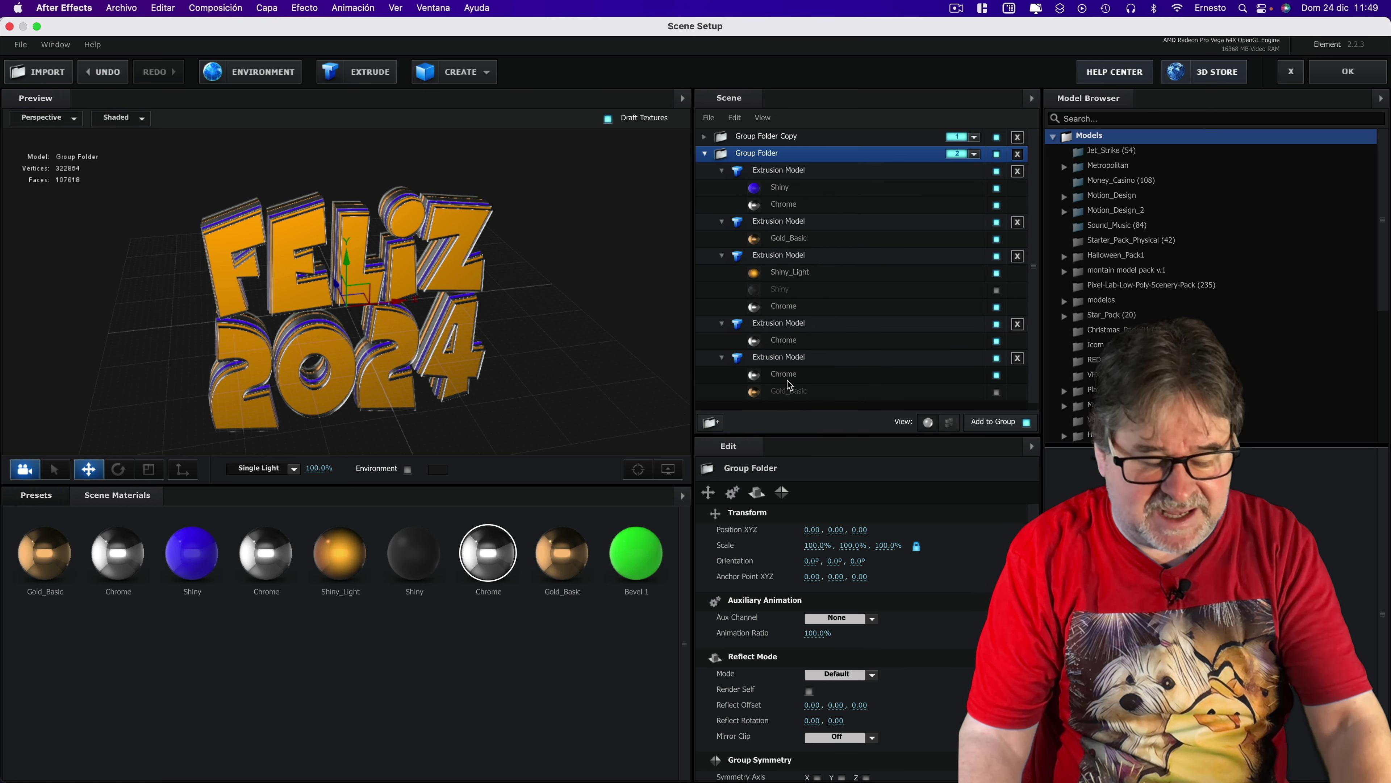
pyautogui.press('super+z')
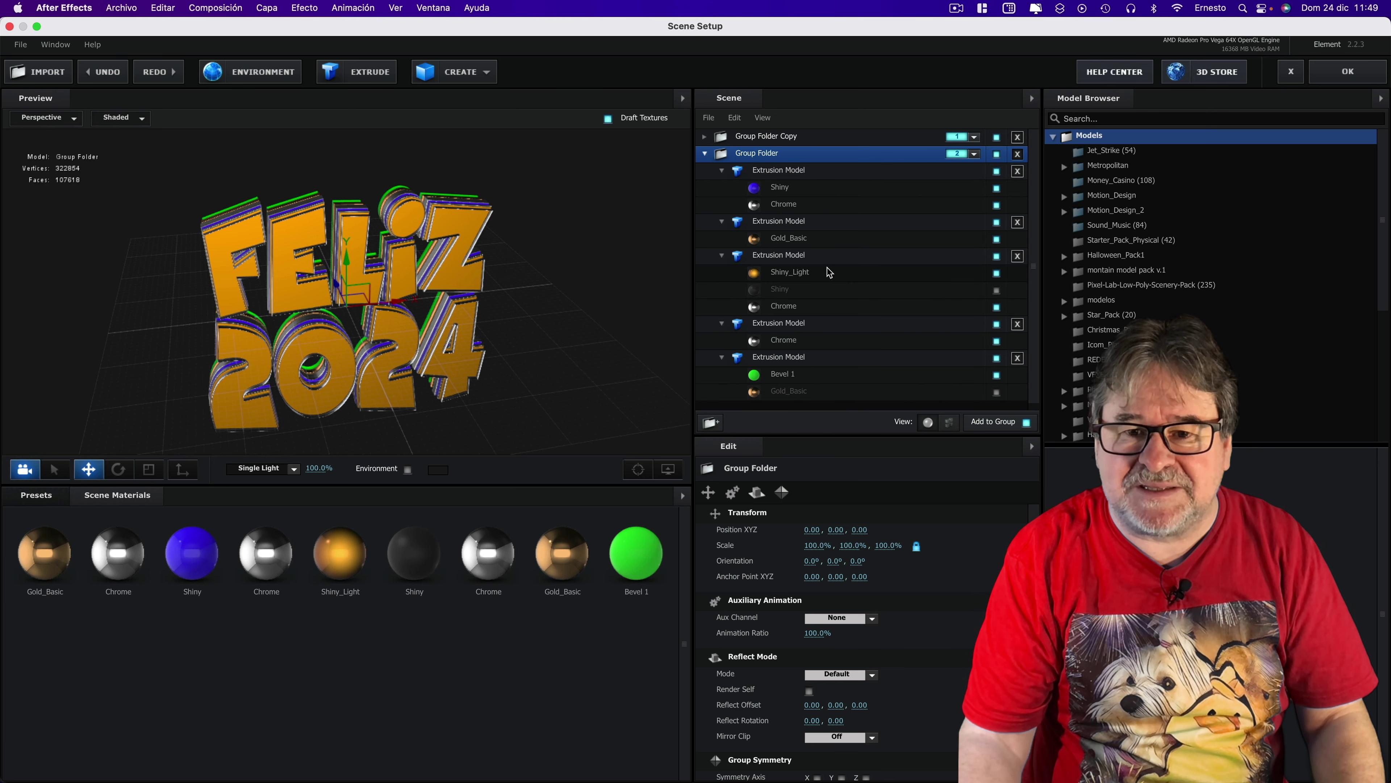
pyautogui.click(995, 223)
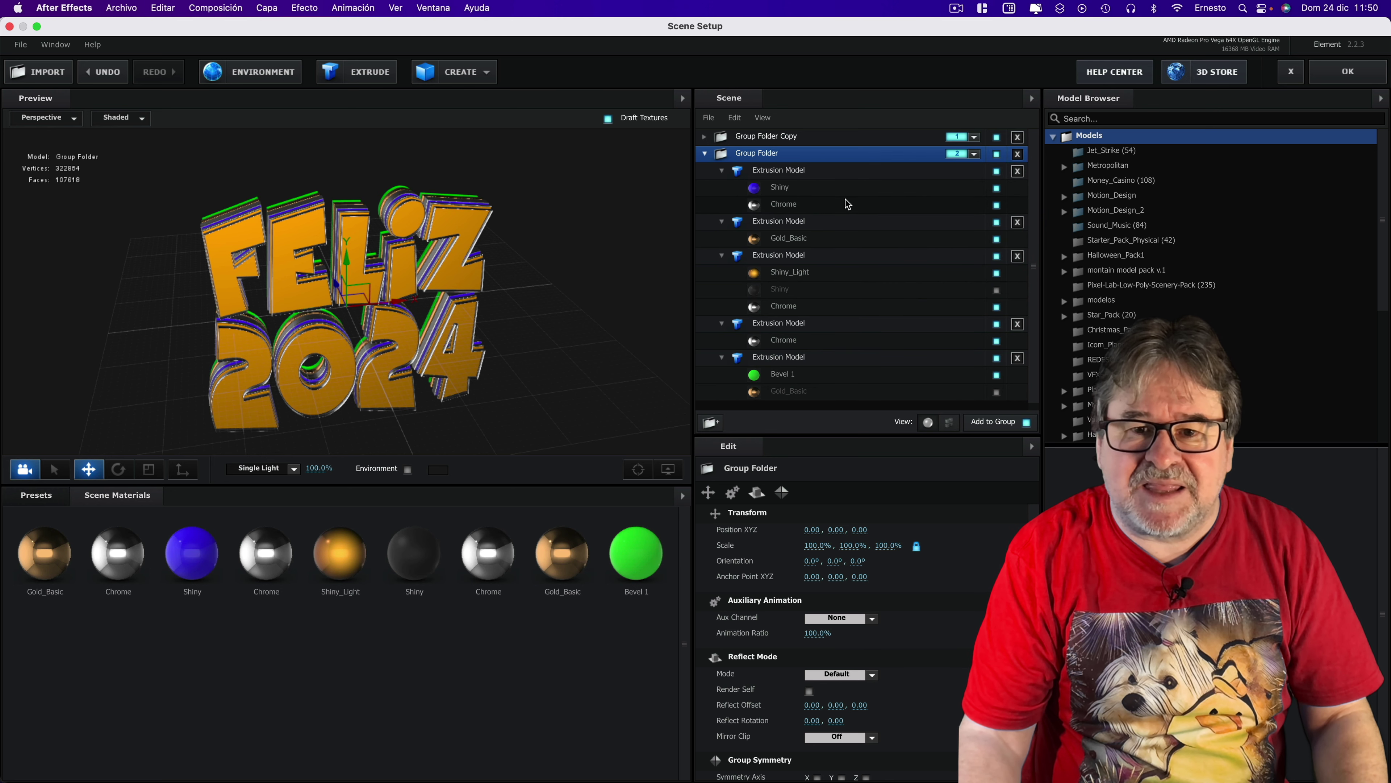
pyautogui.click(995, 328)
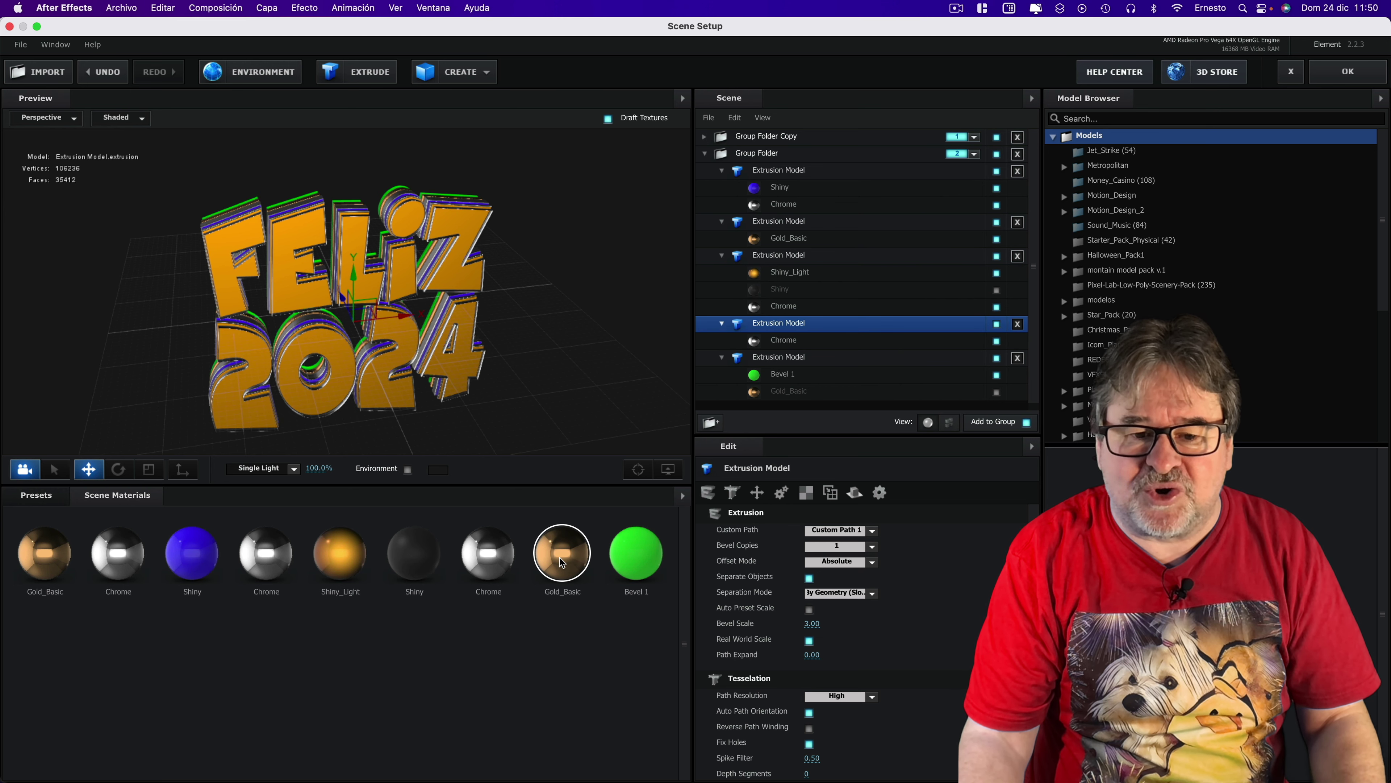
pyautogui.moveTo(562, 562)
pyautogui.mouseDown()
pyautogui.moveTo(785, 370)
pyautogui.moveTo(774, 312)
pyautogui.mouseUp()
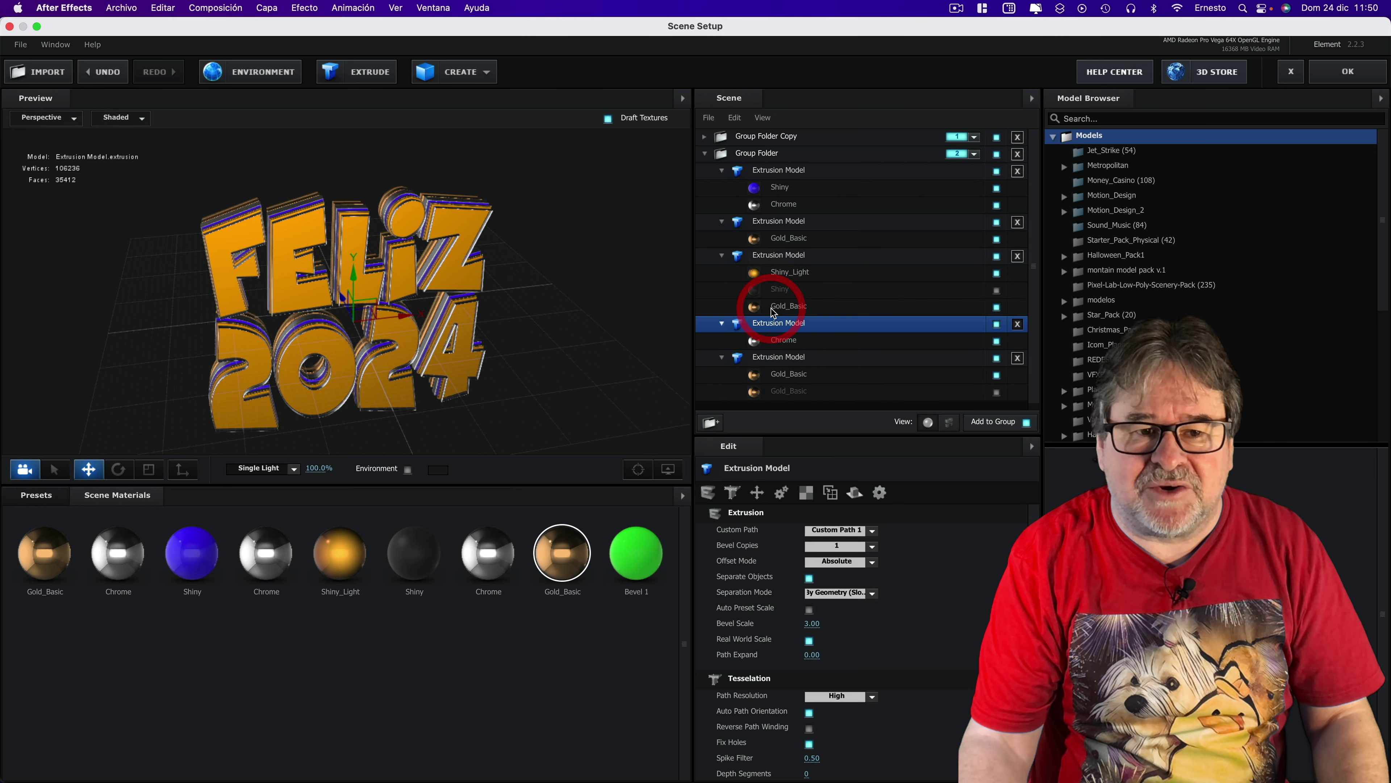
pyautogui.moveTo(553, 562); pyautogui.dragTo(783, 273)
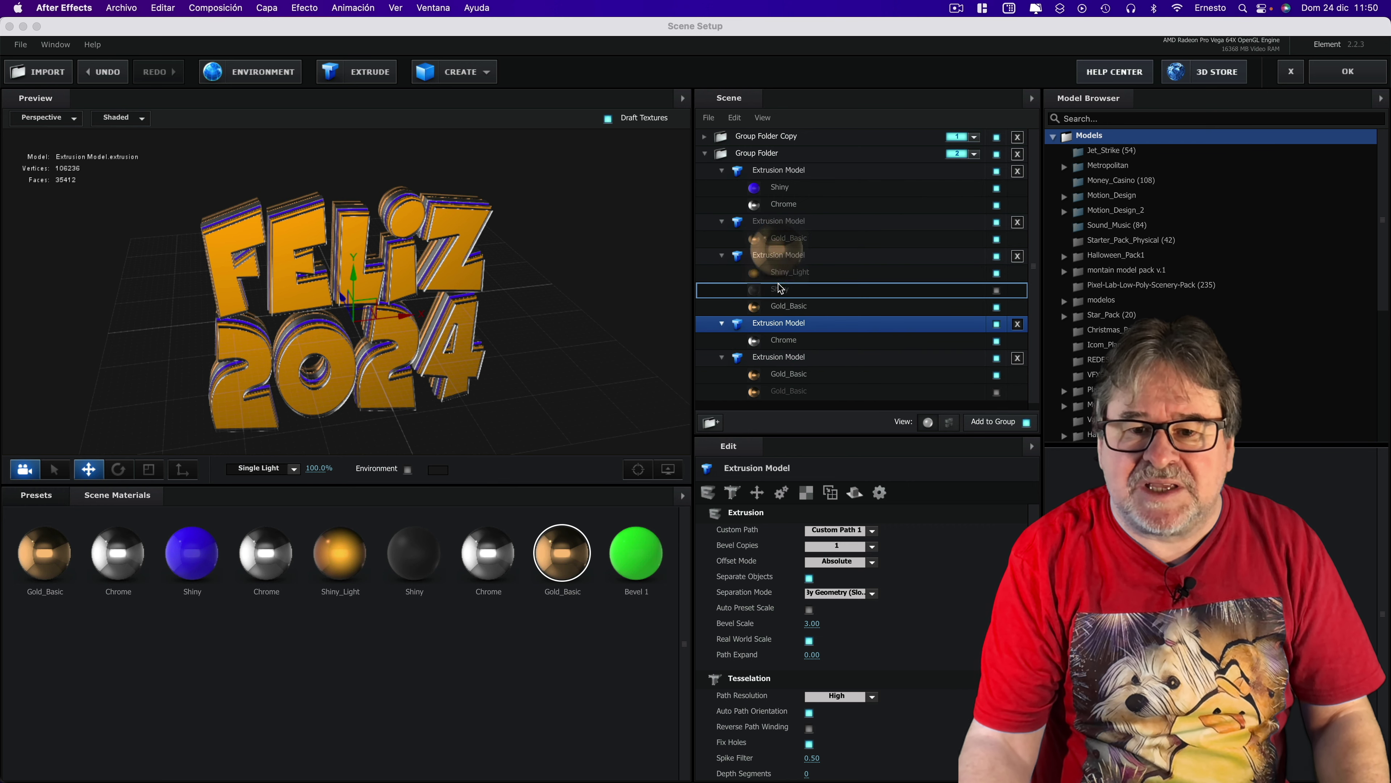
pyautogui.moveTo(559, 549); pyautogui.dragTo(781, 194)
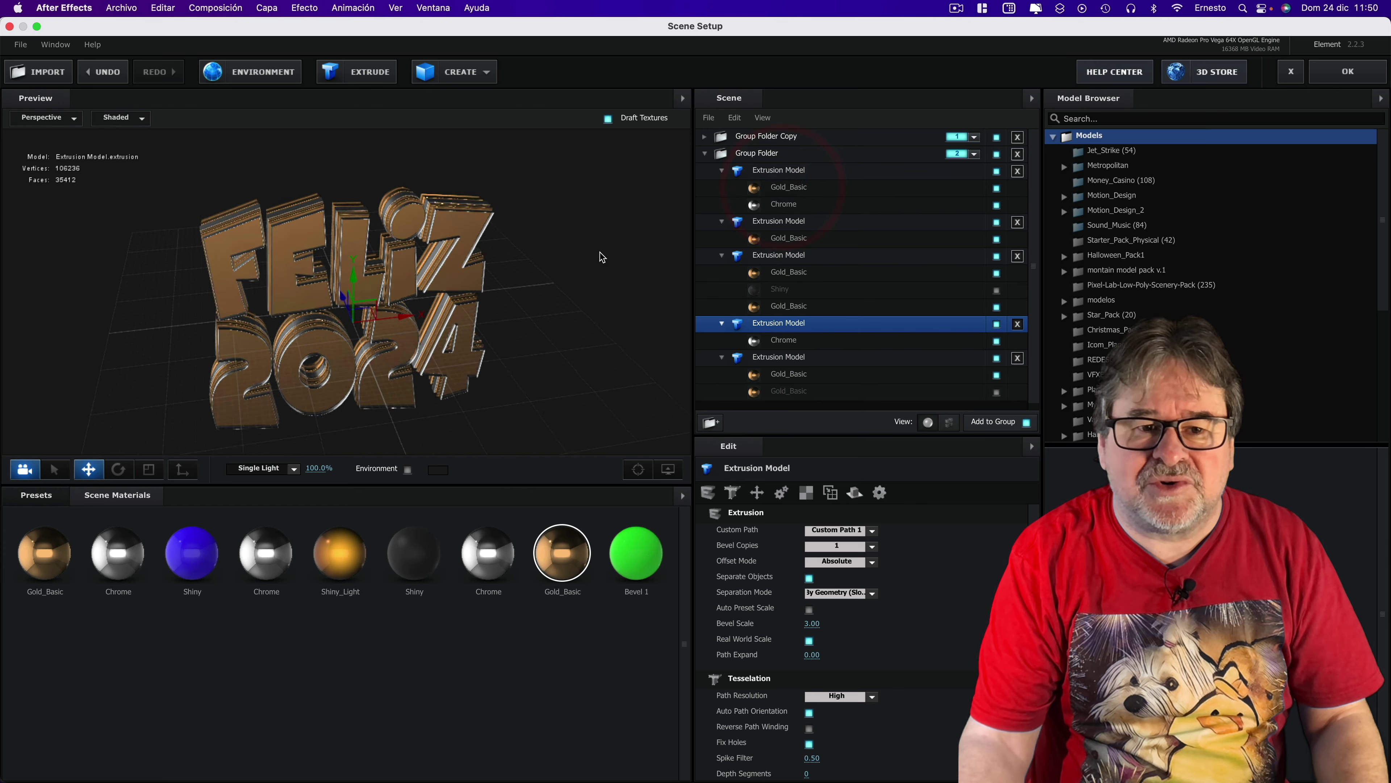
# - Check the gold letters from new angles, collapse Group Folder and apply the Scene Setup
pyautogui.moveTo(602, 247); pyautogui.dragTo(655, 299)
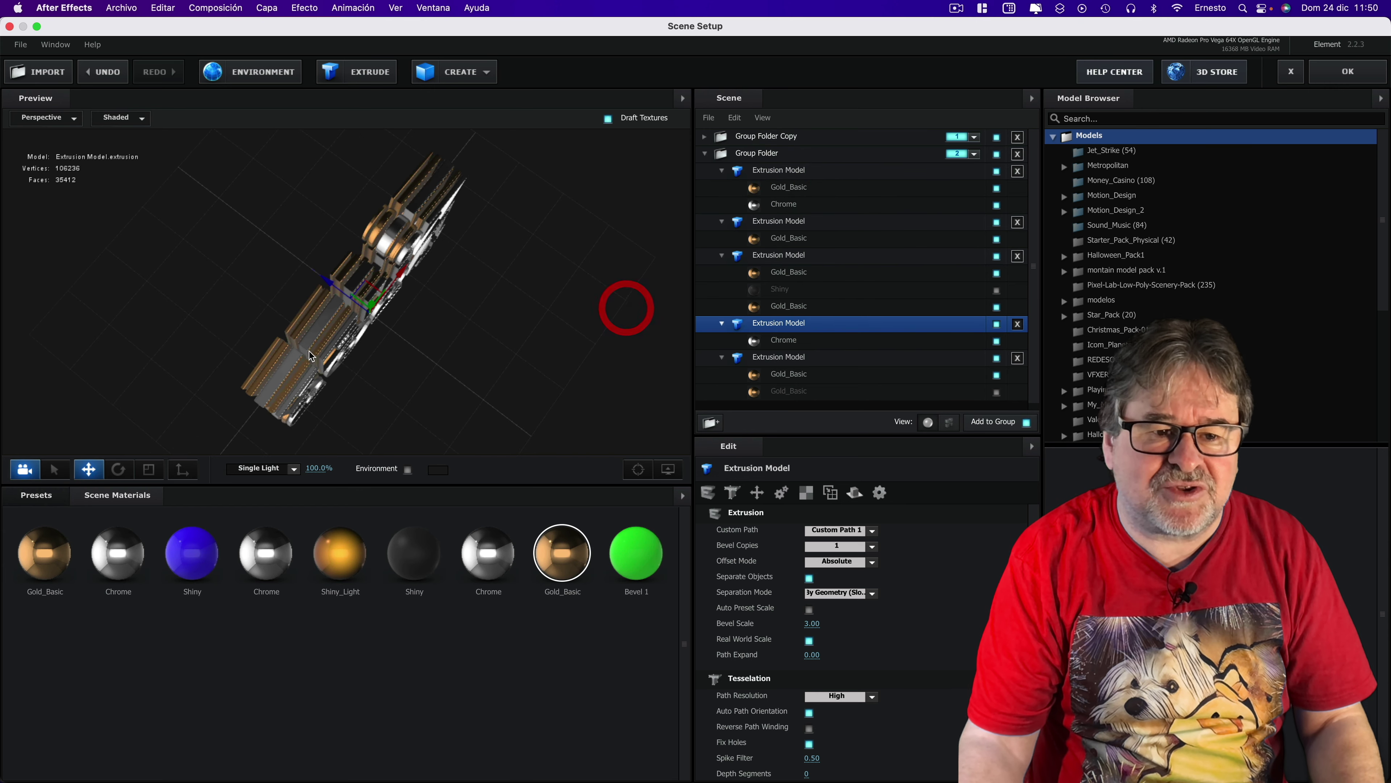
pyautogui.moveTo(307, 353)
pyautogui.mouseDown()
pyautogui.moveTo(465, 384)
pyautogui.moveTo(455, 280)
pyautogui.mouseUp()
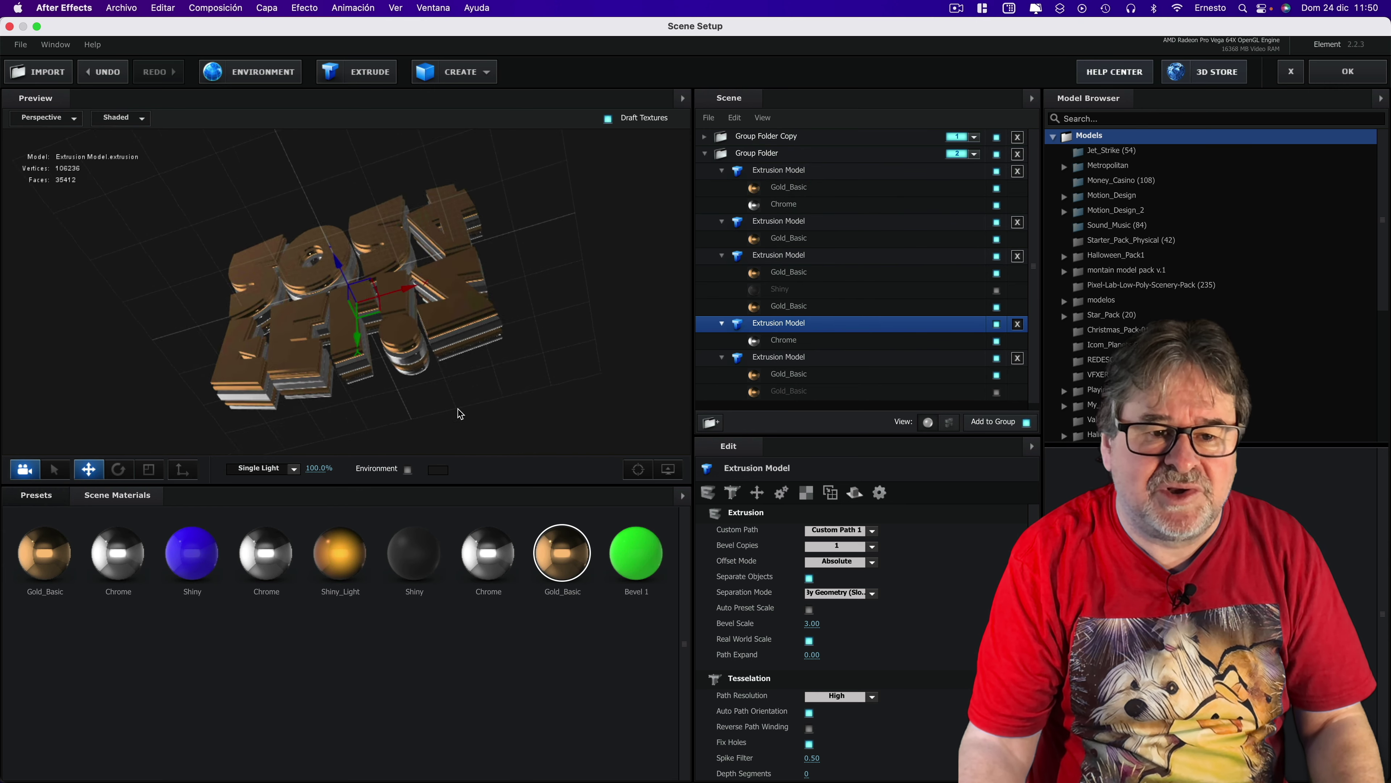
pyautogui.click(634, 274)
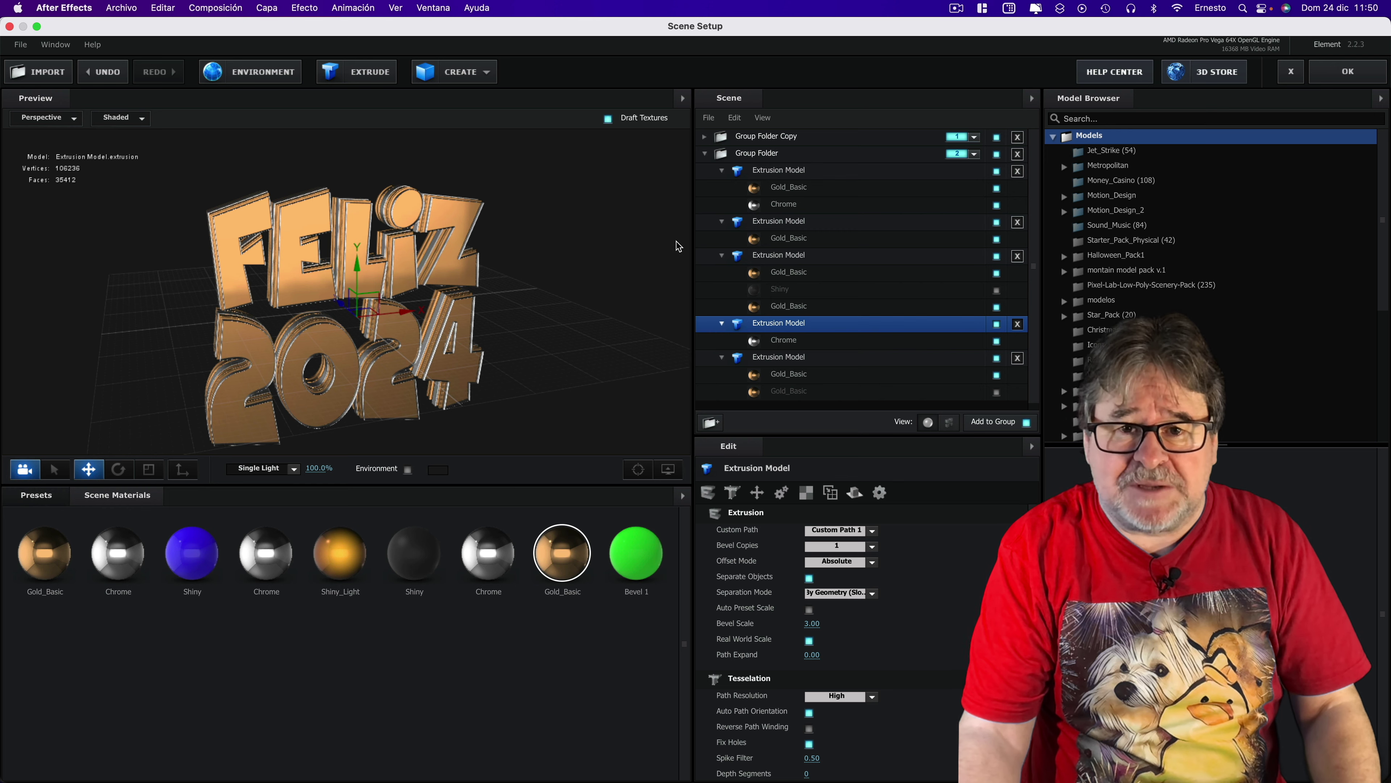
pyautogui.click(771, 140)
pyautogui.moveTo(494, 236)
pyautogui.mouseDown()
pyautogui.moveTo(676, 267)
pyautogui.moveTo(536, 232)
pyautogui.mouseUp()
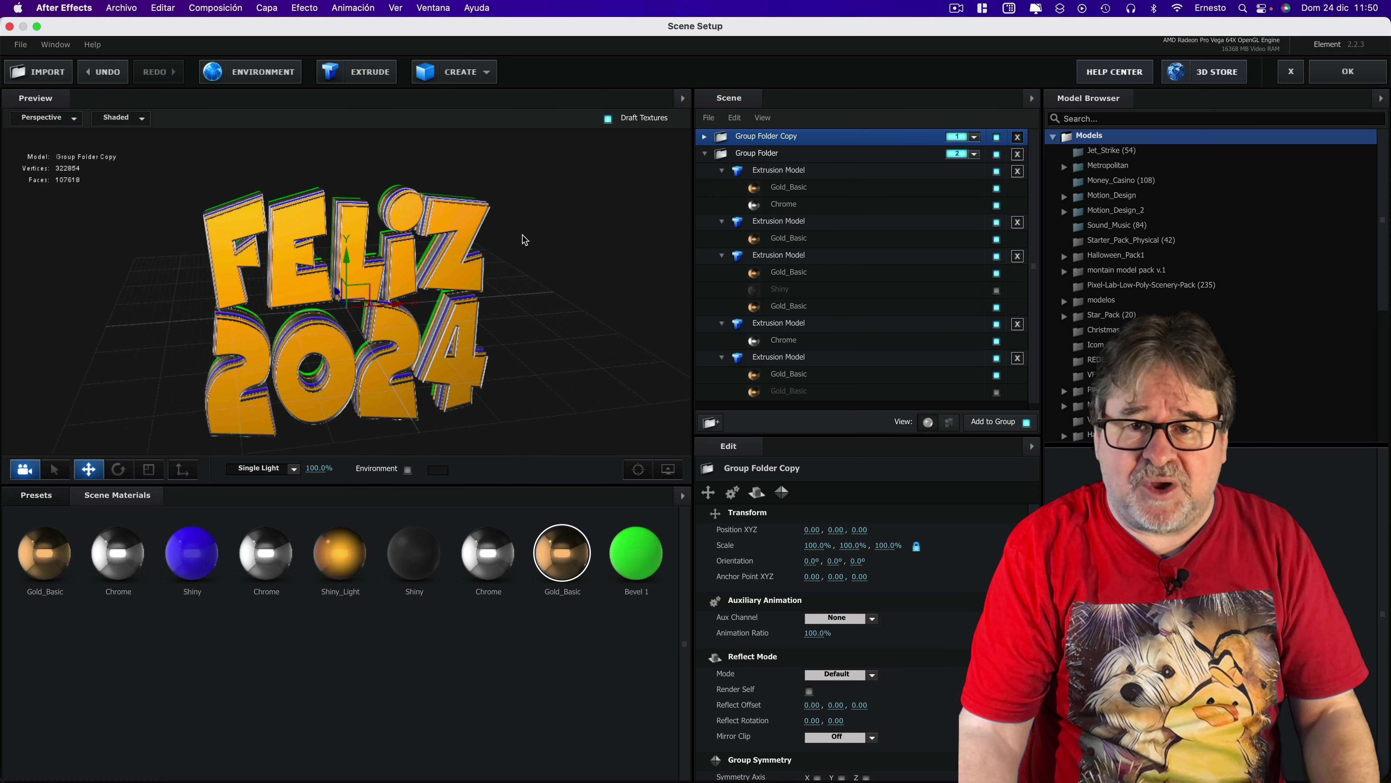
pyautogui.click(704, 153)
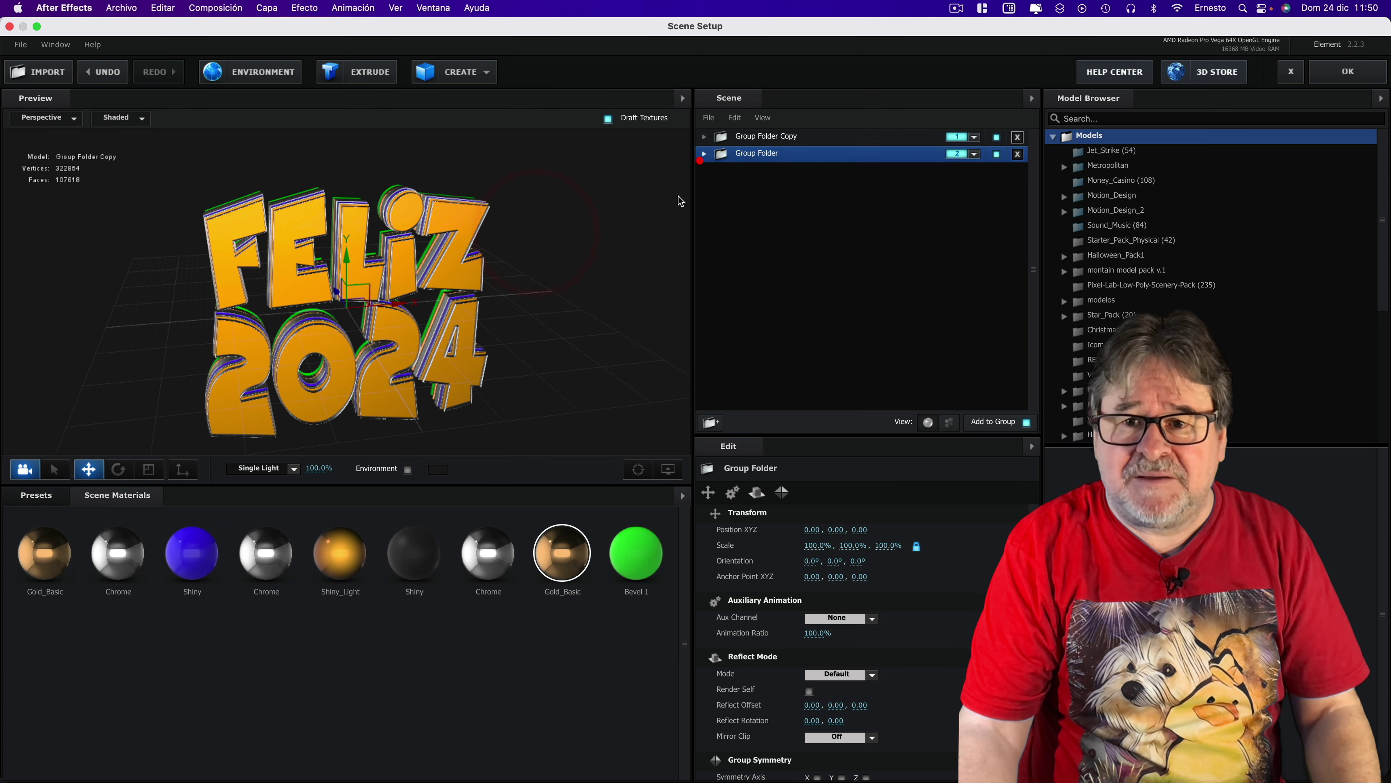
pyautogui.click(563, 279)
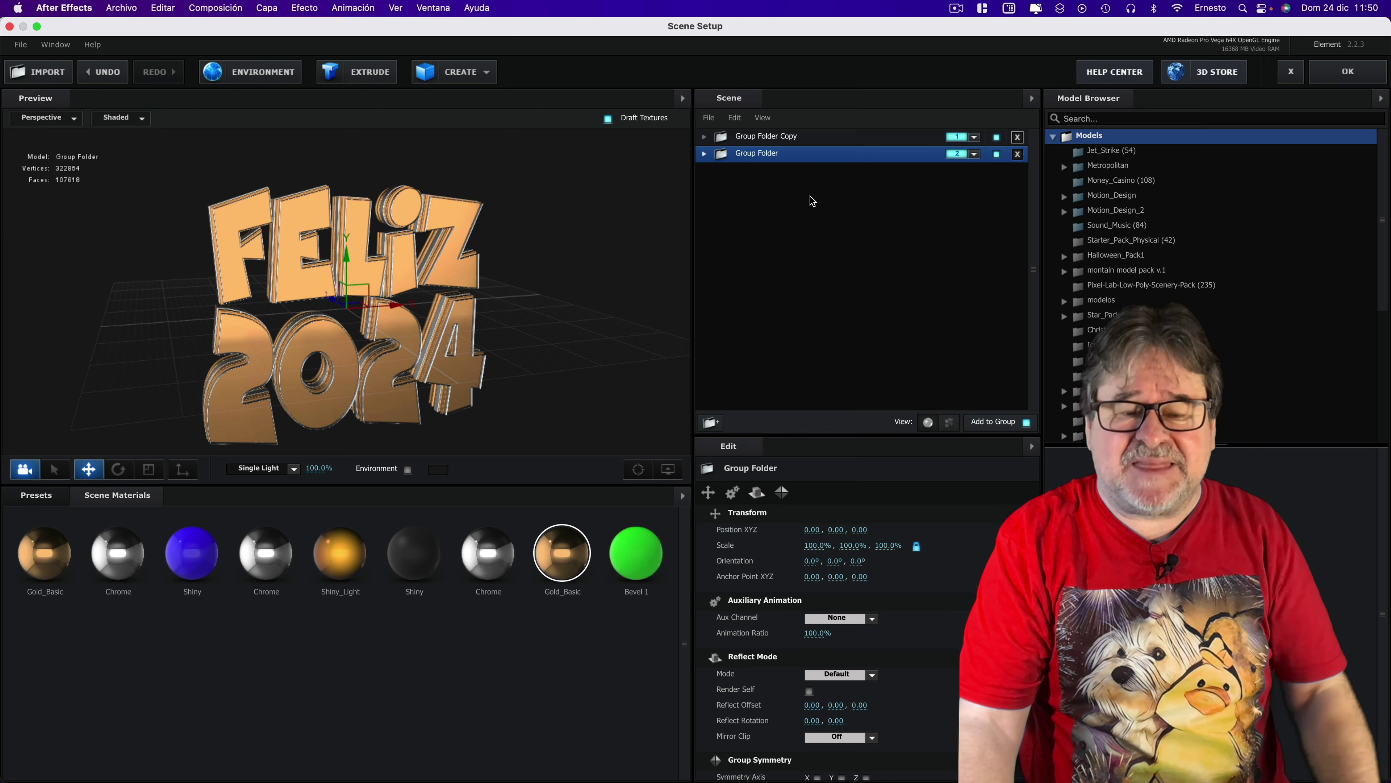
pyautogui.click(1367, 78)
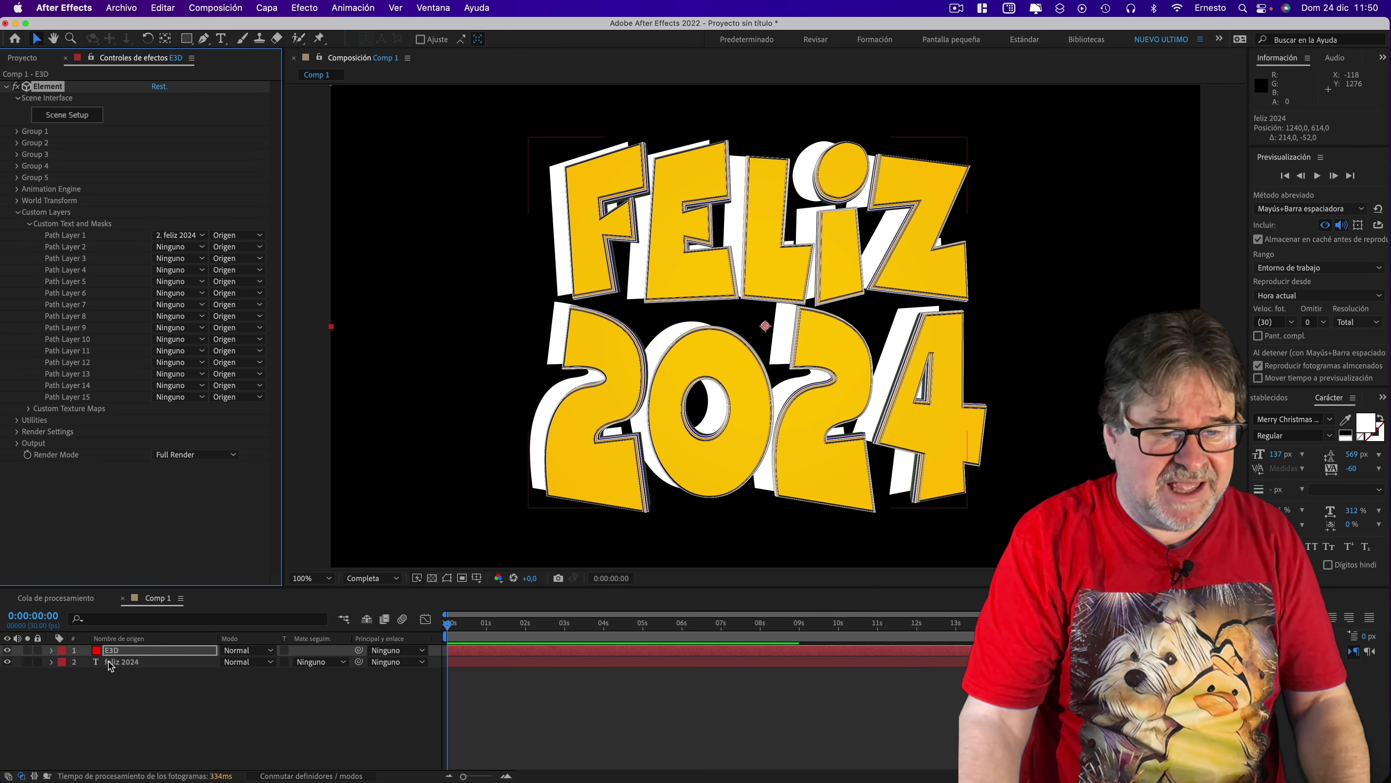
# - Hide the feliz 2024 text layer and add a new camera layer, Cámara 1
pyautogui.click(8, 662)
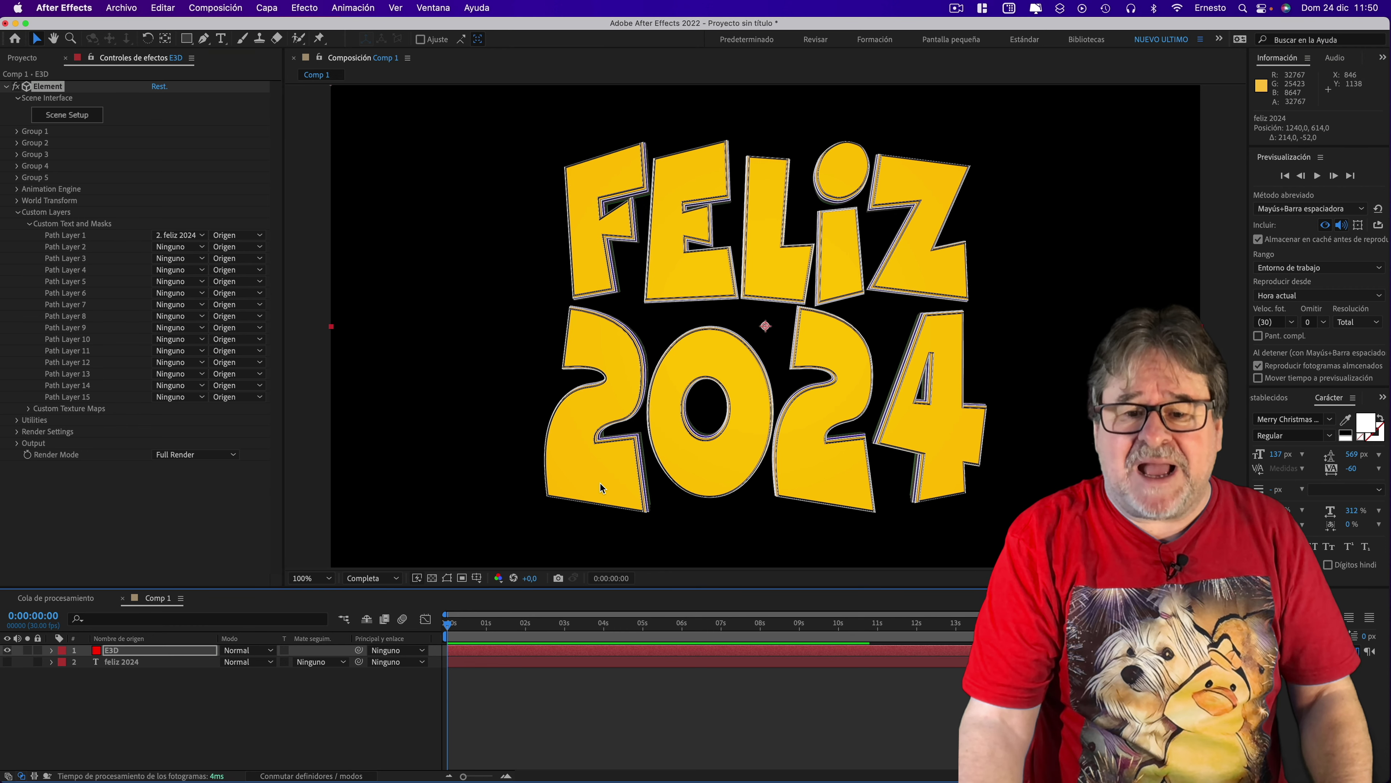
pyautogui.click(266, 8)
pyautogui.moveTo(268, 29)
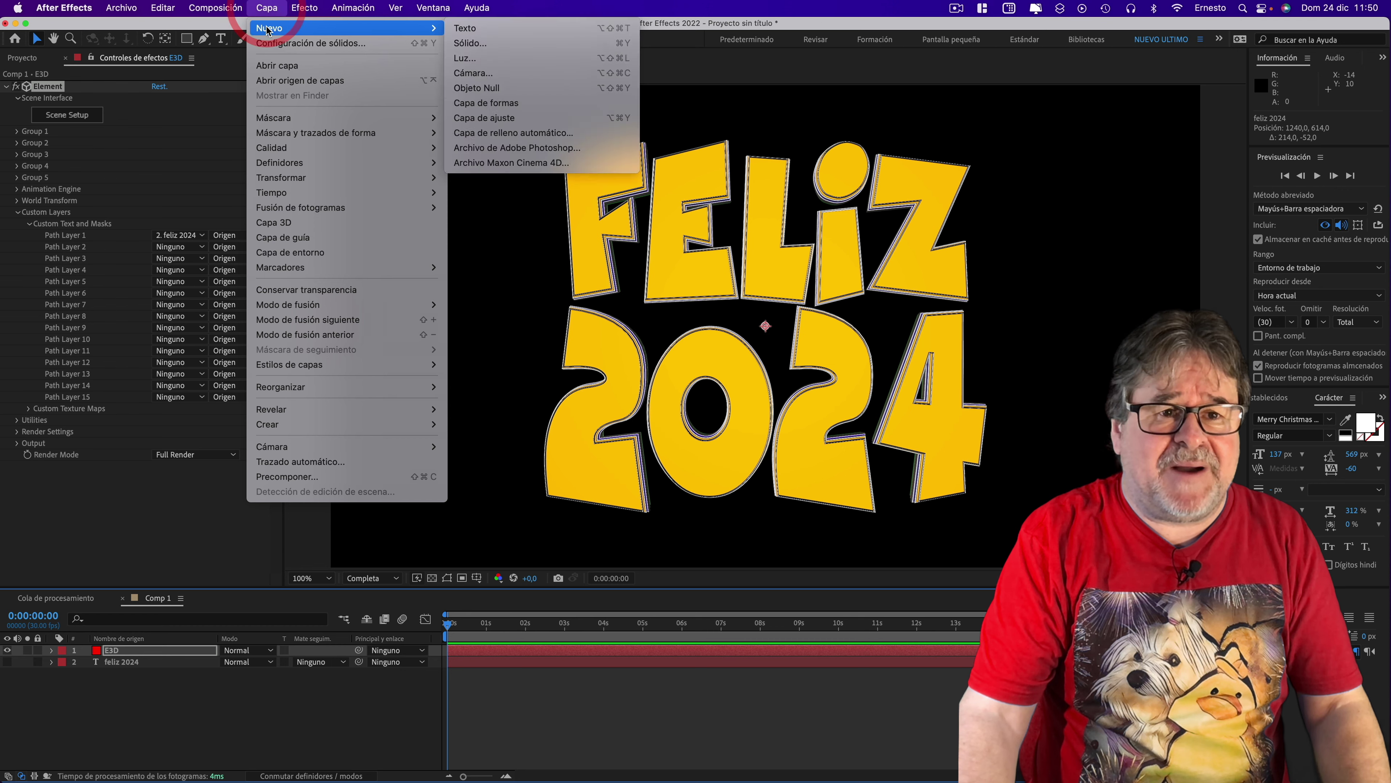
pyautogui.click(472, 73)
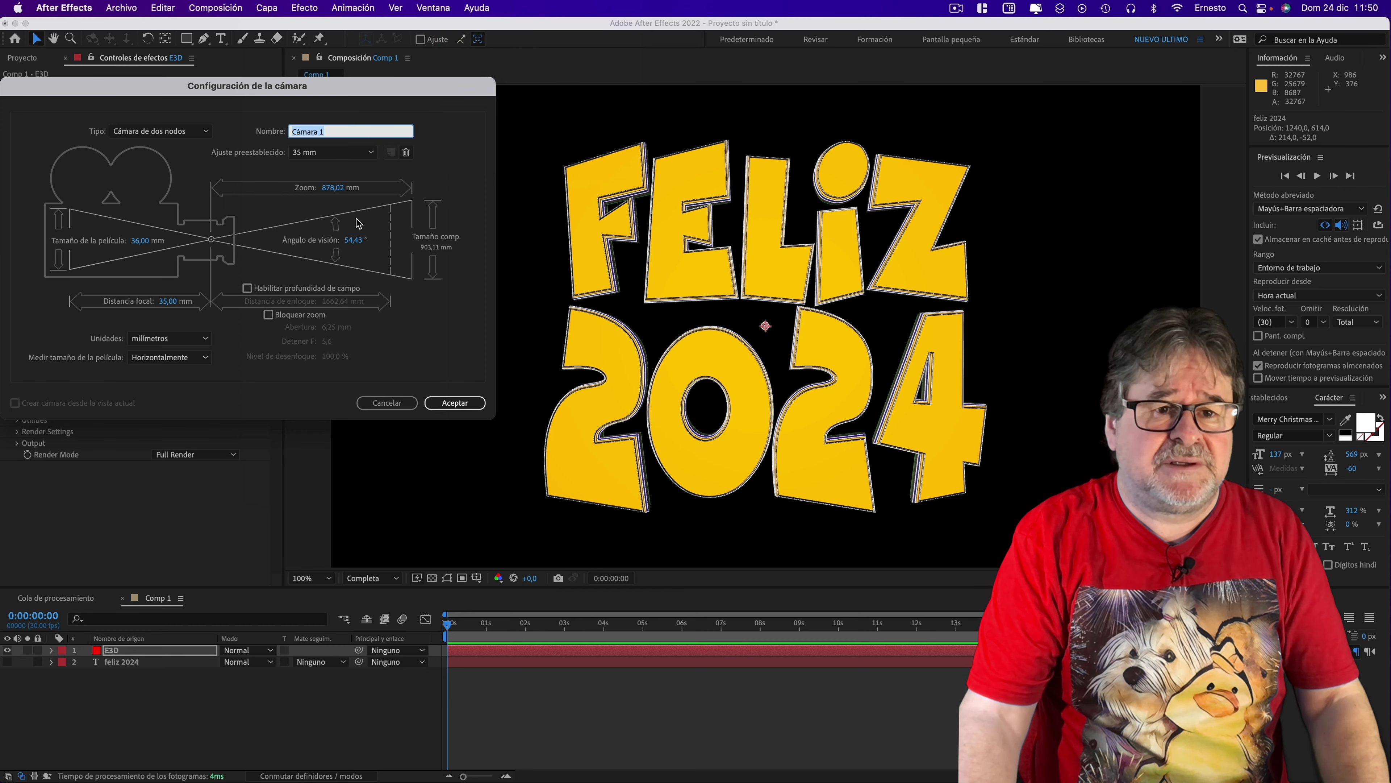
pyautogui.click(459, 403)
# - Orbit Cámara 1 around the 3D text and dolly it in close to the letters
pyautogui.click(93, 40)
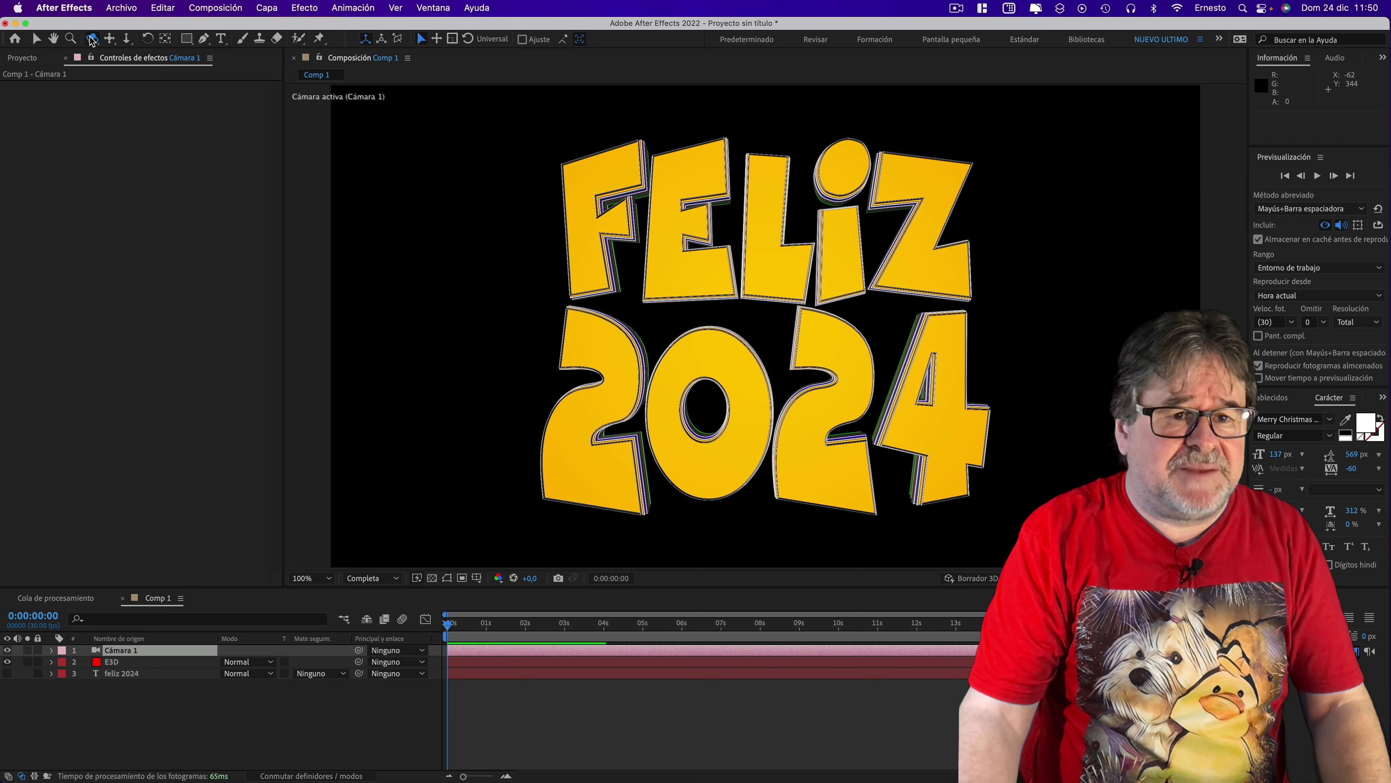
pyautogui.moveTo(849, 230)
pyautogui.mouseDown()
pyautogui.moveTo(717, 211)
pyautogui.moveTo(754, 232)
pyautogui.mouseUp()
pyautogui.press('c')
pyautogui.press('c')
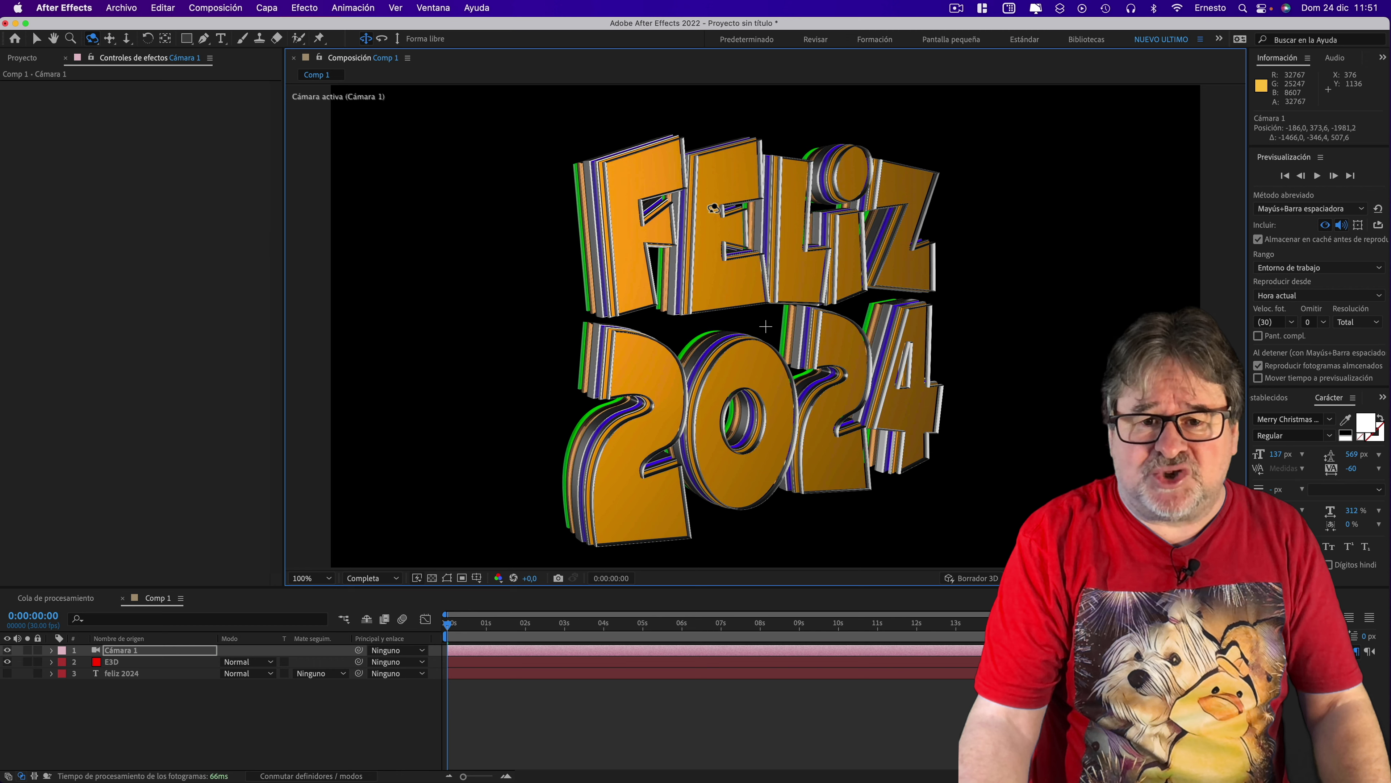
pyautogui.click(180, 63)
pyautogui.moveTo(320, 117)
pyautogui.mouseDown()
pyautogui.moveTo(837, 278)
pyautogui.moveTo(843, 185)
pyautogui.mouseUp()
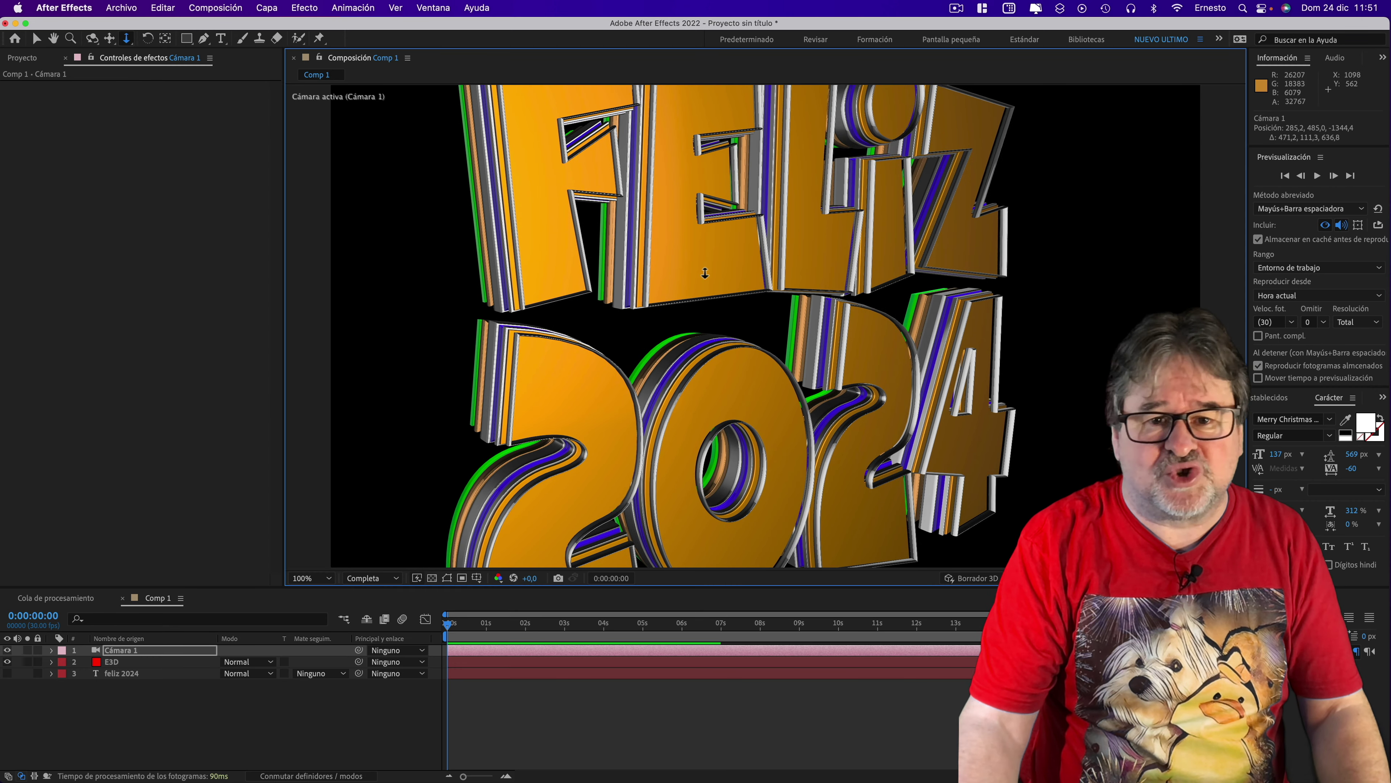
pyautogui.moveTo(705, 273); pyautogui.dragTo(729, 276)
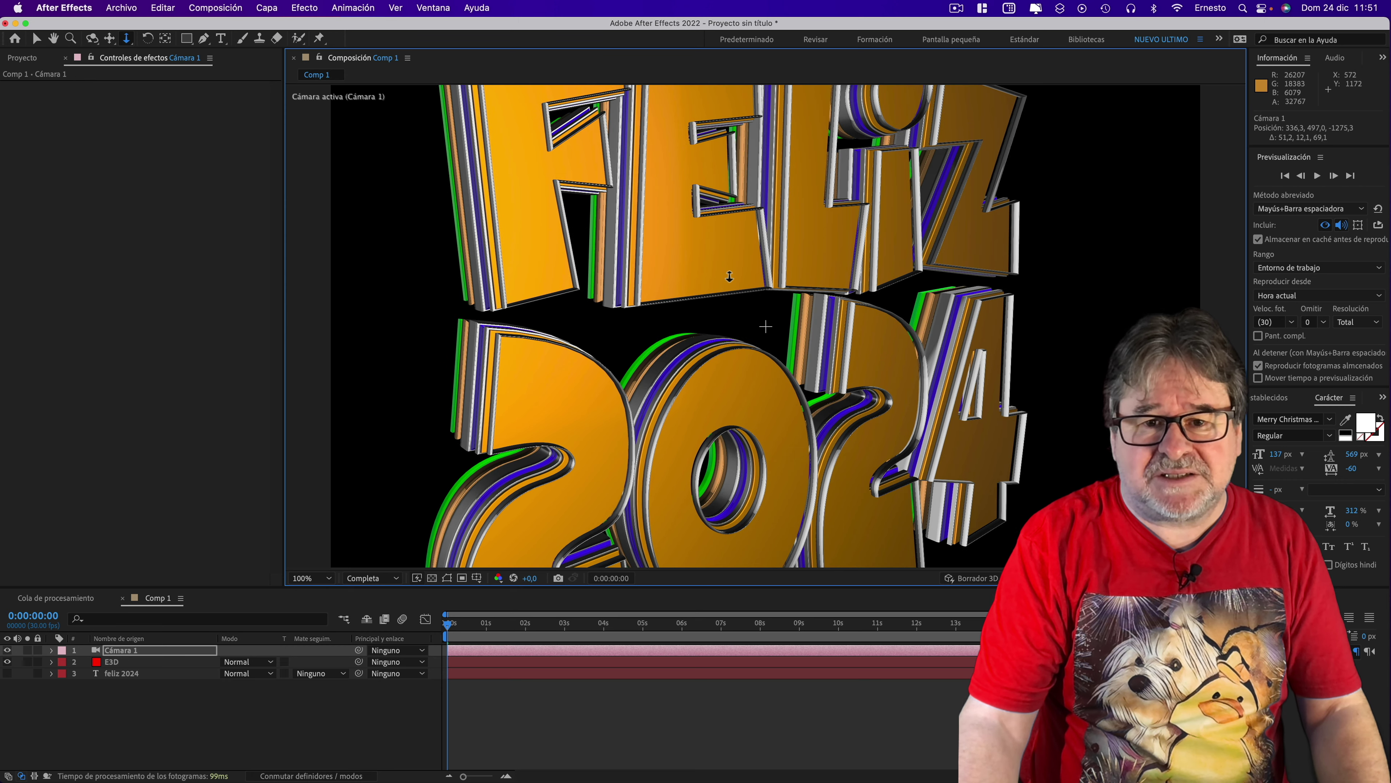
# - Orbit the camera at 0 s and reveal Cámara 1's Transform properties
pyautogui.click(92, 37)
pyautogui.moveTo(329, 125); pyautogui.dragTo(740, 251)
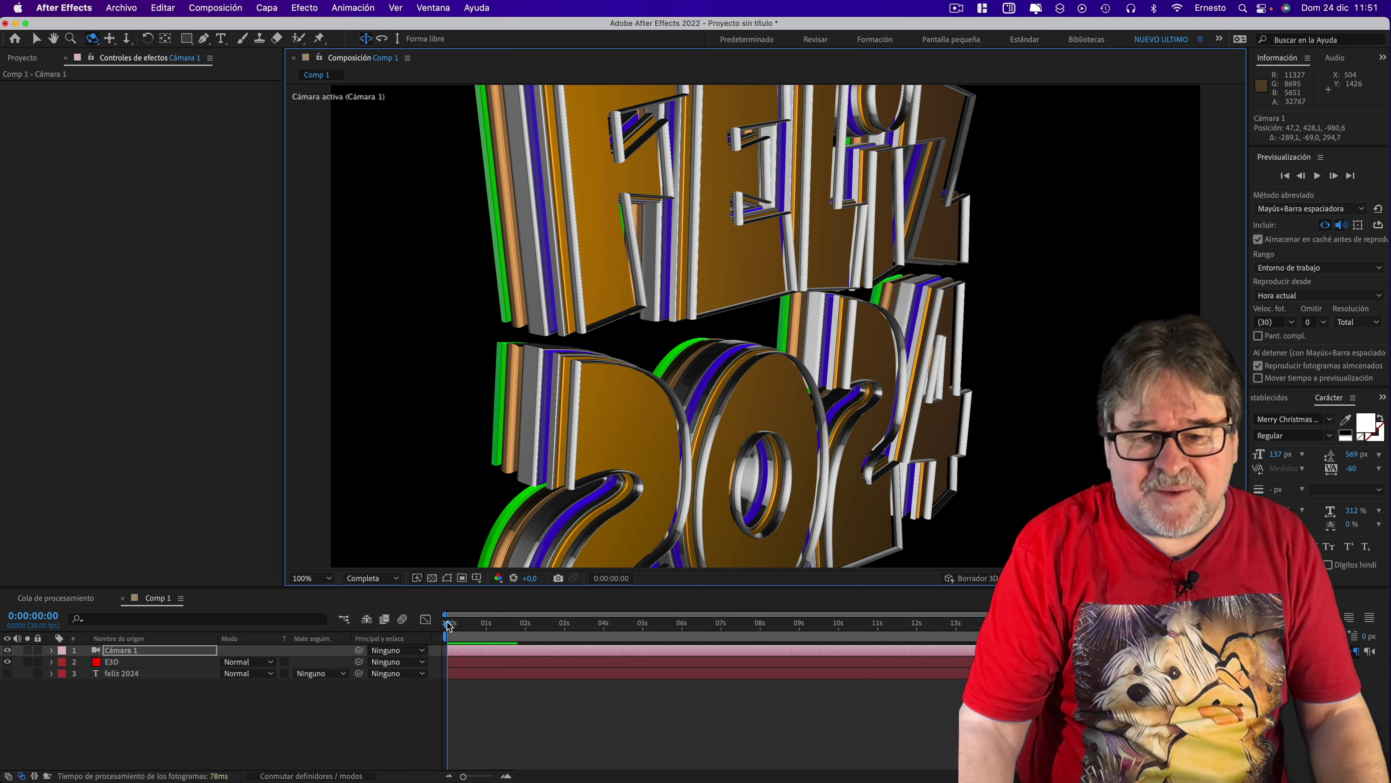
pyautogui.moveTo(448, 624); pyautogui.dragTo(625, 624)
pyautogui.press('Home')
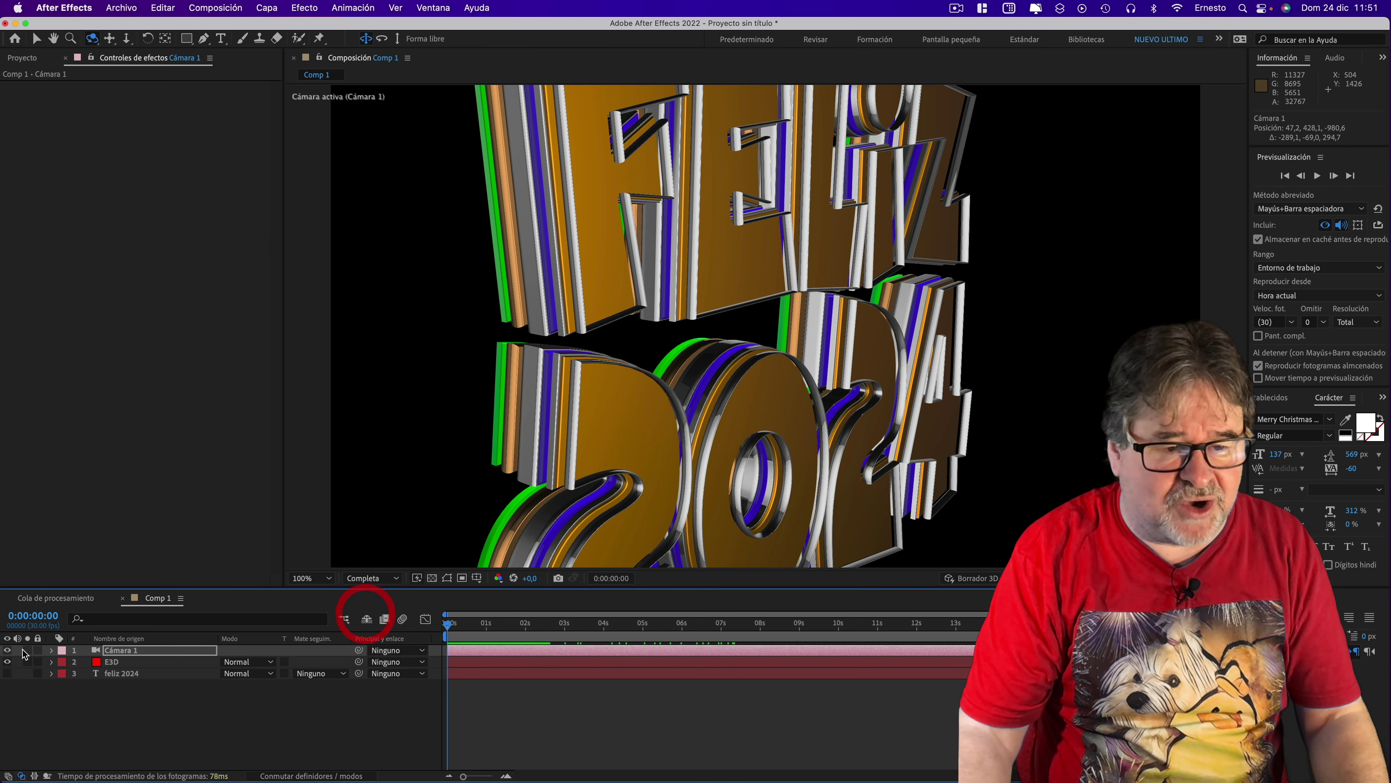
pyautogui.click(52, 650)
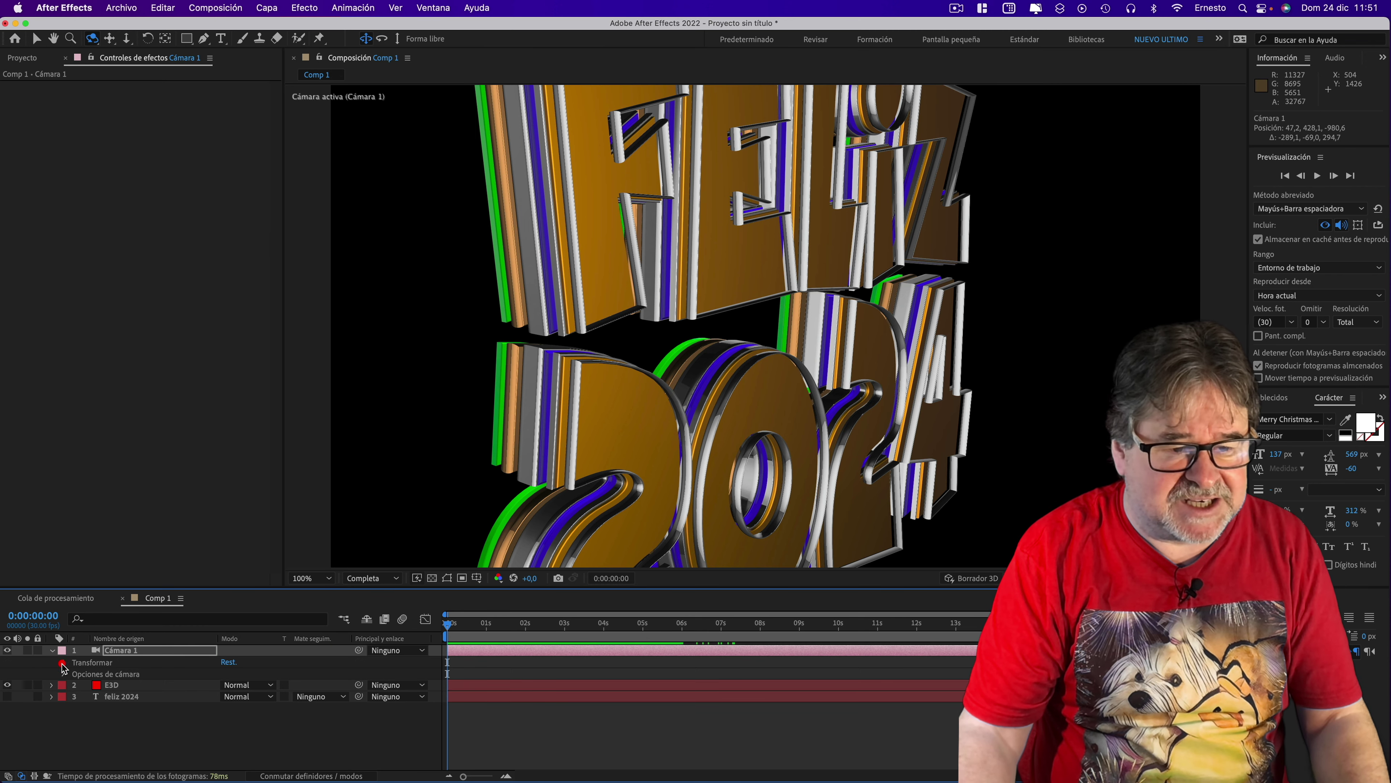
pyautogui.click(64, 662)
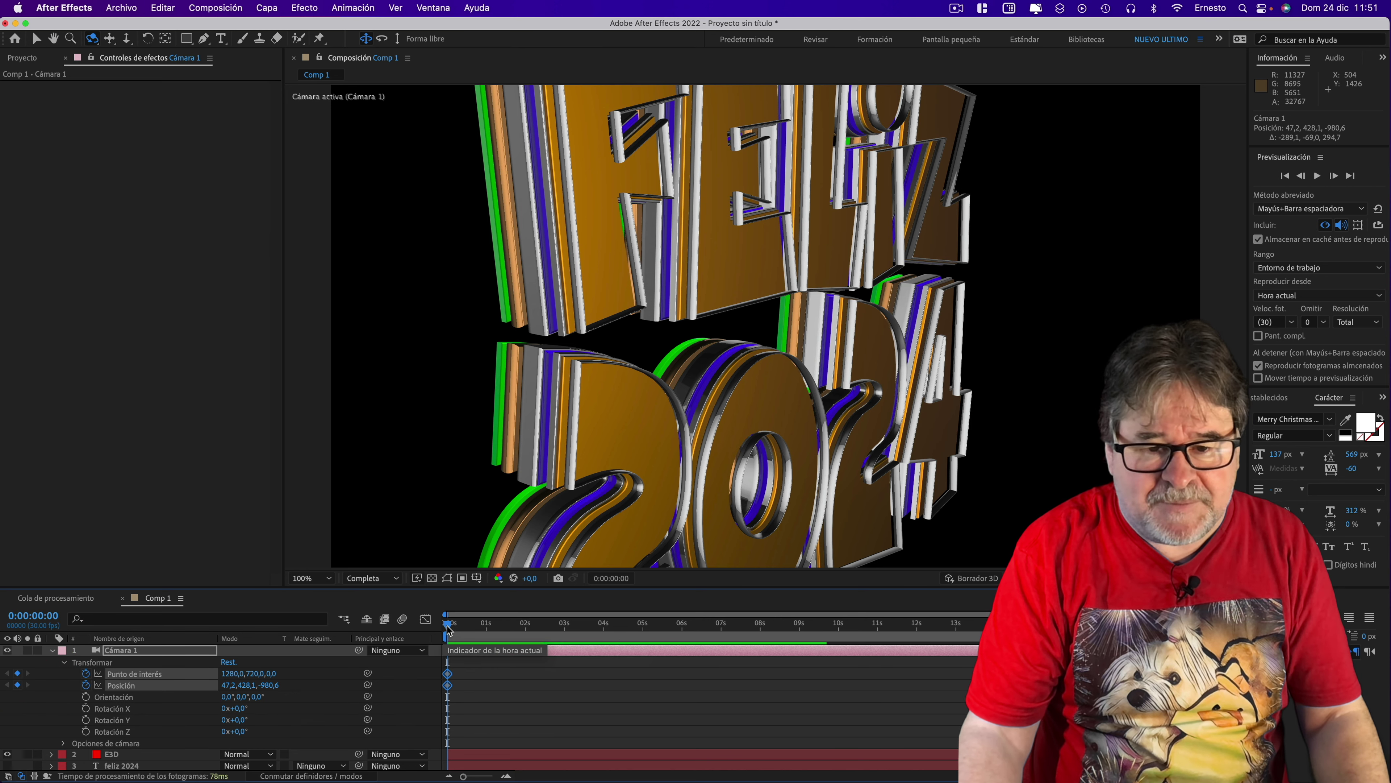
# - At about 10 s, reposition the camera and pull it back so all the text fits
pyautogui.moveTo(448, 629); pyautogui.dragTo(696, 629)
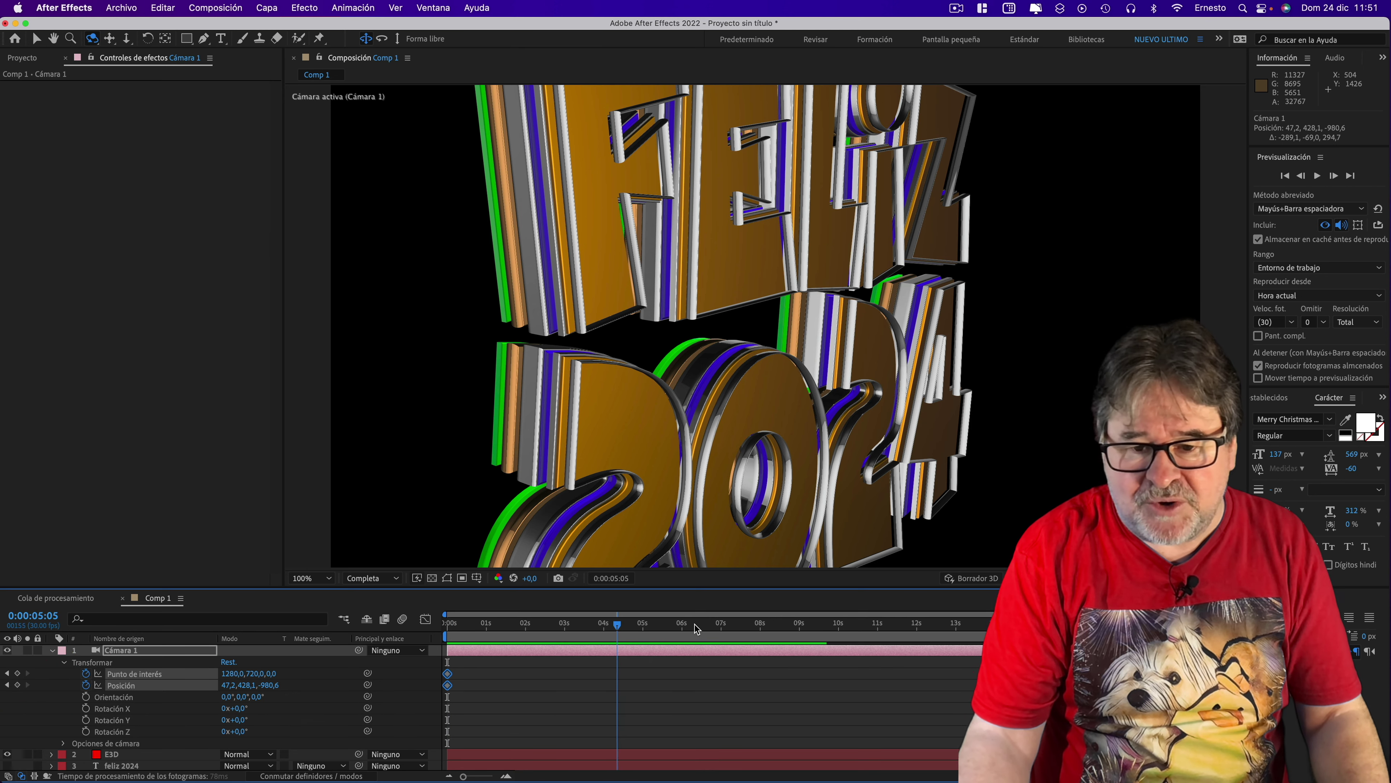
pyautogui.click(837, 625)
pyautogui.moveTo(901, 337); pyautogui.dragTo(846, 330)
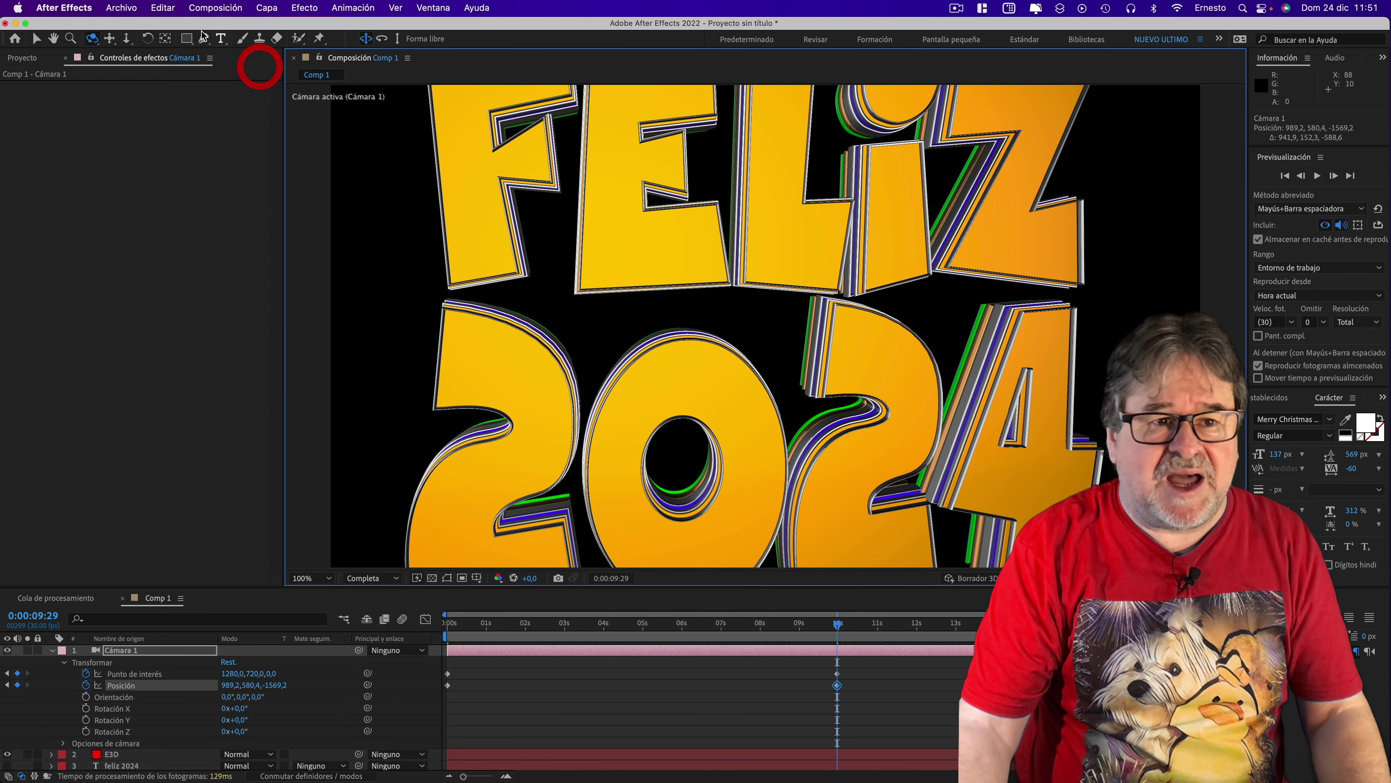
pyautogui.click(126, 38)
pyautogui.moveTo(761, 324); pyautogui.dragTo(733, 387)
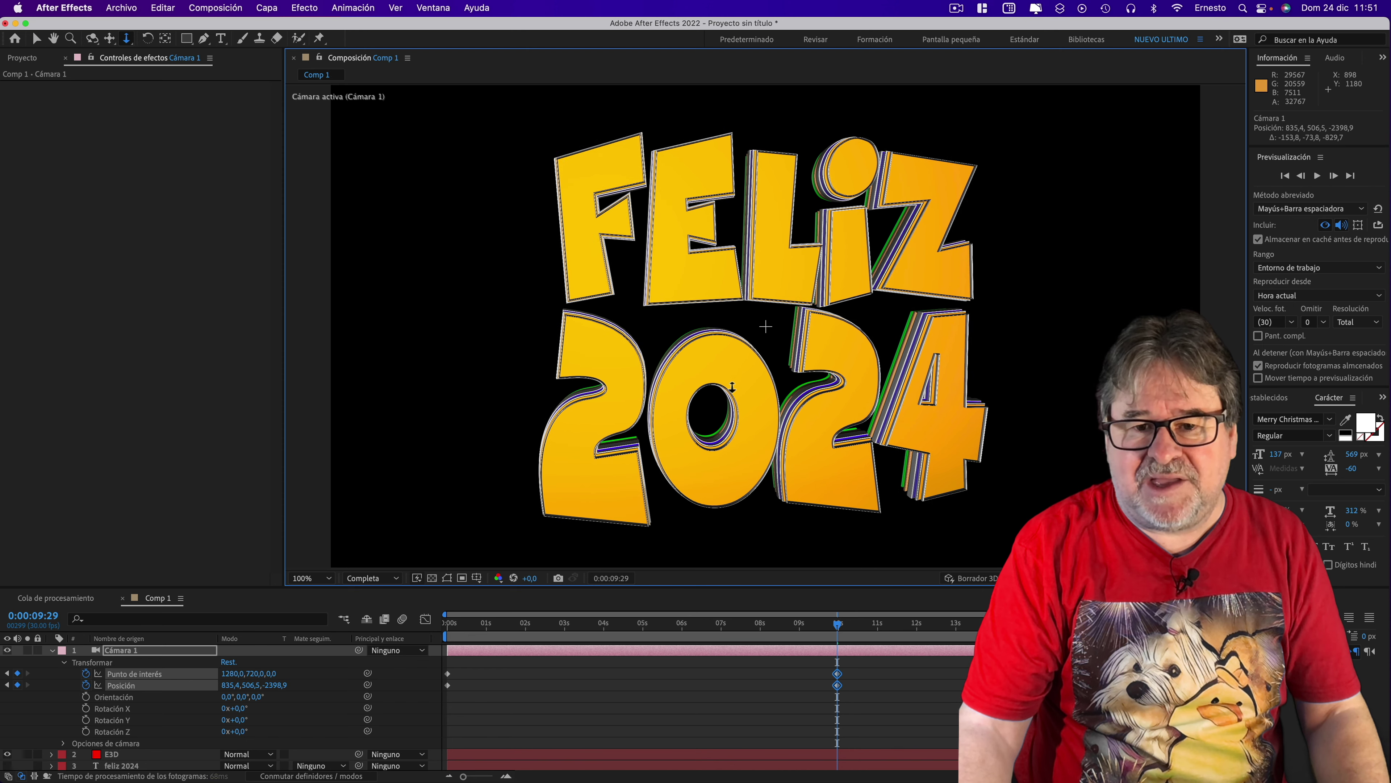
# - Scrub and play back the camera move from the close view to the full view
pyautogui.moveTo(752, 623)
pyautogui.mouseDown()
pyautogui.moveTo(593, 625)
pyautogui.moveTo(828, 639)
pyautogui.mouseUp()
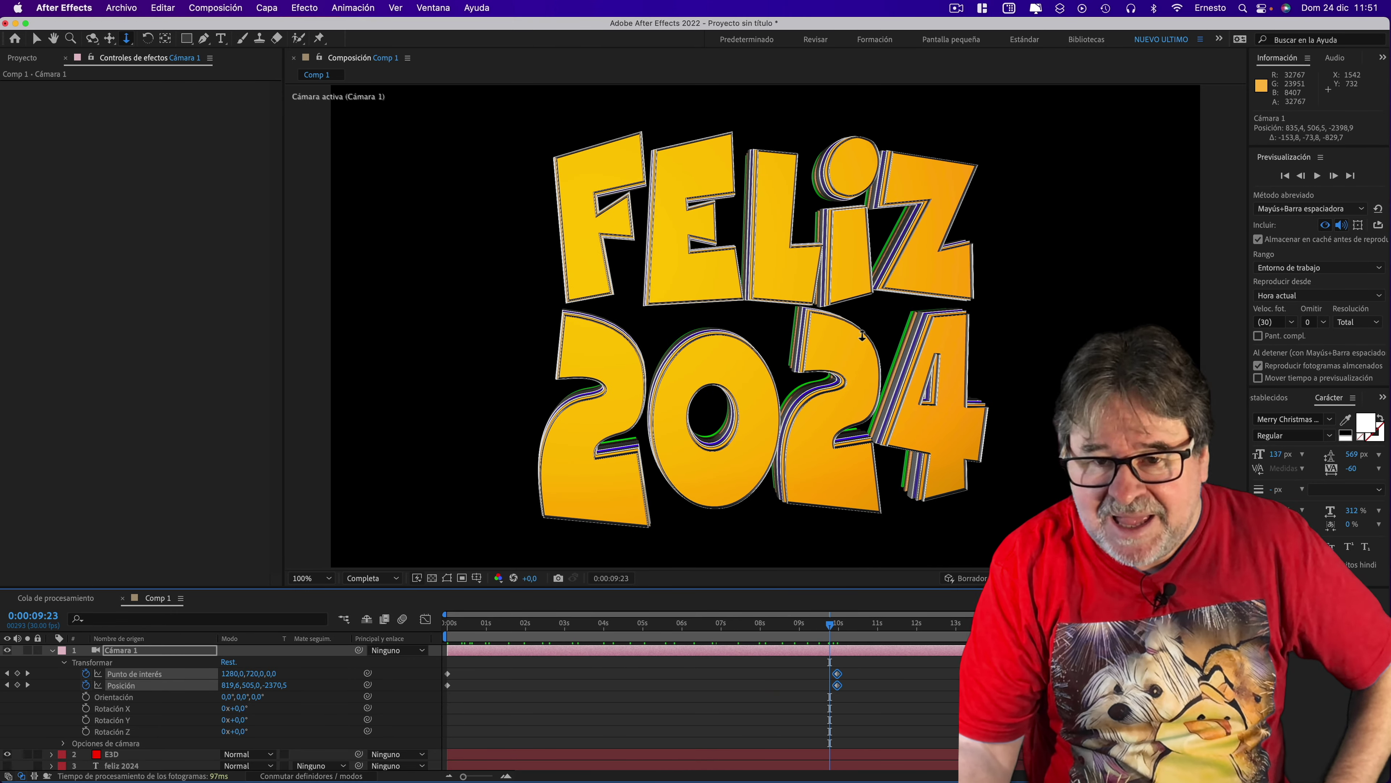
pyautogui.press('space')
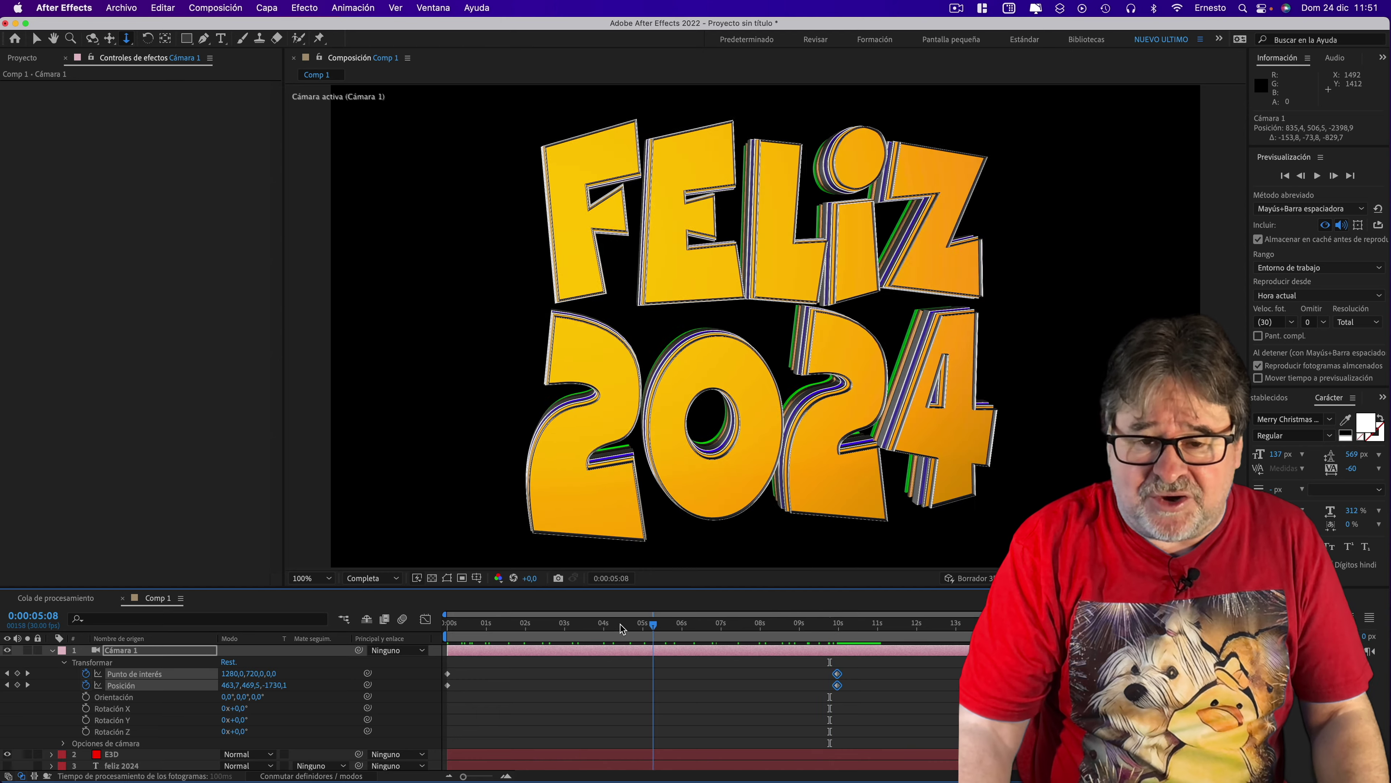
pyautogui.click(483, 622)
pyautogui.moveTo(640, 622); pyautogui.dragTo(668, 622)
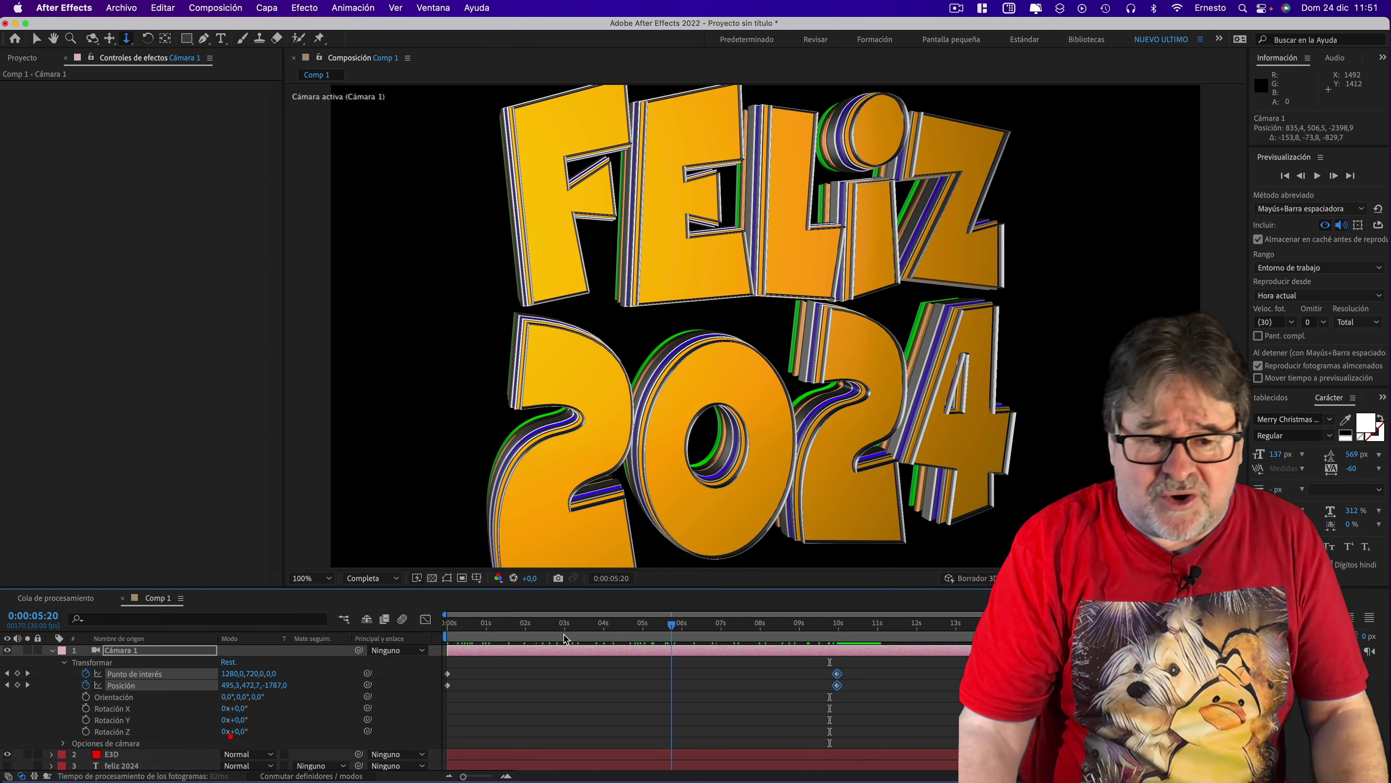
pyautogui.click(99, 755)
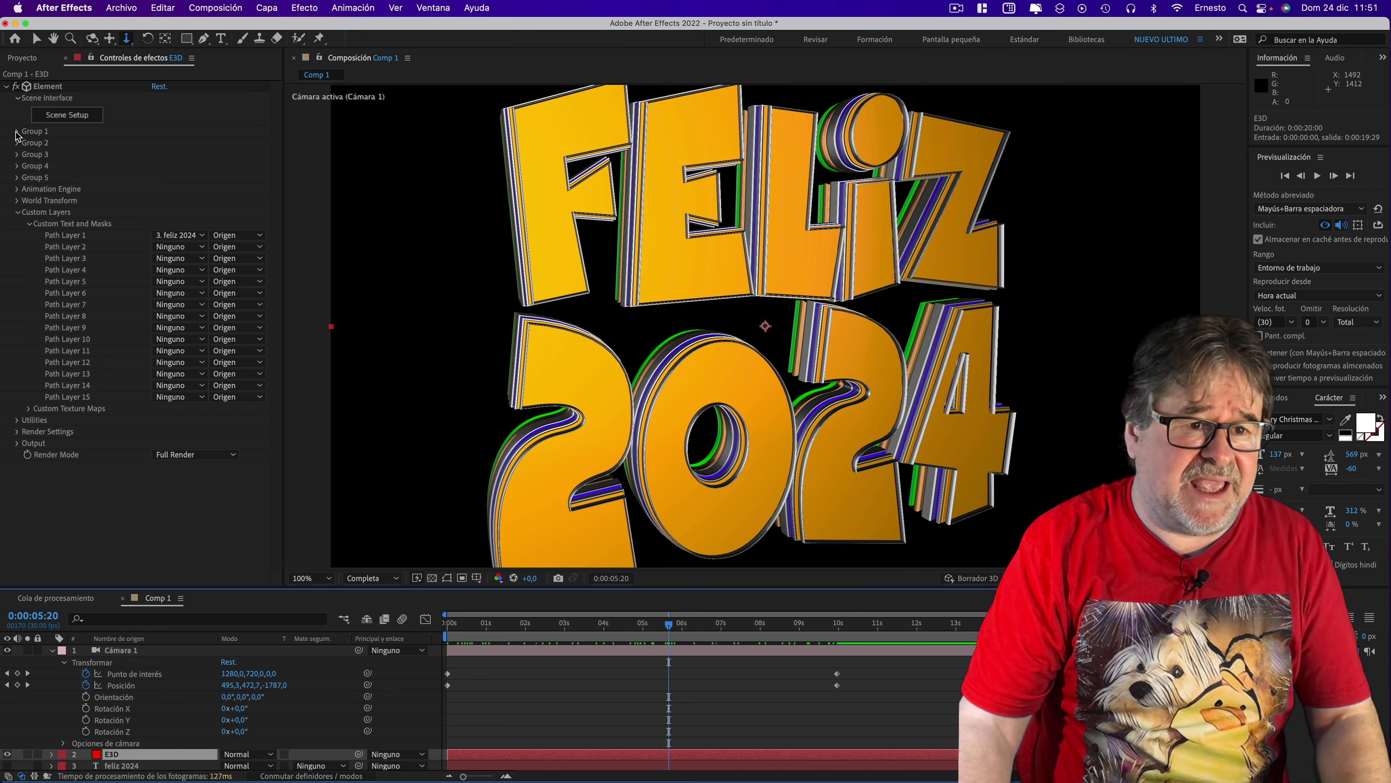
# - Enable Multi-Object under Group 2's Particle Look settings
pyautogui.click(17, 131)
pyautogui.click(17, 131)
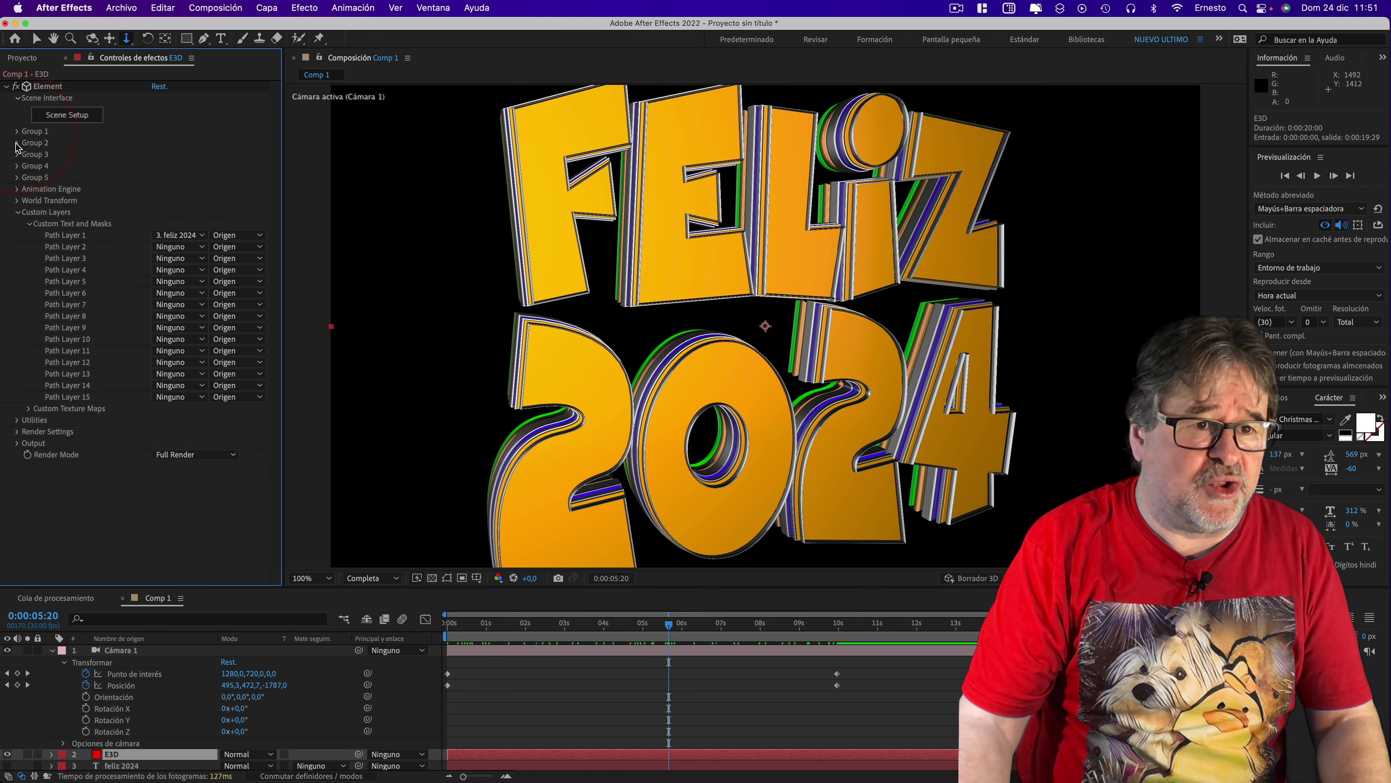
pyautogui.click(17, 143)
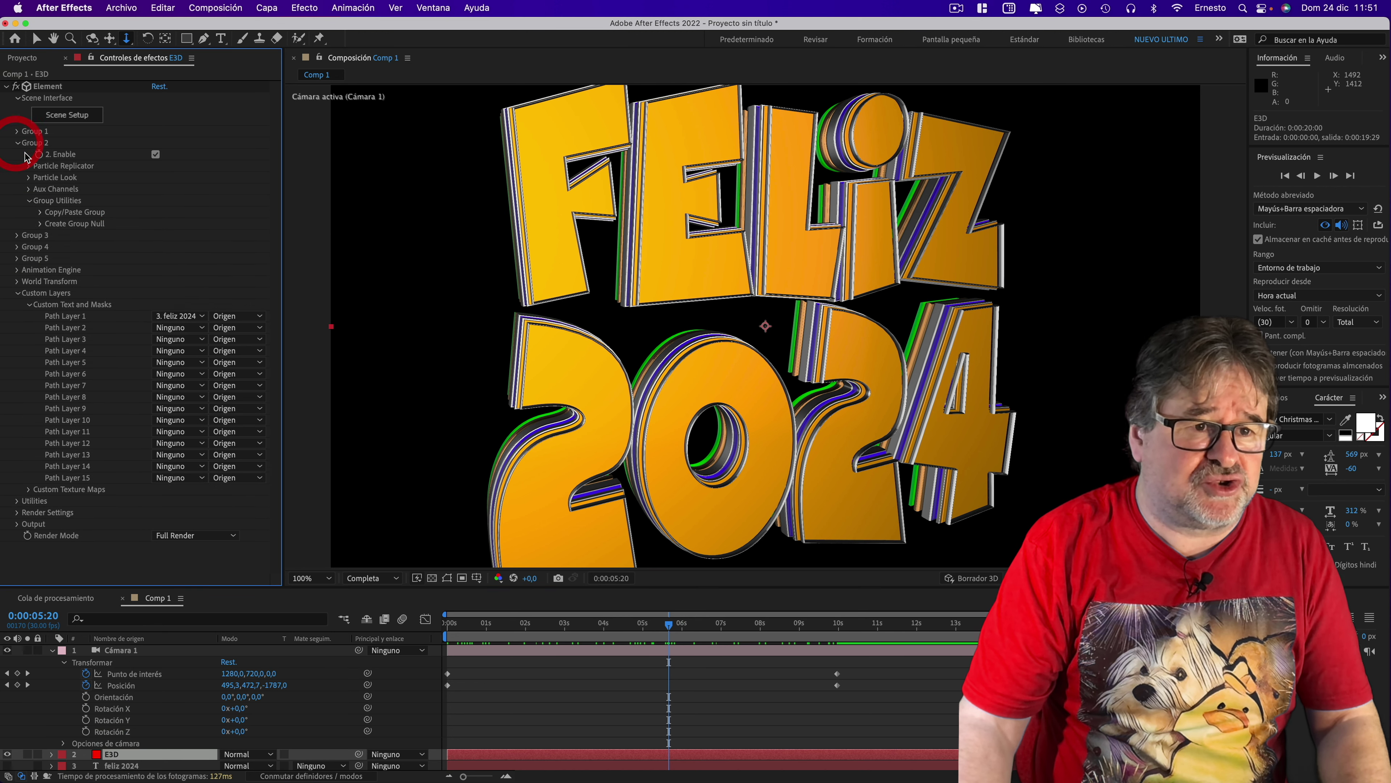
pyautogui.click(29, 177)
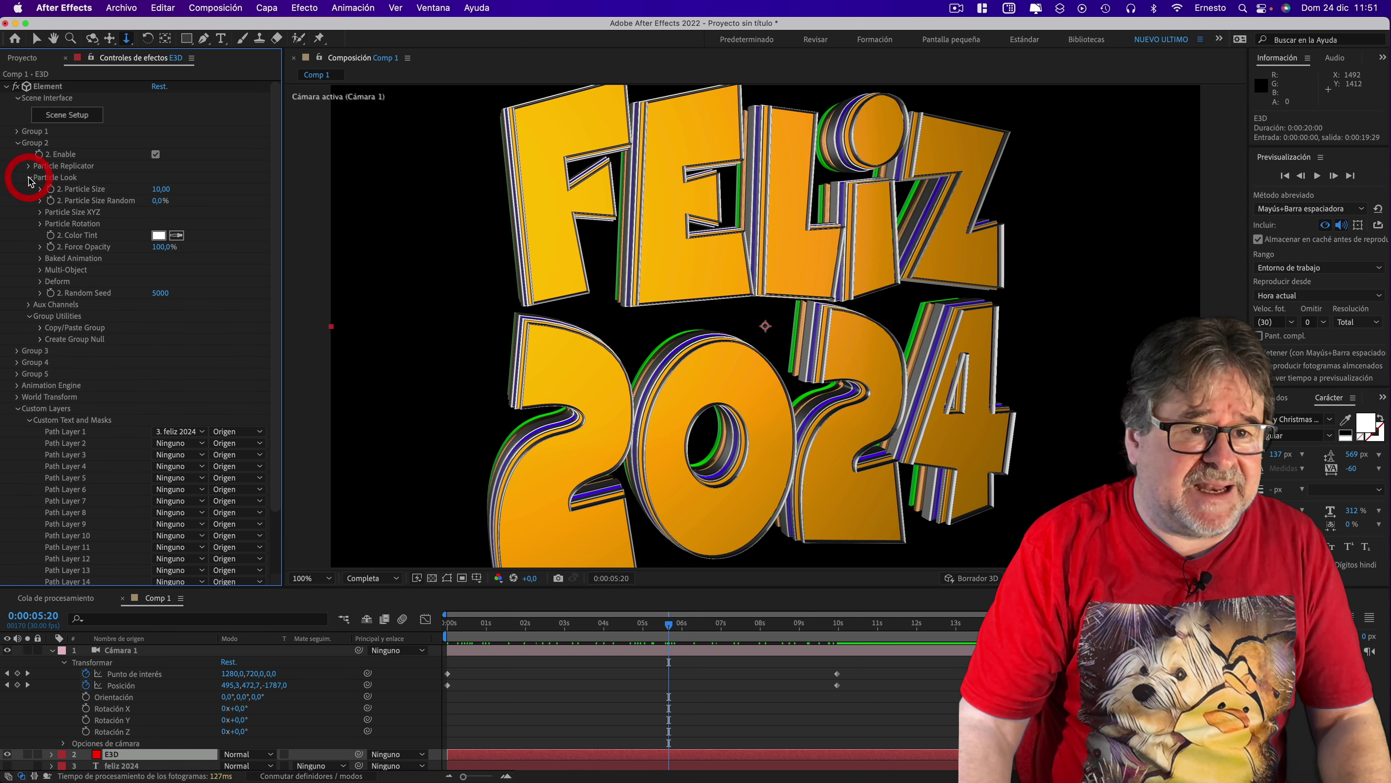
pyautogui.click(40, 270)
pyautogui.click(156, 281)
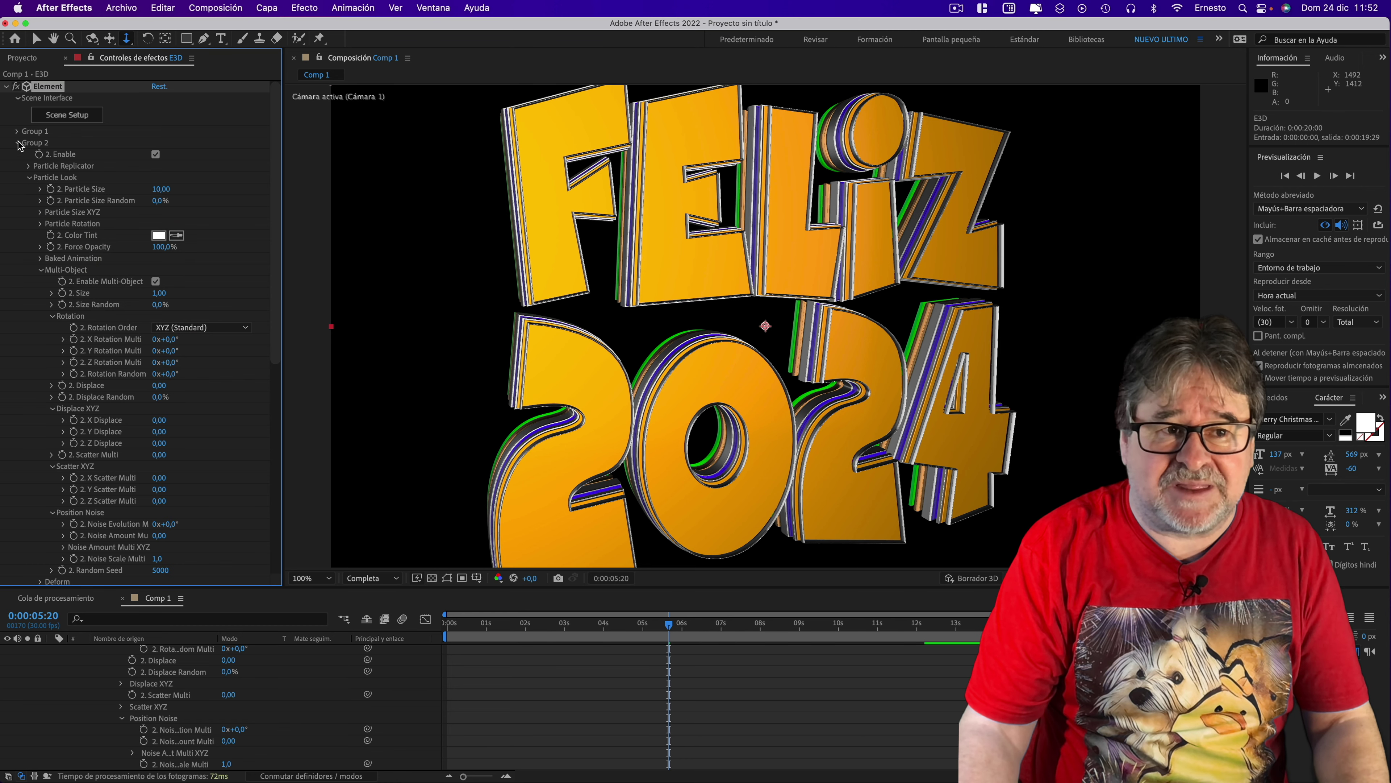
# - Expand Animation Engine (Directional, Group 1 to 2) and scrub Animation to test the morph
pyautogui.scroll(-3, 276, 401)
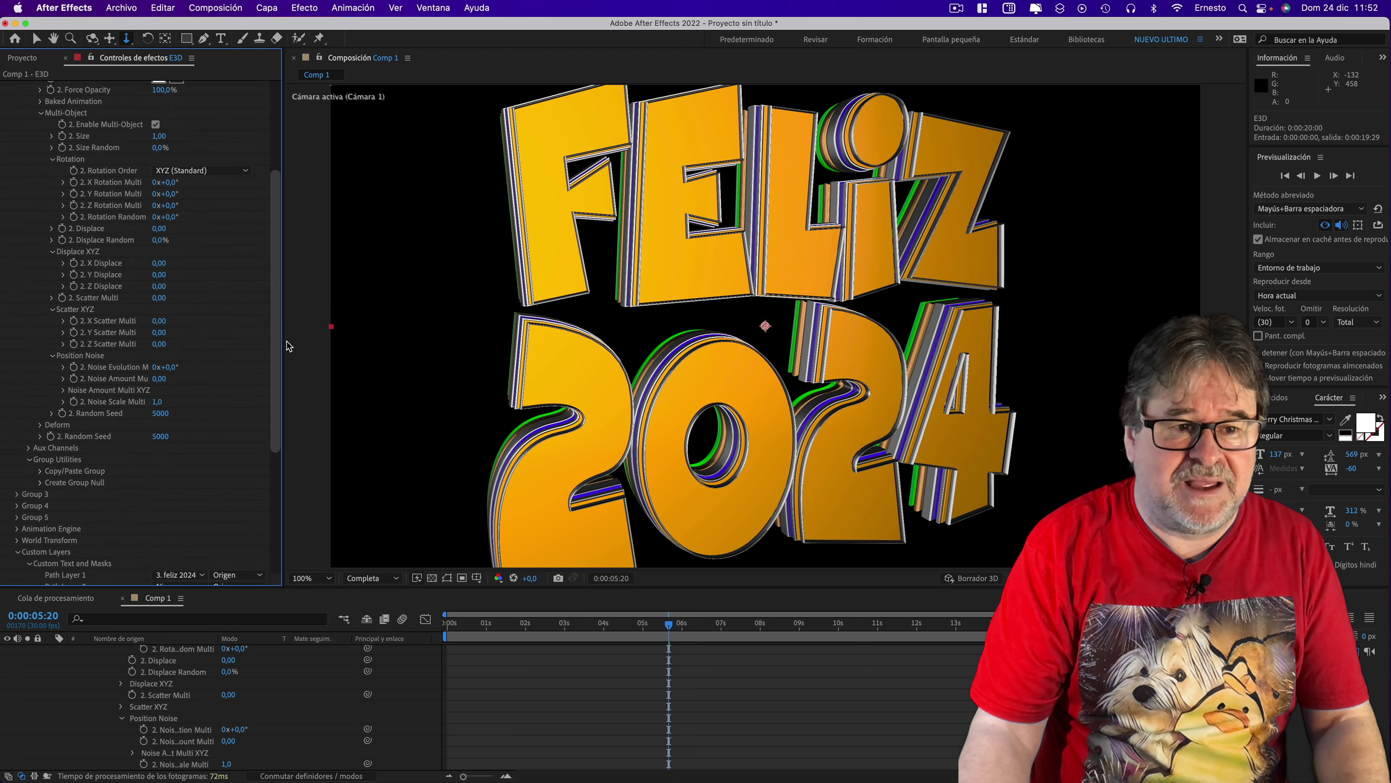
pyautogui.scroll(-3, 277, 401)
pyautogui.scroll(-3, 277, 402)
pyautogui.scroll(-1, 276, 402)
pyautogui.click(268, 408)
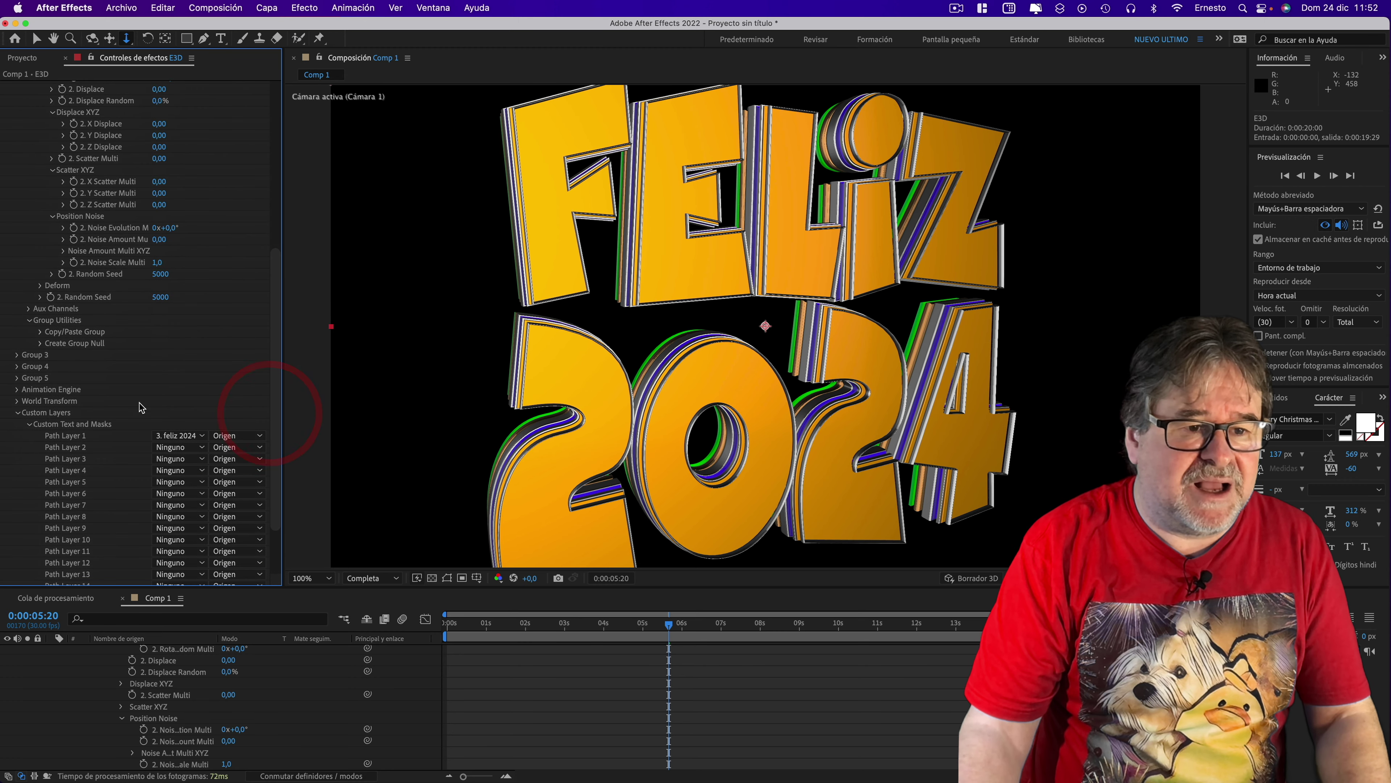
pyautogui.click(18, 390)
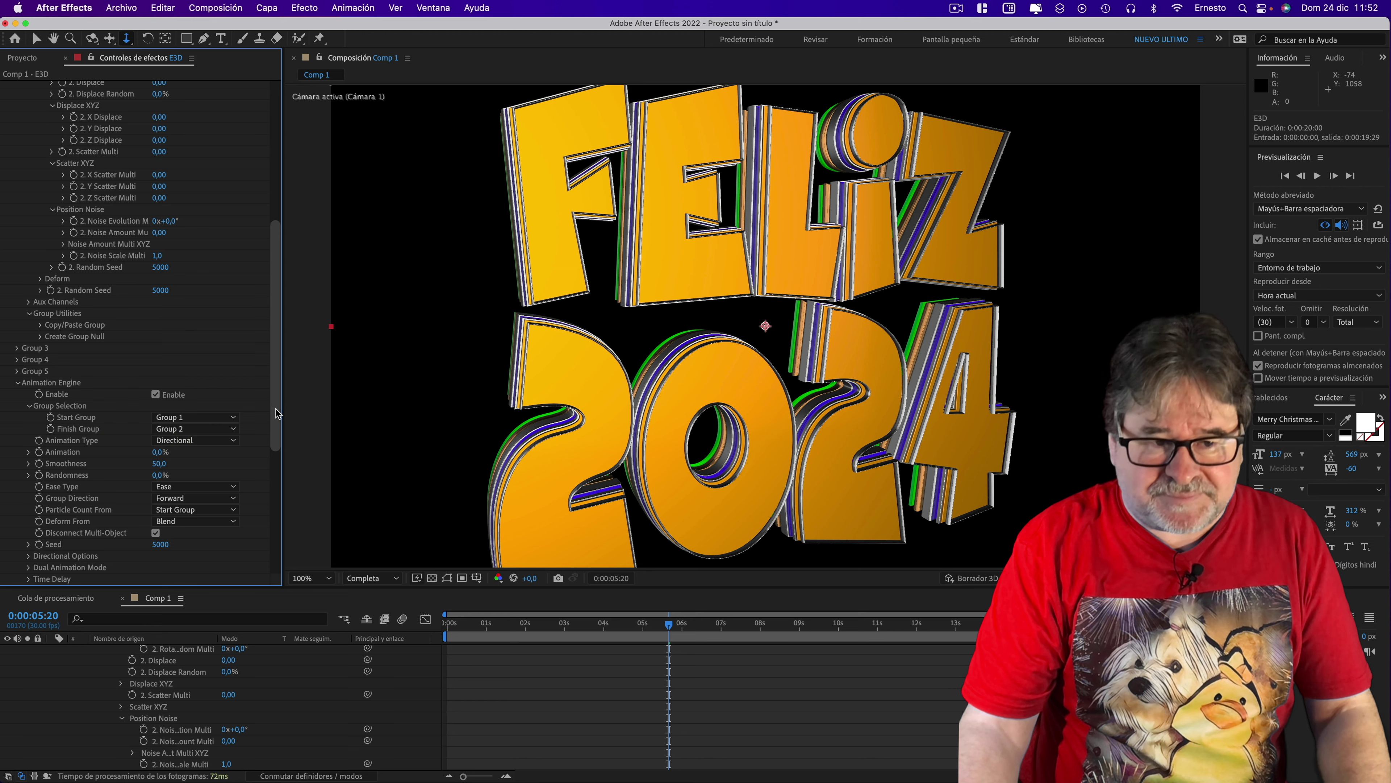
pyautogui.scroll(-5, 129, 461)
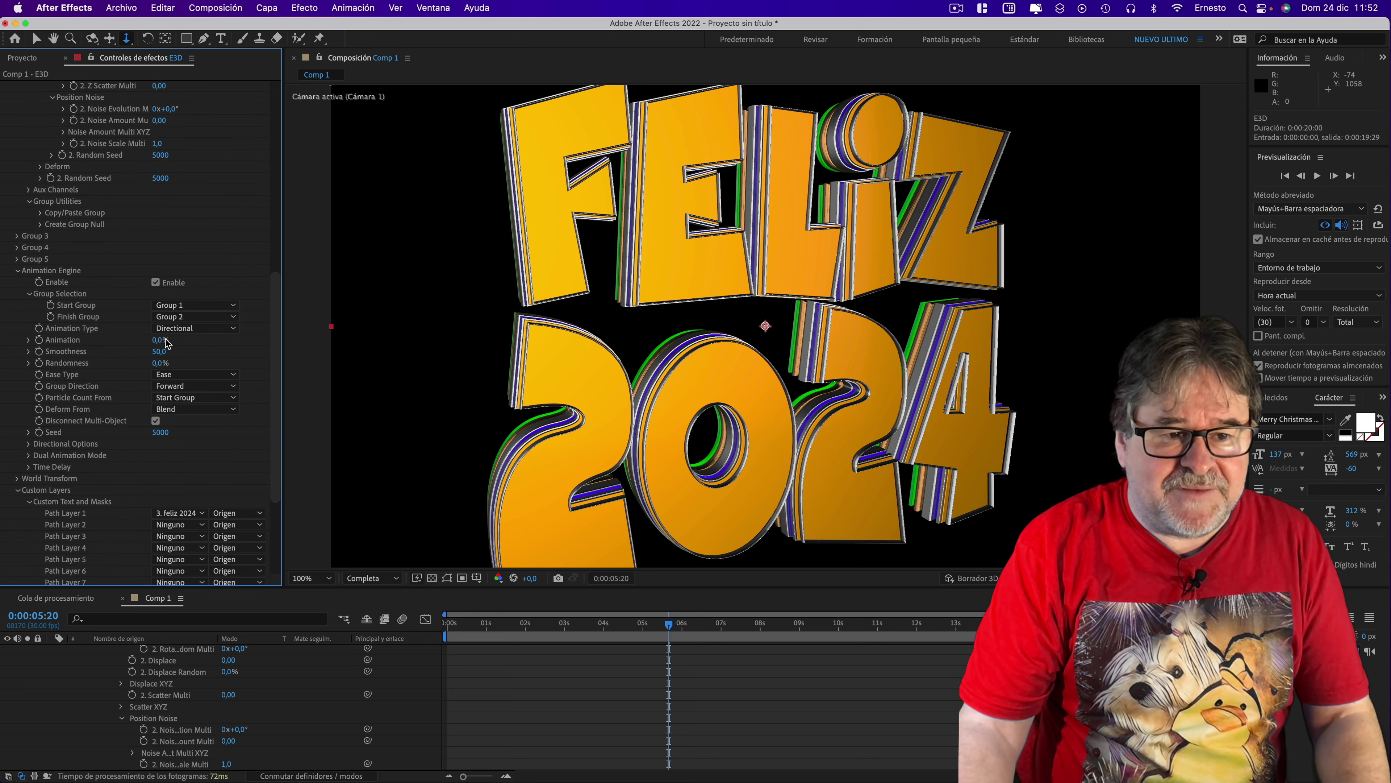
pyautogui.moveTo(159, 342)
pyautogui.mouseDown()
pyautogui.moveTo(363, 351)
pyautogui.moveTo(264, 346)
pyautogui.mouseUp()
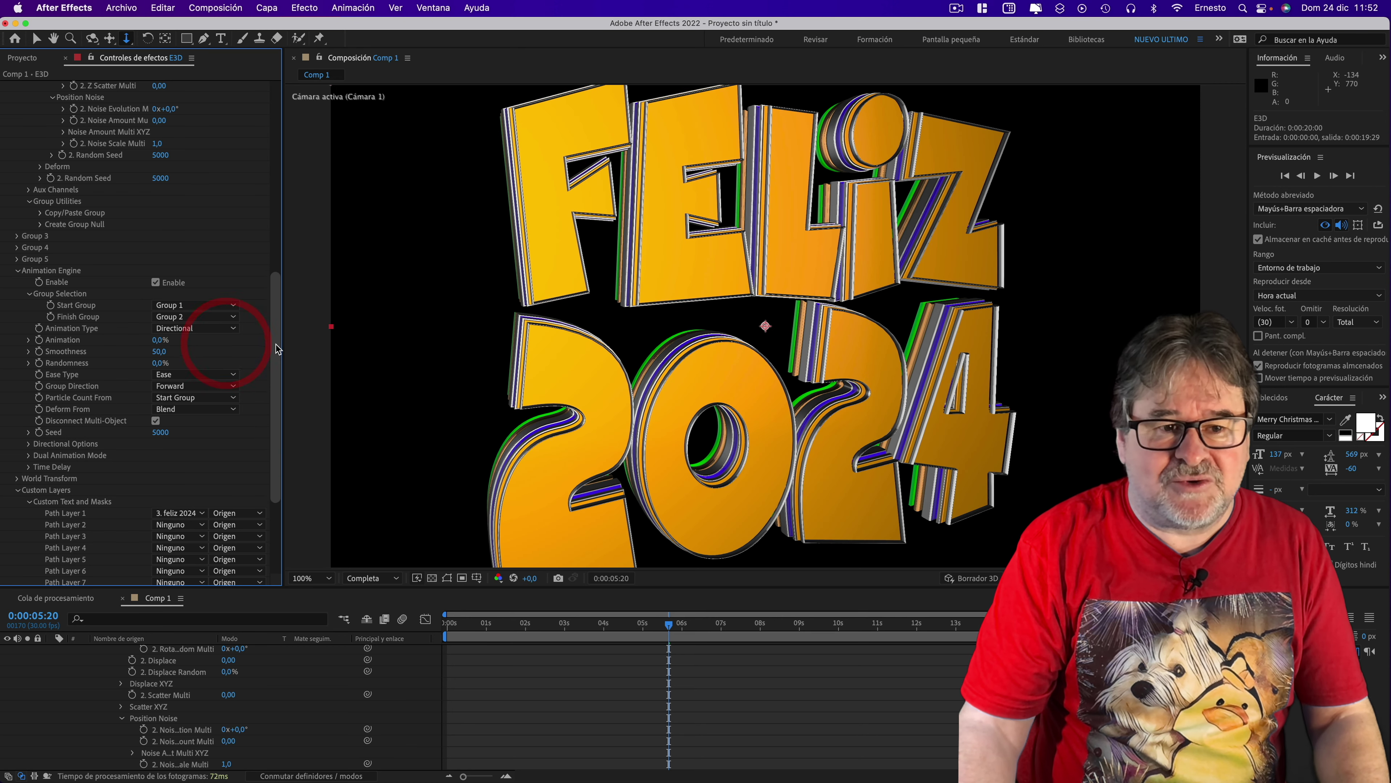
pyautogui.moveTo(276, 349); pyautogui.dragTo(251, 76)
pyautogui.click(67, 114)
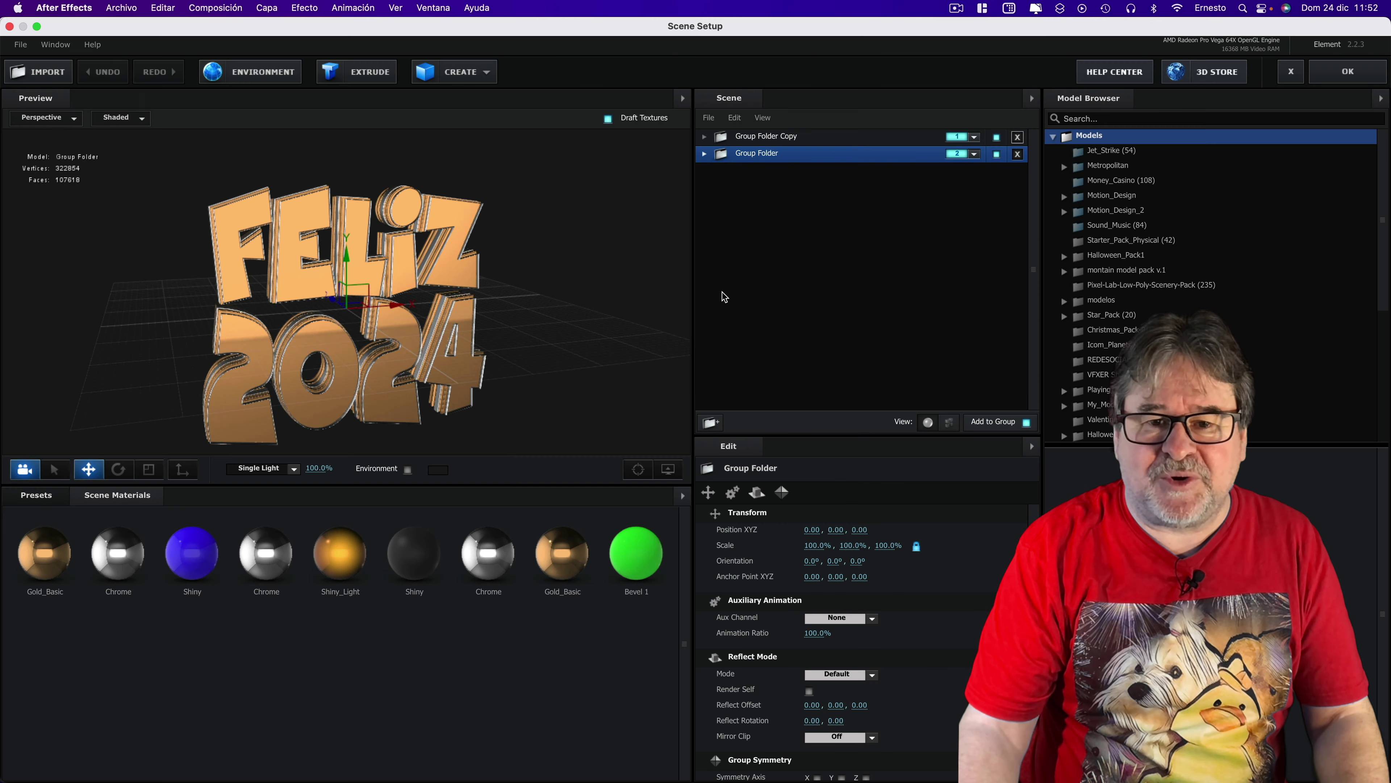
# - Replace Gold_Basic with Chrome on the first, third, fourth and fifth extrusion models in Group Folder
pyautogui.click(705, 155)
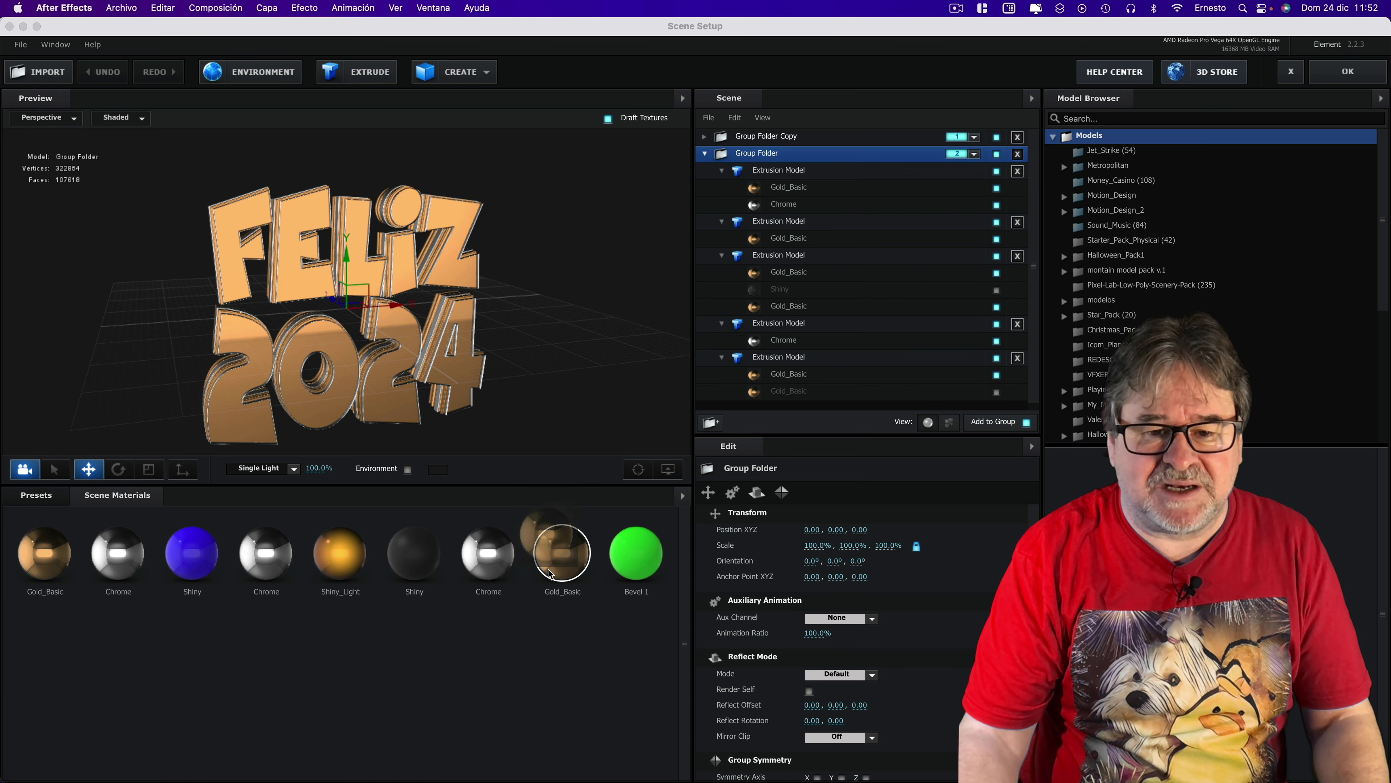
pyautogui.rightClick(541, 639)
pyautogui.click(570, 668)
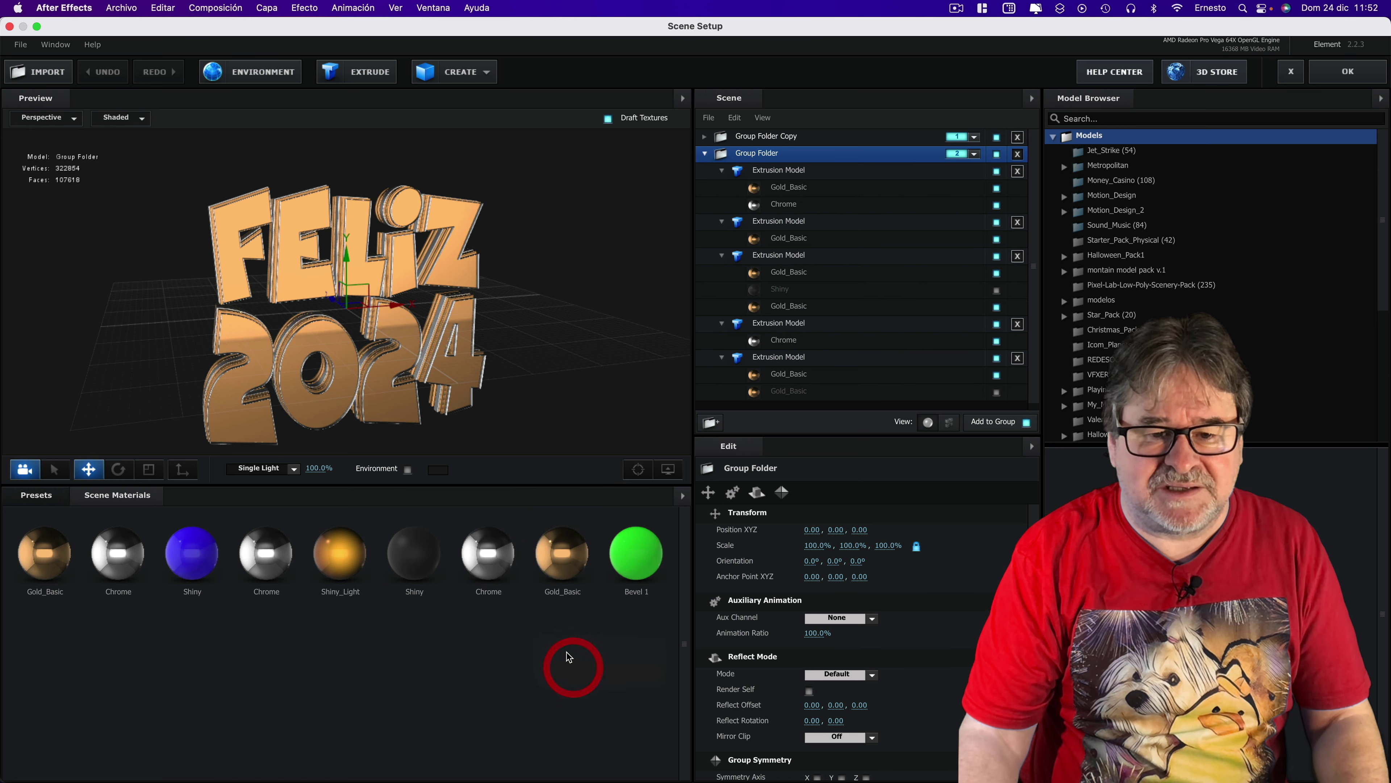
pyautogui.moveTo(562, 552)
pyautogui.mouseDown()
pyautogui.moveTo(673, 471)
pyautogui.moveTo(784, 340)
pyautogui.mouseUp()
pyautogui.click(548, 546)
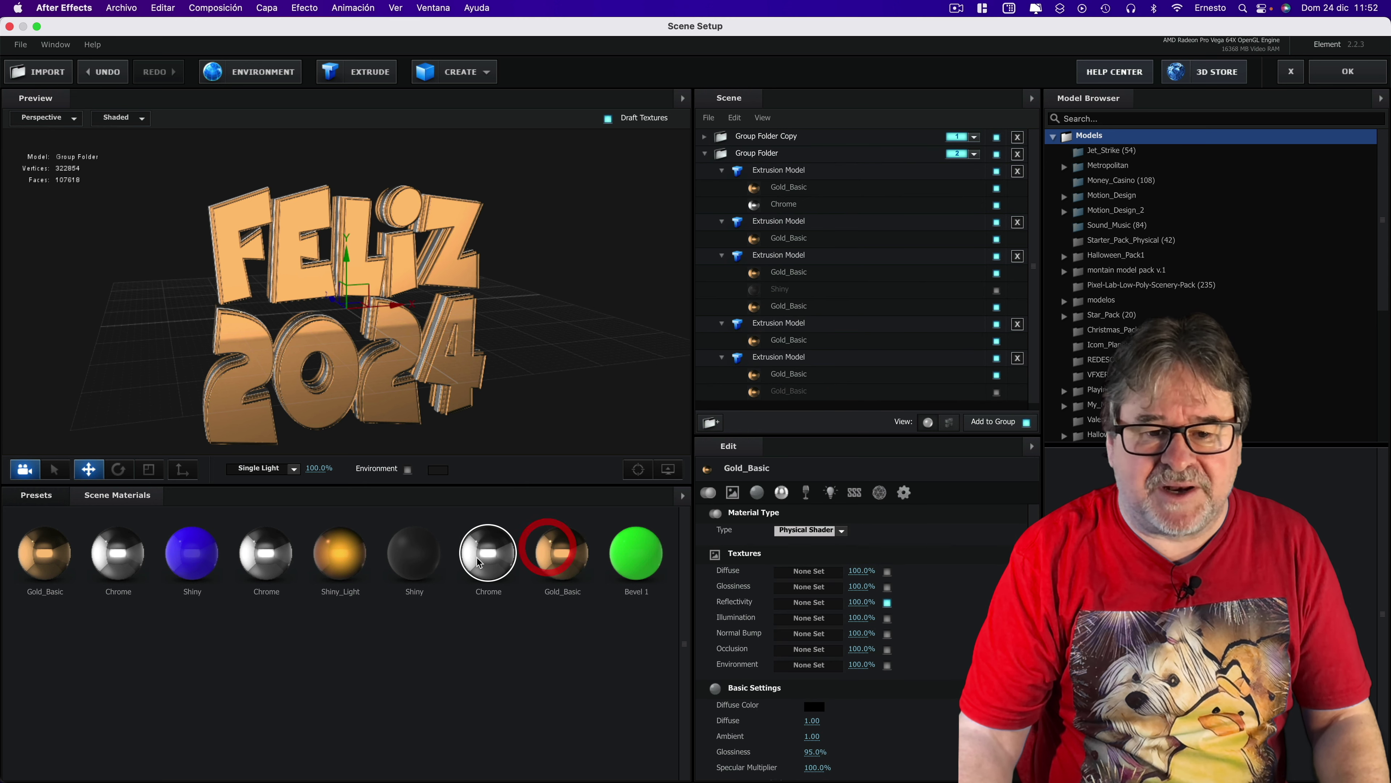
pyautogui.moveTo(488, 562)
pyautogui.mouseDown()
pyautogui.moveTo(783, 192)
pyautogui.moveTo(805, 272)
pyautogui.mouseUp()
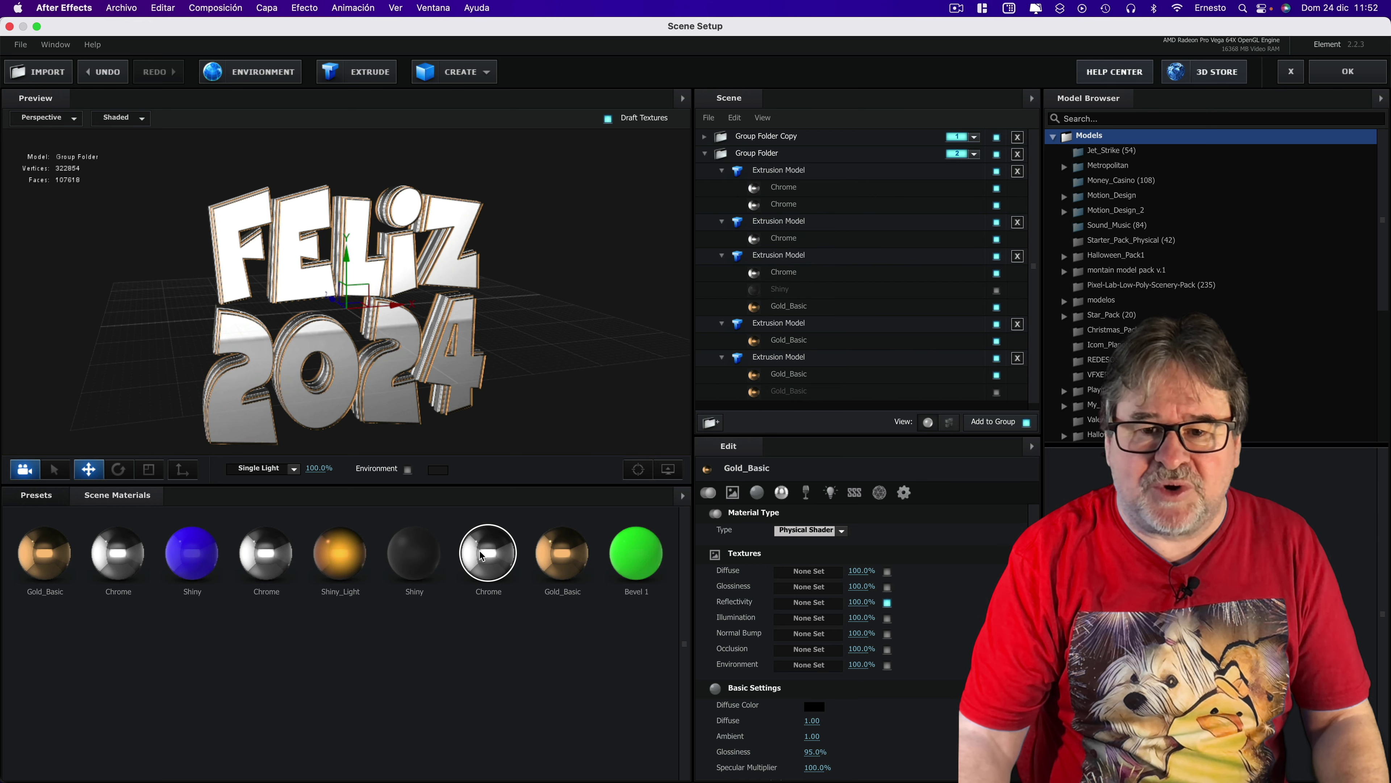
pyautogui.moveTo(481, 556); pyautogui.dragTo(805, 306)
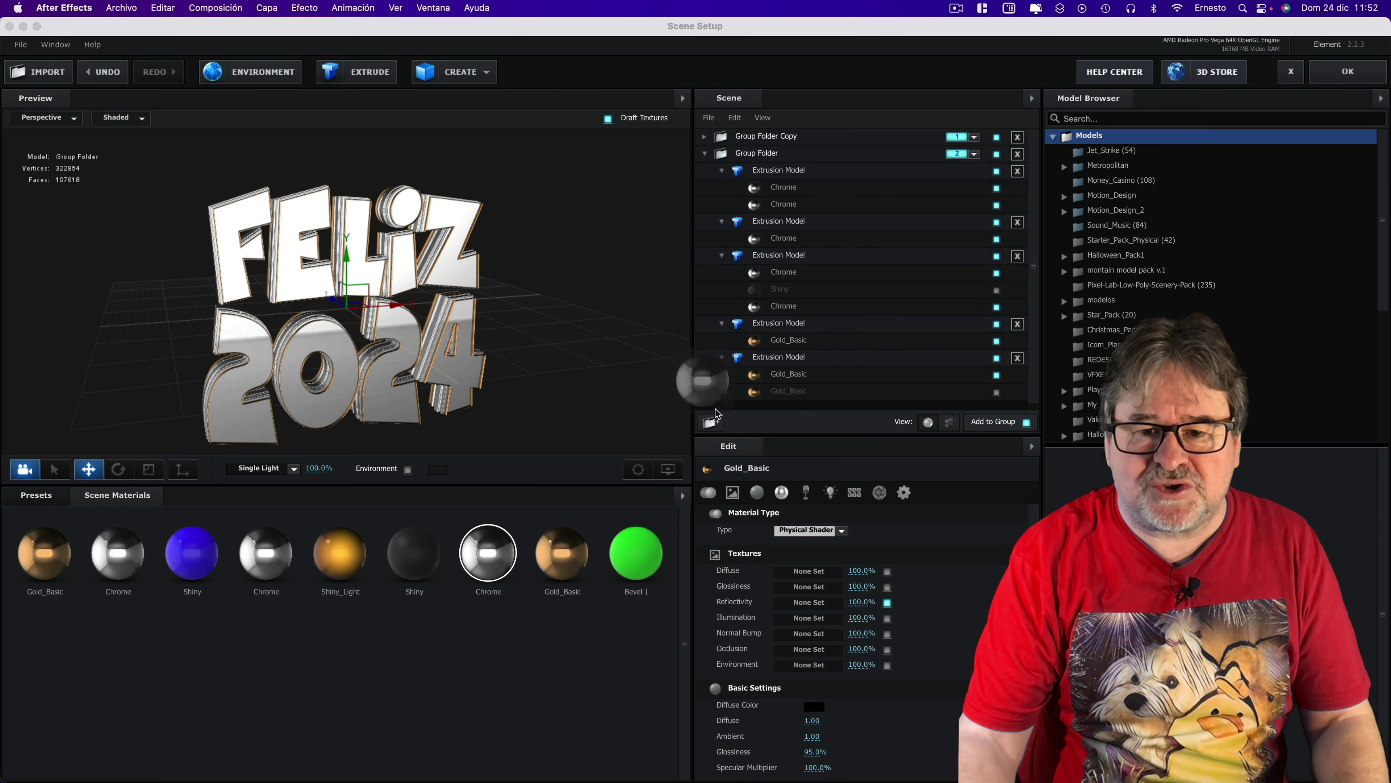
pyautogui.moveTo(715, 412)
pyautogui.mouseDown()
pyautogui.moveTo(786, 341)
pyautogui.moveTo(797, 359)
pyautogui.moveTo(782, 367)
pyautogui.mouseUp()
pyautogui.moveTo(684, 350); pyautogui.dragTo(663, 340)
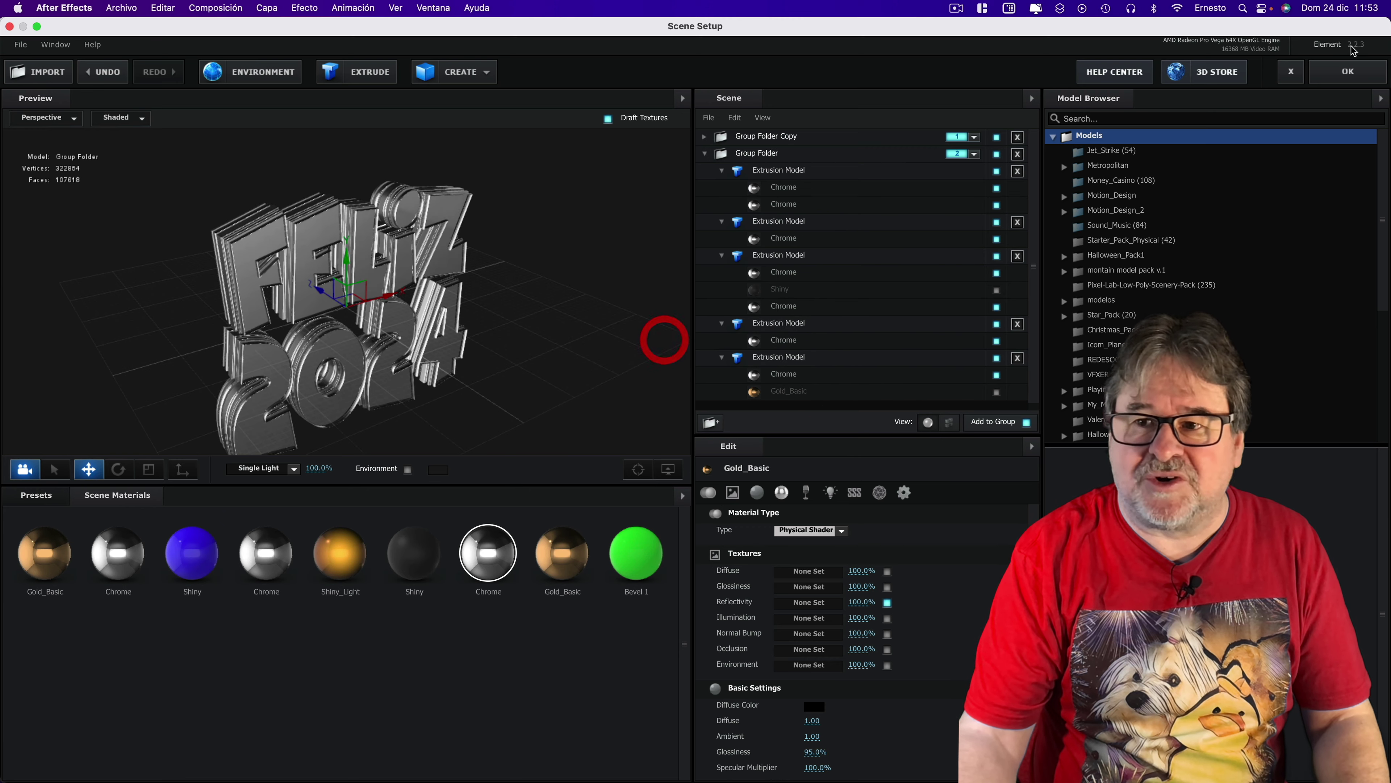
pyautogui.click(1350, 73)
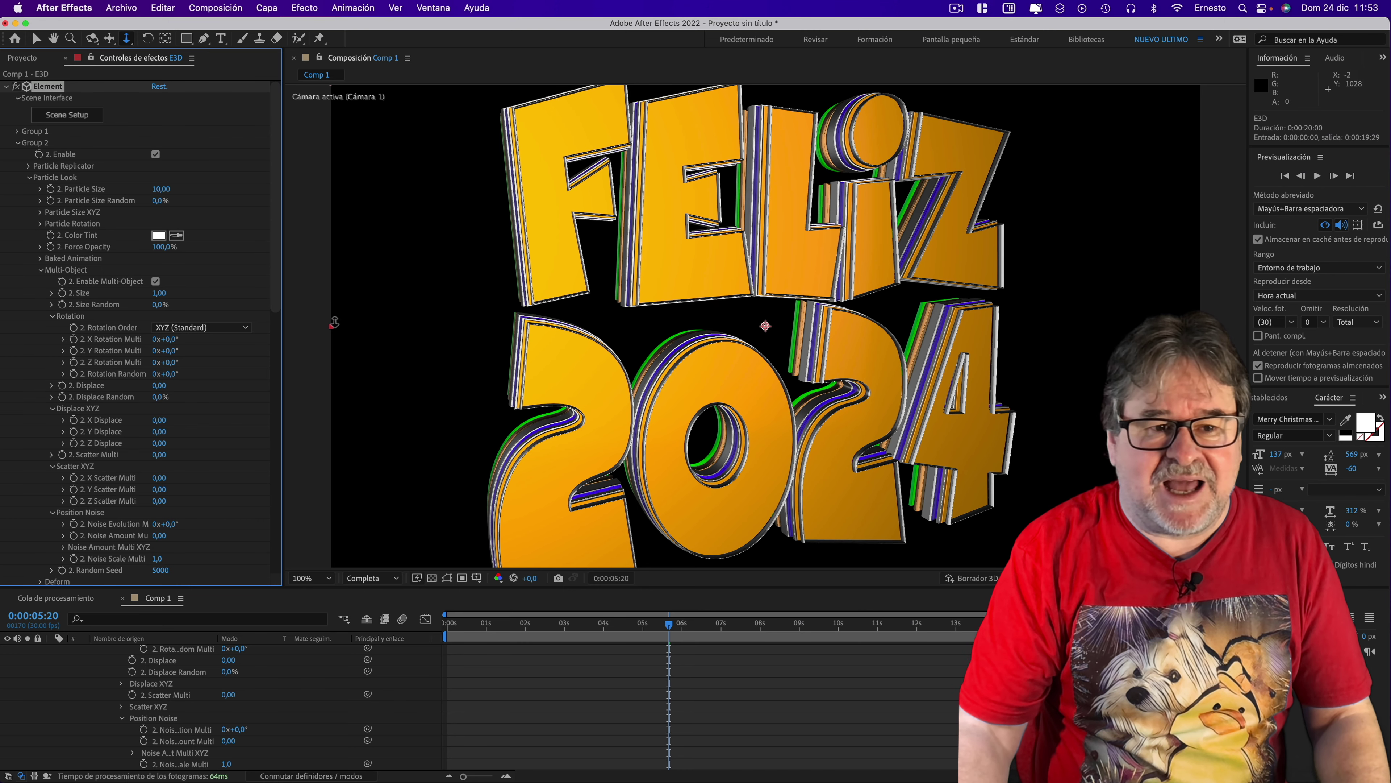
# - Scrub the Animation percentage fully to silver, then settle it around 55%
pyautogui.moveTo(277, 263); pyautogui.dragTo(272, 415)
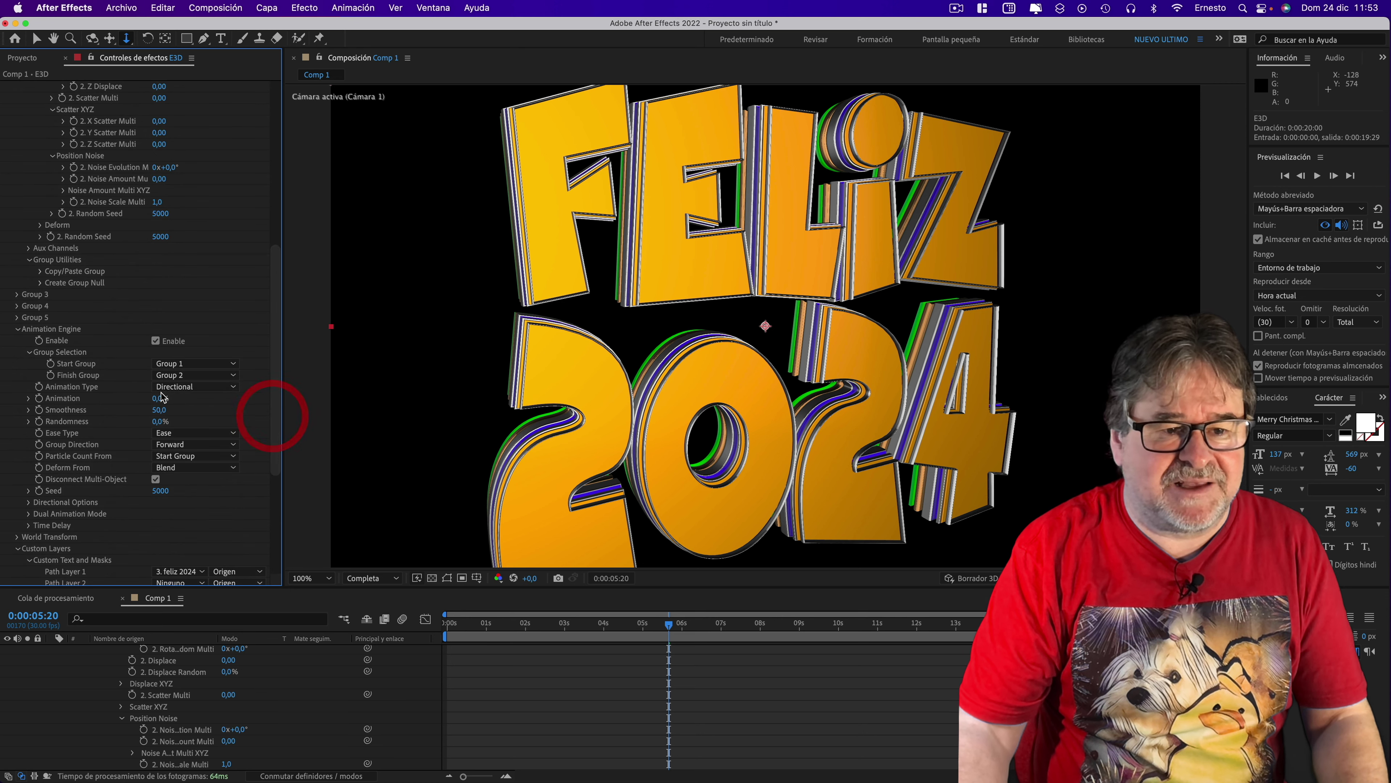
pyautogui.moveTo(158, 398)
pyautogui.mouseDown()
pyautogui.moveTo(274, 405)
pyautogui.moveTo(191, 400)
pyautogui.moveTo(243, 405)
pyautogui.moveTo(205, 408)
pyautogui.mouseUp()
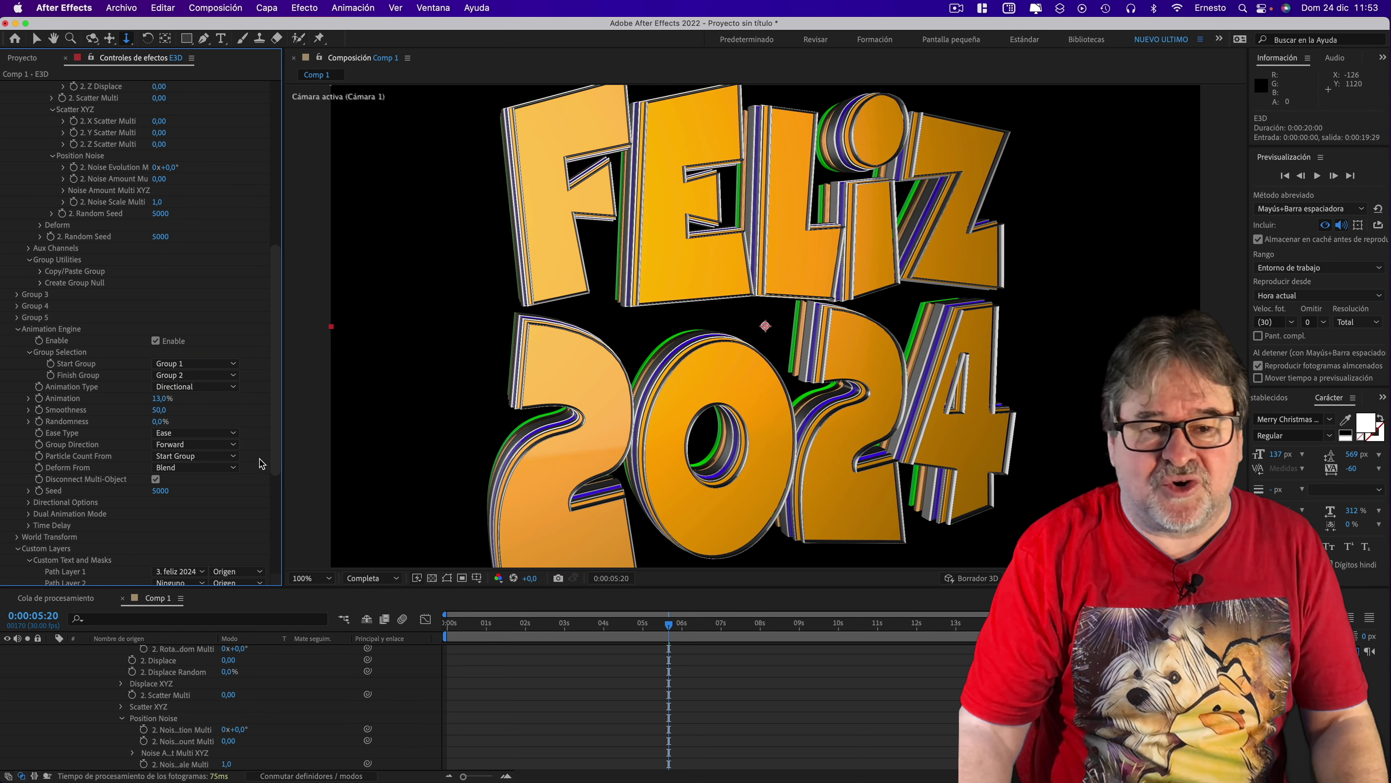
pyautogui.moveTo(181, 400); pyautogui.dragTo(256, 405)
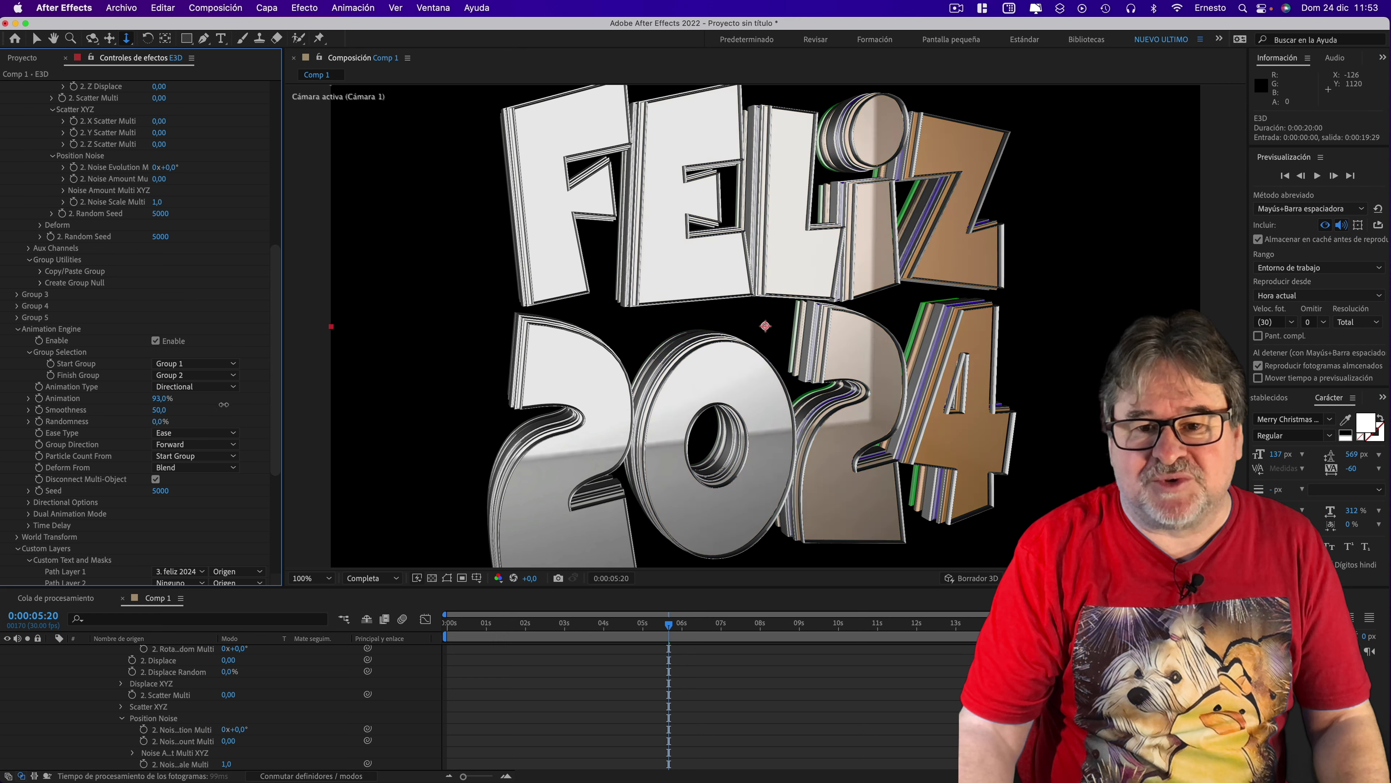
pyautogui.moveTo(199, 403)
pyautogui.mouseDown()
pyautogui.moveTo(294, 409)
pyautogui.moveTo(167, 401)
pyautogui.moveTo(239, 404)
pyautogui.mouseUp()
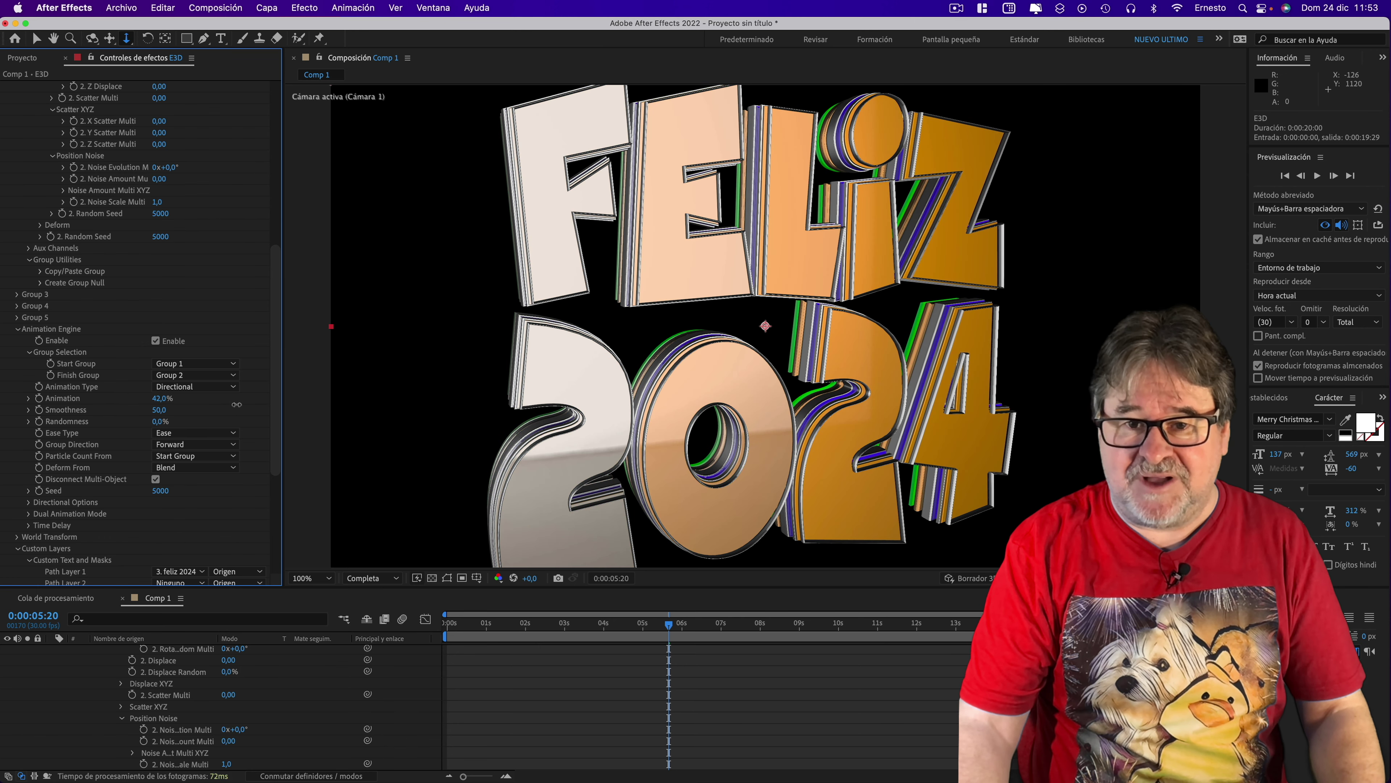
pyautogui.moveTo(239, 404); pyautogui.dragTo(248, 404)
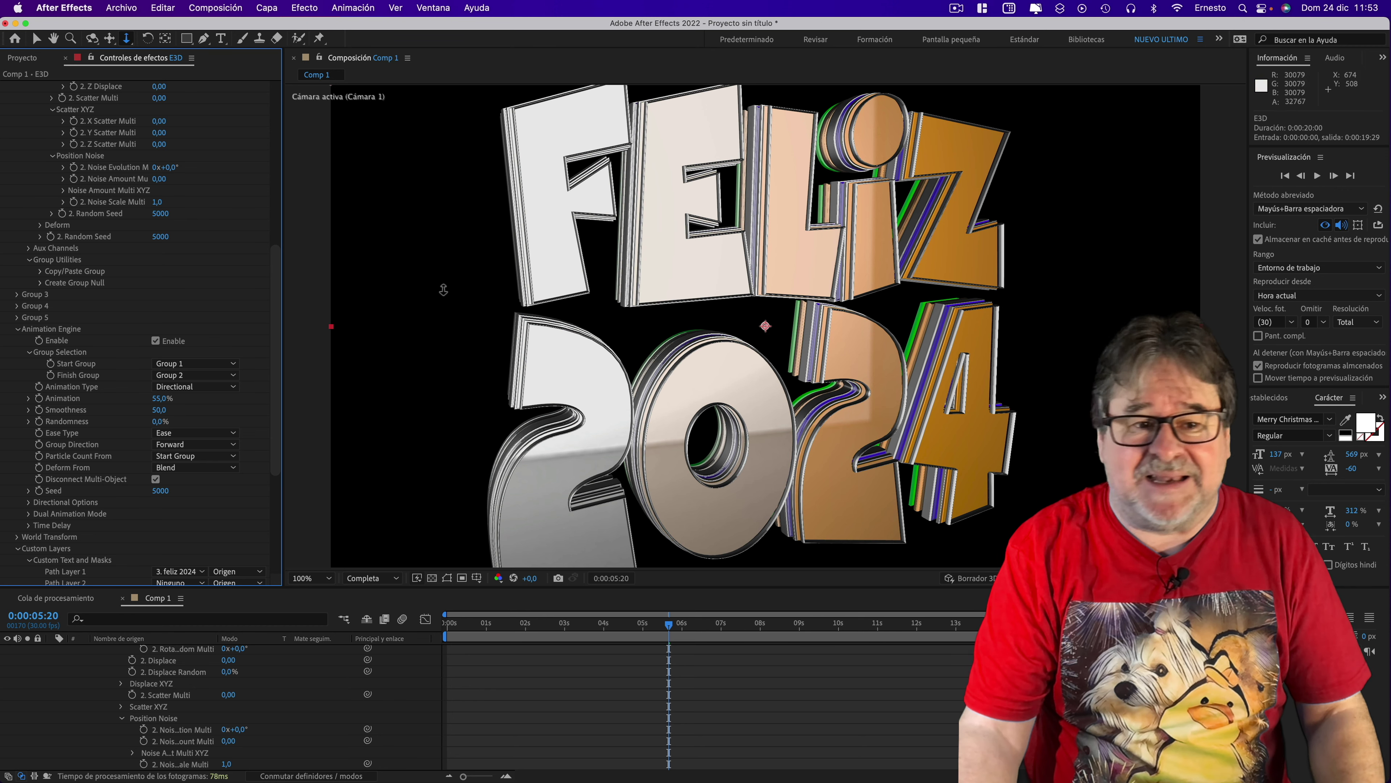
# - Expand the Time Delay and Multi-Object timing settings and undo the last value change
pyautogui.scroll(-5, 136, 444)
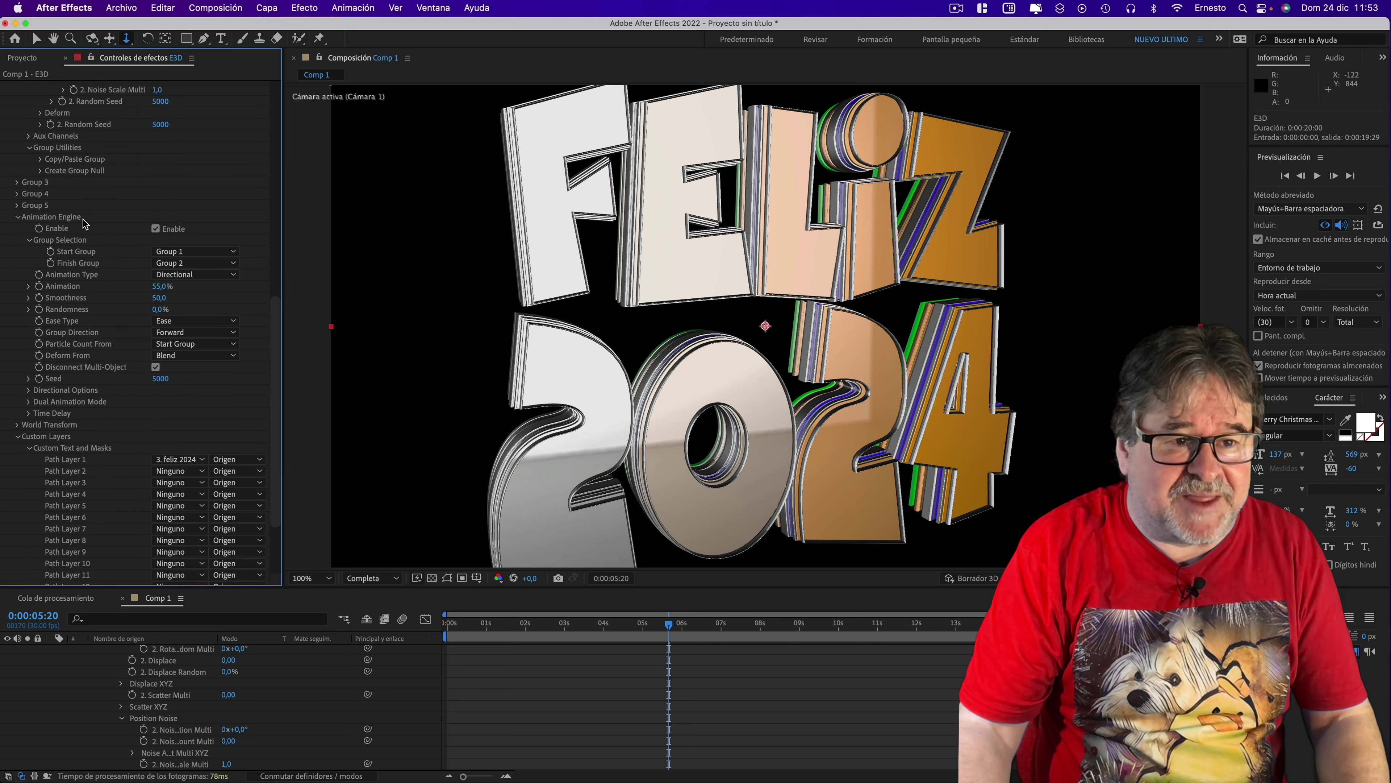
pyautogui.click(28, 414)
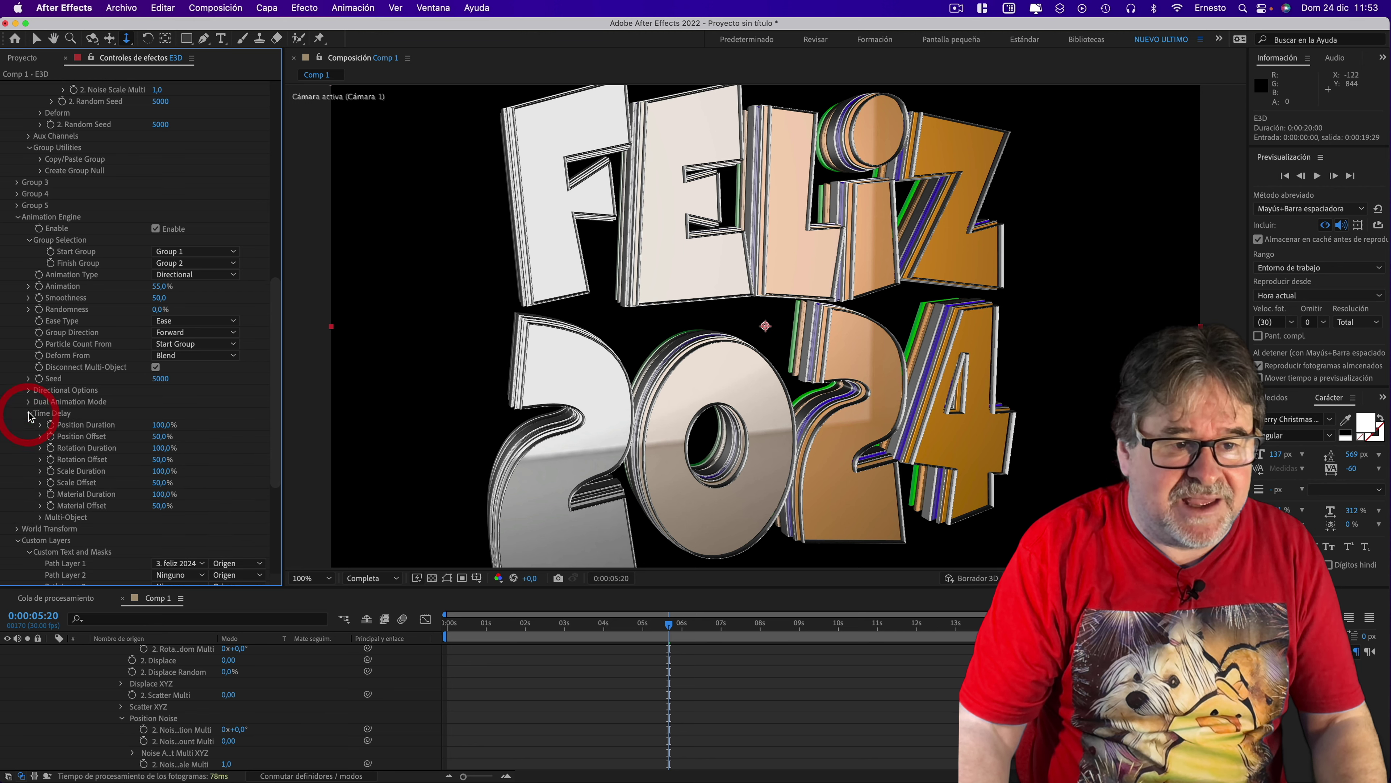
pyautogui.click(39, 519)
pyautogui.scroll(-3, 44, 516)
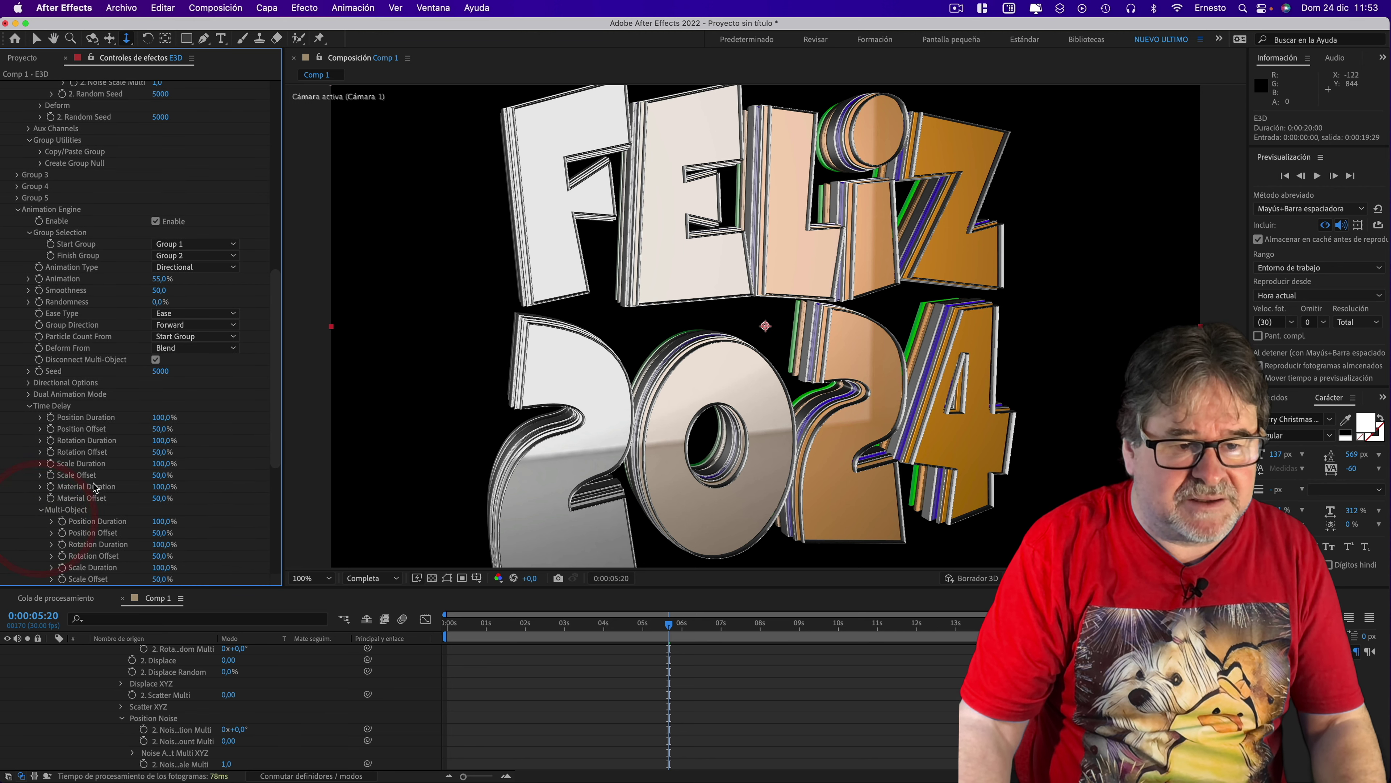
pyautogui.scroll(-3, 93, 484)
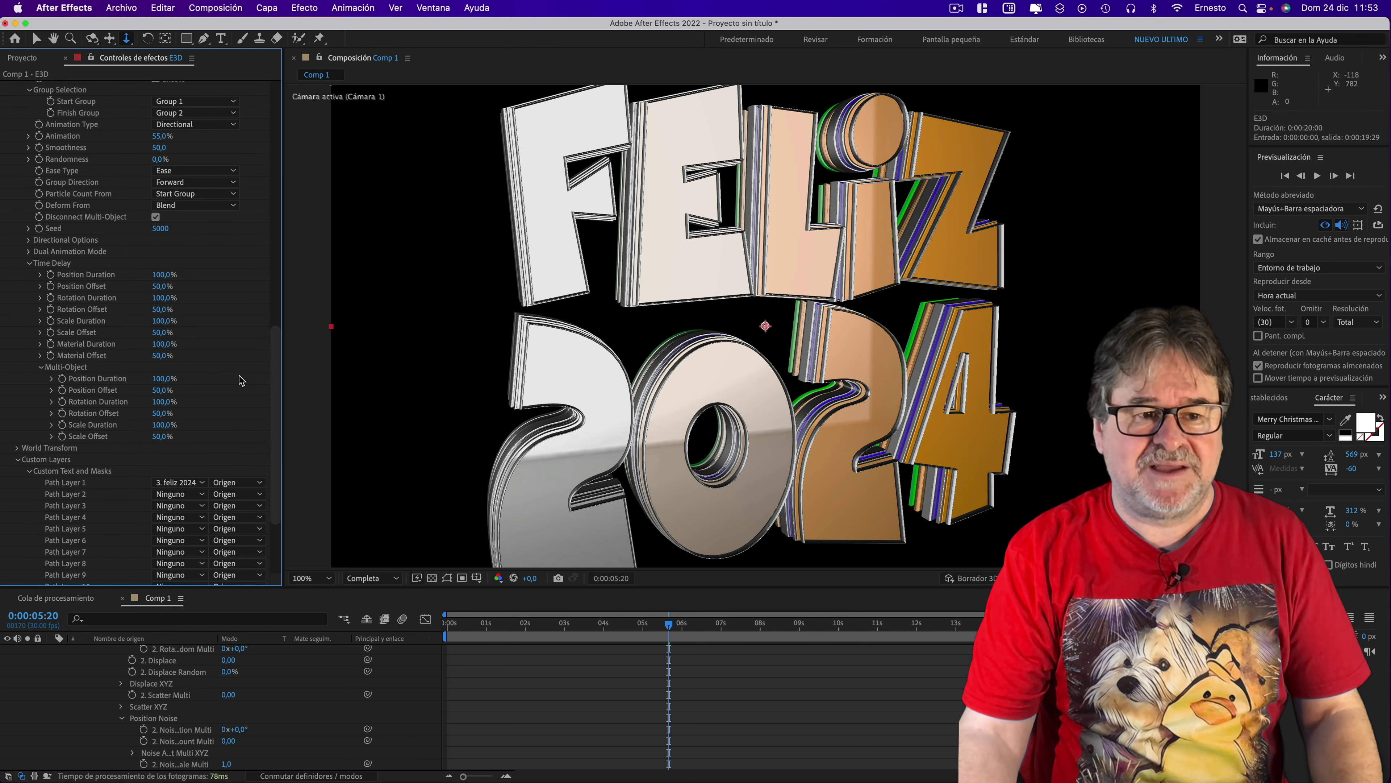
pyautogui.press('super+z')
pyautogui.scroll(8, 39, 287)
pyautogui.scroll(8, 40, 283)
pyautogui.scroll(8, 40, 283)
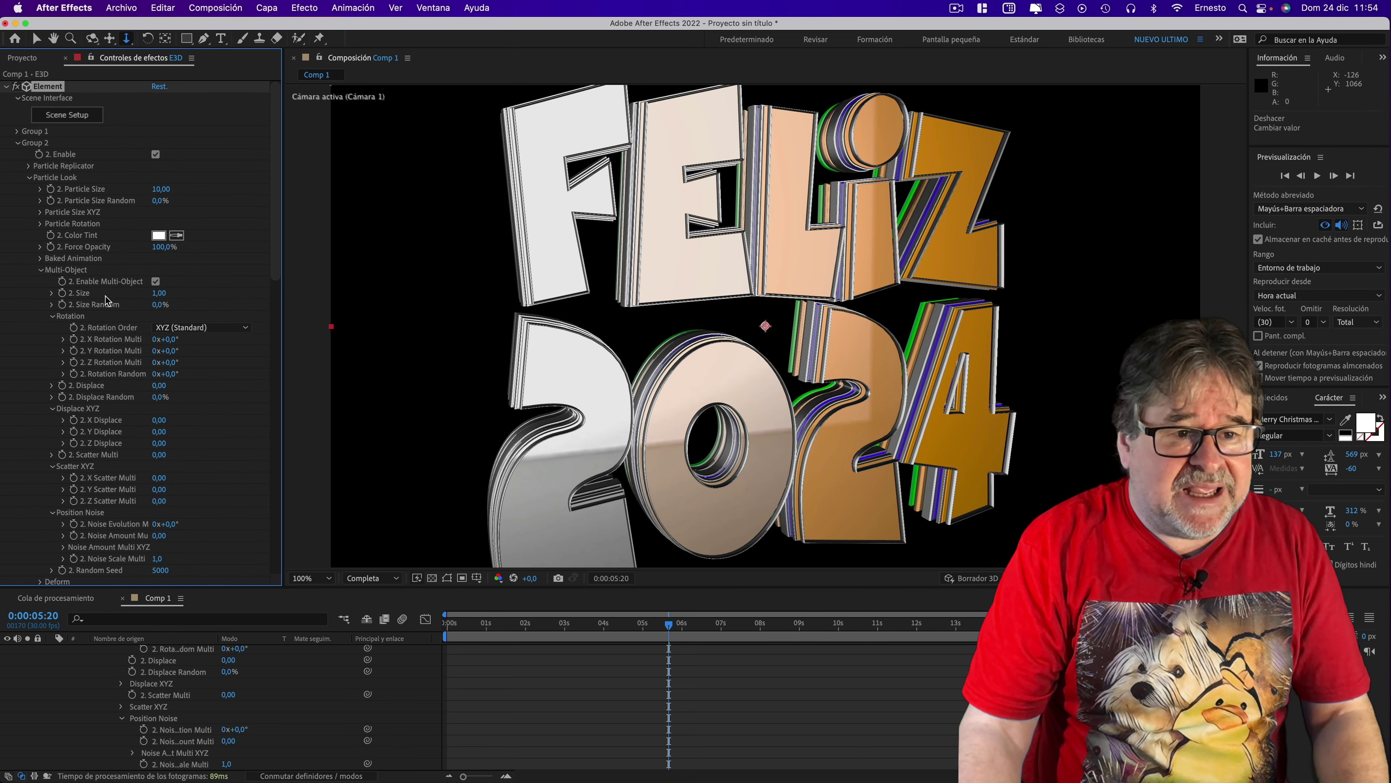
# - Set Group 2's Size to 0 and Size Random to 20%, then scrub Animation to about 29%
pyautogui.scroll(-2, 90, 258)
pyautogui.scroll(-2, 72, 206)
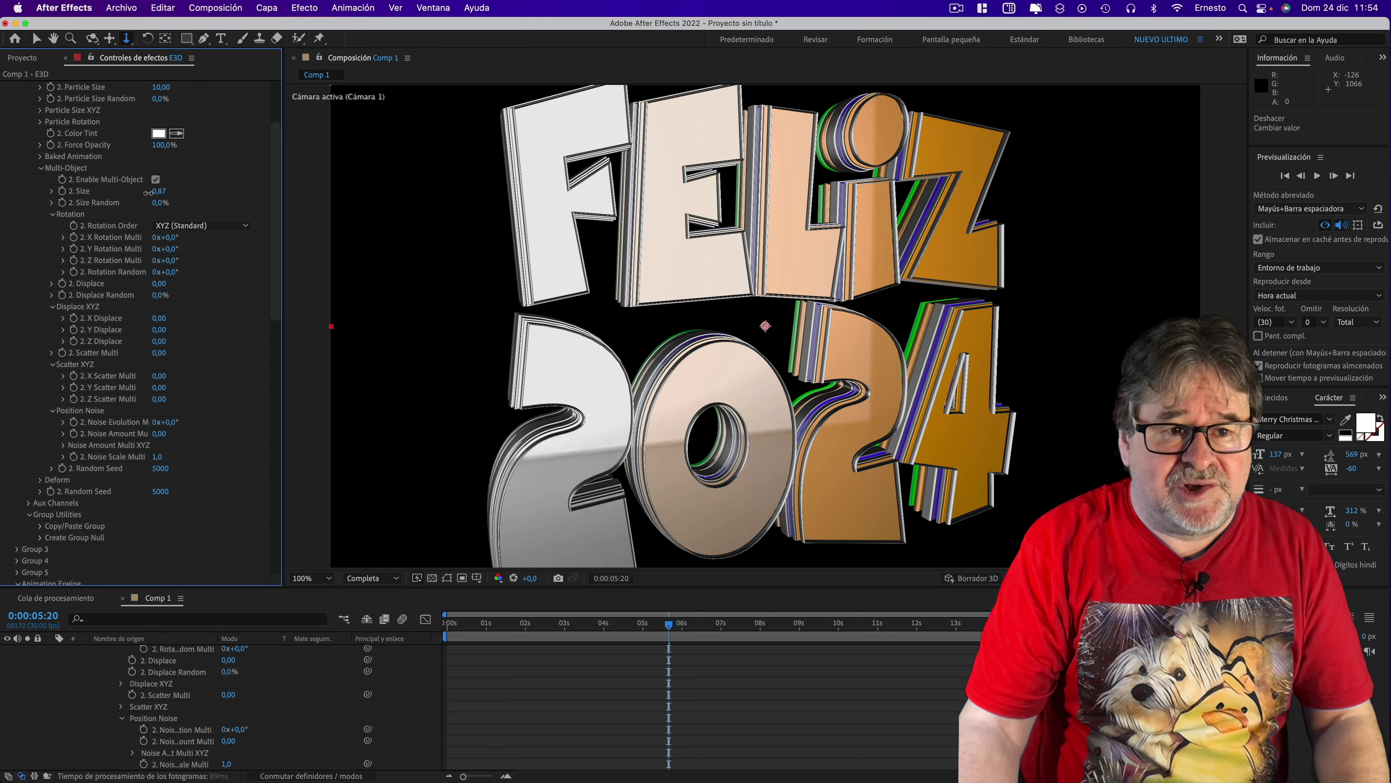
pyautogui.moveTo(158, 192); pyautogui.dragTo(83, 190)
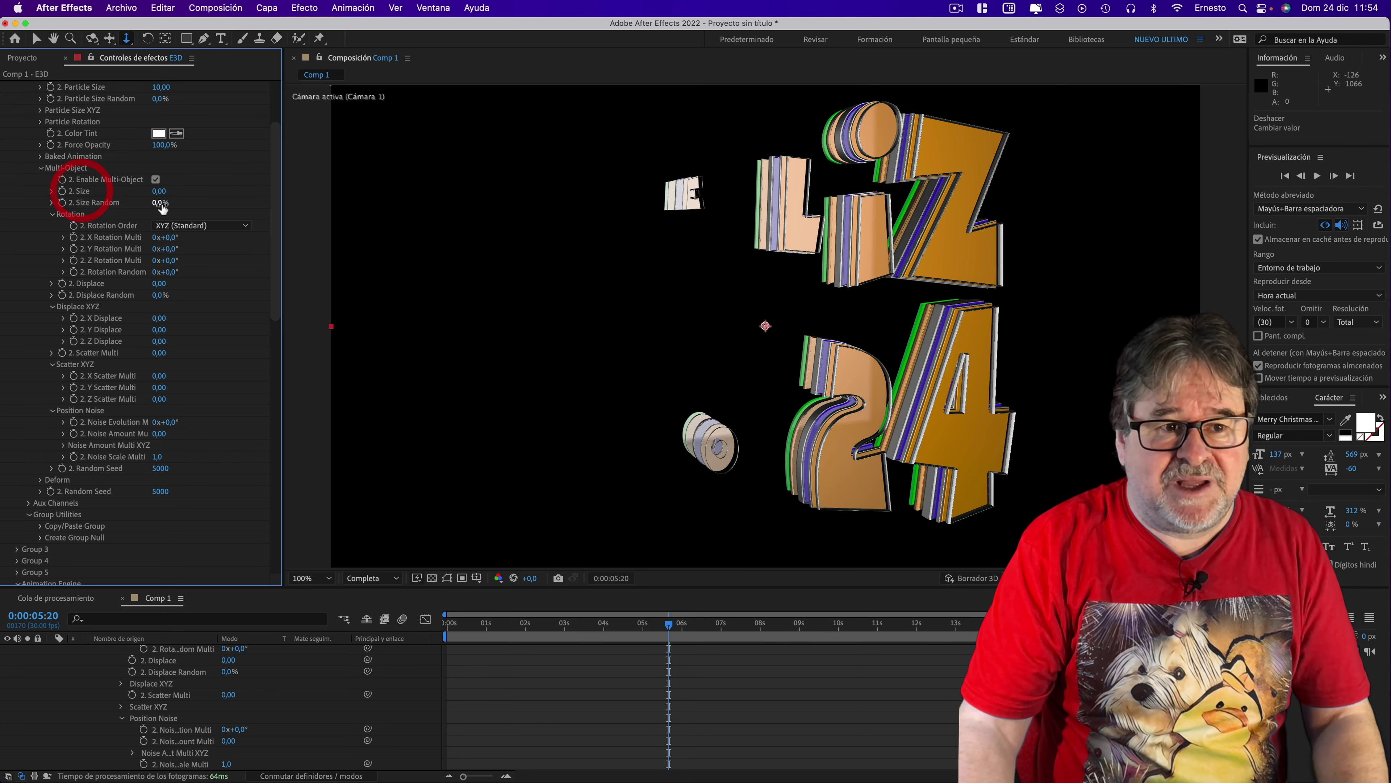
pyautogui.moveTo(174, 203); pyautogui.dragTo(175, 204)
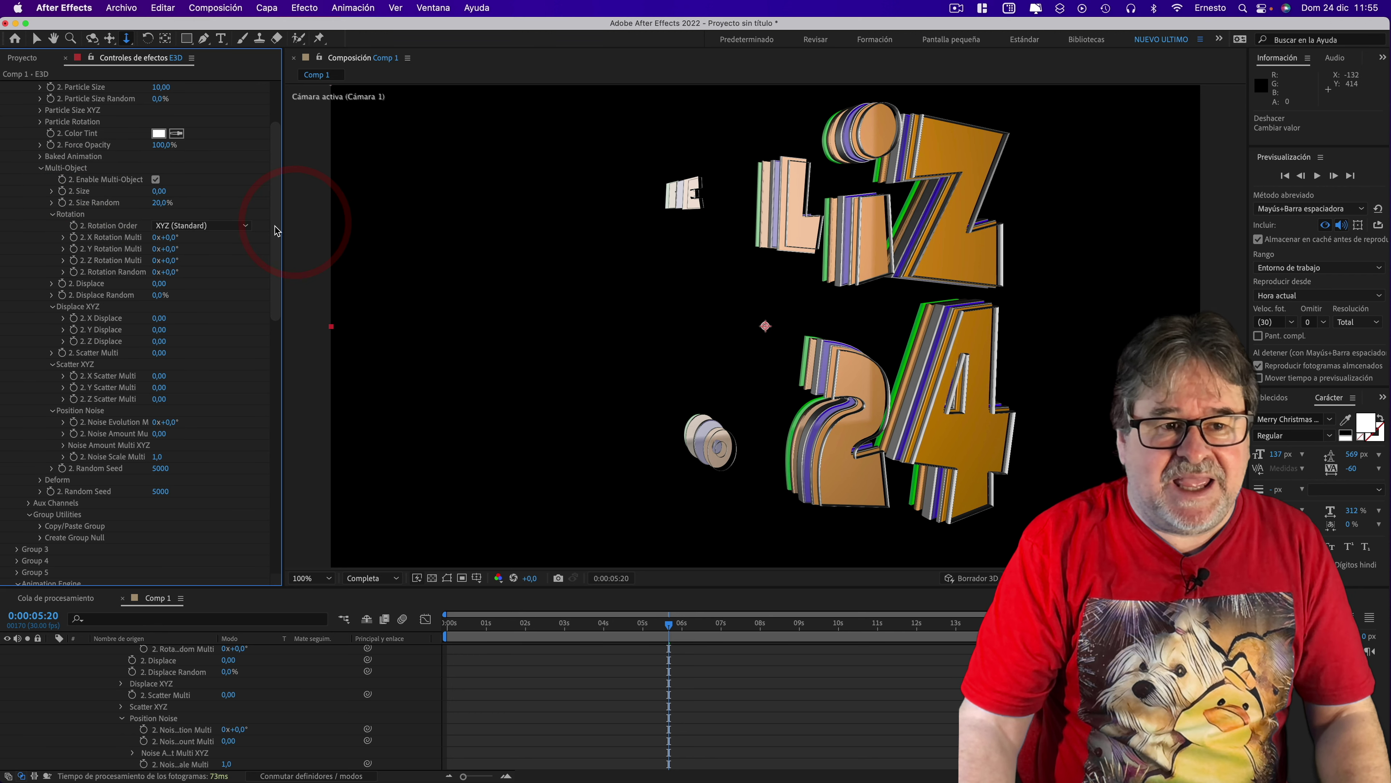
pyautogui.moveTo(277, 227); pyautogui.dragTo(277, 339)
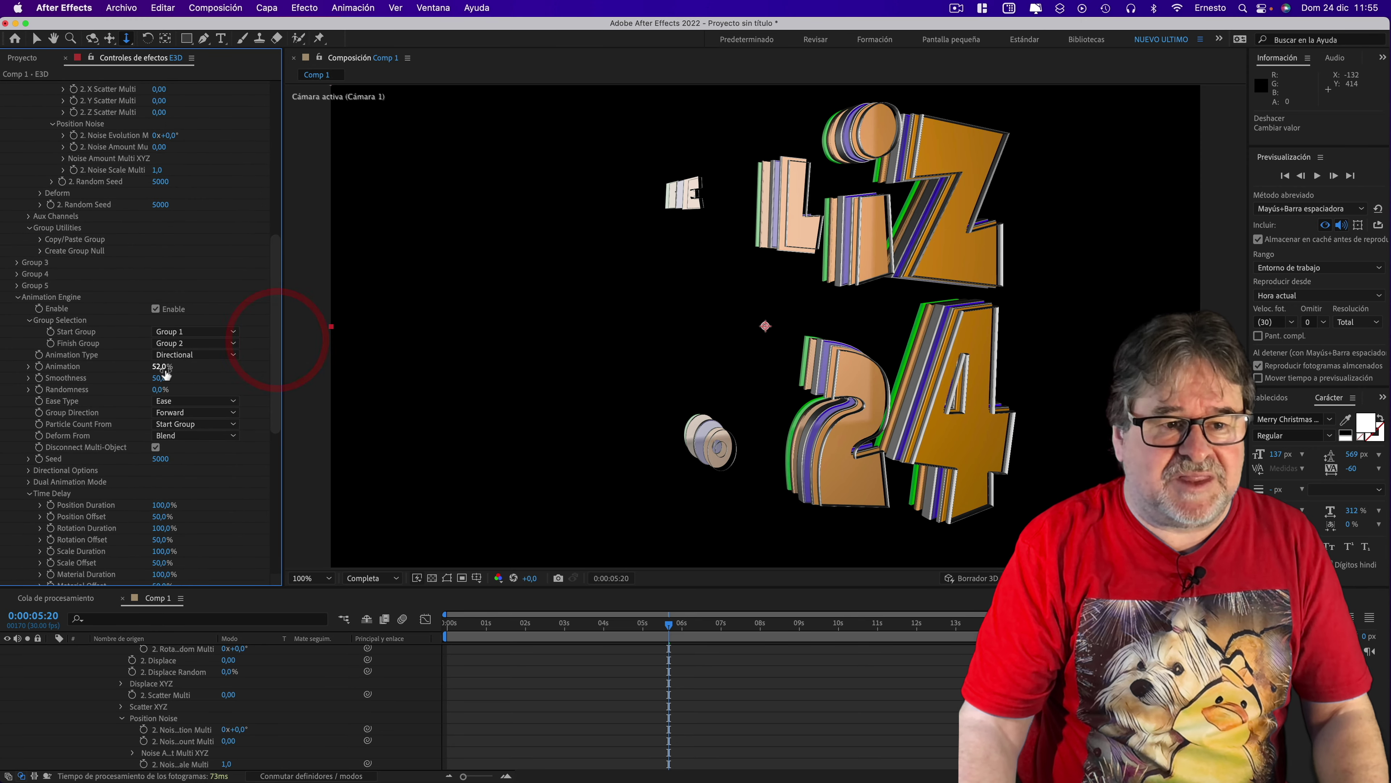
pyautogui.moveTo(162, 366)
pyautogui.mouseDown()
pyautogui.moveTo(189, 366)
pyautogui.moveTo(123, 365)
pyautogui.moveTo(182, 376)
pyautogui.moveTo(163, 376)
pyautogui.mouseUp()
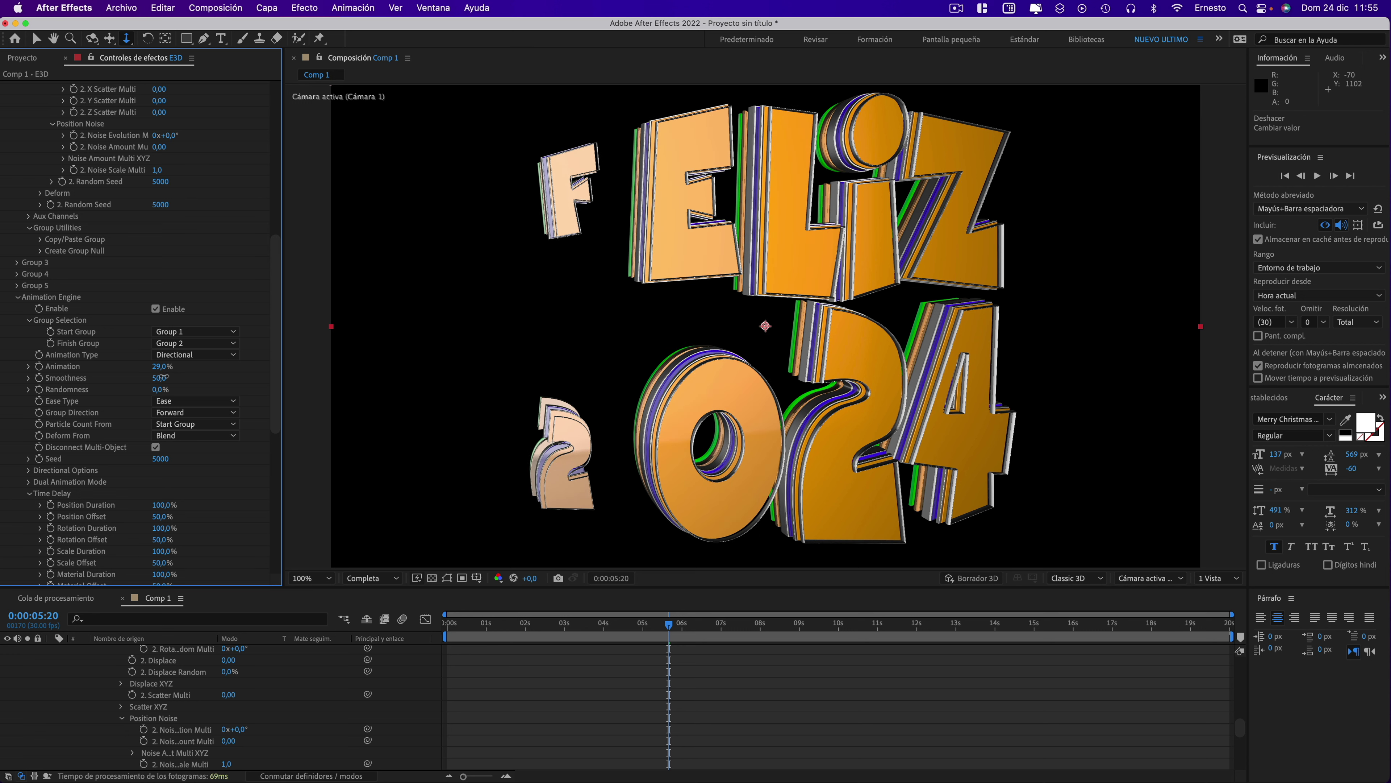
# - Set Animation to 31%, Multi-Object Scale Duration to 62% and Scale Offset to 39%
pyautogui.moveTo(163, 376); pyautogui.dragTo(164, 376)
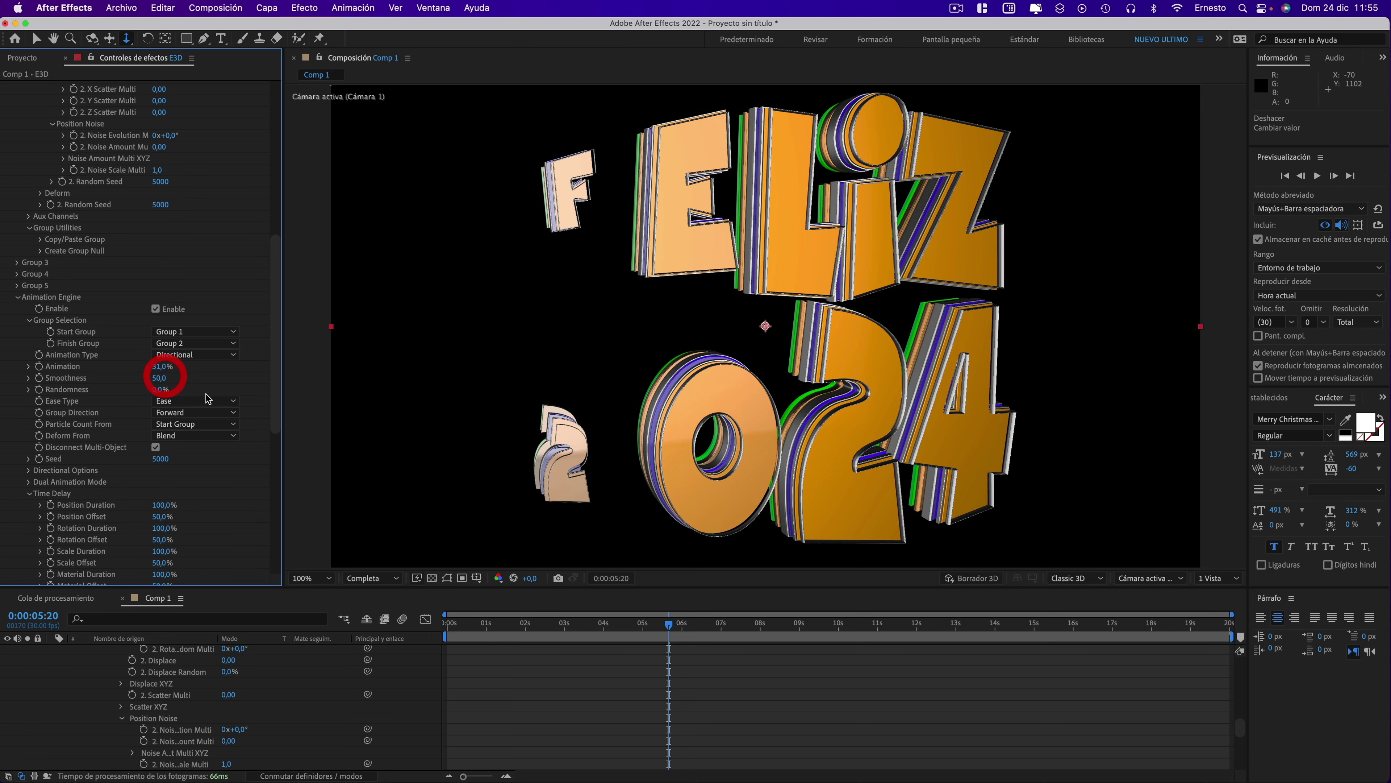
pyautogui.scroll(-3, 167, 463)
pyautogui.scroll(-3, 171, 464)
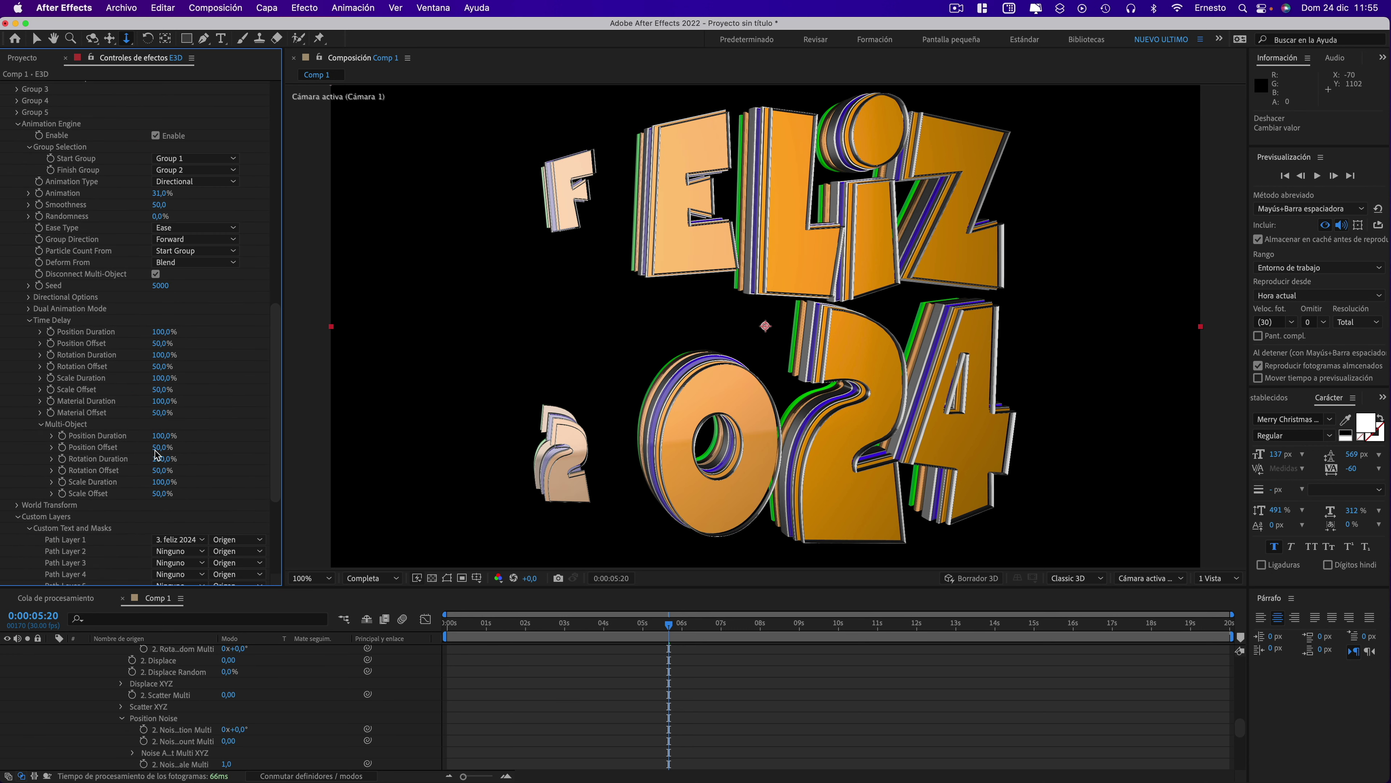
pyautogui.moveTo(163, 485)
pyautogui.mouseDown()
pyautogui.moveTo(179, 485)
pyautogui.moveTo(148, 492)
pyautogui.mouseUp()
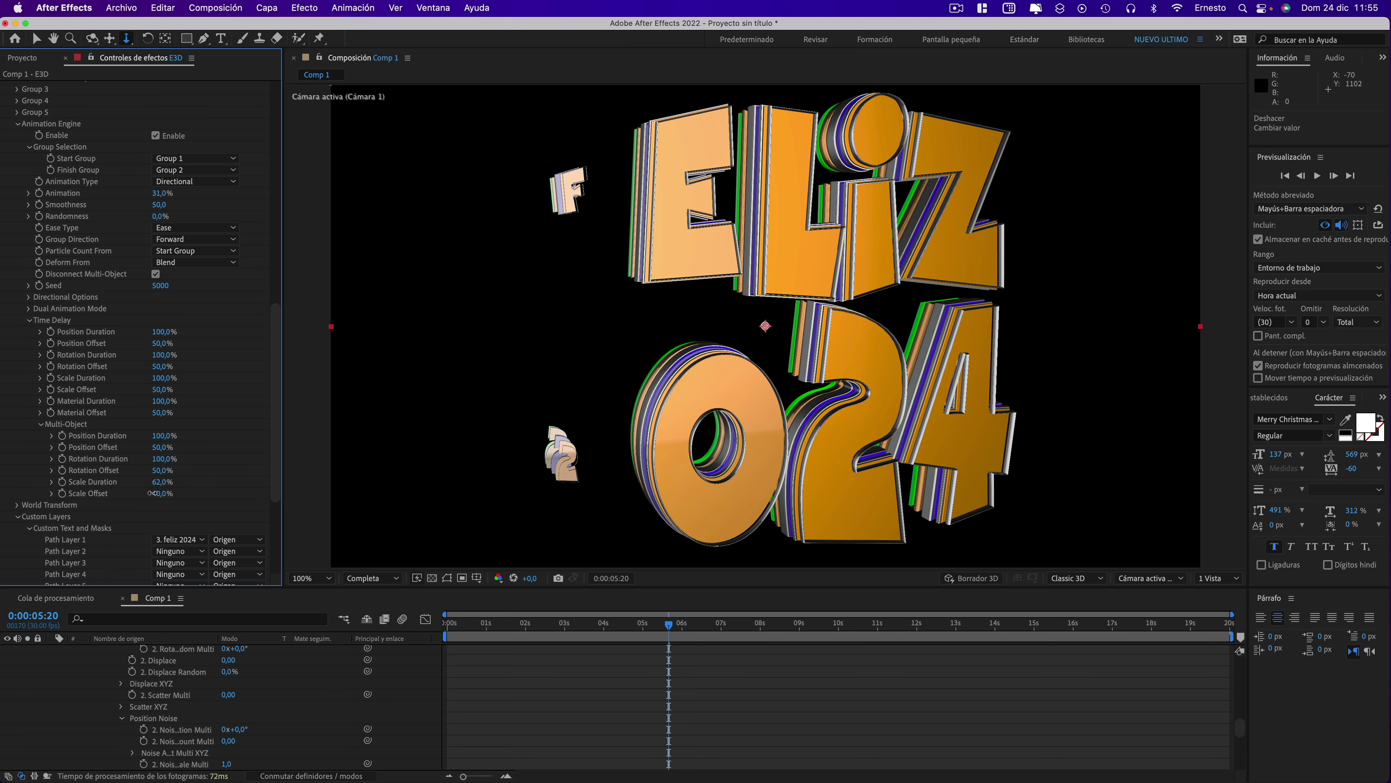
pyautogui.scroll(3, 157, 424)
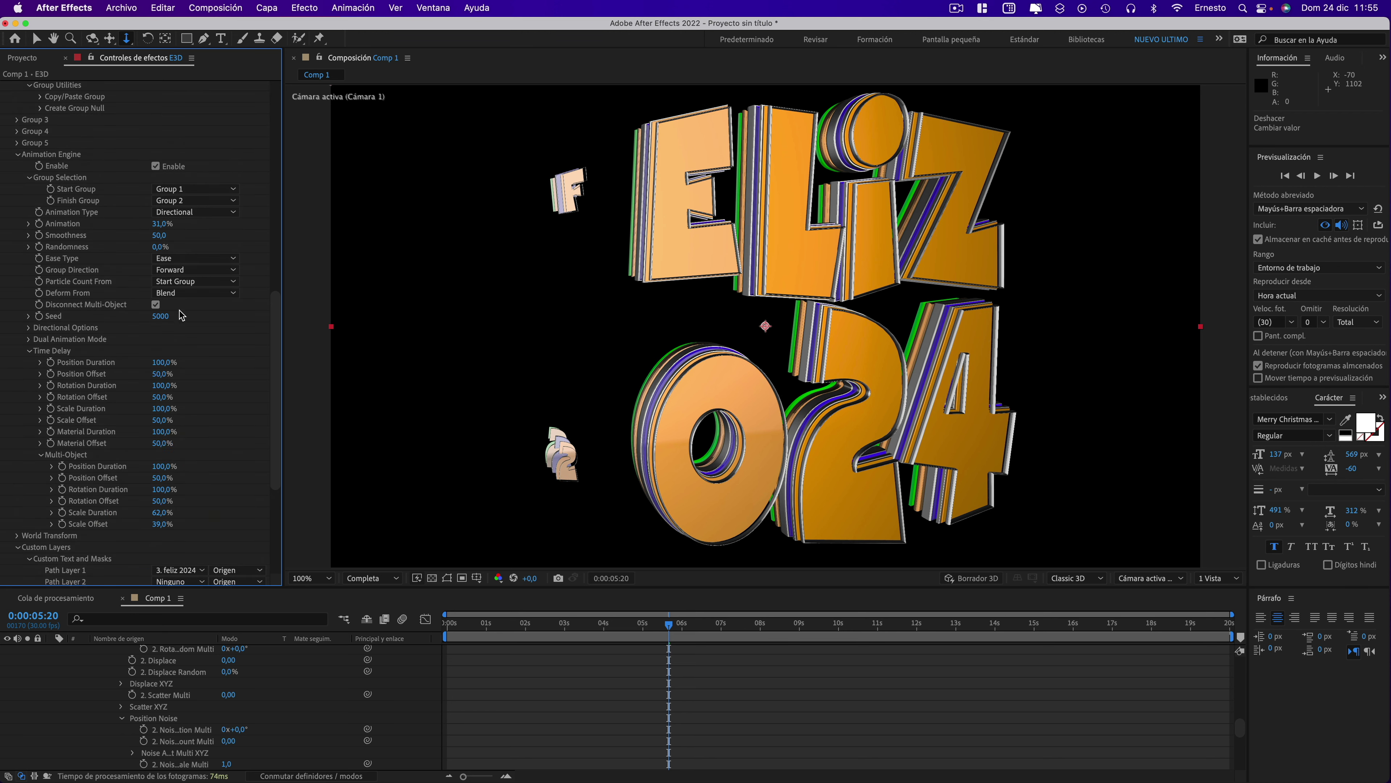
pyautogui.scroll(3, 82, 241)
pyautogui.scroll(5, 83, 241)
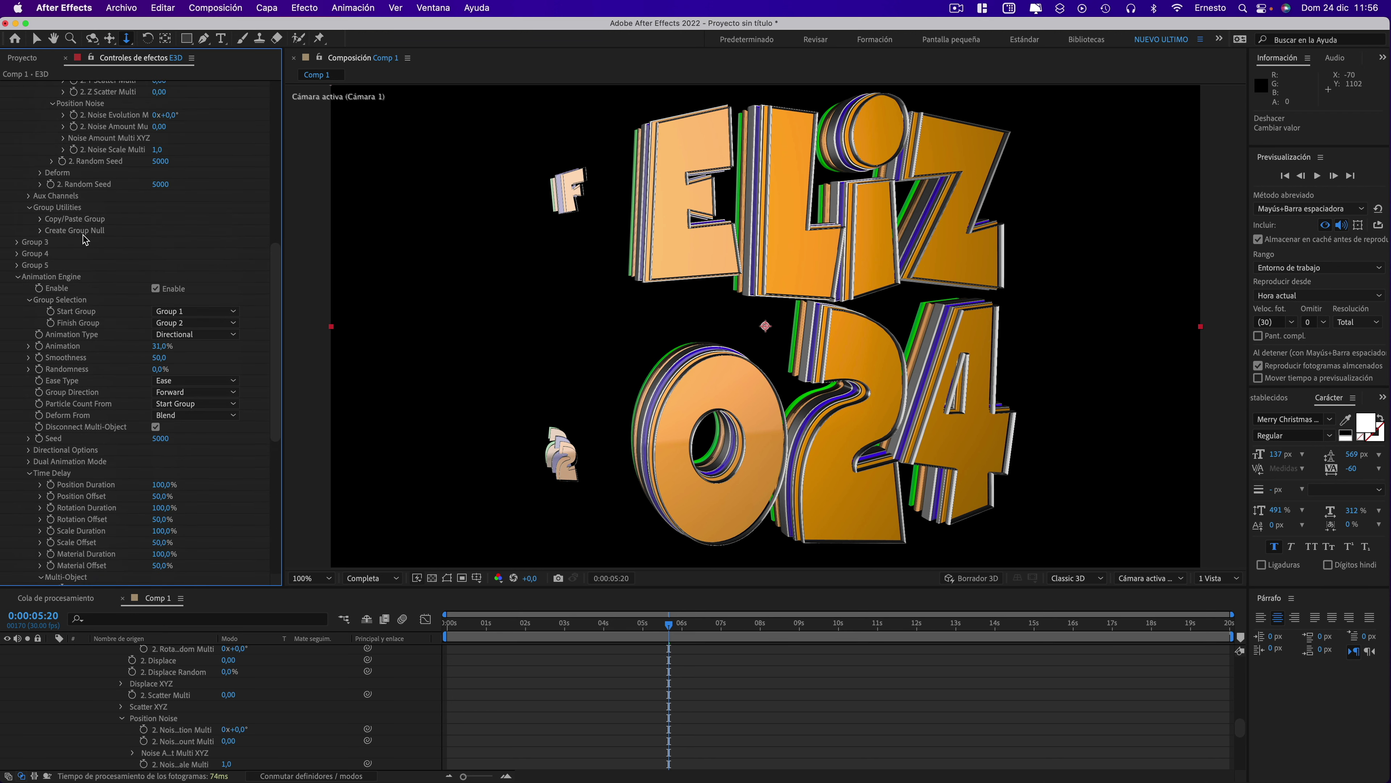
pyautogui.scroll(5, 83, 241)
pyautogui.scroll(5, 82, 241)
pyautogui.scroll(5, 83, 239)
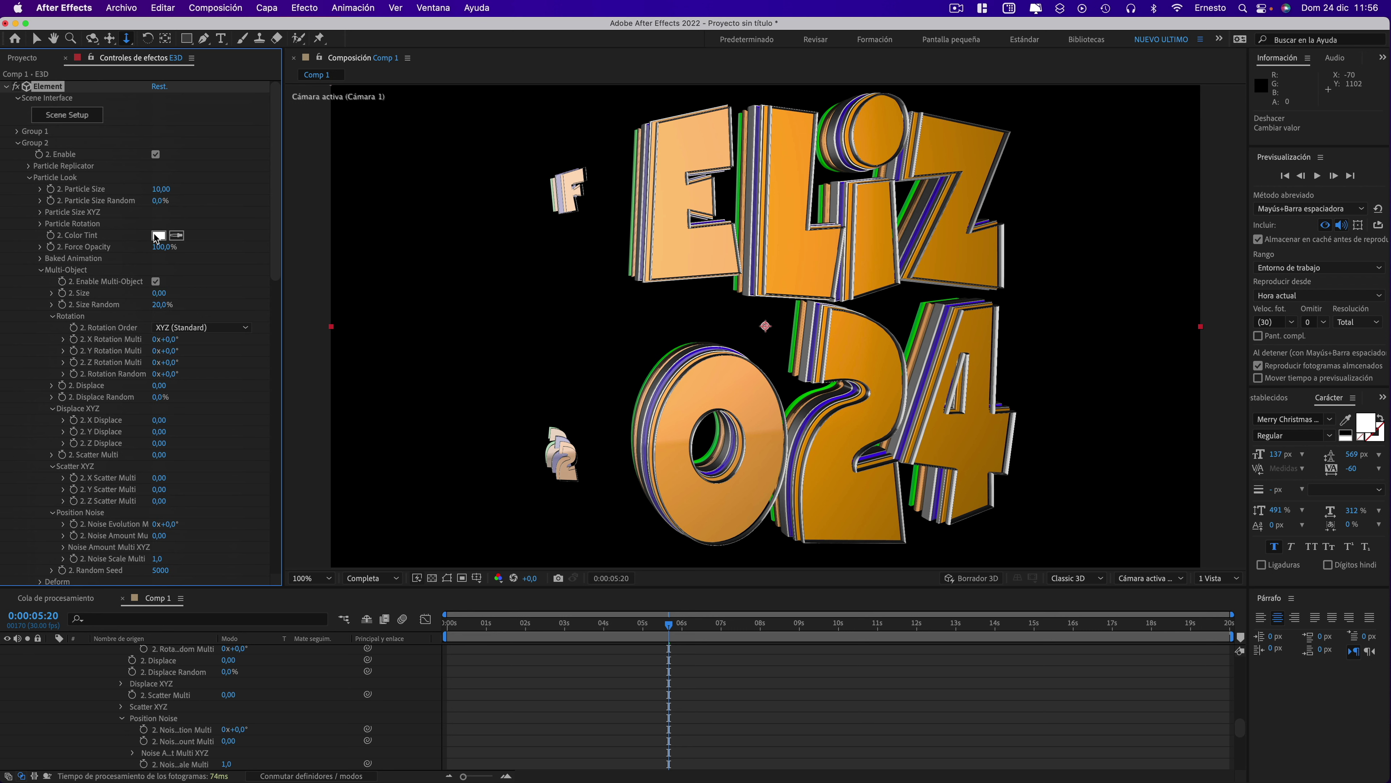
# - Expand Group 2's Particle Rotation and set X Rotation Particle to 45° and Y Rotation Particle to -58°
pyautogui.scroll(-3, 111, 288)
pyautogui.scroll(-1, 44, 147)
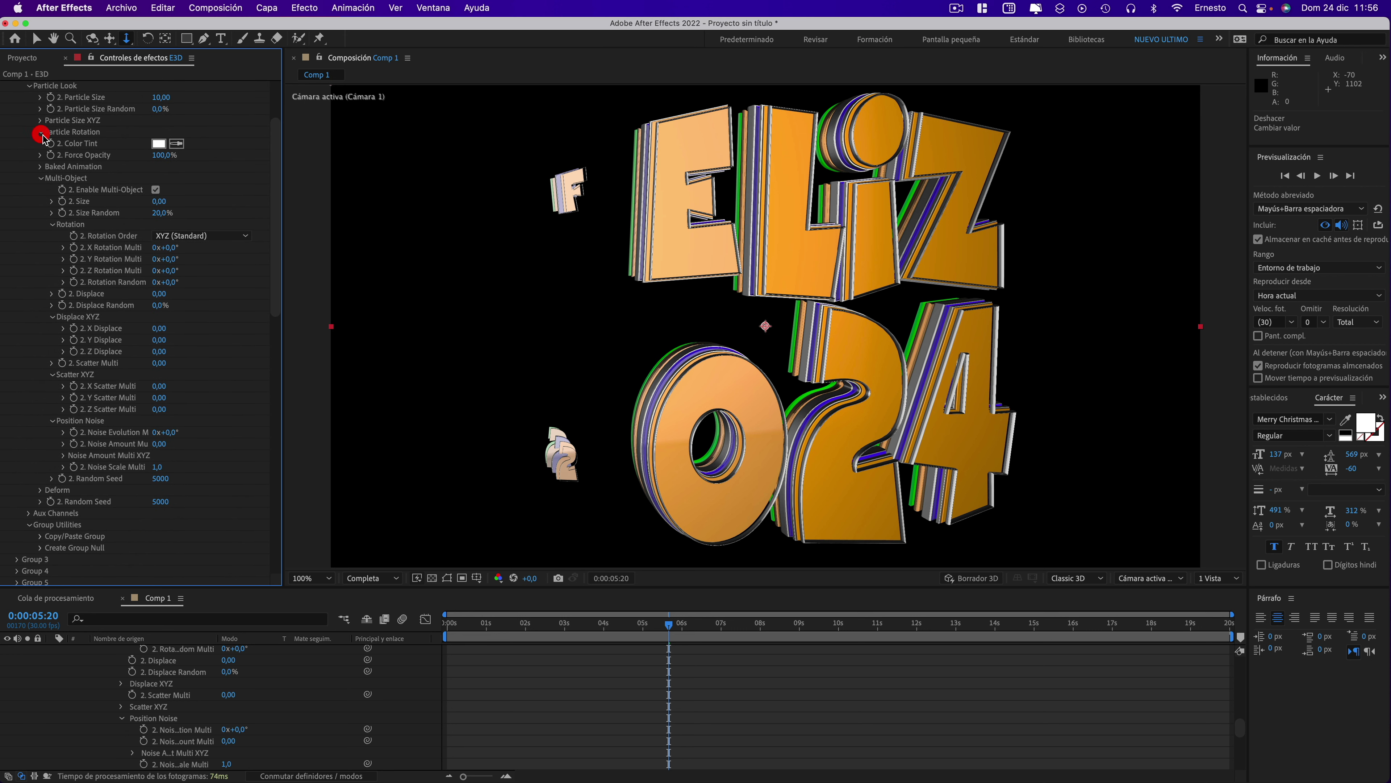
pyautogui.click(42, 133)
pyautogui.scroll(3, 65, 148)
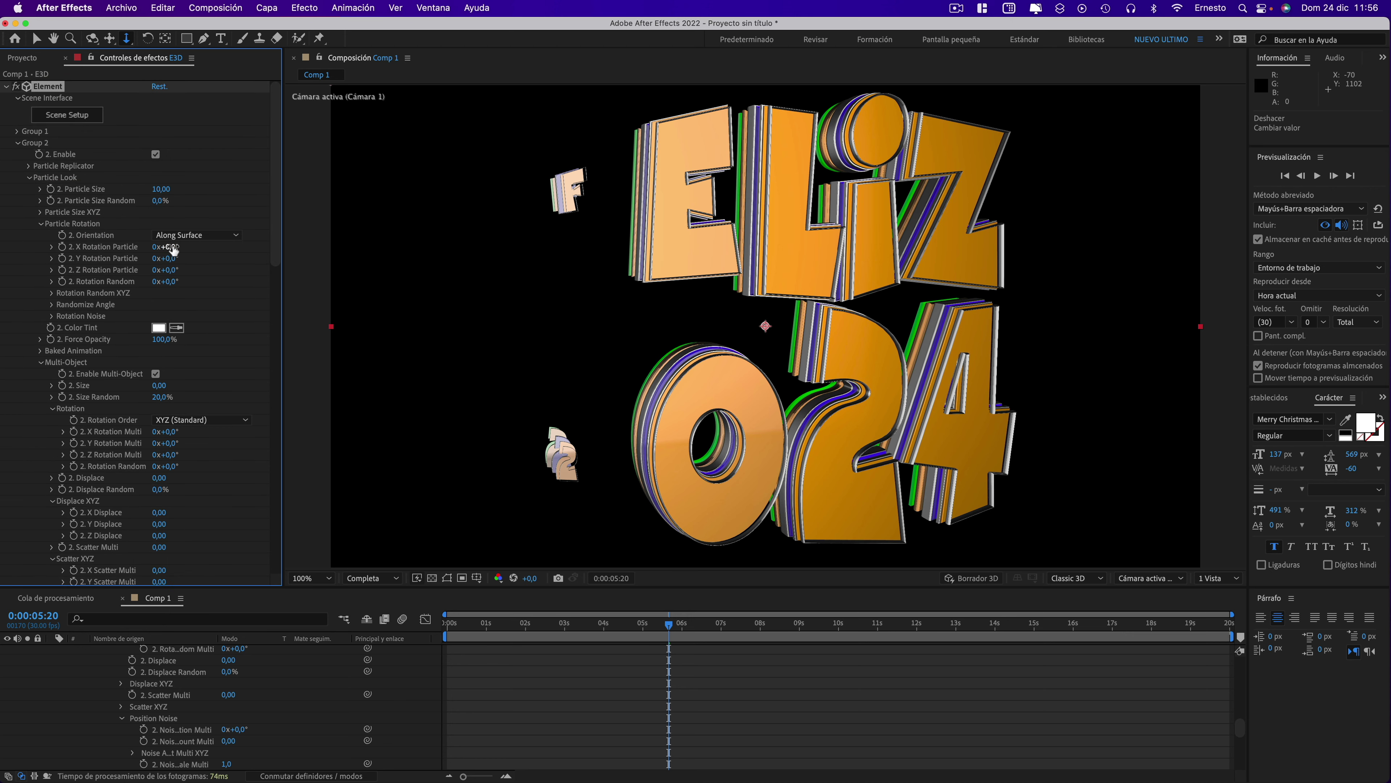
pyautogui.moveTo(173, 248); pyautogui.dragTo(206, 249)
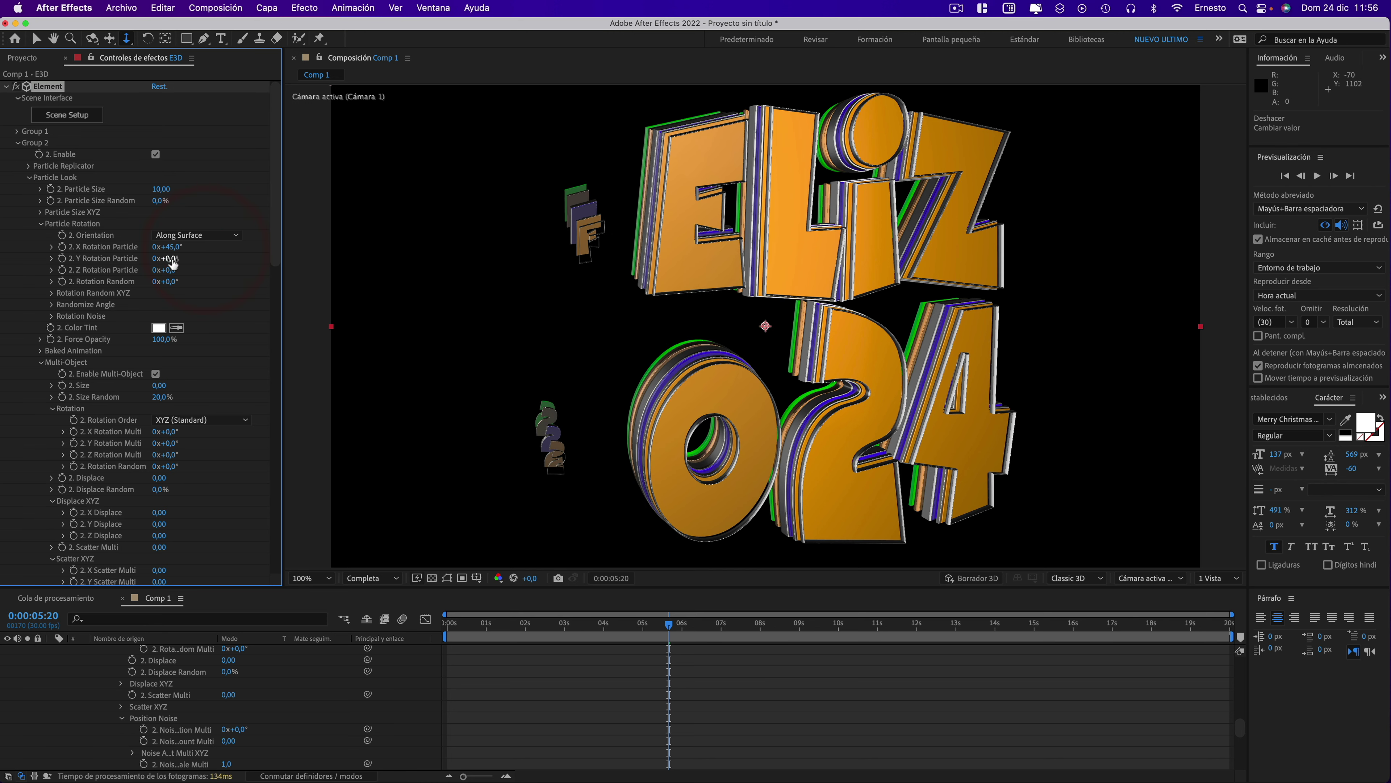
pyautogui.moveTo(192, 259); pyautogui.dragTo(129, 258)
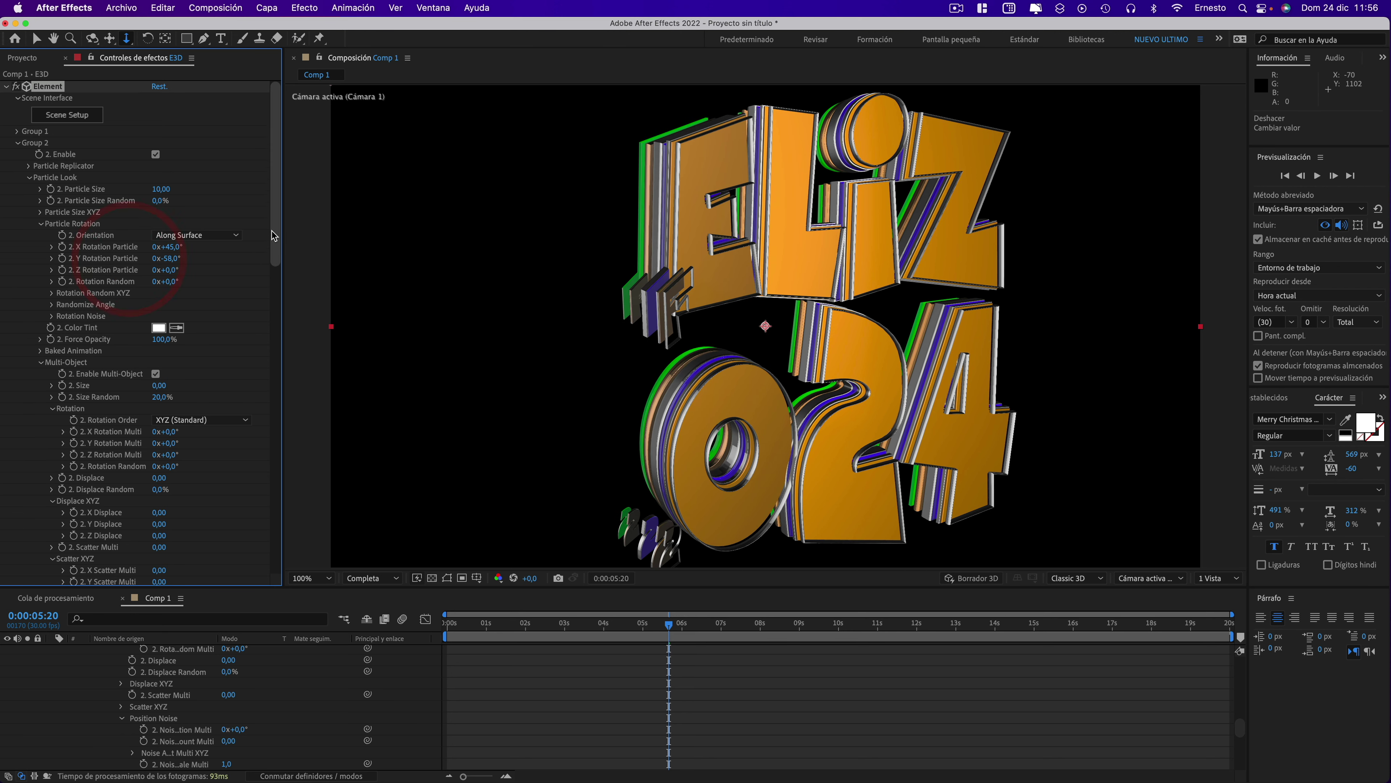
pyautogui.moveTo(274, 234); pyautogui.dragTo(277, 380)
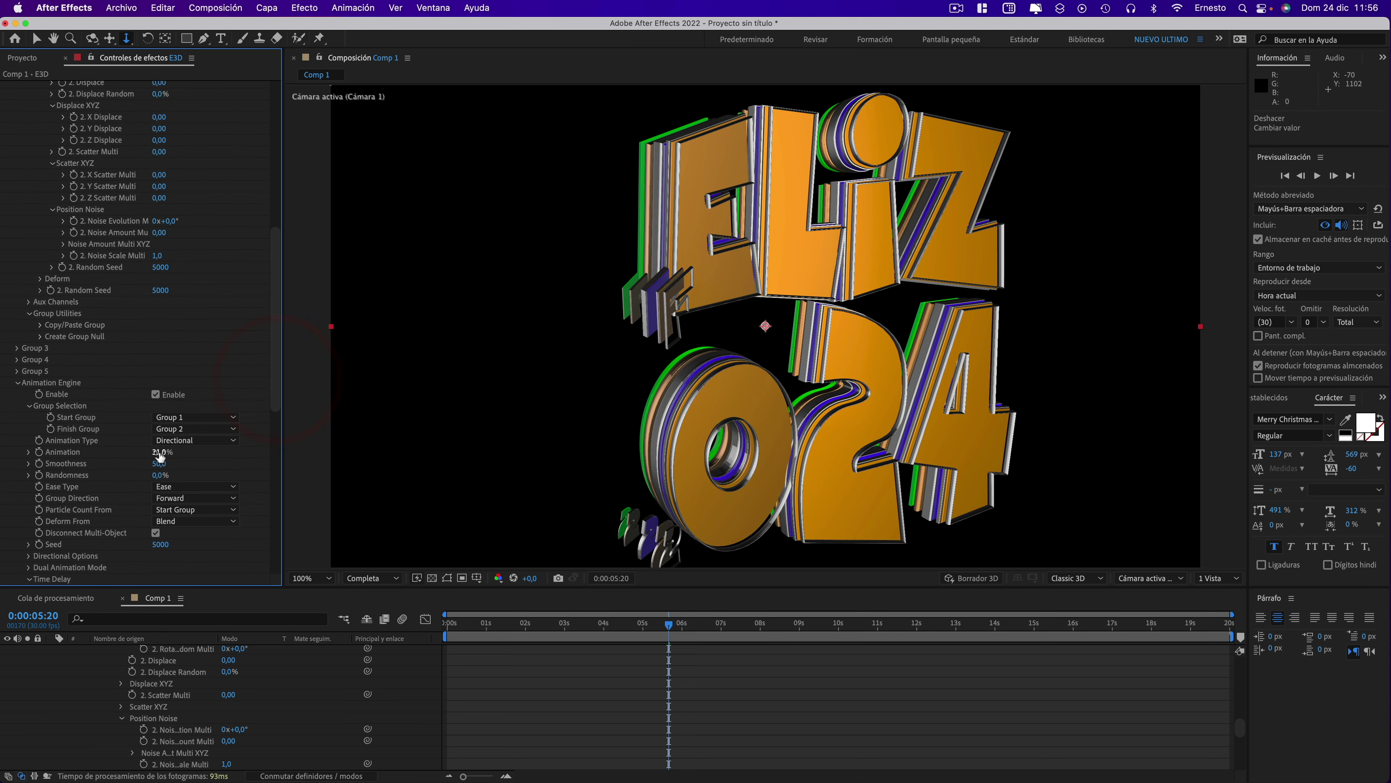
pyautogui.moveTo(159, 455)
pyautogui.mouseDown()
pyautogui.moveTo(198, 455)
pyautogui.moveTo(143, 451)
pyautogui.mouseUp()
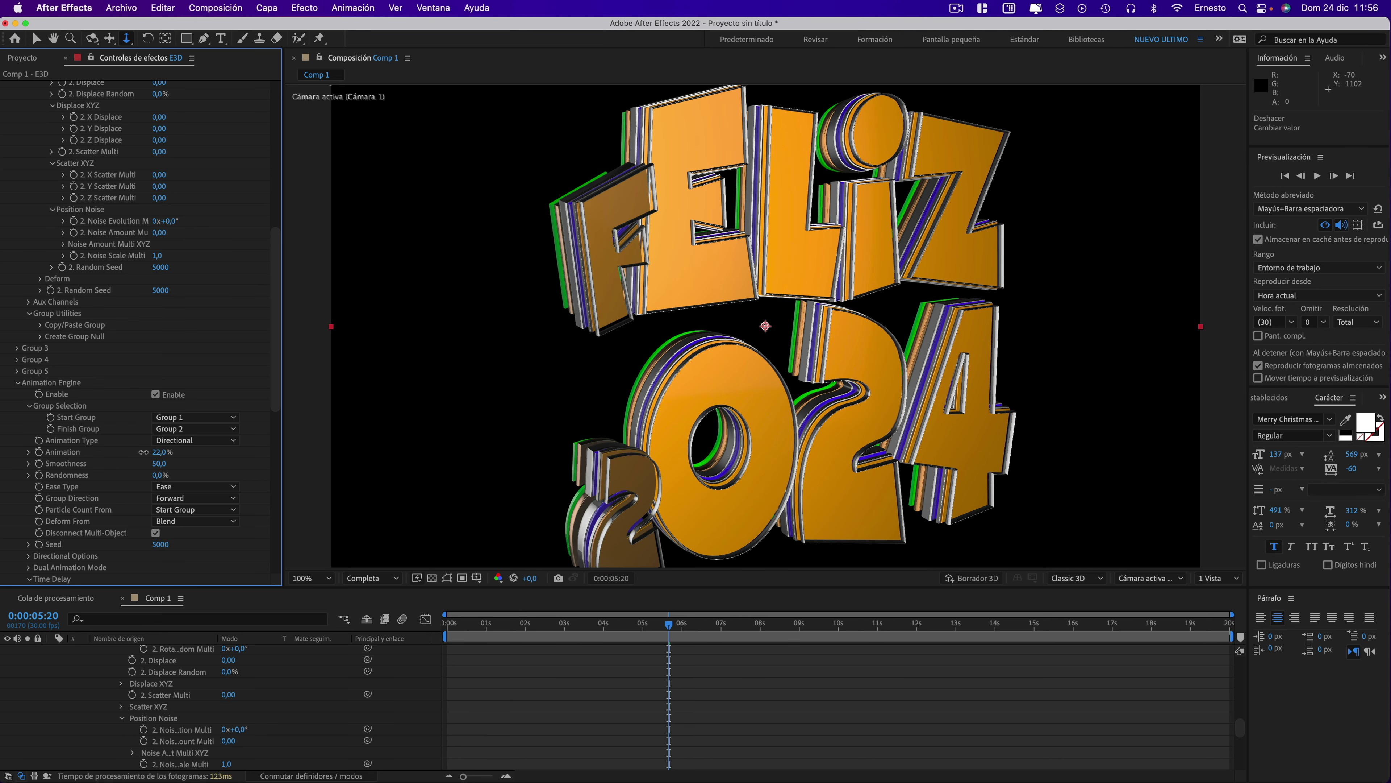
pyautogui.scroll(-5, 211, 395)
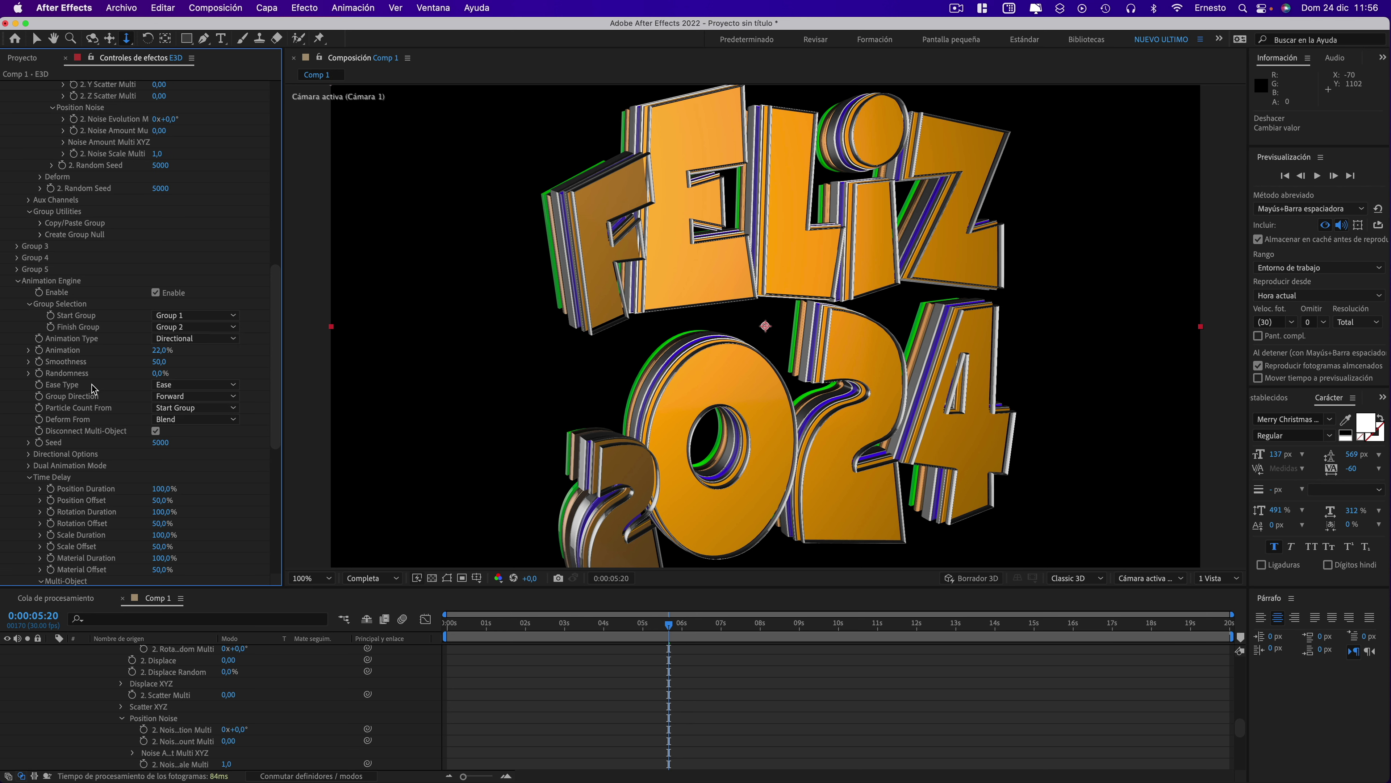
pyautogui.scroll(-2, 90, 443)
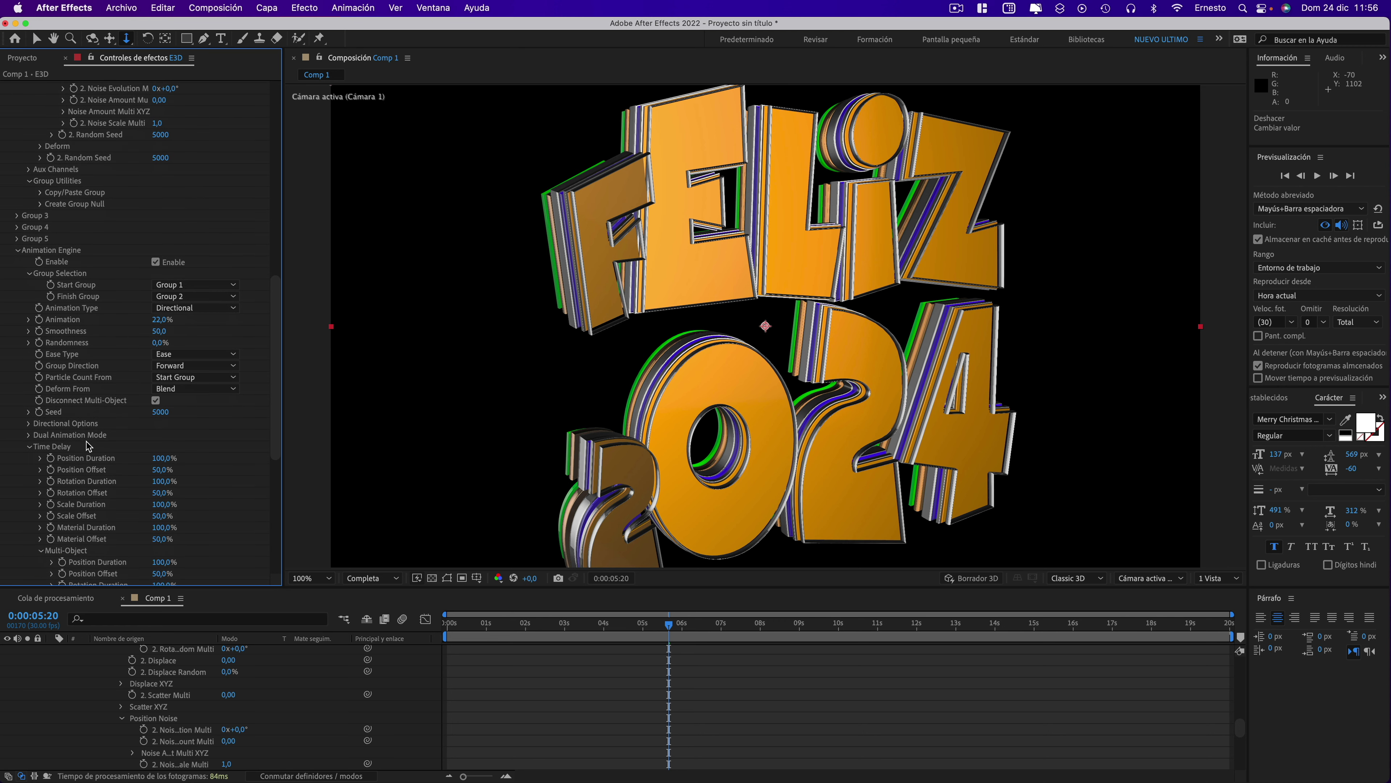
pyautogui.click(29, 424)
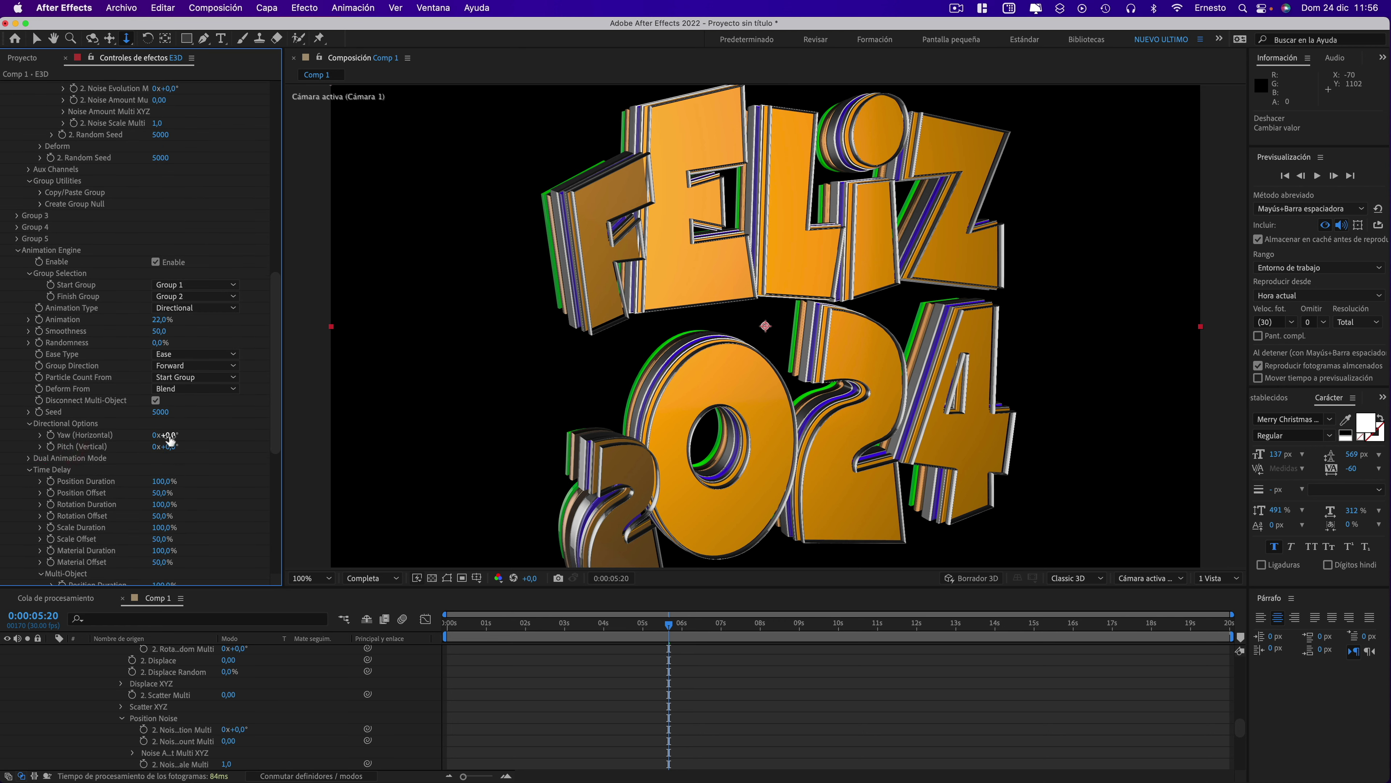
pyautogui.moveTo(168, 435)
pyautogui.mouseDown()
pyautogui.moveTo(213, 438)
pyautogui.moveTo(133, 435)
pyautogui.moveTo(222, 433)
pyautogui.mouseUp()
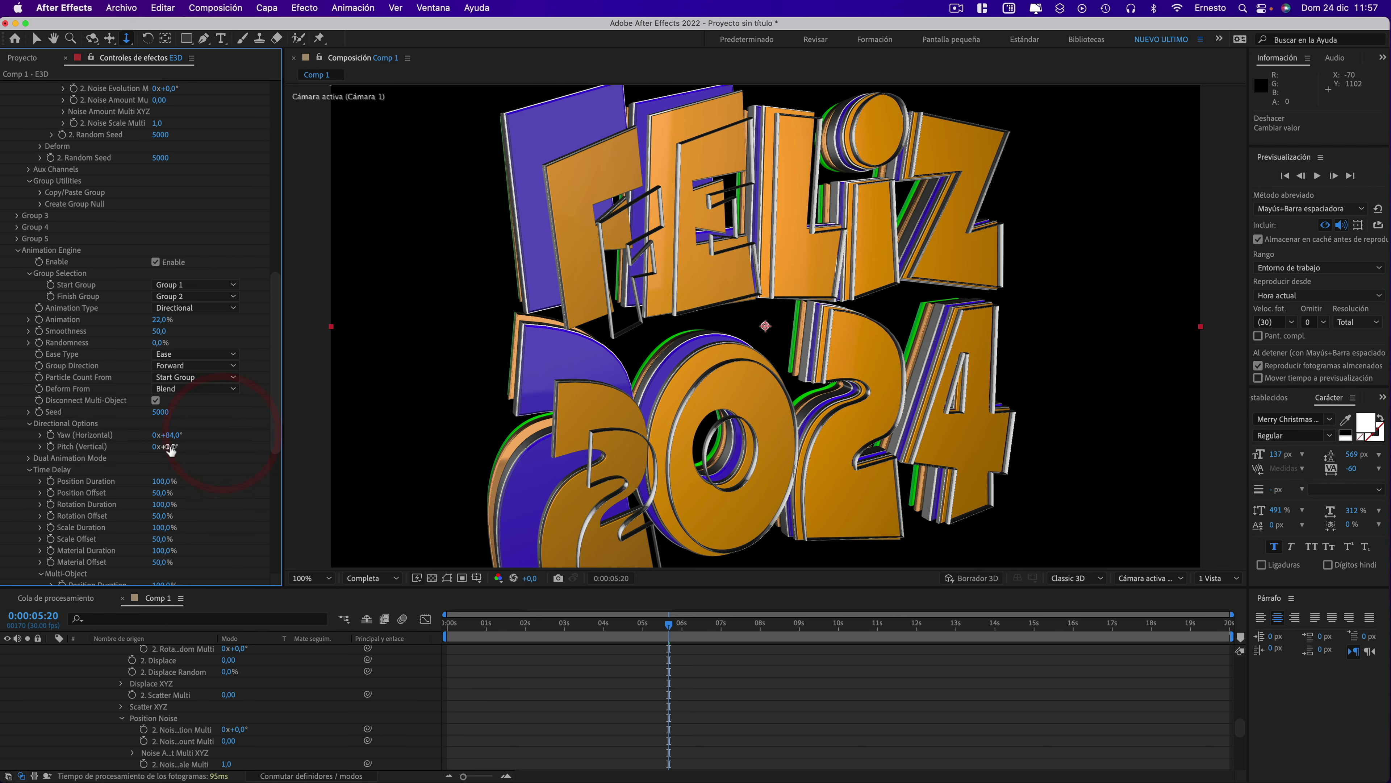
pyautogui.moveTo(178, 446); pyautogui.dragTo(153, 446)
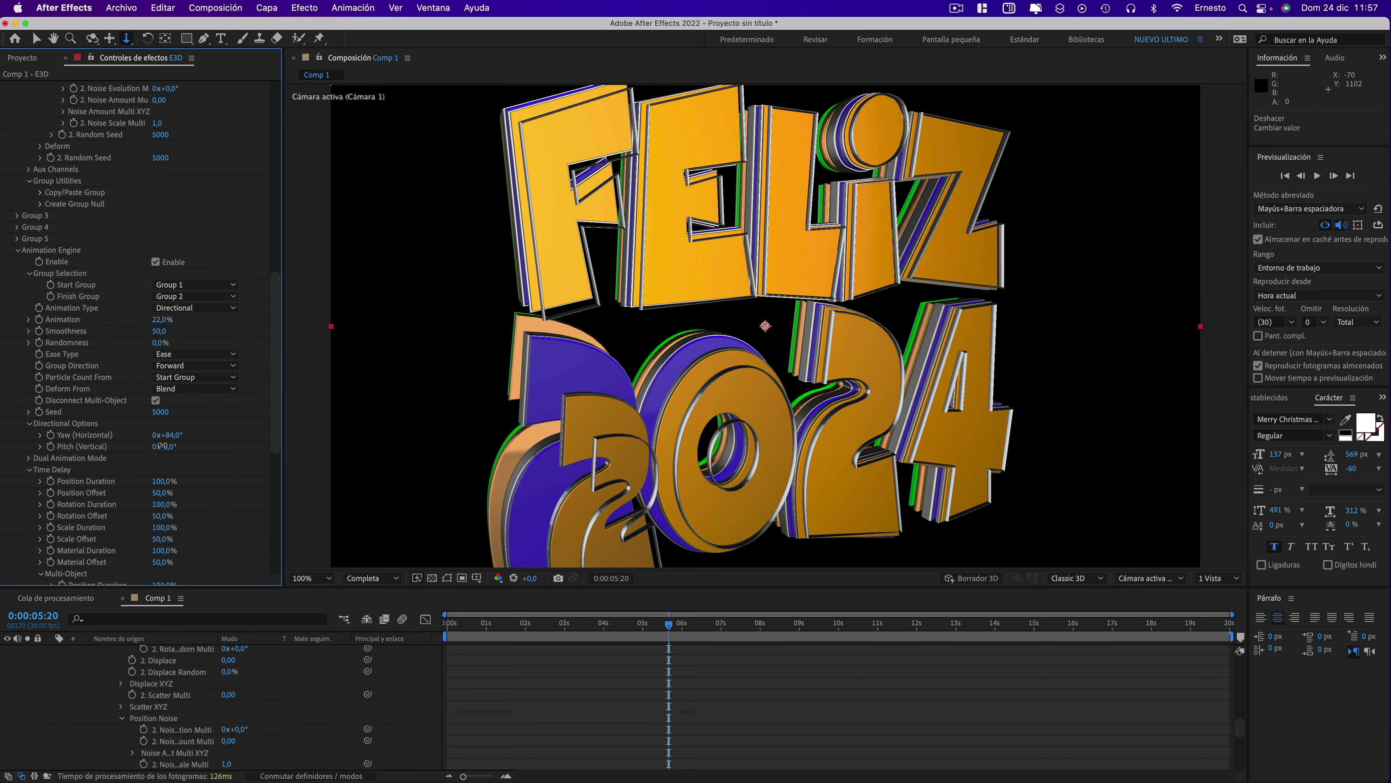
pyautogui.moveTo(276, 388); pyautogui.dragTo(272, 546)
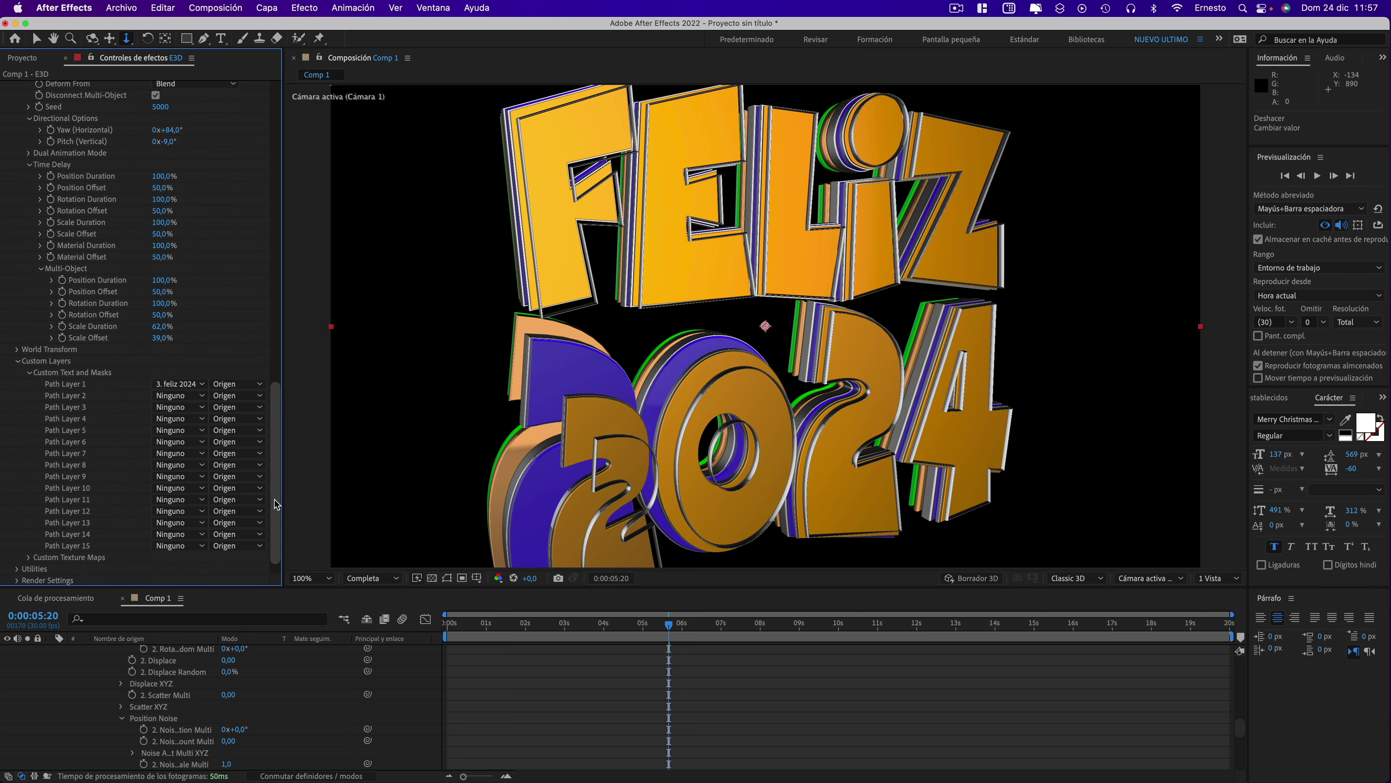
pyautogui.moveTo(277, 473); pyautogui.dragTo(277, 420)
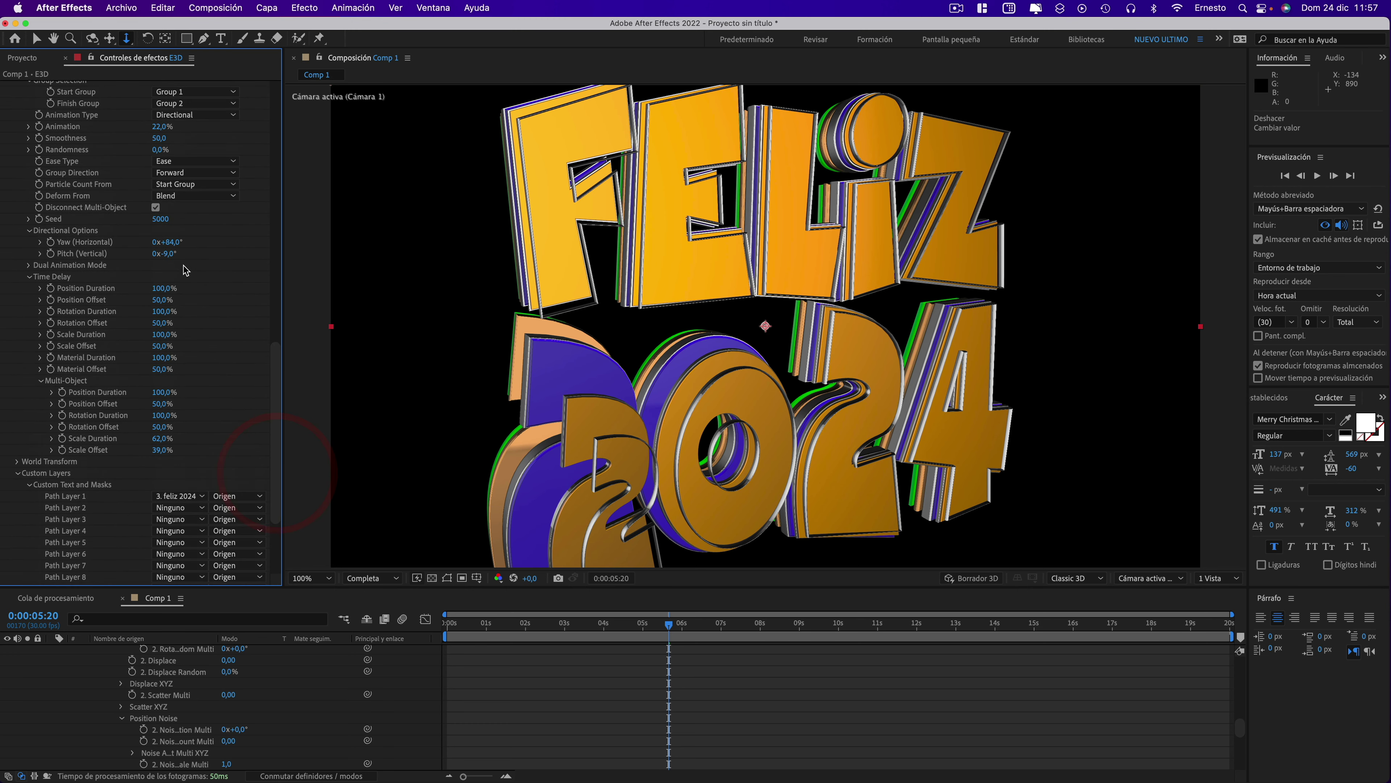
# - Set Animation to 39%, Position Offset to 69%, Scale Duration to 41% and Scale Offset to 32%
pyautogui.moveTo(158, 137)
pyautogui.mouseDown()
pyautogui.moveTo(206, 139)
pyautogui.moveTo(174, 139)
pyautogui.mouseUp()
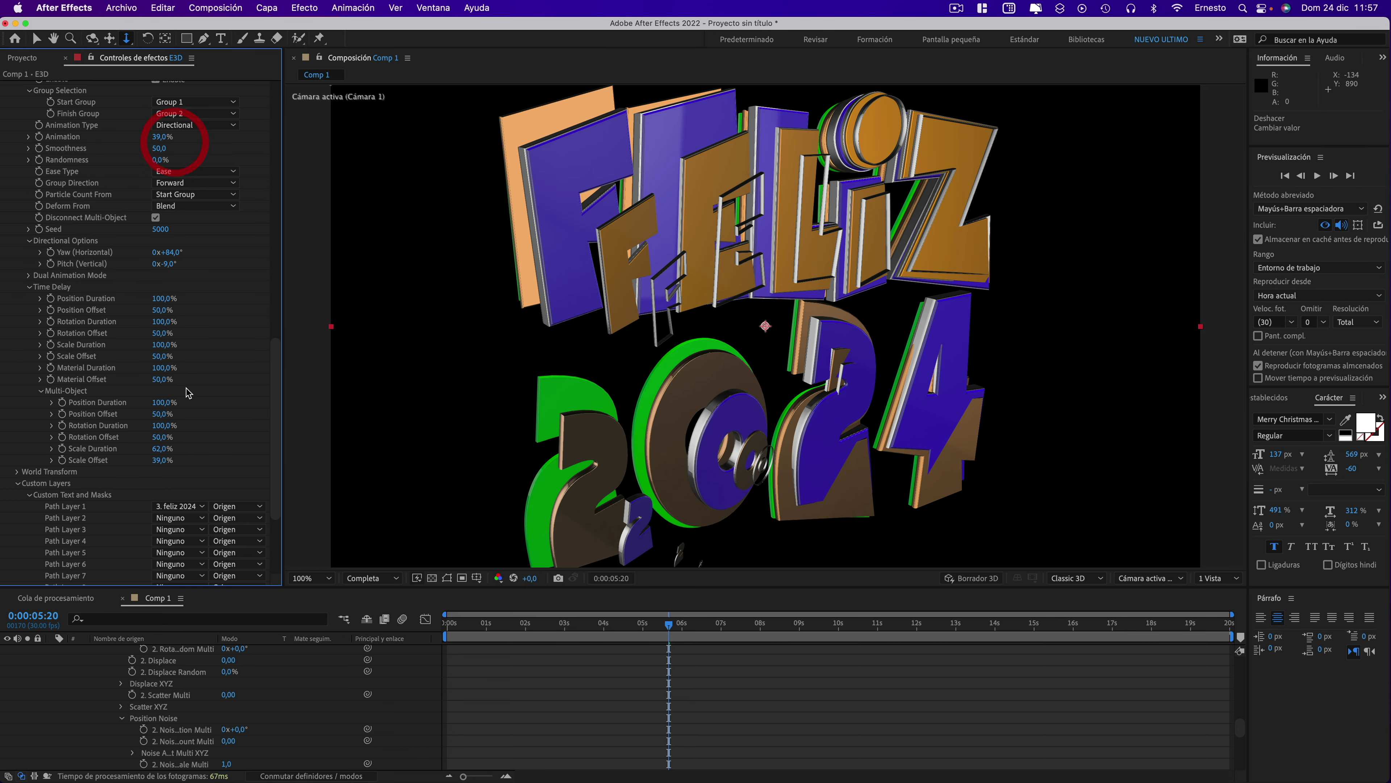
pyautogui.scroll(-5, 189, 390)
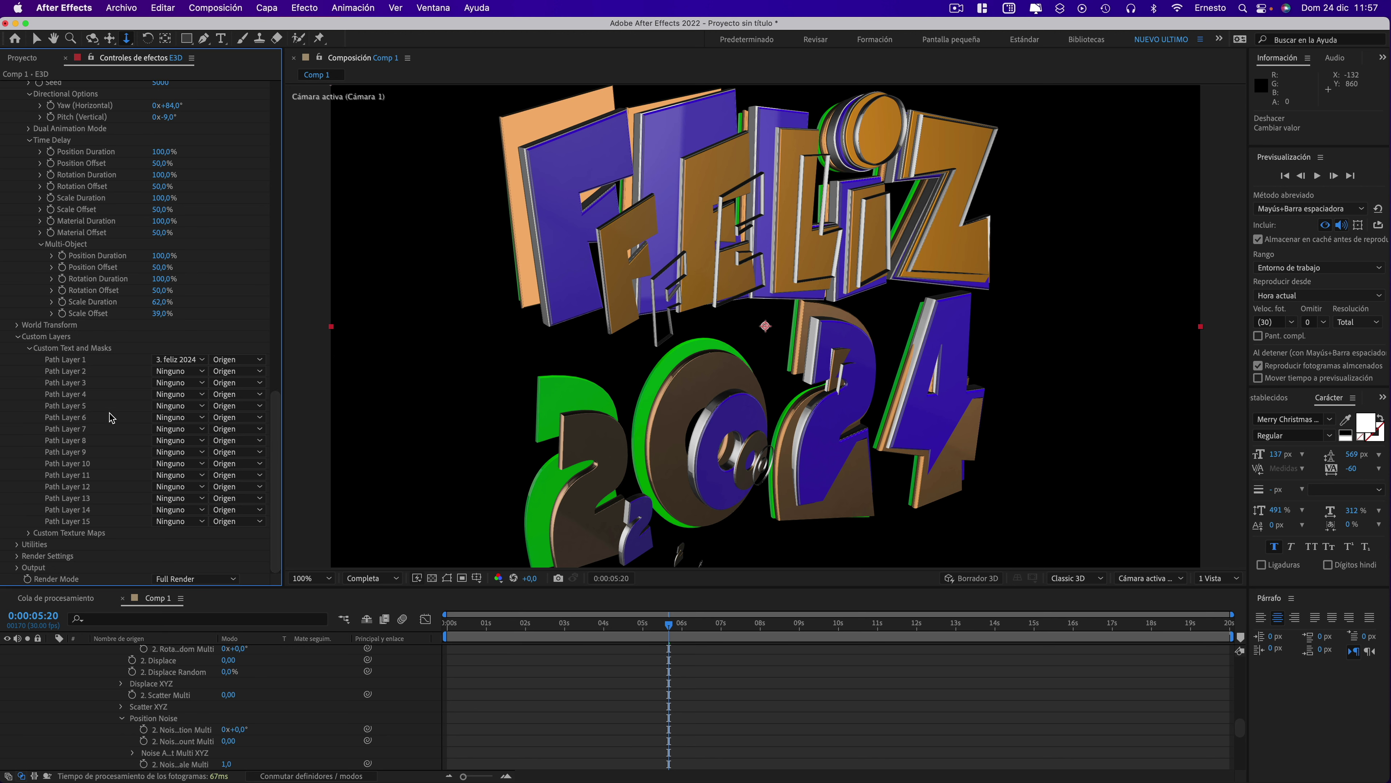
pyautogui.scroll(1, 111, 418)
pyautogui.scroll(4, 111, 417)
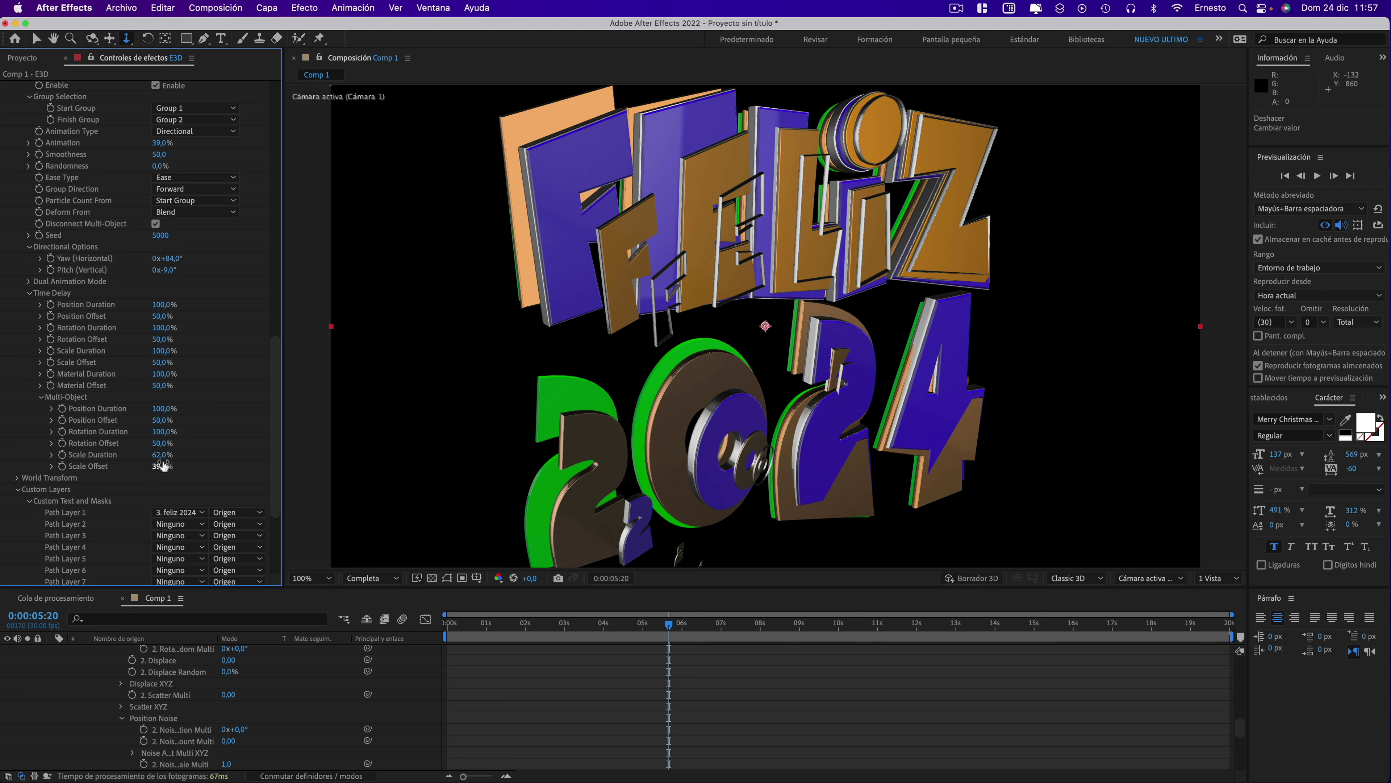
pyautogui.moveTo(148, 455); pyautogui.dragTo(150, 464)
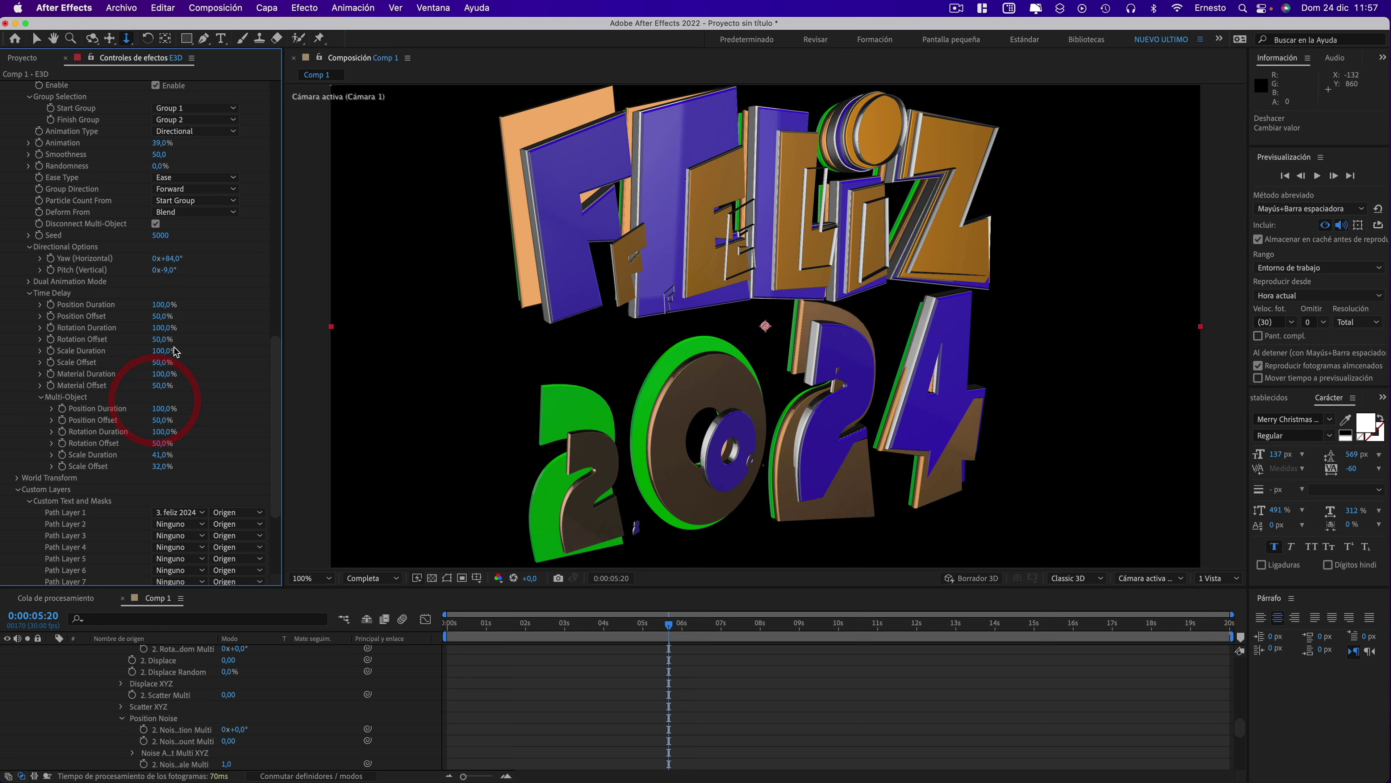
pyautogui.moveTo(161, 317); pyautogui.dragTo(185, 318)
pyautogui.moveTo(167, 319); pyautogui.dragTo(181, 319)
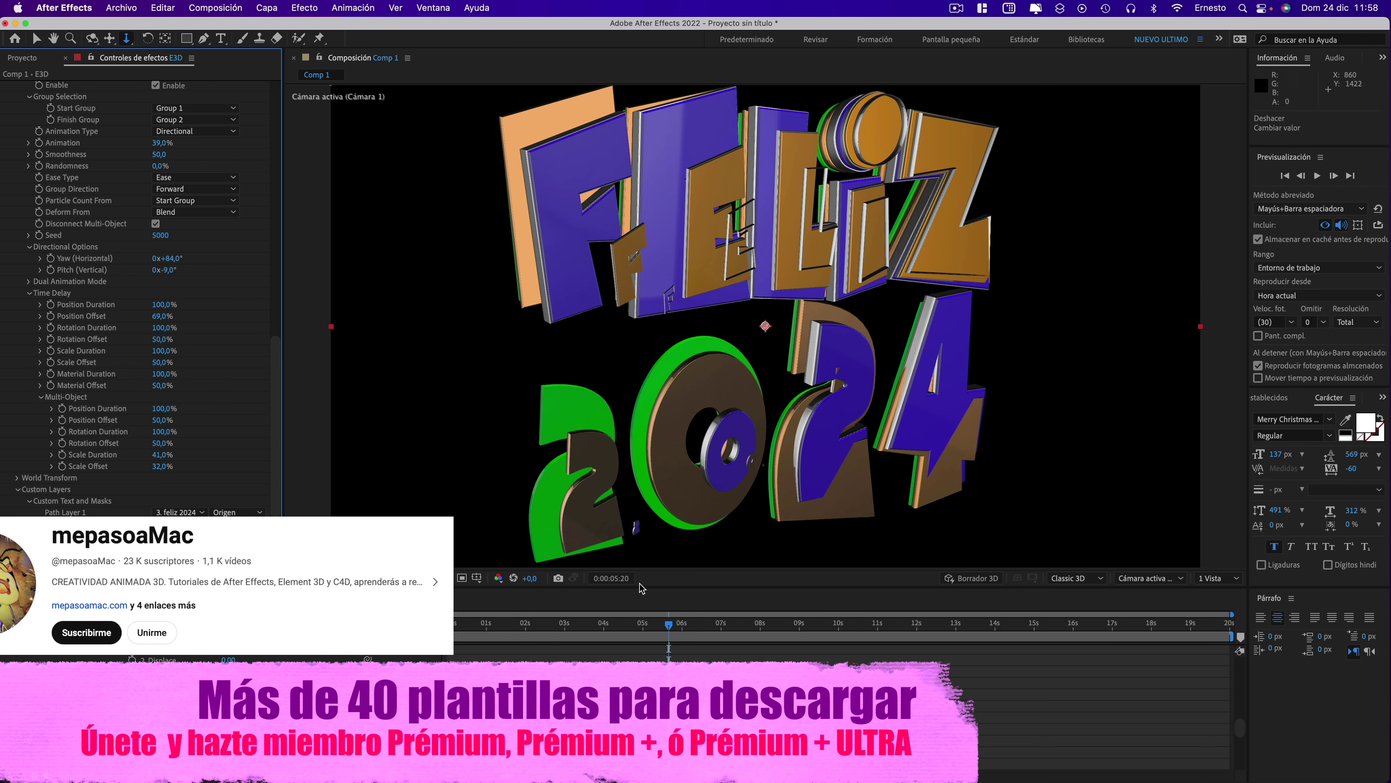
# - Set Time Delay Material Duration to 0% and Material Offset to about 25%, previewing across the timeline
pyautogui.moveTo(669, 627)
pyautogui.mouseDown()
pyautogui.moveTo(544, 610)
pyautogui.moveTo(564, 602)
pyautogui.mouseUp()
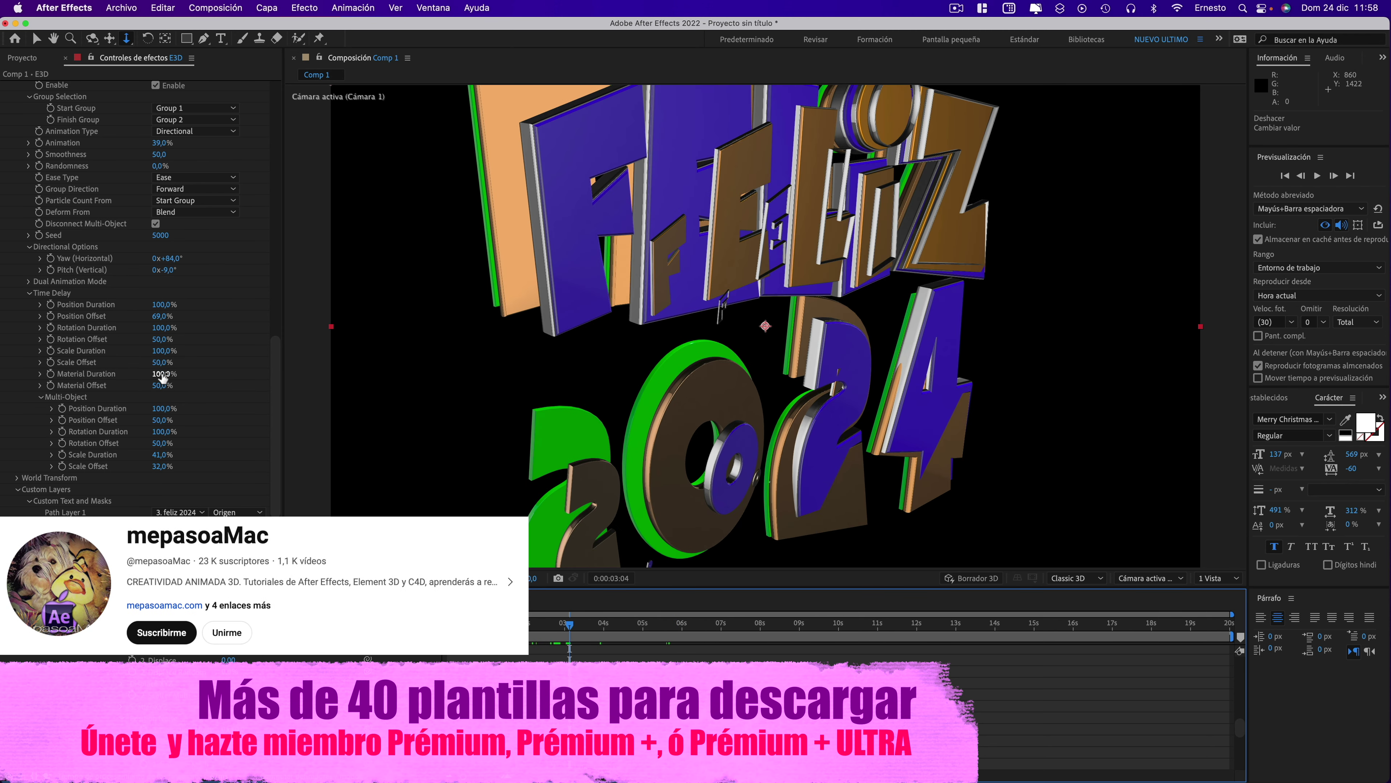
pyautogui.moveTo(163, 376); pyautogui.dragTo(111, 369)
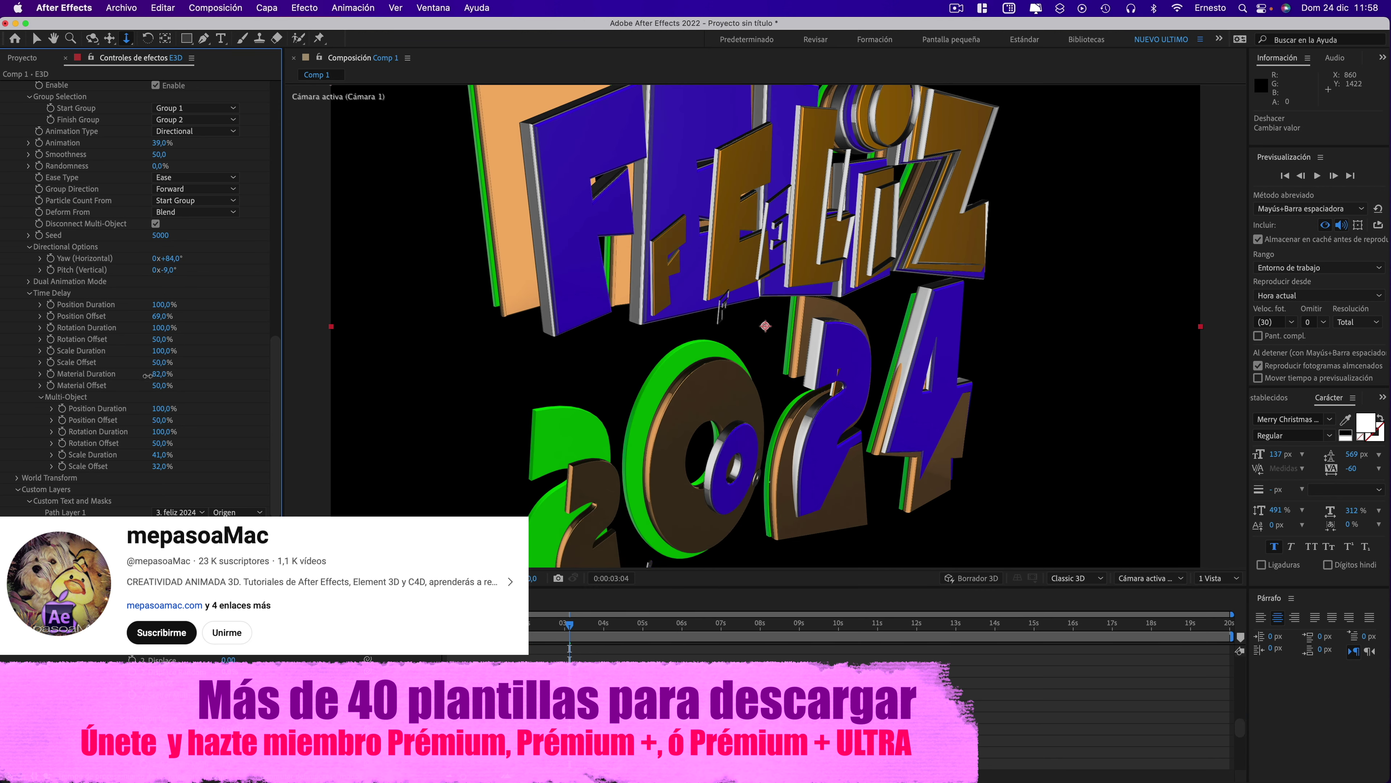
pyautogui.moveTo(147, 376); pyautogui.dragTo(190, 378)
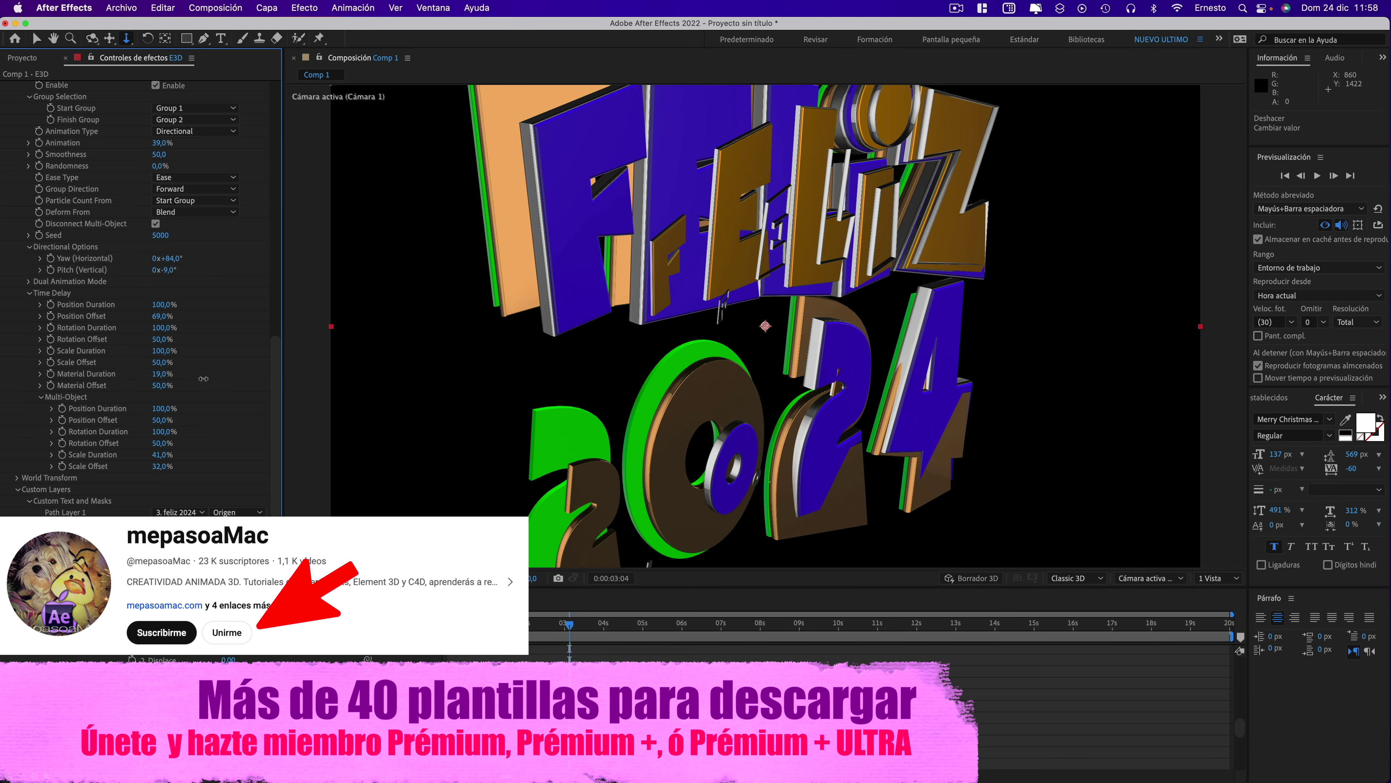
pyautogui.click(106, 387)
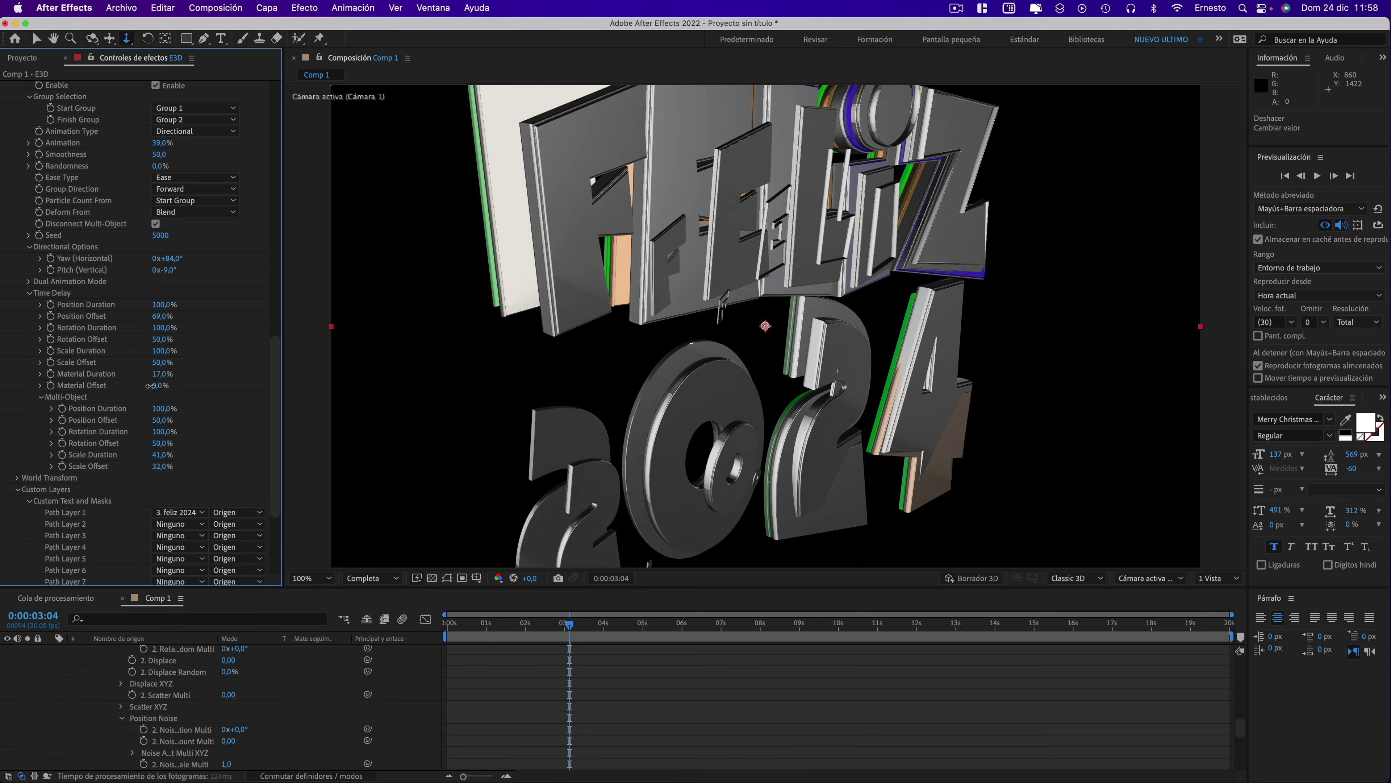
pyautogui.moveTo(188, 375); pyautogui.dragTo(160, 375)
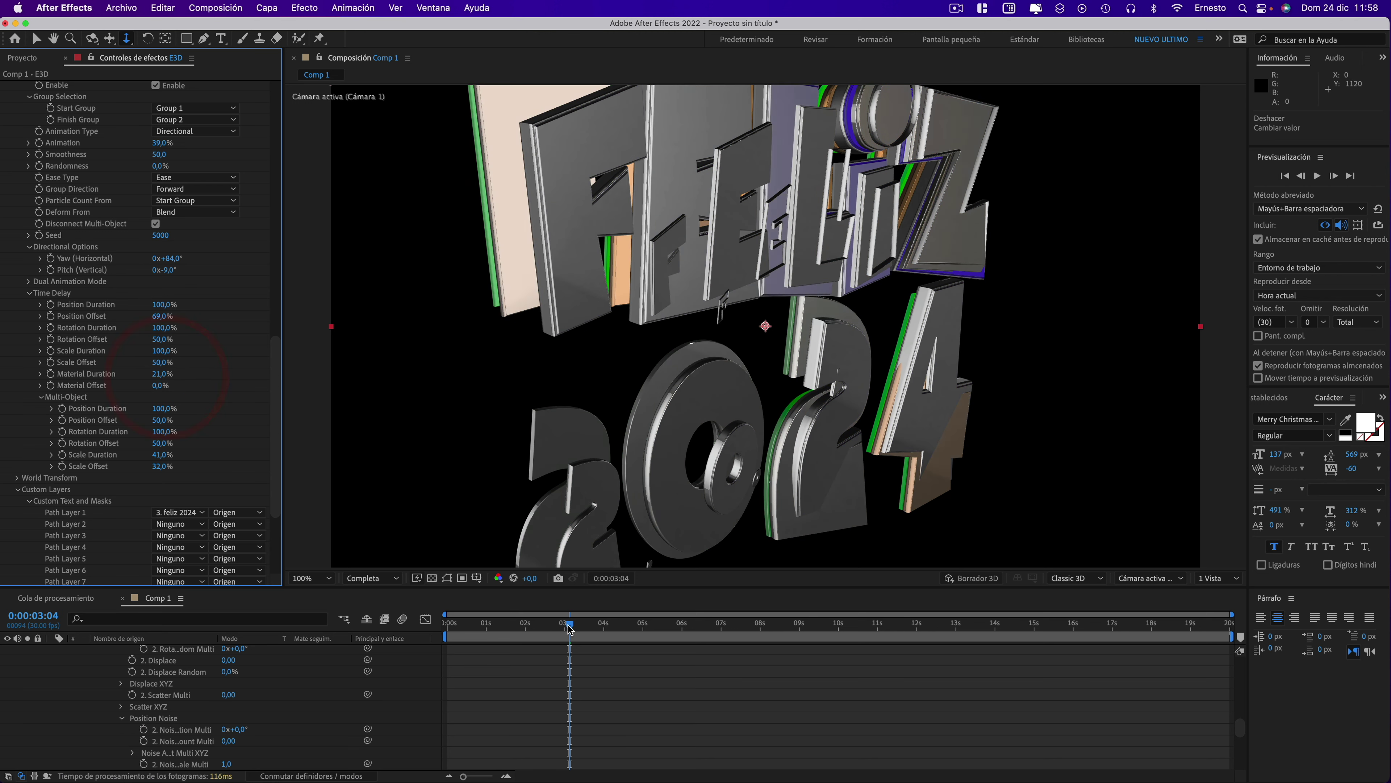
pyautogui.moveTo(570, 628)
pyautogui.mouseDown()
pyautogui.moveTo(689, 636)
pyautogui.moveTo(443, 620)
pyautogui.moveTo(483, 622)
pyautogui.mouseUp()
pyautogui.moveTo(158, 378); pyautogui.dragTo(238, 377)
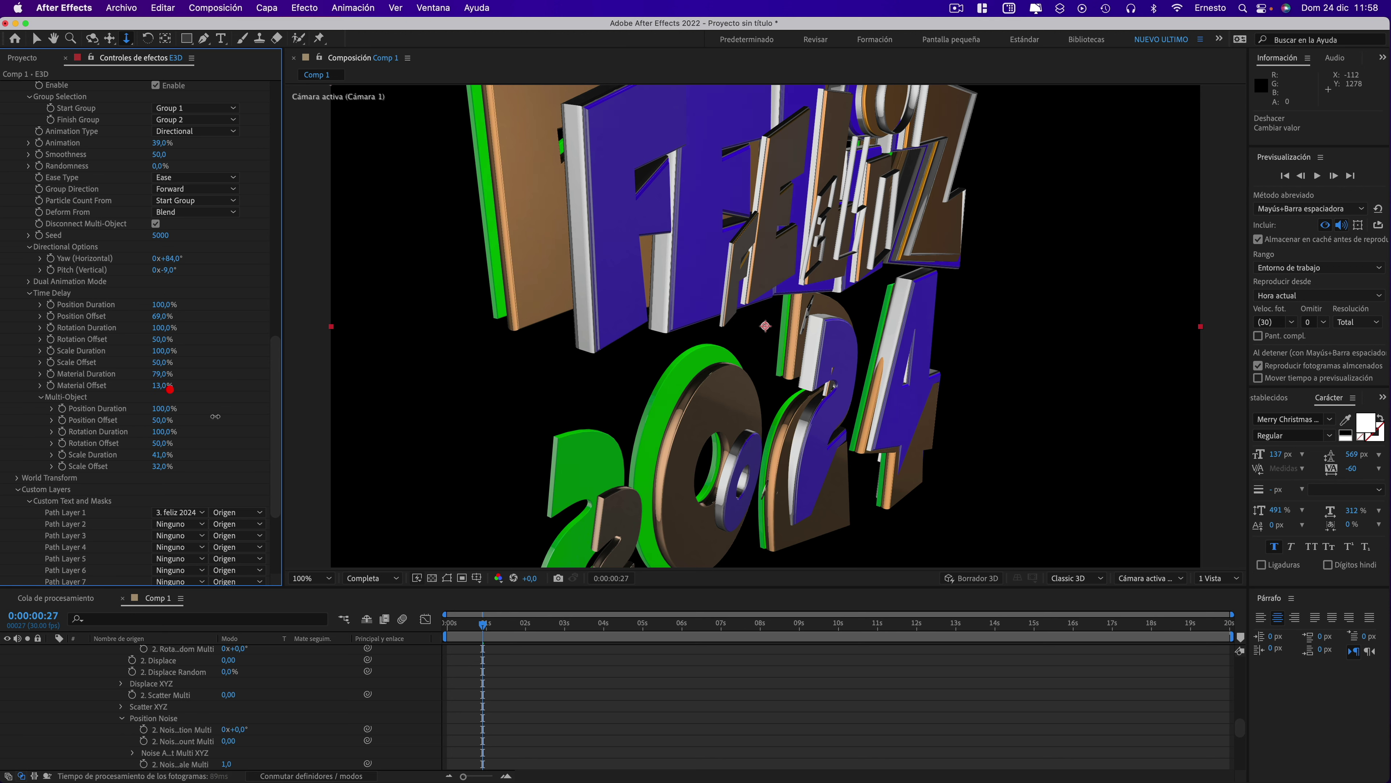
pyautogui.moveTo(504, 621)
pyautogui.mouseDown()
pyautogui.moveTo(784, 635)
pyautogui.moveTo(466, 622)
pyautogui.mouseUp()
pyautogui.moveTo(155, 384)
pyautogui.mouseDown()
pyautogui.moveTo(94, 373)
pyautogui.moveTo(235, 392)
pyautogui.mouseUp()
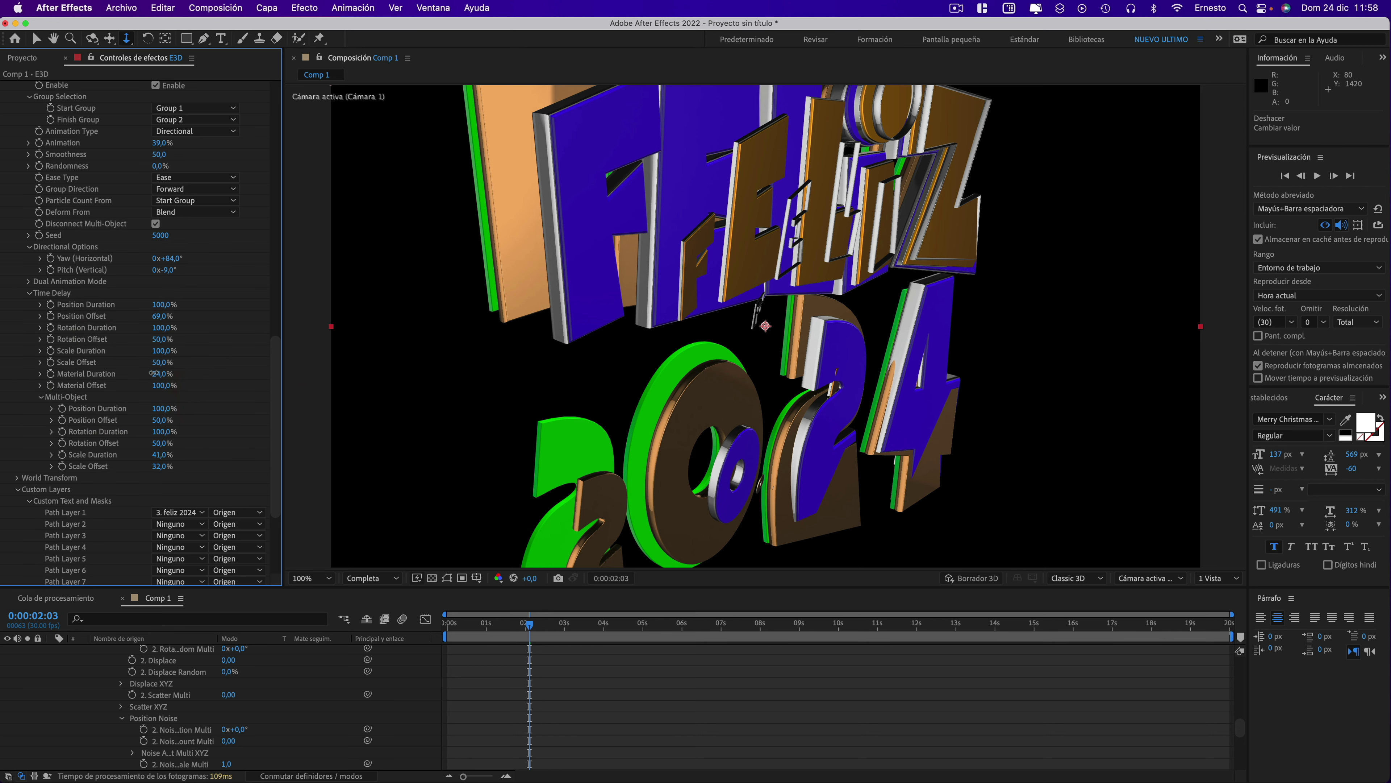
pyautogui.moveTo(526, 623); pyautogui.dragTo(712, 629)
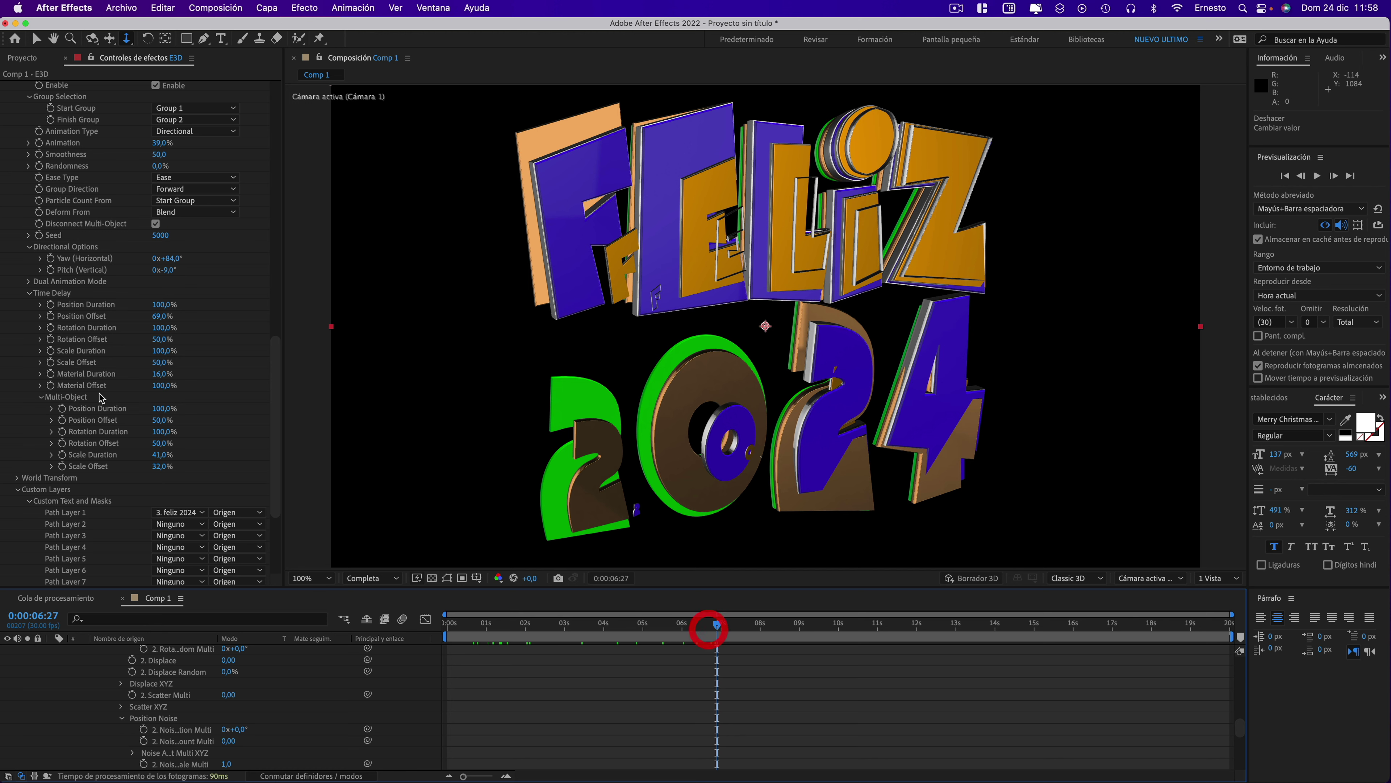
pyautogui.moveTo(161, 389); pyautogui.dragTo(110, 385)
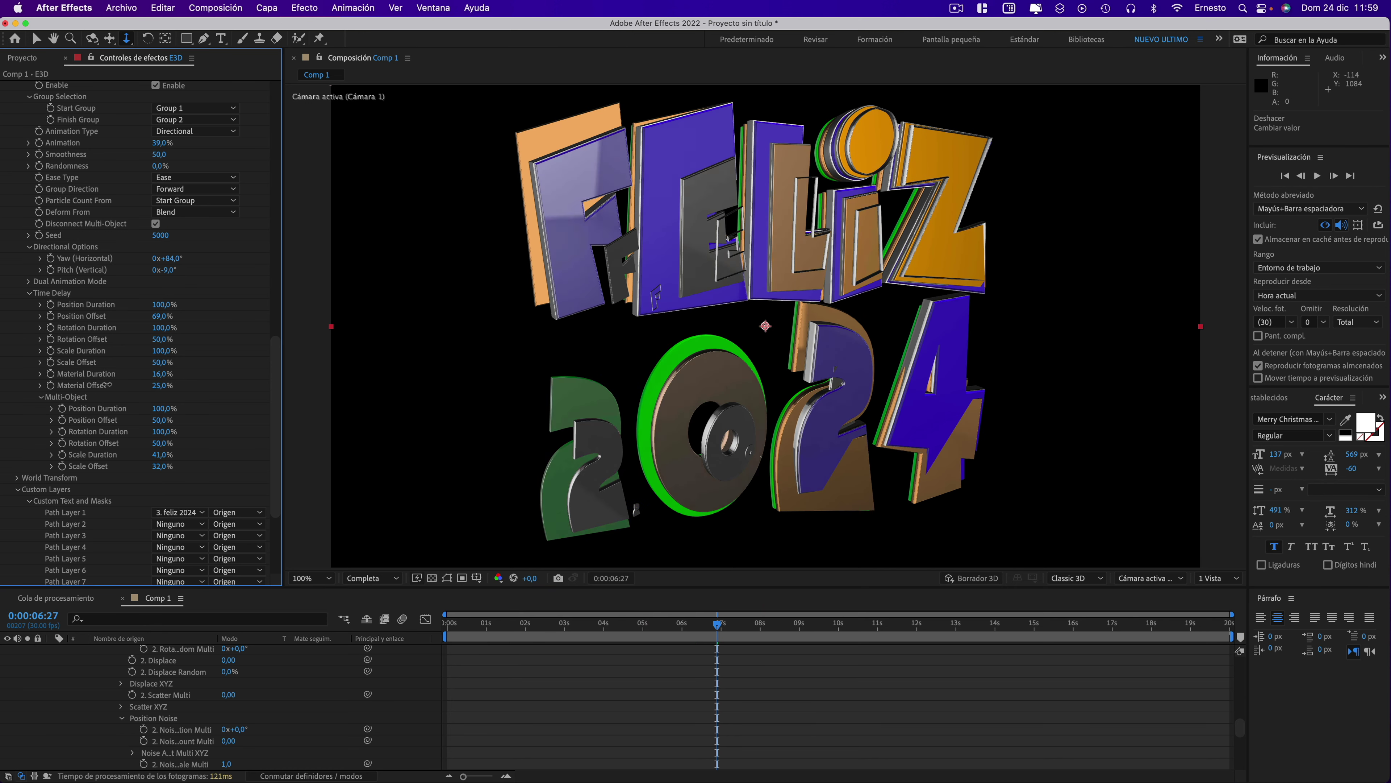
pyautogui.moveTo(145, 373); pyautogui.dragTo(145, 373)
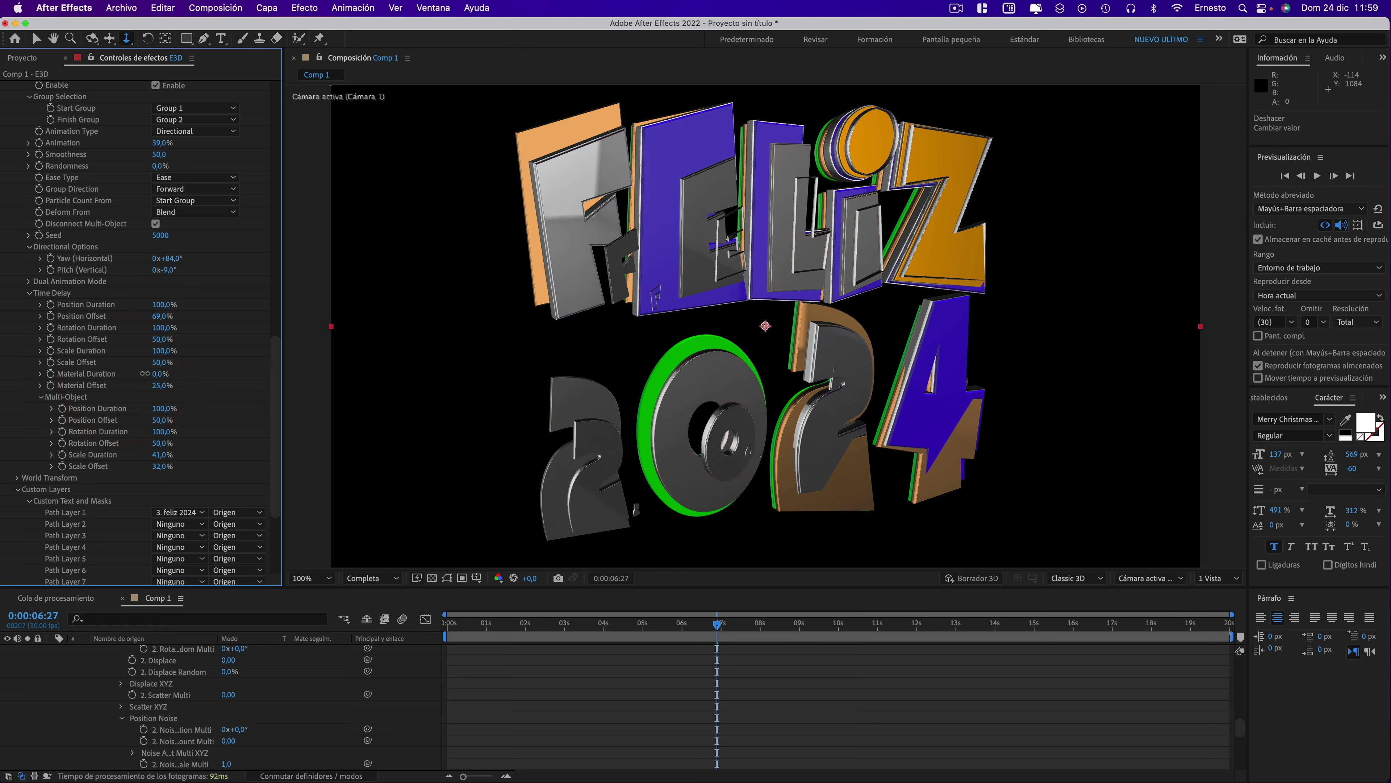
# - Set Animation to 60% at 0:00:00:00 and keyframe it so the letters start scattered
pyautogui.moveTo(721, 628)
pyautogui.mouseDown()
pyautogui.moveTo(908, 623)
pyautogui.moveTo(654, 616)
pyautogui.mouseUp()
pyautogui.click(394, 446)
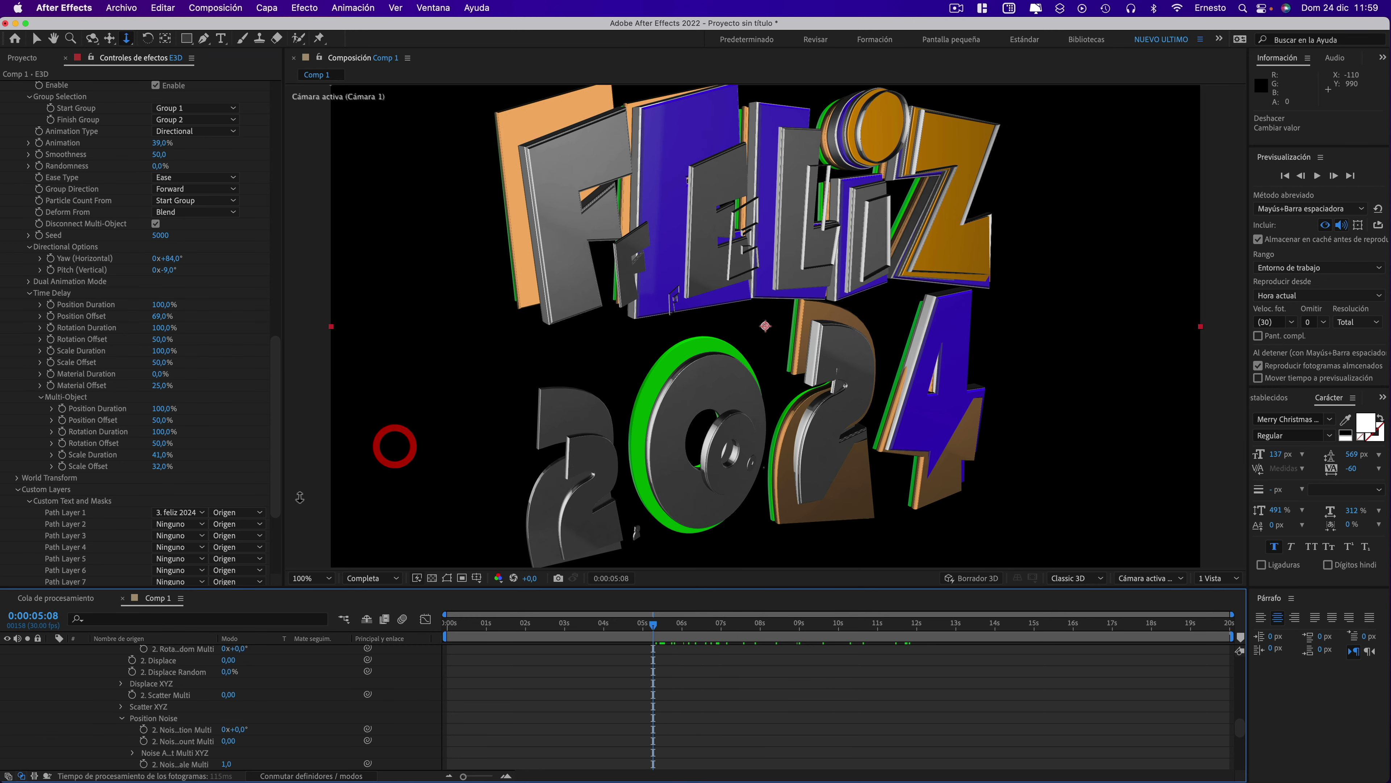
pyautogui.moveTo(155, 143)
pyautogui.mouseDown()
pyautogui.moveTo(170, 143)
pyautogui.moveTo(134, 143)
pyautogui.moveTo(178, 146)
pyautogui.mouseUp()
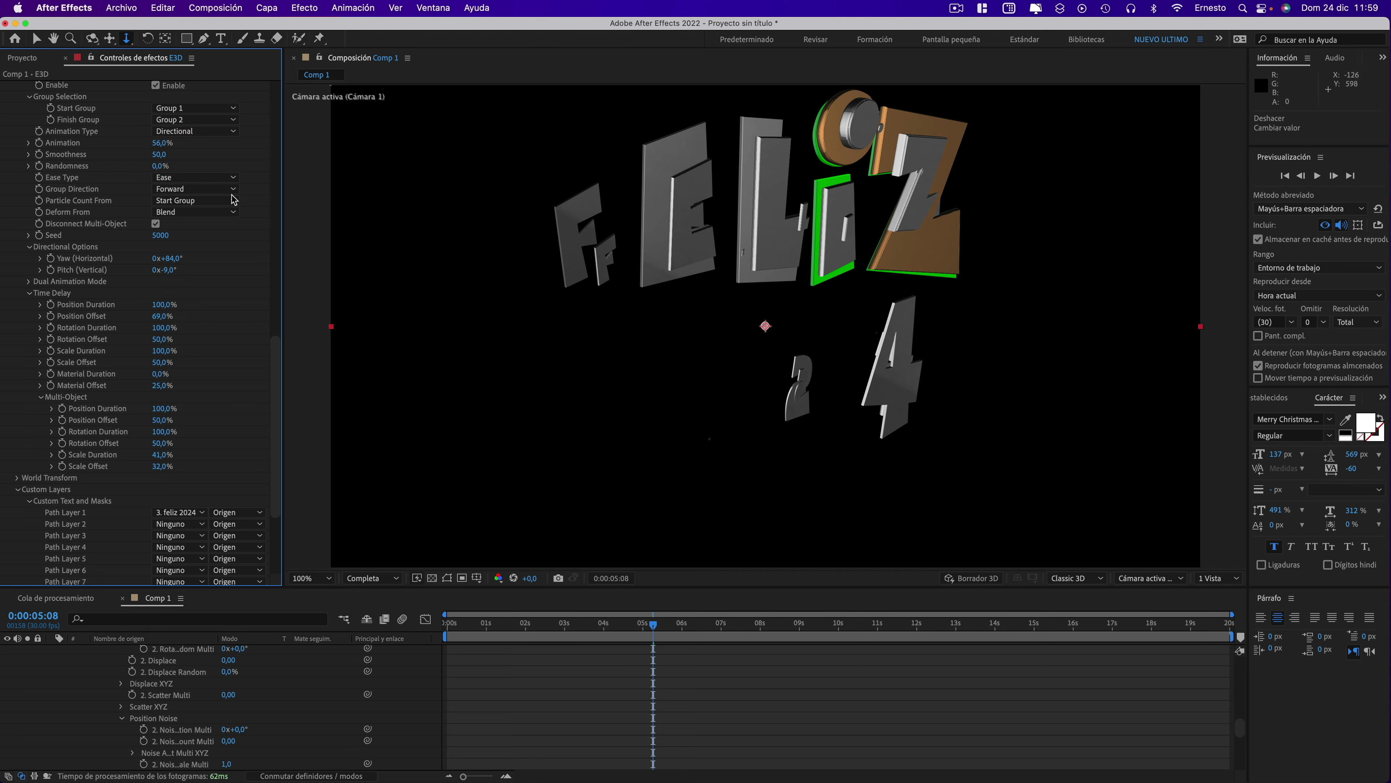
pyautogui.moveTo(649, 625); pyautogui.dragTo(440, 619)
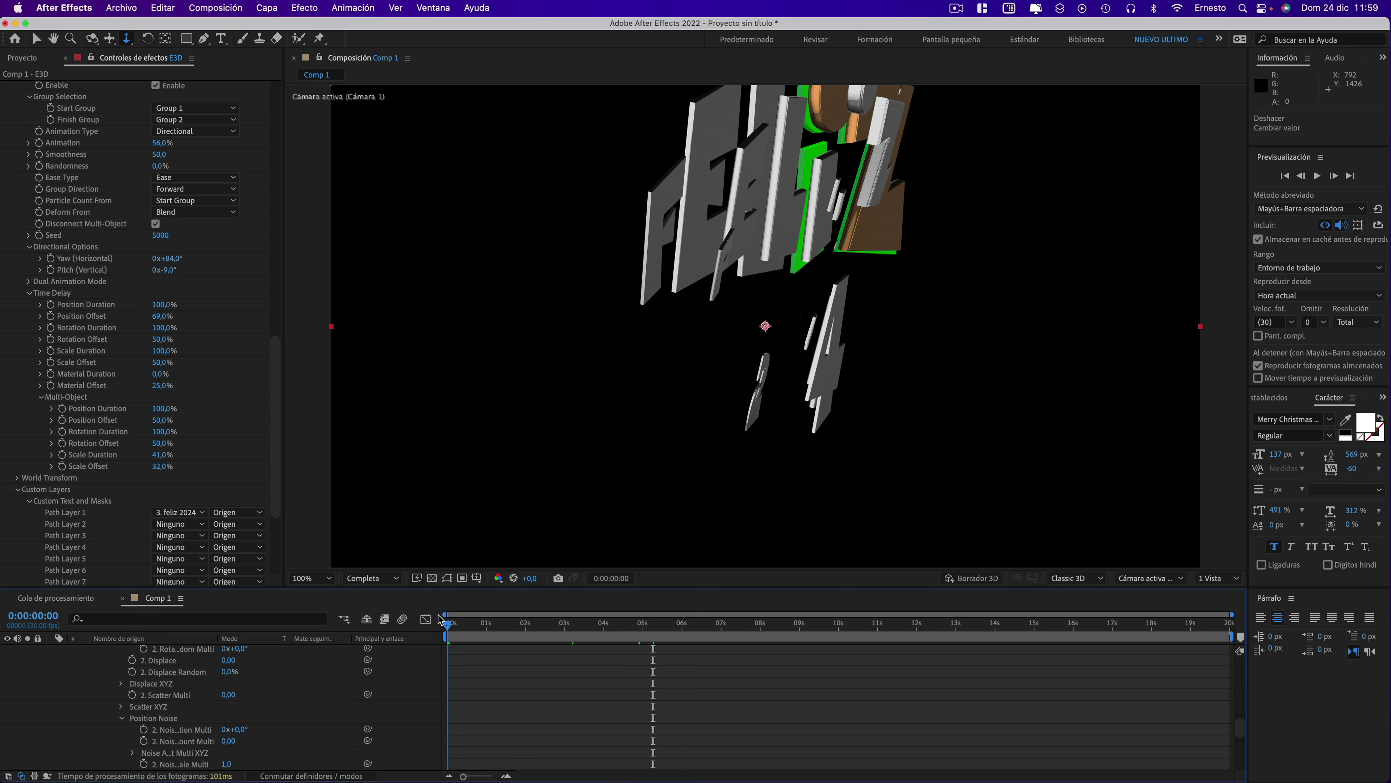
pyautogui.moveTo(160, 147); pyautogui.dragTo(164, 145)
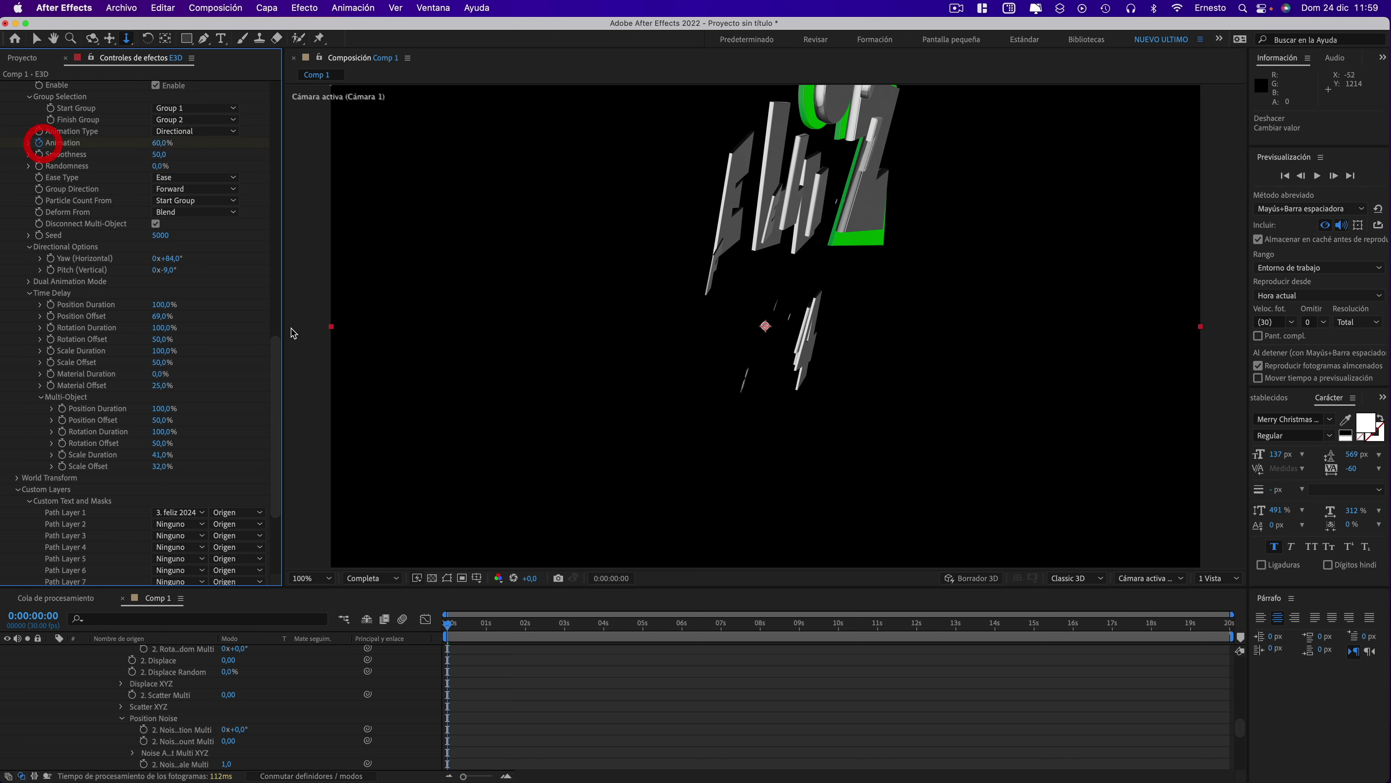
# - Keyframe Animation at 0% near 9 seconds and preview the letters reassembling around 5 seconds
pyautogui.moveTo(453, 628); pyautogui.dragTo(837, 639)
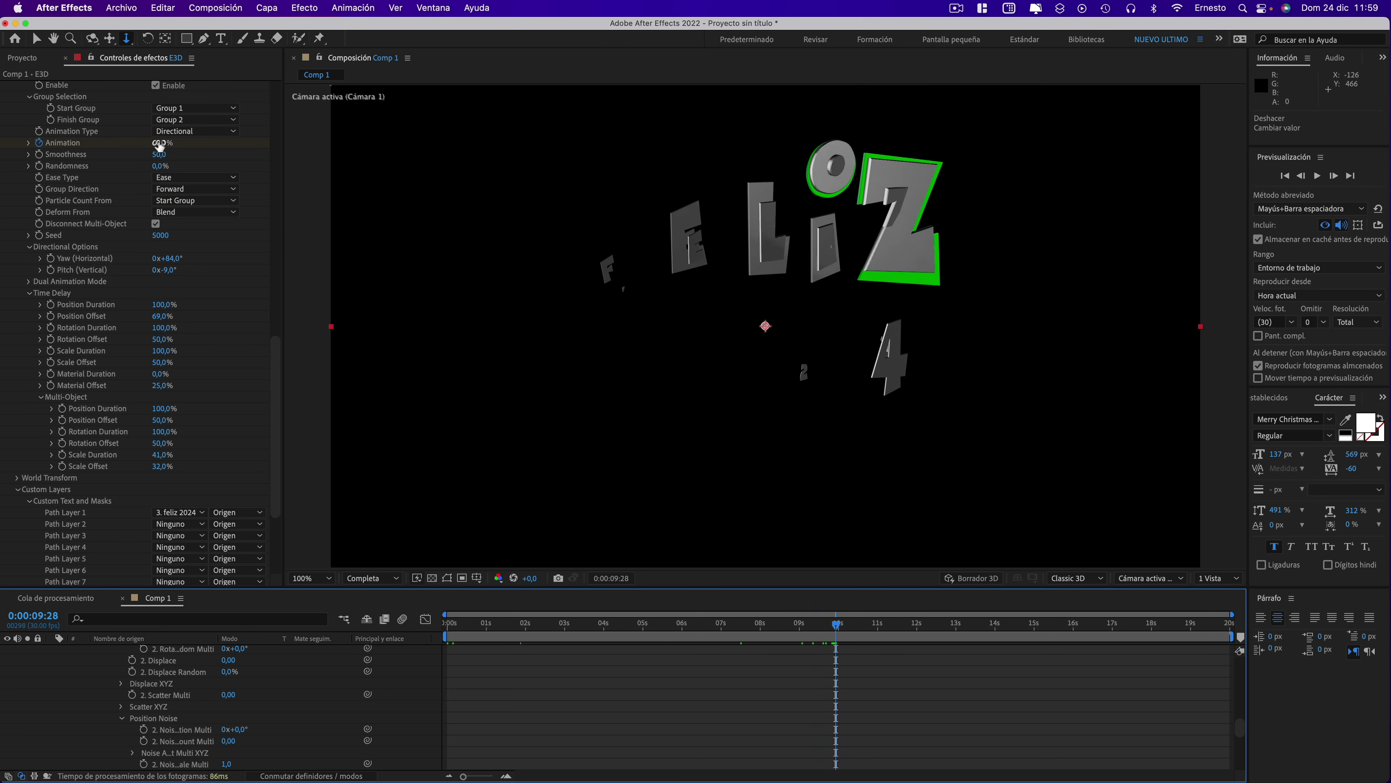
pyautogui.moveTo(158, 145); pyautogui.dragTo(145, 177)
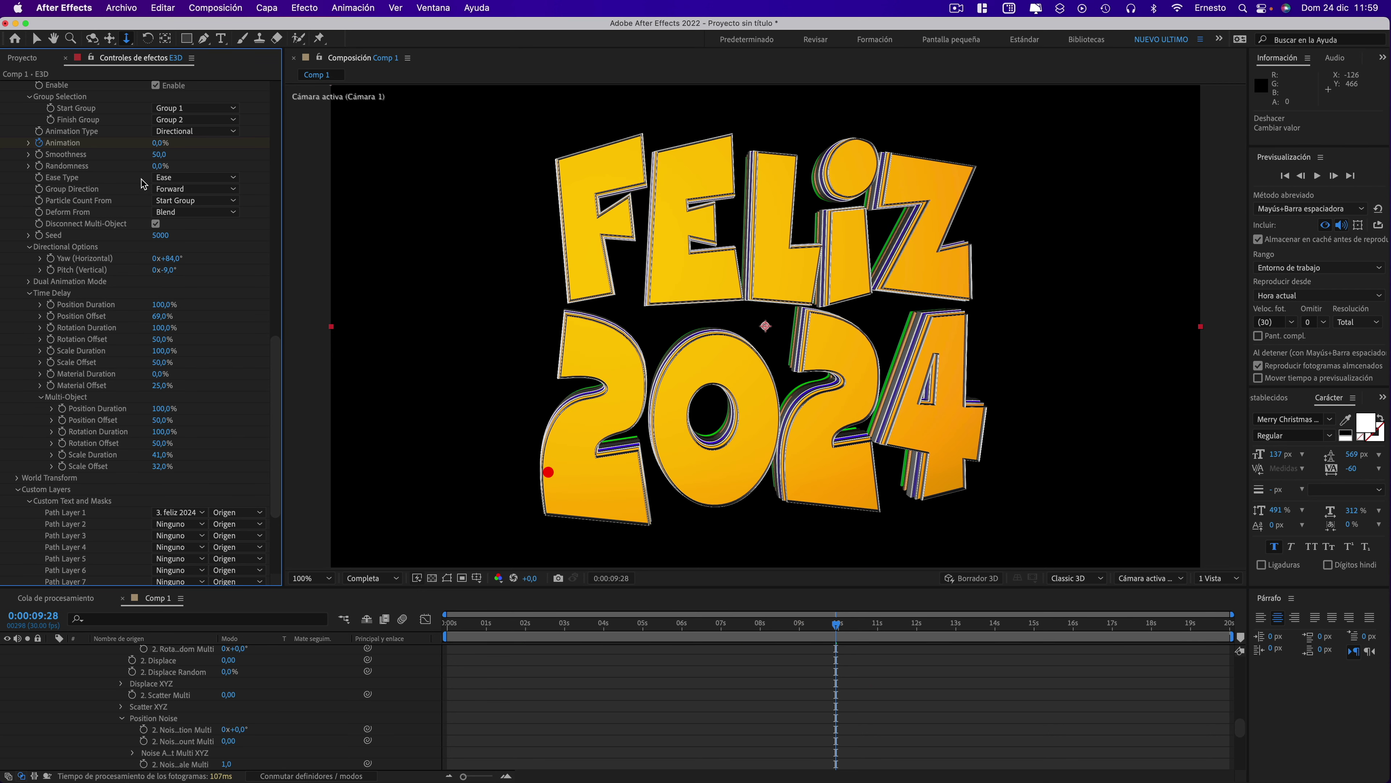
pyautogui.moveTo(837, 628); pyautogui.dragTo(733, 627)
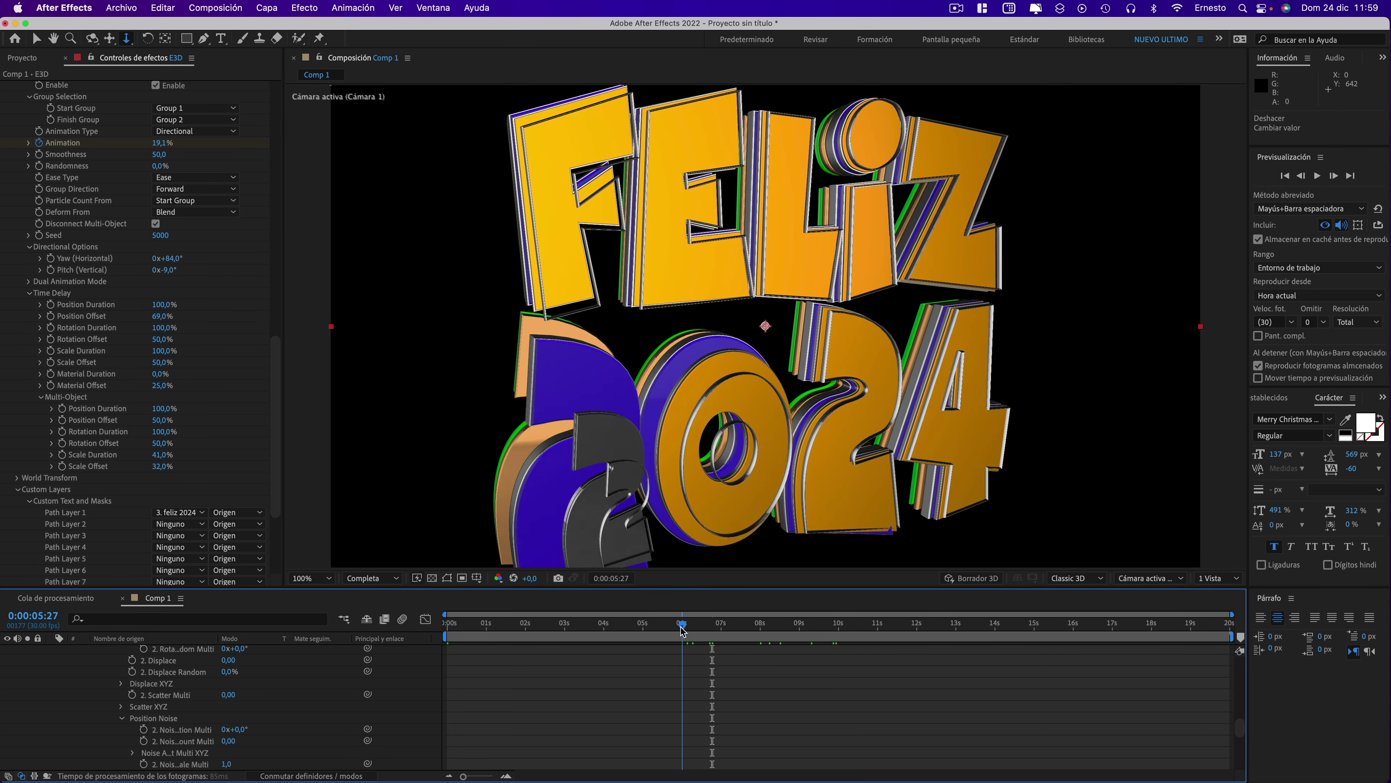
pyautogui.moveTo(715, 629)
pyautogui.mouseDown()
pyautogui.moveTo(483, 631)
pyautogui.moveTo(666, 640)
pyautogui.mouseUp()
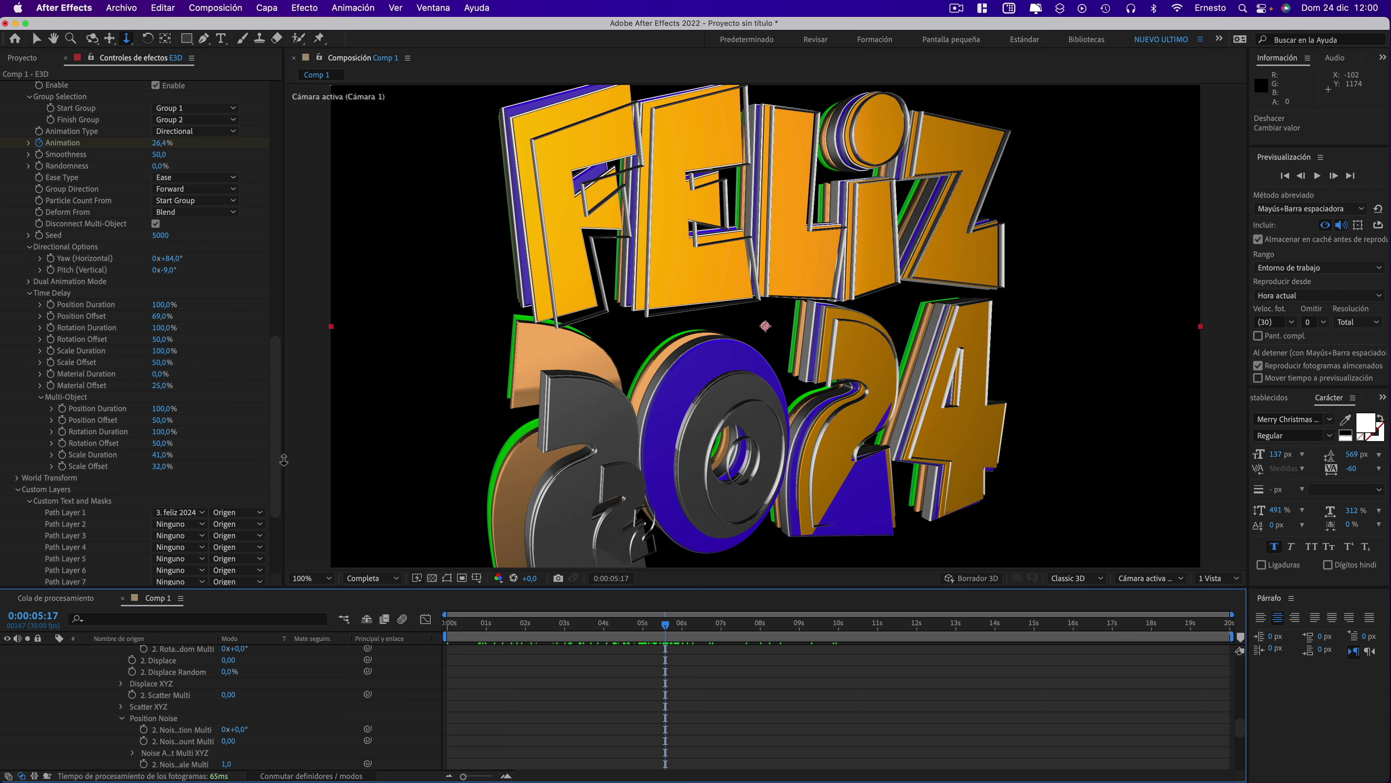
# - In Element 3D Scene Setup, enable Bevel Outline on the Shiny material in Group Folder Copy
pyautogui.moveTo(279, 451); pyautogui.dragTo(205, 87)
pyautogui.click(89, 114)
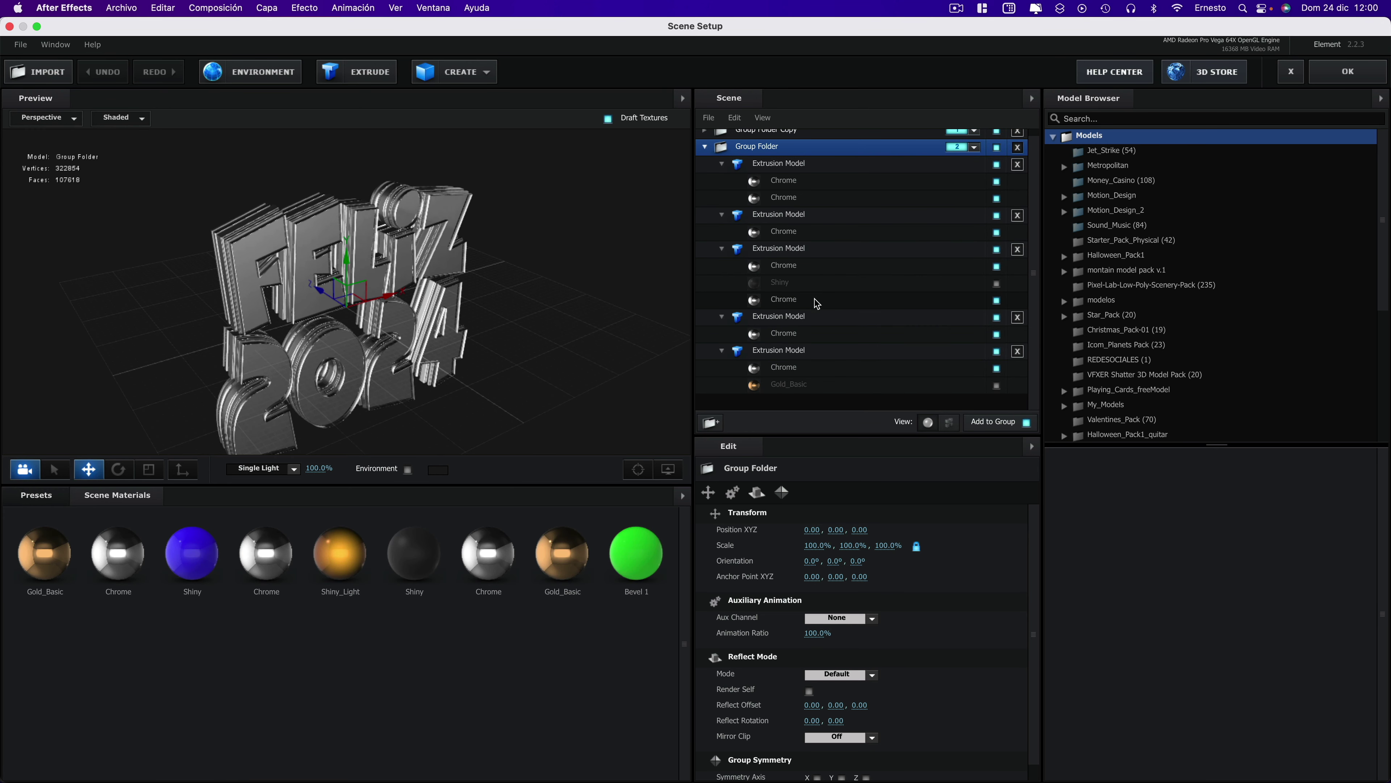
pyautogui.scroll(-1, 825, 220)
pyautogui.scroll(1, 714, 134)
pyautogui.click(705, 138)
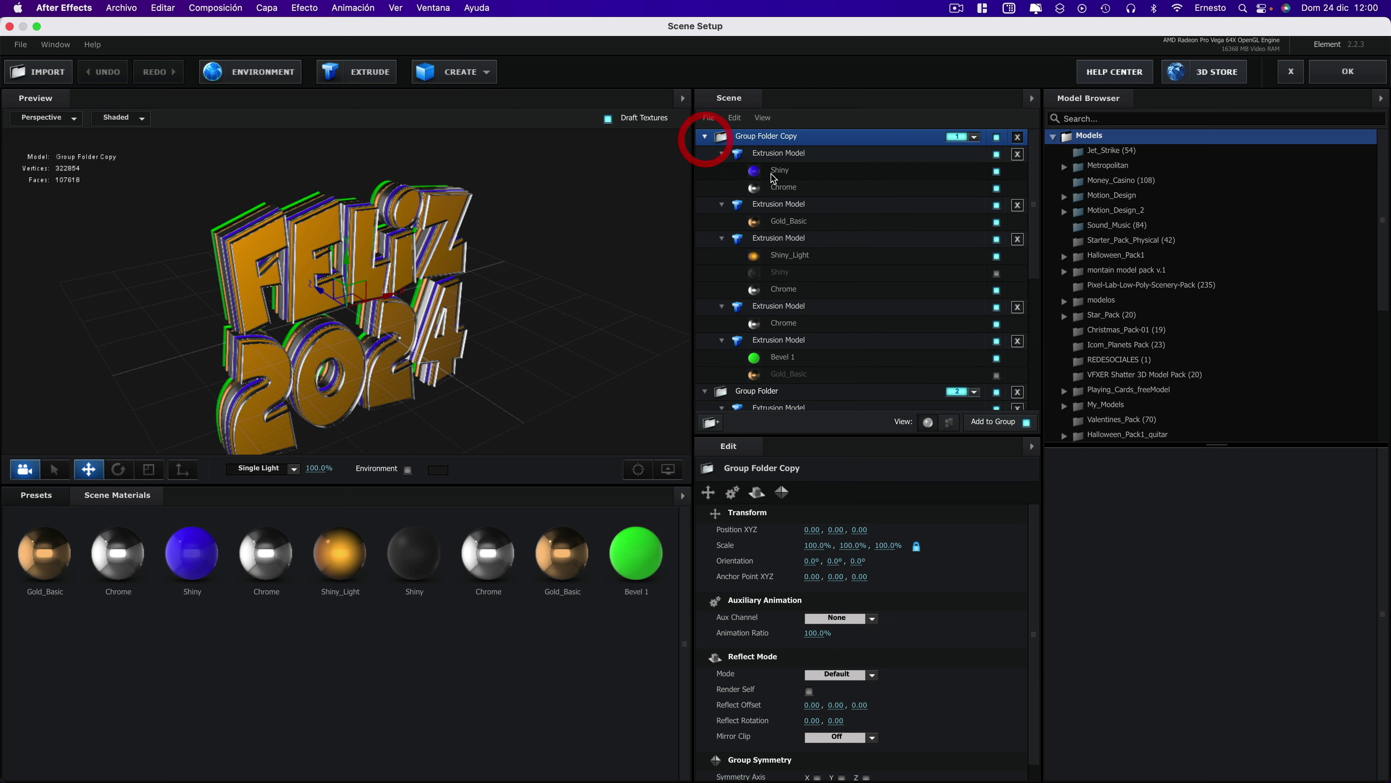
pyautogui.click(788, 175)
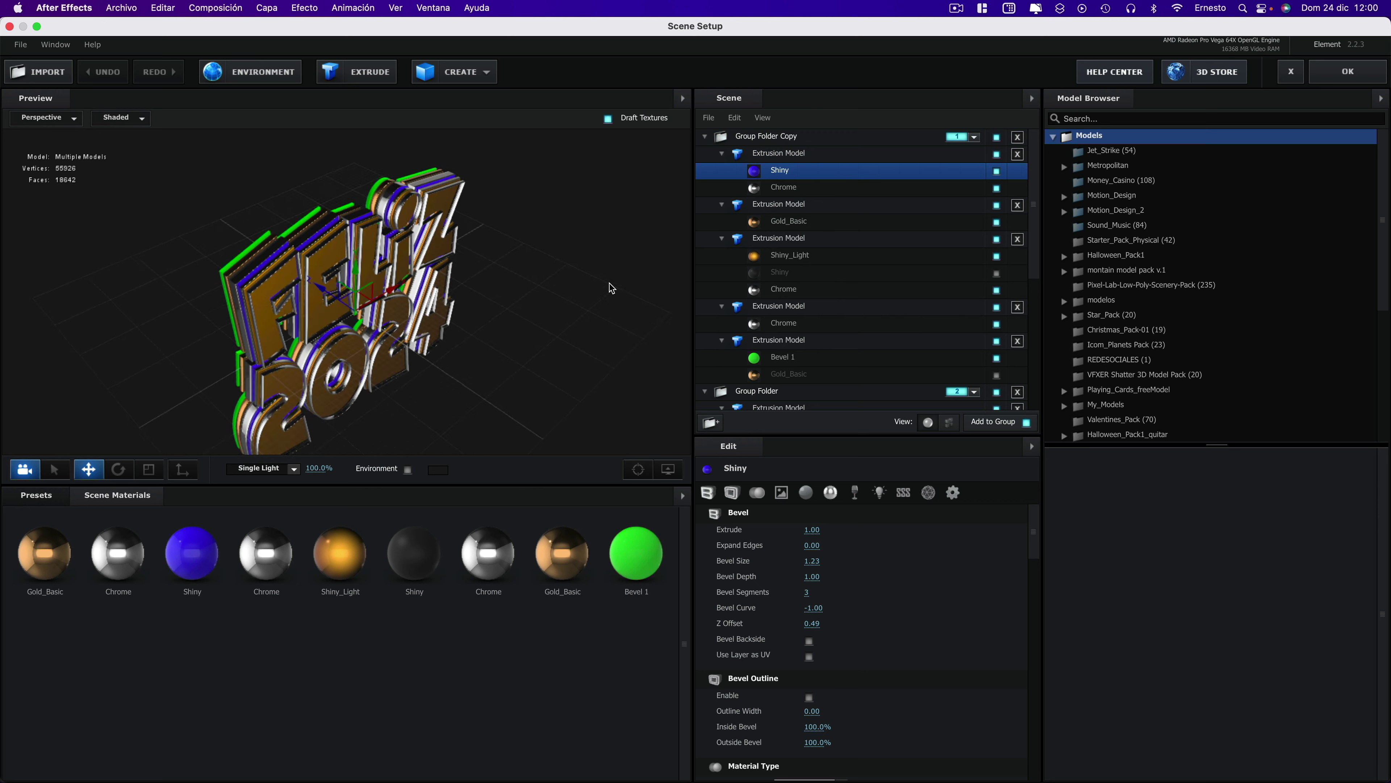
pyautogui.moveTo(602, 265); pyautogui.dragTo(650, 271)
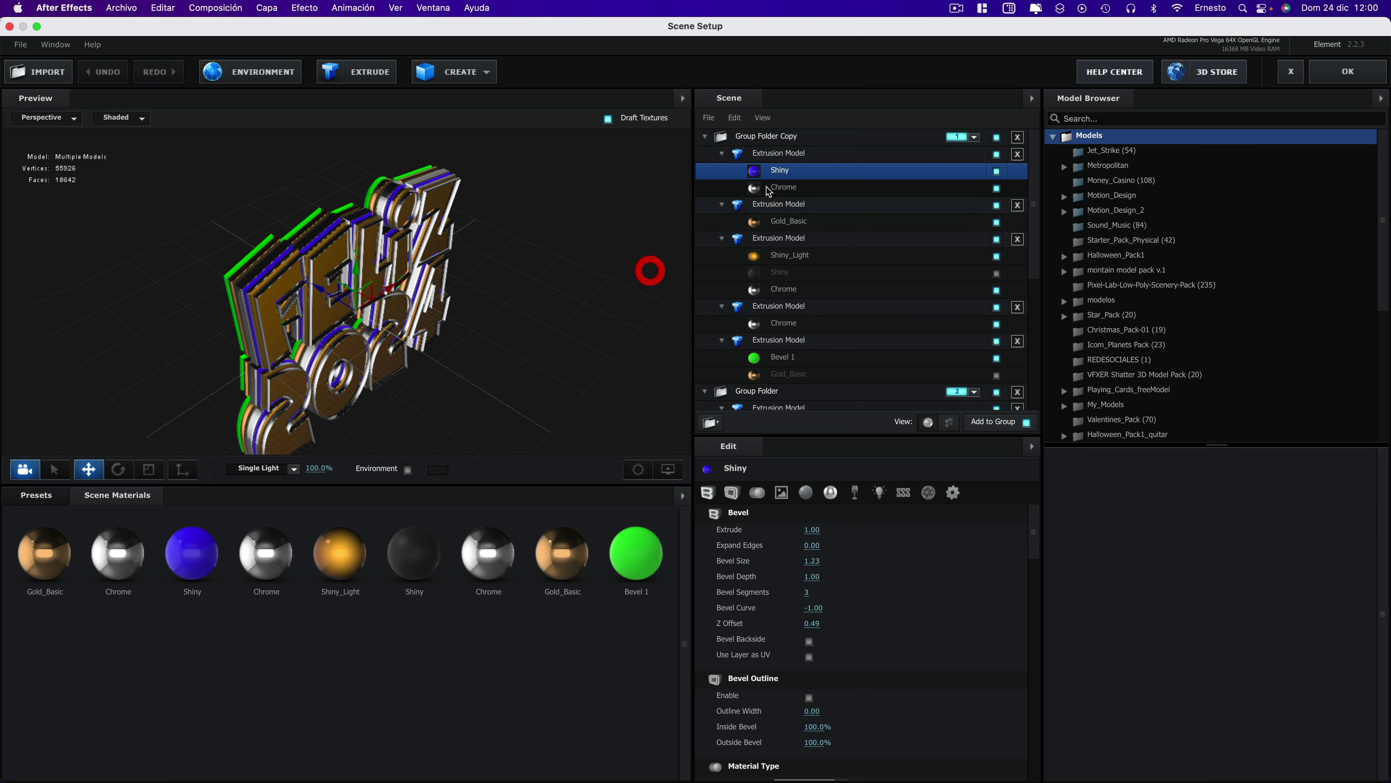
pyautogui.click(733, 495)
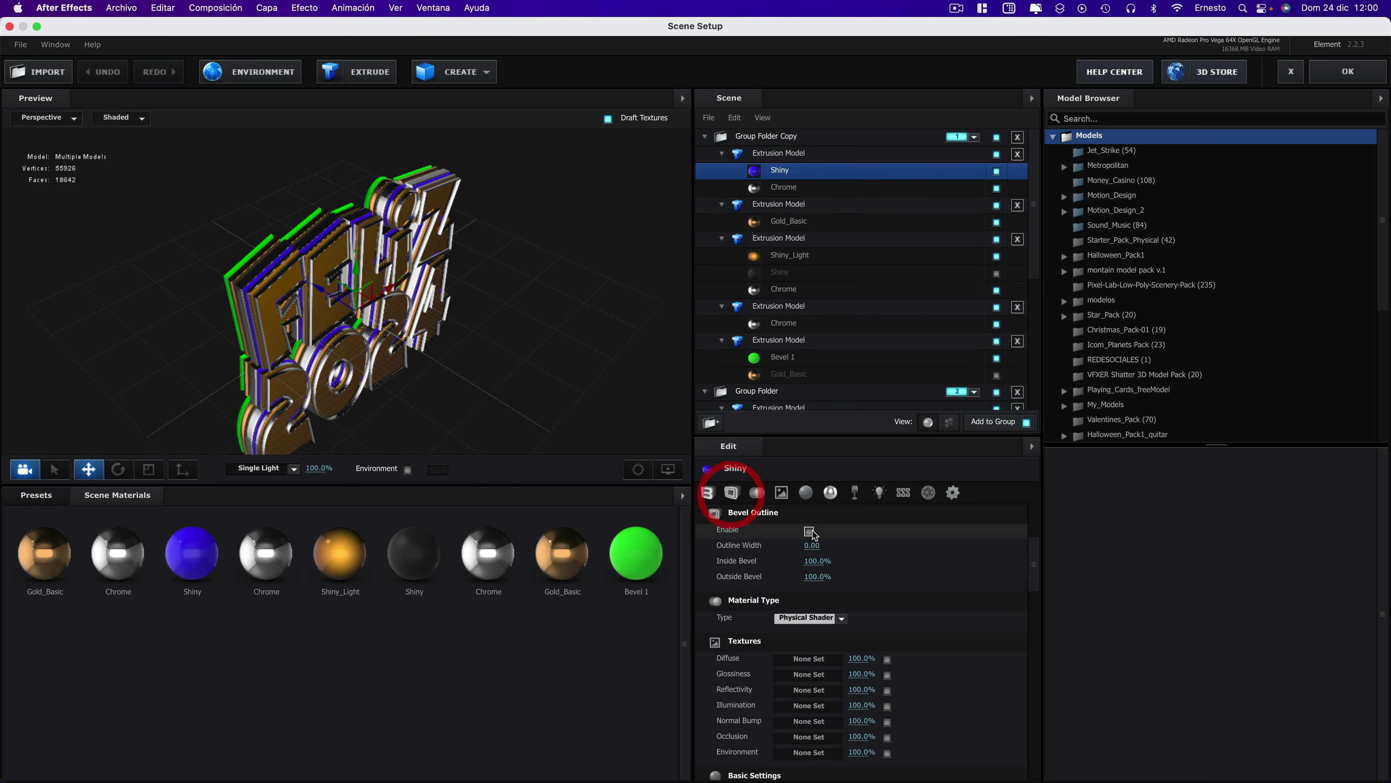
pyautogui.click(809, 530)
# - Enable Bevel Outline on the Chrome material of the same Group Folder Copy extrusion
pyautogui.moveTo(569, 324)
pyautogui.mouseDown()
pyautogui.moveTo(467, 296)
pyautogui.moveTo(527, 308)
pyautogui.mouseUp()
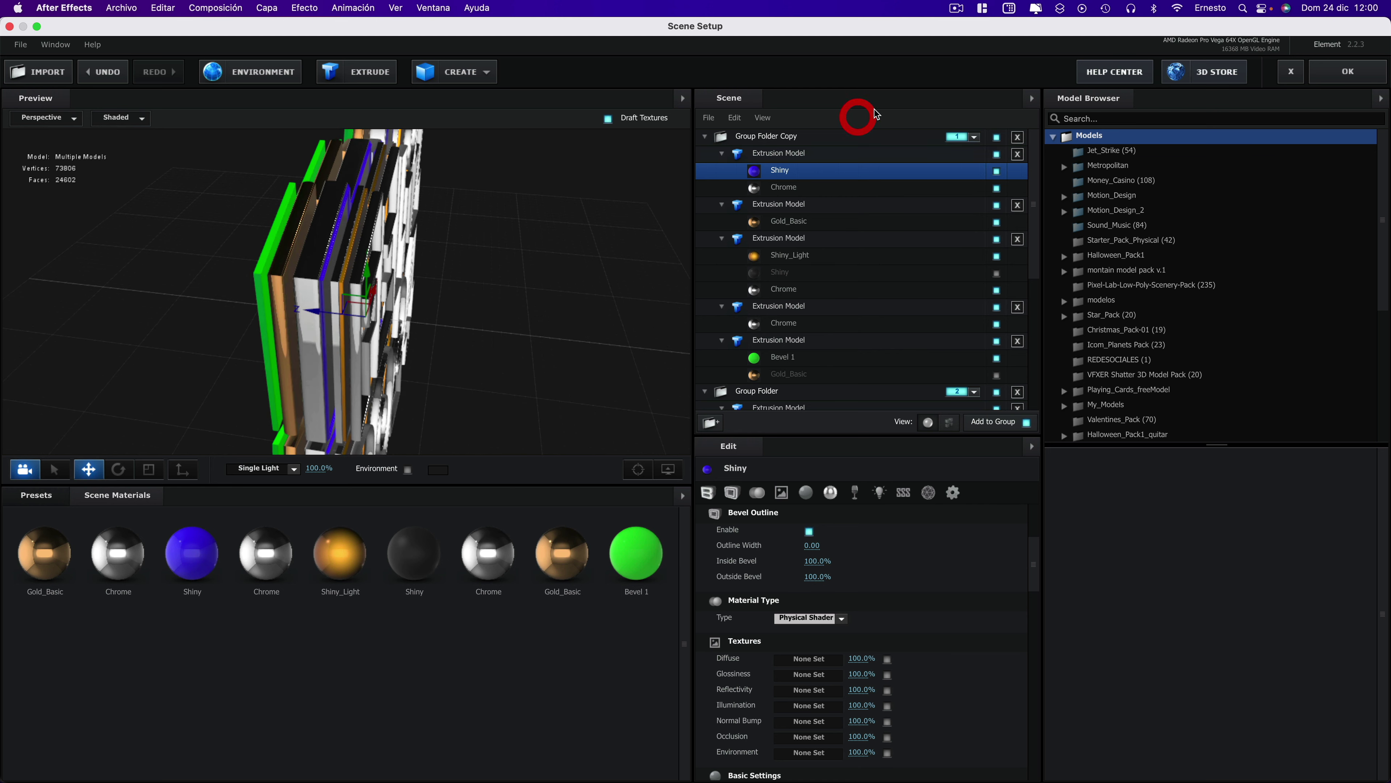
pyautogui.click(788, 187)
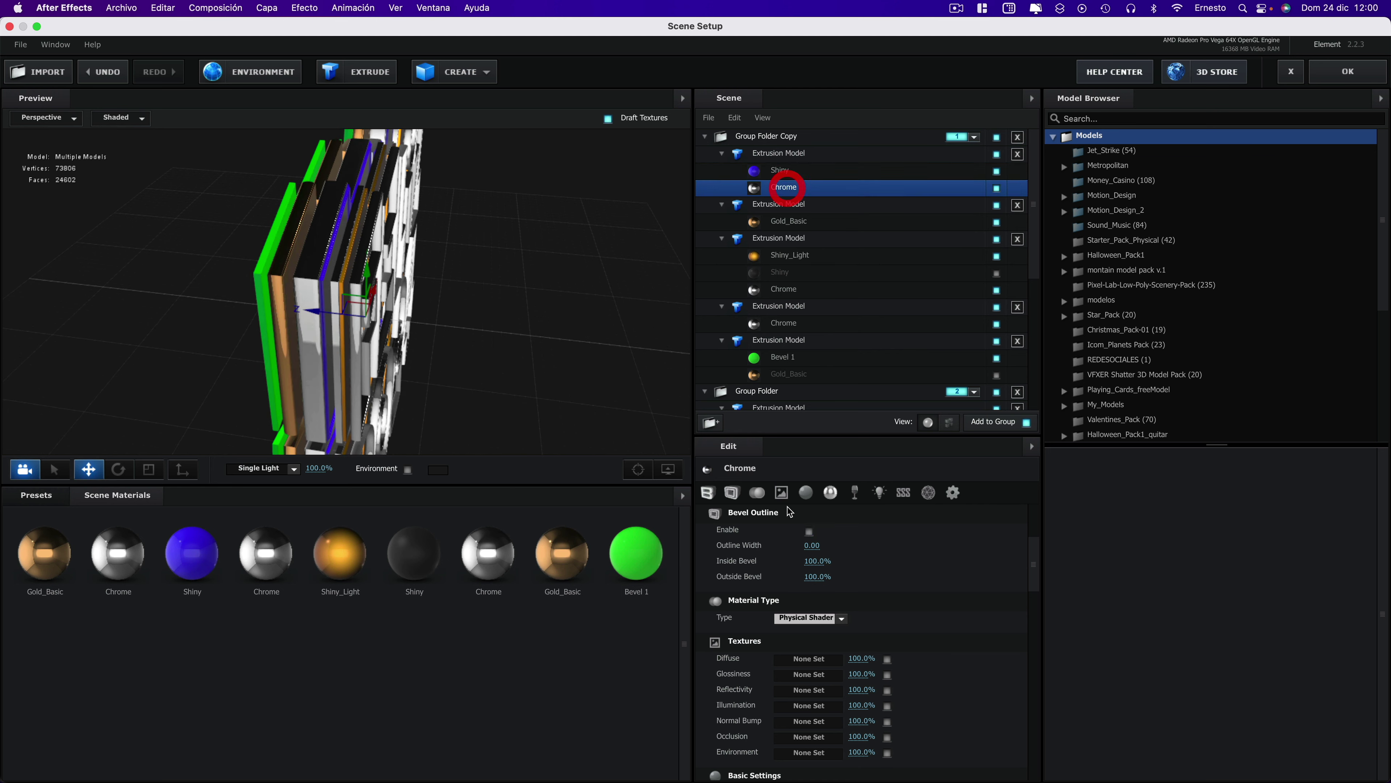
pyautogui.click(809, 530)
pyautogui.moveTo(428, 294)
pyautogui.mouseDown()
pyautogui.moveTo(514, 310)
pyautogui.moveTo(472, 319)
pyautogui.moveTo(510, 299)
pyautogui.mouseUp()
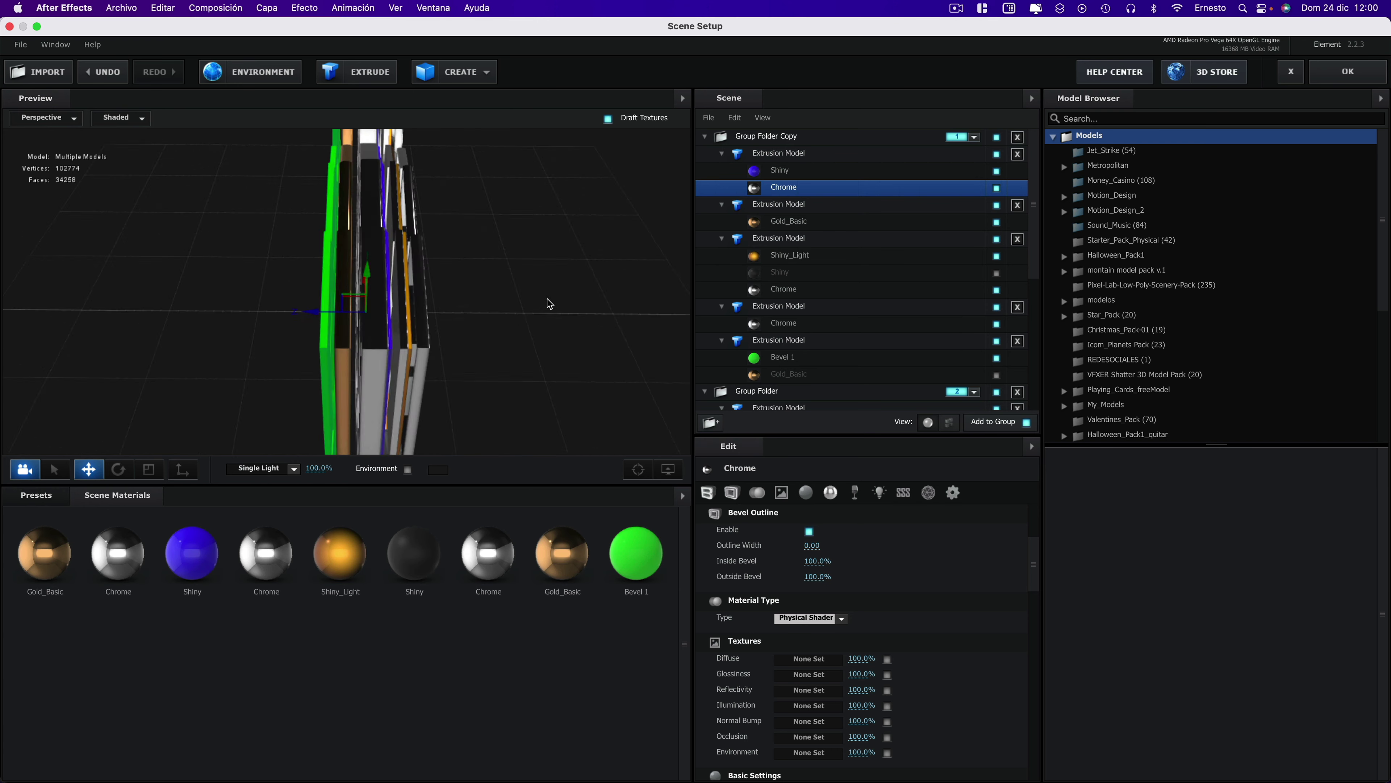
# - Enable Bevel Outline on both Chrome materials in Group Folder and apply the scene
pyautogui.scroll(-5, 843, 272)
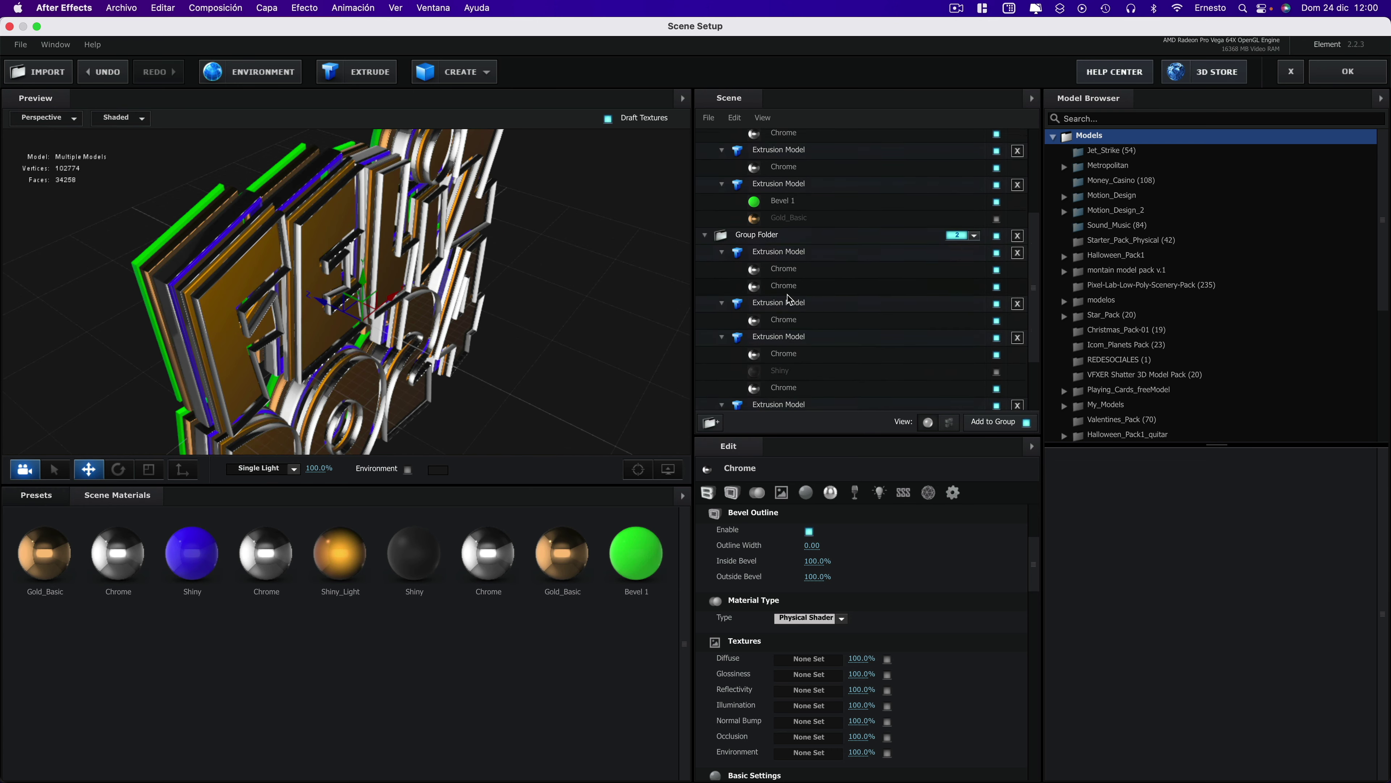
pyautogui.click(787, 237)
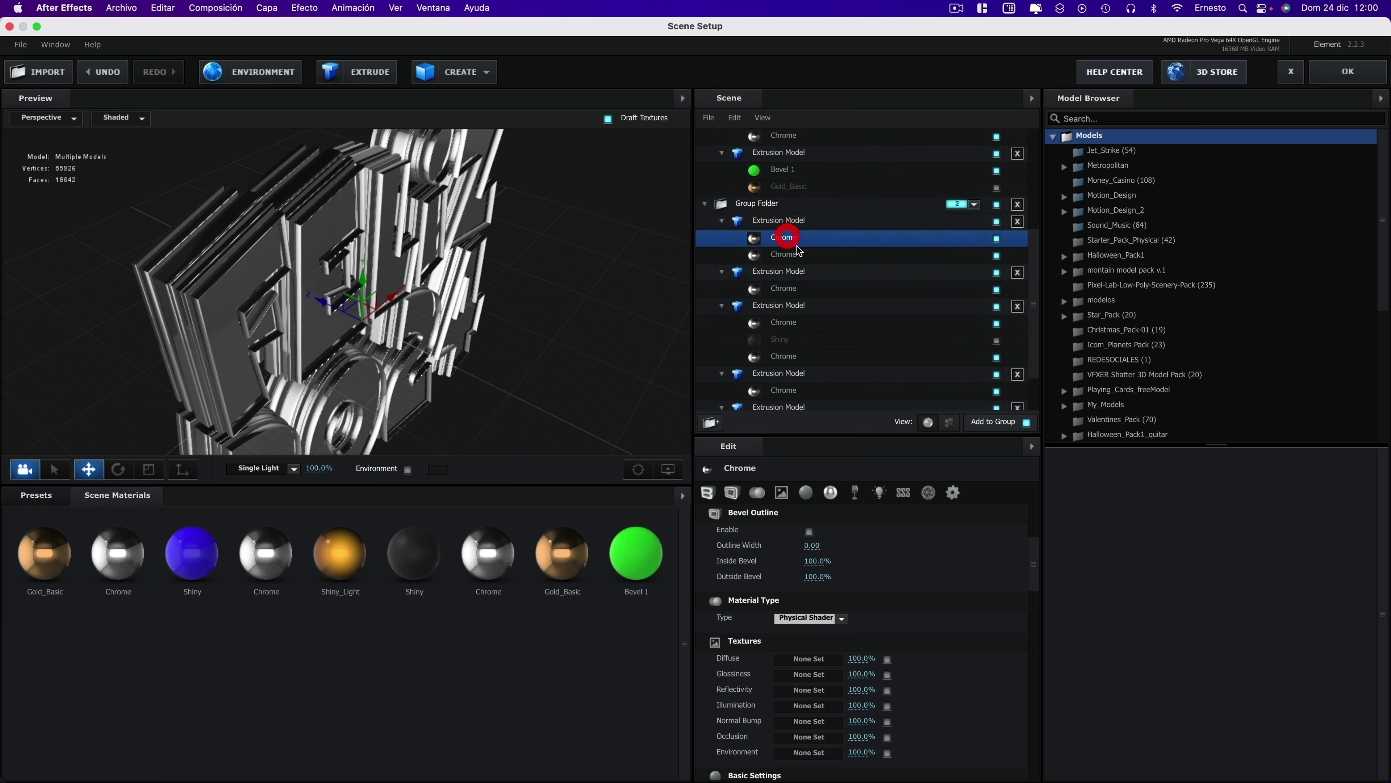
pyautogui.click(809, 531)
pyautogui.click(786, 255)
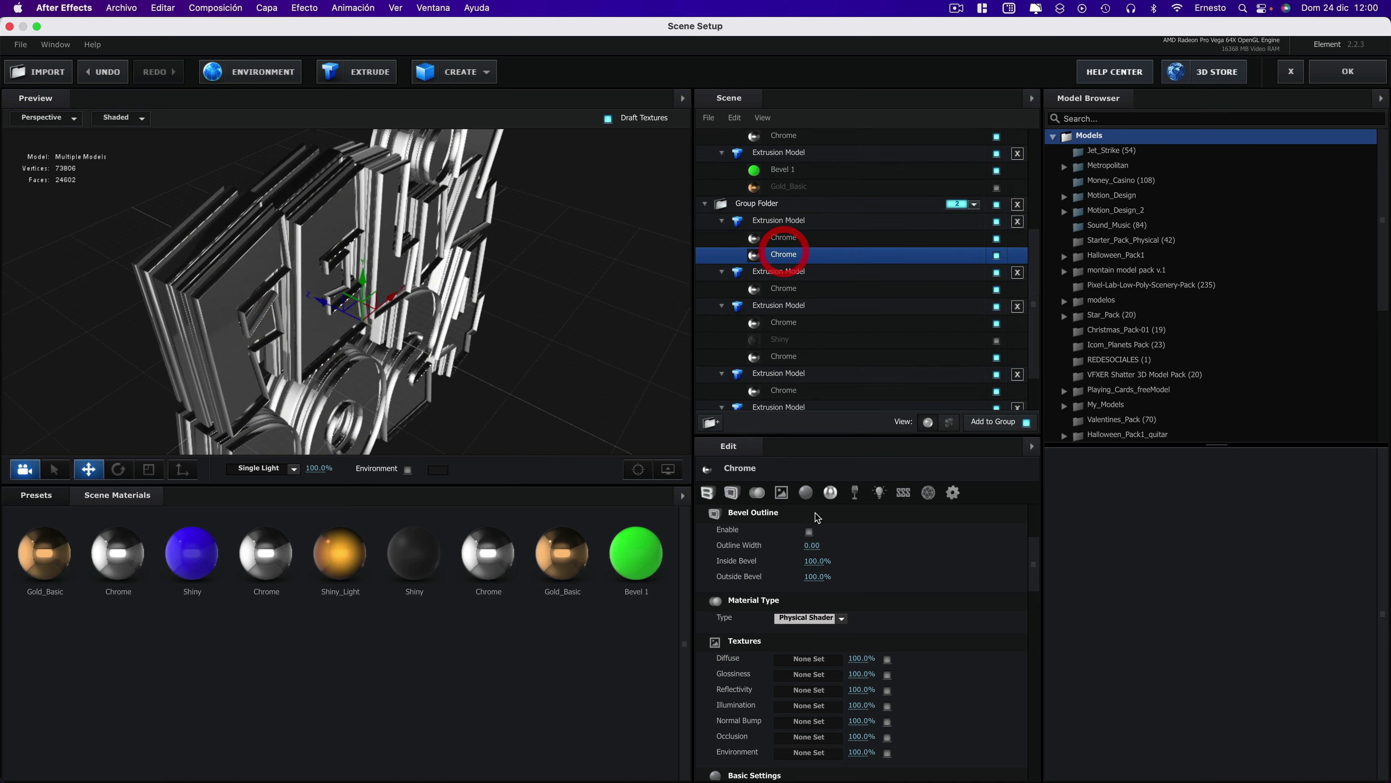
pyautogui.click(809, 531)
pyautogui.click(1319, 82)
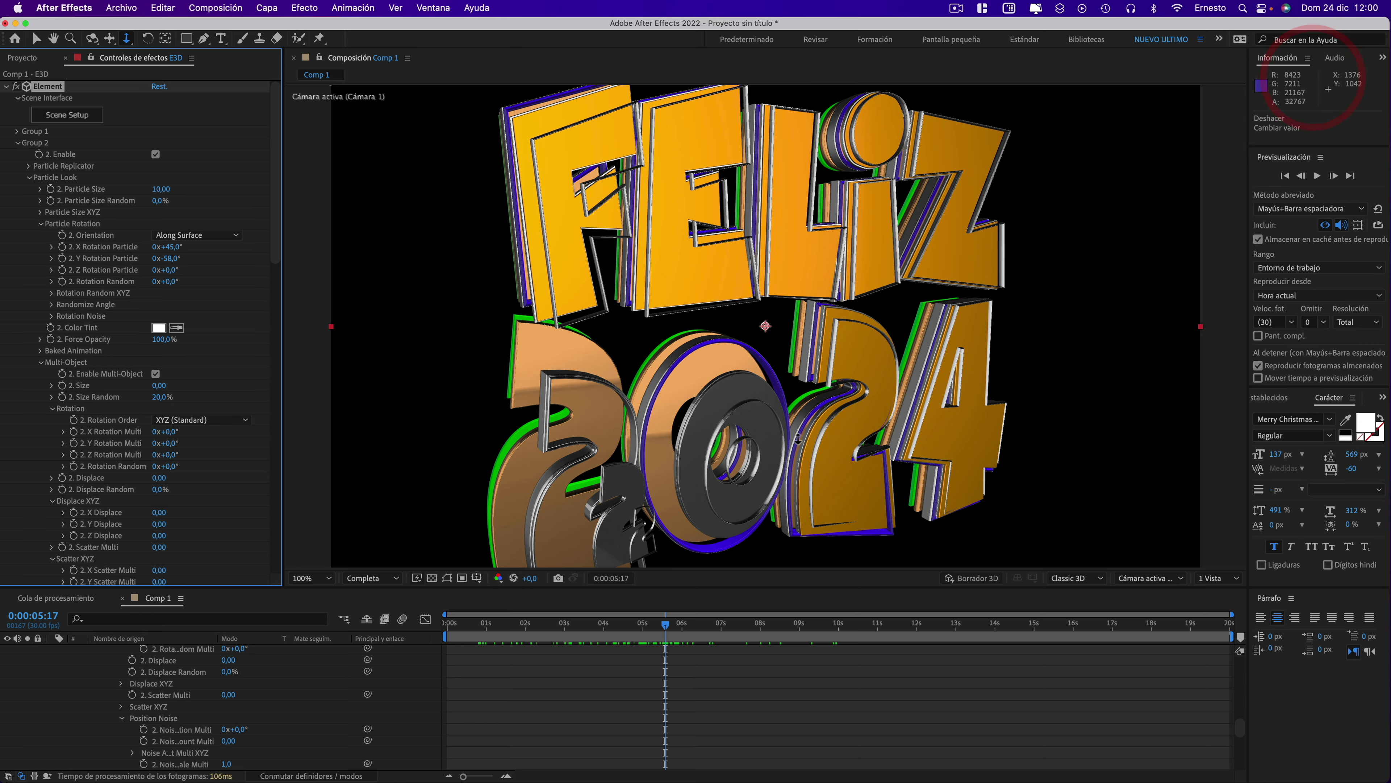
# - Set Time Delay Rotation Offset to 42% and Rotation Duration to 10%, checking frames near 4 seconds
pyautogui.moveTo(666, 628)
pyautogui.mouseDown()
pyautogui.moveTo(577, 627)
pyautogui.moveTo(595, 630)
pyautogui.mouseUp()
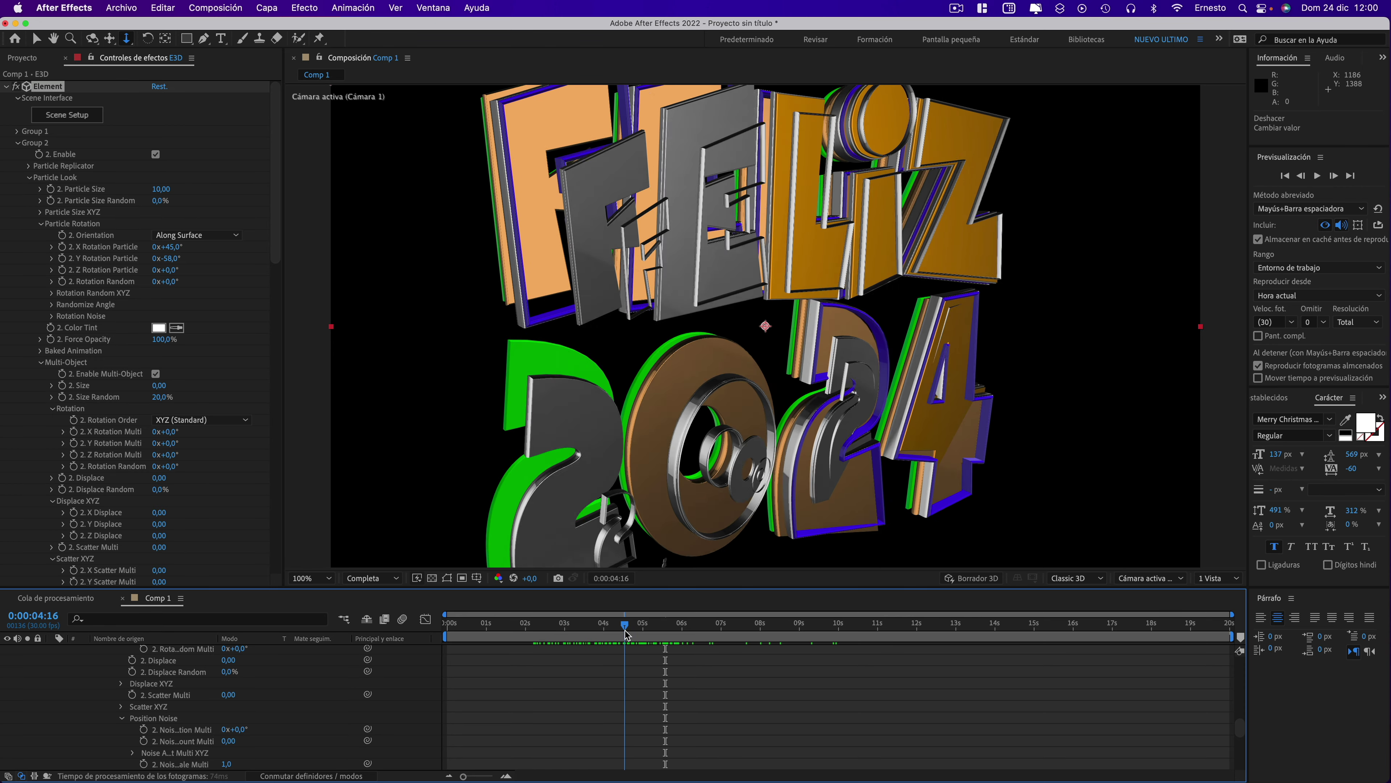
pyautogui.click(606, 624)
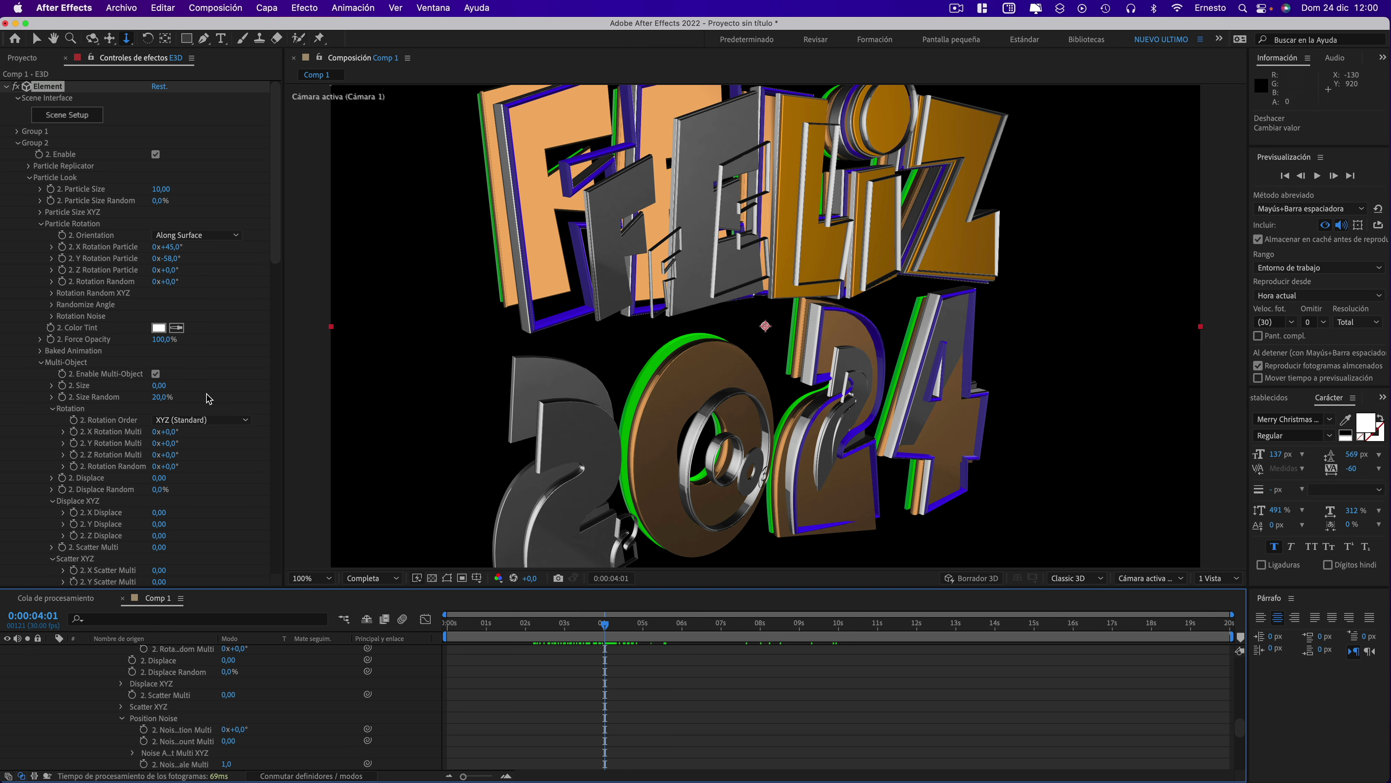
pyautogui.scroll(-5, 142, 406)
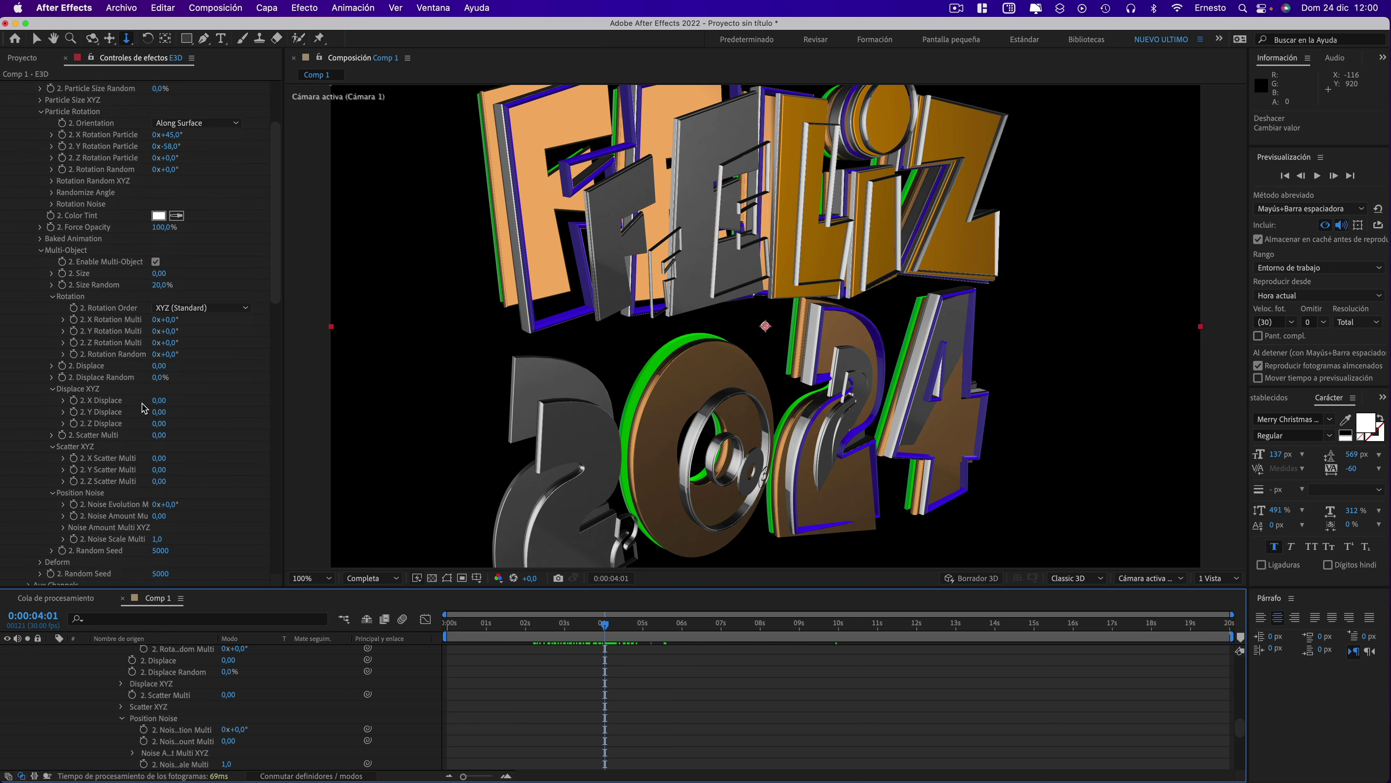
pyautogui.scroll(-10, 148, 403)
pyautogui.scroll(-10, 148, 403)
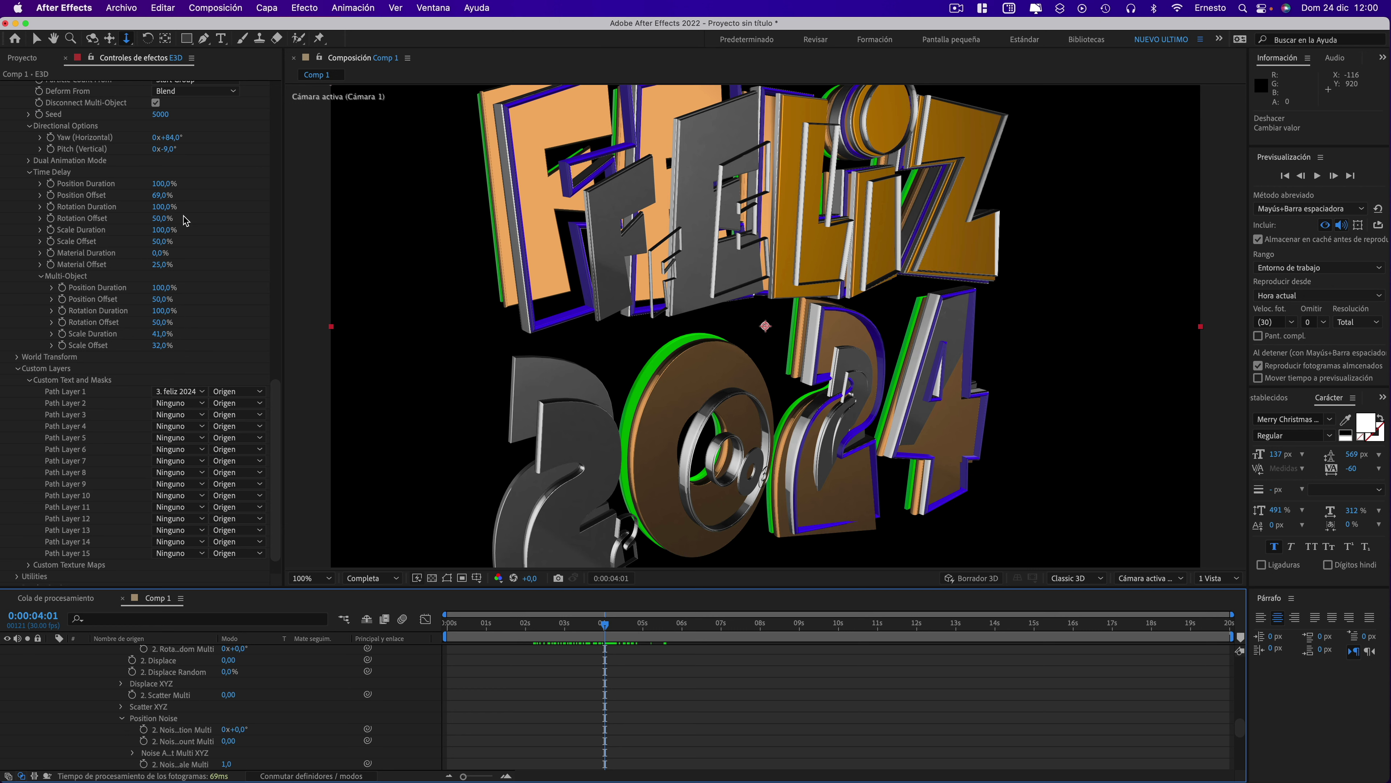
pyautogui.moveTo(161, 220)
pyautogui.mouseDown()
pyautogui.moveTo(191, 218)
pyautogui.moveTo(99, 207)
pyautogui.mouseUp()
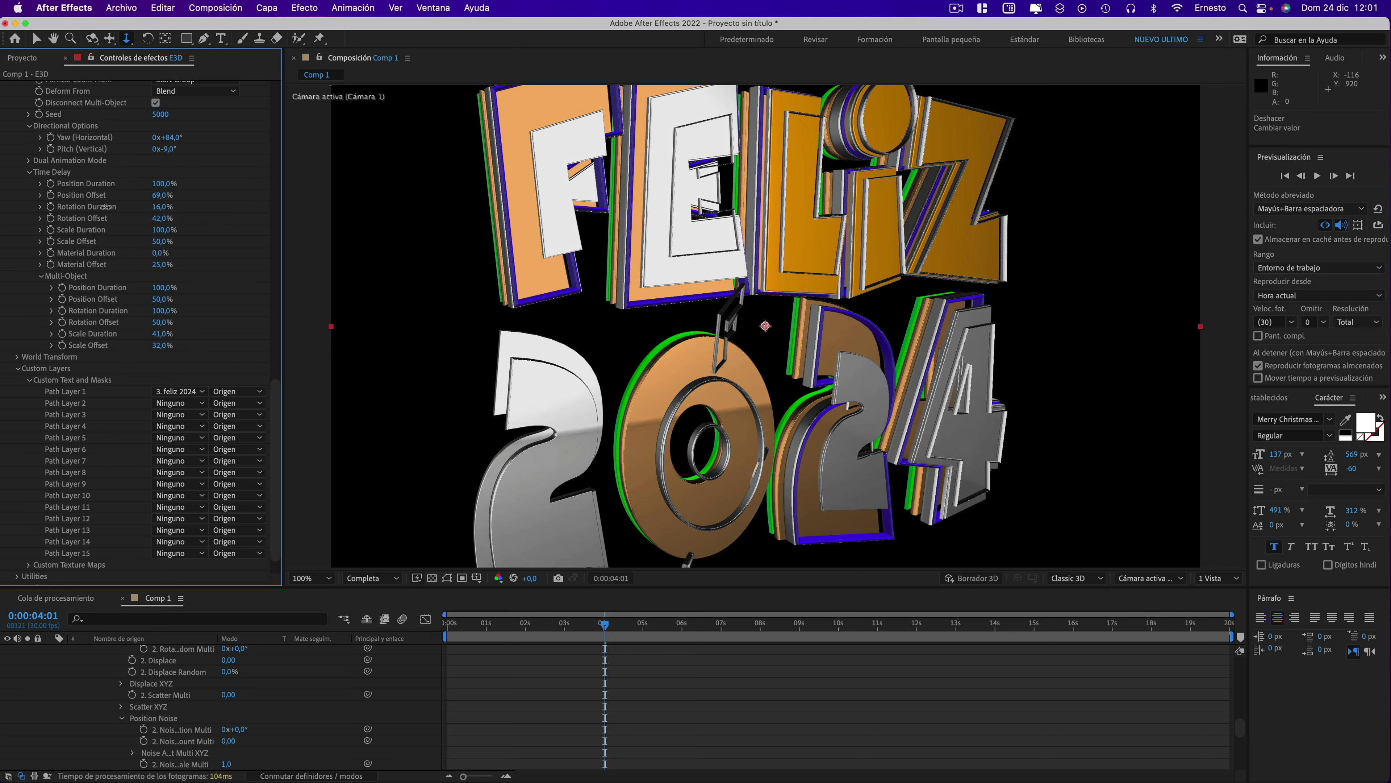
pyautogui.moveTo(99, 206)
pyautogui.mouseDown()
pyautogui.moveTo(125, 208)
pyautogui.moveTo(99, 207)
pyautogui.mouseUp()
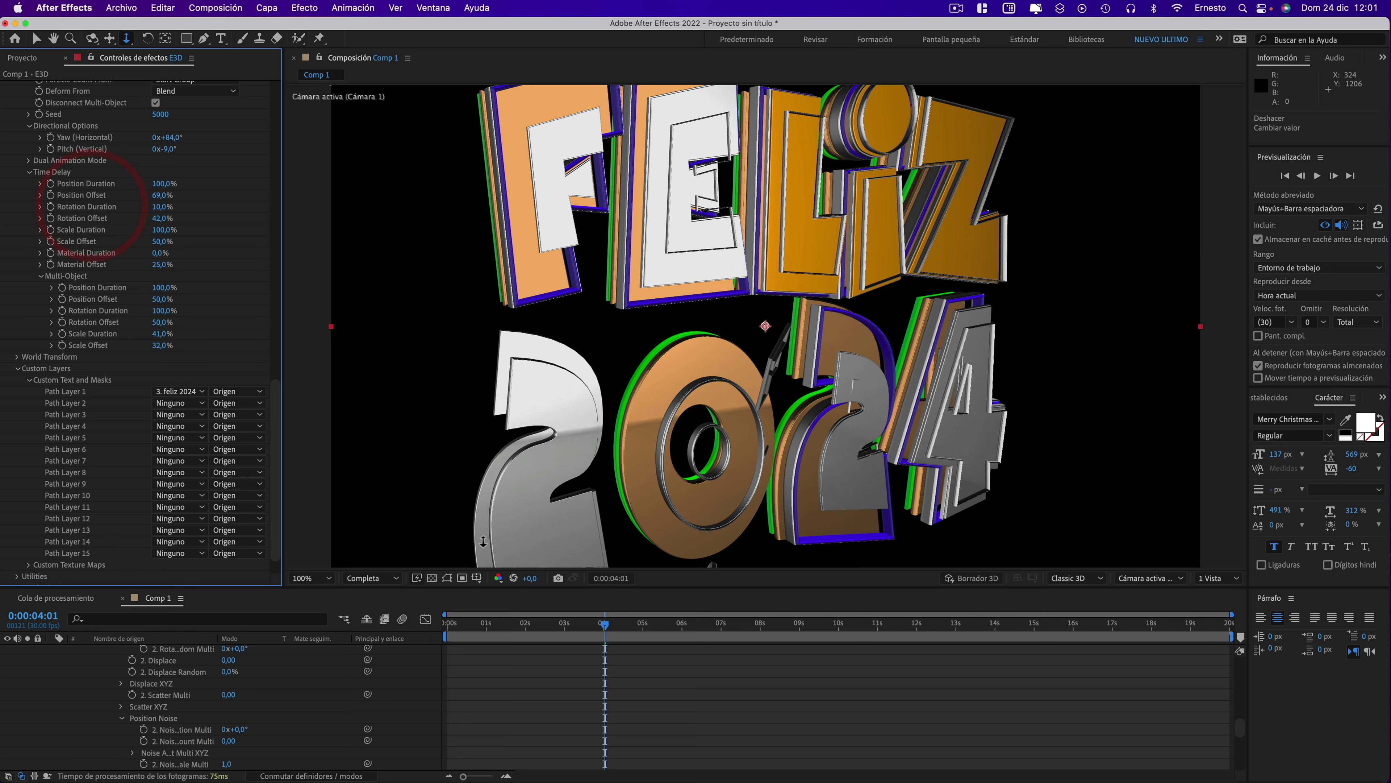
pyautogui.moveTo(602, 622)
pyautogui.mouseDown()
pyautogui.moveTo(494, 621)
pyautogui.moveTo(710, 632)
pyautogui.moveTo(535, 618)
pyautogui.mouseUp()
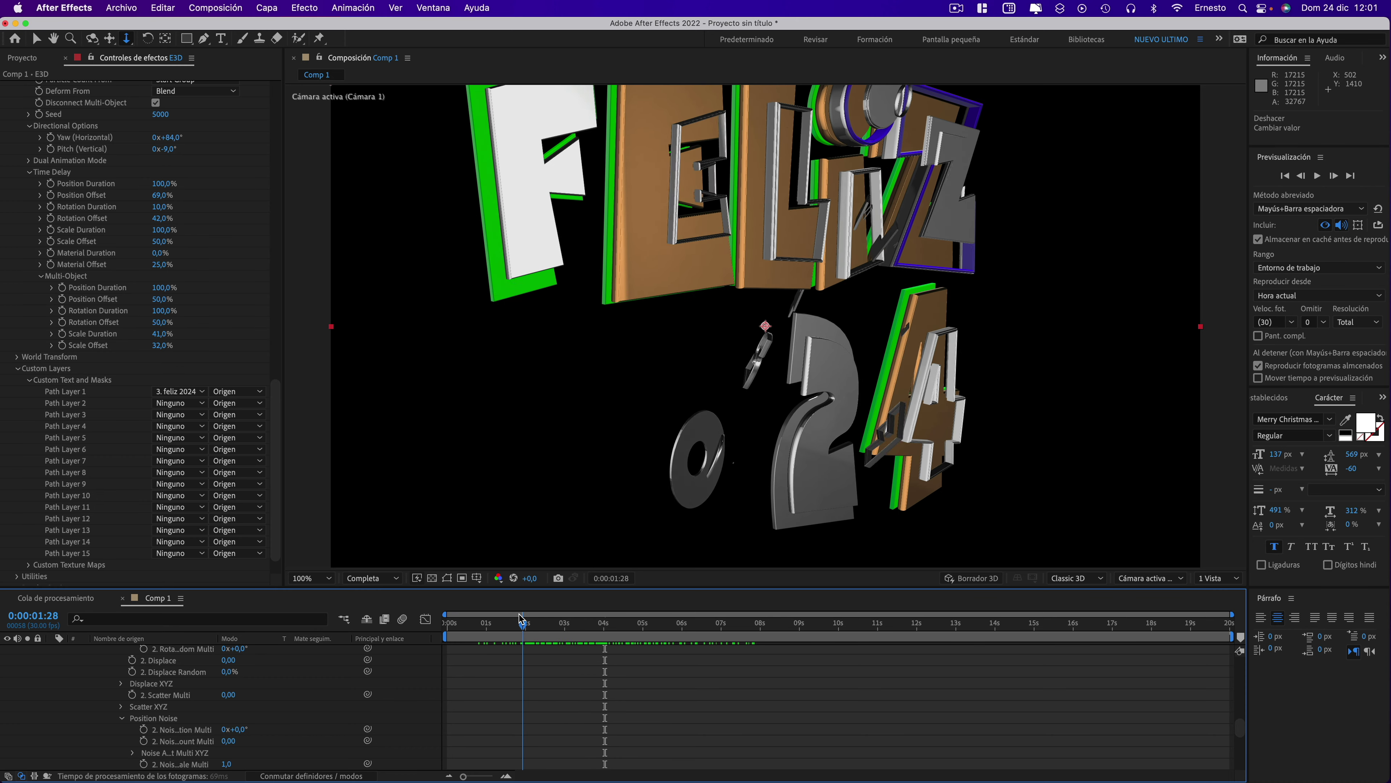
# - Try Group Direction Backwards, keep Forward, and set Smoothness 35 and Randomness 16%
pyautogui.click(520, 622)
pyautogui.moveTo(275, 413); pyautogui.dragTo(275, 300)
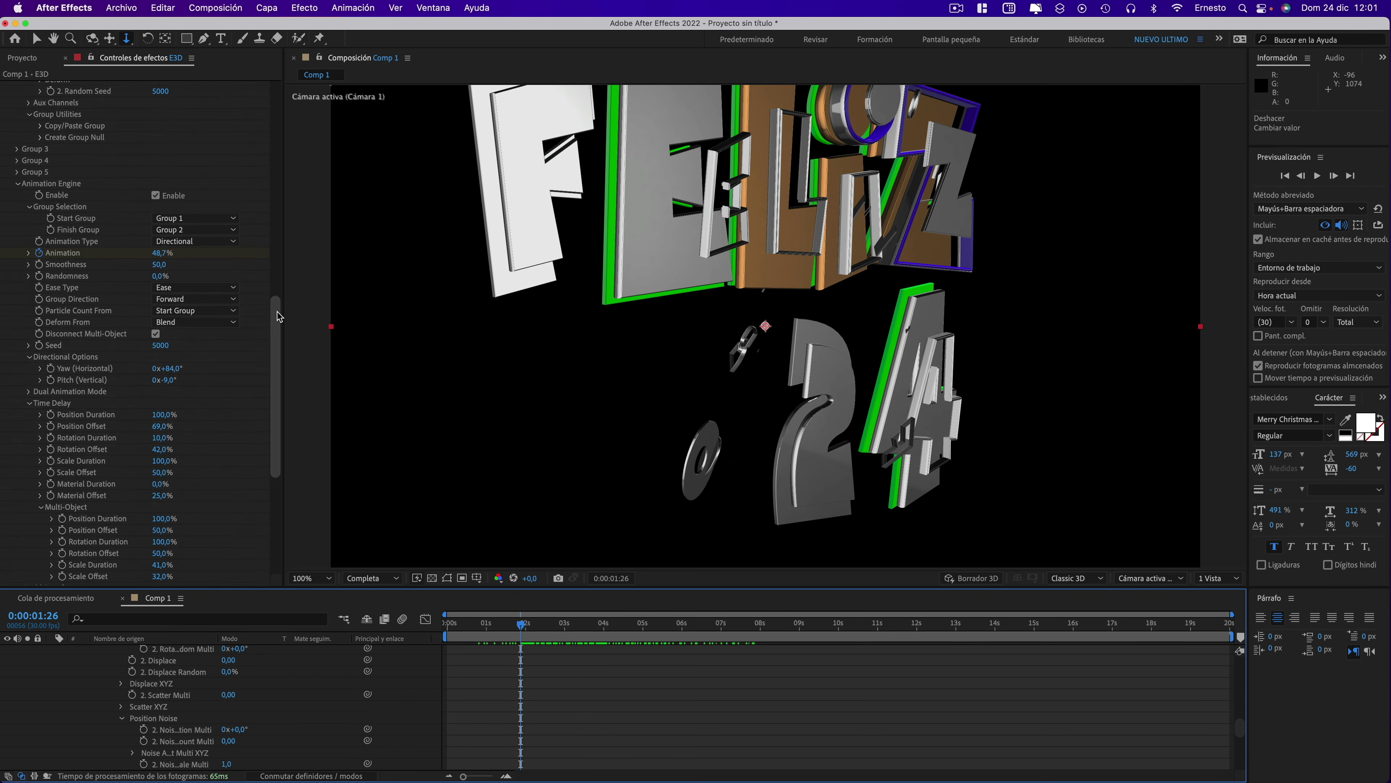
pyautogui.click(176, 371)
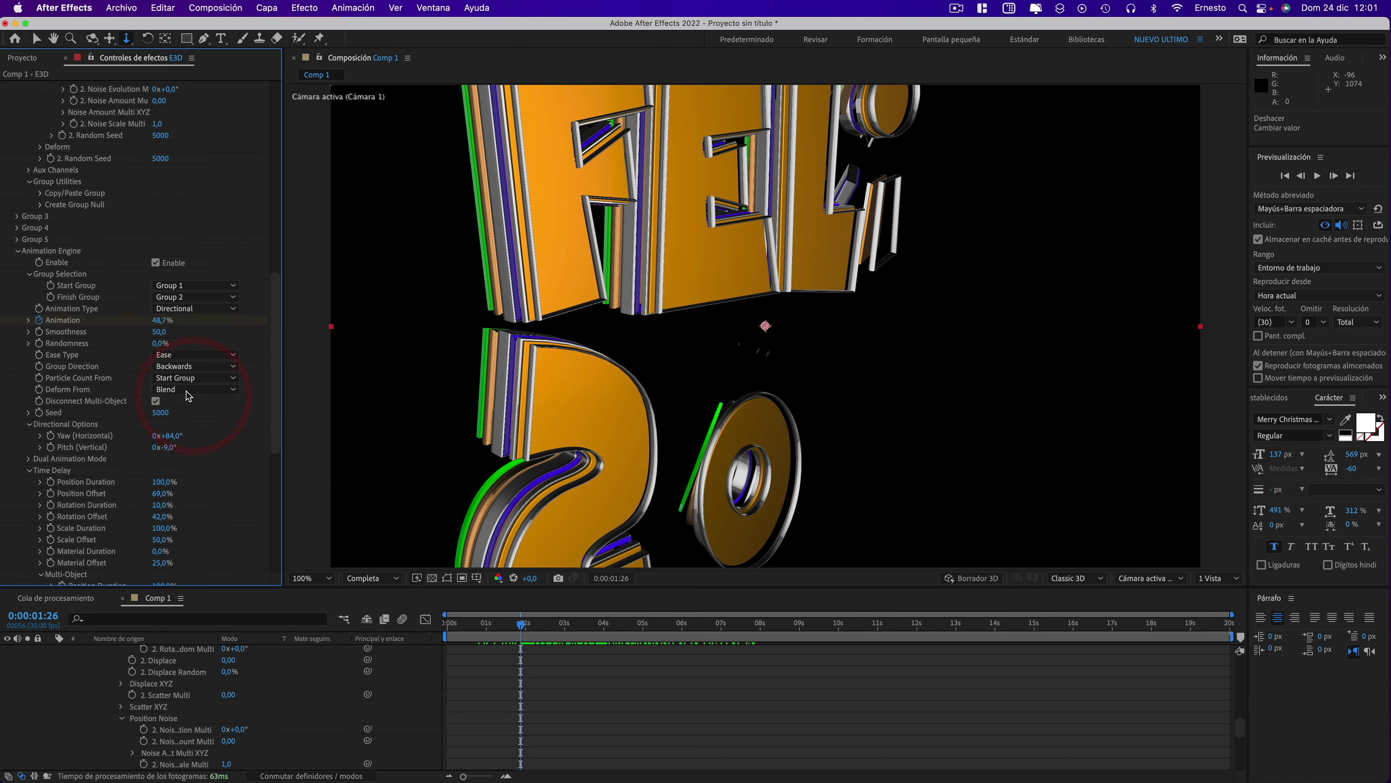
pyautogui.moveTo(520, 628)
pyautogui.mouseDown()
pyautogui.moveTo(500, 629)
pyautogui.moveTo(704, 642)
pyautogui.moveTo(444, 623)
pyautogui.mouseUp()
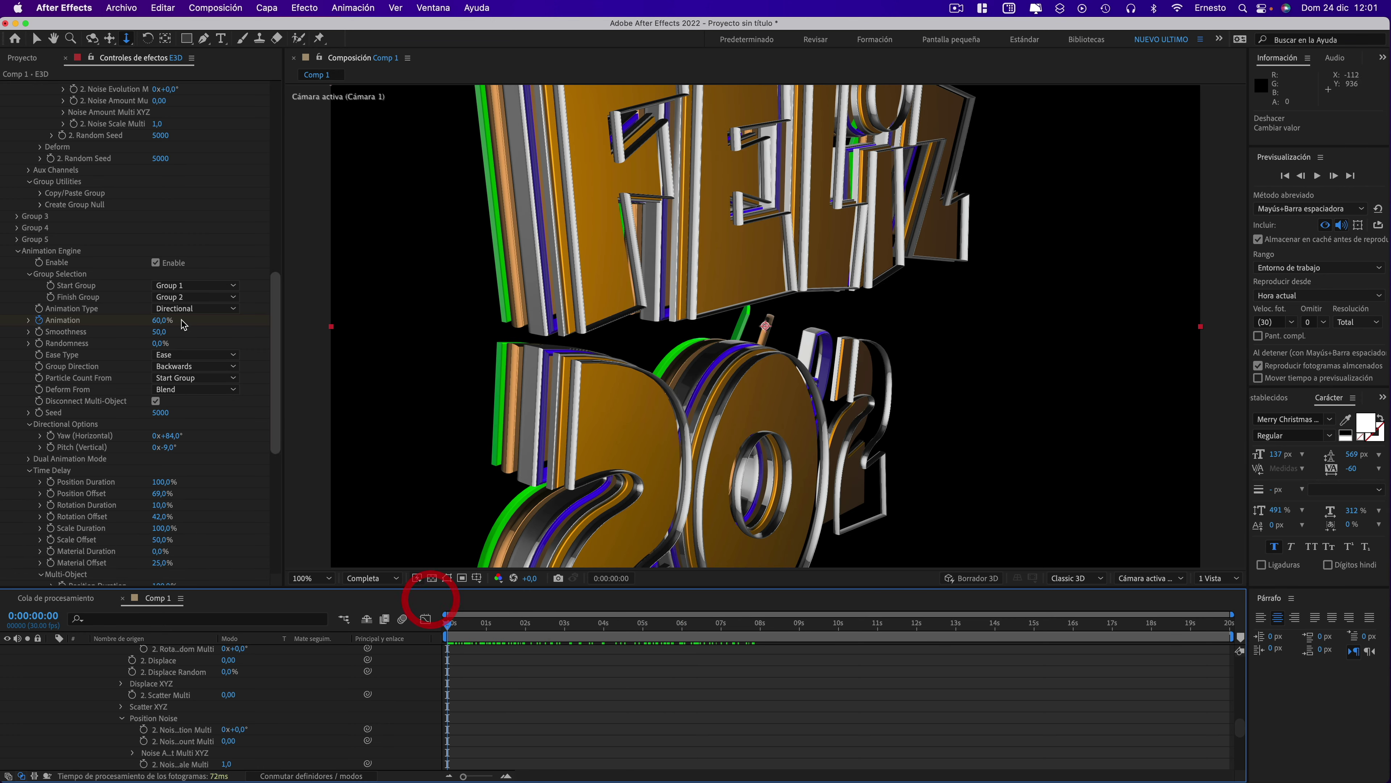
pyautogui.click(178, 368)
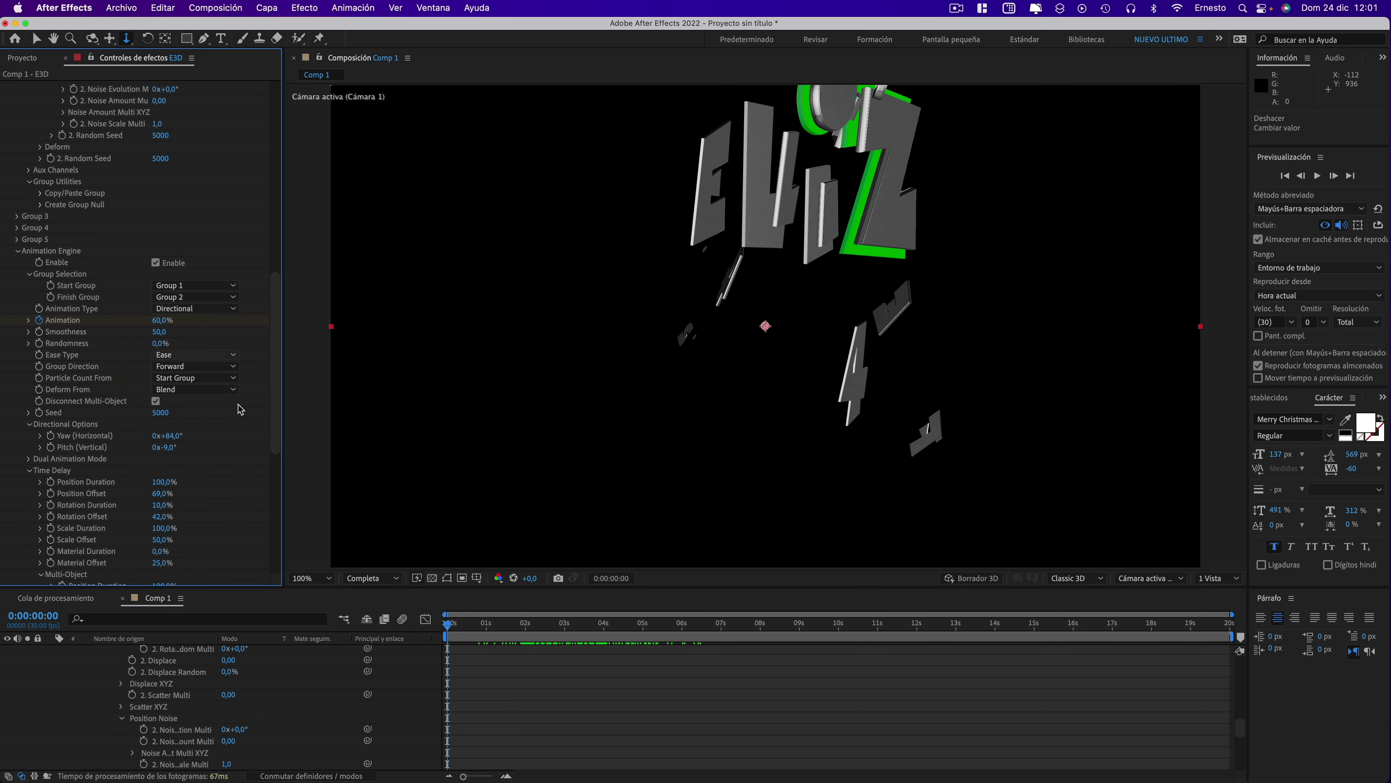
pyautogui.press('space')
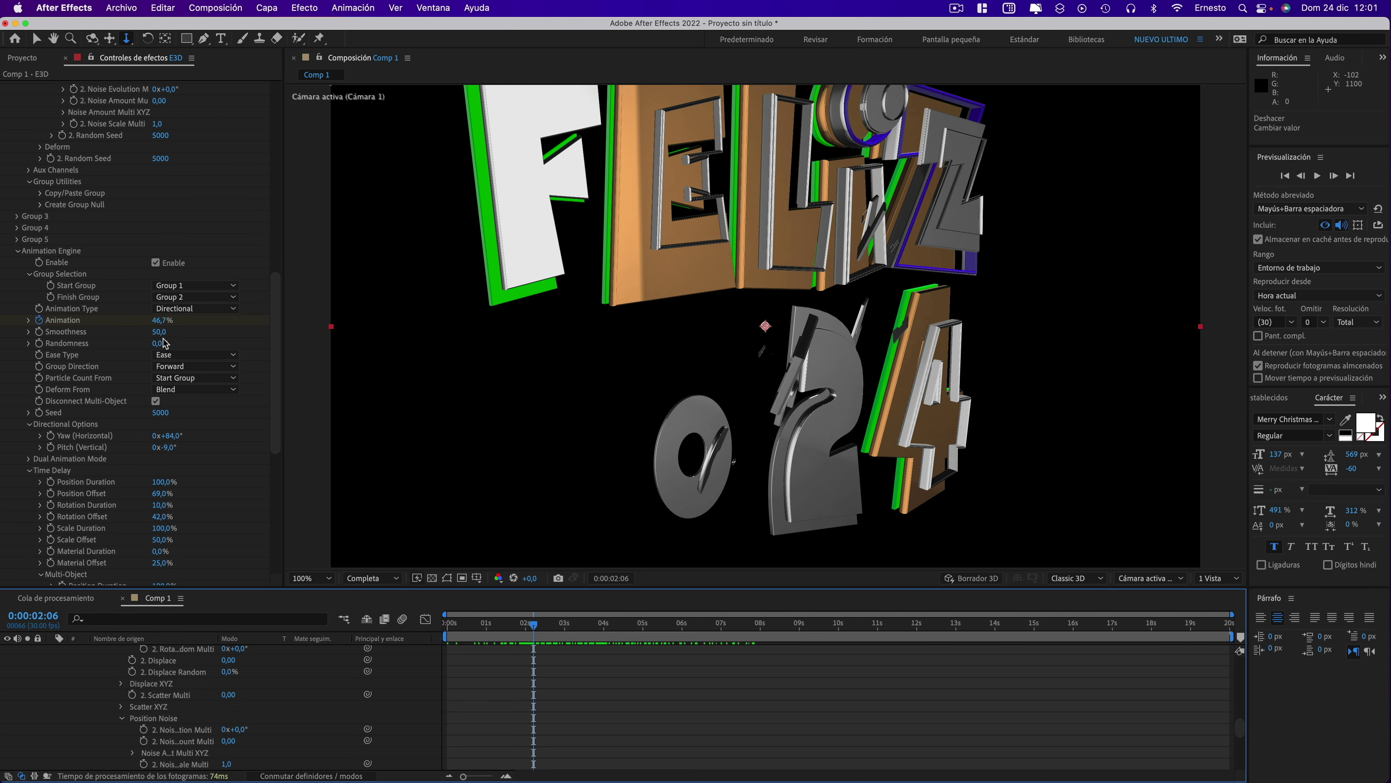
pyautogui.moveTo(158, 332)
pyautogui.mouseDown()
pyautogui.moveTo(147, 330)
pyautogui.moveTo(172, 344)
pyautogui.mouseUp()
pyautogui.click(154, 334)
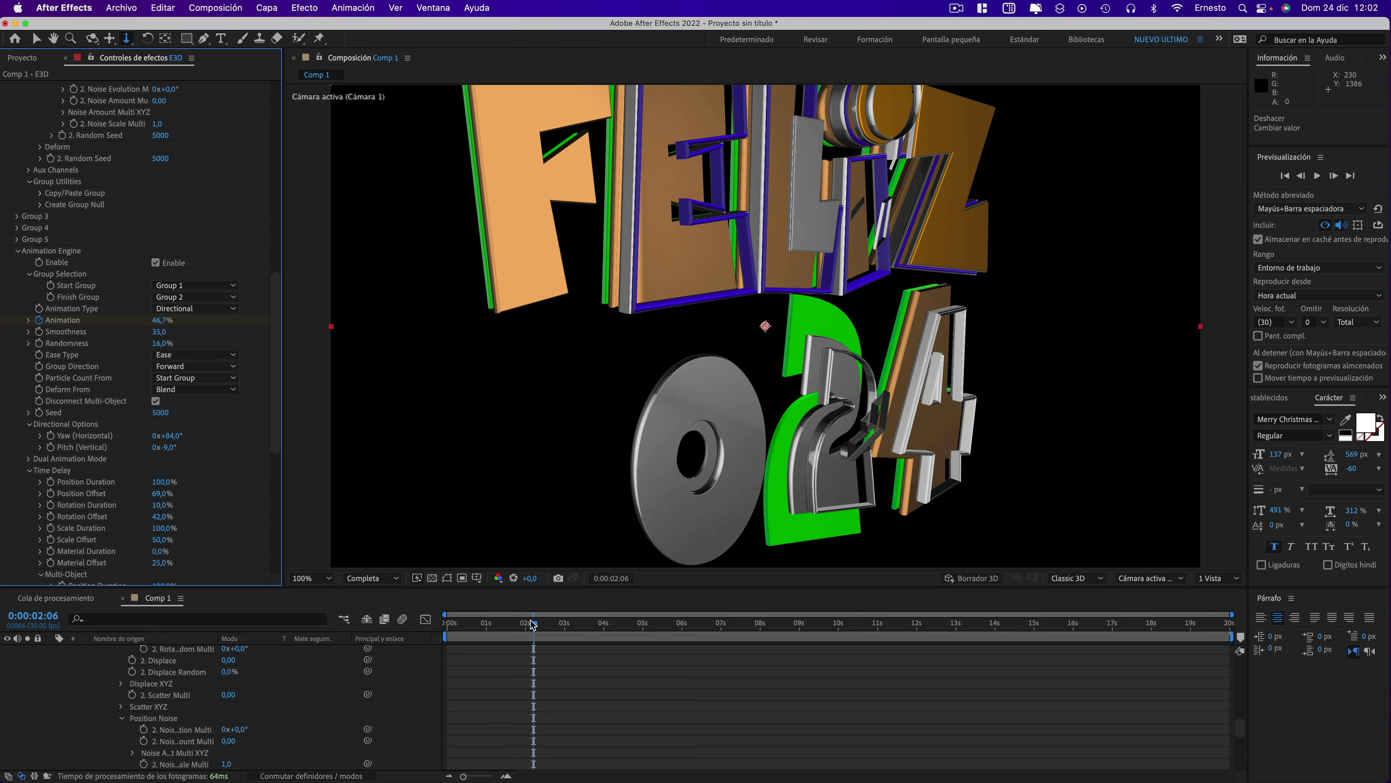
pyautogui.moveTo(532, 623)
pyautogui.mouseDown()
pyautogui.moveTo(493, 628)
pyautogui.moveTo(744, 634)
pyautogui.moveTo(433, 604)
pyautogui.mouseUp()
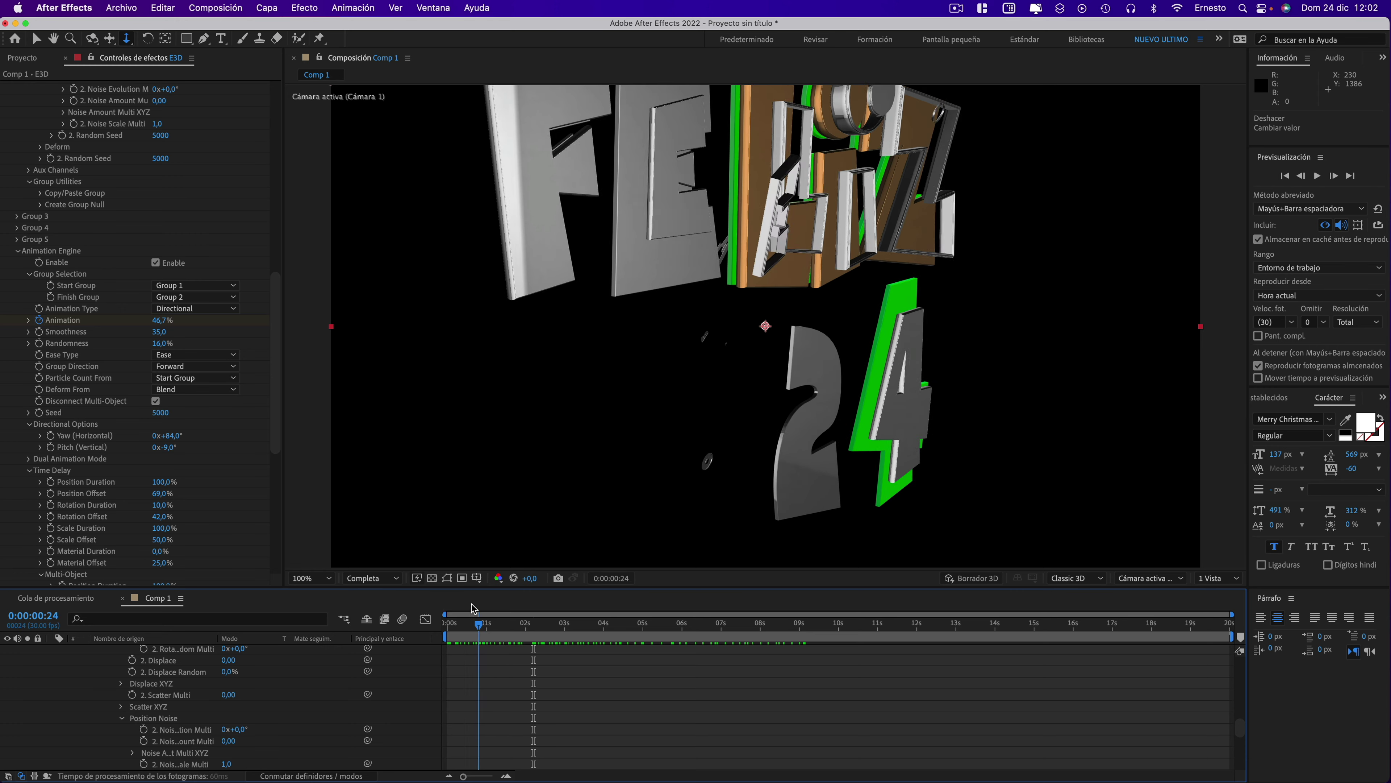
# - Dolly Cámara 1 closer to the text at the start frame, to -255,5, 356,3, -1221,4
pyautogui.click(301, 579)
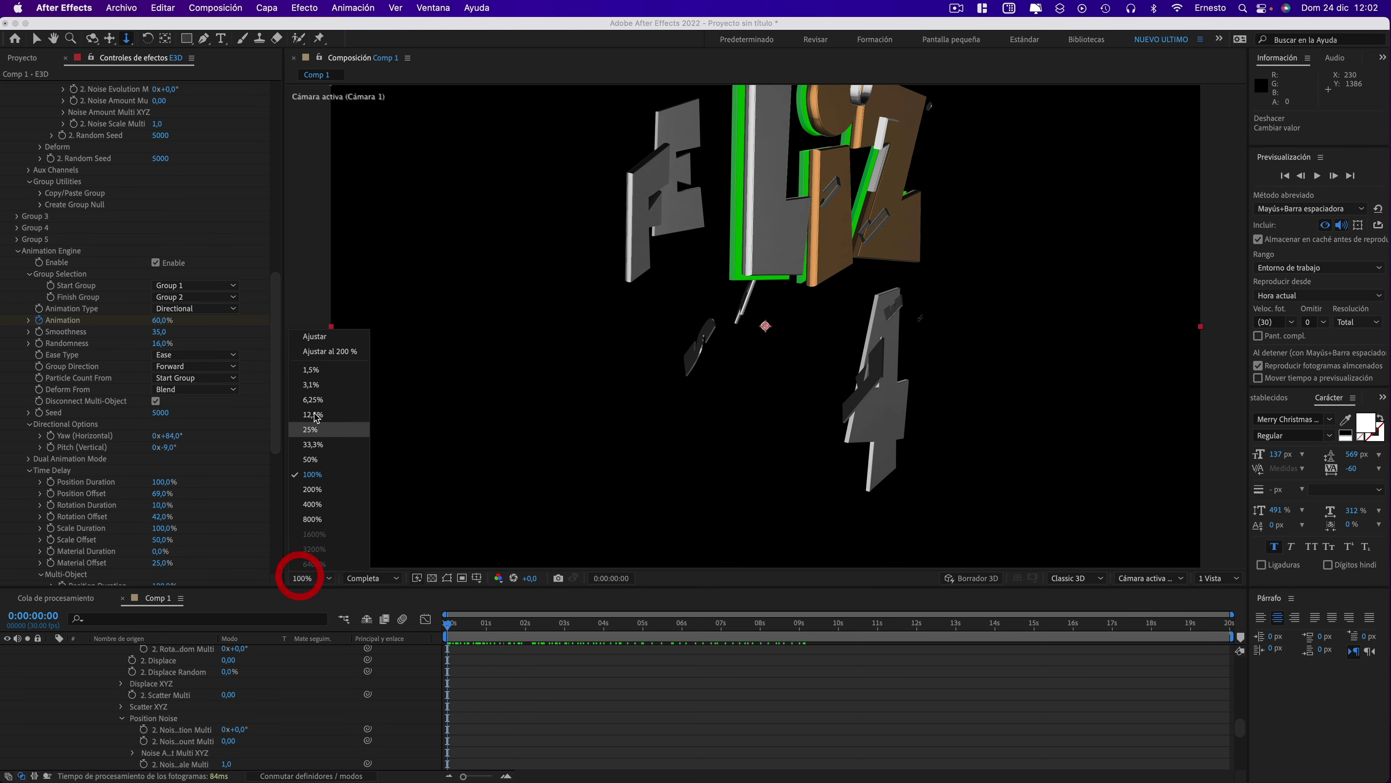
pyautogui.click(315, 336)
pyautogui.moveTo(459, 628); pyautogui.dragTo(746, 656)
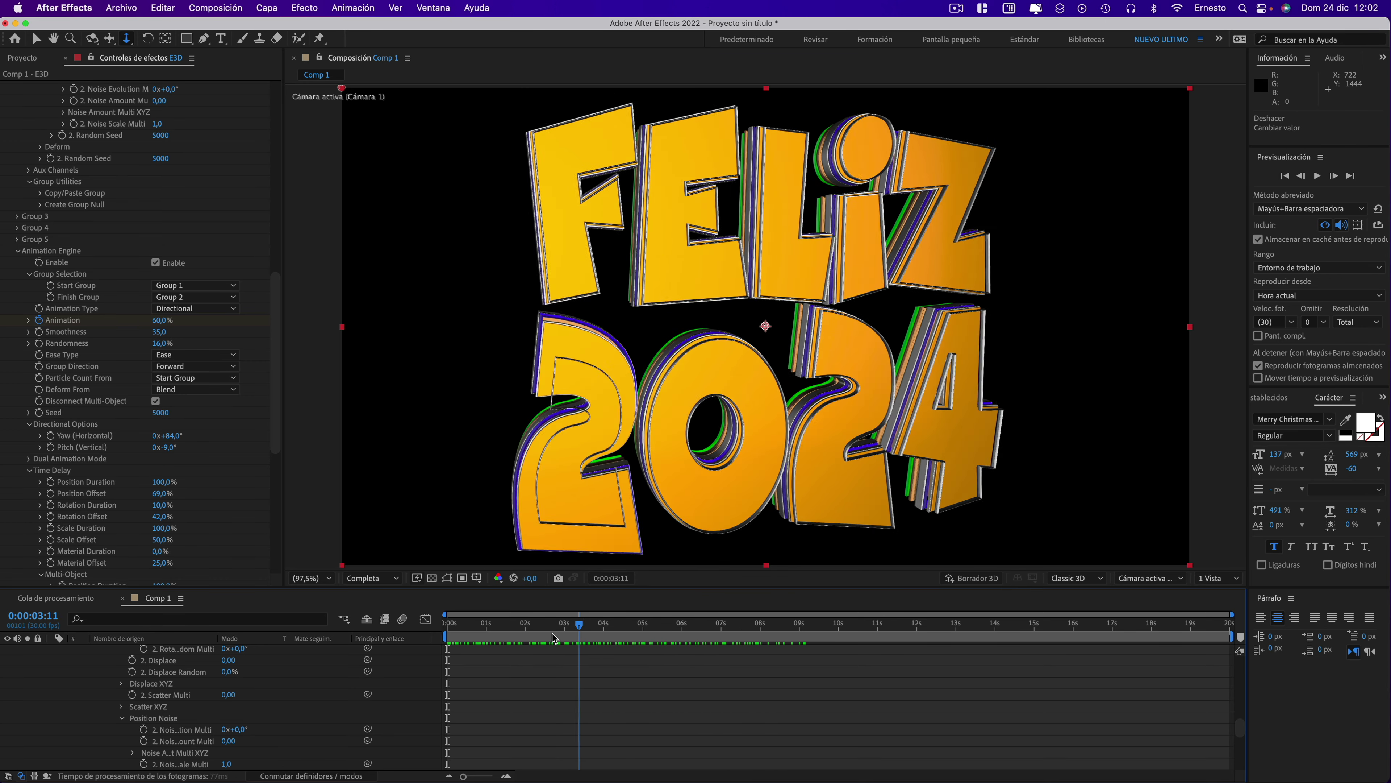
pyautogui.moveTo(746, 656); pyautogui.dragTo(505, 624)
pyautogui.scroll(10, 530, 682)
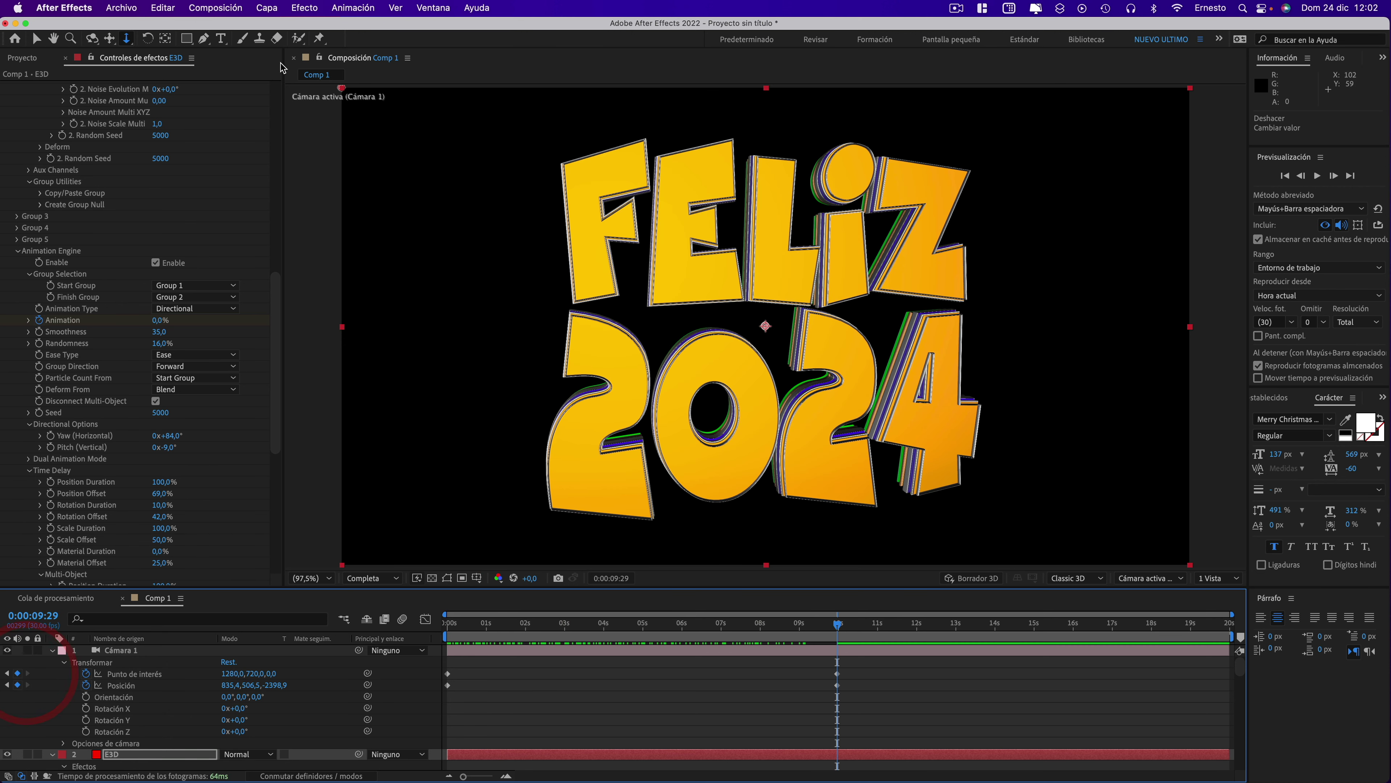
pyautogui.moveTo(765, 258); pyautogui.dragTo(765, 307)
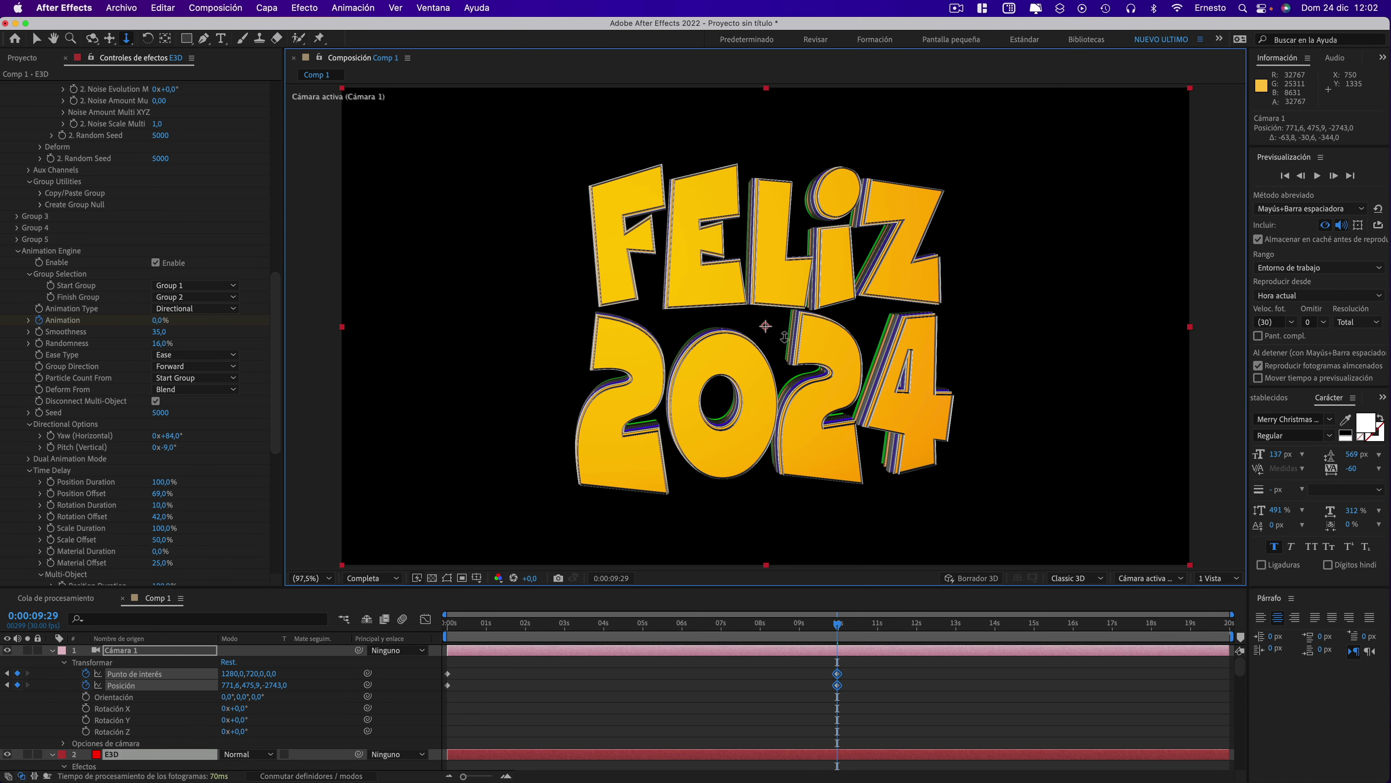
pyautogui.moveTo(831, 624); pyautogui.dragTo(325, 613)
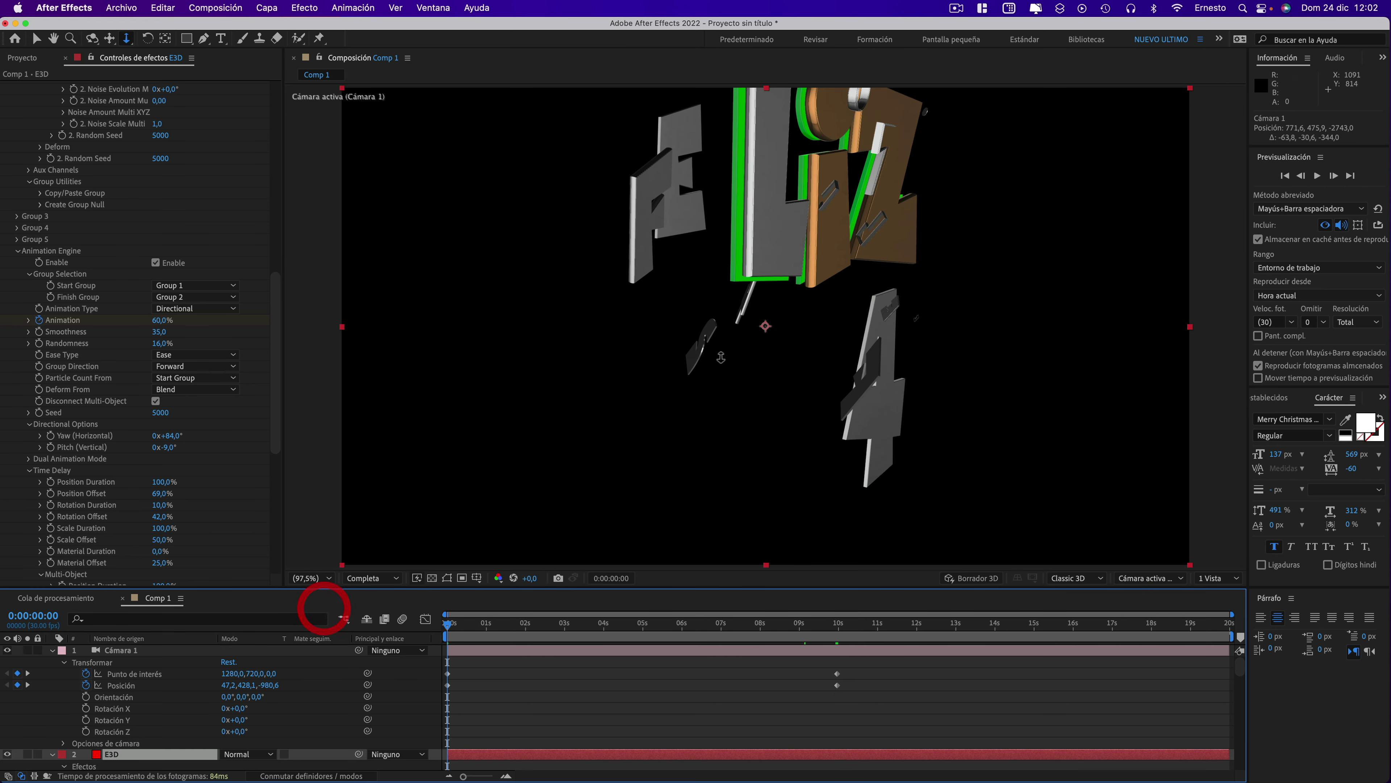
pyautogui.moveTo(754, 333)
pyautogui.mouseDown()
pyautogui.moveTo(734, 452)
pyautogui.moveTo(749, 424)
pyautogui.mouseUp()
pyautogui.moveTo(446, 626); pyautogui.dragTo(802, 636)
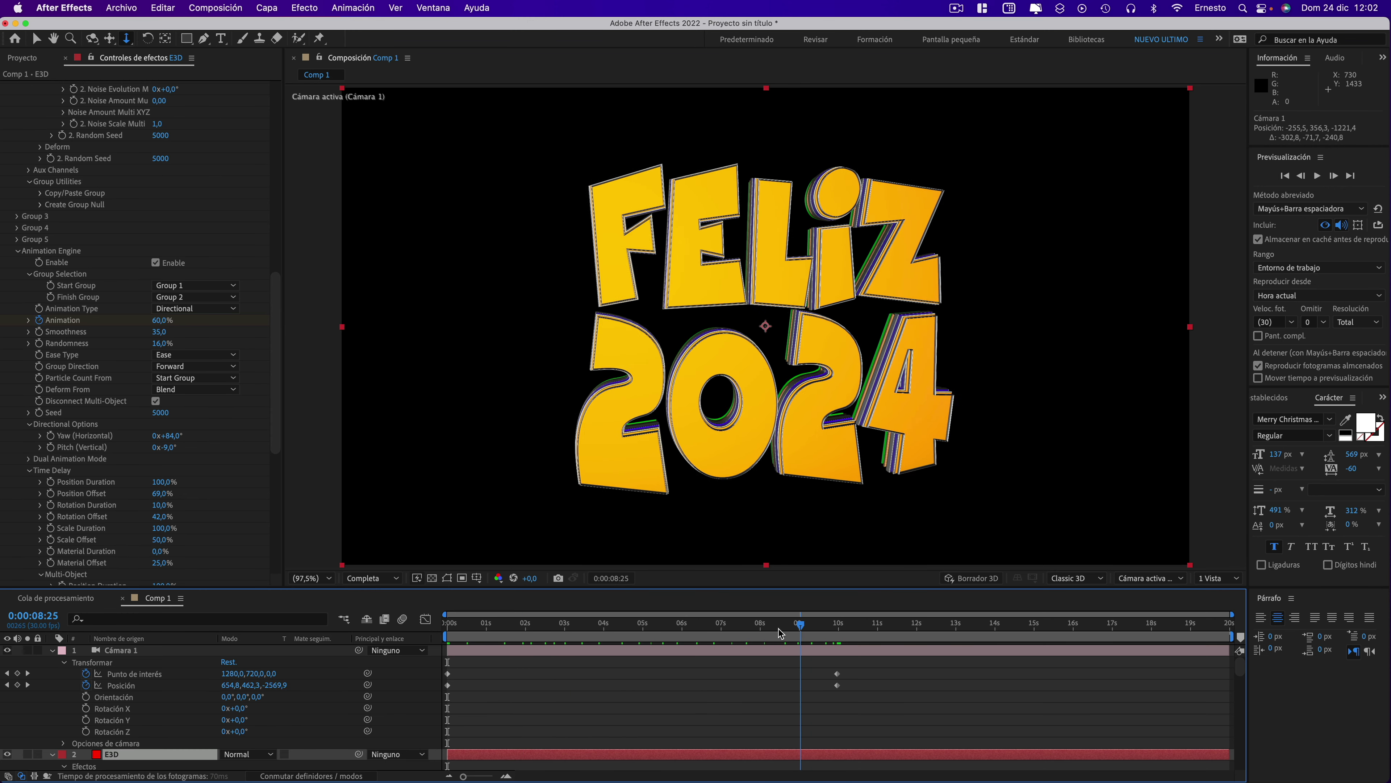
pyautogui.moveTo(778, 629)
pyautogui.mouseDown()
pyautogui.moveTo(586, 625)
pyautogui.moveTo(426, 586)
pyautogui.mouseUp()
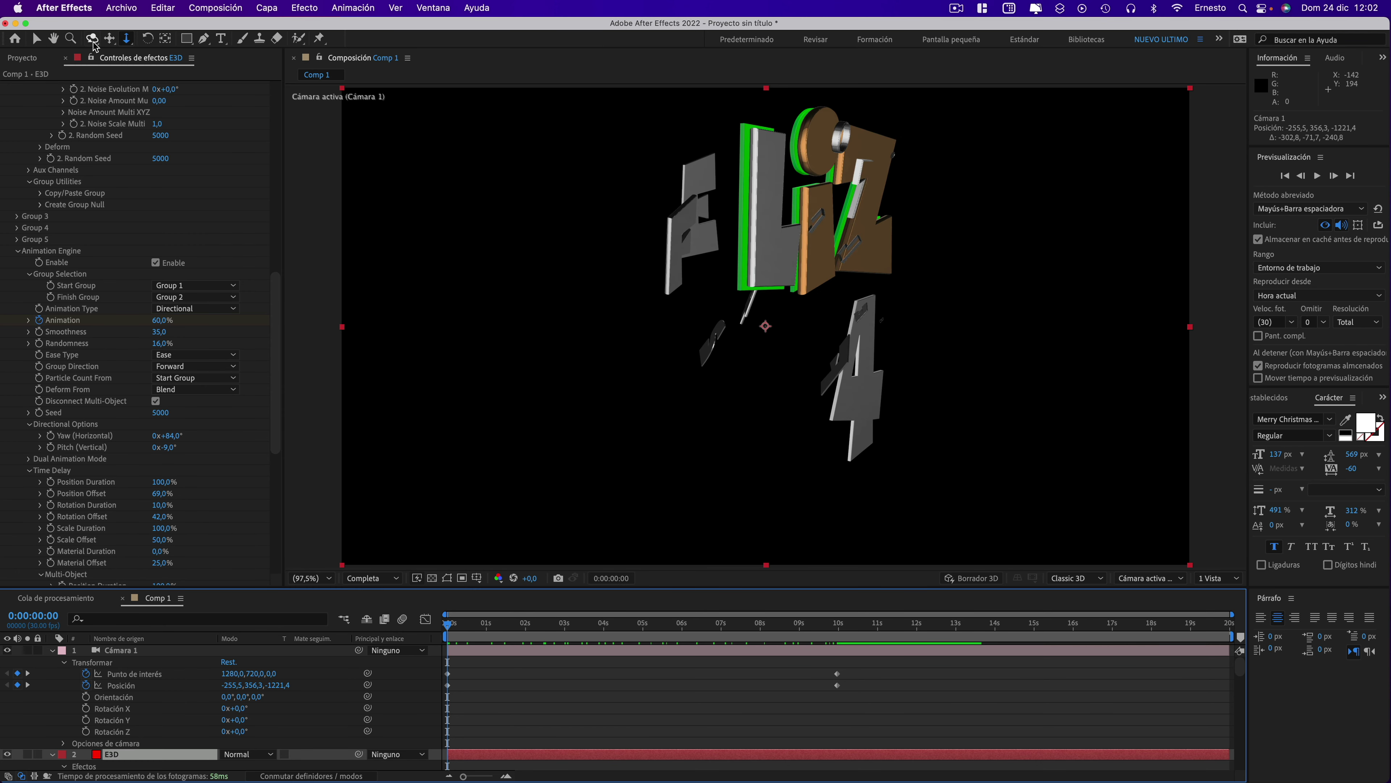
# - Orbit Cámara 1 around the 3D text to an edge-on view and preview the animation
pyautogui.moveTo(767, 439)
pyautogui.mouseDown()
pyautogui.moveTo(543, 462)
pyautogui.moveTo(699, 286)
pyautogui.mouseUp()
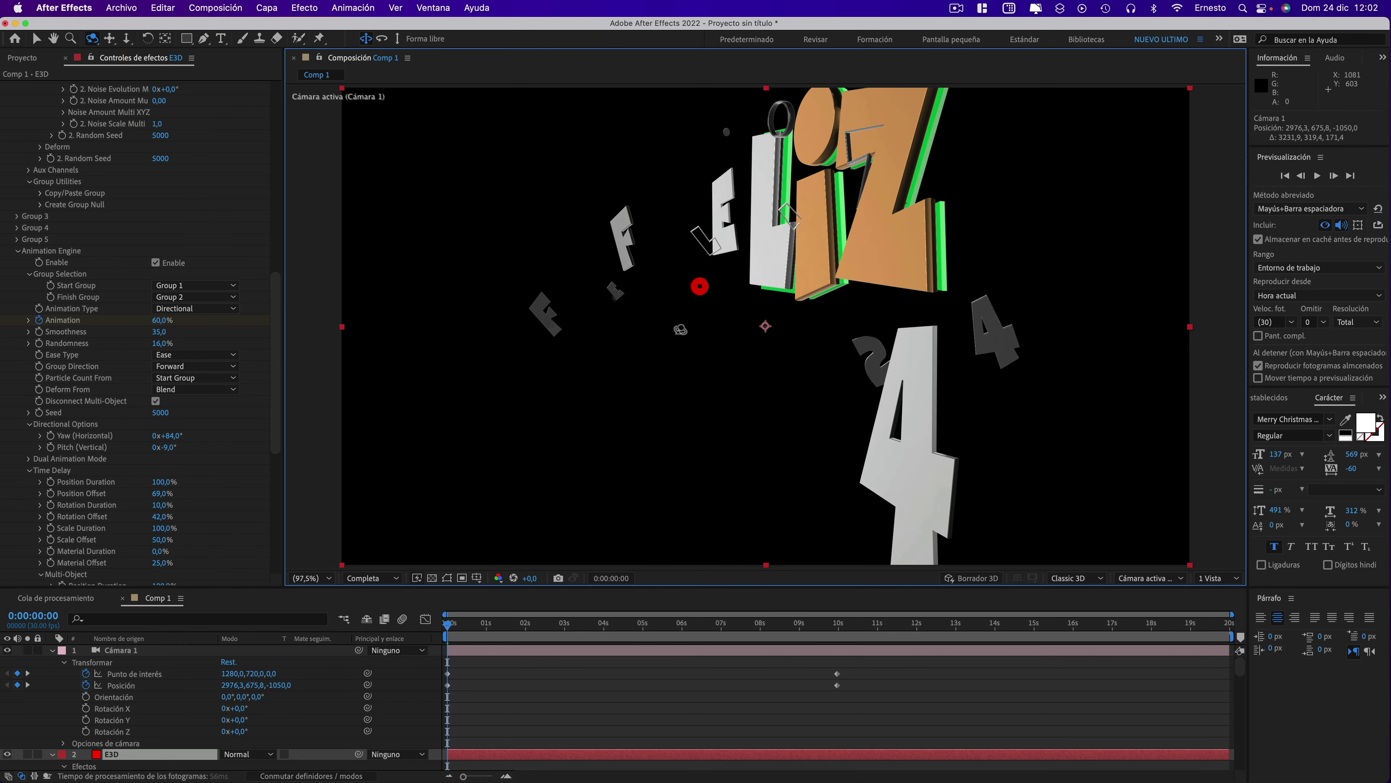
pyautogui.moveTo(448, 624)
pyautogui.mouseDown()
pyautogui.moveTo(800, 656)
pyautogui.moveTo(433, 621)
pyautogui.mouseUp()
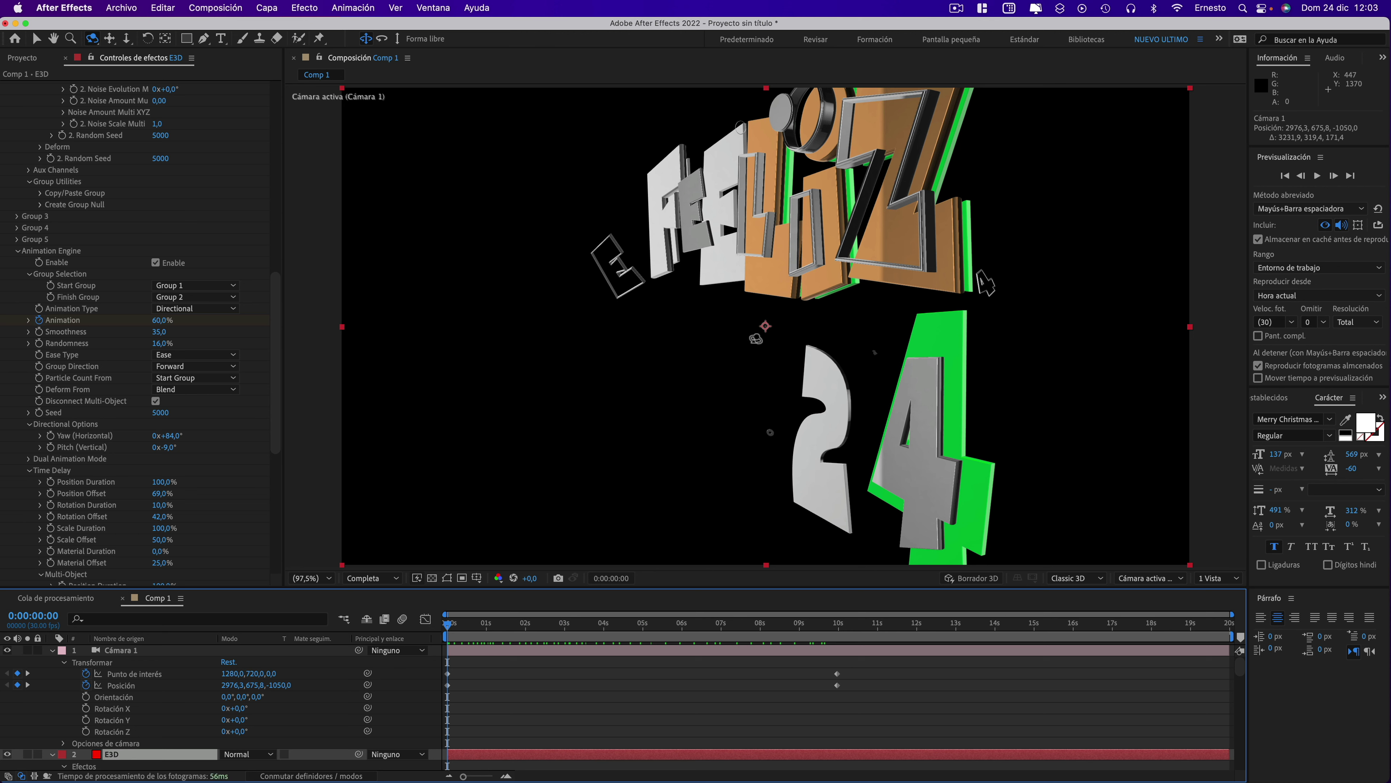
pyautogui.moveTo(986, 283); pyautogui.dragTo(766, 326)
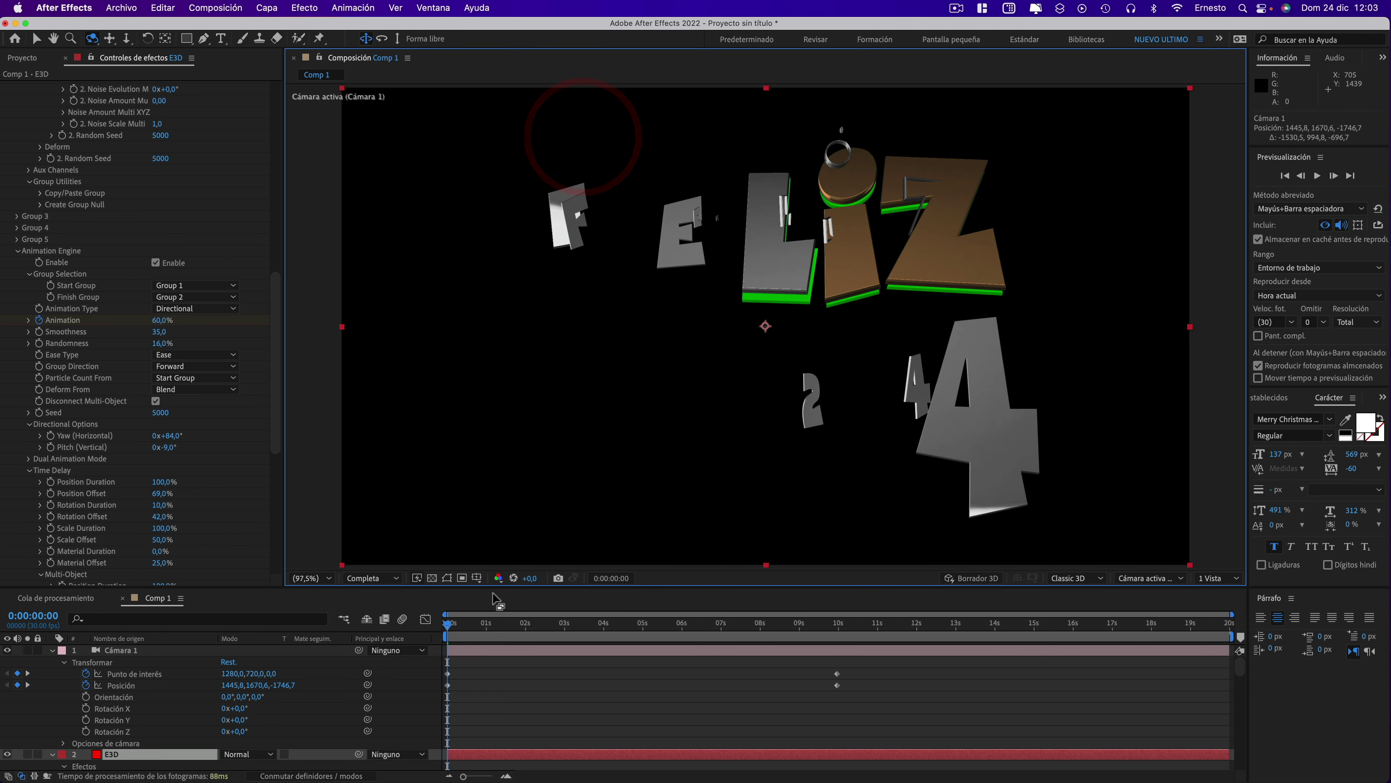
pyautogui.press('space')
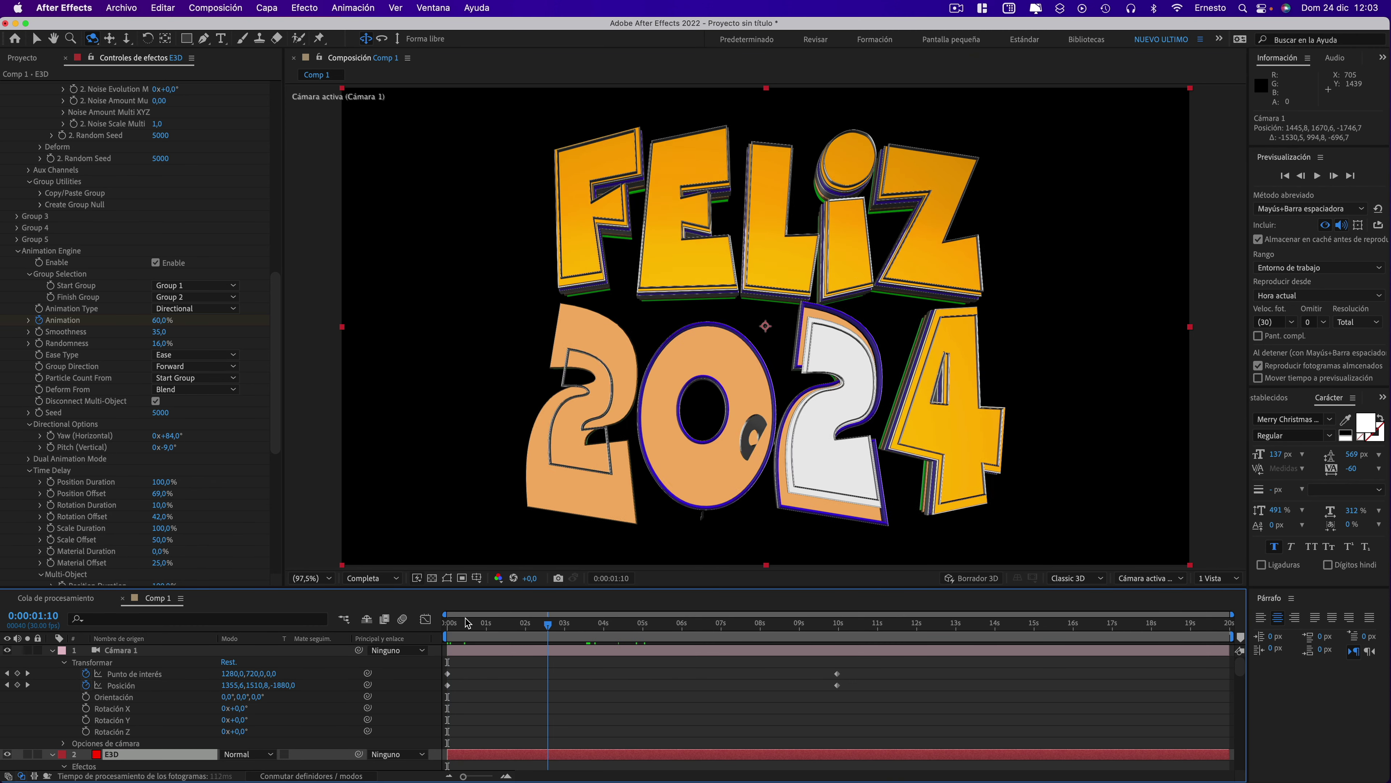
pyautogui.press('space')
# - Orbit Cámara 1 to a new starting angle at 650,2, -384,4, -1538,1 and review the assembly
pyautogui.moveTo(765, 326); pyautogui.dragTo(766, 327)
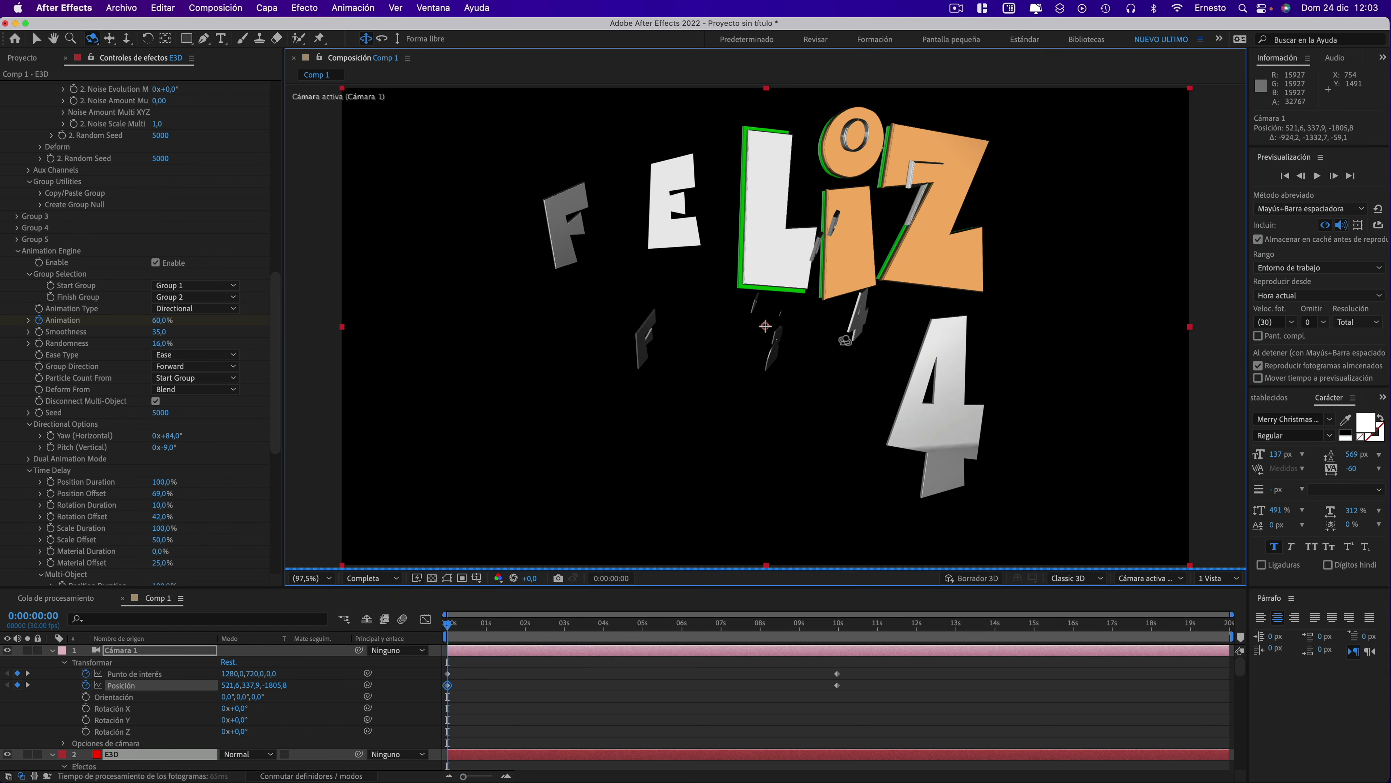
pyautogui.moveTo(828, 359); pyautogui.dragTo(480, 113)
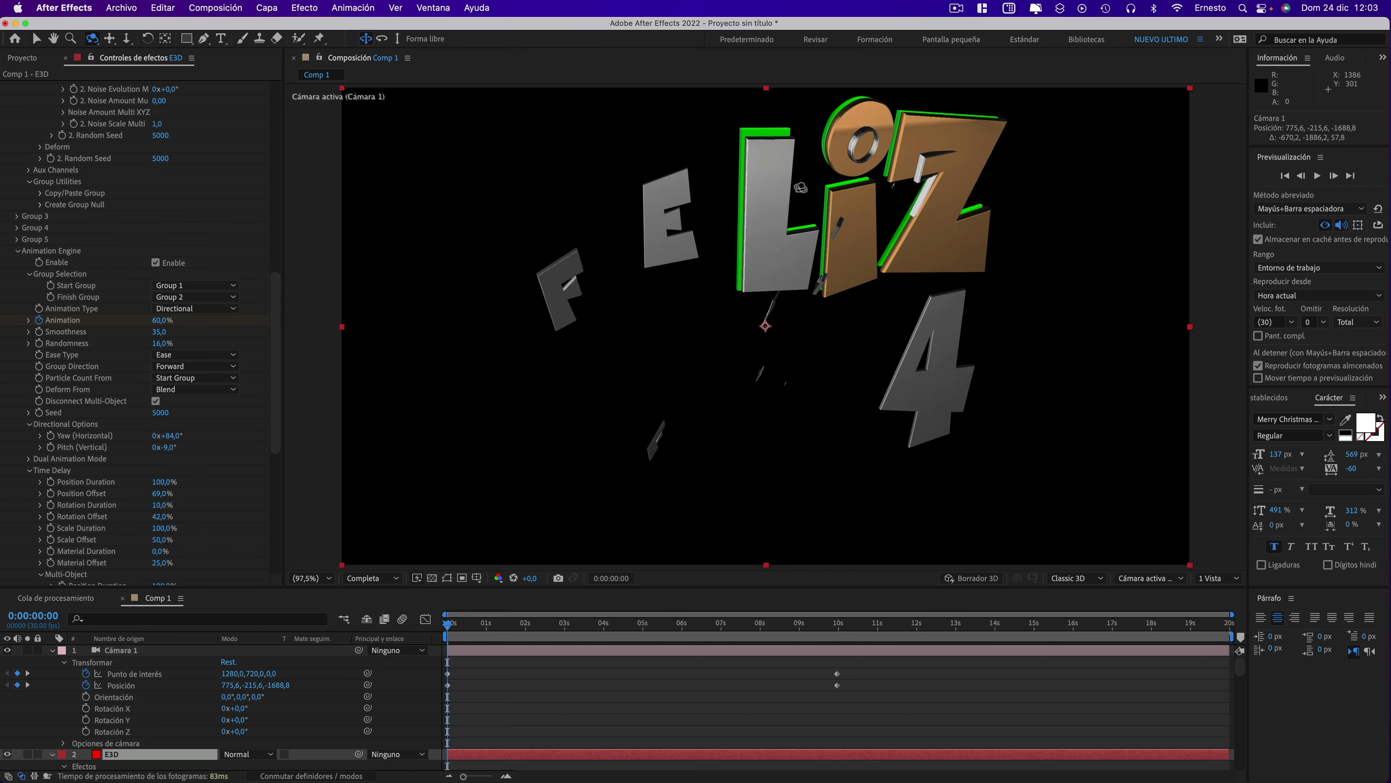
pyautogui.moveTo(800, 187); pyautogui.dragTo(797, 224)
pyautogui.press('super+shift+a')
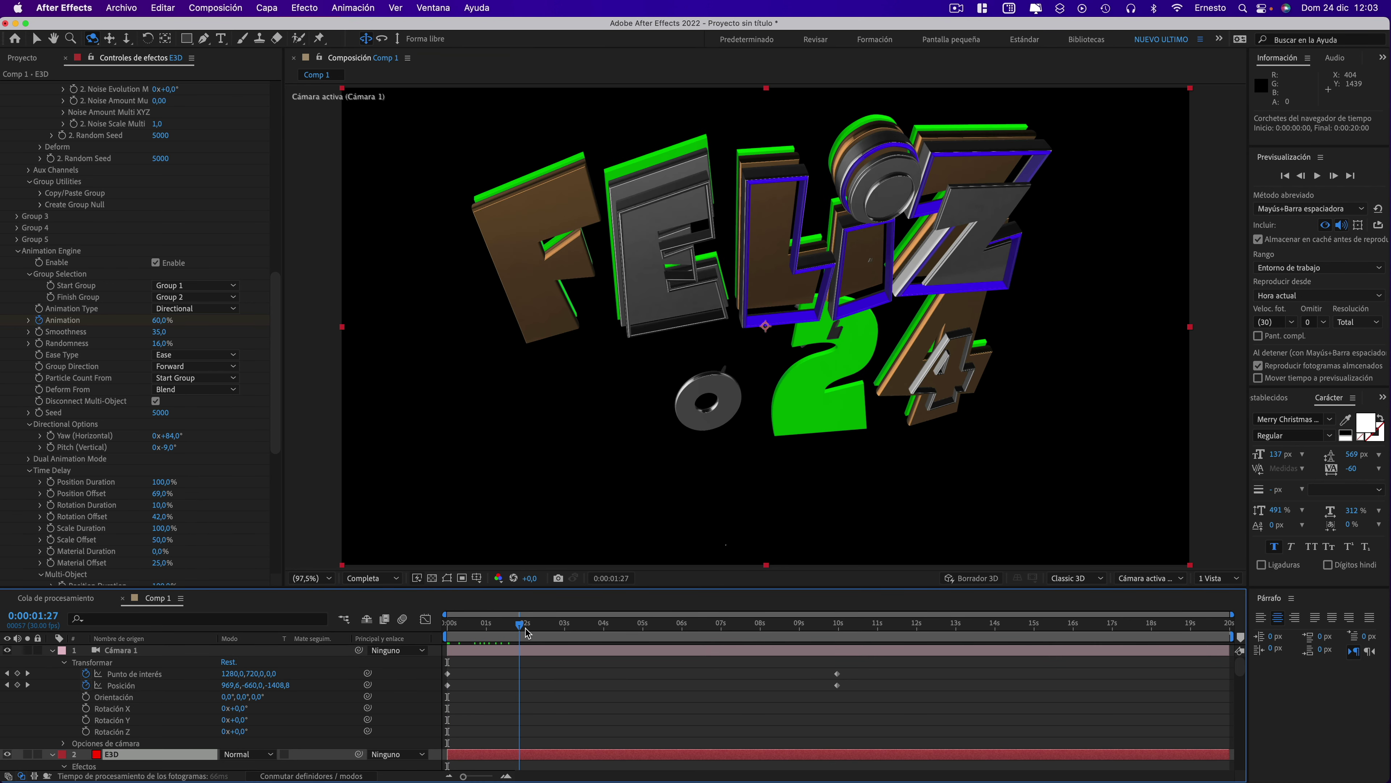
pyautogui.moveTo(448, 626); pyautogui.dragTo(745, 630)
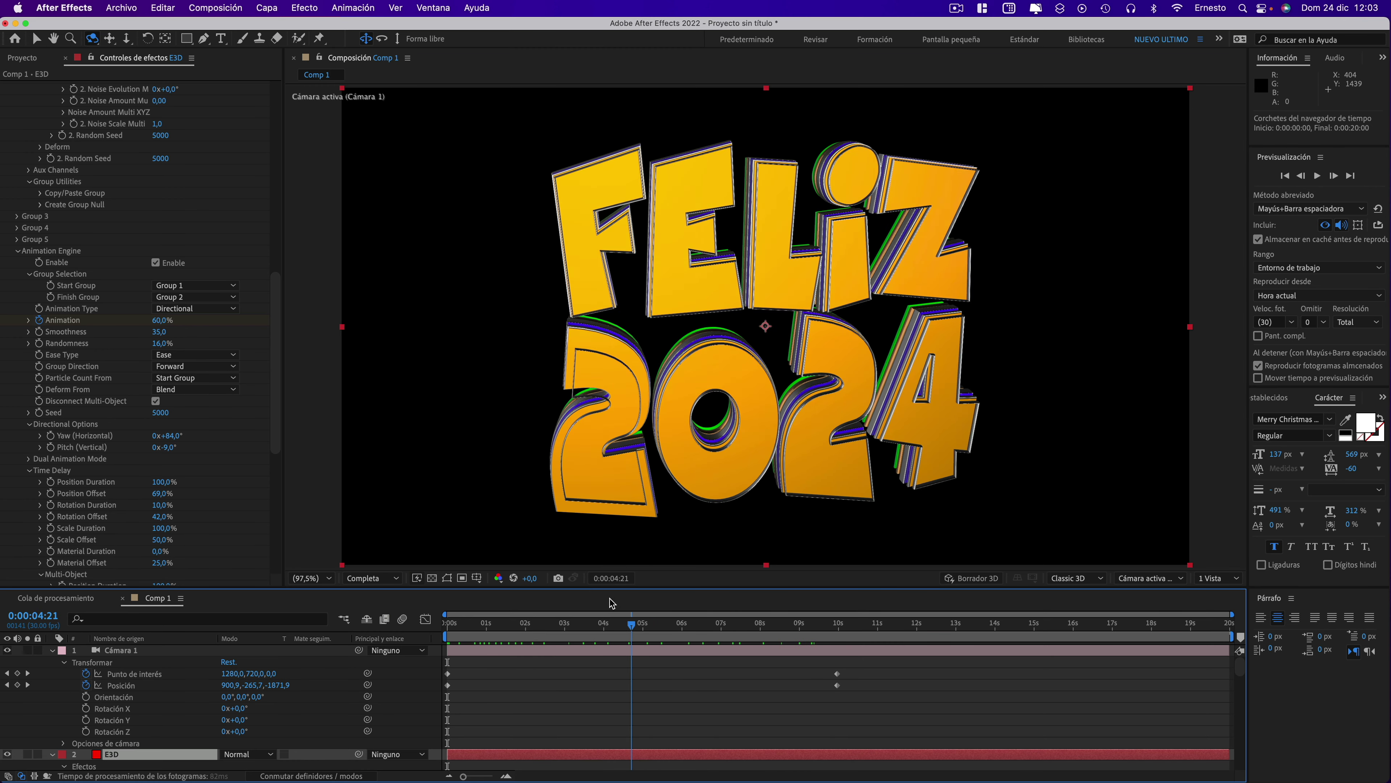
pyautogui.moveTo(745, 630)
pyautogui.mouseDown()
pyautogui.moveTo(437, 581)
pyautogui.moveTo(543, 629)
pyautogui.mouseUp()
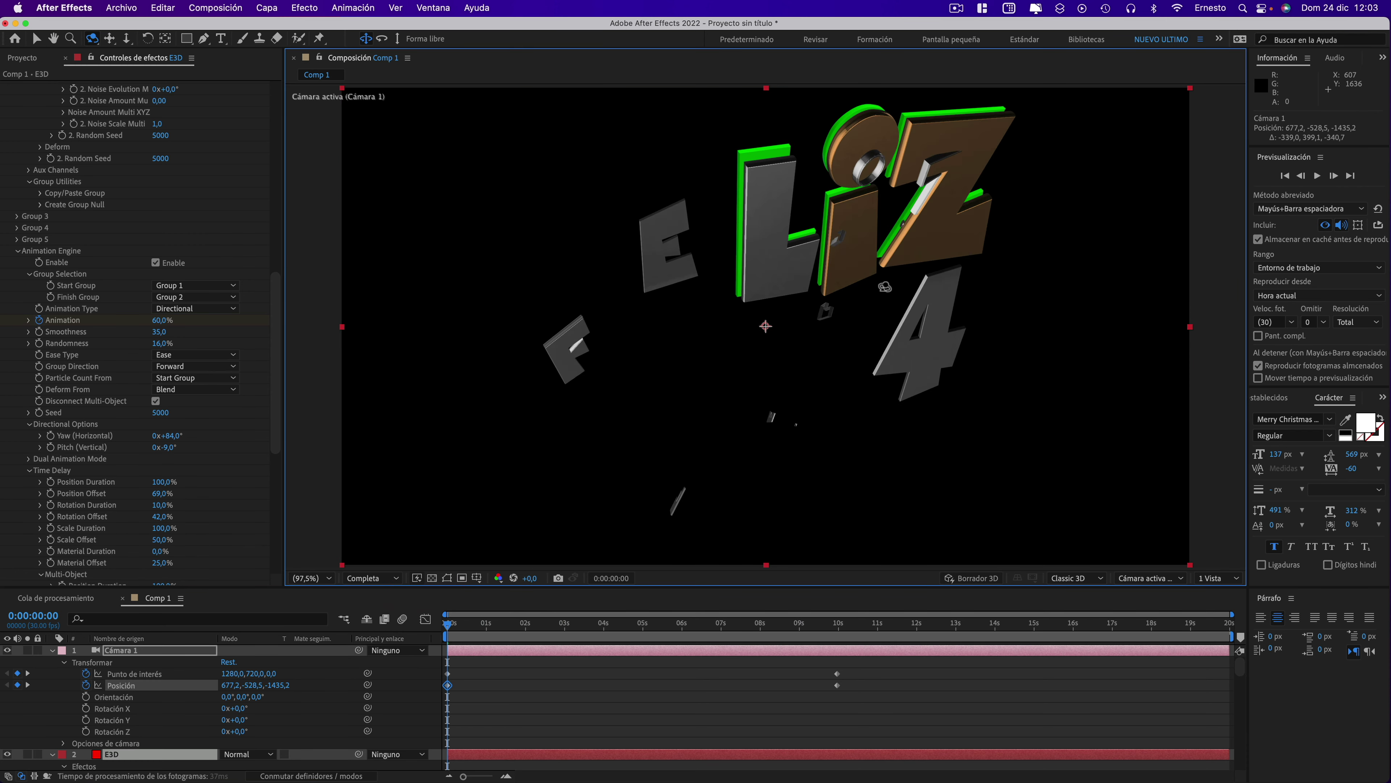
pyautogui.click(882, 282)
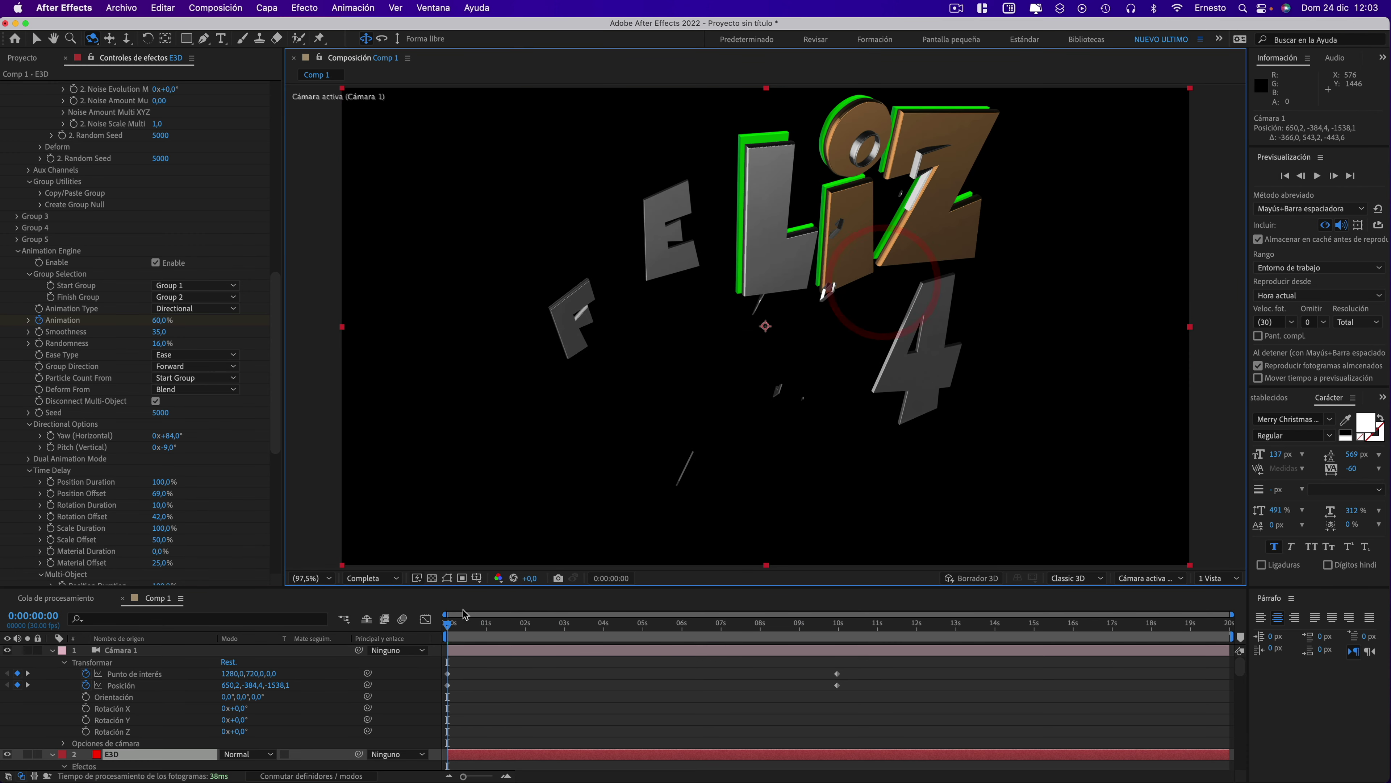
pyautogui.moveTo(447, 625)
pyautogui.mouseDown()
pyautogui.moveTo(811, 647)
pyautogui.moveTo(629, 645)
pyautogui.moveTo(436, 616)
pyautogui.moveTo(630, 628)
pyautogui.mouseUp()
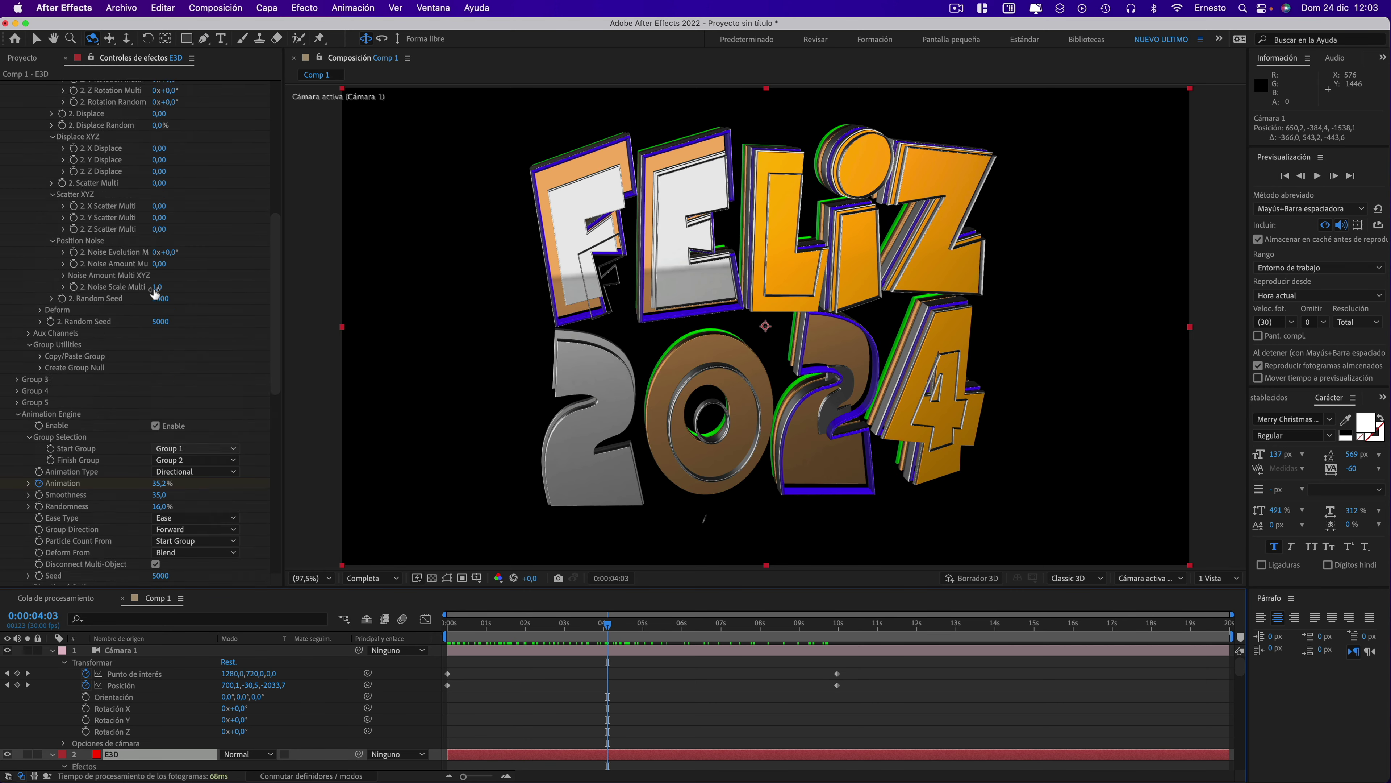
# - Raise Group 2's X Rotation Particle to 0x+102,0° and review the letters around 4 seconds
pyautogui.scroll(10, 155, 403)
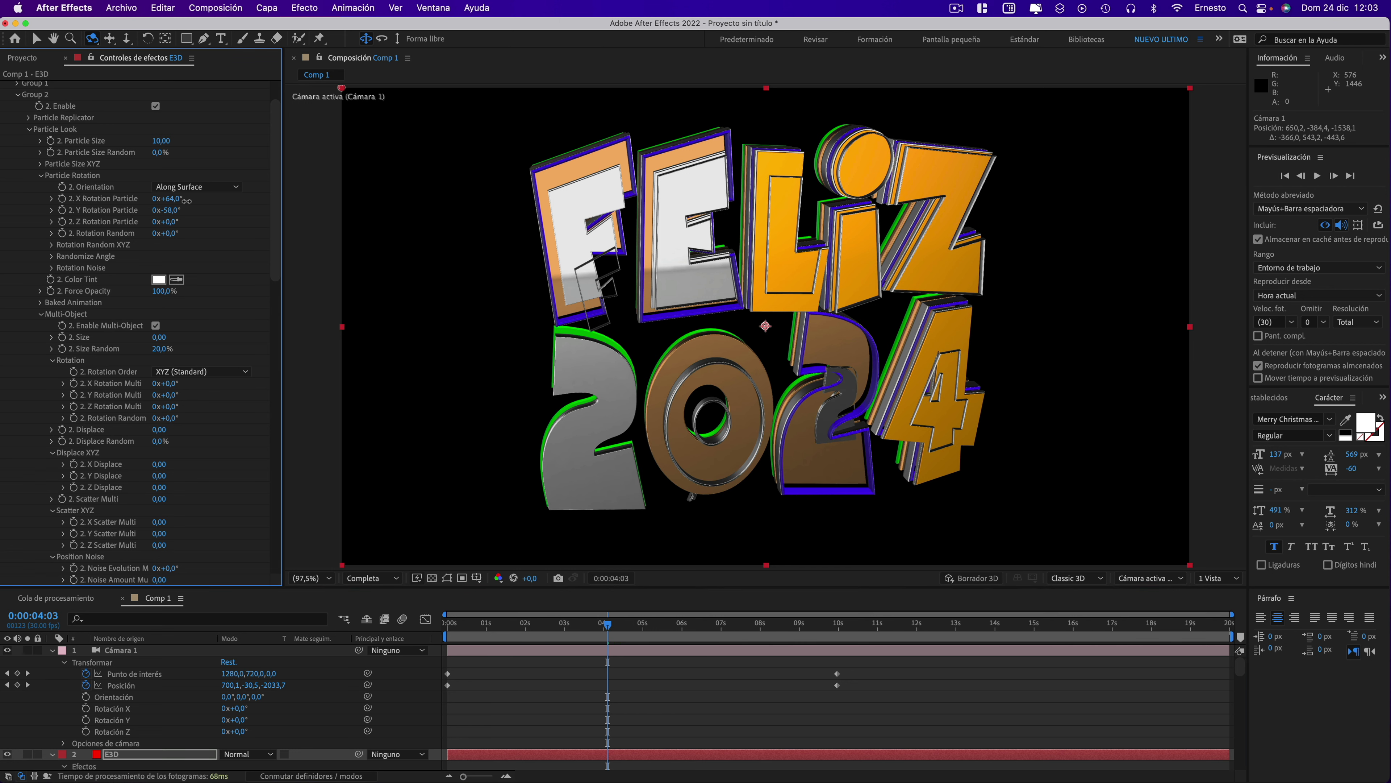
pyautogui.moveTo(198, 202); pyautogui.dragTo(201, 202)
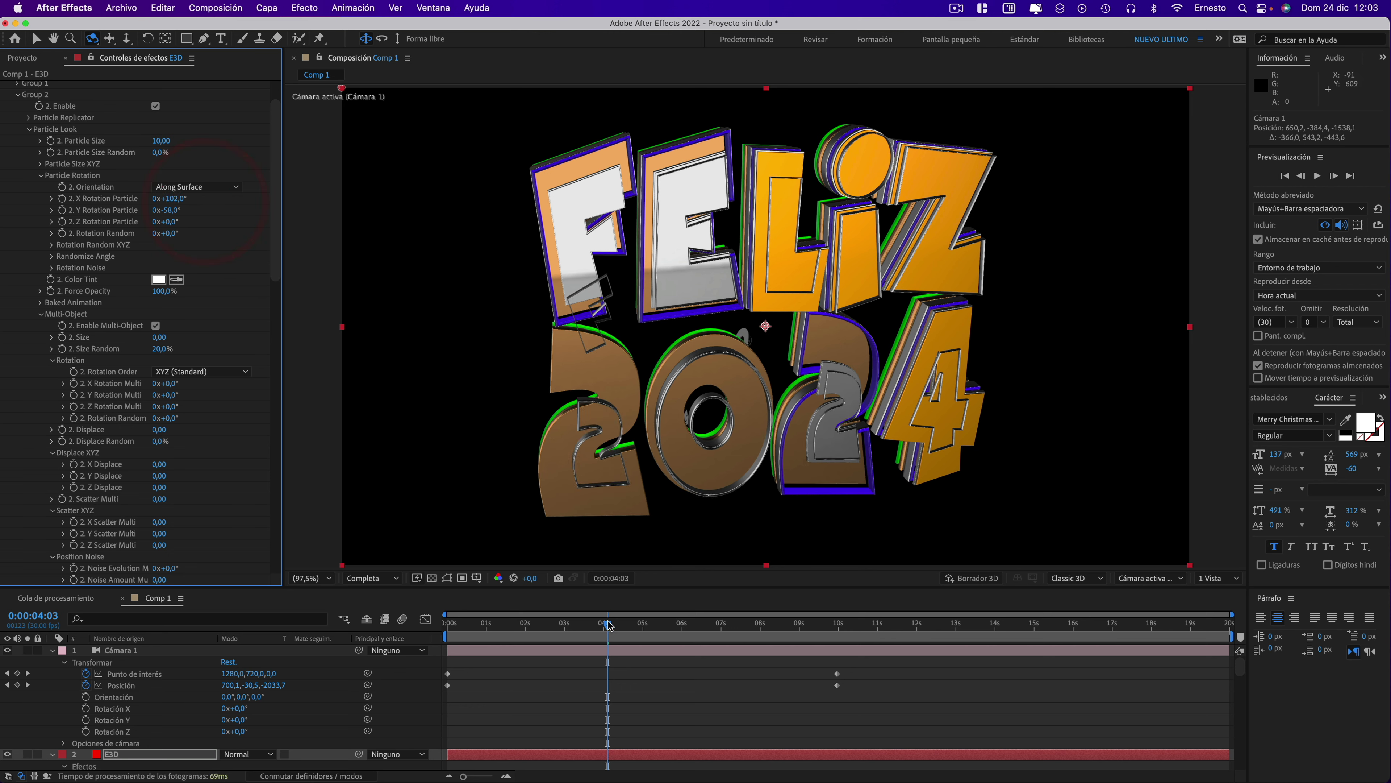
pyautogui.moveTo(609, 625)
pyautogui.mouseDown()
pyautogui.moveTo(420, 605)
pyautogui.moveTo(667, 615)
pyautogui.mouseUp()
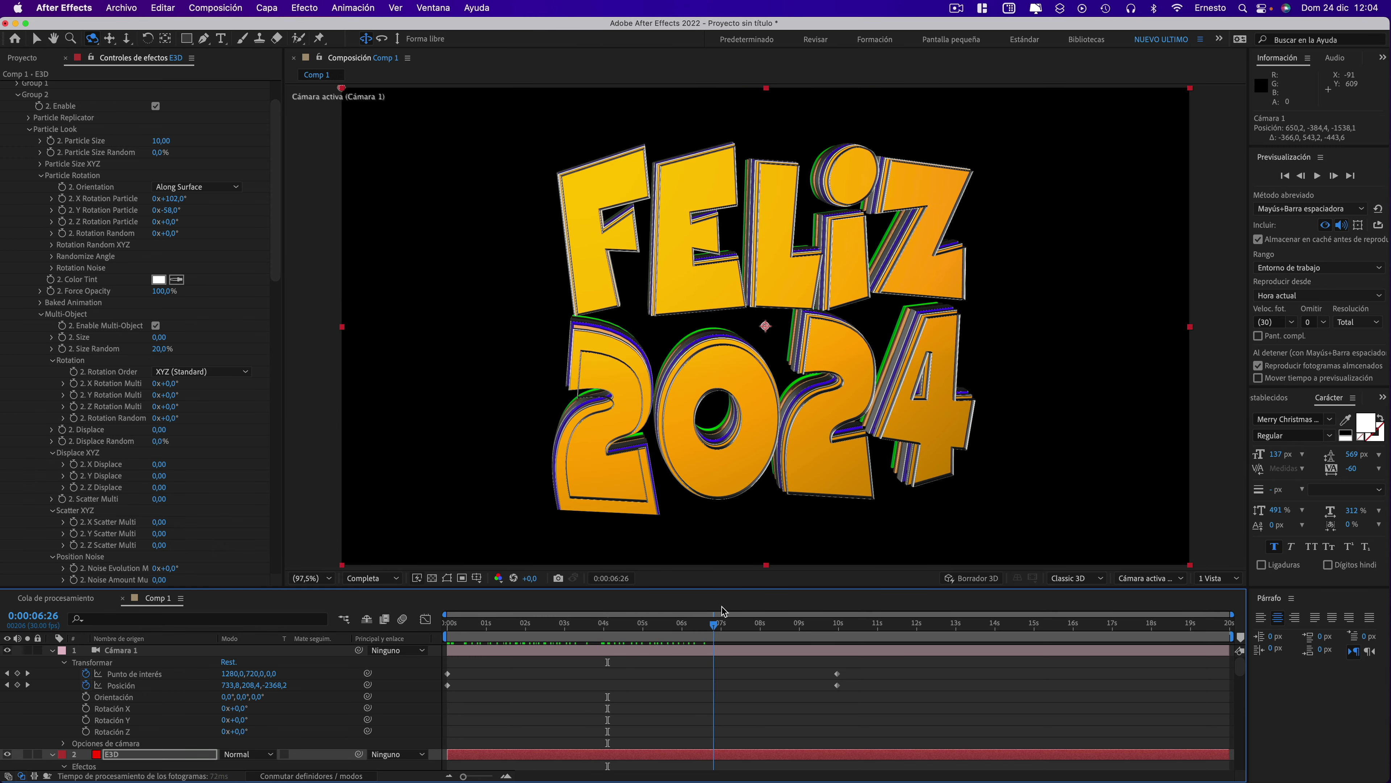
pyautogui.moveTo(681, 612)
pyautogui.mouseDown()
pyautogui.moveTo(605, 612)
pyautogui.moveTo(611, 598)
pyautogui.mouseUp()
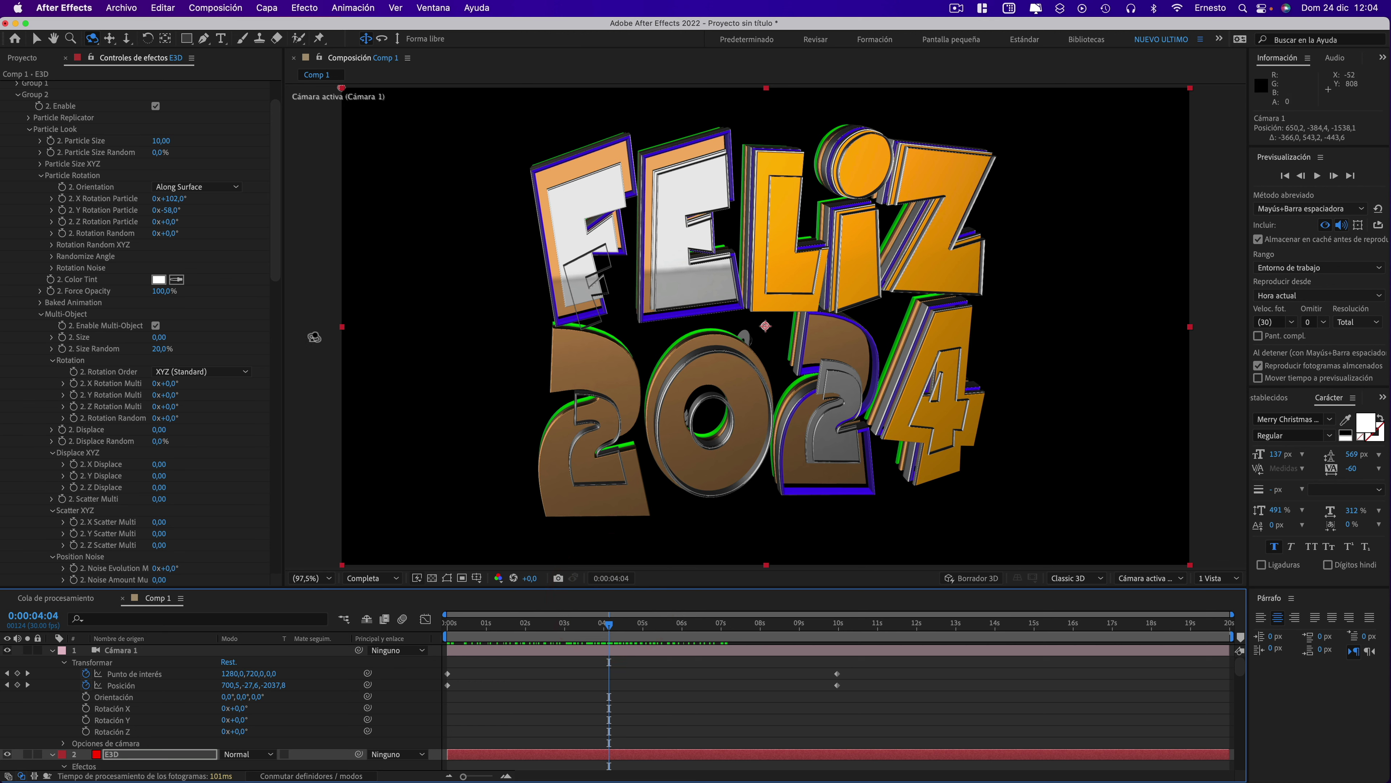
pyautogui.moveTo(278, 235); pyautogui.dragTo(296, 457)
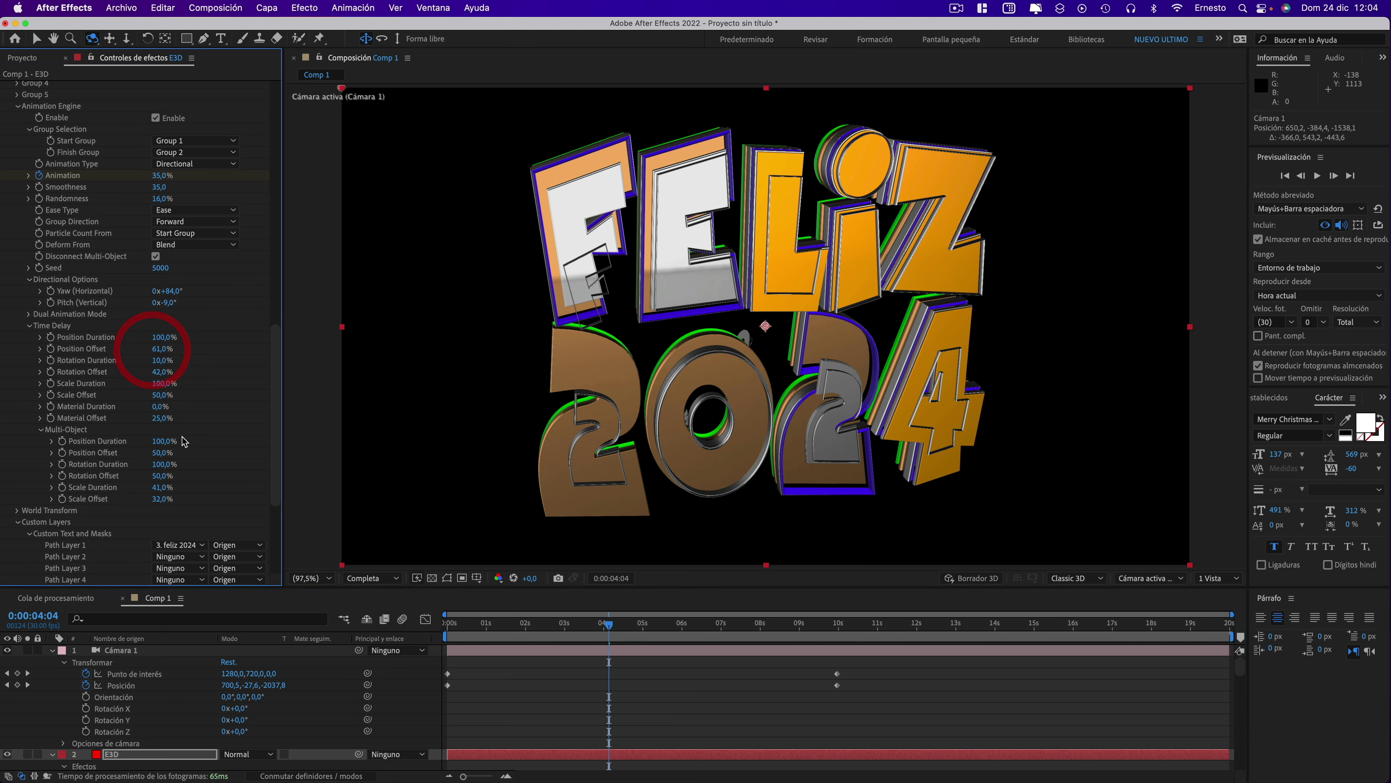
# - Set Time Delay Material Duration to 5% and Material Offset to 20%, reviewing through 0:00:08:05
pyautogui.scroll(-1, 167, 475)
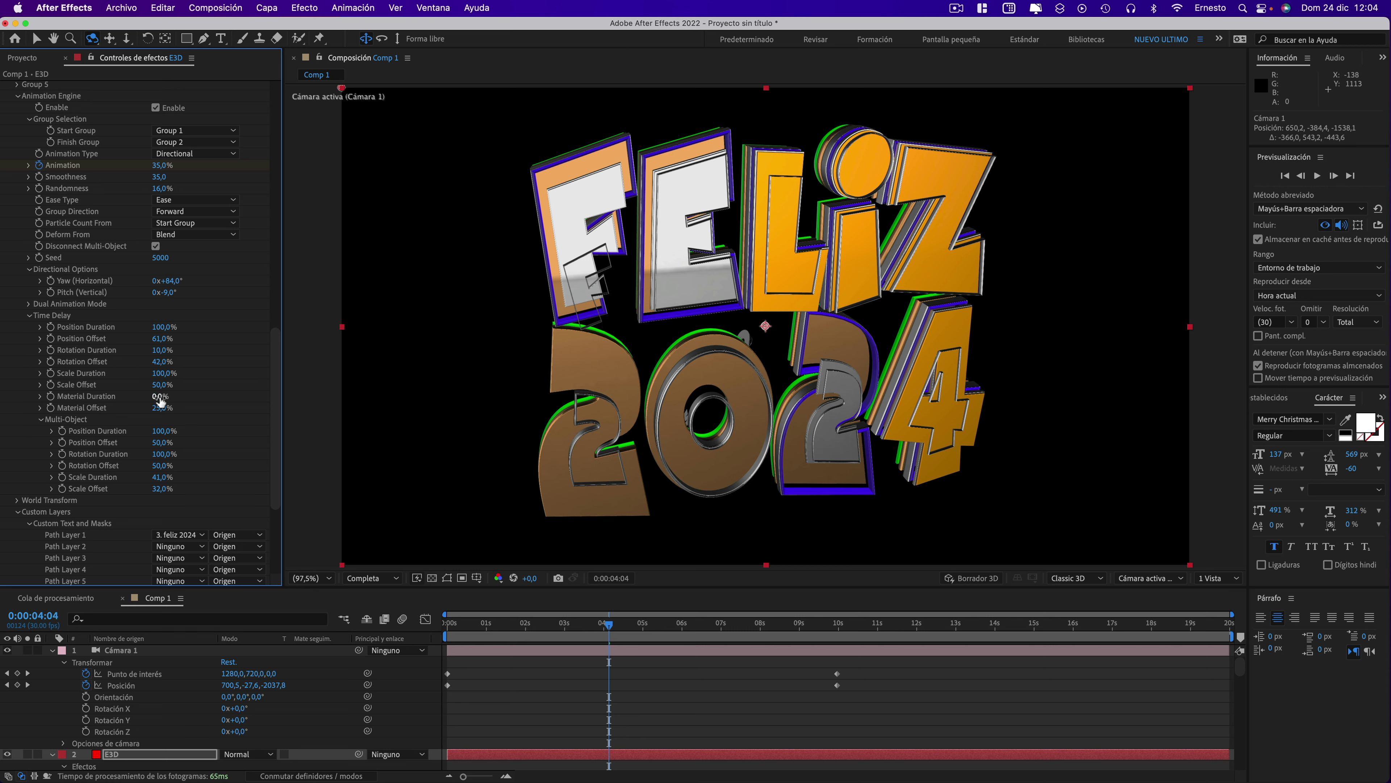
pyautogui.moveTo(185, 396); pyautogui.dragTo(162, 396)
pyautogui.moveTo(160, 412)
pyautogui.mouseDown()
pyautogui.moveTo(181, 411)
pyautogui.moveTo(148, 409)
pyautogui.moveTo(172, 409)
pyautogui.mouseUp()
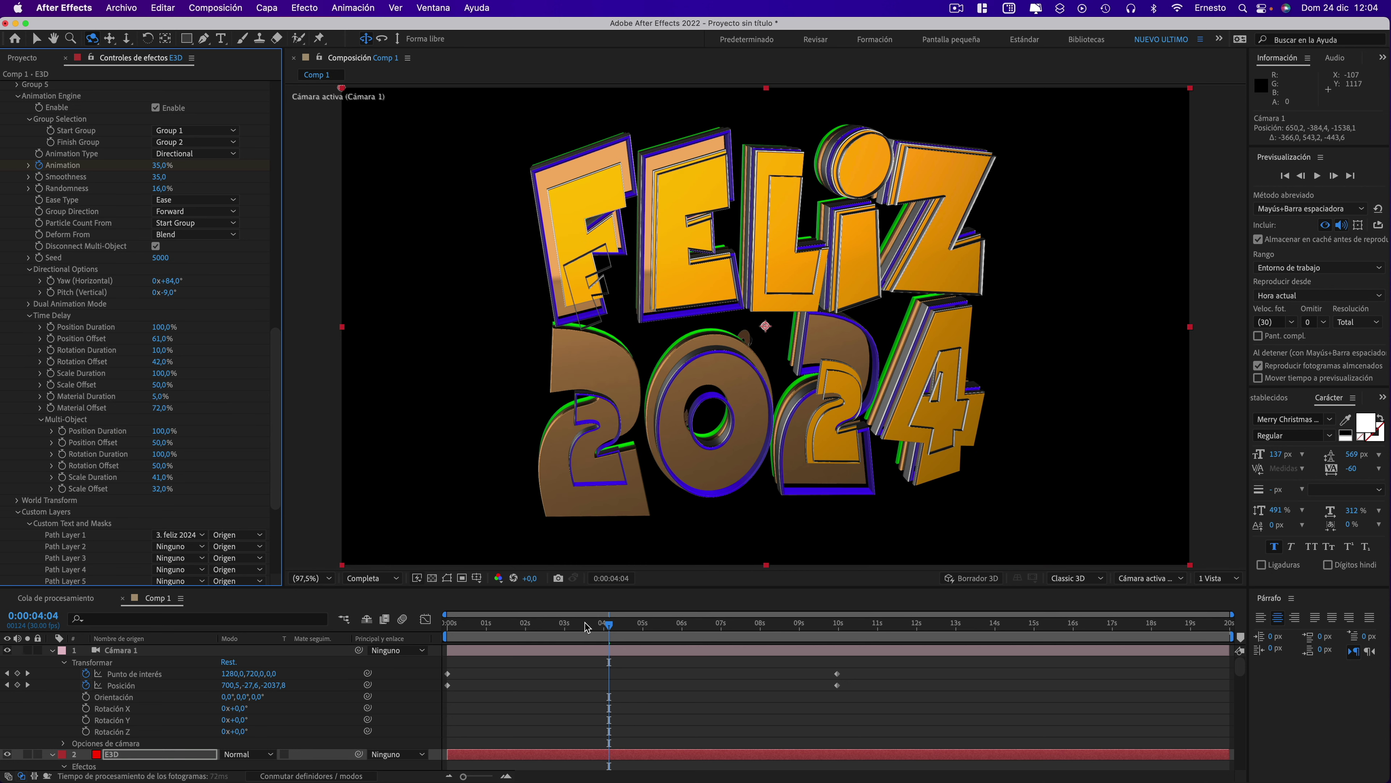
pyautogui.moveTo(609, 629); pyautogui.dragTo(532, 623)
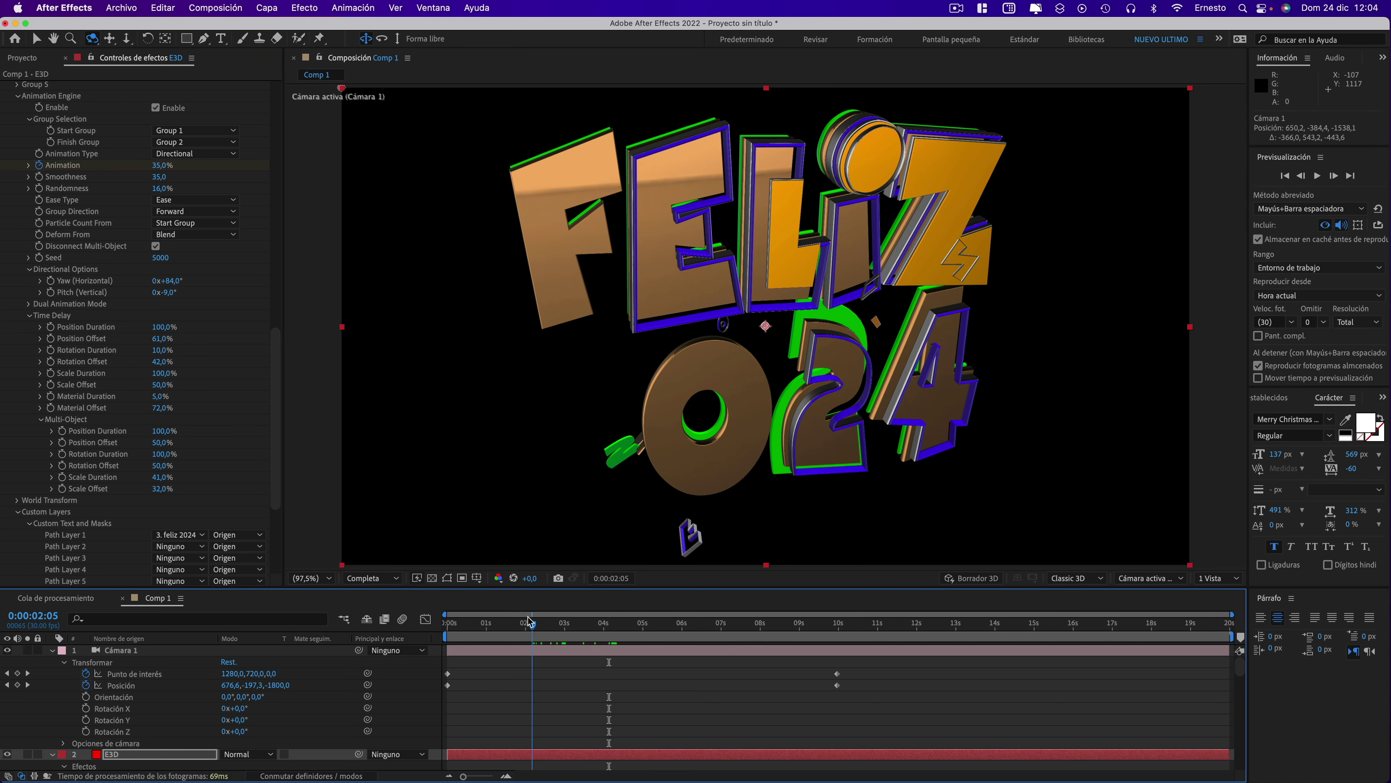
pyautogui.moveTo(159, 409); pyautogui.dragTo(120, 406)
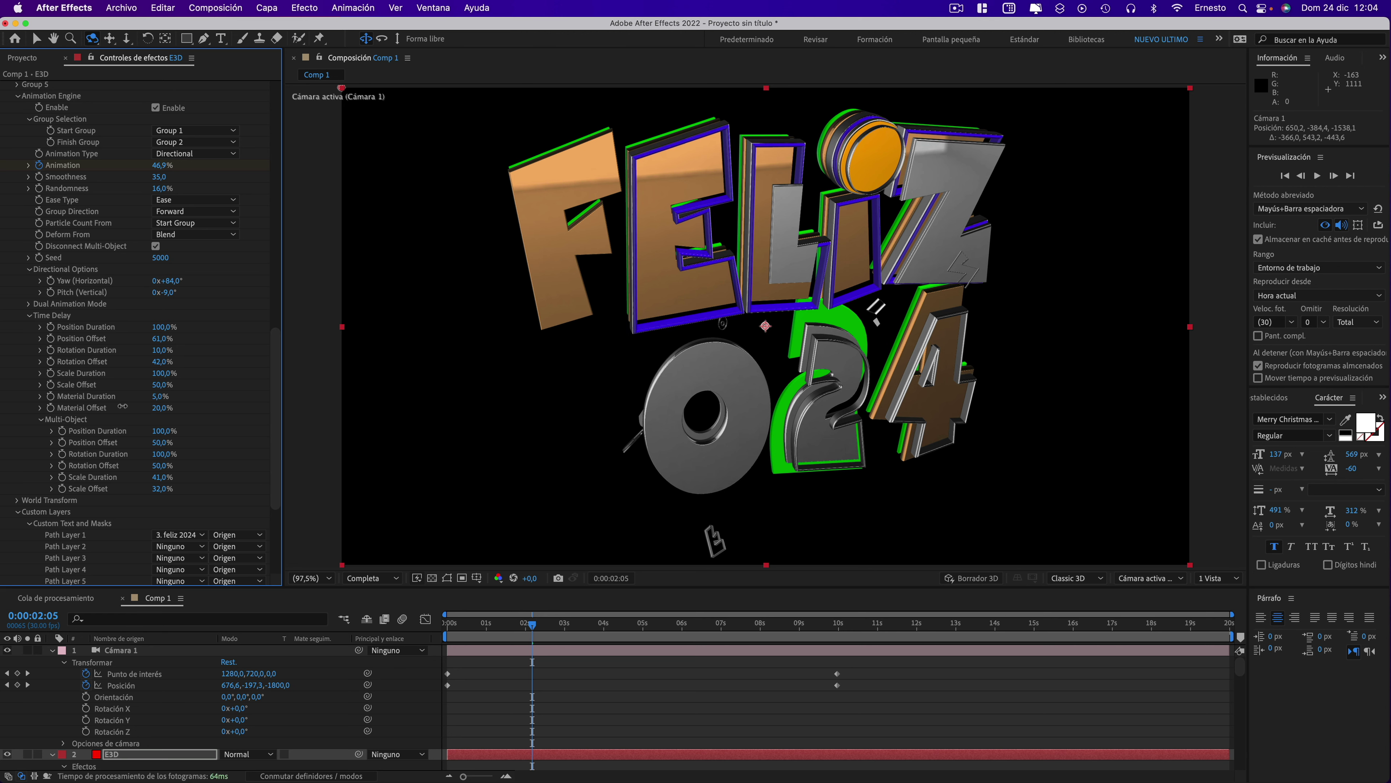
pyautogui.moveTo(530, 625); pyautogui.dragTo(438, 617)
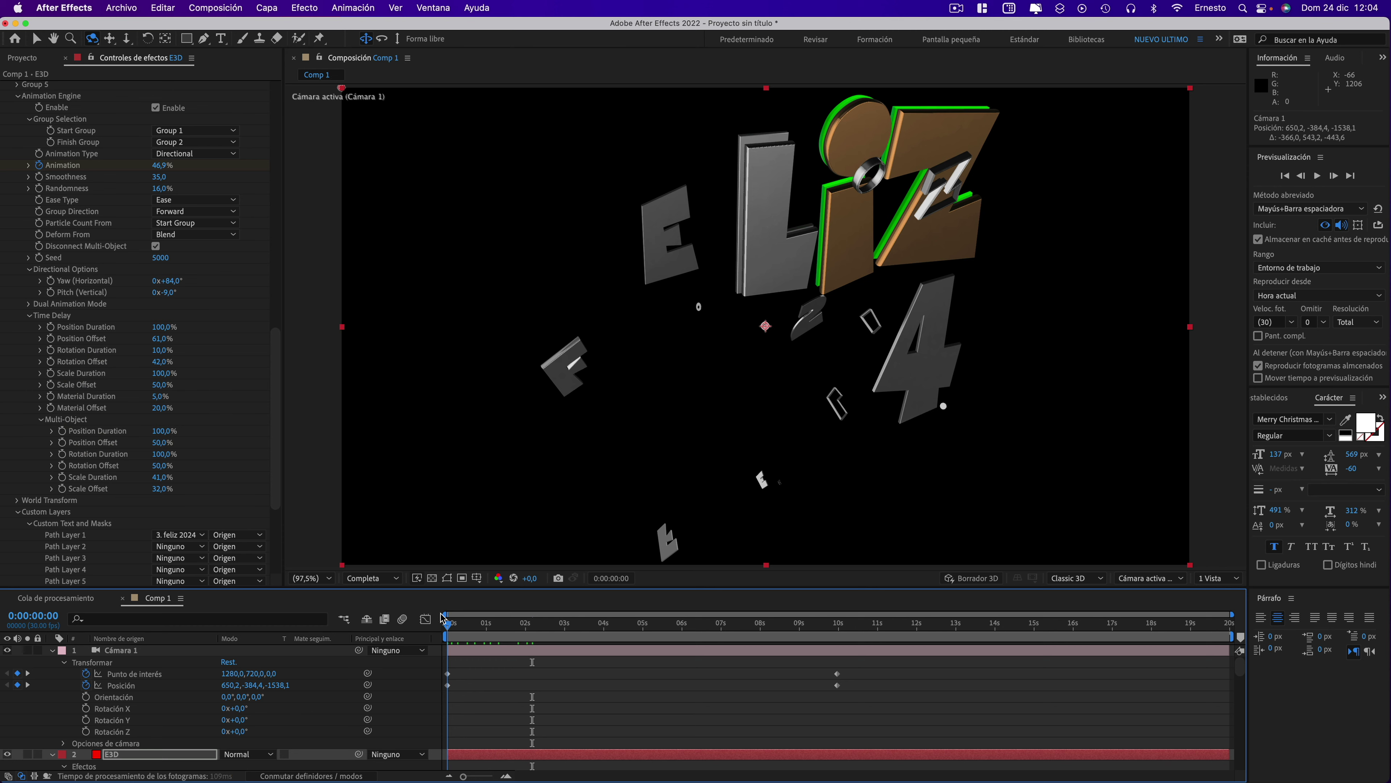
pyautogui.moveTo(443, 618); pyautogui.dragTo(584, 639)
pyautogui.moveTo(606, 641)
pyautogui.mouseDown()
pyautogui.moveTo(790, 642)
pyautogui.moveTo(605, 624)
pyautogui.mouseUp()
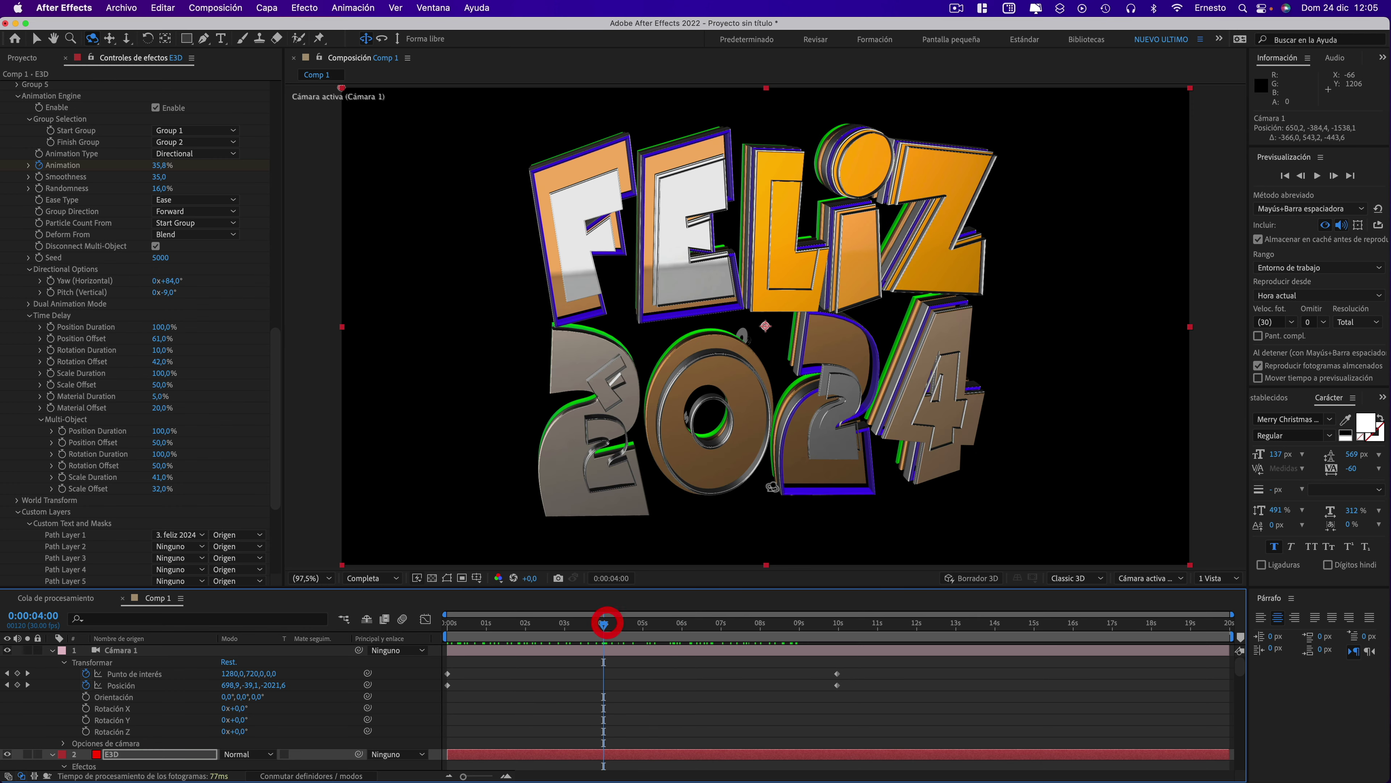
pyautogui.moveTo(767, 628); pyautogui.dragTo(750, 634)
pyautogui.click(767, 624)
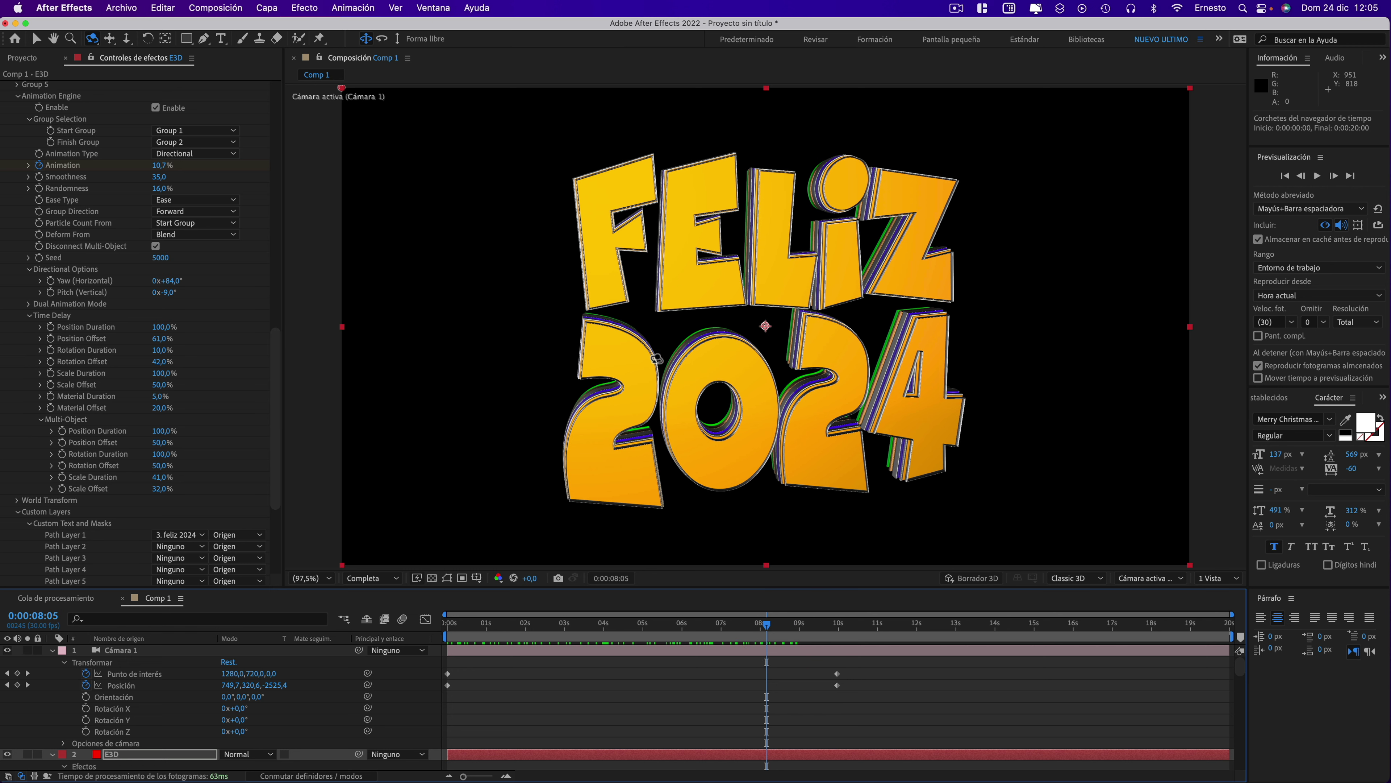
pyautogui.moveTo(370, 768)
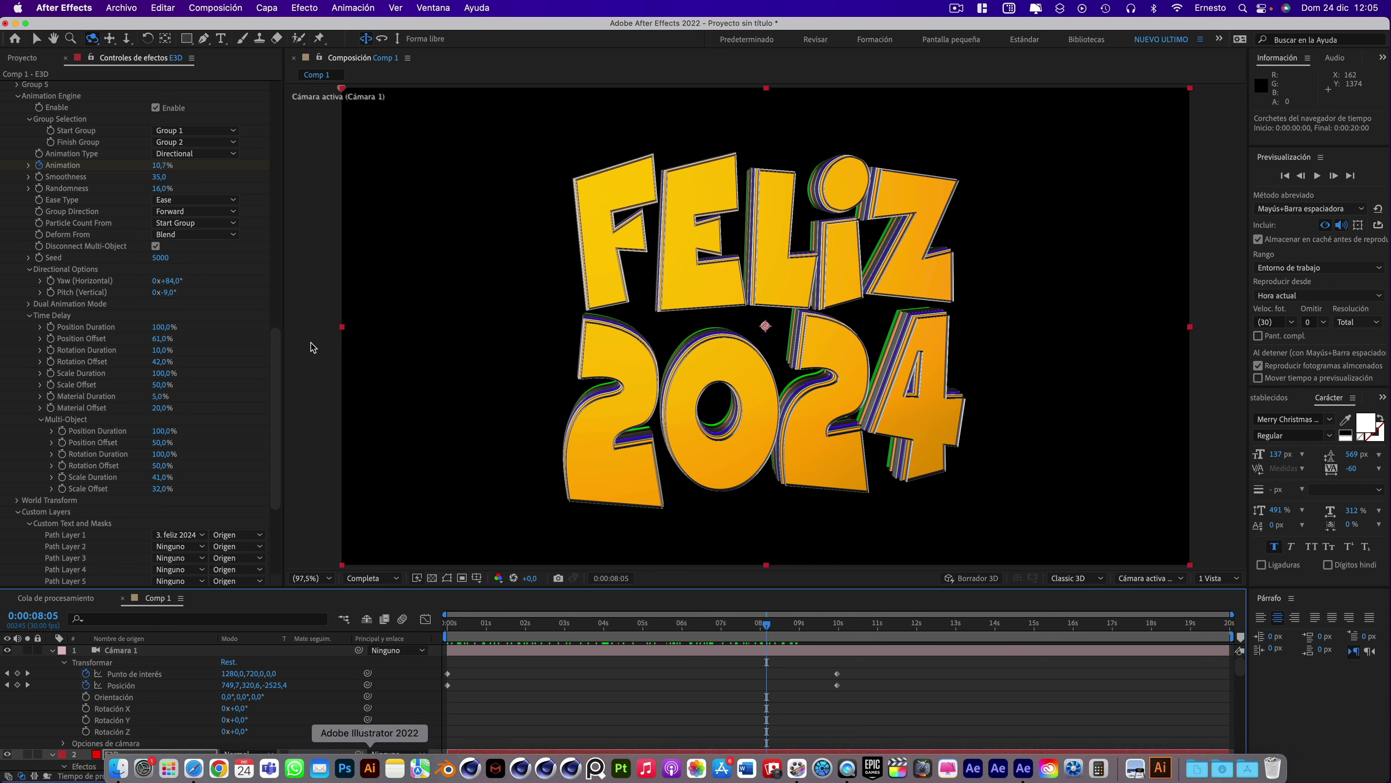
pyautogui.click(121, 8)
pyautogui.moveTo(162, 208)
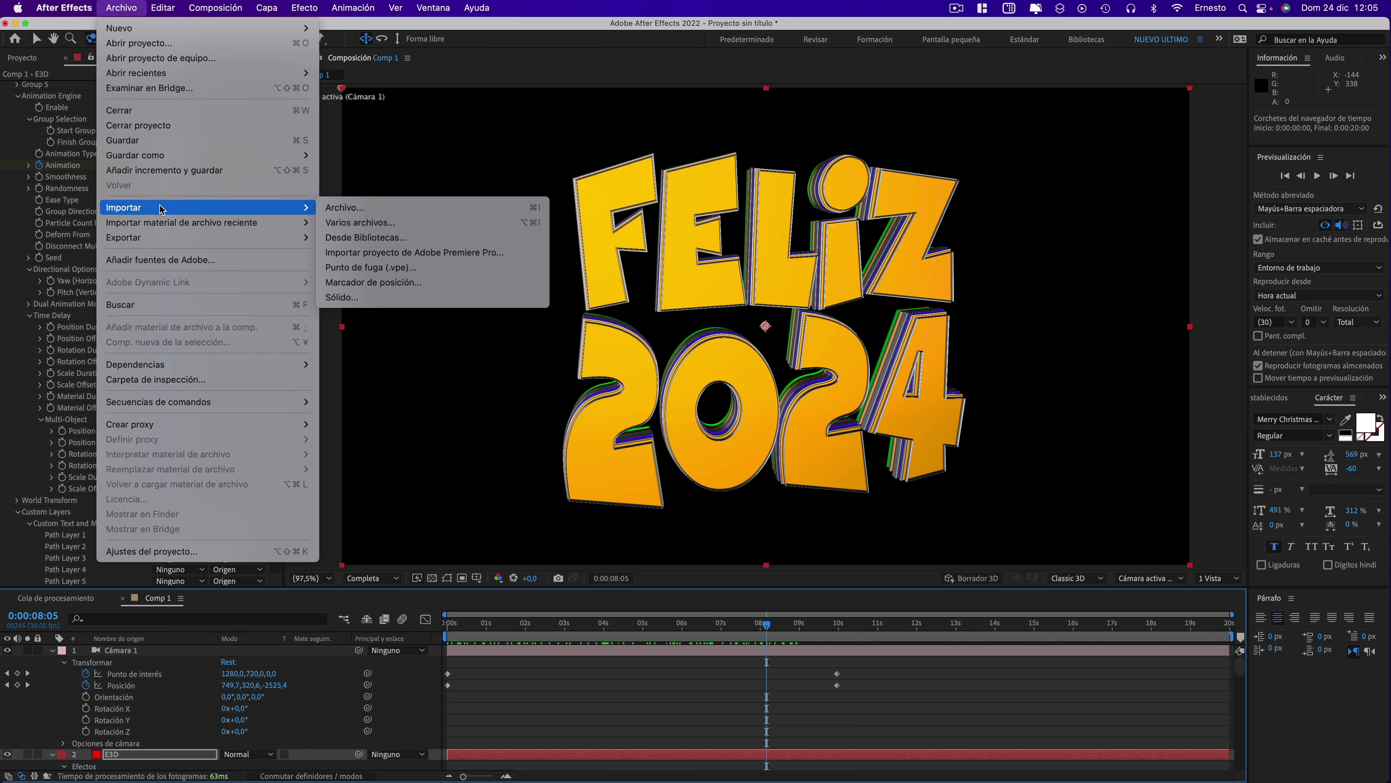
pyautogui.click(384, 208)
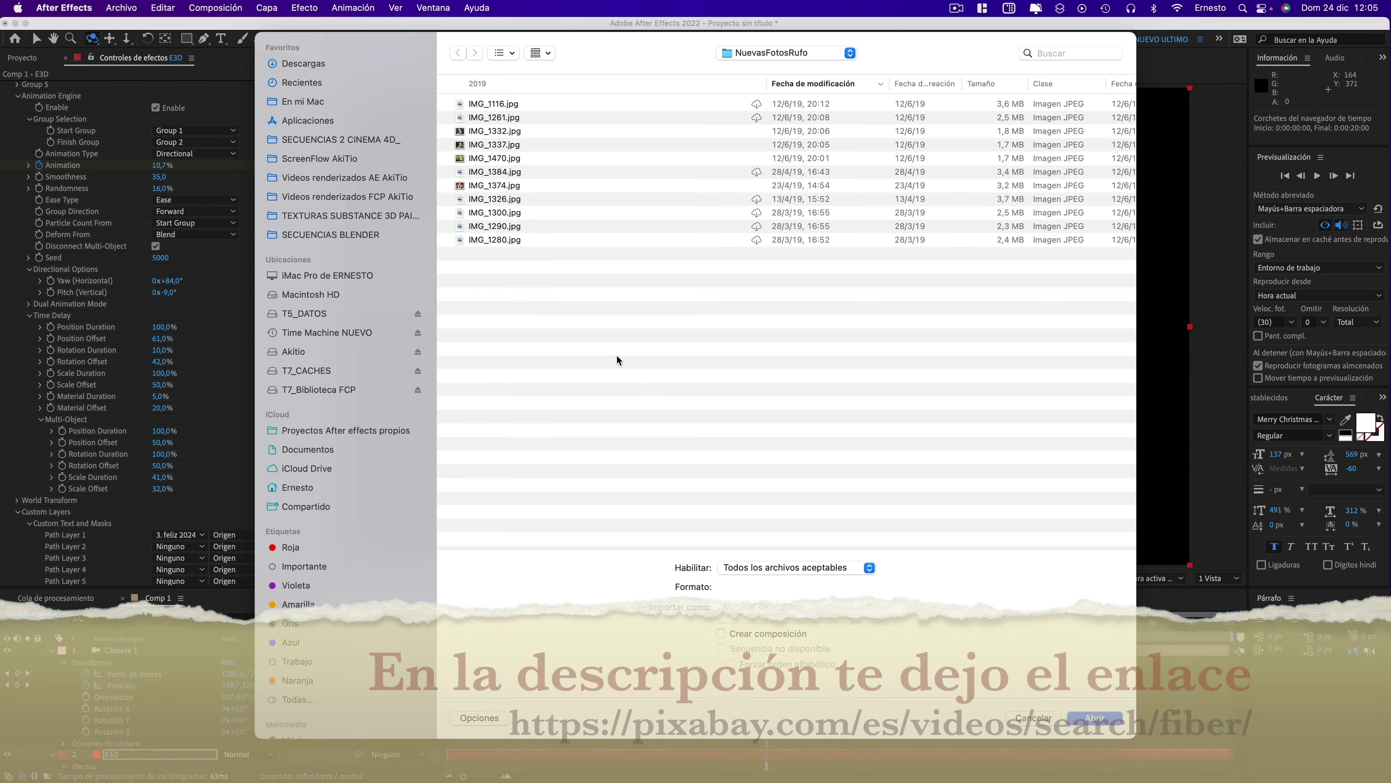
pyautogui.click(311, 84)
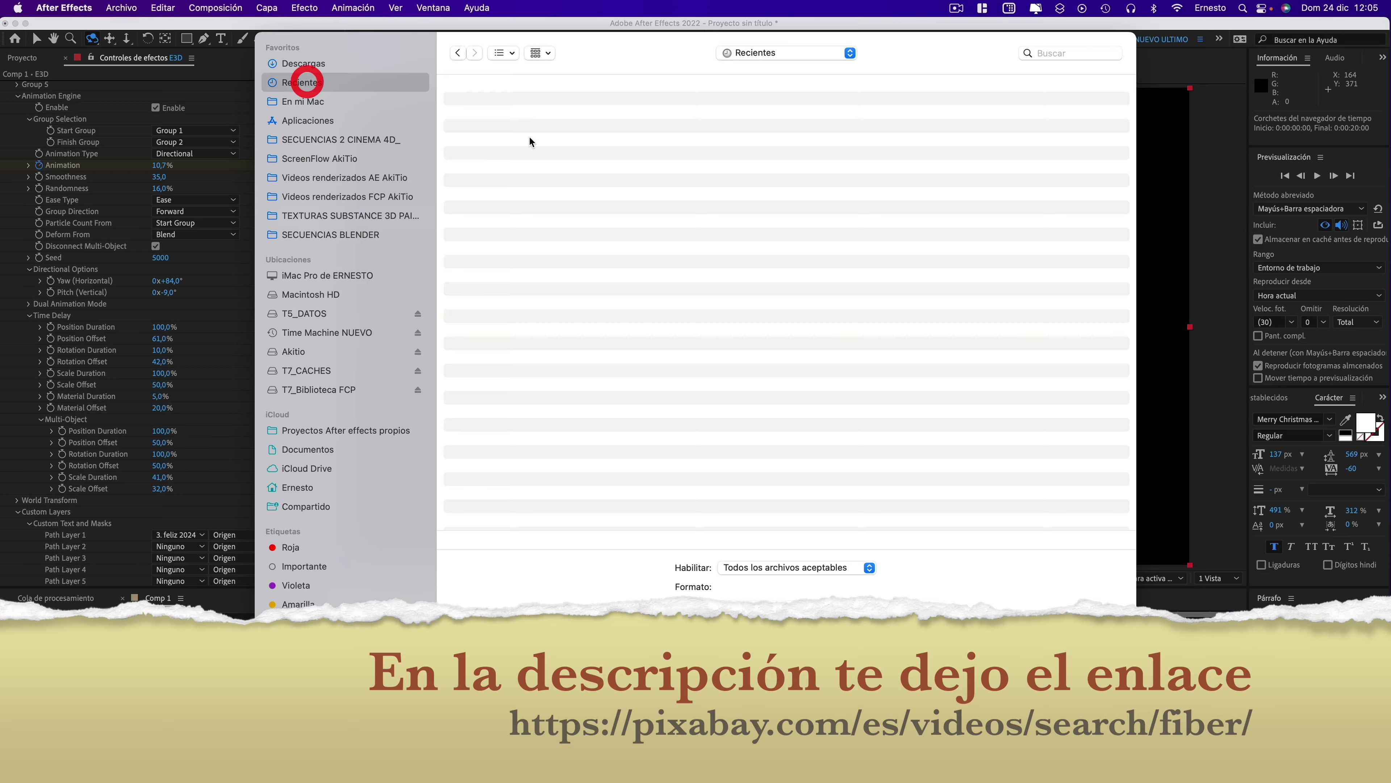
pyautogui.click(489, 190)
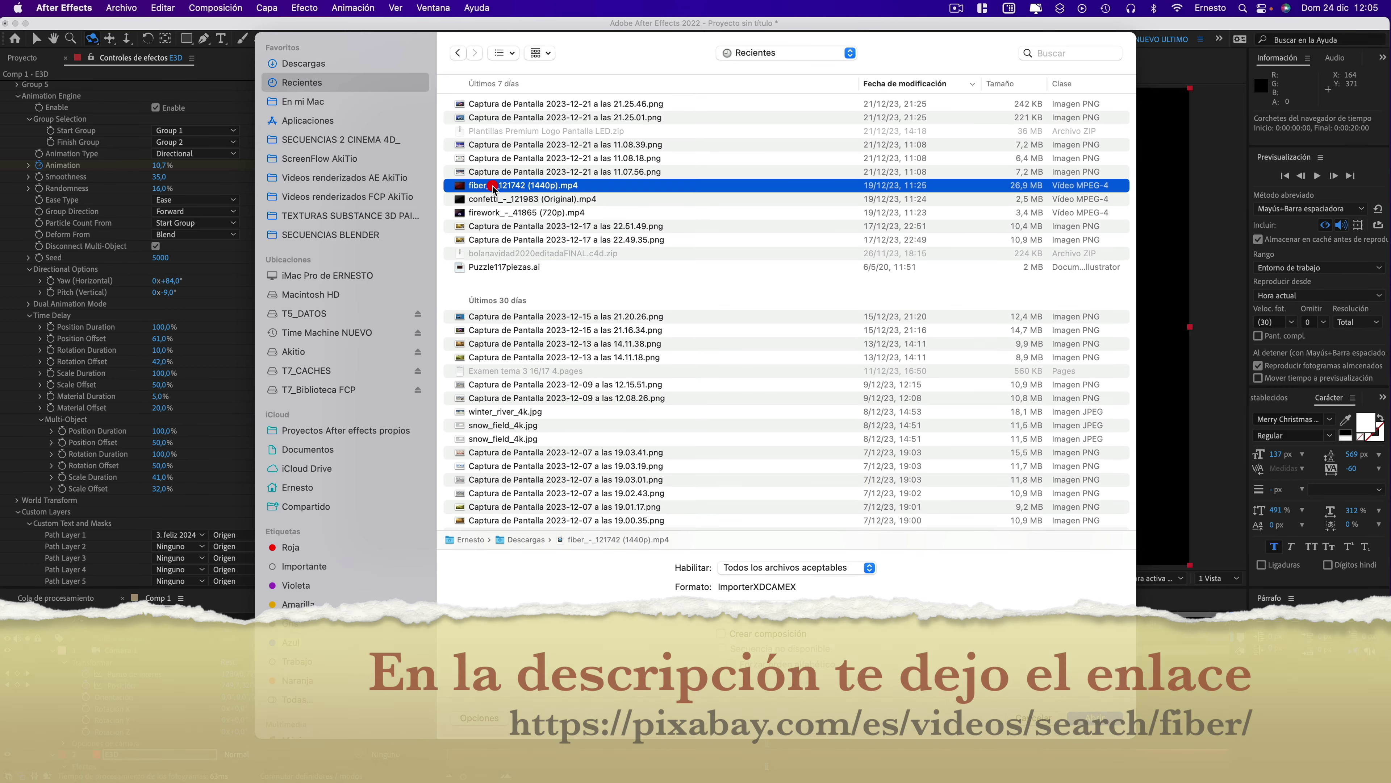
pyautogui.press('space')
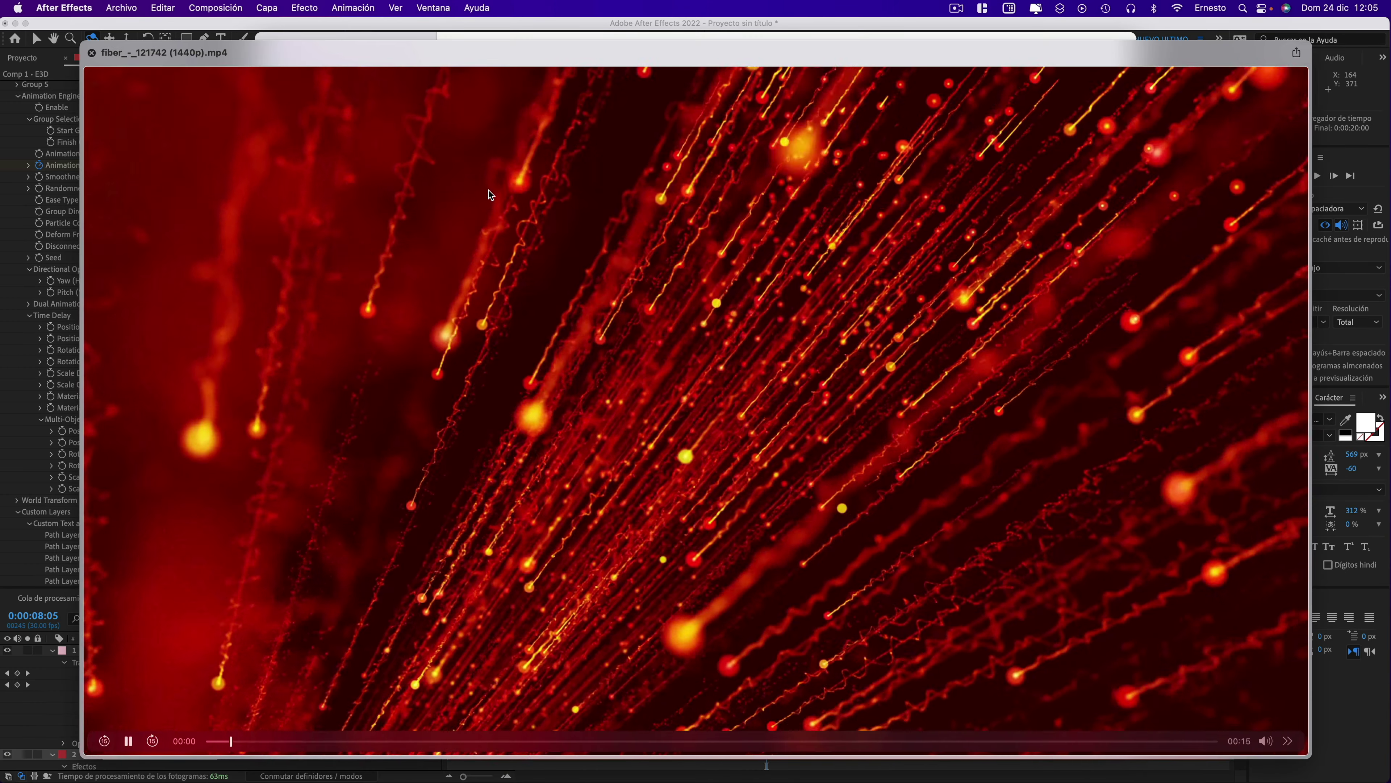
pyautogui.press('space')
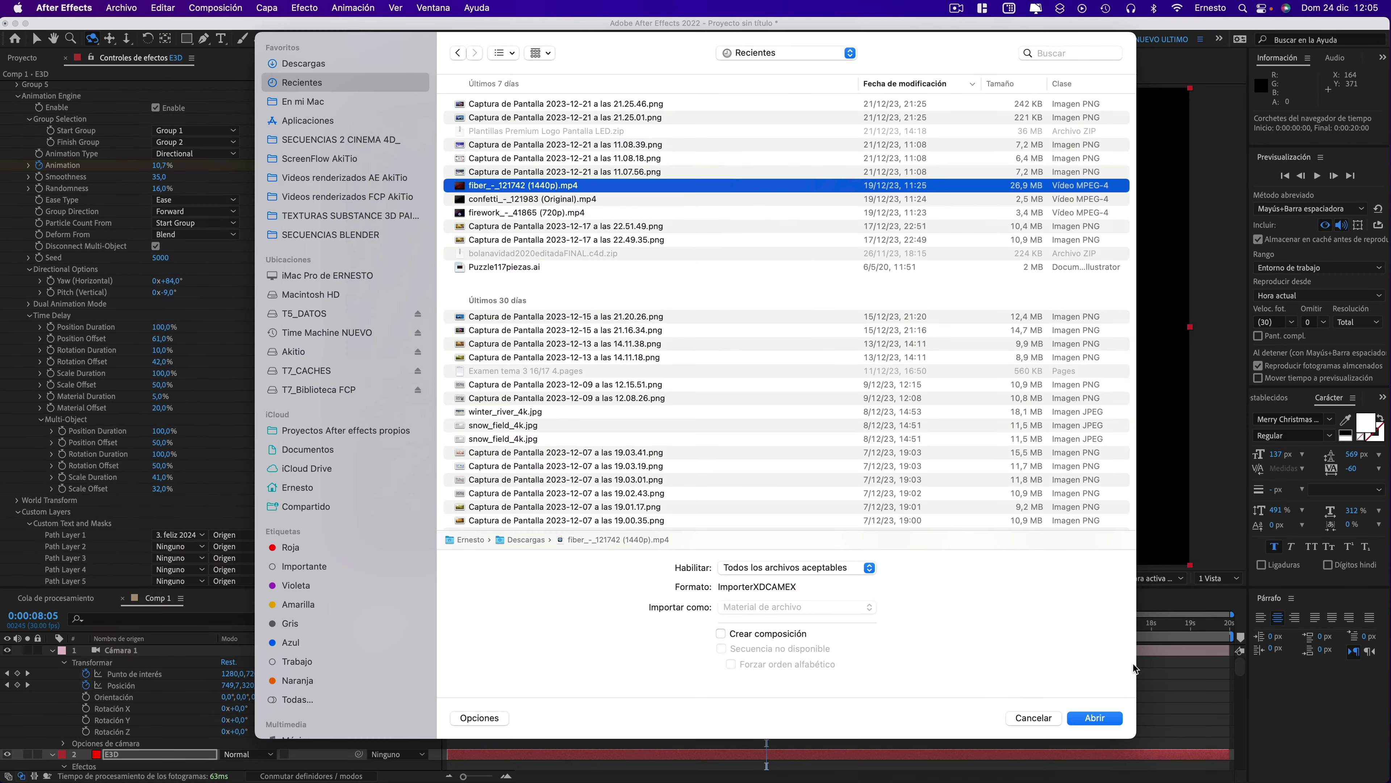
pyautogui.click(1096, 718)
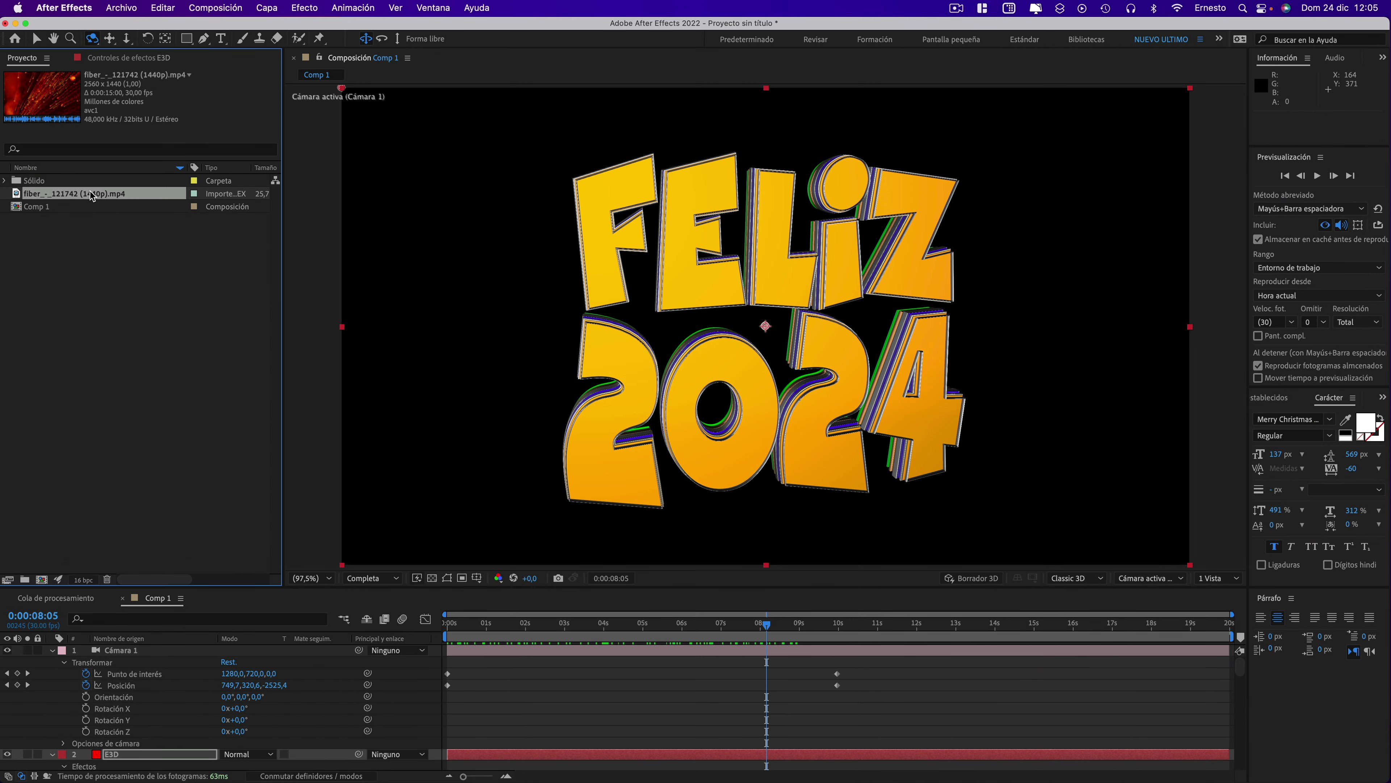
# - Add the fiber clip to Comp 1 as a background layer and return to 0:00:02:15
pyautogui.moveTo(99, 193); pyautogui.dragTo(173, 674)
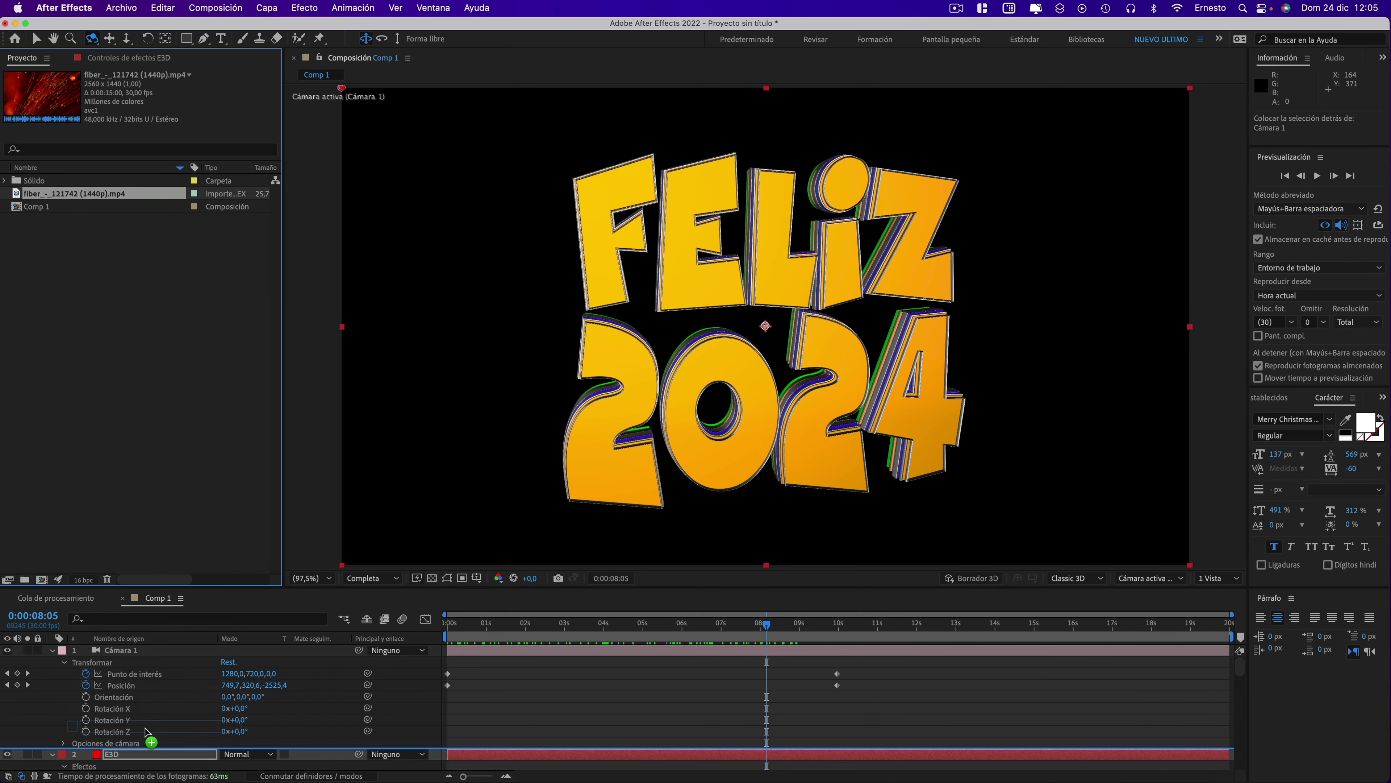
pyautogui.moveTo(146, 732)
pyautogui.mouseDown()
pyautogui.moveTo(146, 751)
pyautogui.moveTo(248, 673)
pyautogui.mouseUp()
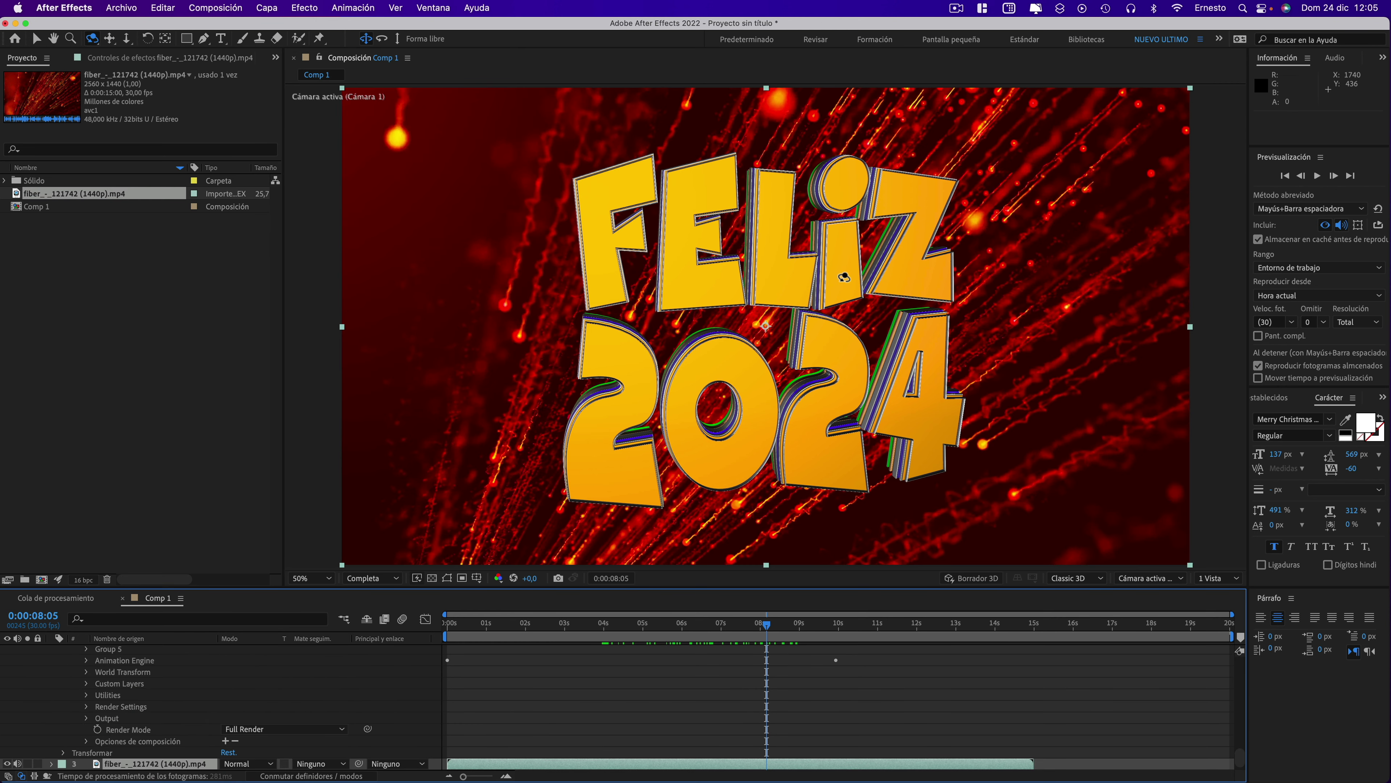
pyautogui.scroll(-5, 845, 278)
pyautogui.click(152, 765)
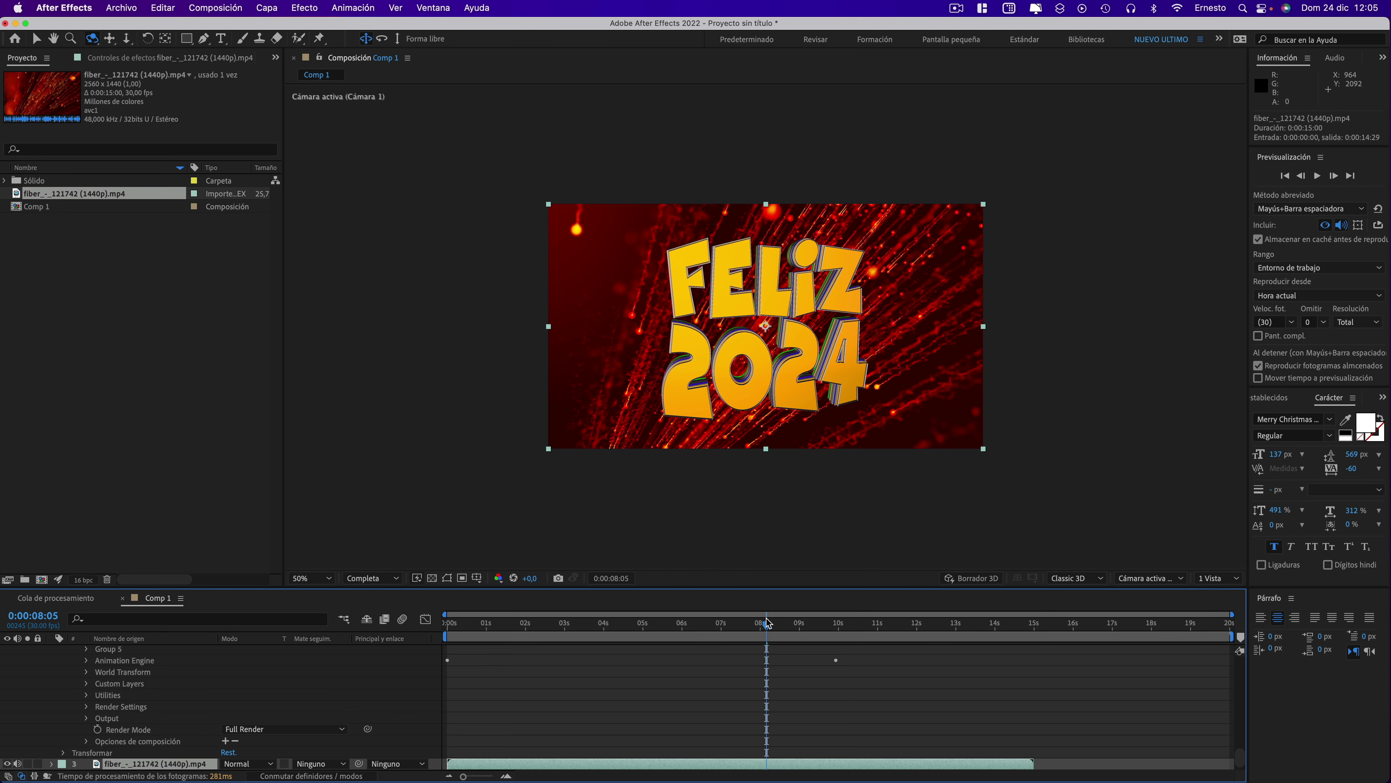
pyautogui.moveTo(767, 623); pyautogui.dragTo(544, 623)
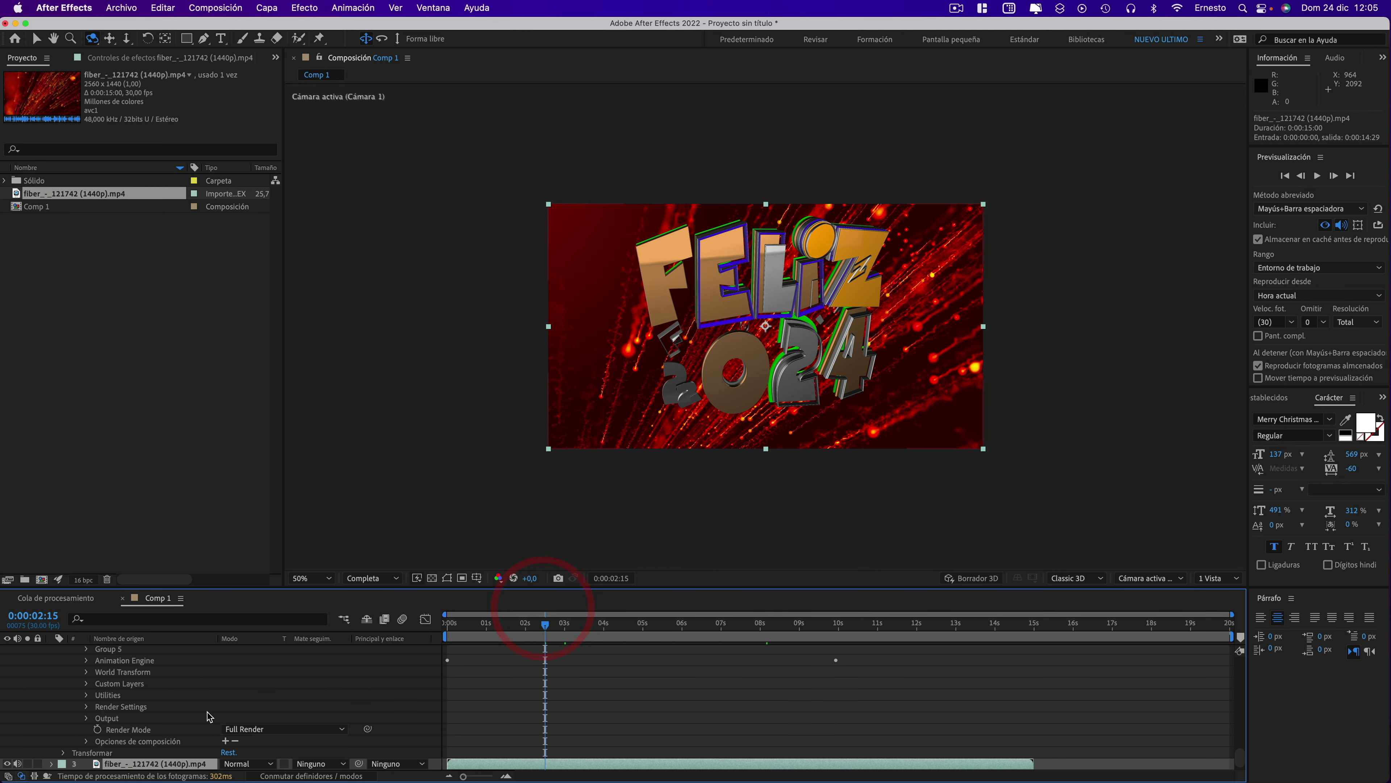
pyautogui.click(137, 765)
# - Rename the fiber clip in the Project panel to 'fiberfondo'
pyautogui.click(52, 198)
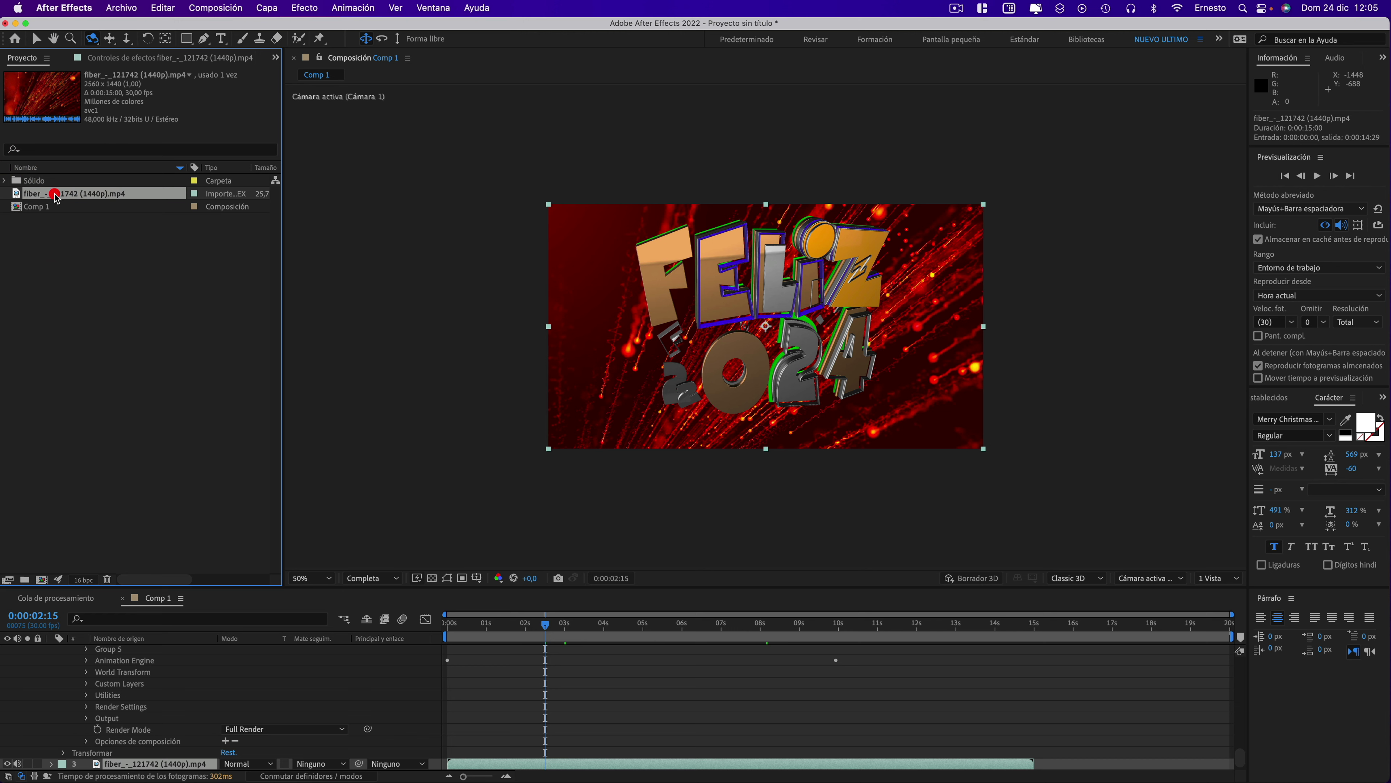
pyautogui.rightClick(57, 198)
pyautogui.click(100, 415)
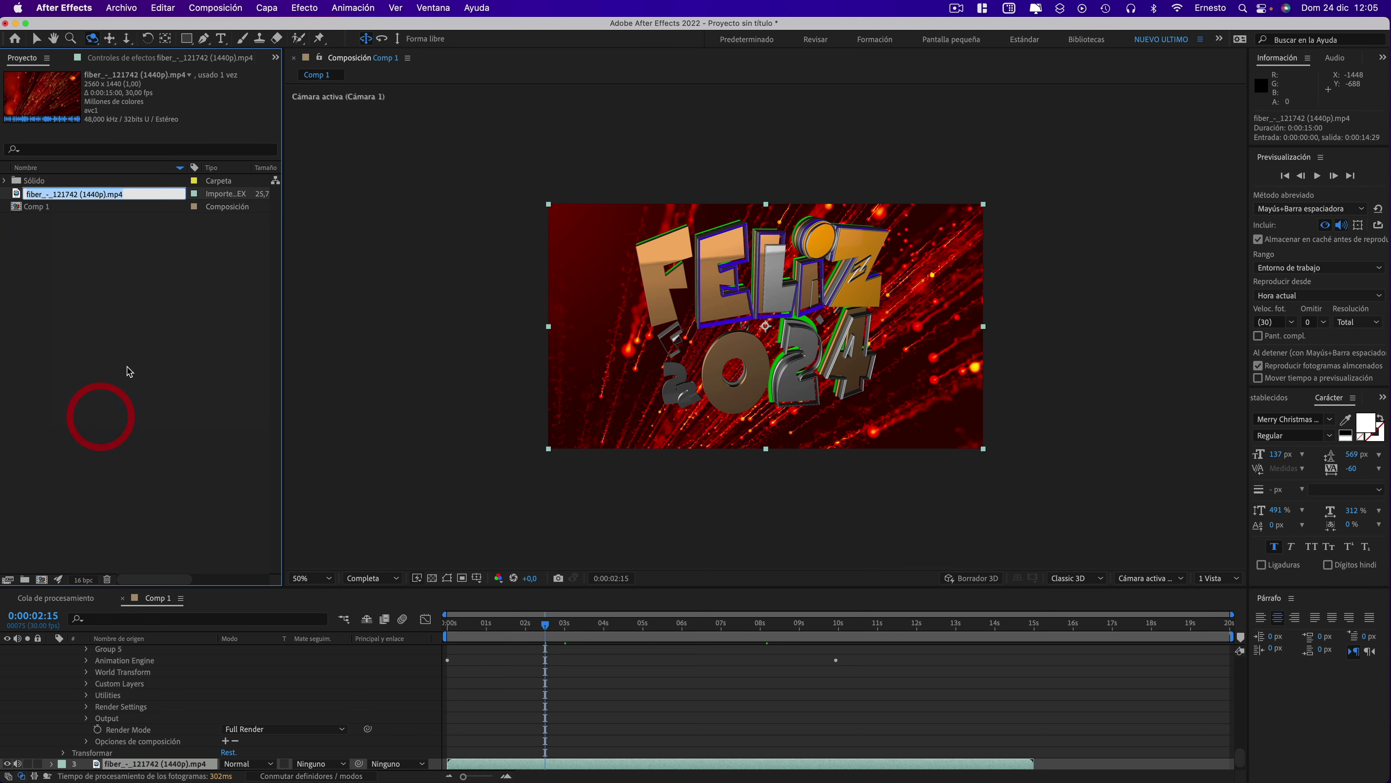
pyautogui.write('bi')
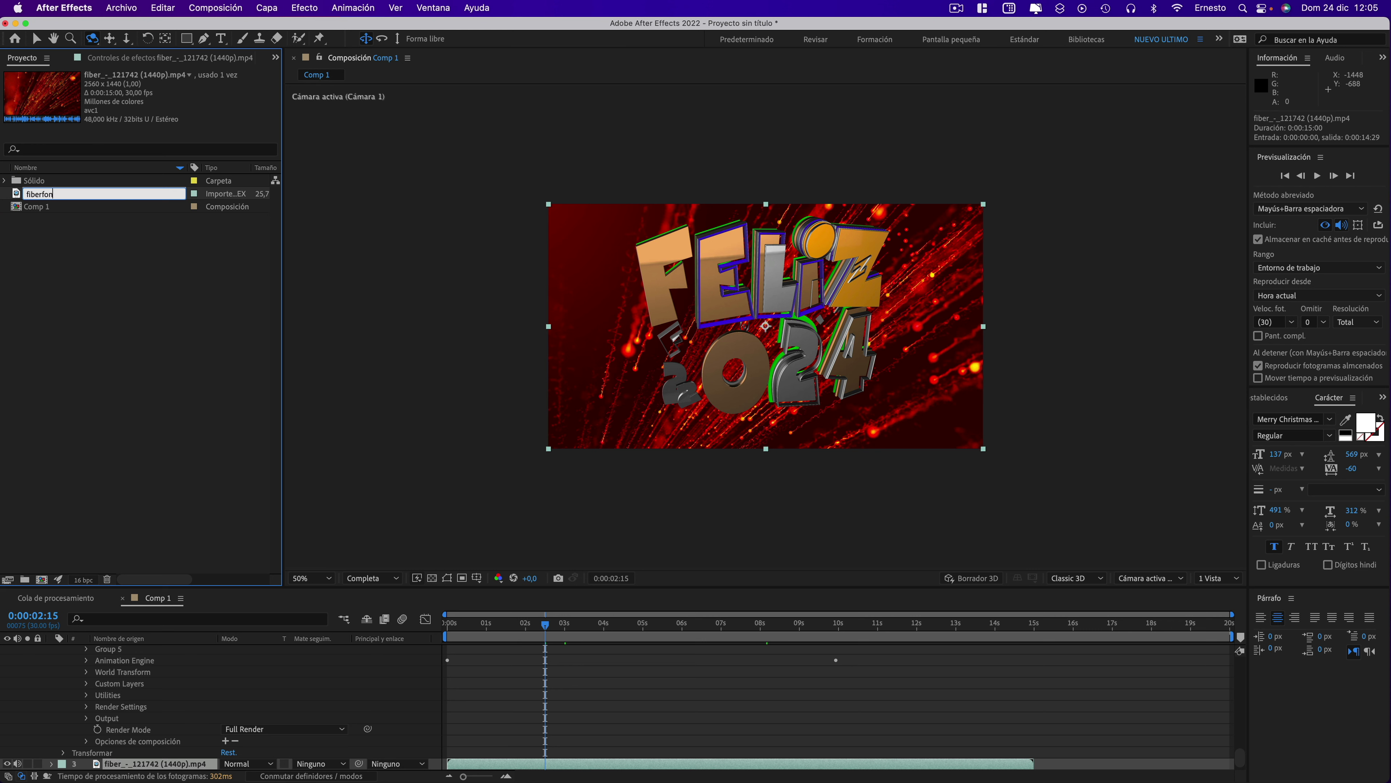
pyautogui.click(104, 316)
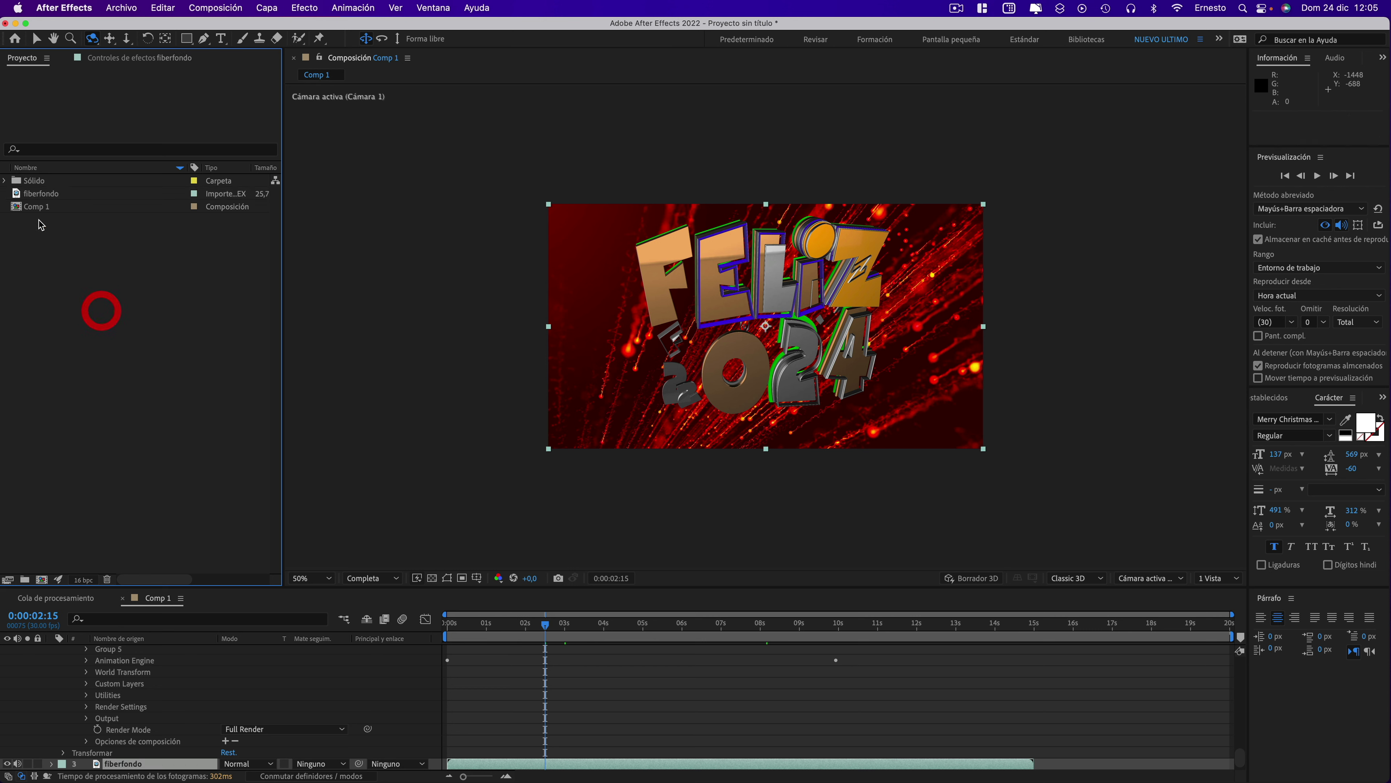
# - Duplicate fiberfondo and rename the copy 'fibertexto'
pyautogui.click(47, 195)
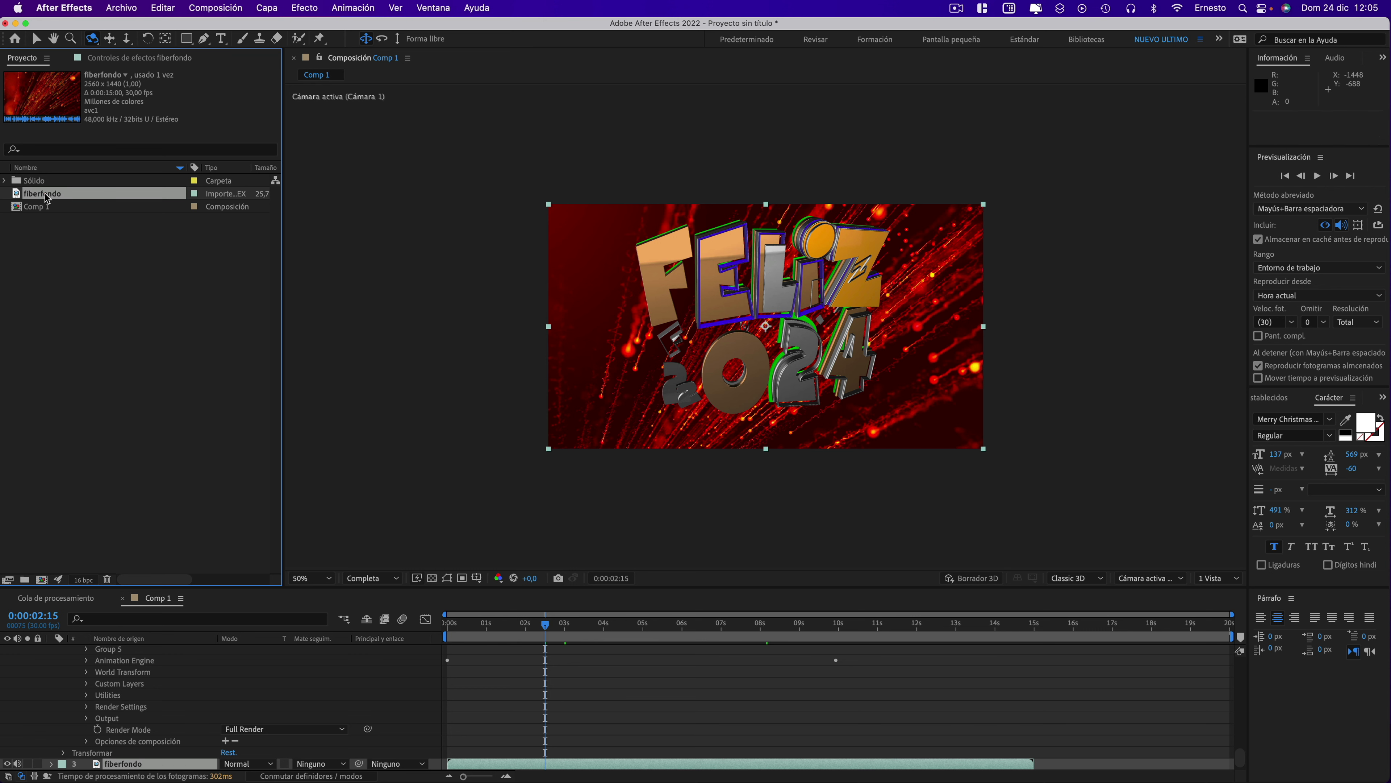
pyautogui.press('super+d')
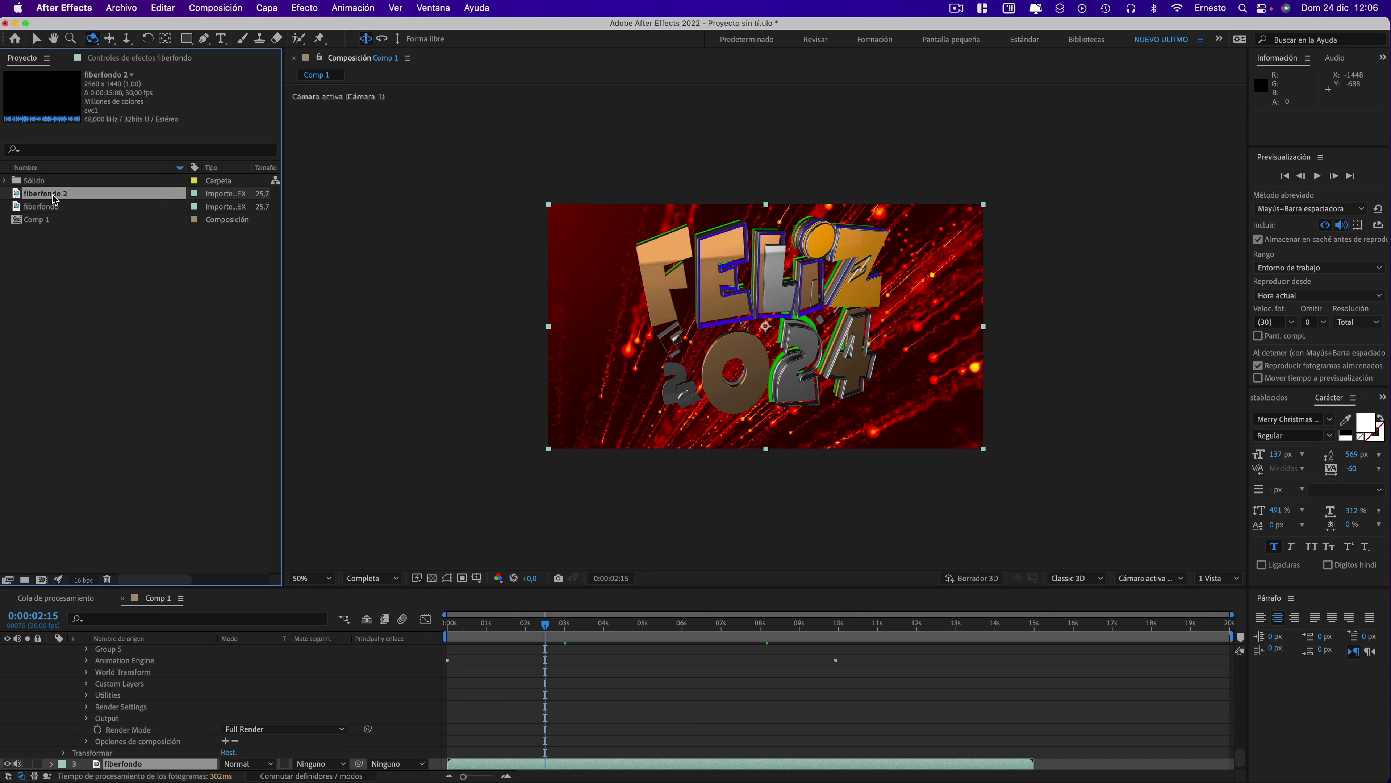
pyautogui.rightClick(55, 199)
pyautogui.click(114, 422)
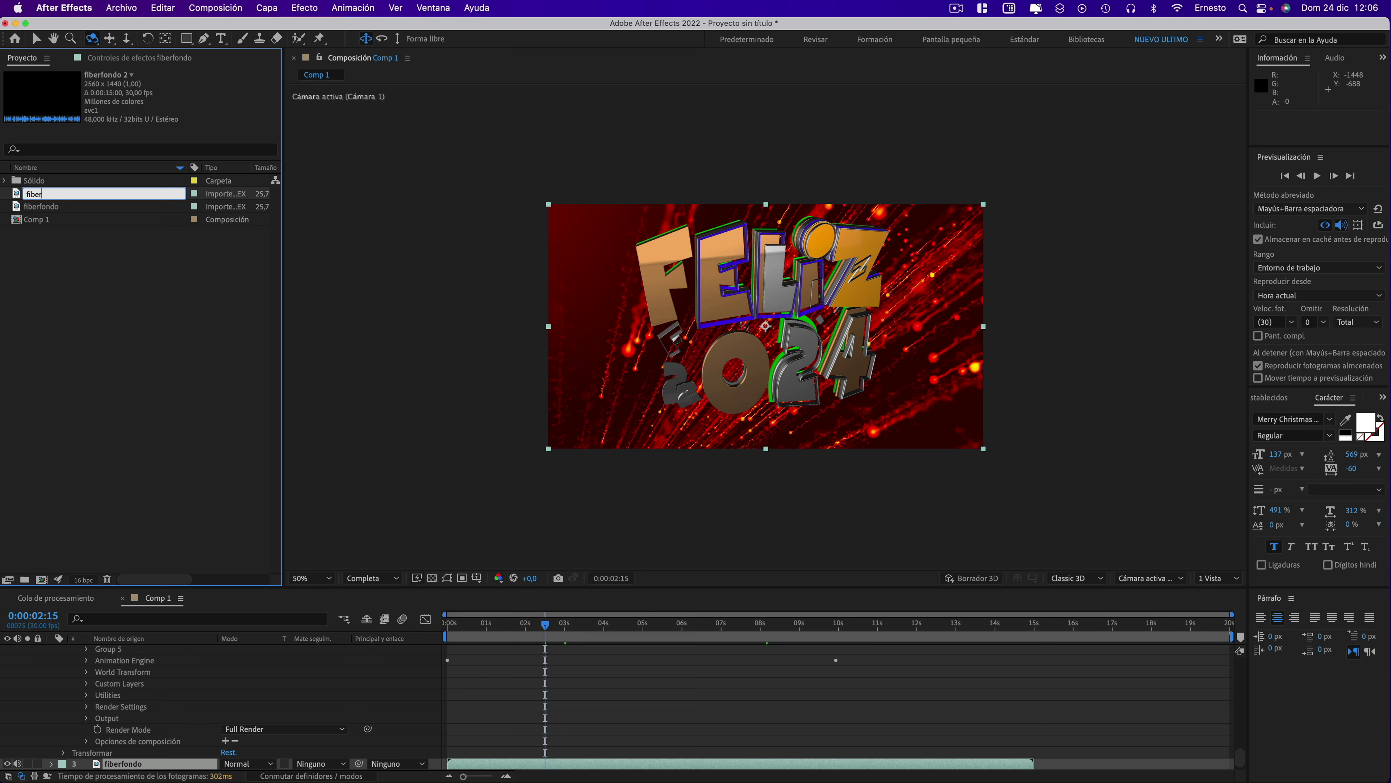
pyautogui.click(108, 430)
pyautogui.click(41, 206)
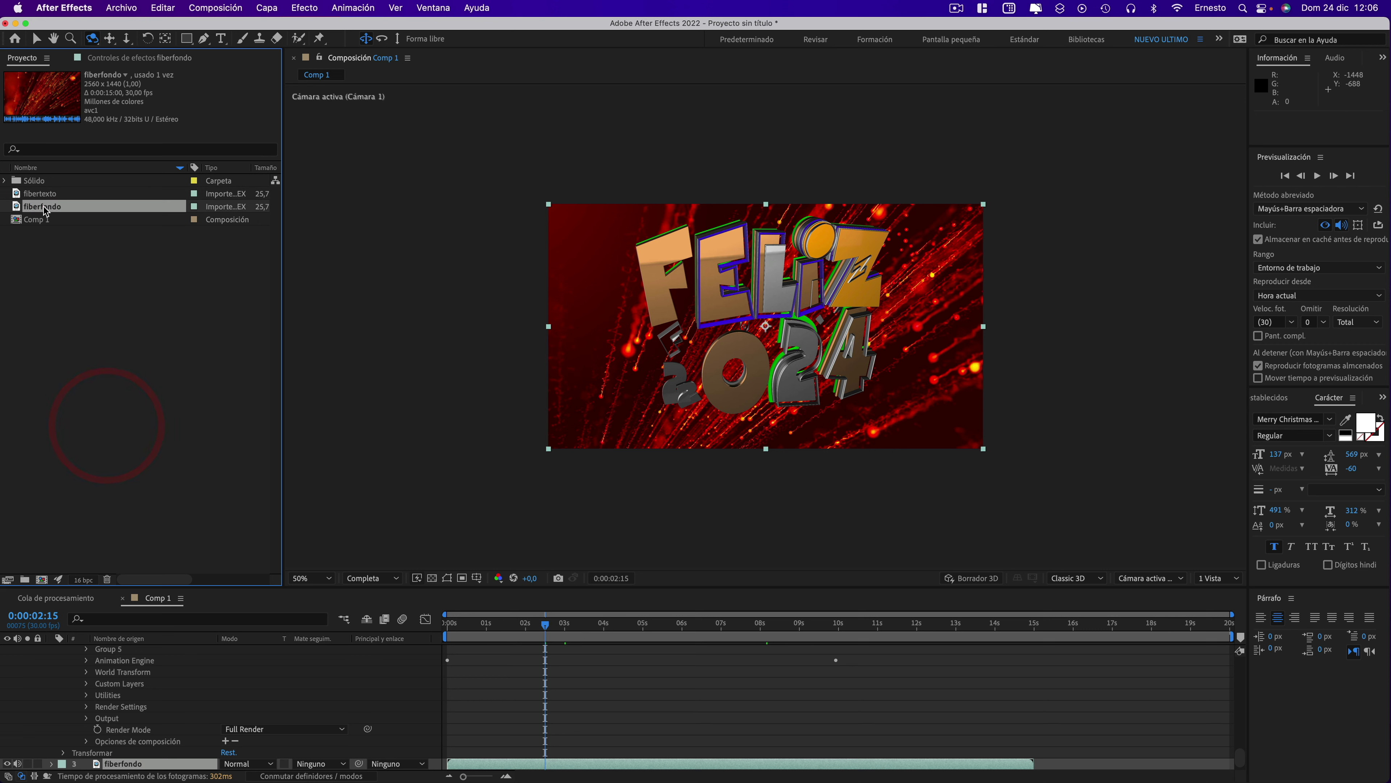
# - Apply an Extraer key to the fiberfondo layer and raise its black point to 44
pyautogui.click(305, 8)
pyautogui.click(125, 763)
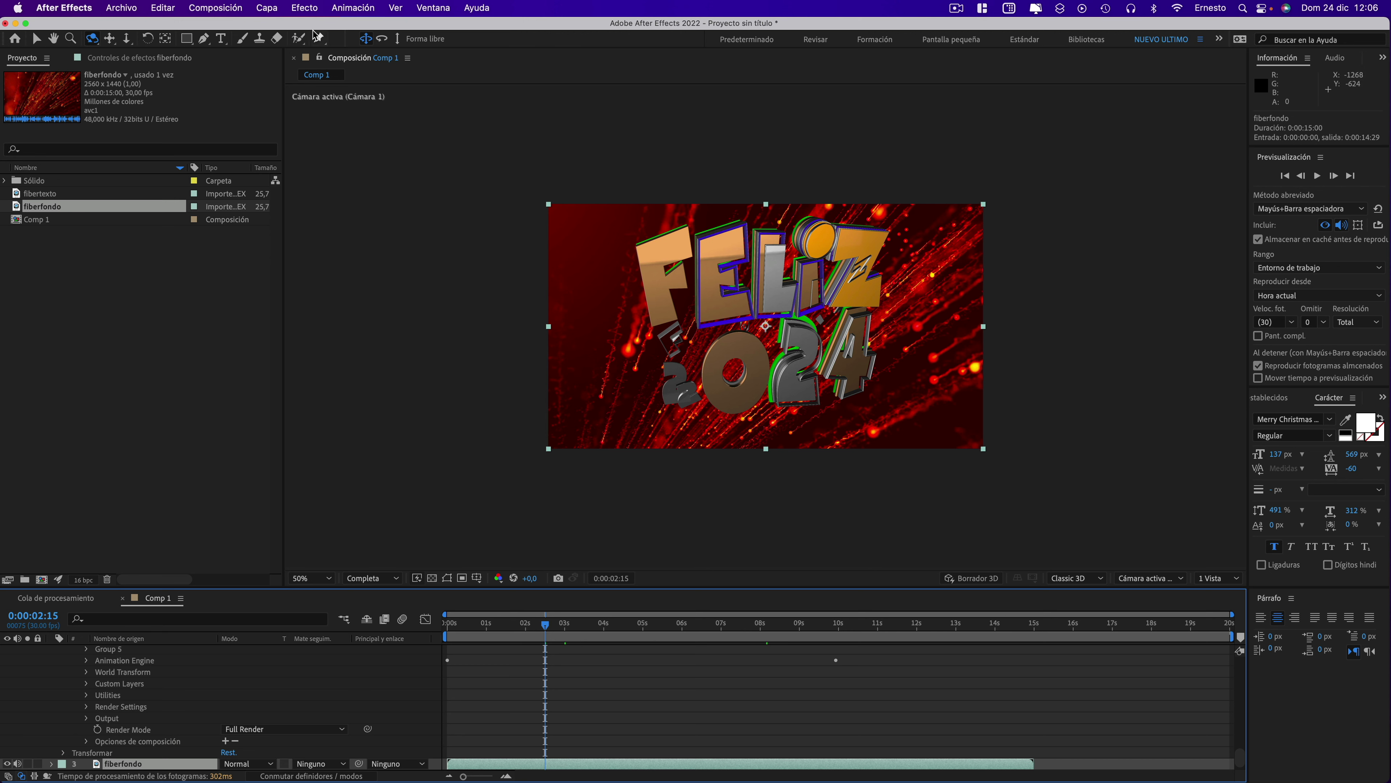
pyautogui.click(301, 9)
pyautogui.moveTo(313, 248)
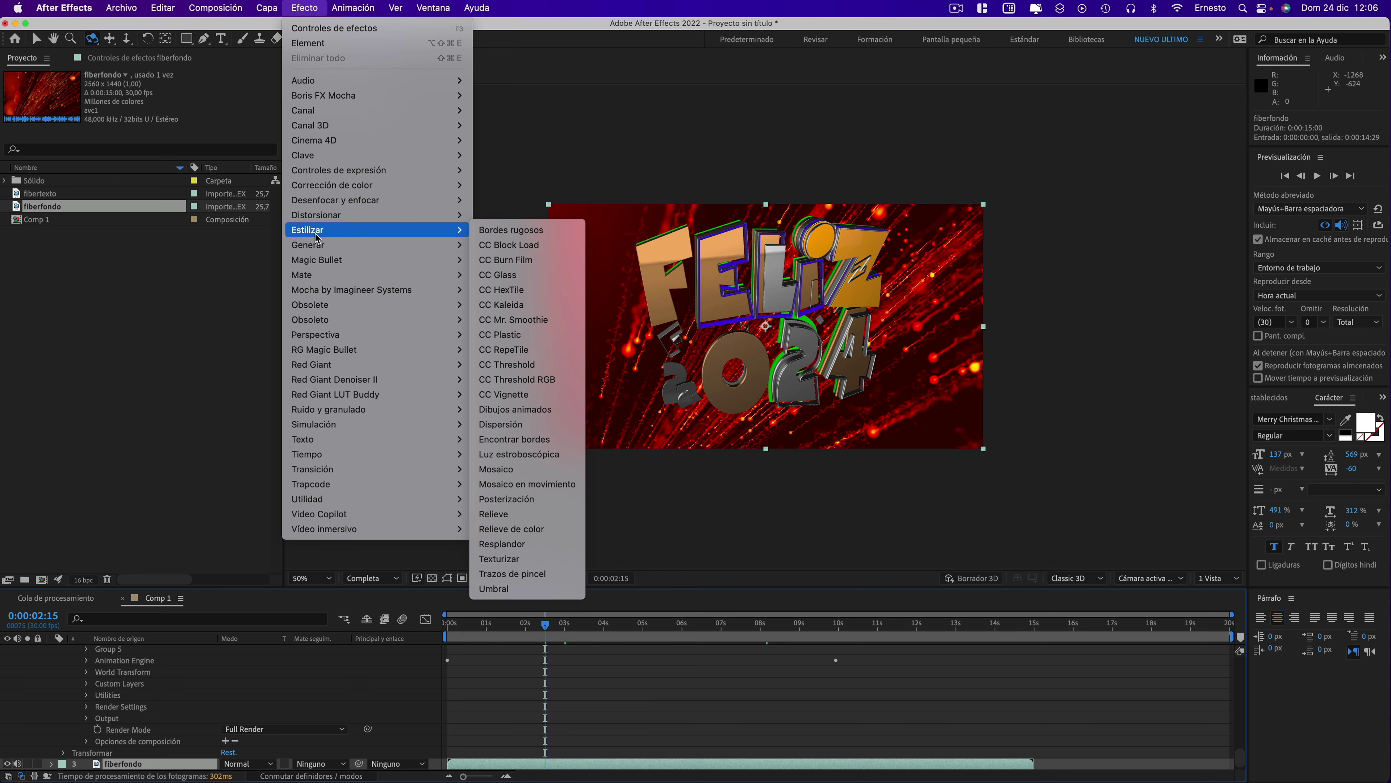
pyautogui.moveTo(318, 156)
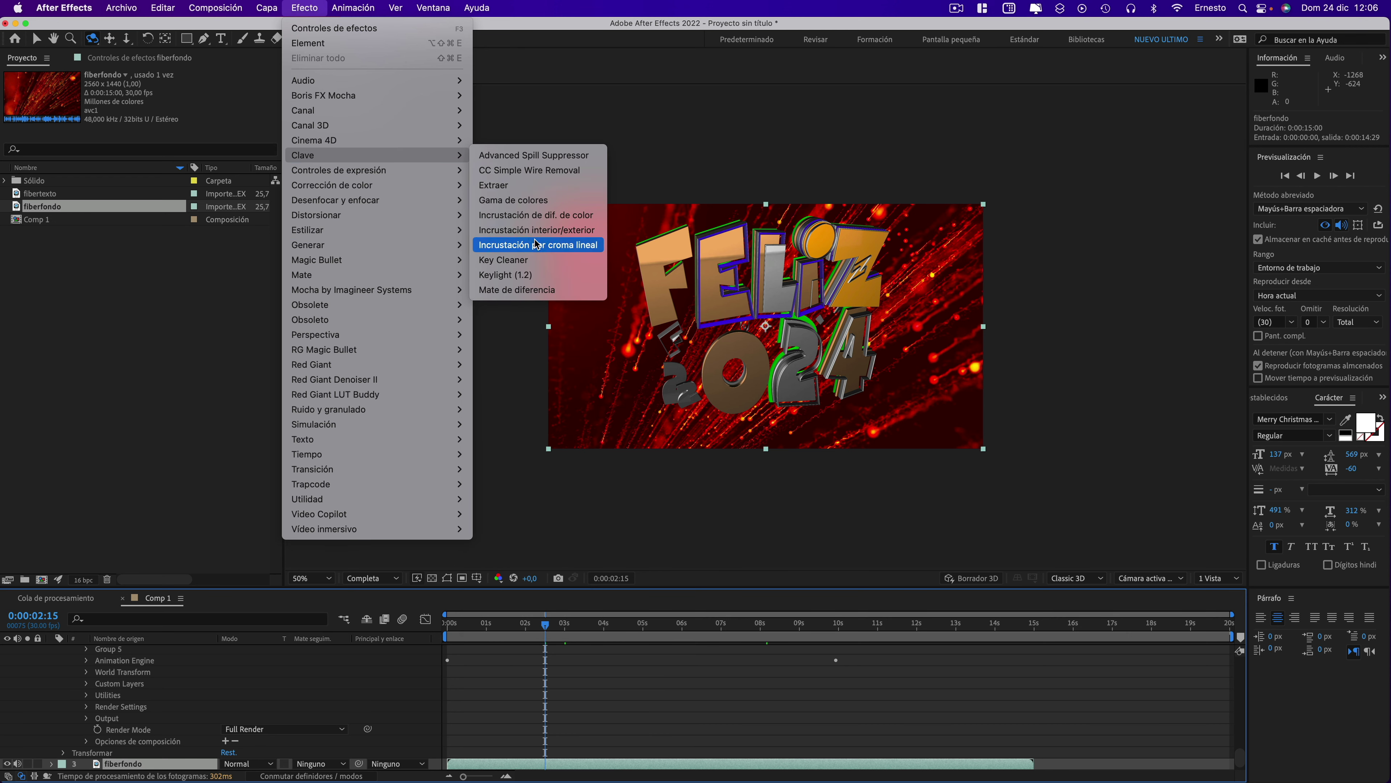
pyautogui.click(502, 186)
pyautogui.press('v')
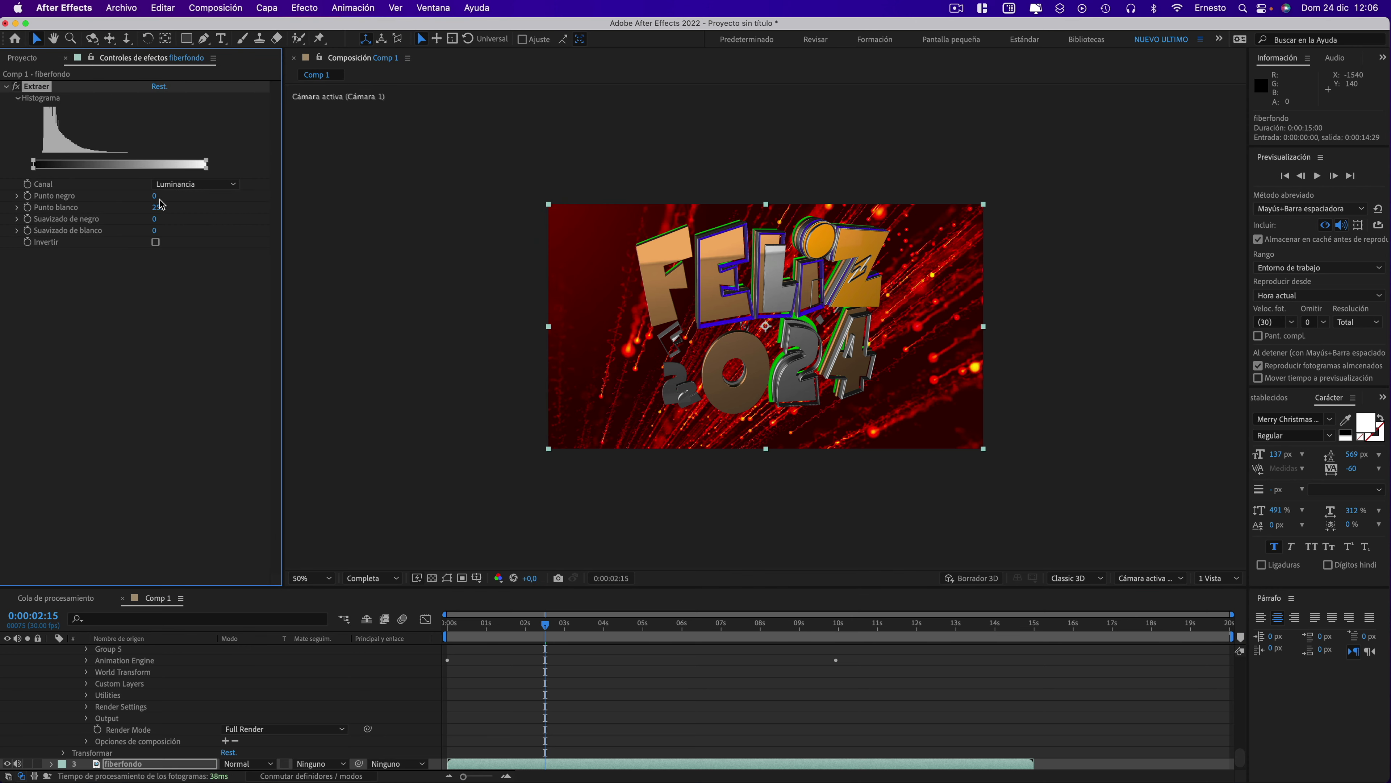
pyautogui.moveTo(155, 197); pyautogui.dragTo(190, 199)
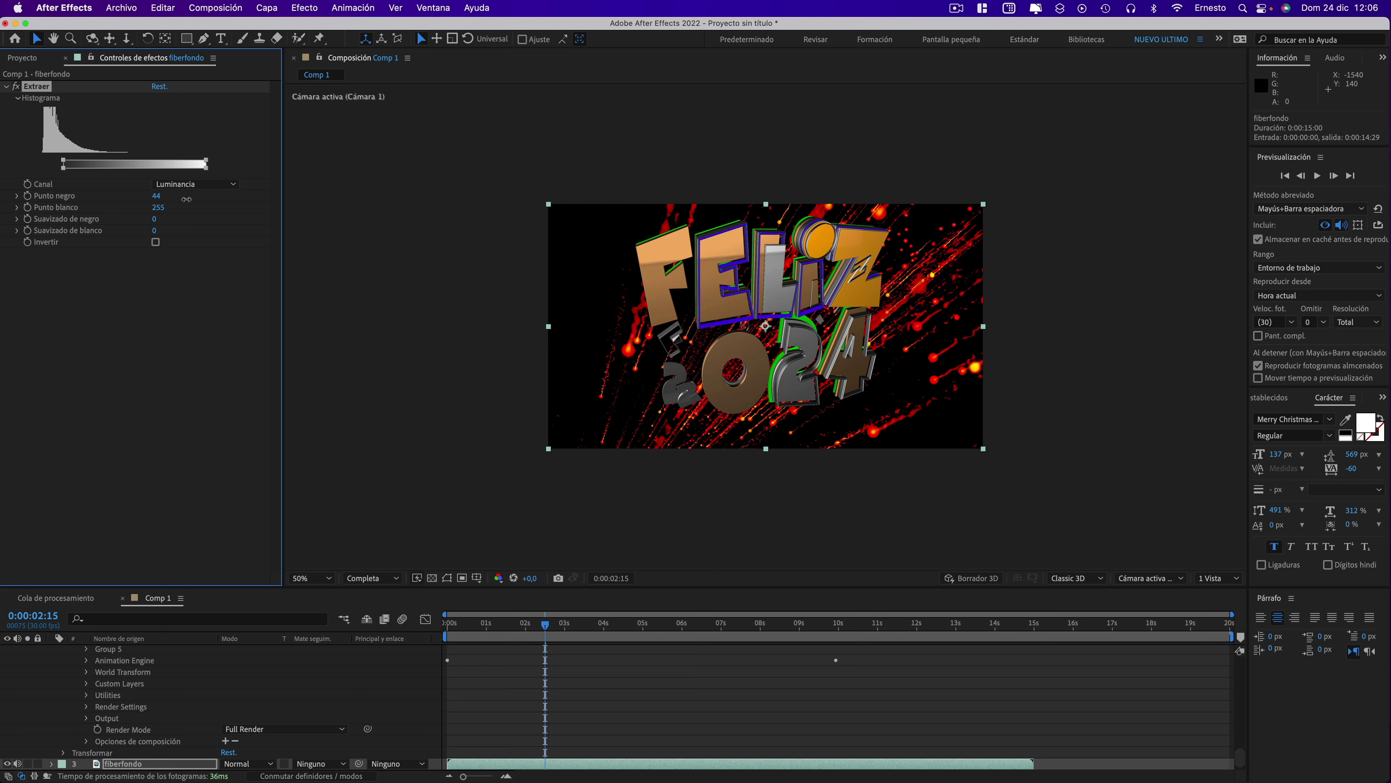
# - Add Tinción to fiberfondo mapping white to orange FFAF00, then preview a later frame
pyautogui.click(304, 7)
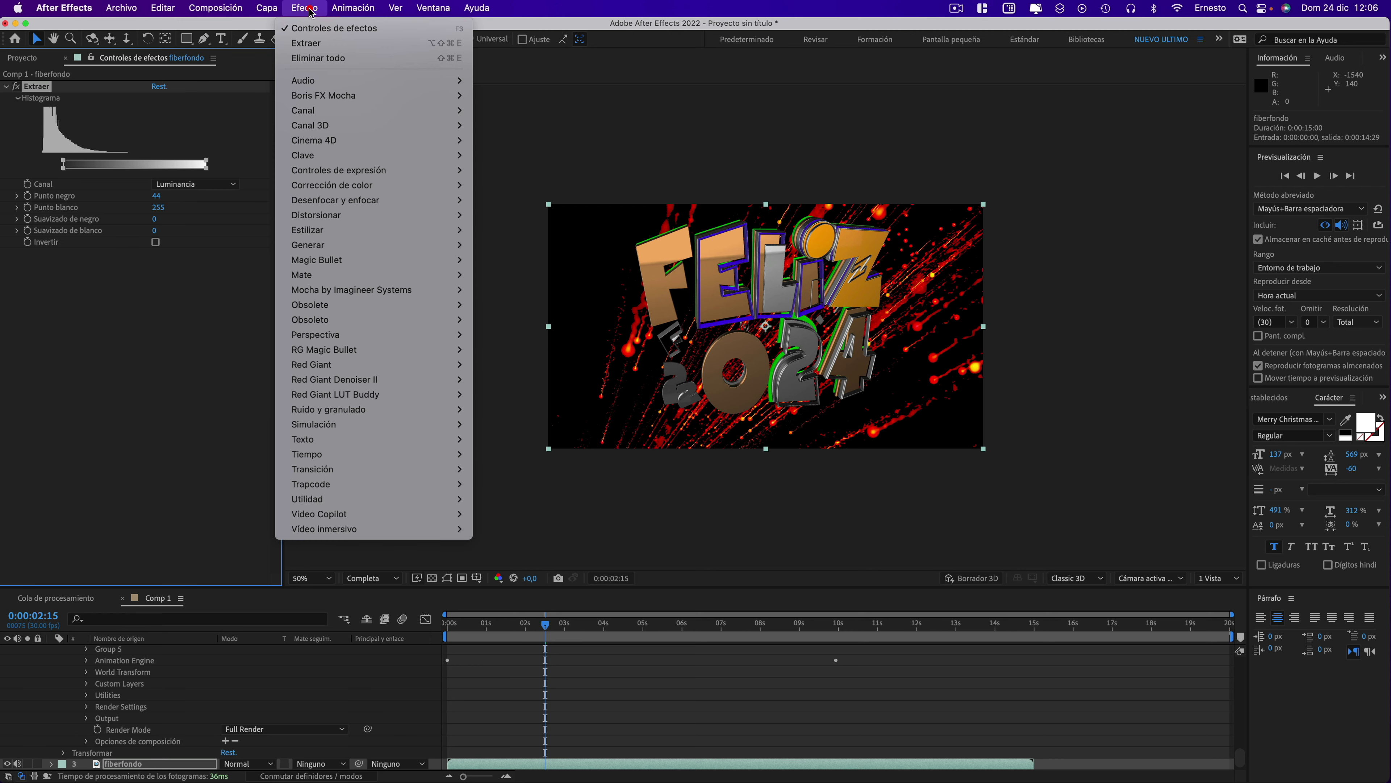
pyautogui.moveTo(319, 486)
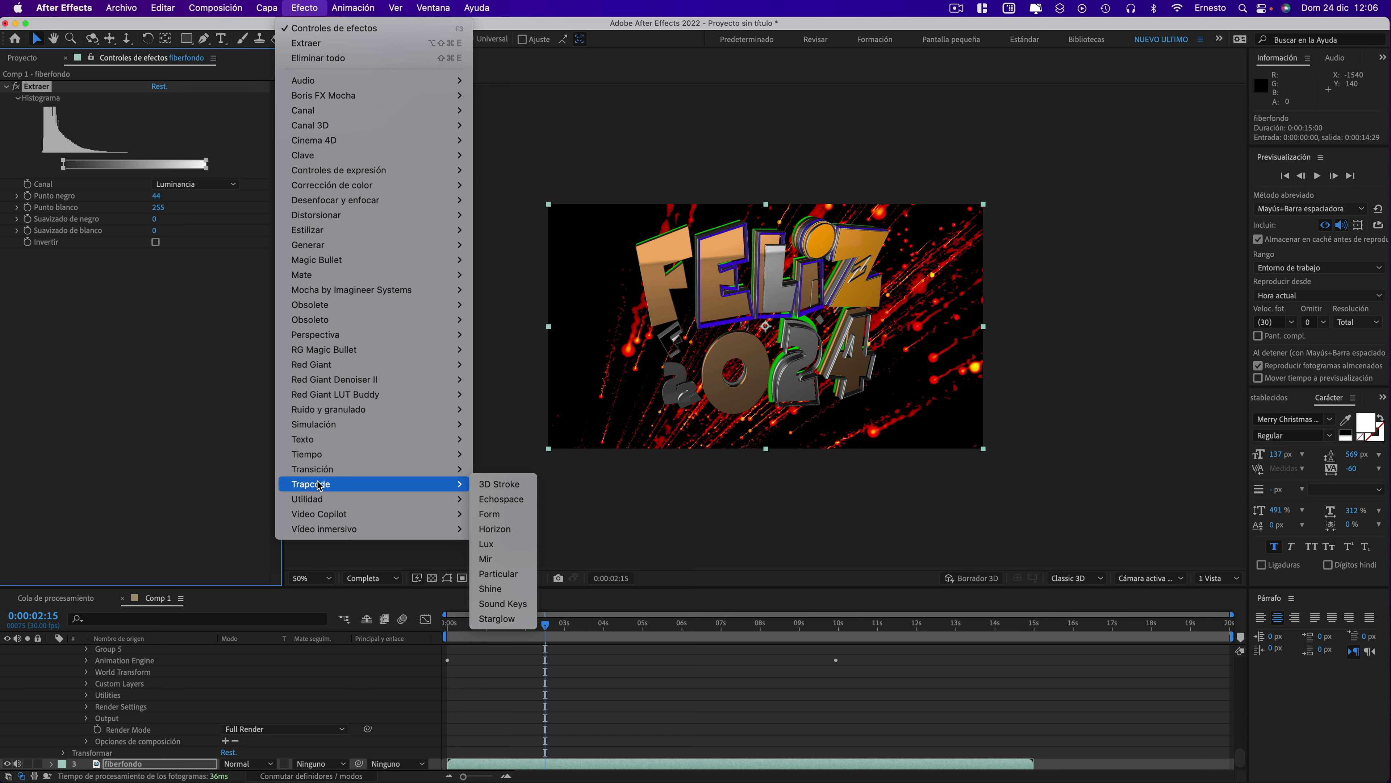
pyautogui.moveTo(339, 186)
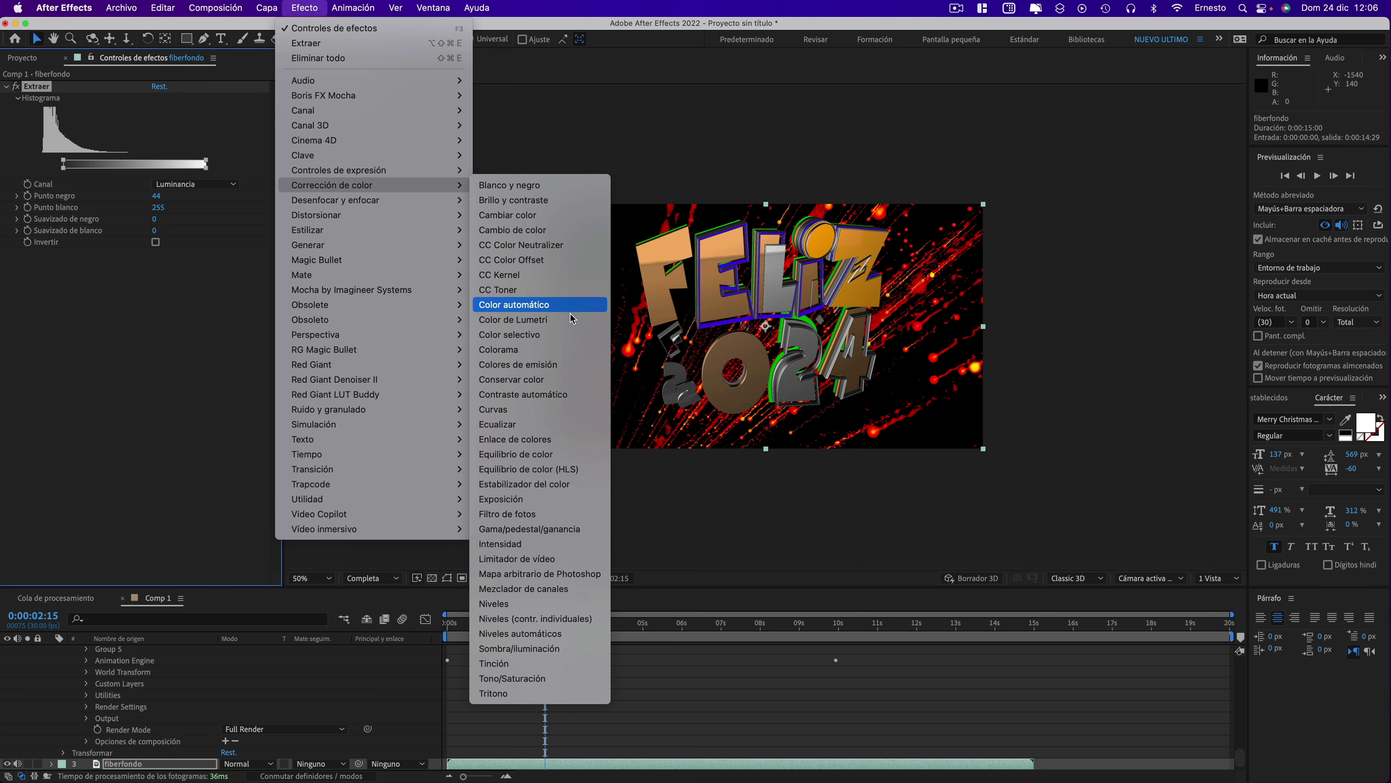
pyautogui.click(496, 663)
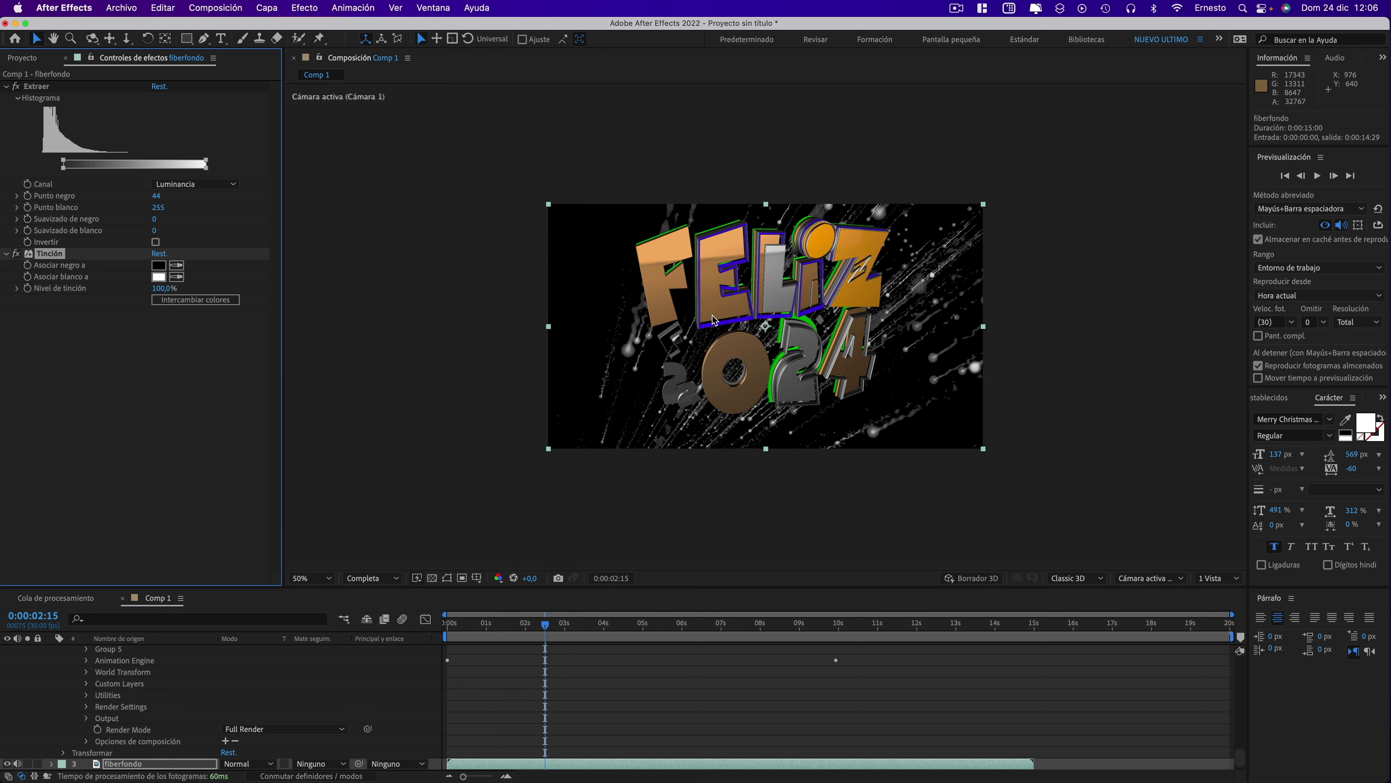
pyautogui.click(164, 279)
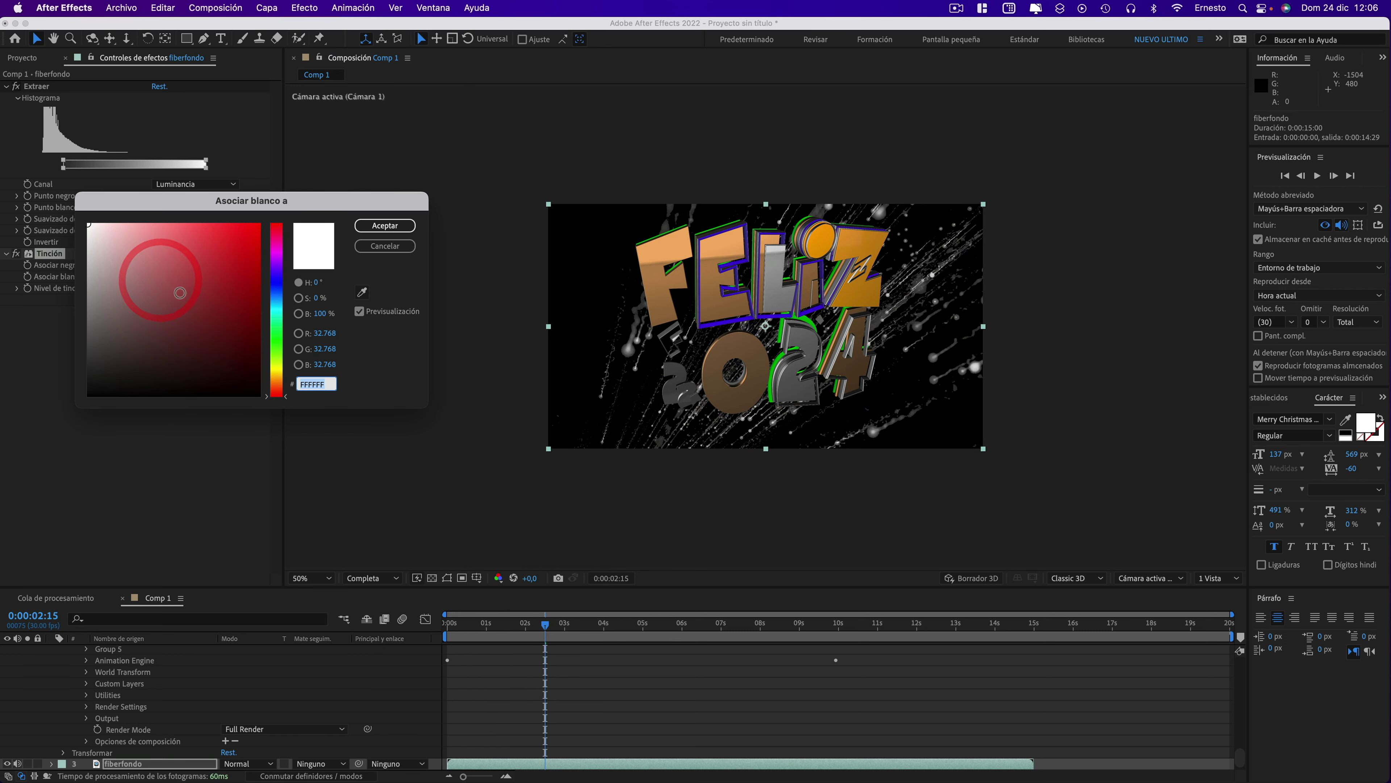
pyautogui.click(275, 363)
pyautogui.click(260, 225)
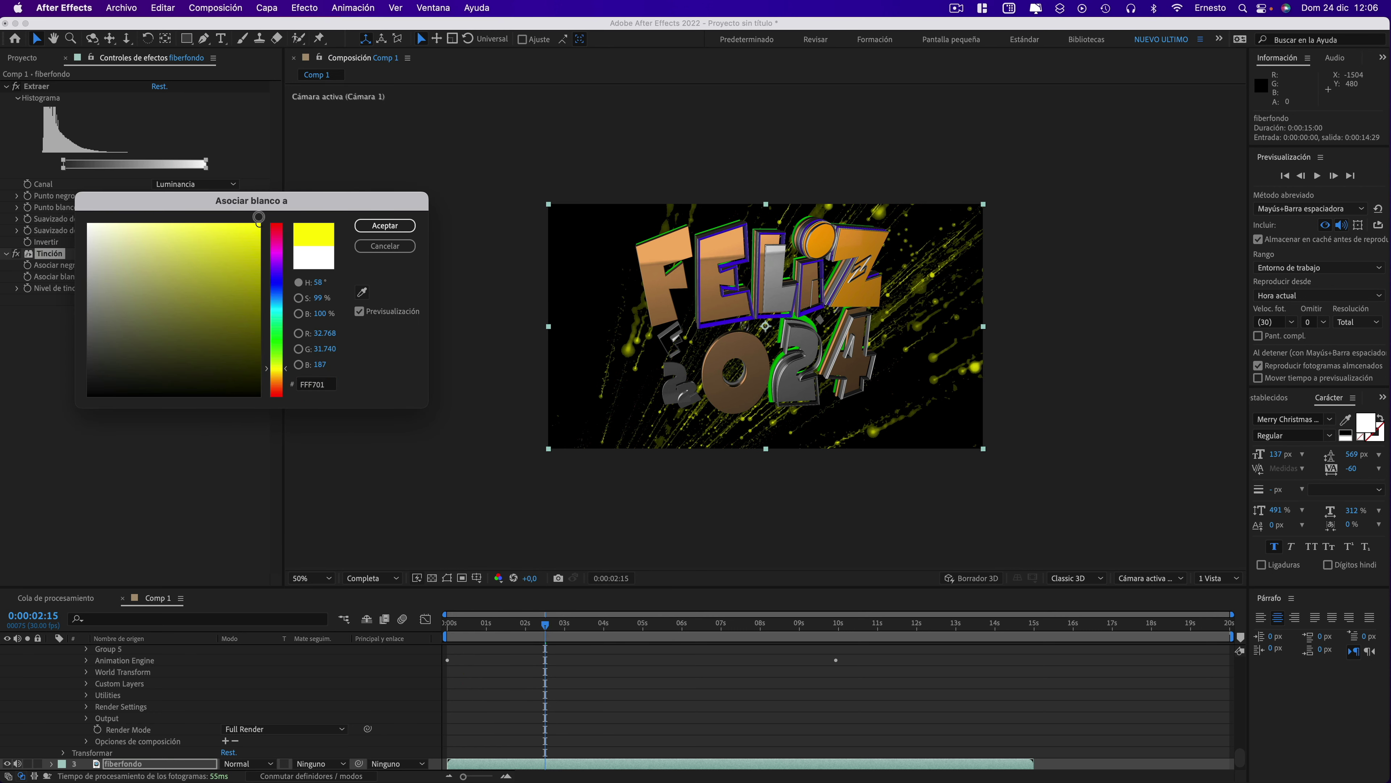
pyautogui.click(276, 379)
pyautogui.moveTo(276, 379); pyautogui.dragTo(276, 376)
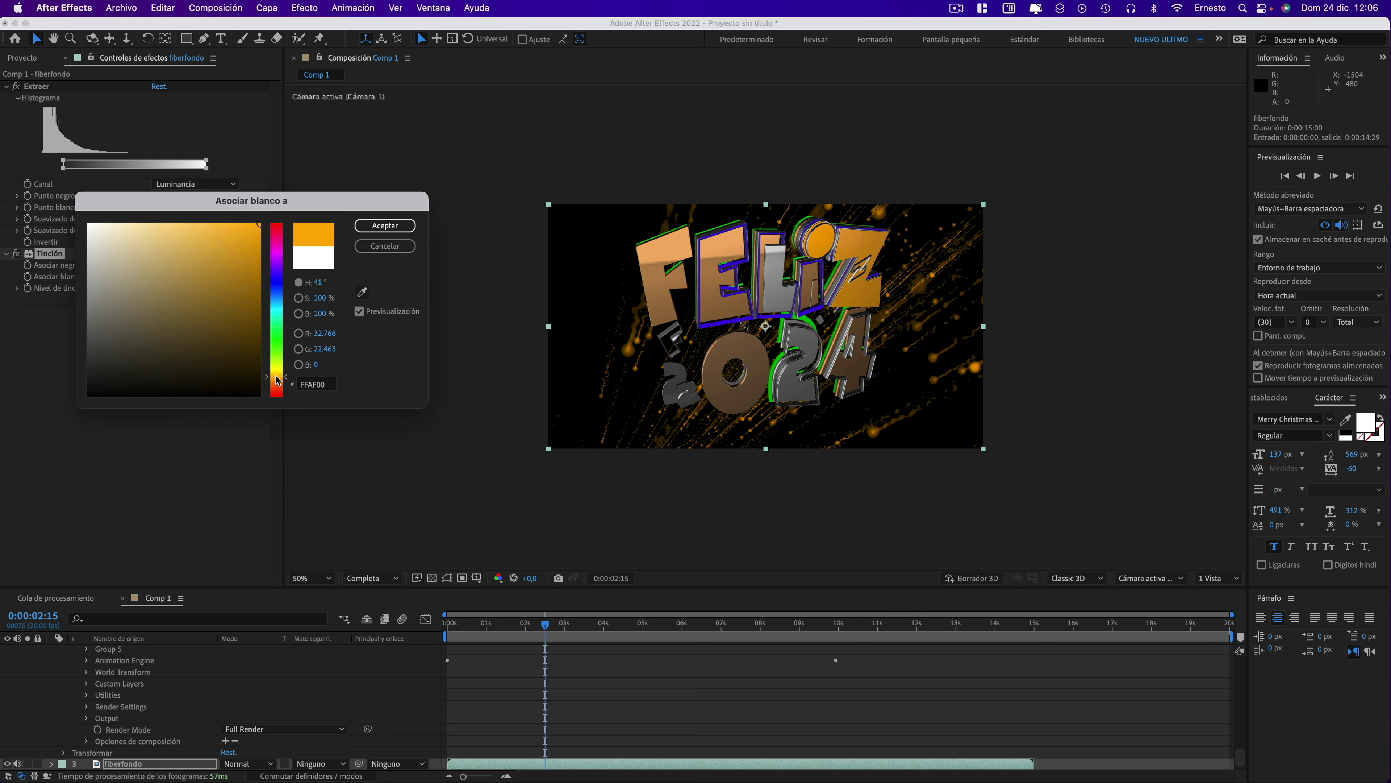
pyautogui.click(383, 227)
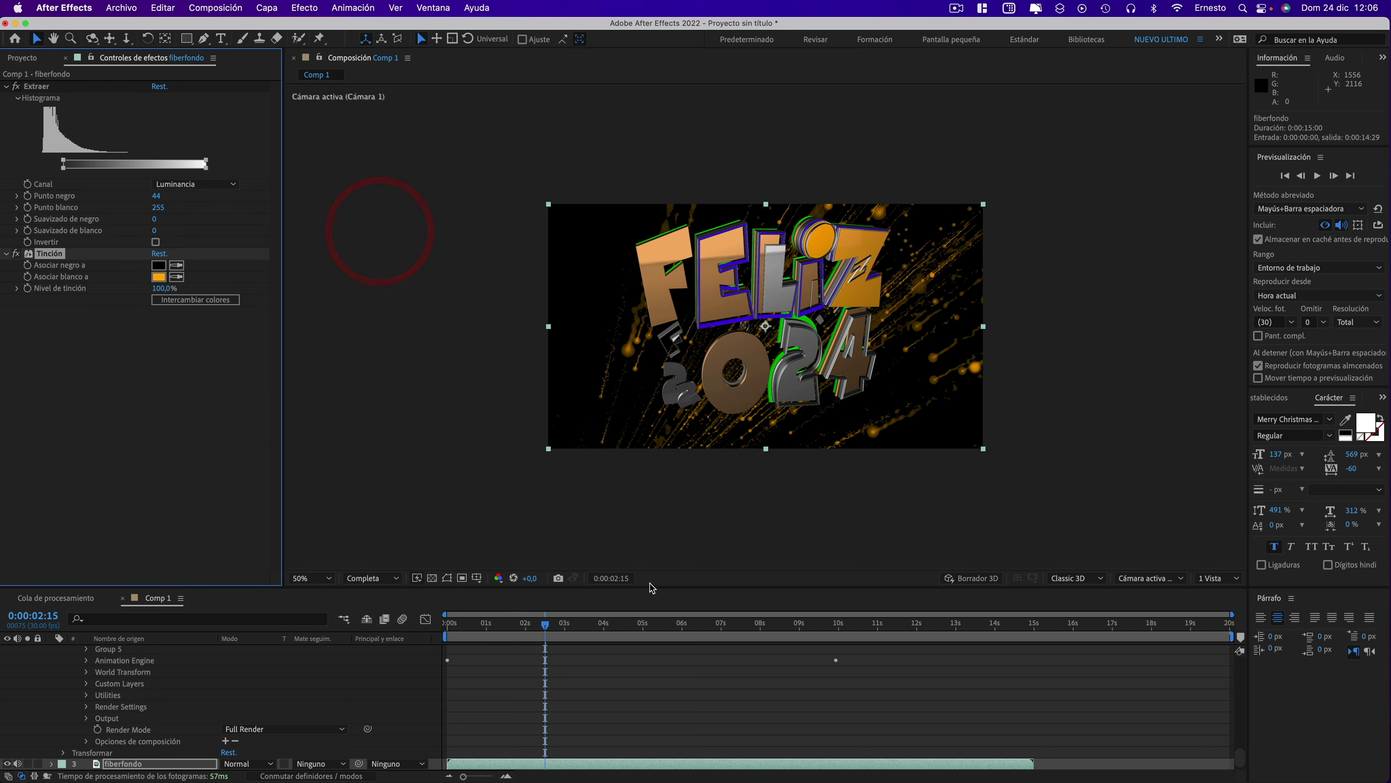
pyautogui.moveTo(536, 629)
pyautogui.mouseDown()
pyautogui.moveTo(828, 646)
pyautogui.moveTo(759, 638)
pyautogui.mouseUp()
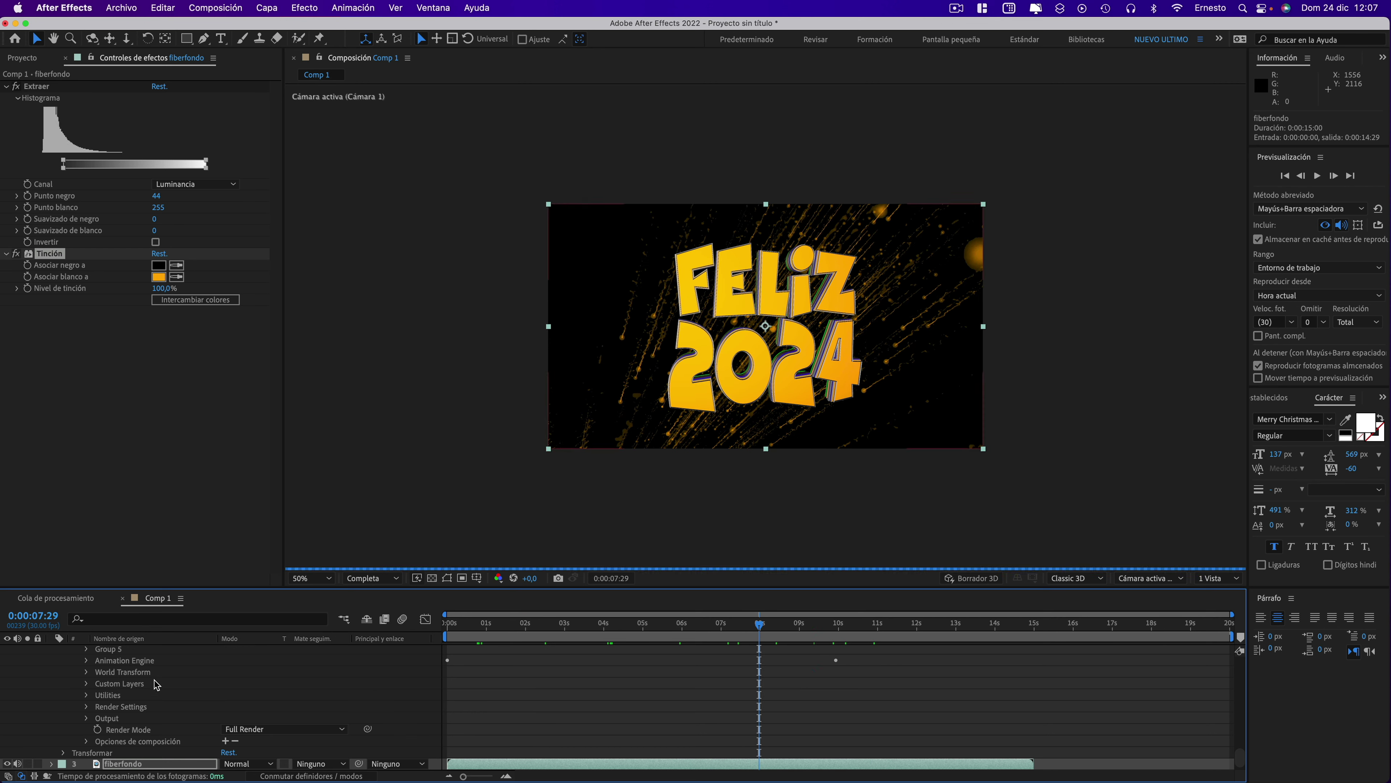
# - Create a fibertexto 2 composition from the fibertexto footage
pyautogui.click(23, 58)
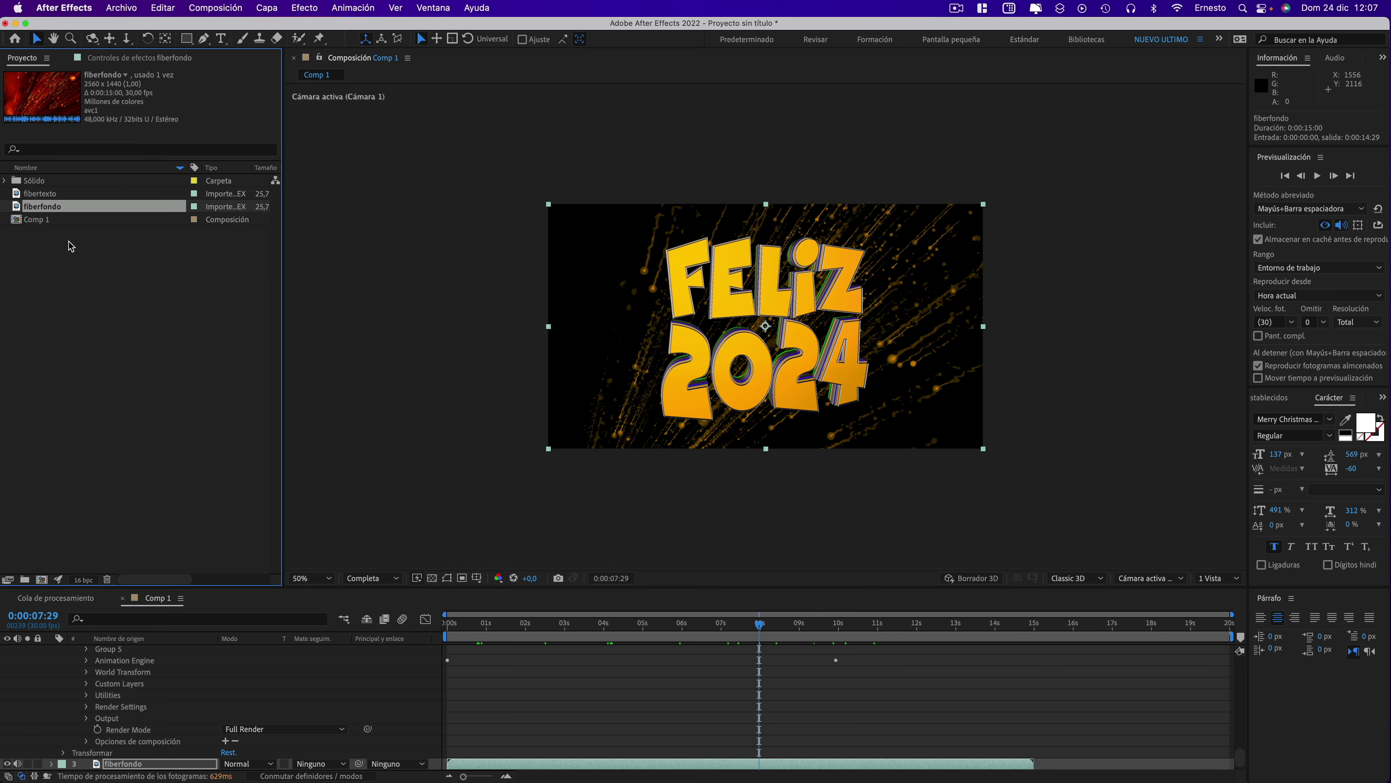
pyautogui.moveTo(39, 197); pyautogui.dragTo(48, 582)
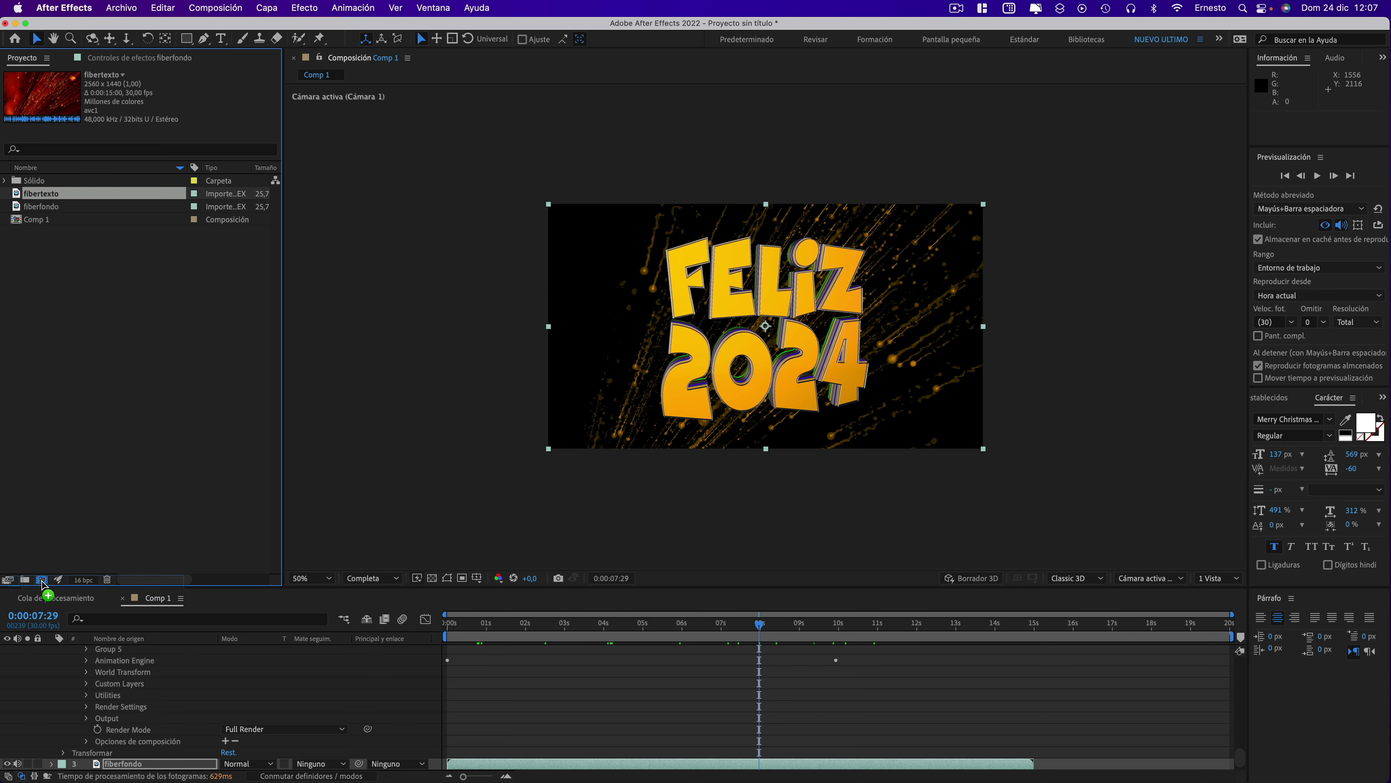
pyautogui.moveTo(43, 583); pyautogui.dragTo(42, 580)
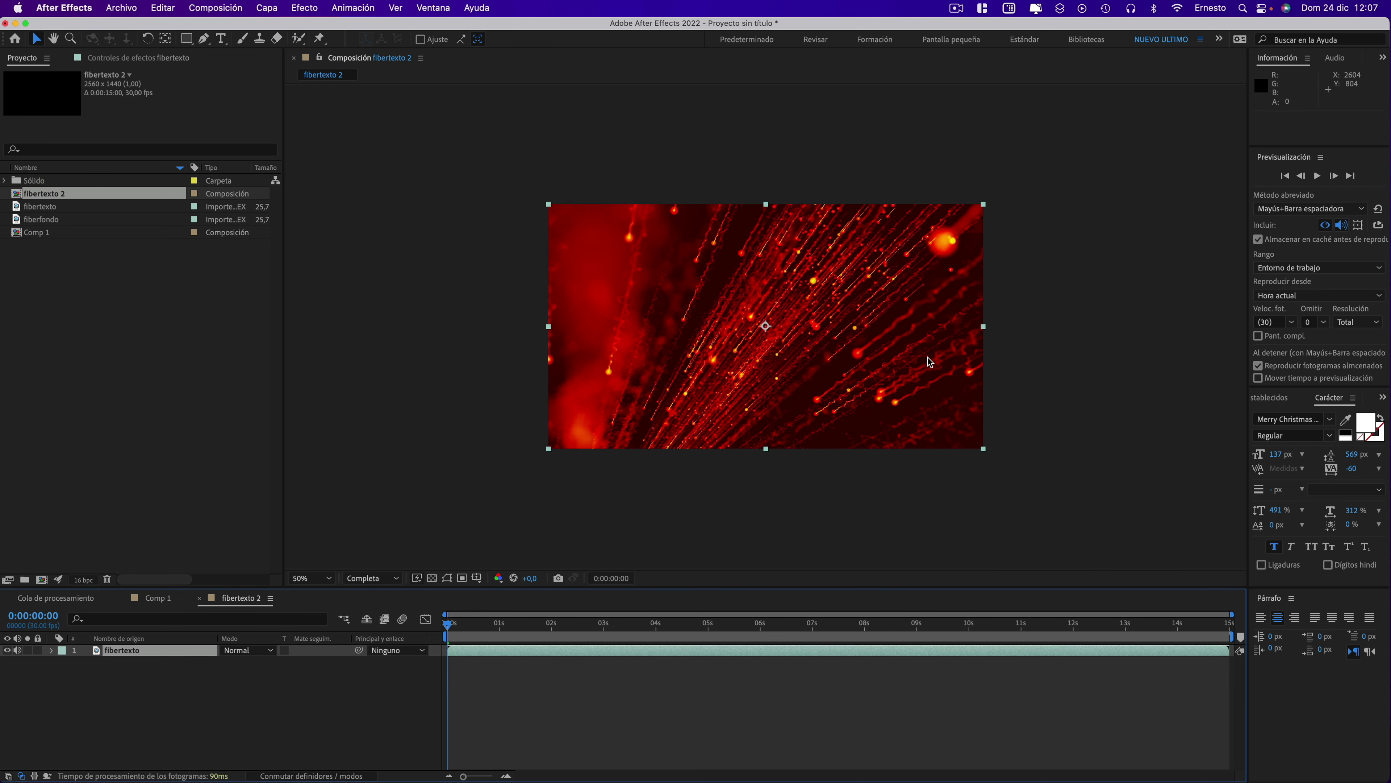
# - Key the fibertexto clip with Extraer at black point 79, then return to Comp 1
pyautogui.click(305, 8)
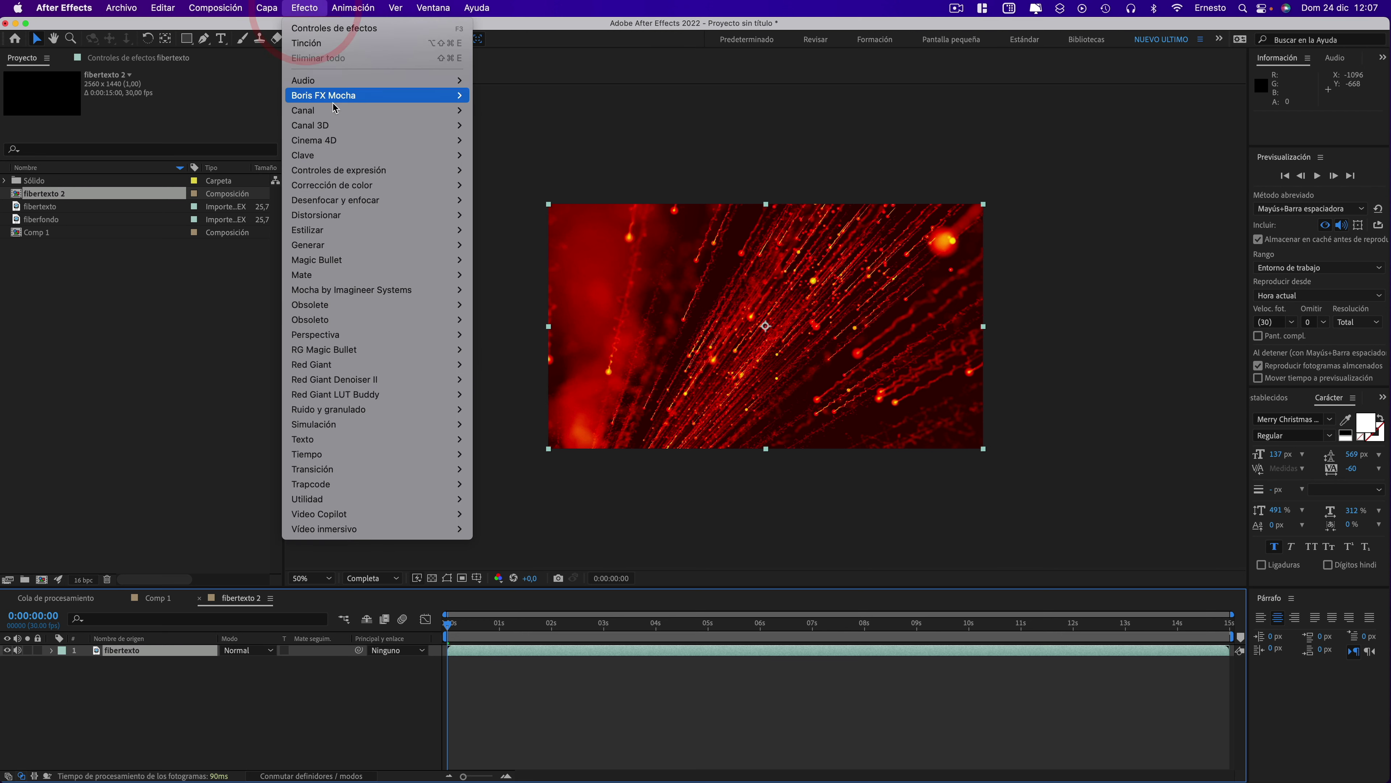
pyautogui.moveTo(462, 155)
pyautogui.click(494, 185)
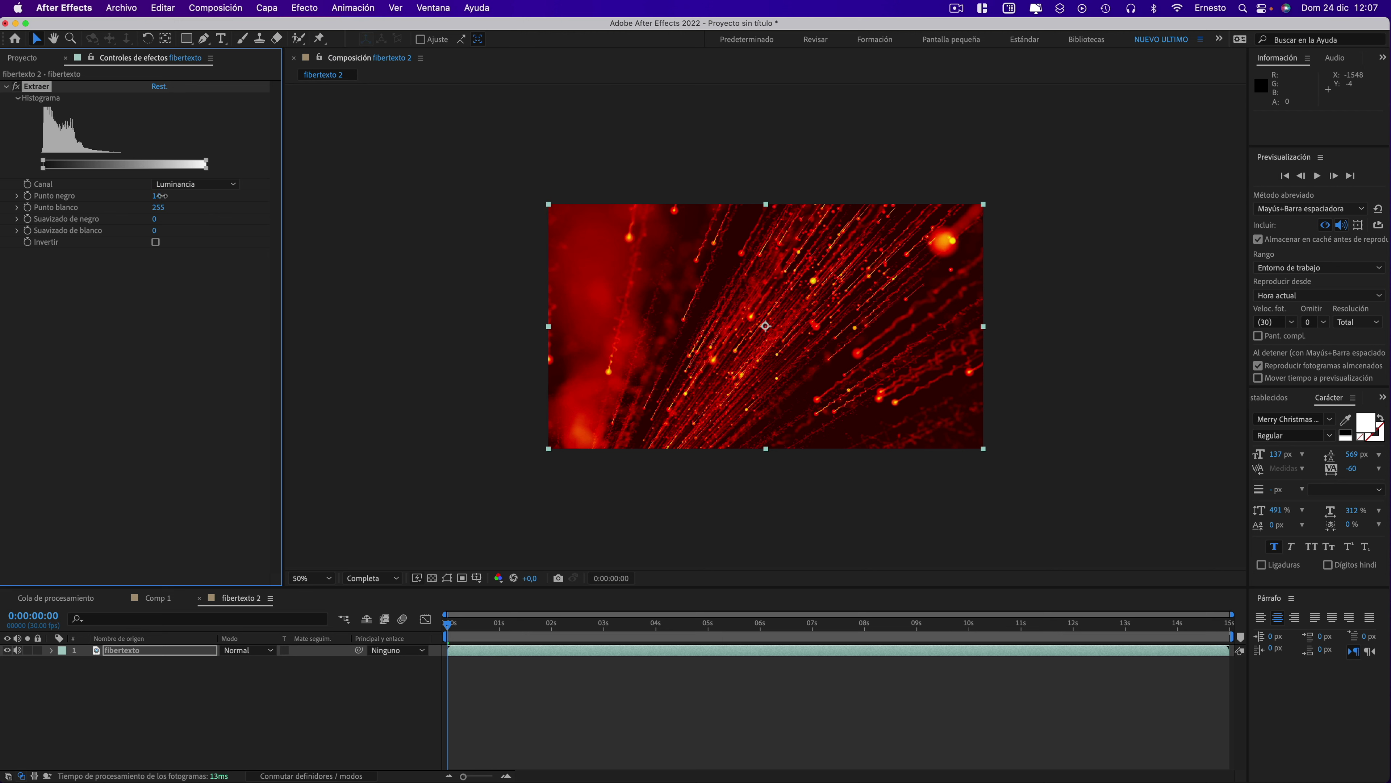
pyautogui.moveTo(160, 196); pyautogui.dragTo(210, 197)
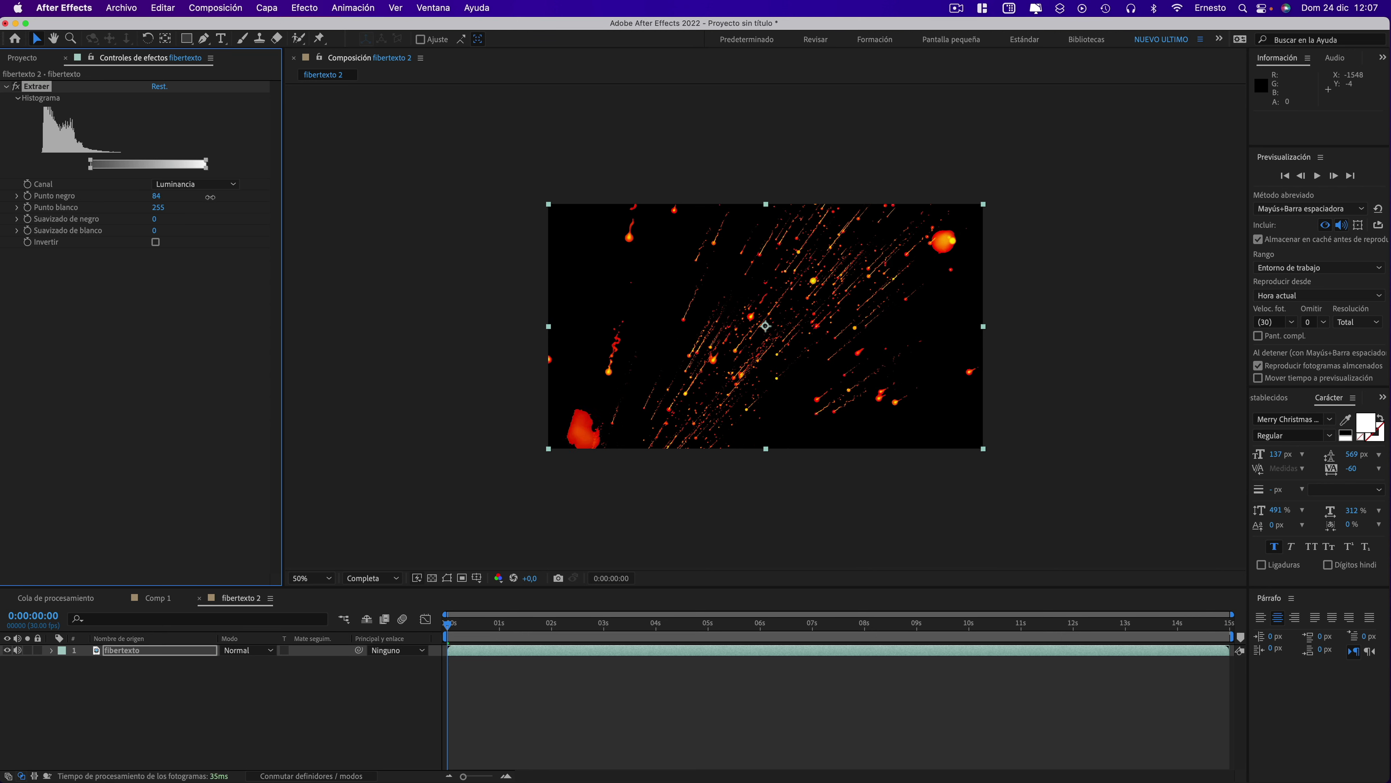
pyautogui.click(151, 697)
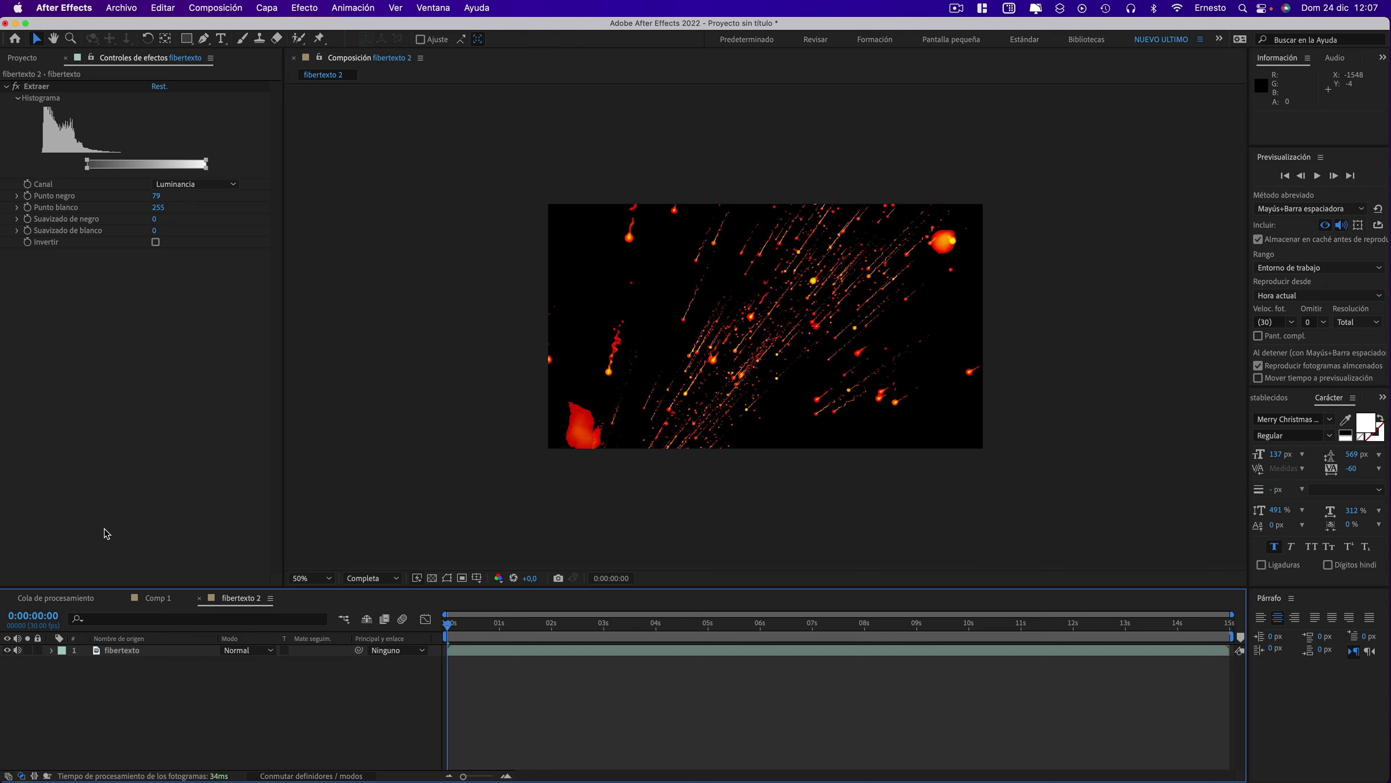
pyautogui.click(154, 599)
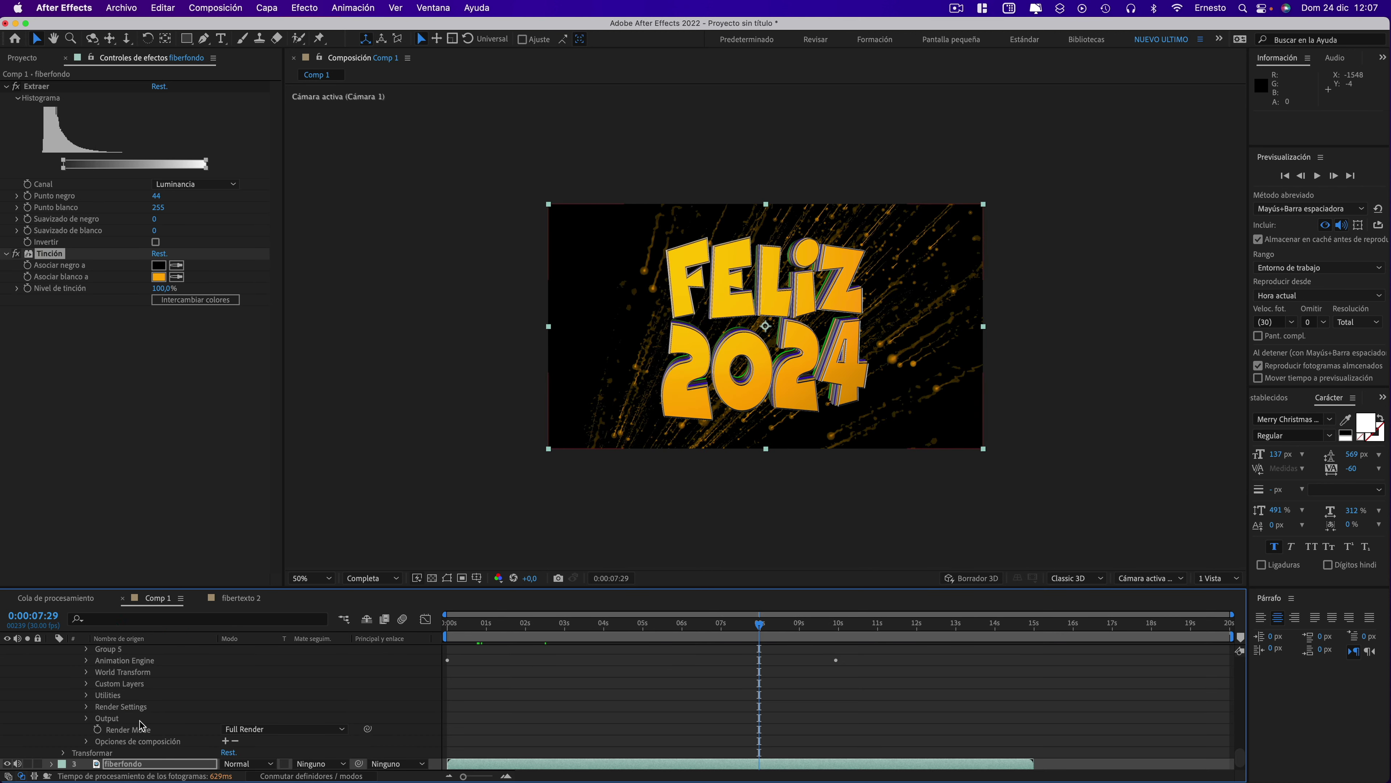
# - Collapse the Cámara 1 and E3D property lists in the Comp 1 timeline
pyautogui.scroll(-1, 141, 724)
pyautogui.scroll(10, 94, 660)
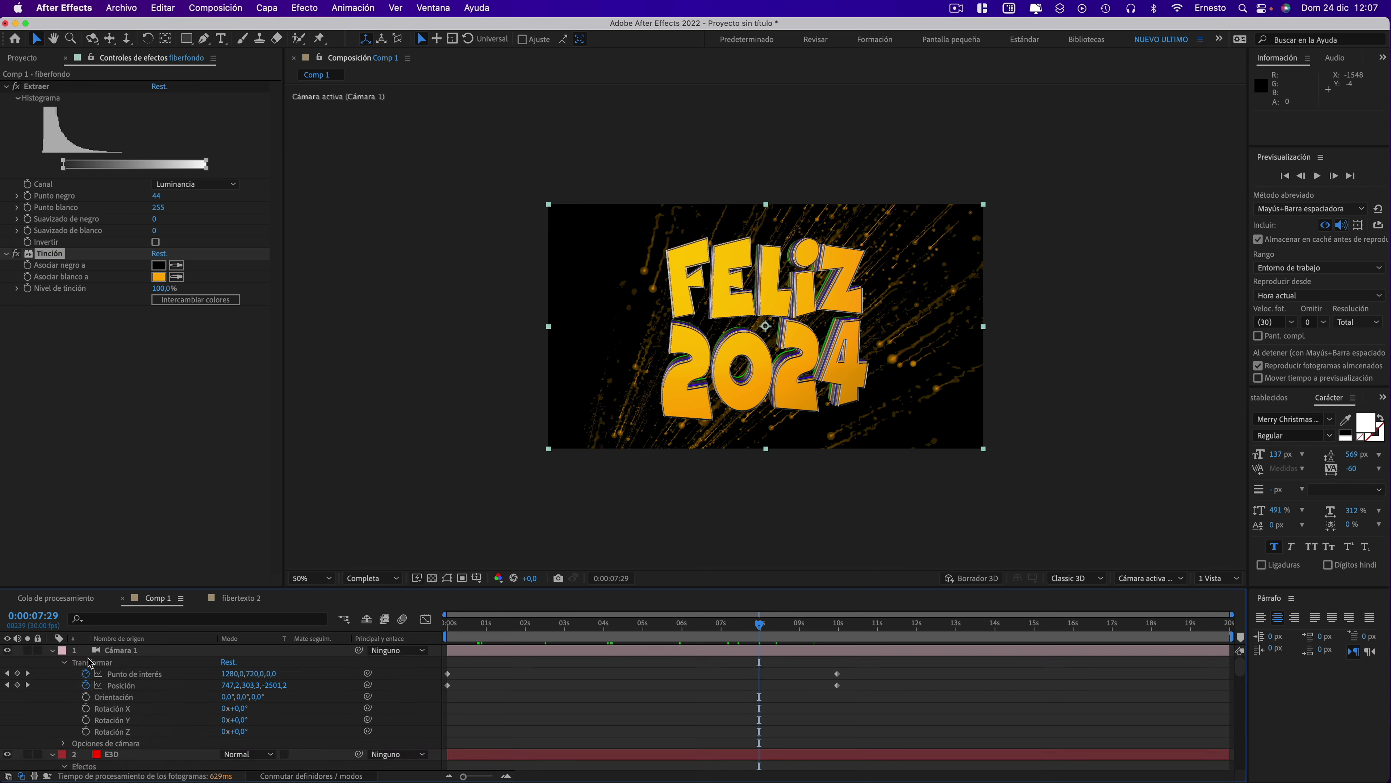
pyautogui.click(52, 650)
pyautogui.click(52, 662)
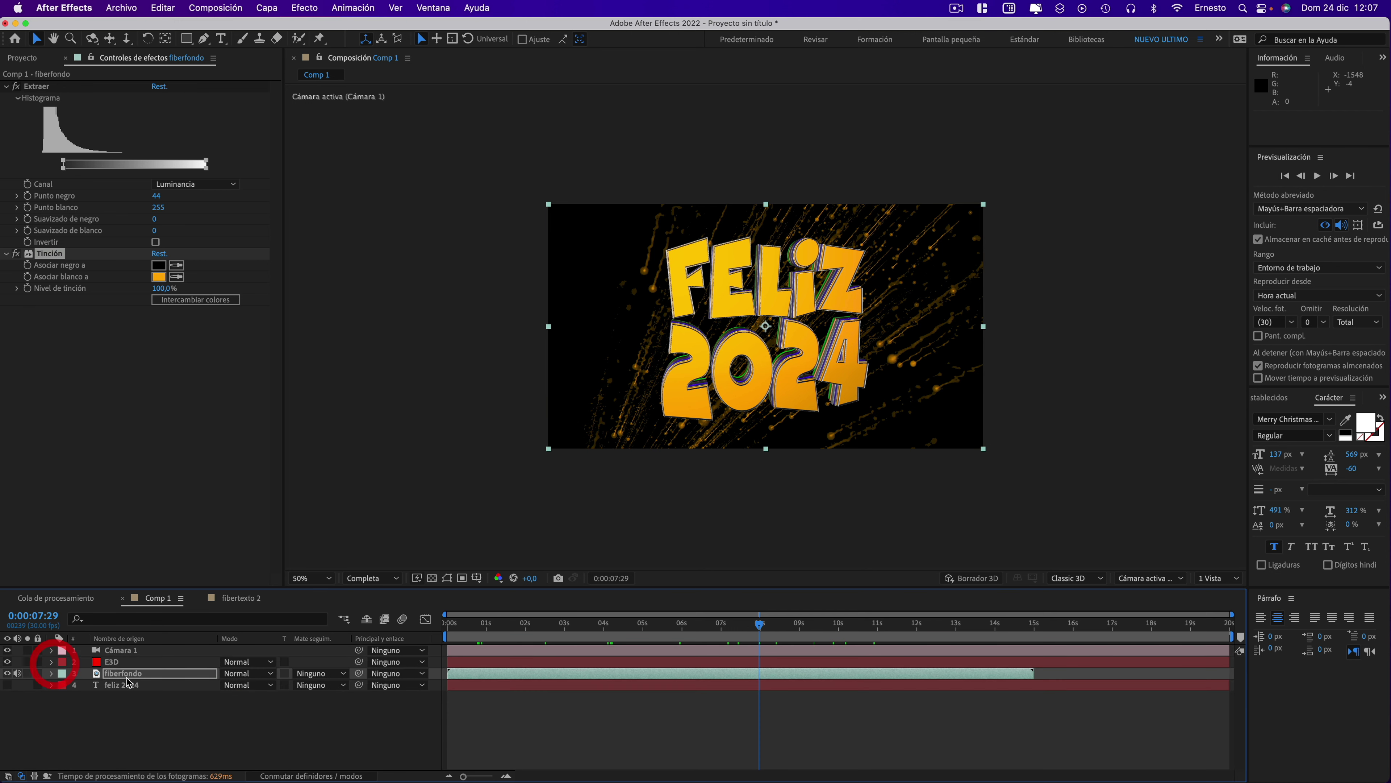
# - Add fibertexto 2 to Comp 1 as a hidden layer, then show E3D's effect controls
pyautogui.click(24, 58)
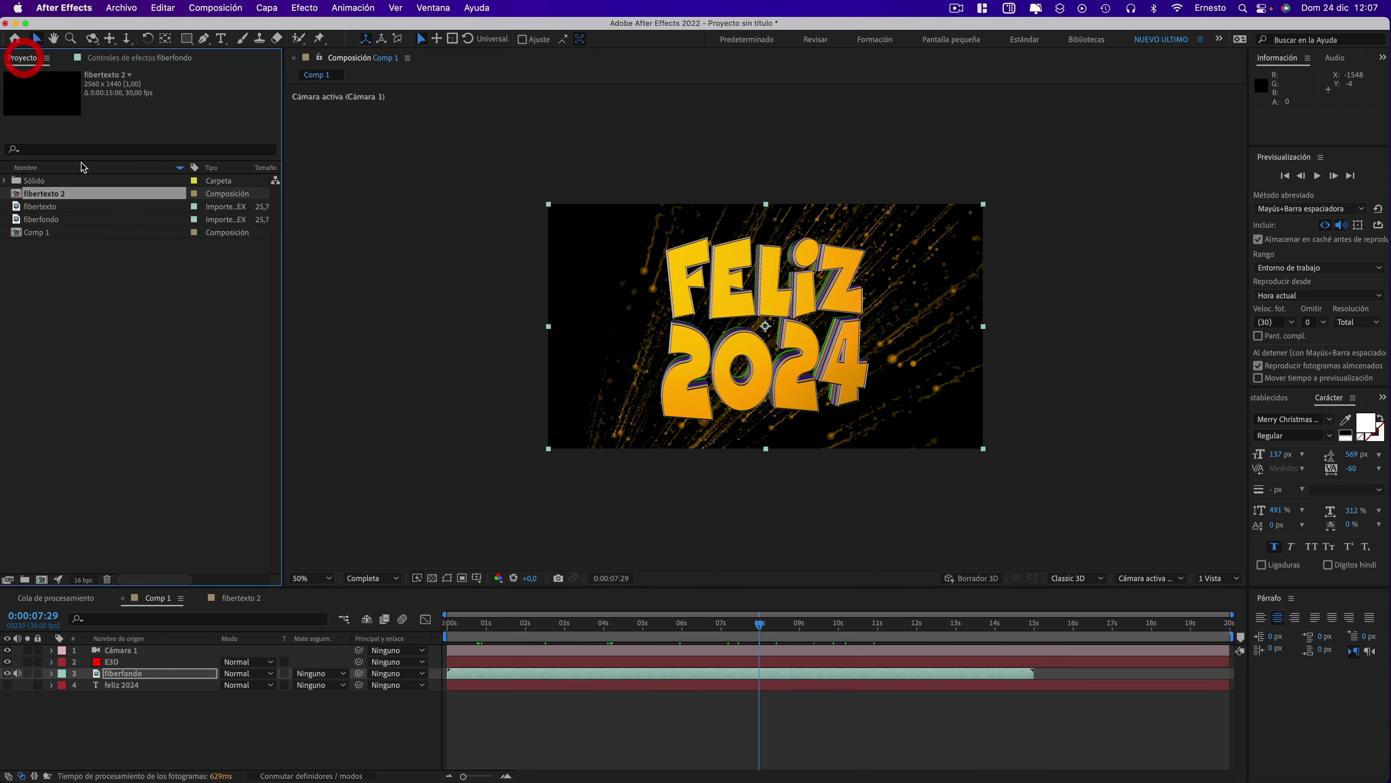
pyautogui.click(43, 207)
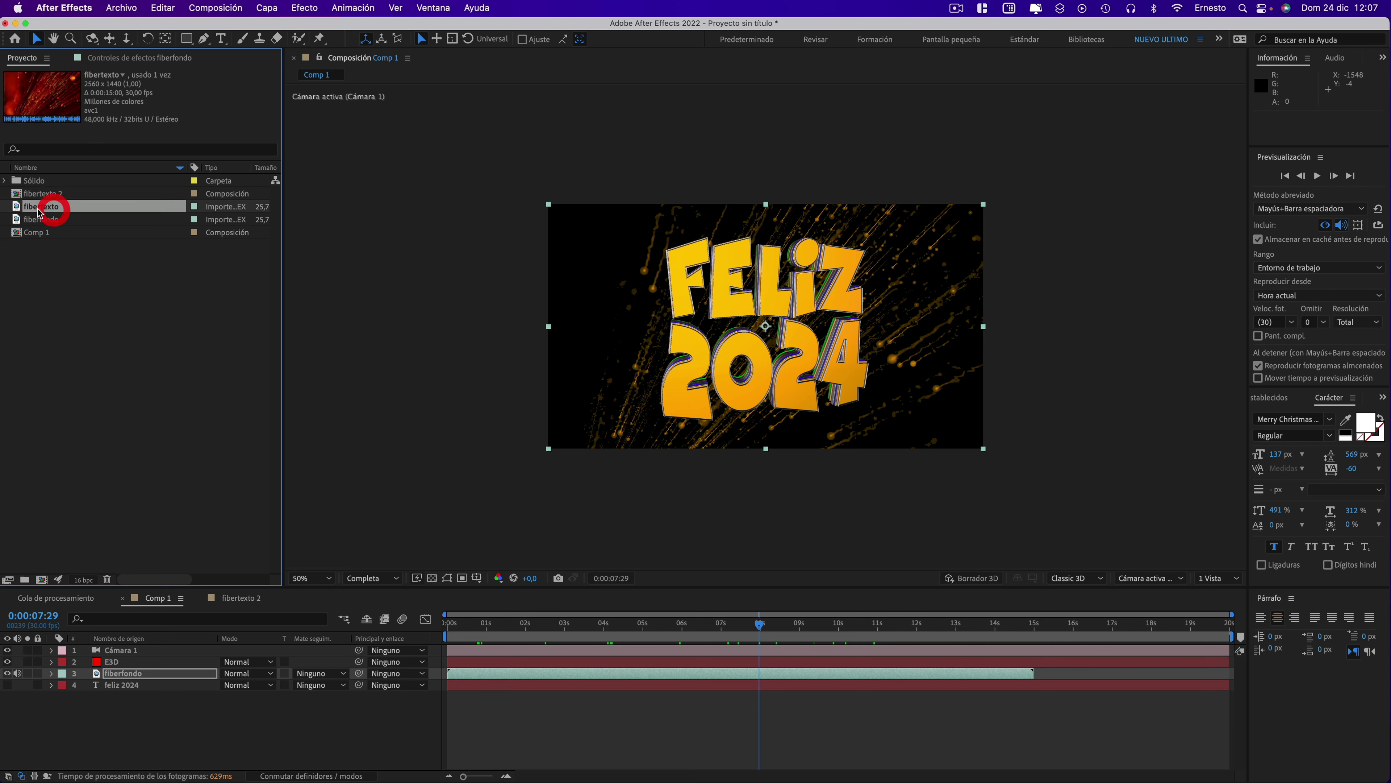
pyautogui.click(52, 198)
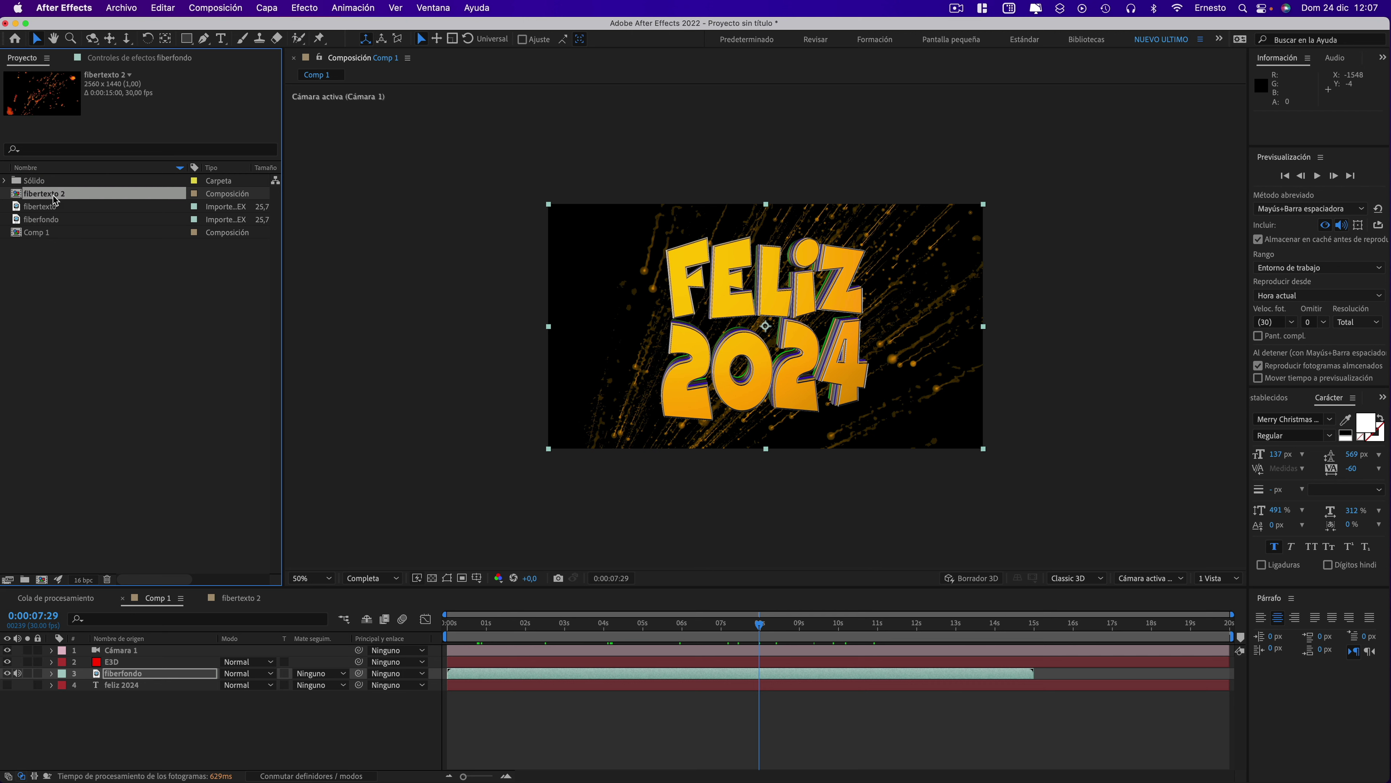
pyautogui.moveTo(47, 198); pyautogui.dragTo(132, 707)
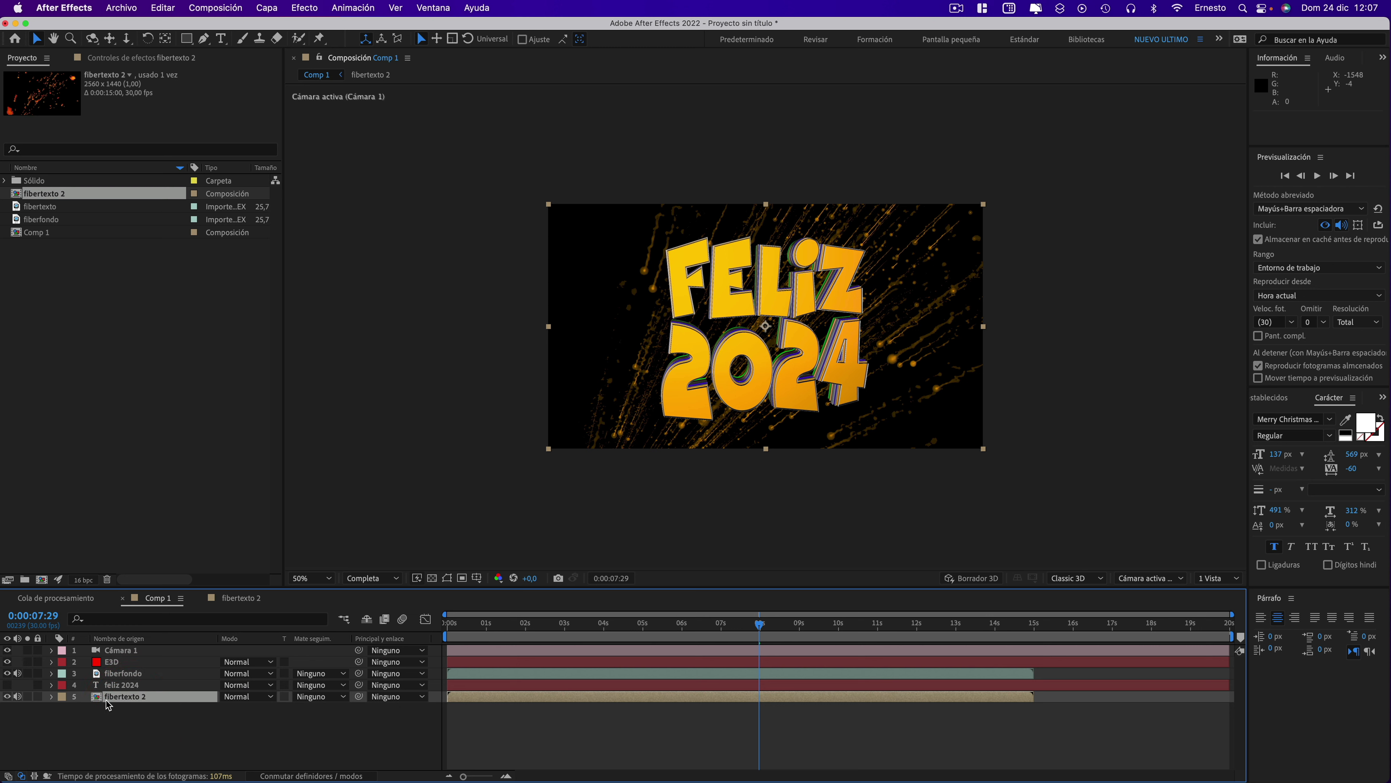
pyautogui.click(8, 696)
pyautogui.click(113, 661)
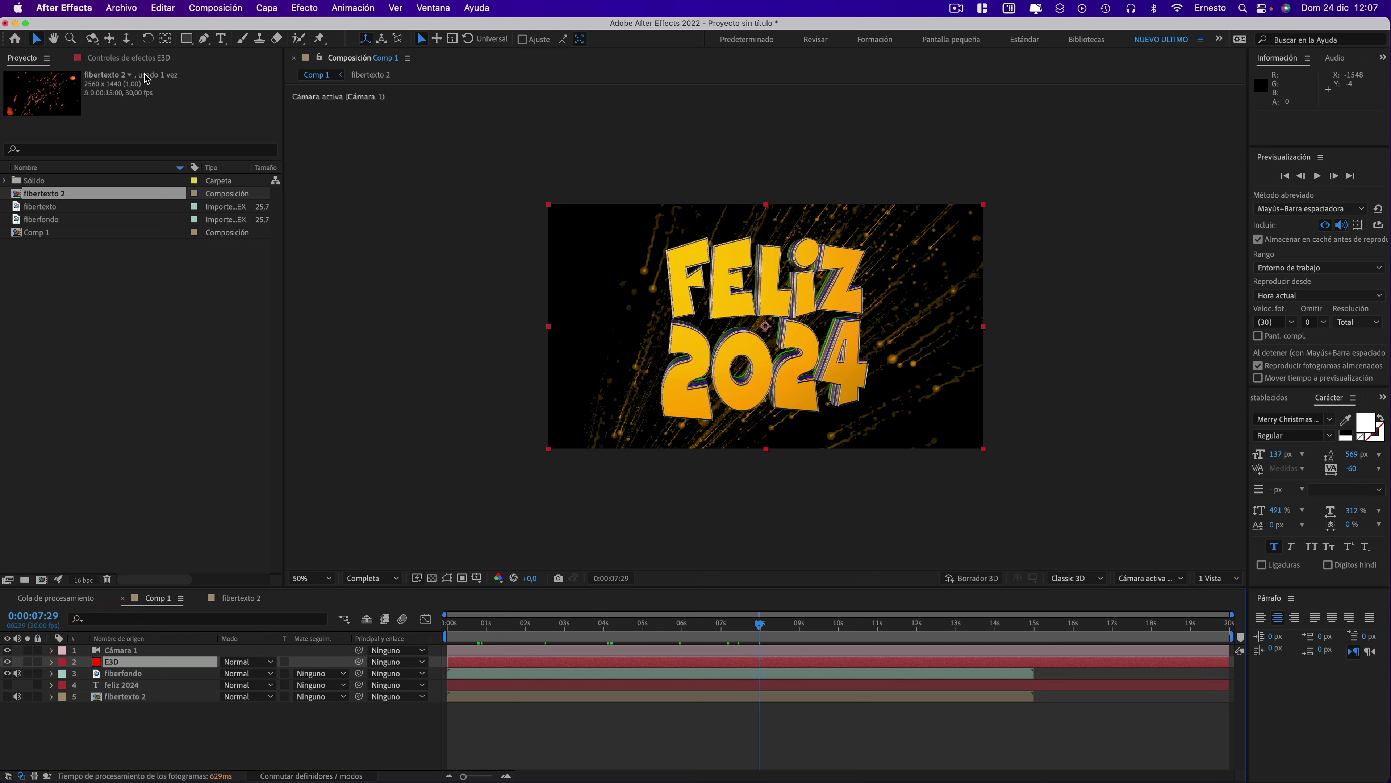
pyautogui.click(129, 57)
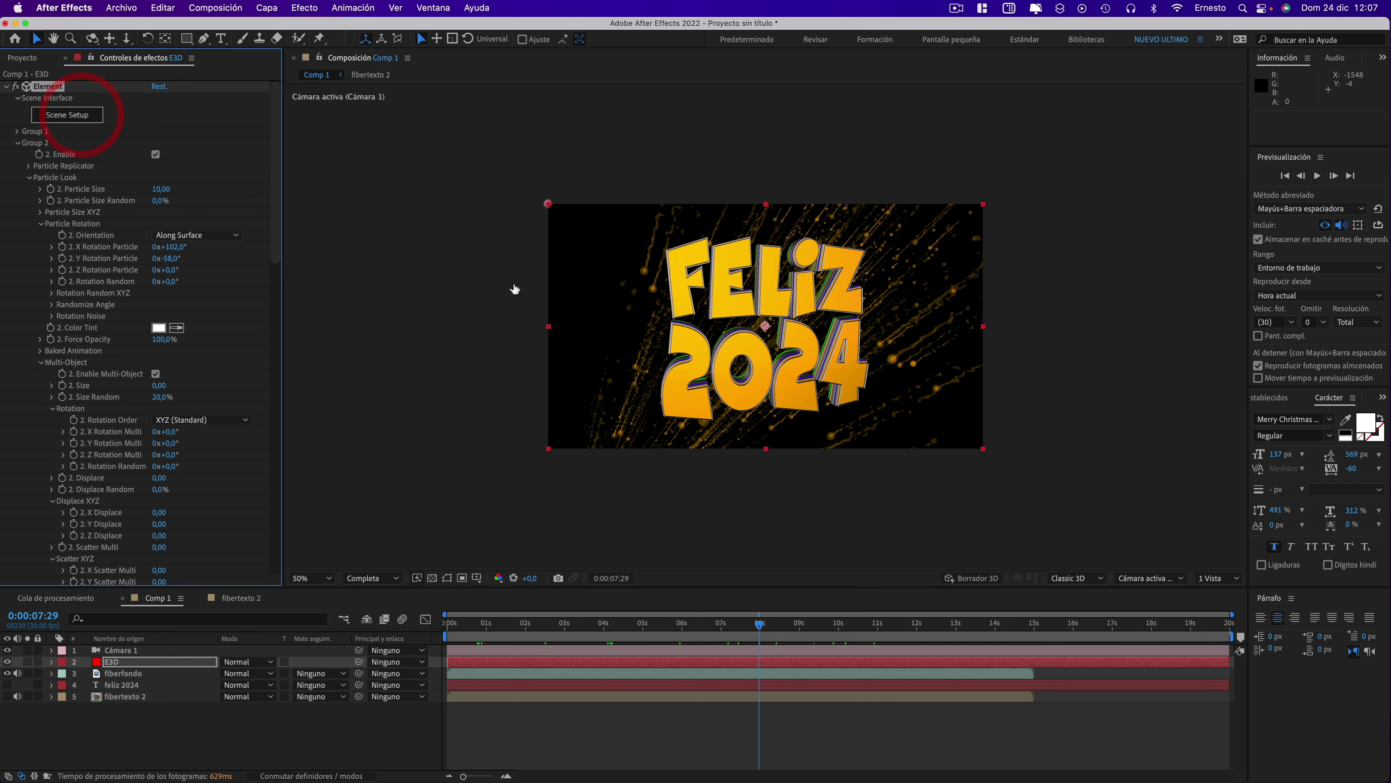
pyautogui.scroll(3, 792, 198)
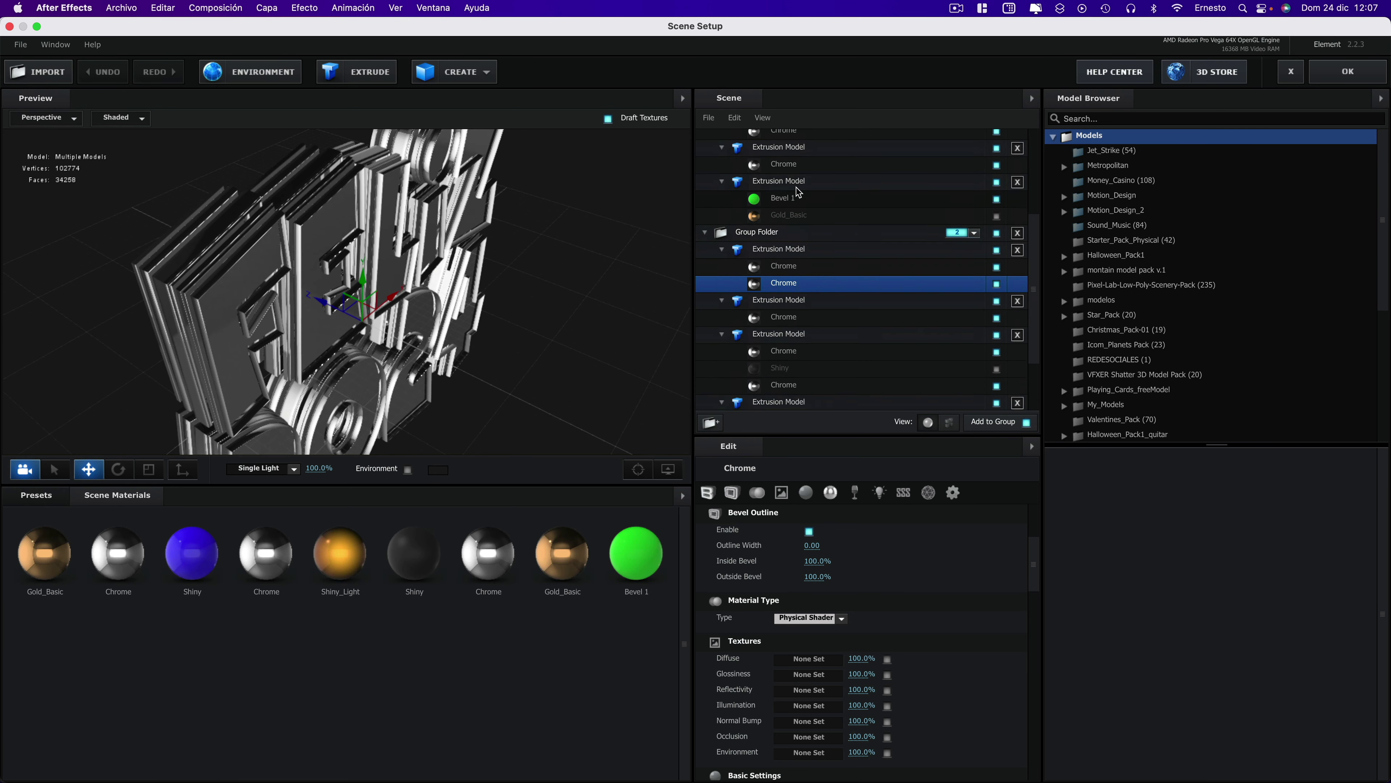
pyautogui.scroll(2, 800, 192)
pyautogui.click(790, 183)
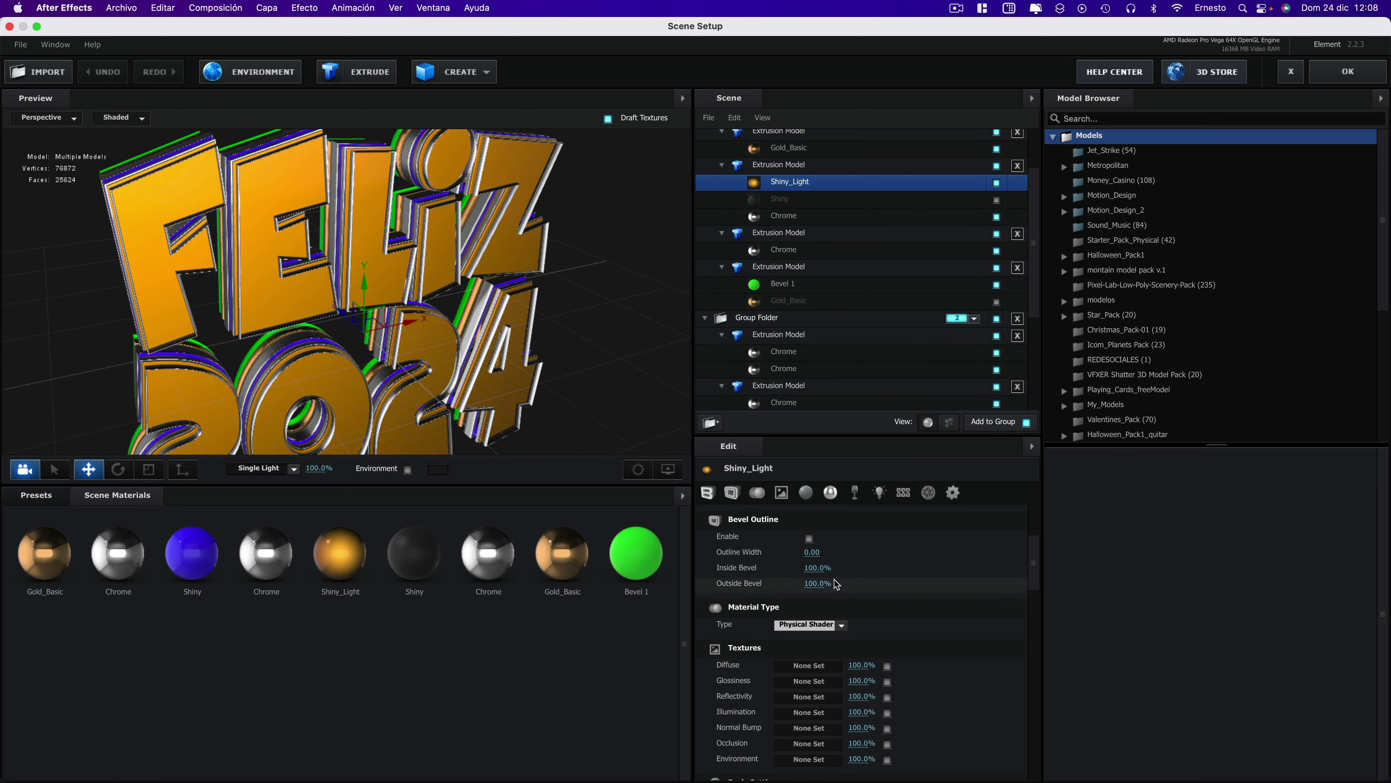
pyautogui.scroll(2, 830, 570)
pyautogui.scroll(-2, 828, 631)
pyautogui.scroll(-2, 822, 661)
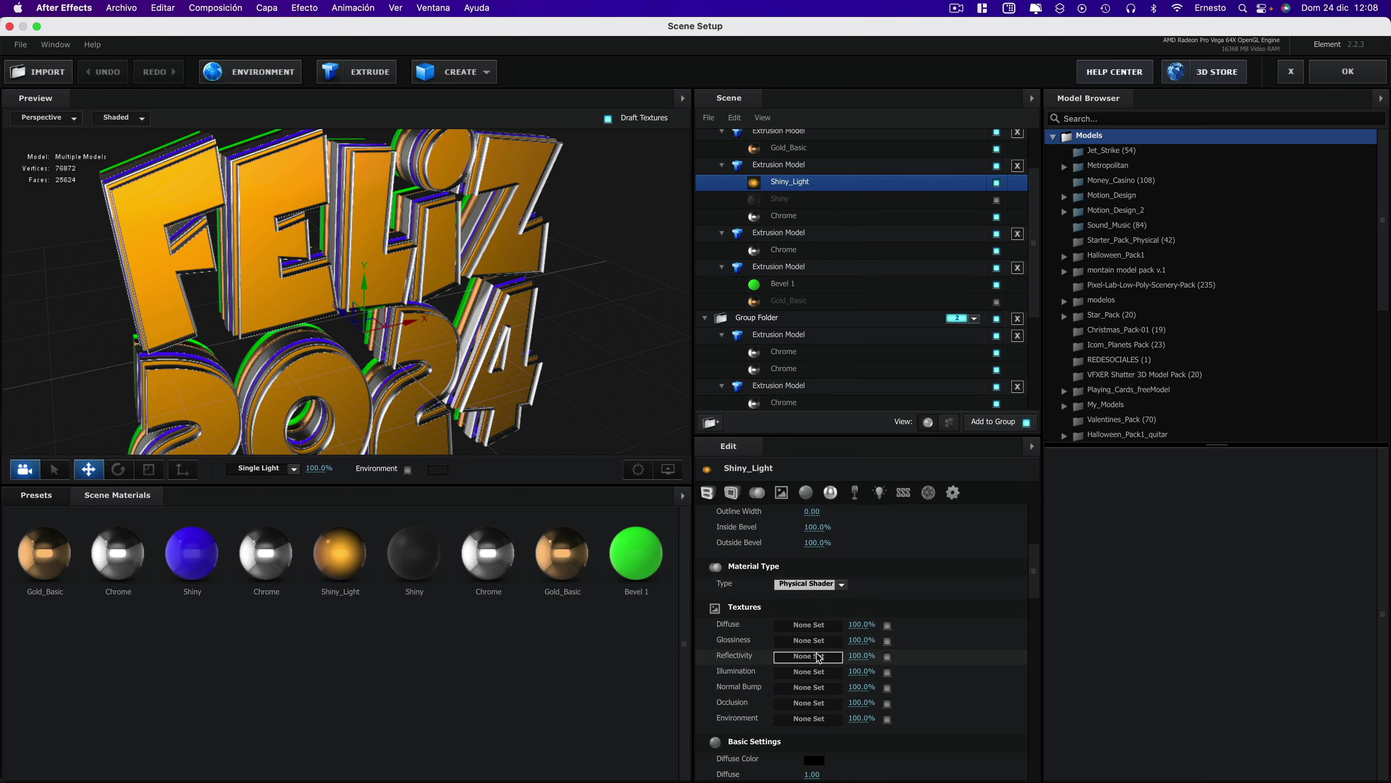
pyautogui.click(814, 659)
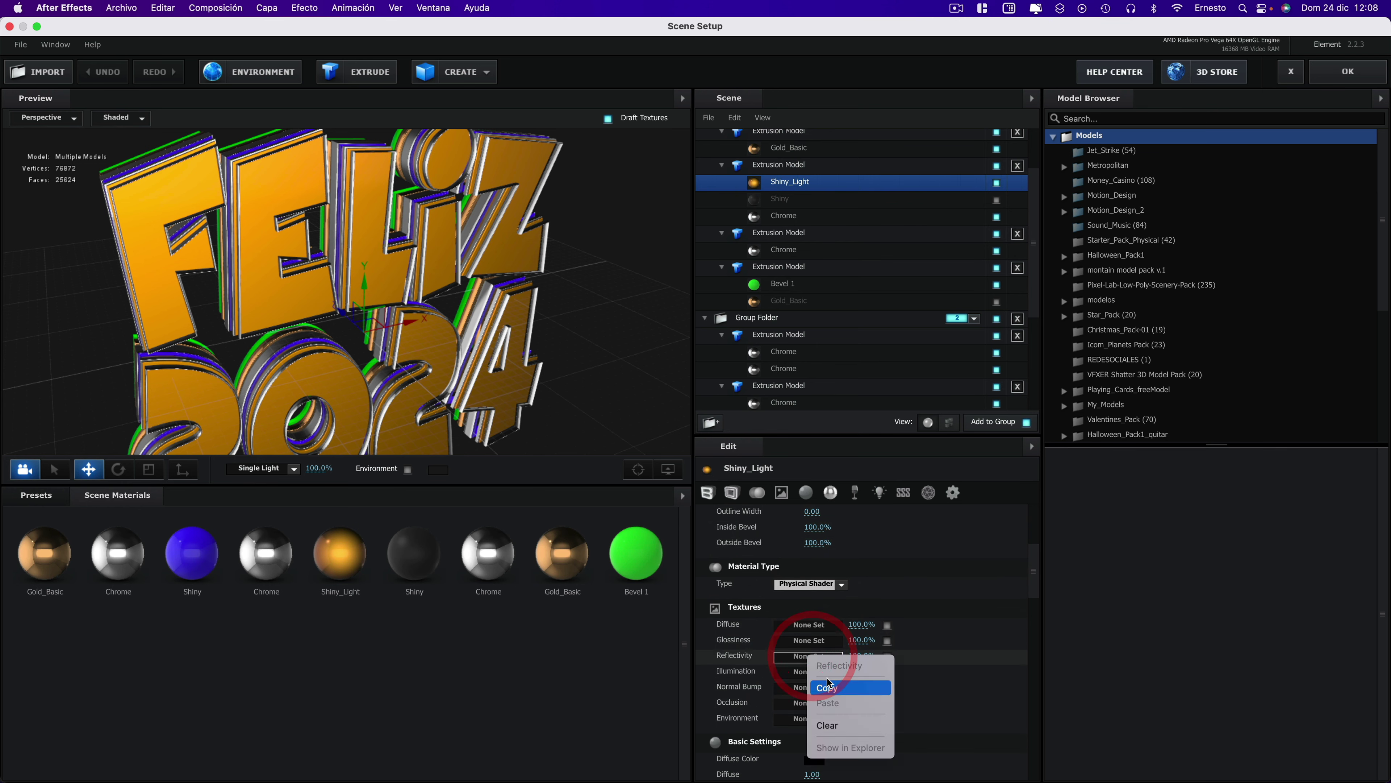
pyautogui.click(806, 661)
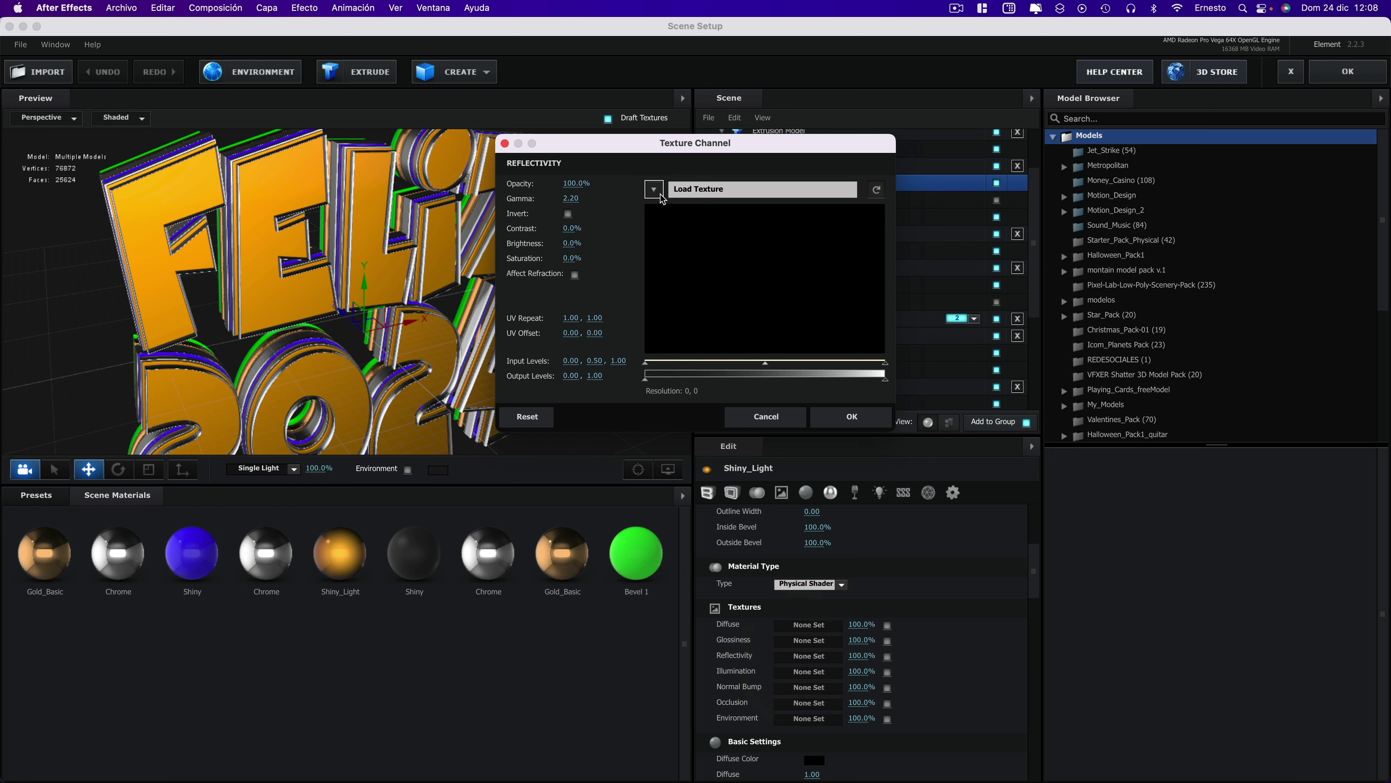
pyautogui.click(659, 190)
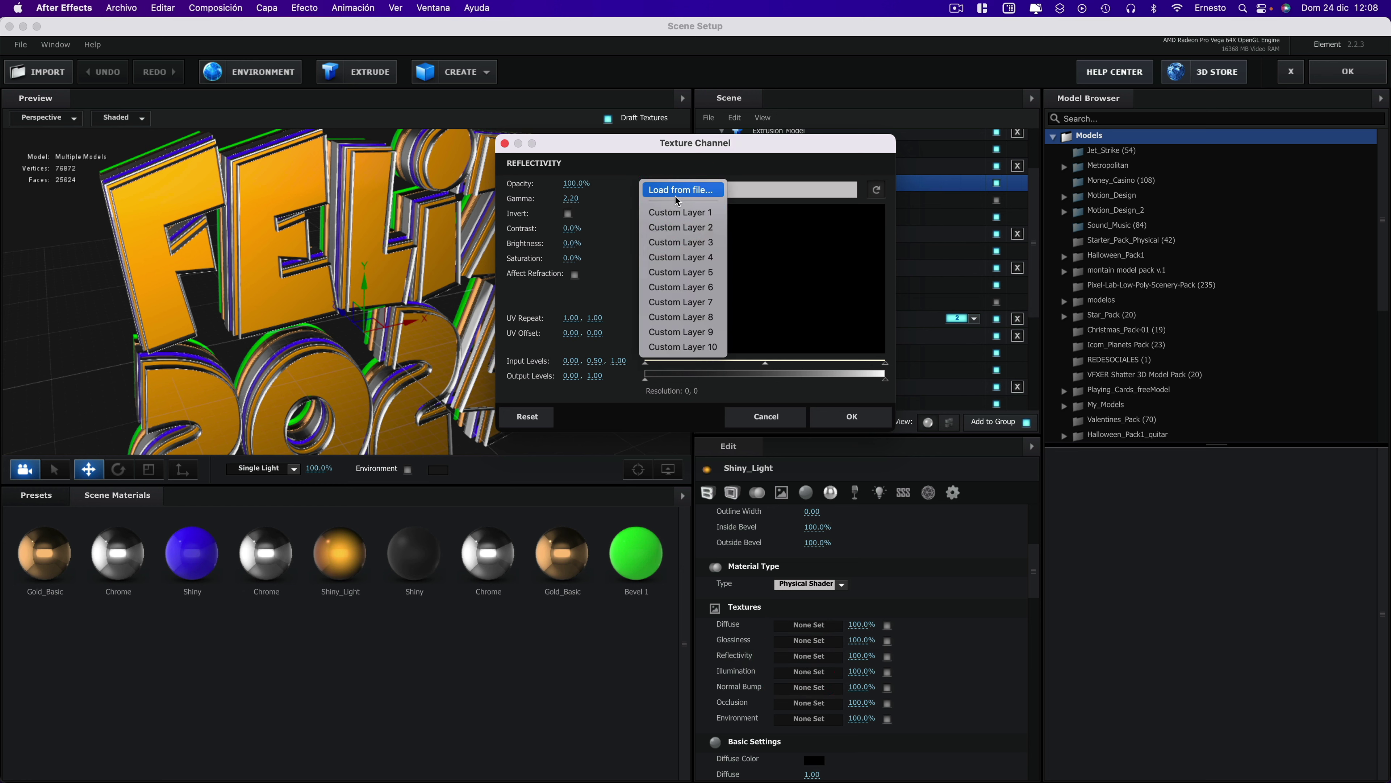
pyautogui.click(775, 419)
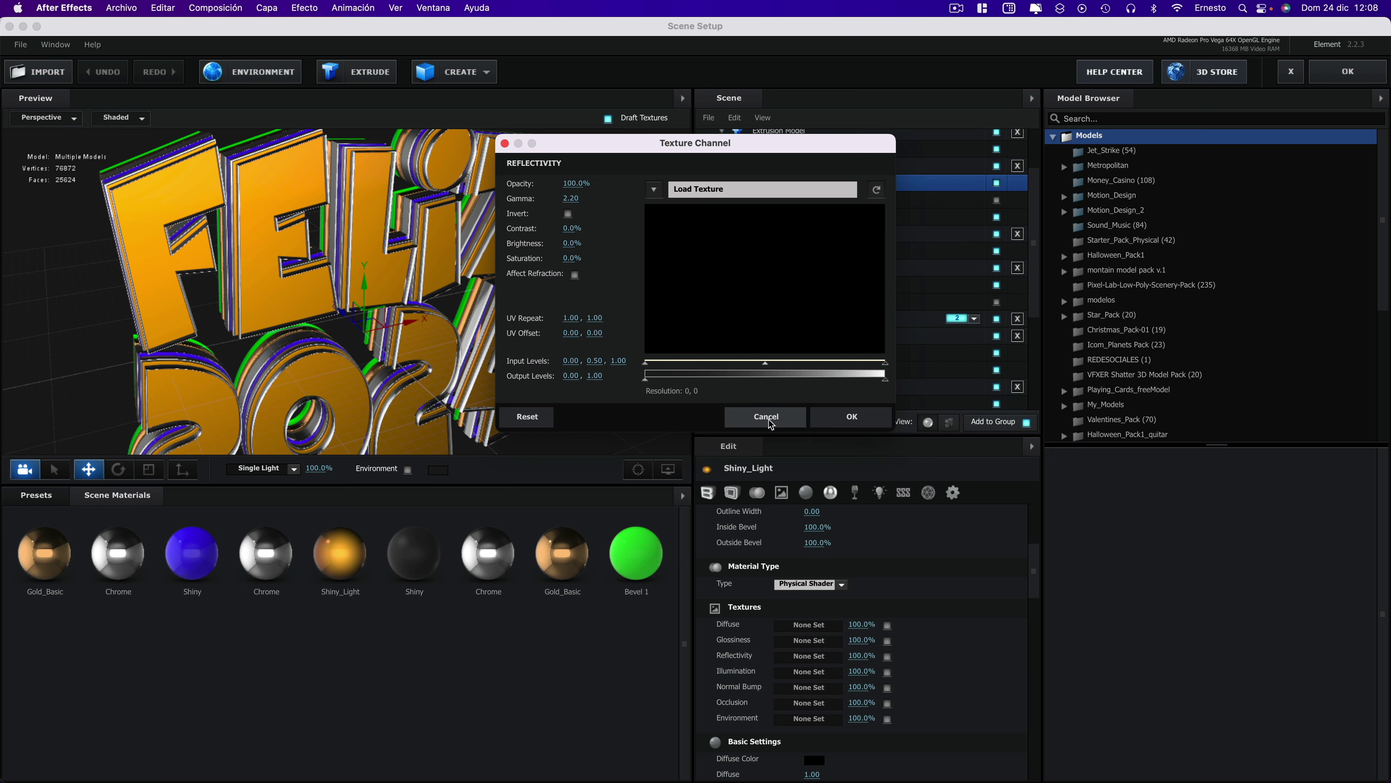
pyautogui.click(767, 420)
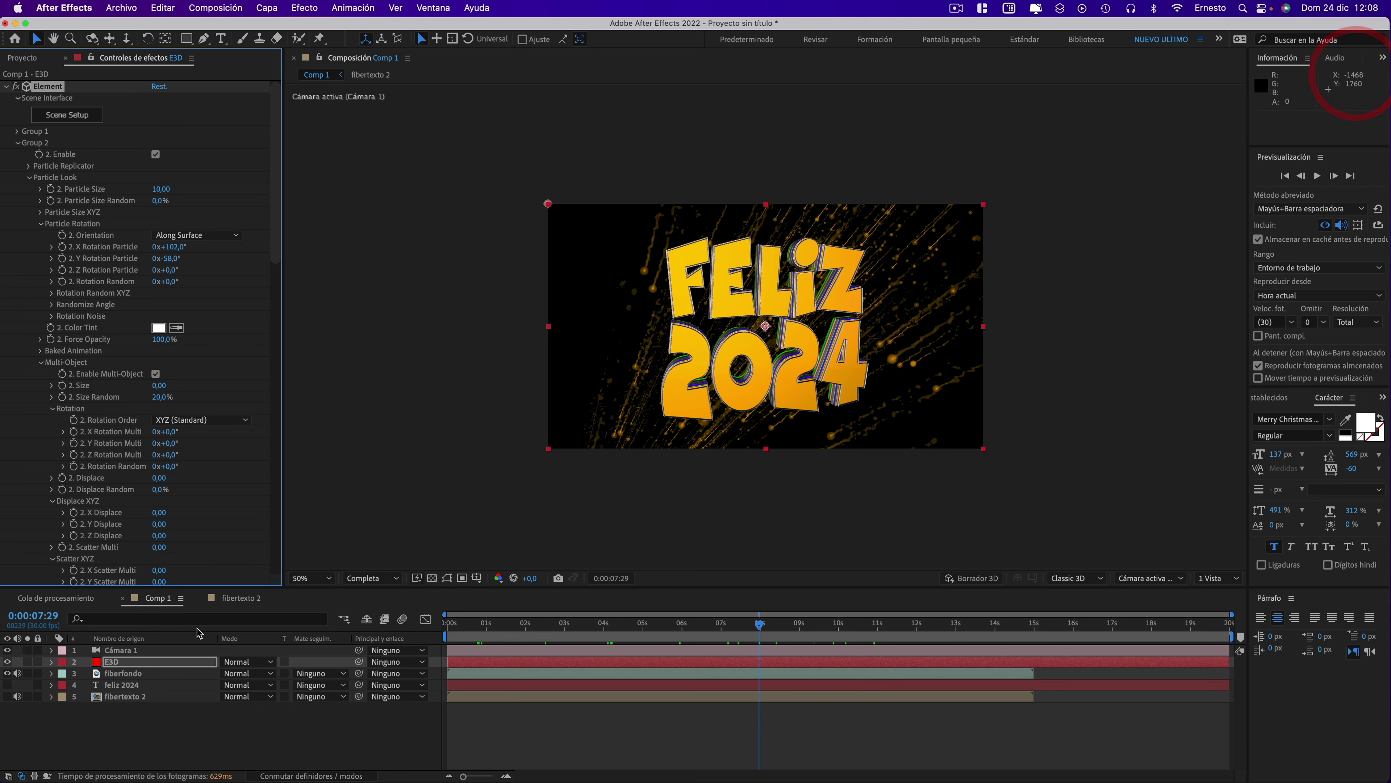
# - In the Element effect's Custom Texture Maps, set Layer 1 to 5. fibertexto 2
pyautogui.moveTo(275, 219); pyautogui.dragTo(277, 554)
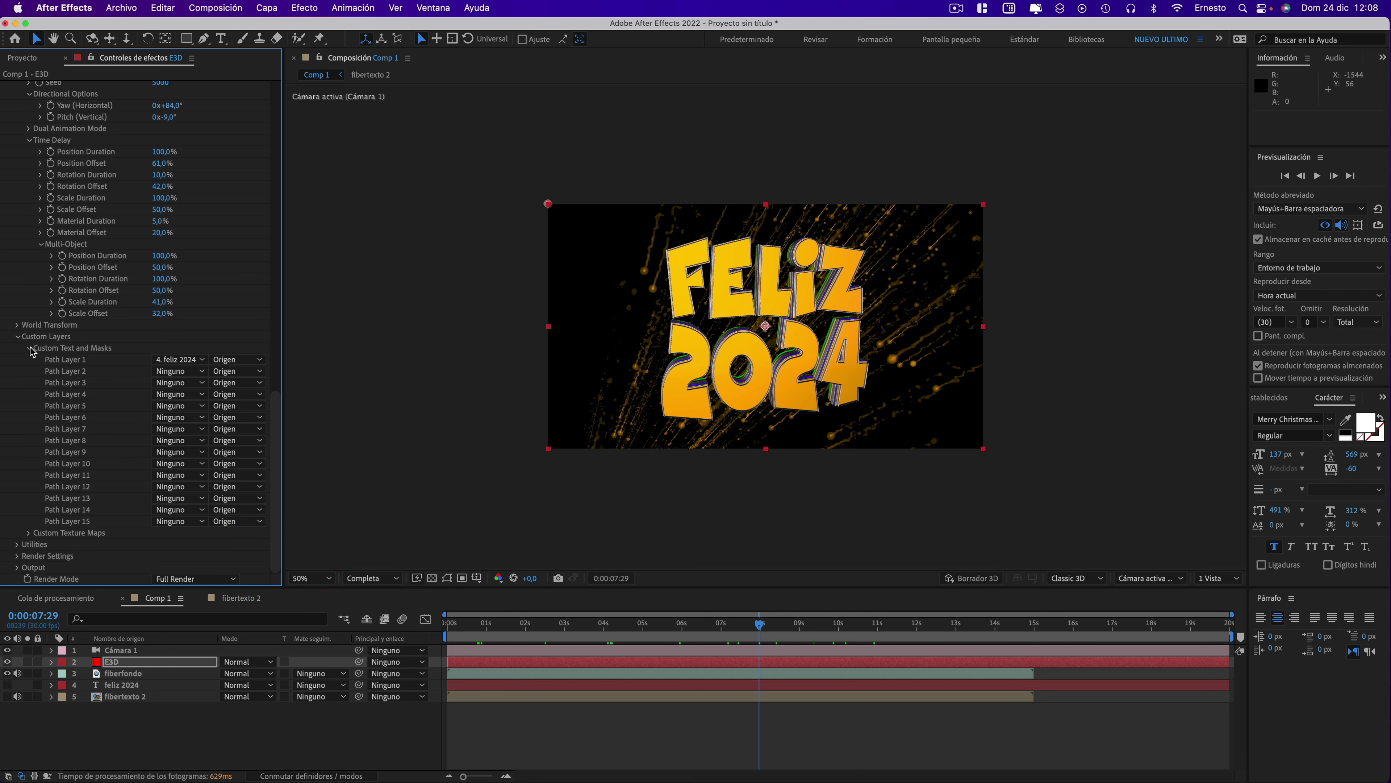
pyautogui.click(29, 532)
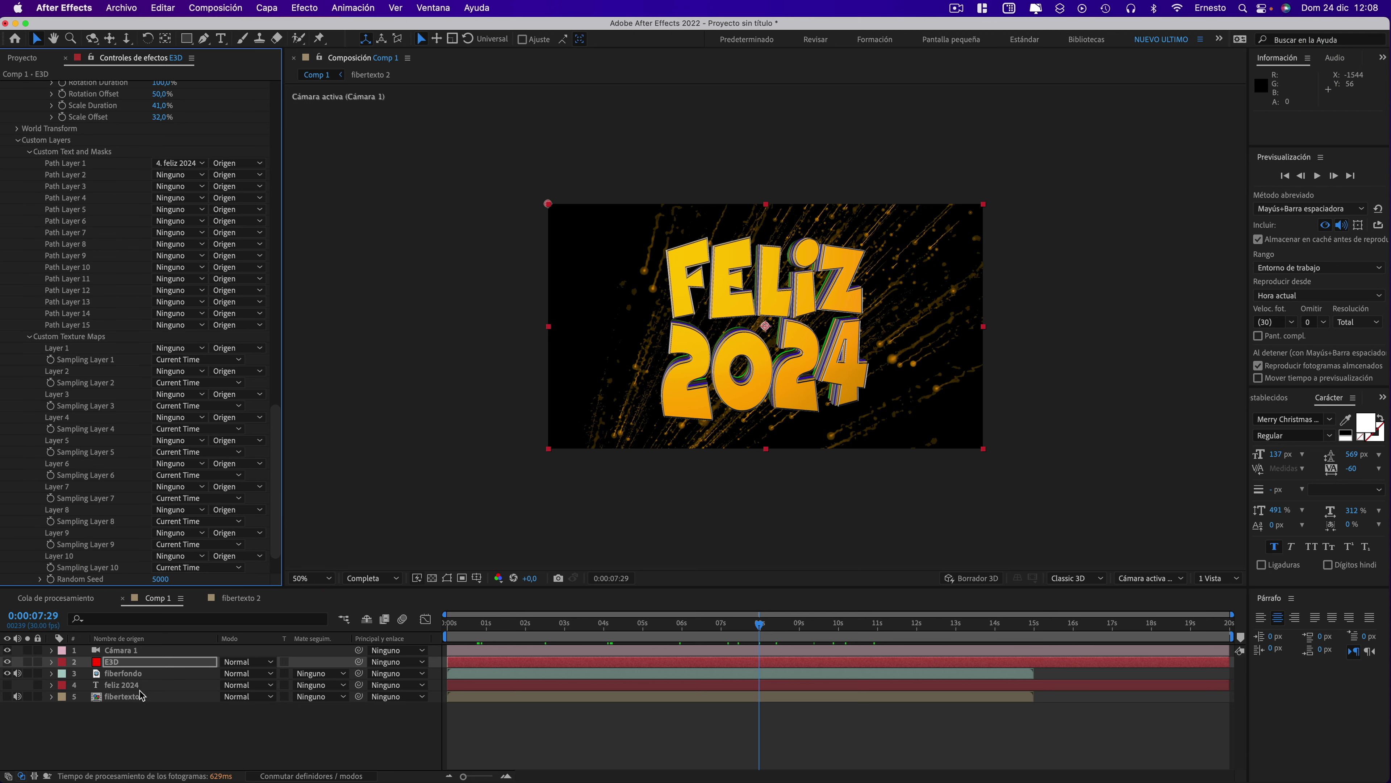
pyautogui.click(169, 351)
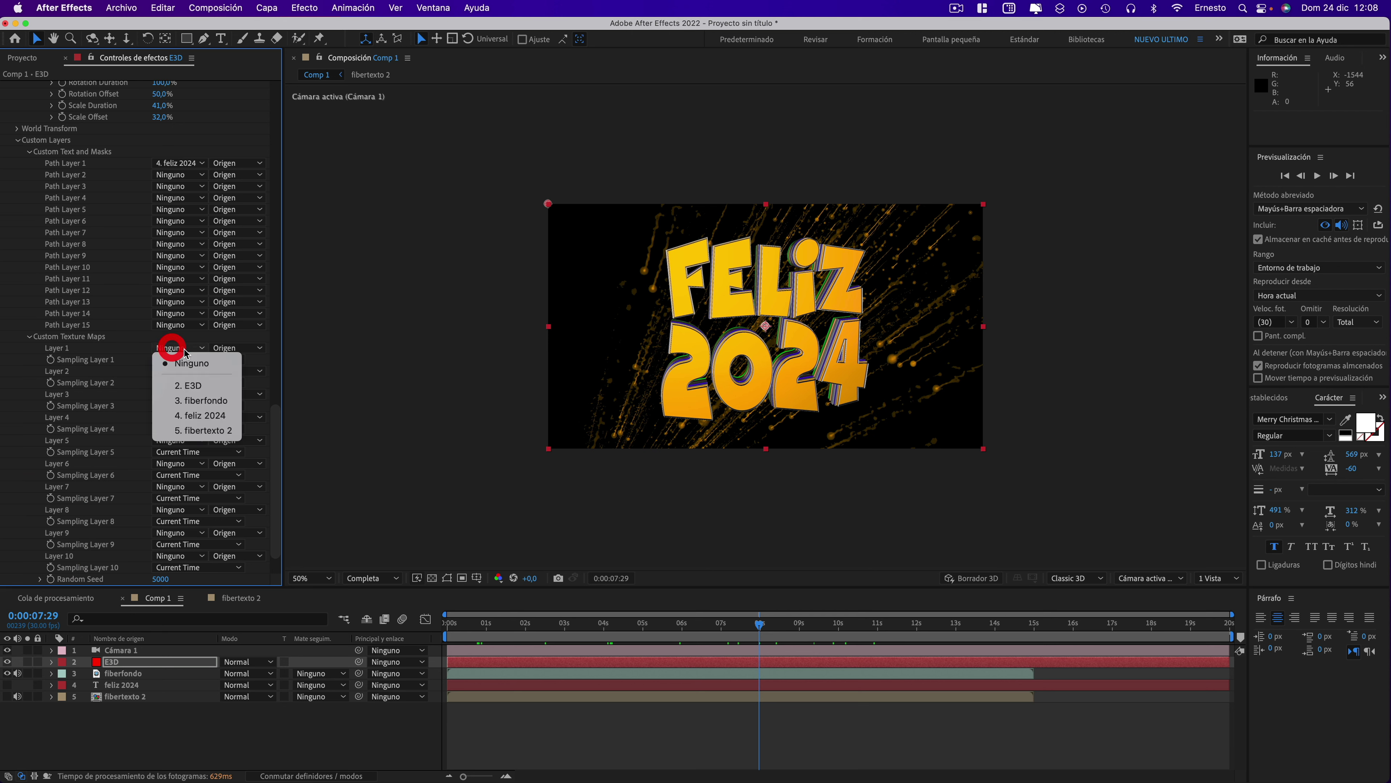
pyautogui.click(196, 431)
pyautogui.moveTo(276, 442); pyautogui.dragTo(254, 106)
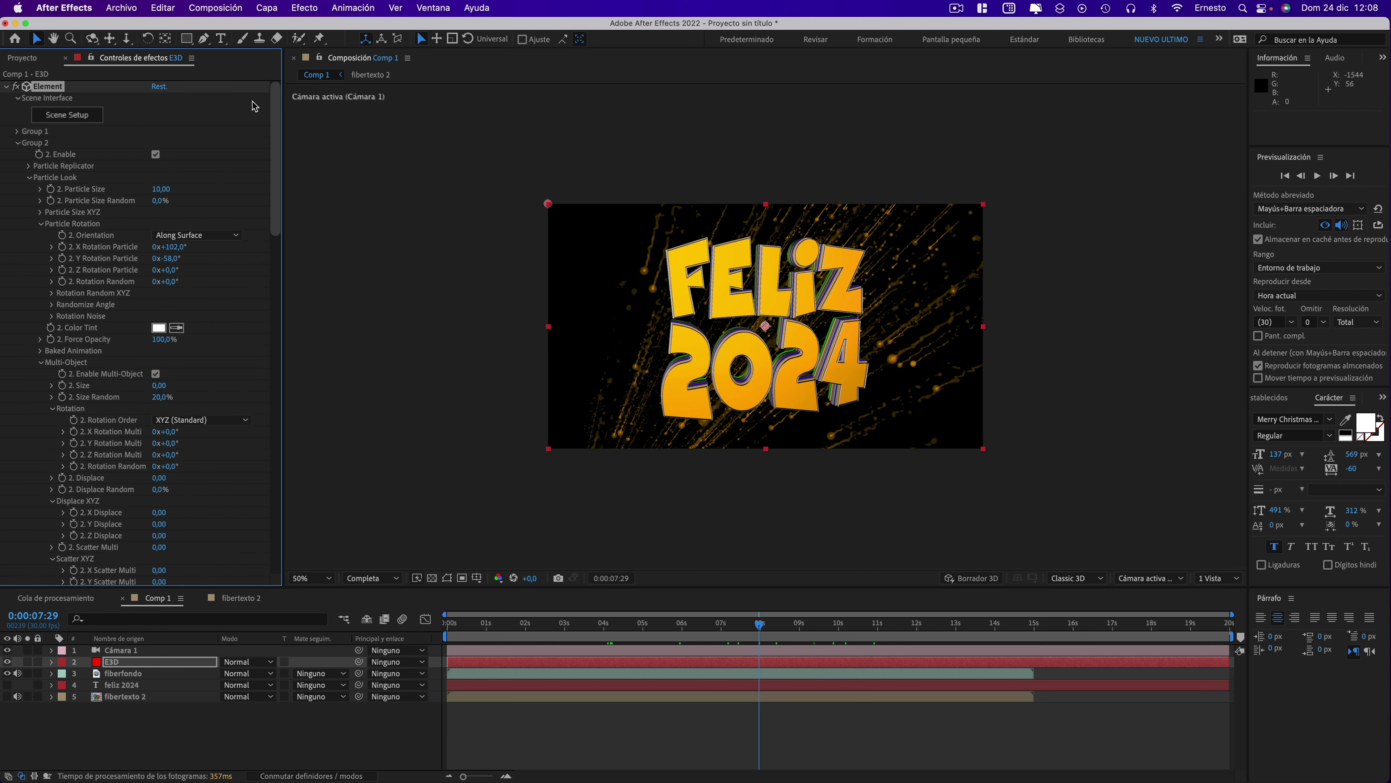
# - In Element 3D Scene Setup, set Shiny_Light's reflectivity texture to Custom Layer 1
pyautogui.click(88, 116)
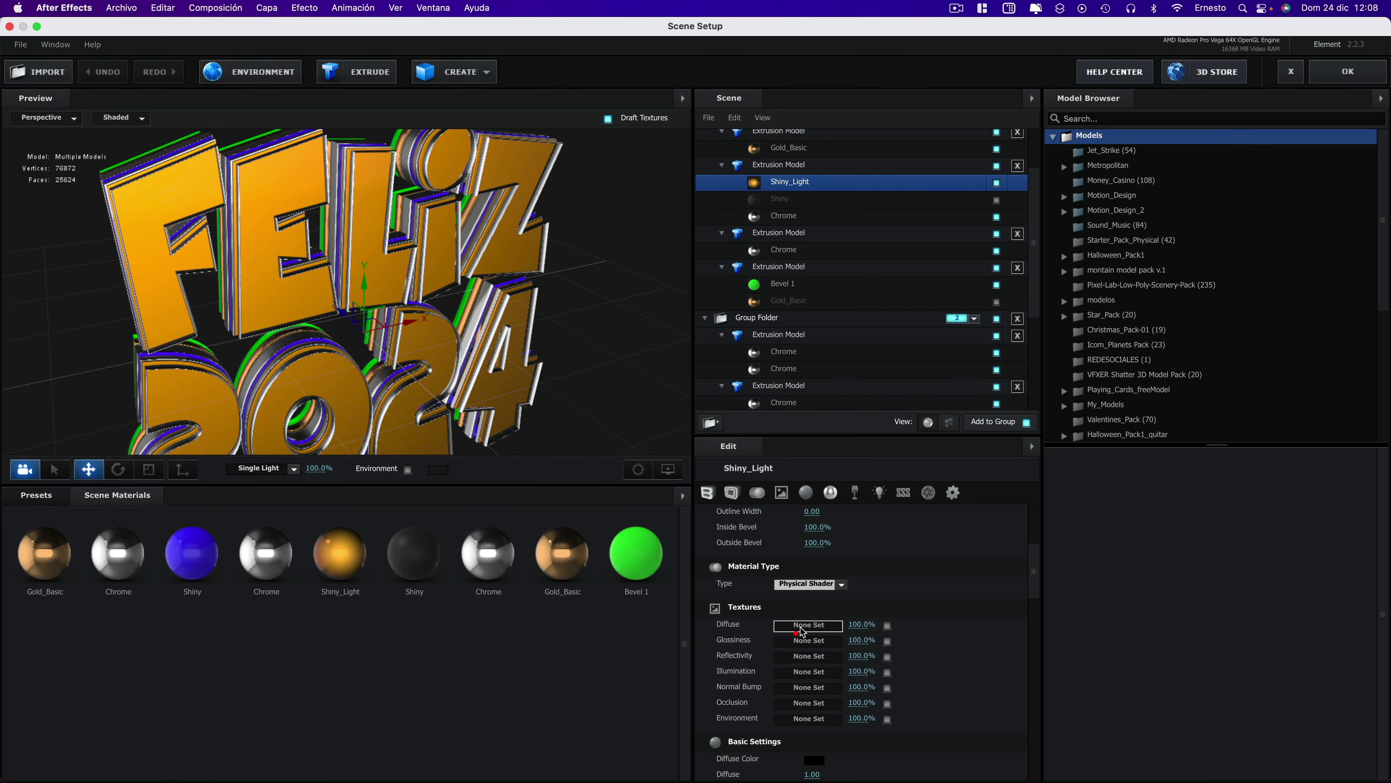
pyautogui.click(779, 625)
pyautogui.click(767, 416)
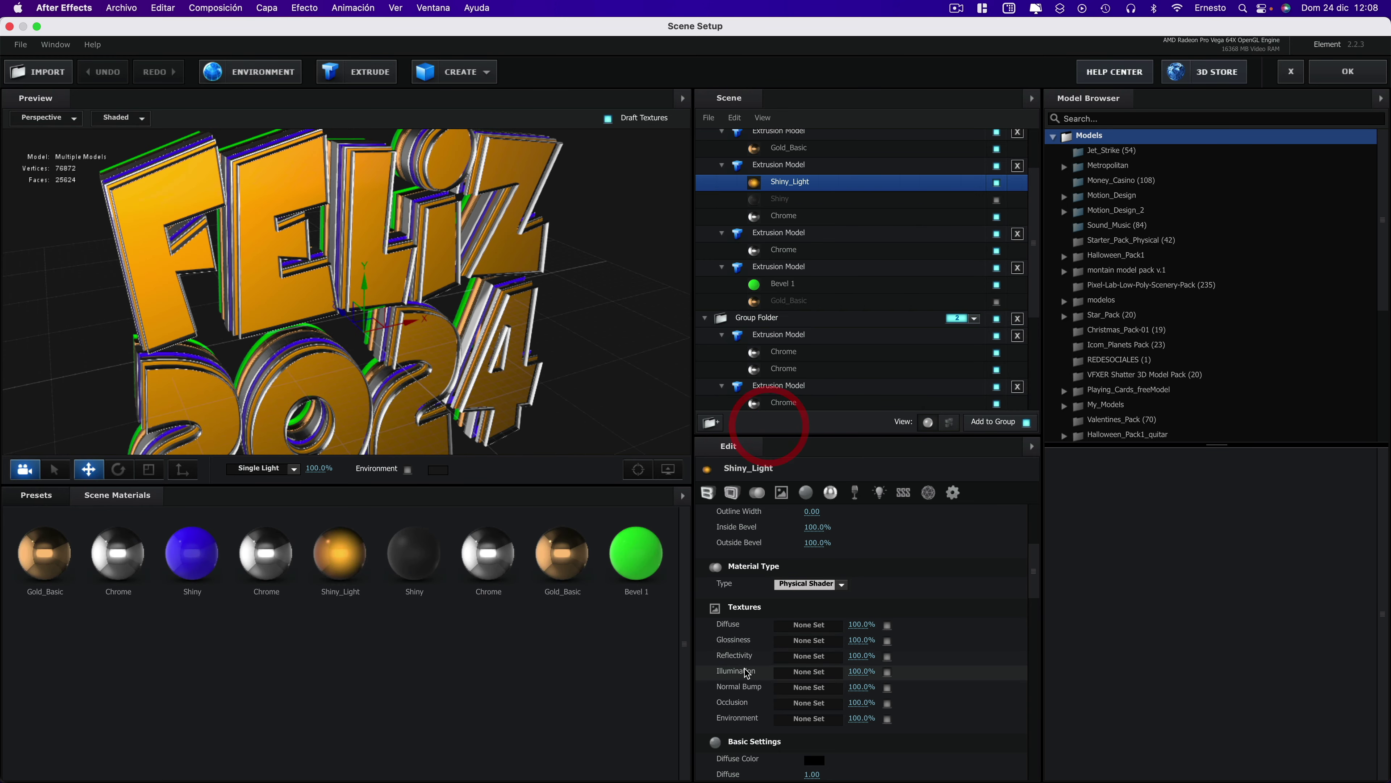
pyautogui.click(797, 657)
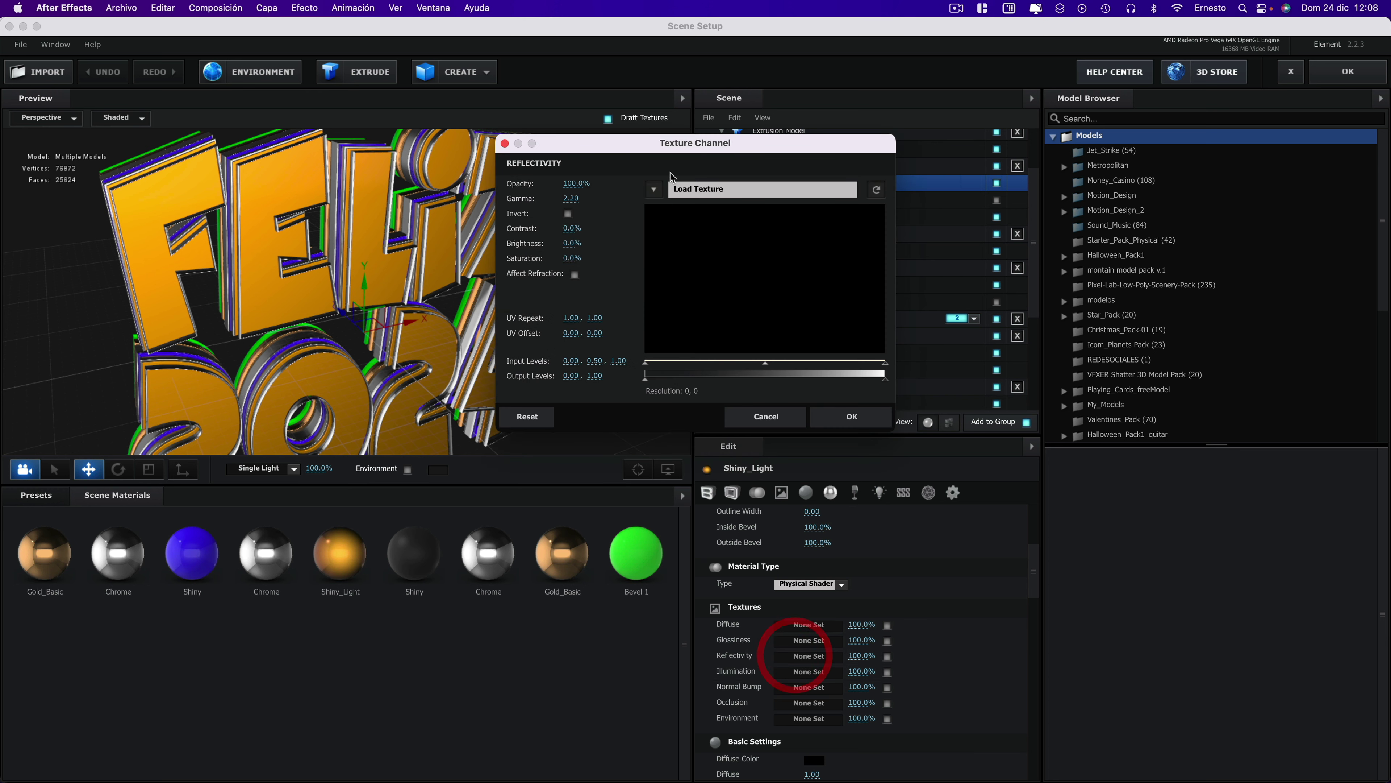
pyautogui.click(652, 189)
pyautogui.click(681, 214)
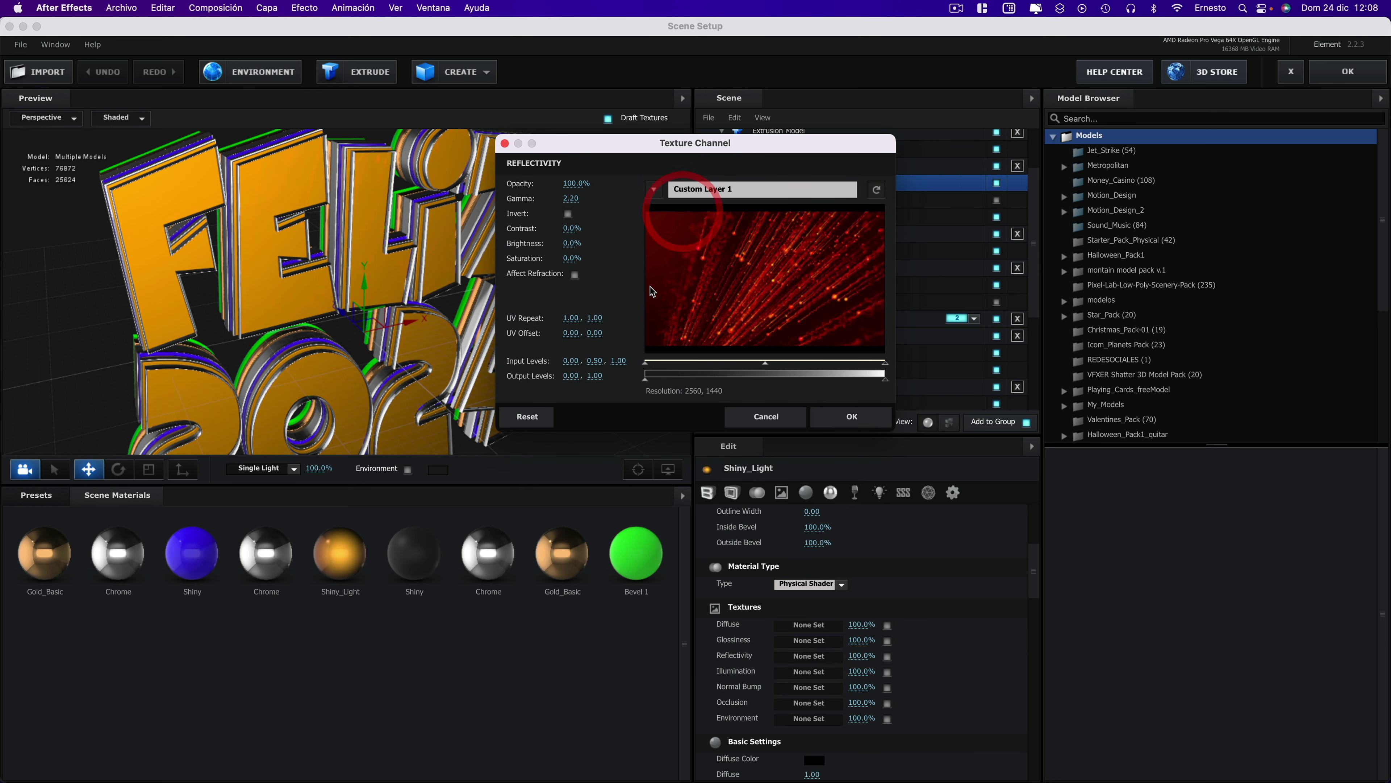
pyautogui.click(846, 418)
# - Set Shiny_Light's diffuse colour to olive yellow
pyautogui.scroll(-3, 841, 723)
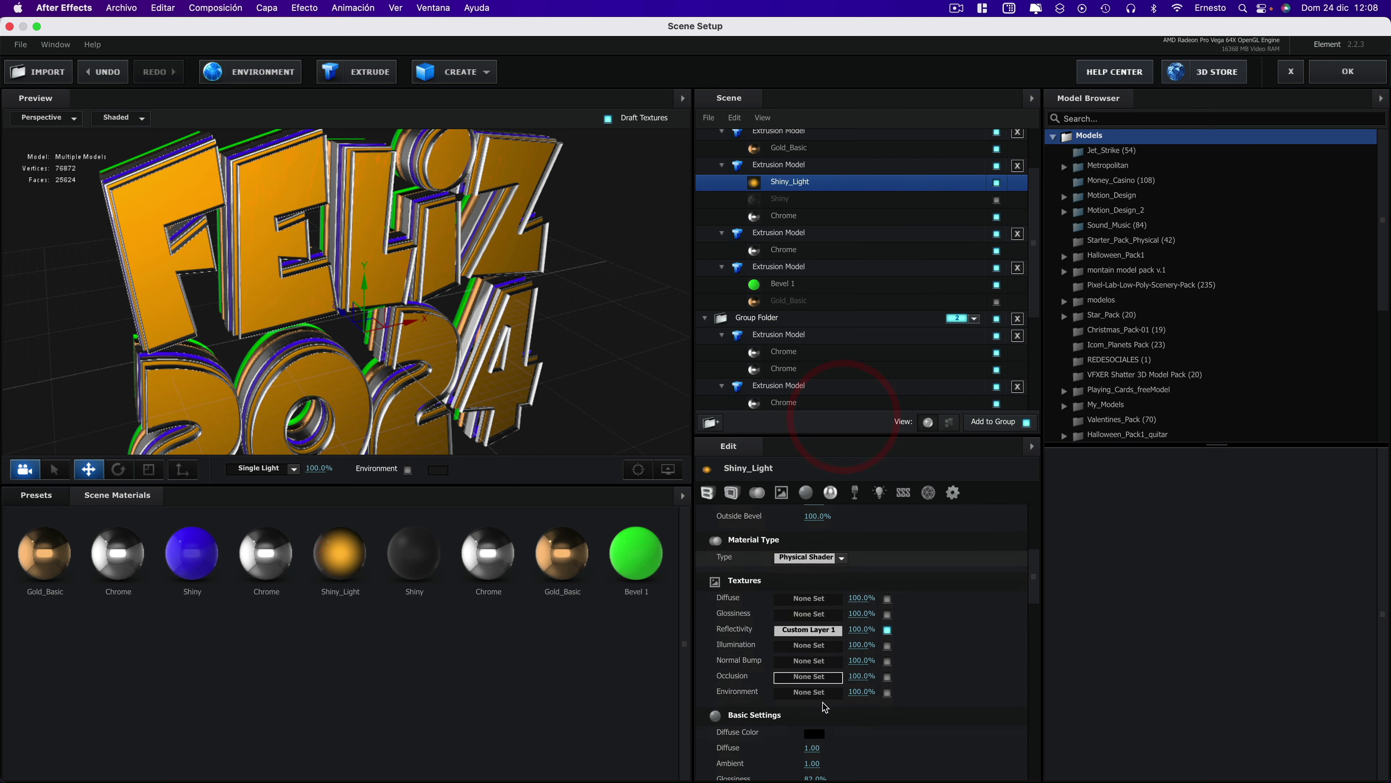
pyautogui.click(810, 679)
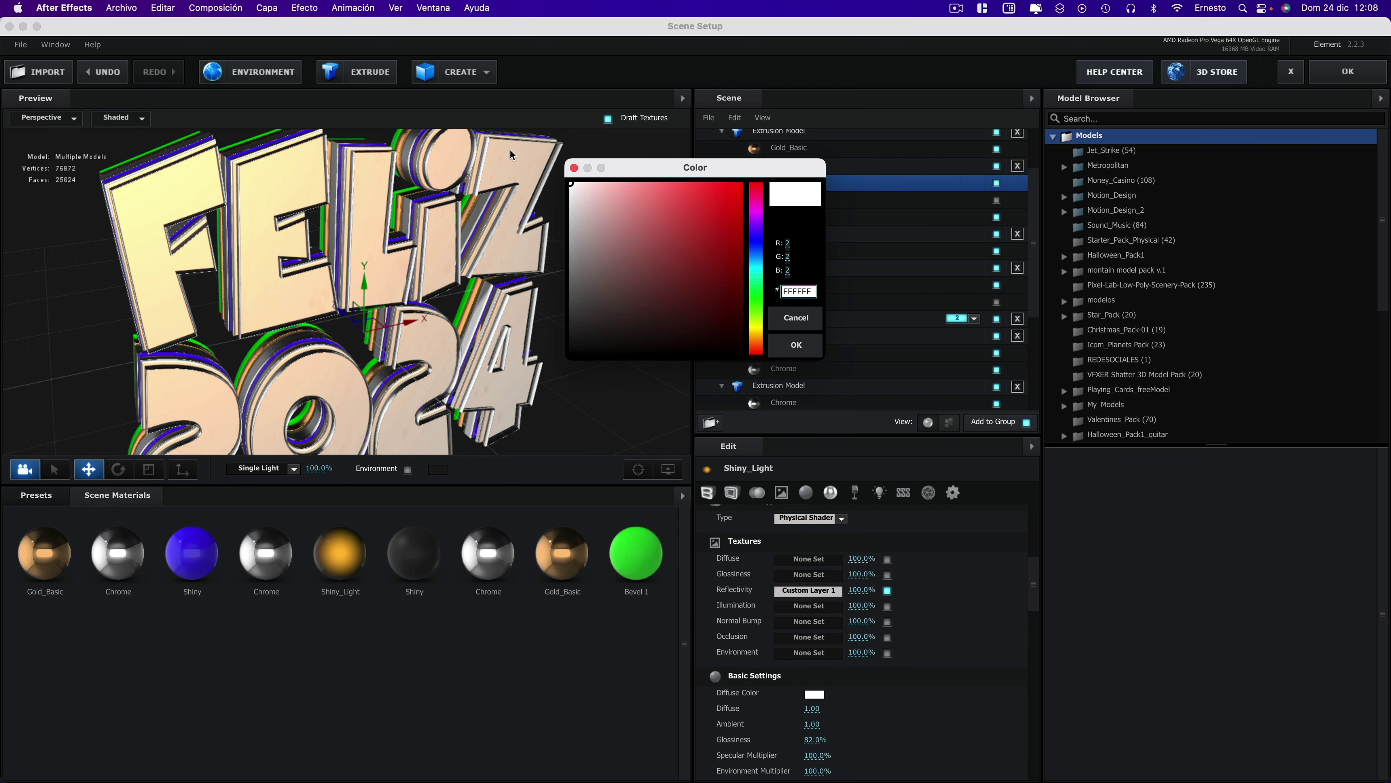
pyautogui.click(646, 264)
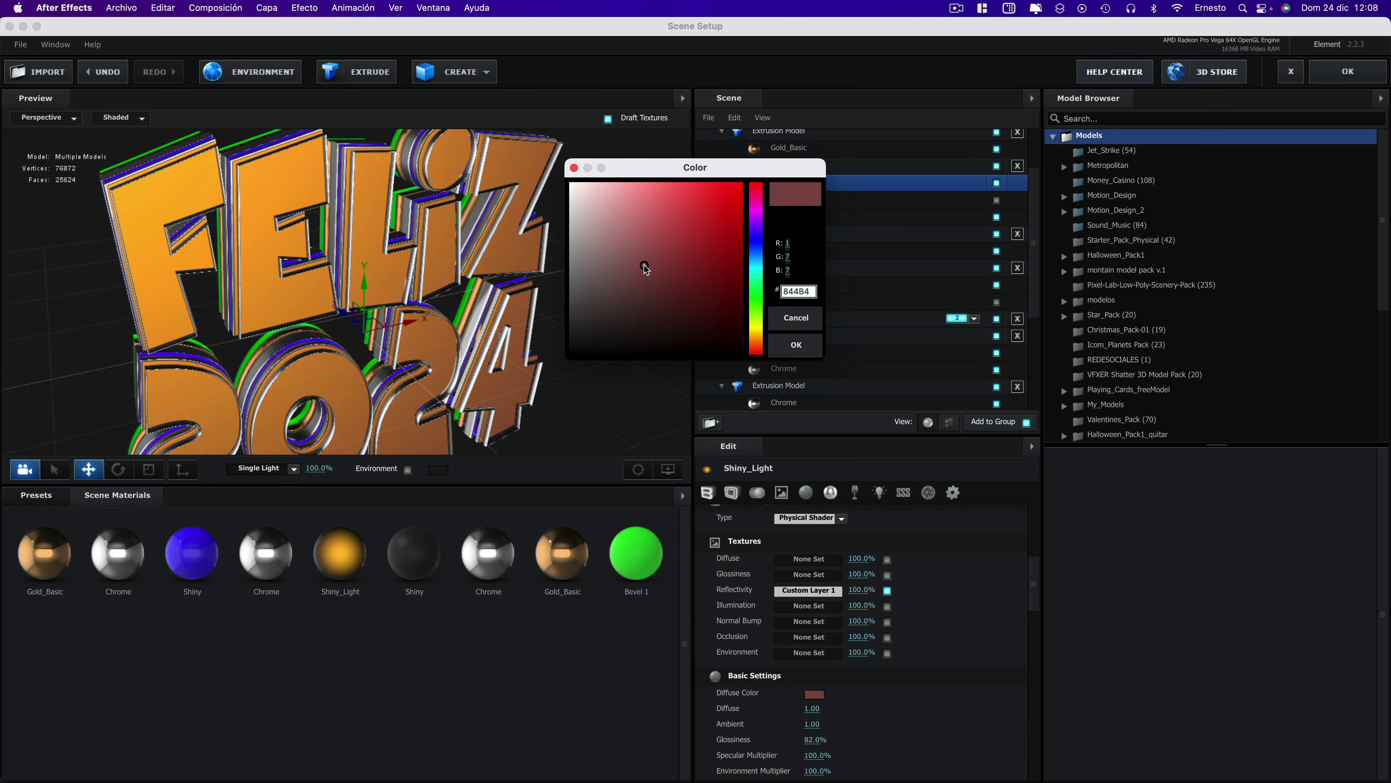
pyautogui.click(757, 328)
pyautogui.click(796, 344)
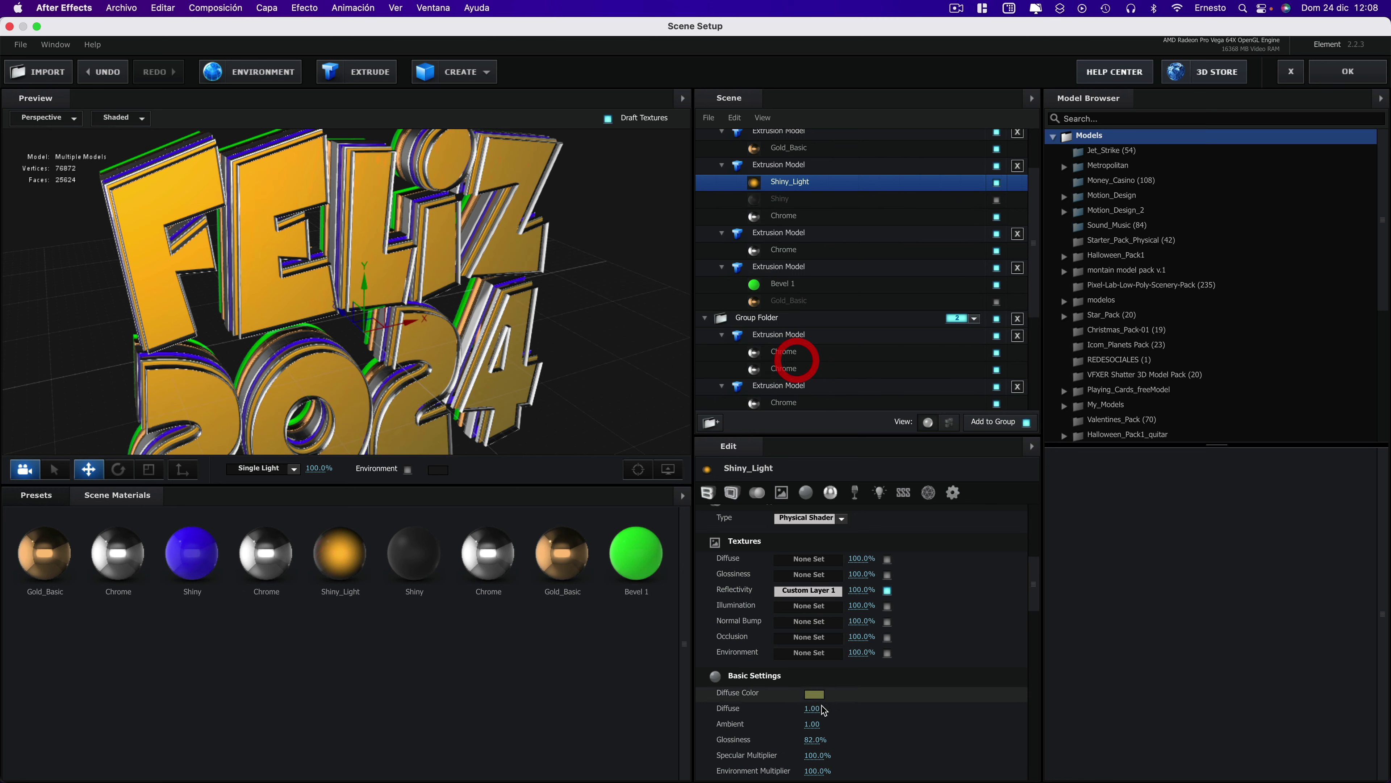
# - Raise reflectivity intensity to 93% and invert the reflectivity texture
pyautogui.scroll(-5, 821, 697)
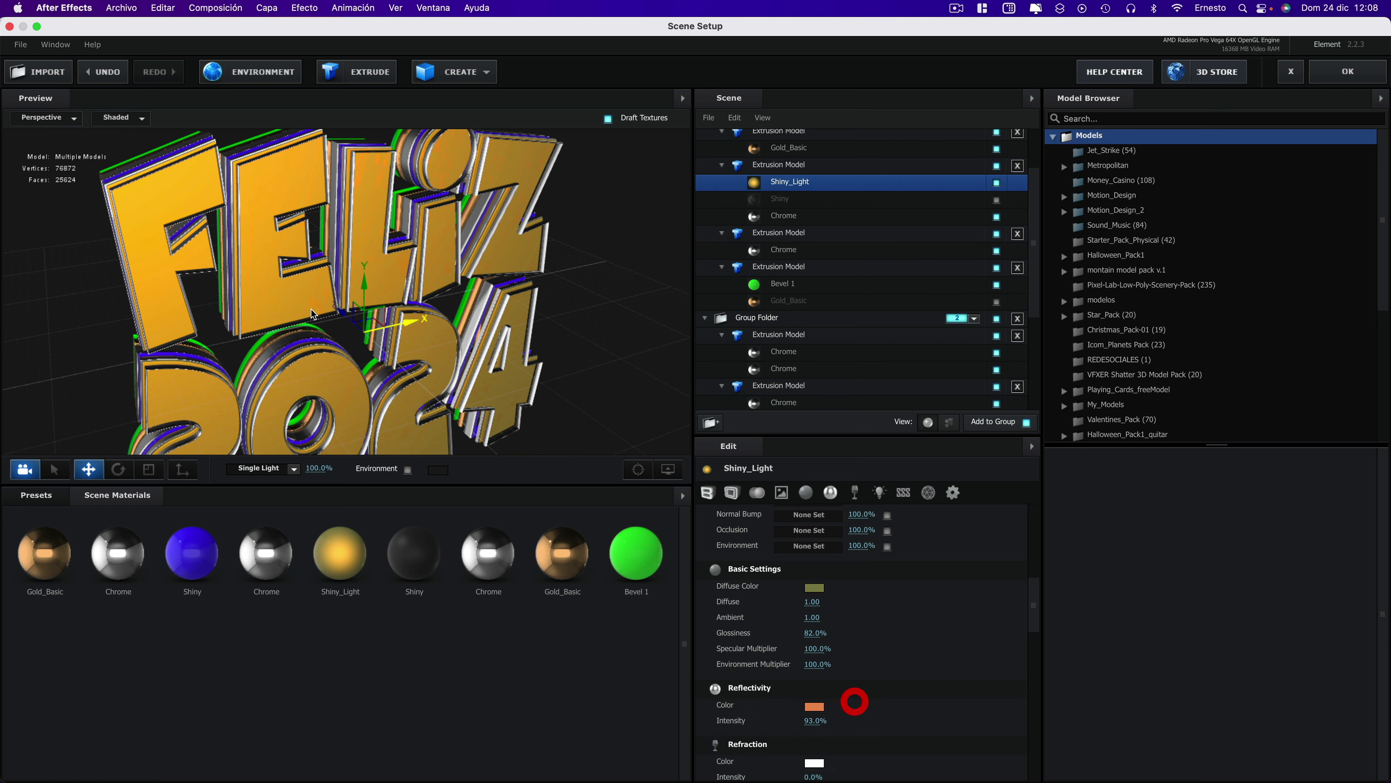
pyautogui.moveTo(855, 724); pyautogui.dragTo(876, 722)
pyautogui.scroll(1, 787, 607)
pyautogui.scroll(3, 787, 606)
pyautogui.click(808, 583)
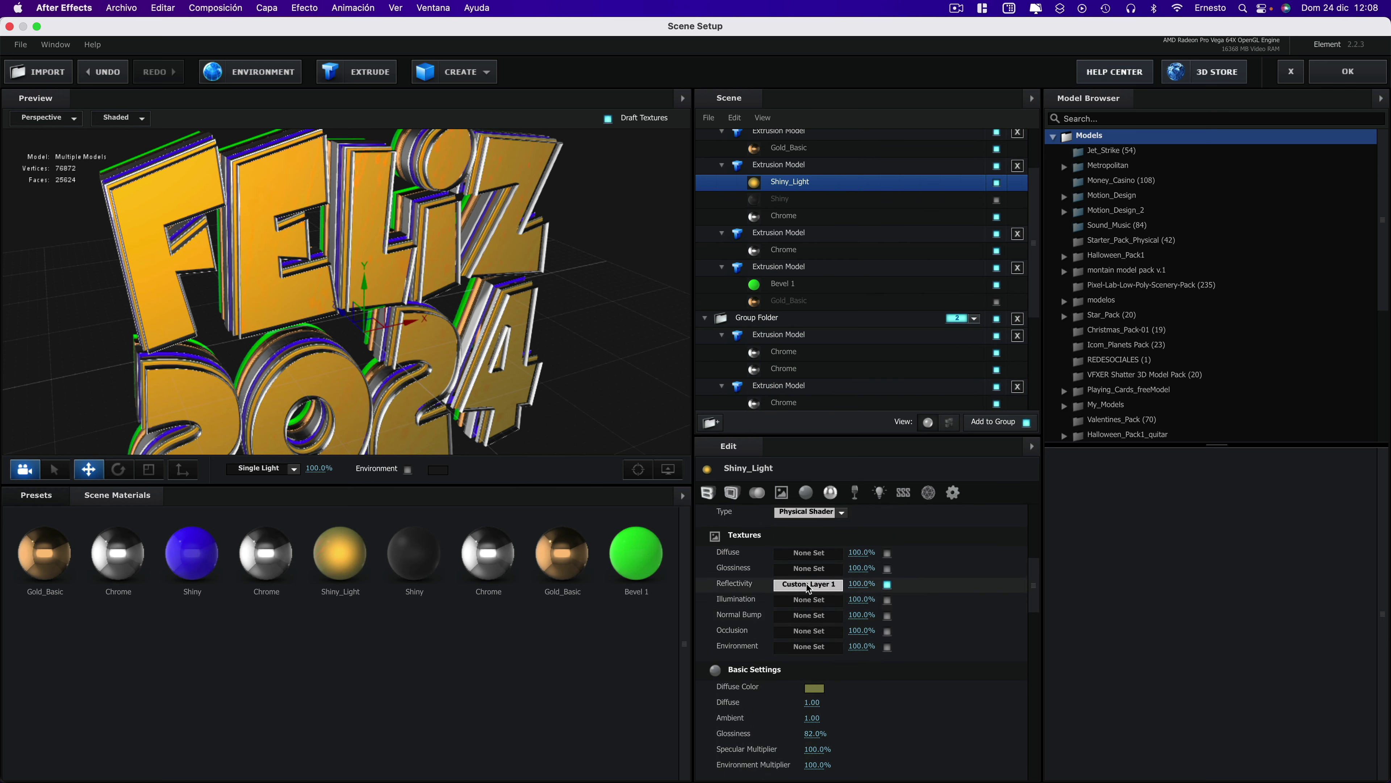
pyautogui.click(805, 597)
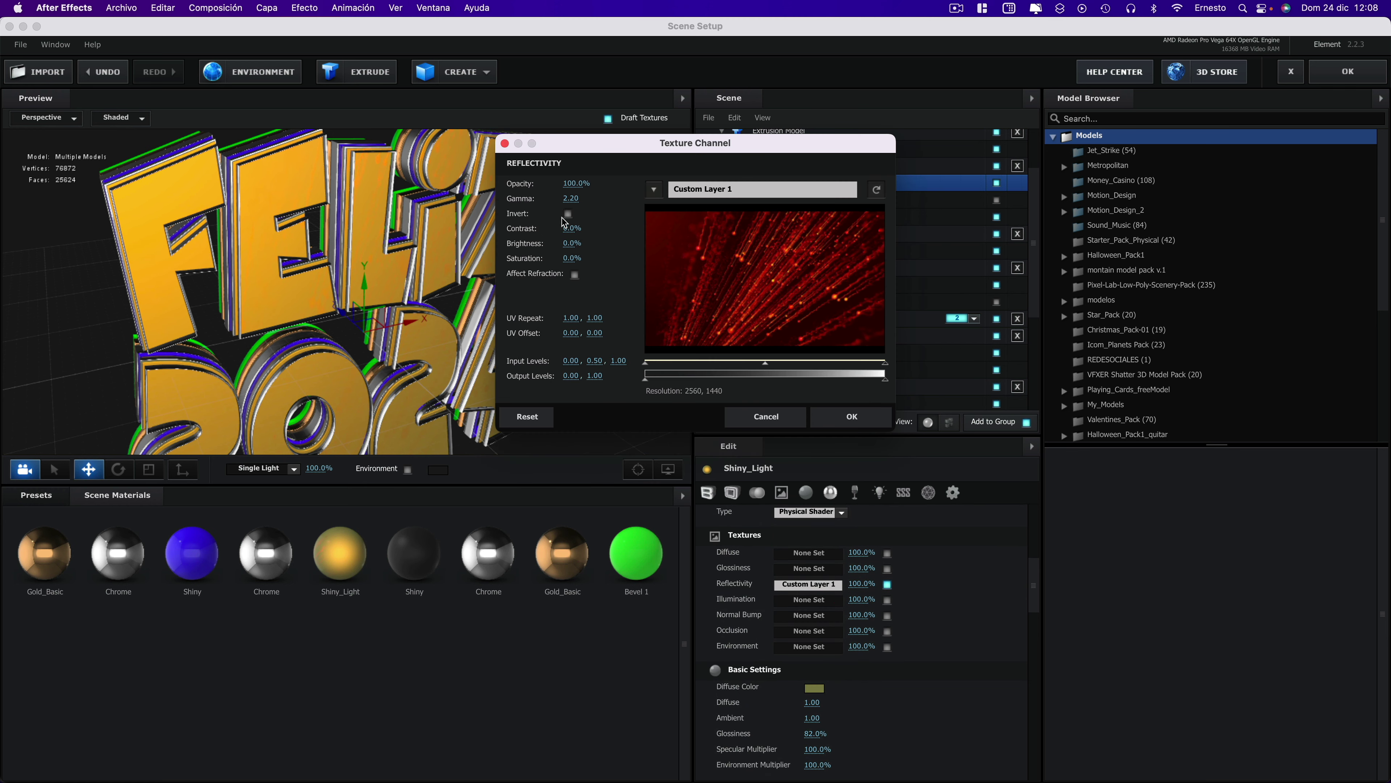
pyautogui.click(568, 214)
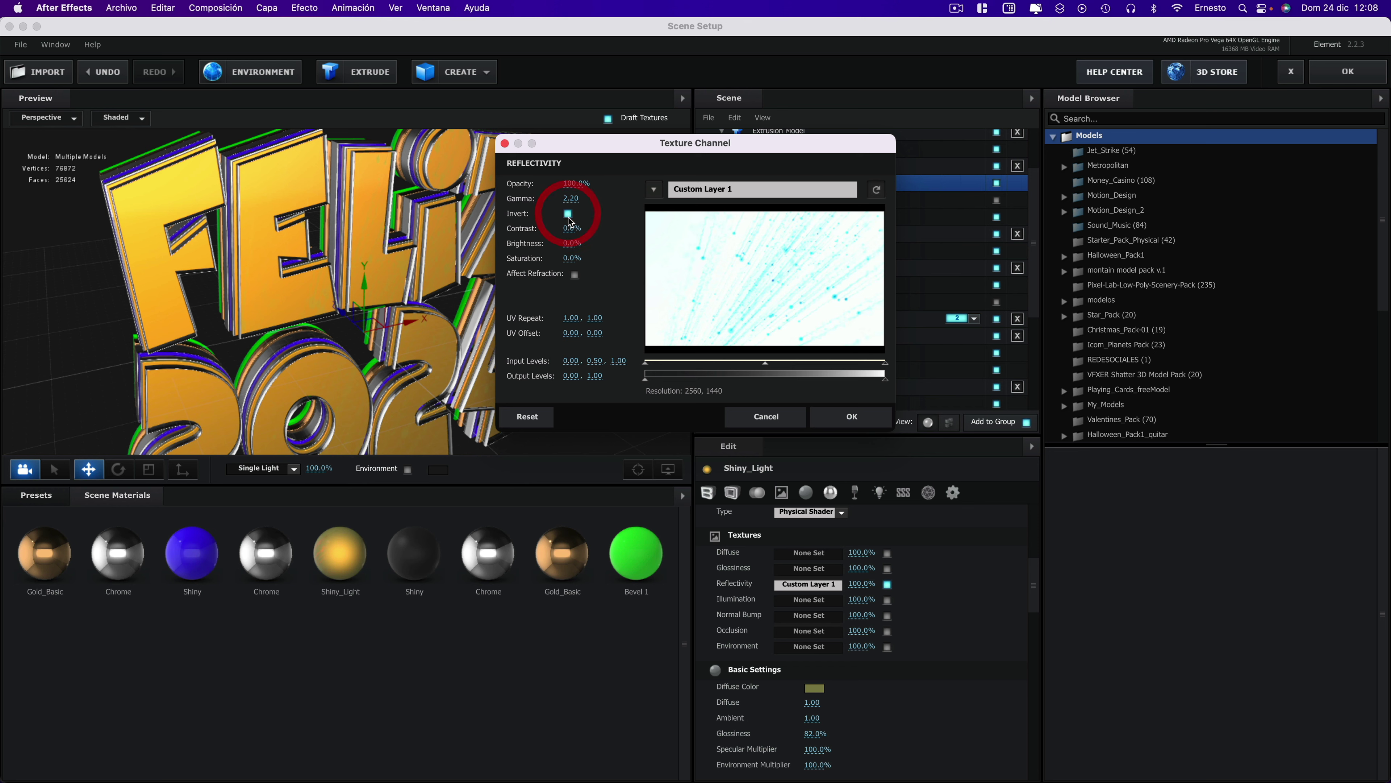
pyautogui.click(849, 420)
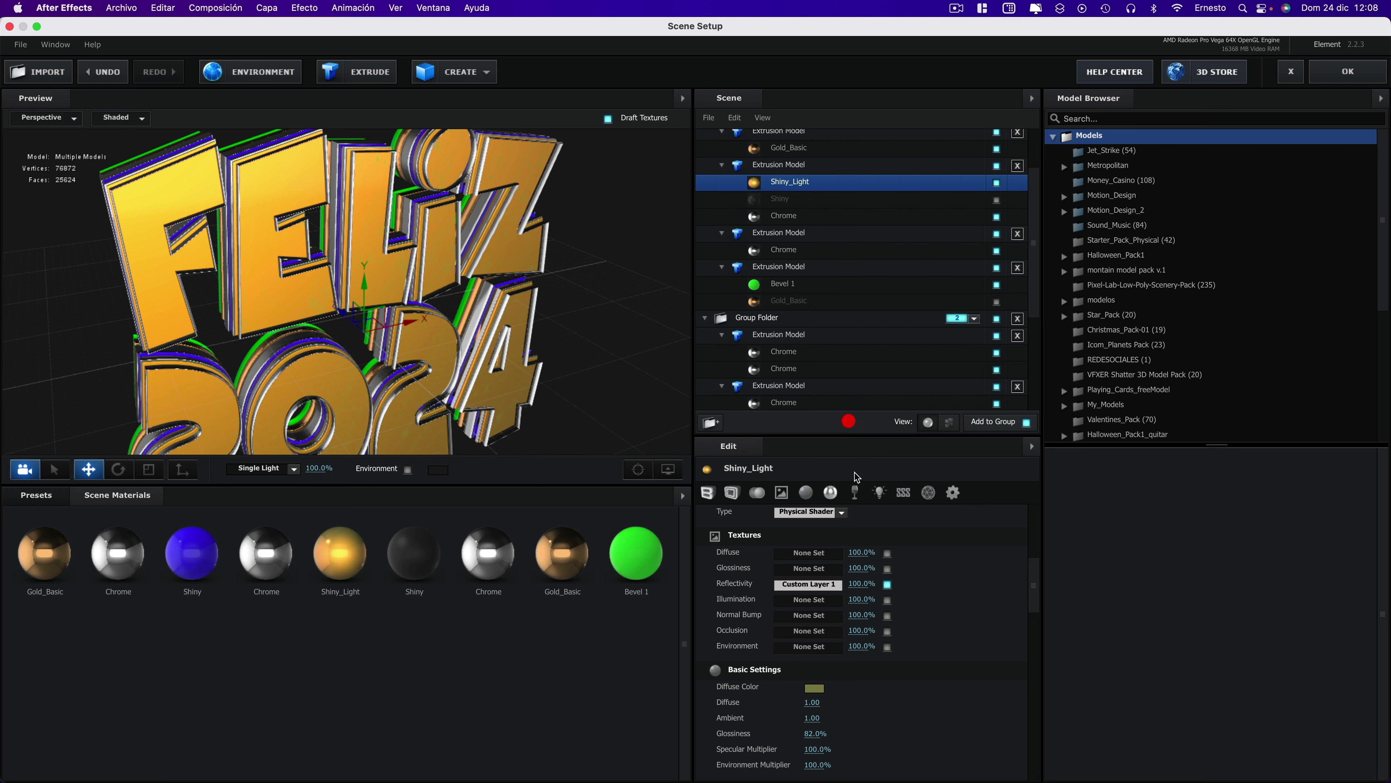
# - Choose Custom Layer 1 as the diffuse texture source
pyautogui.click(804, 558)
pyautogui.click(653, 189)
pyautogui.click(695, 214)
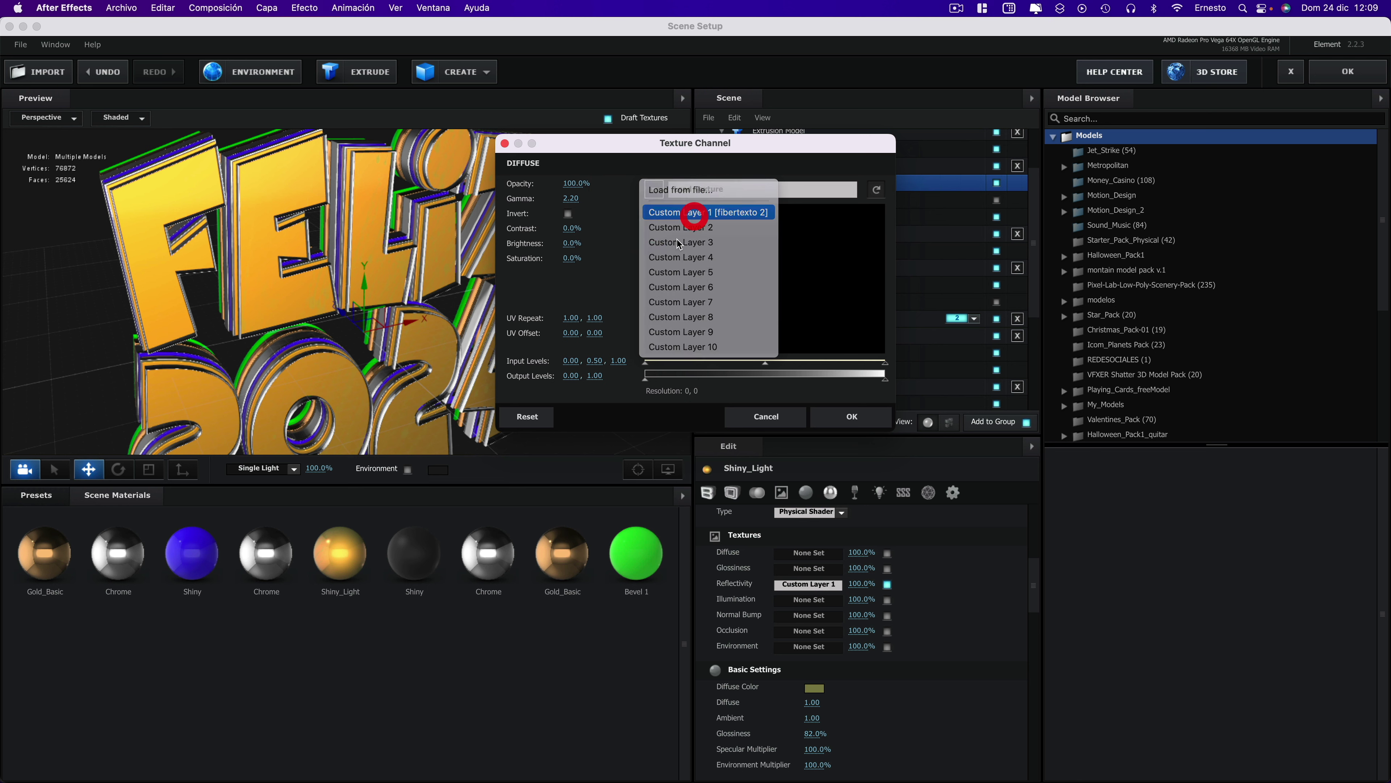
# - Confirm Custom Layer 1 as the diffuse texture and set the diffuse colour to white FFFFFF
pyautogui.click(857, 421)
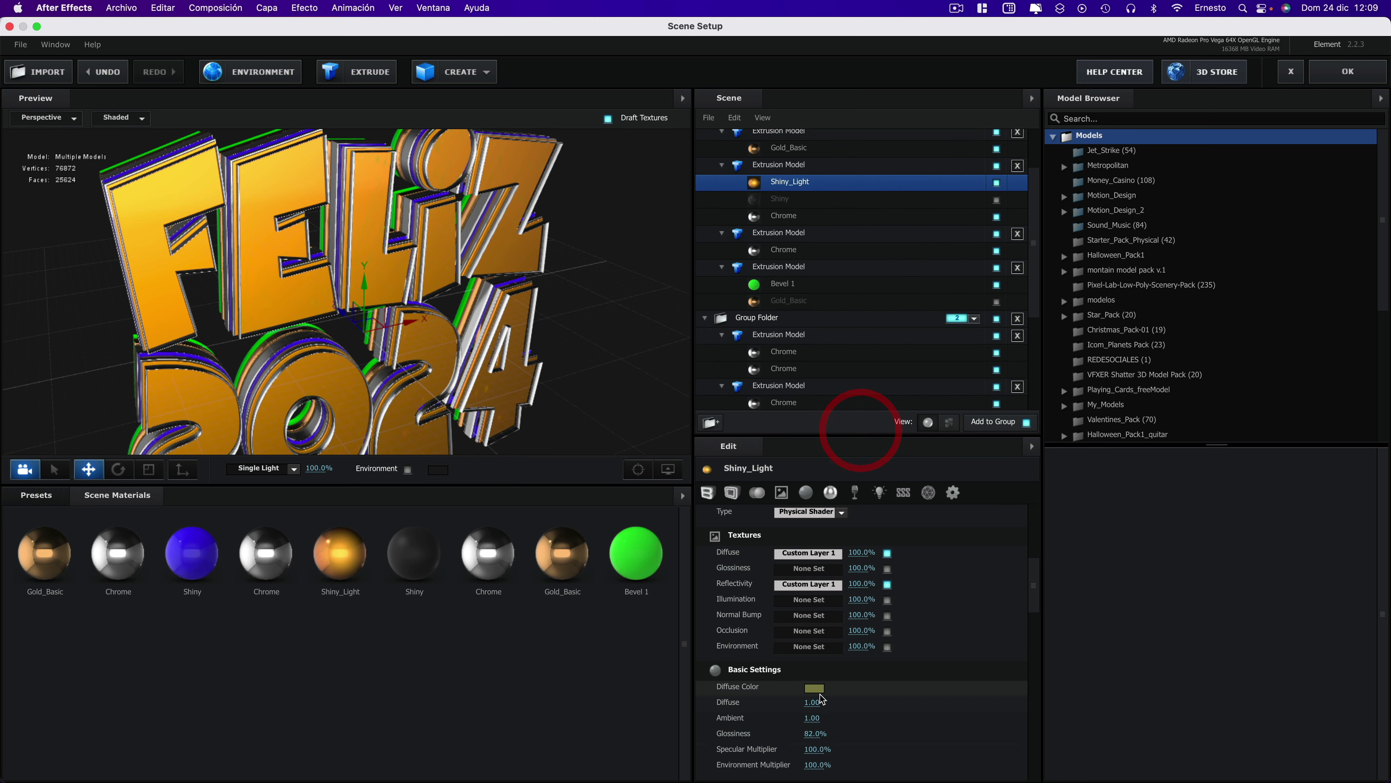
pyautogui.click(814, 688)
pyautogui.moveTo(642, 195); pyautogui.dragTo(550, 172)
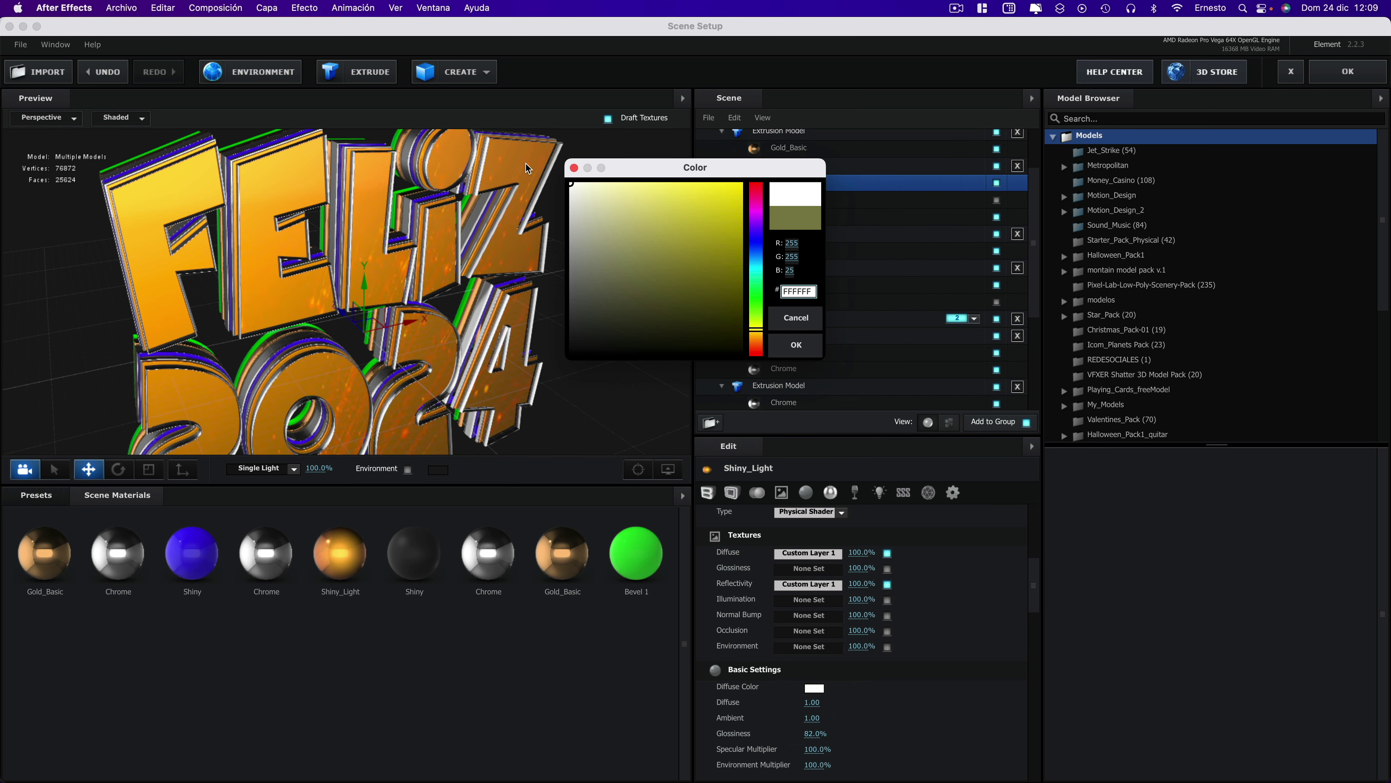
pyautogui.click(789, 343)
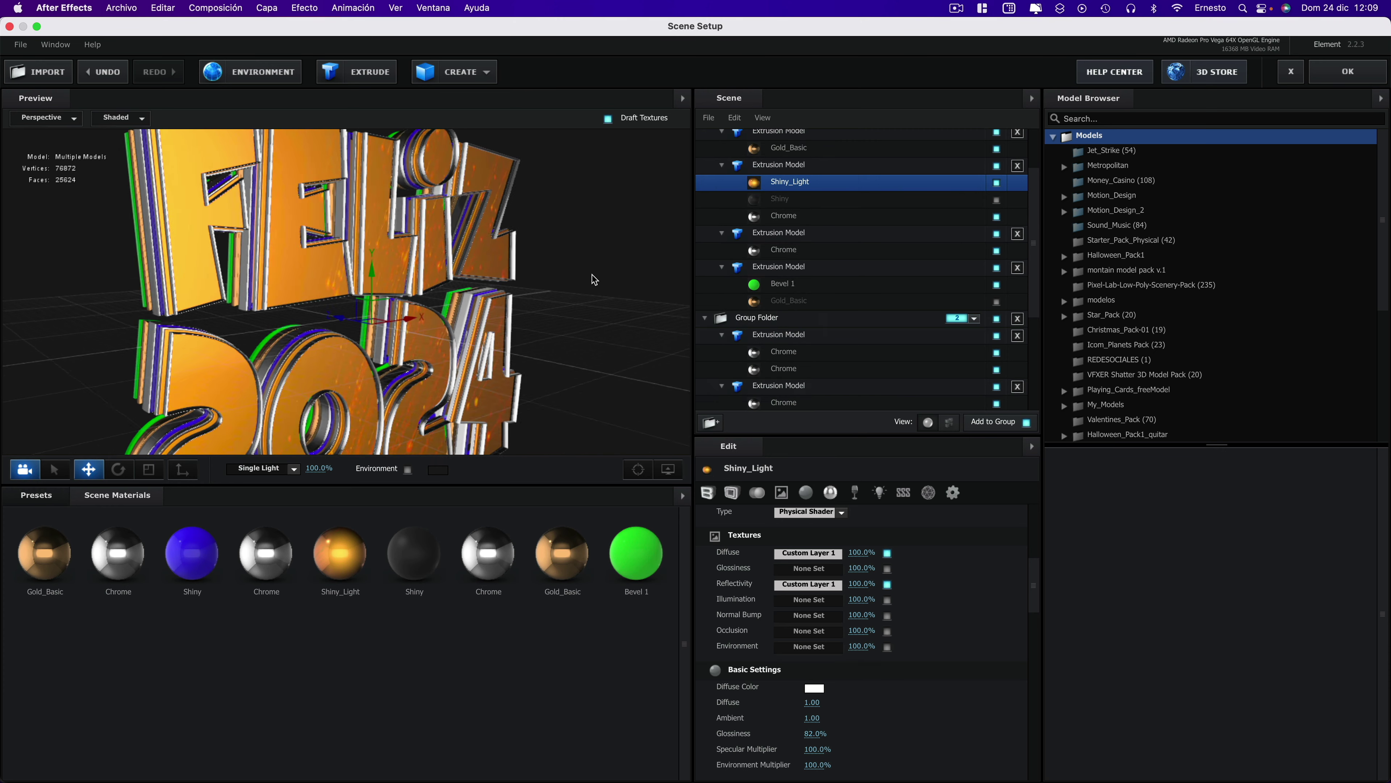
# - Orbit the preview to view FELIZ 2024 from new angles, then bring up the diffuse texture settings
pyautogui.moveTo(594, 279); pyautogui.dragTo(603, 307)
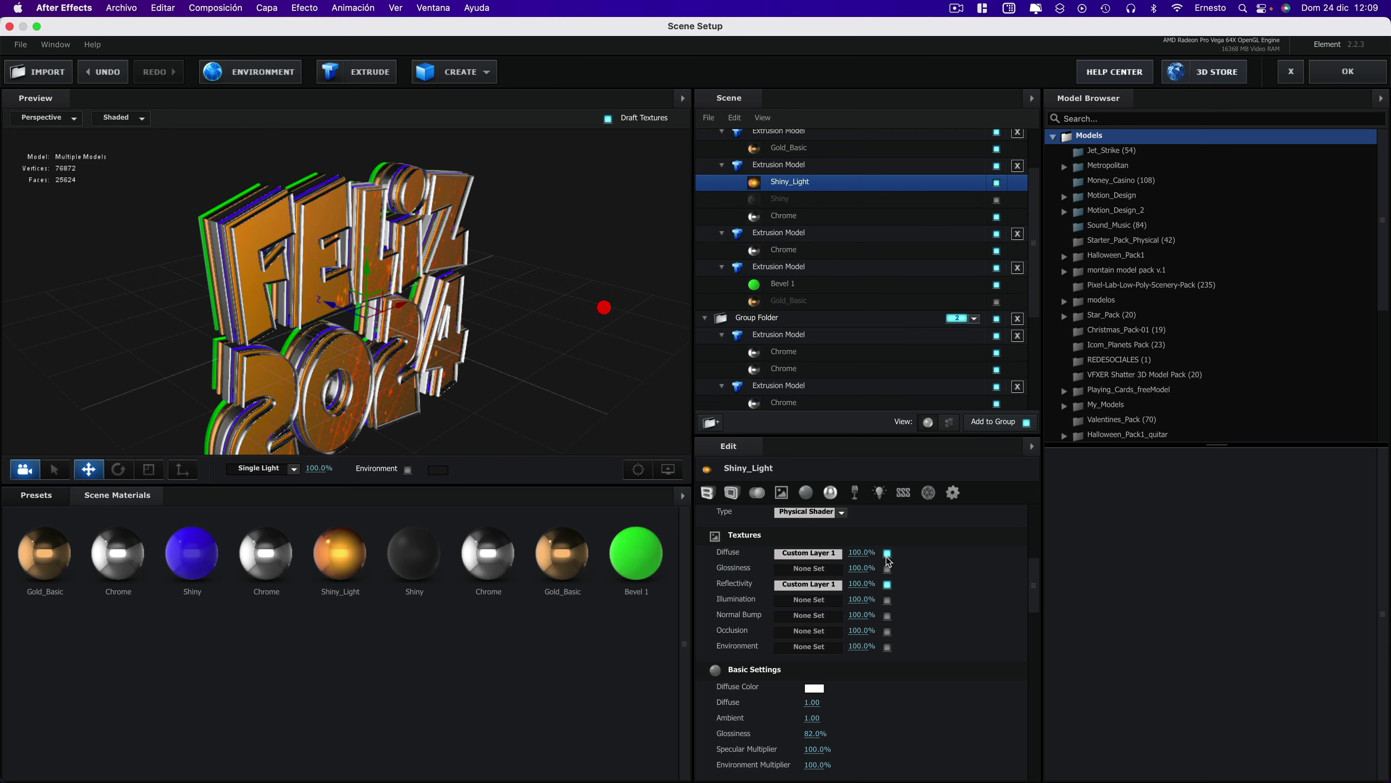
pyautogui.scroll(-3, 837, 693)
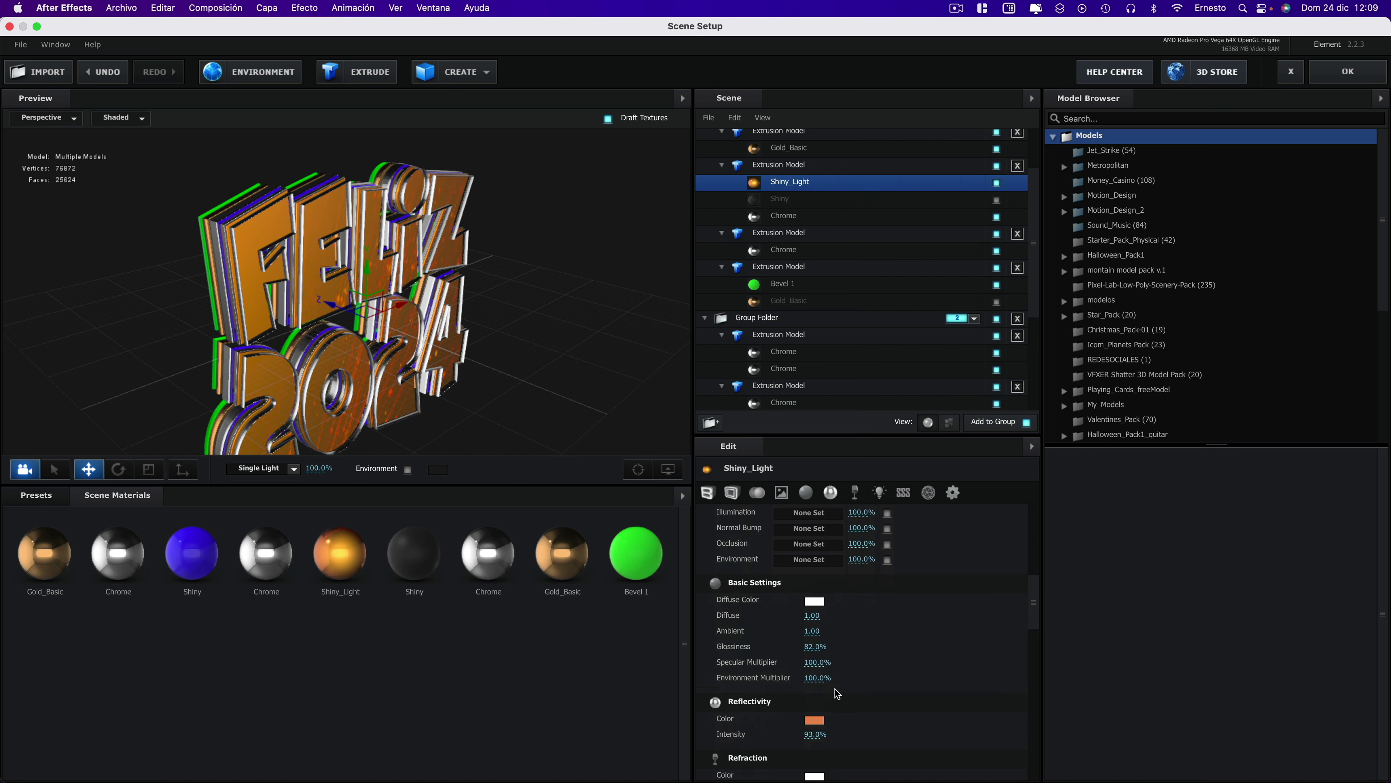
pyautogui.click(717, 720)
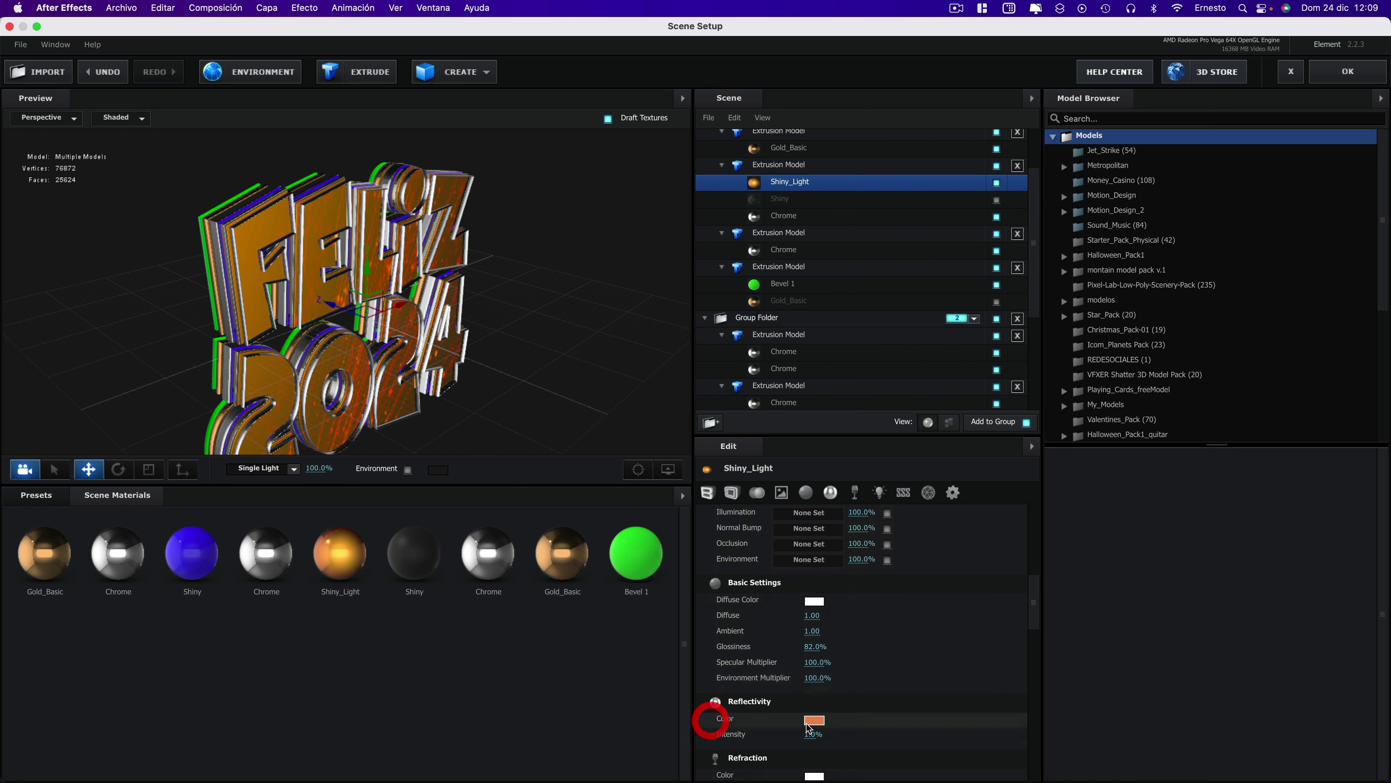
pyautogui.scroll(-3, 717, 720)
pyautogui.scroll(4, 830, 701)
pyautogui.scroll(2, 843, 658)
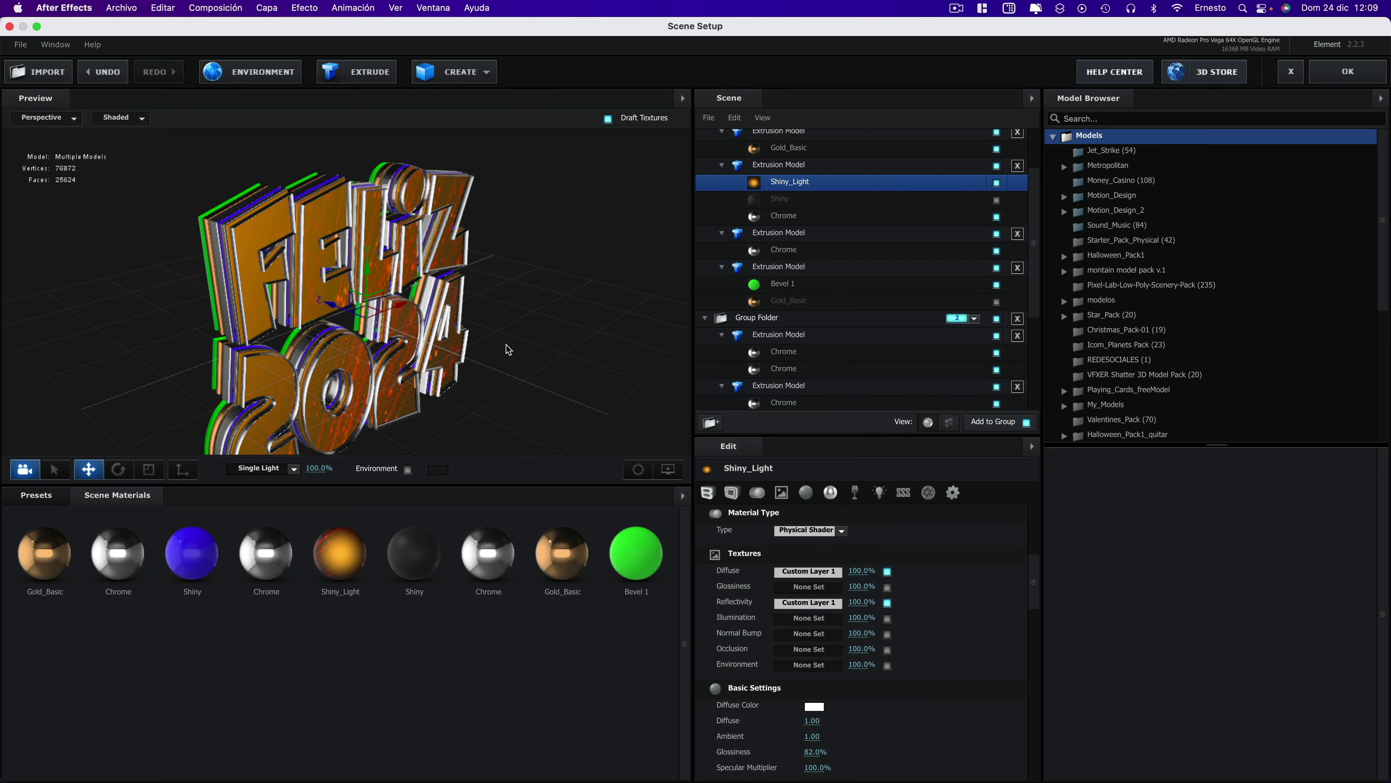
pyautogui.moveTo(507, 345); pyautogui.dragTo(487, 335)
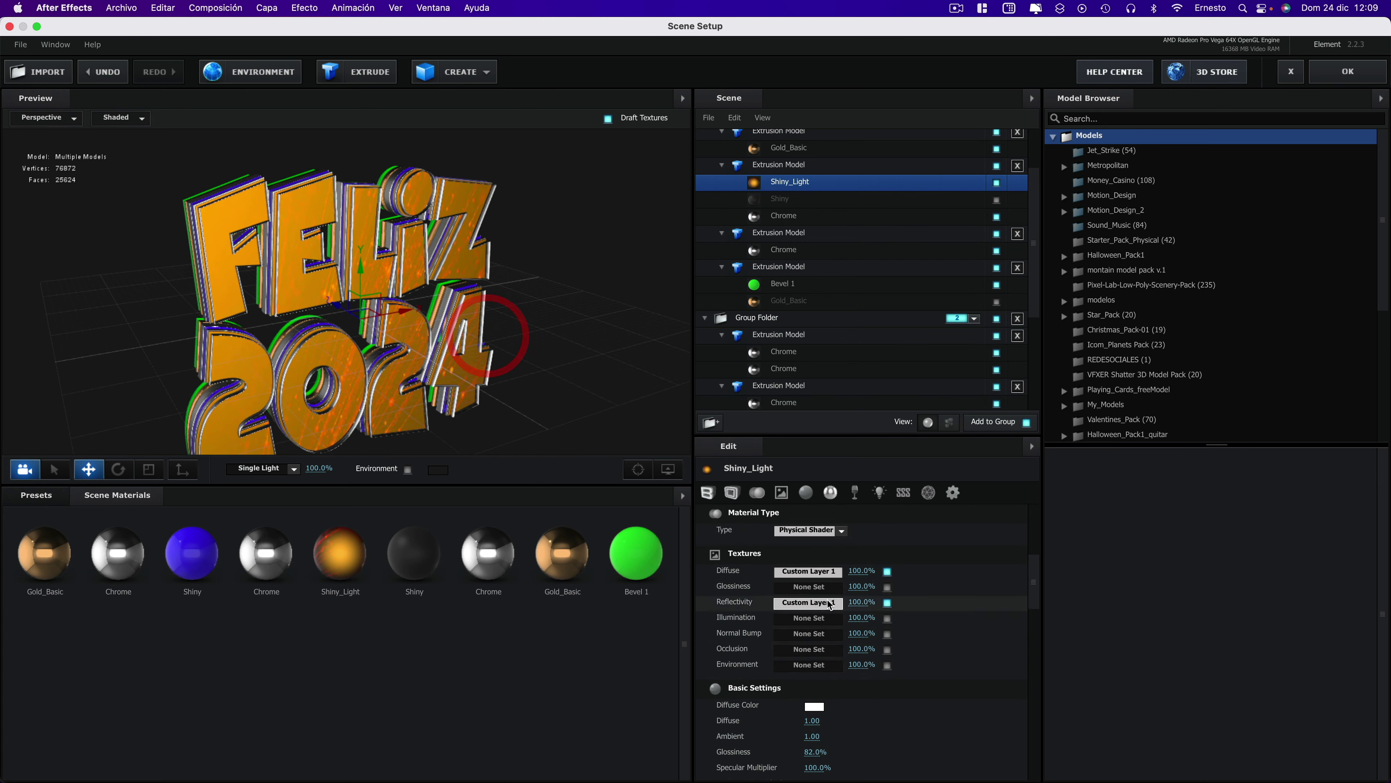
pyautogui.click(808, 571)
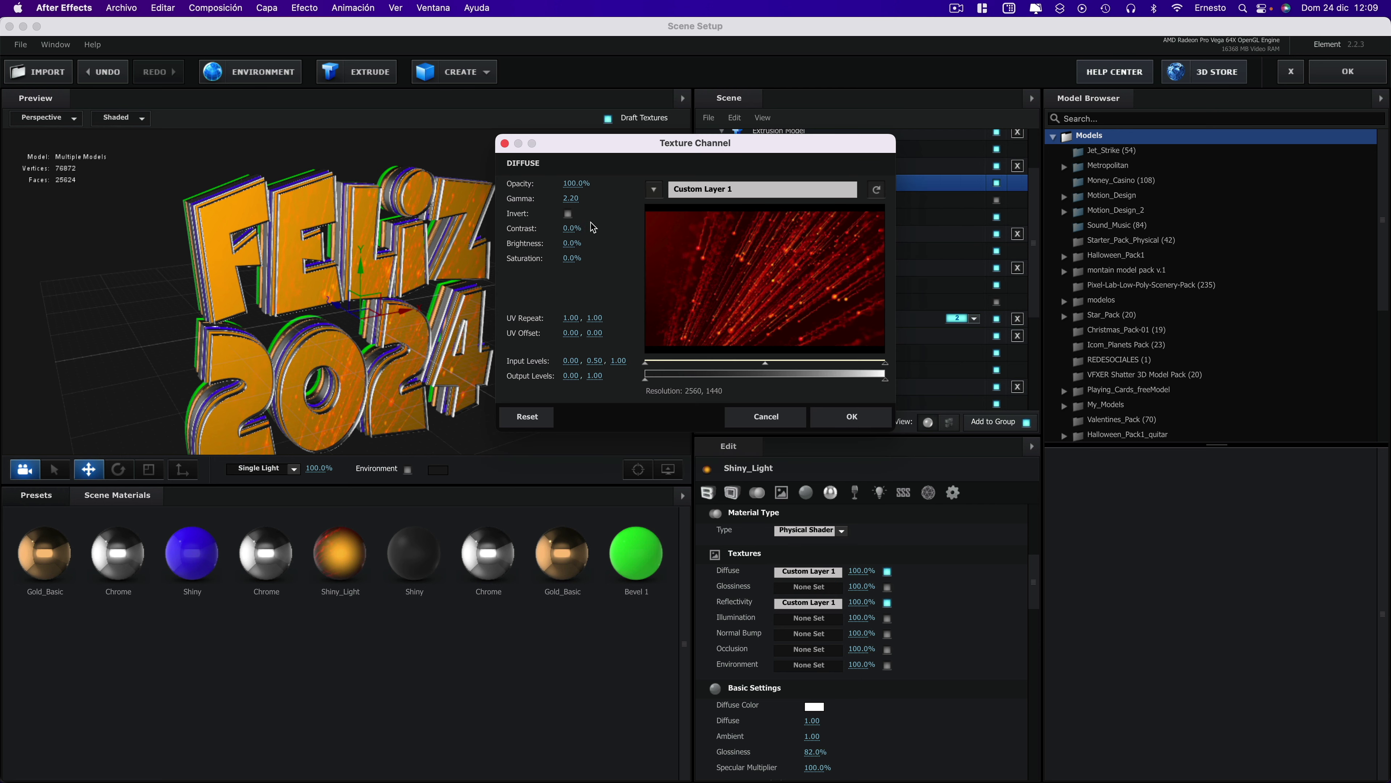
# - Invert the Custom Layer 1 diffuse texture
pyautogui.click(568, 213)
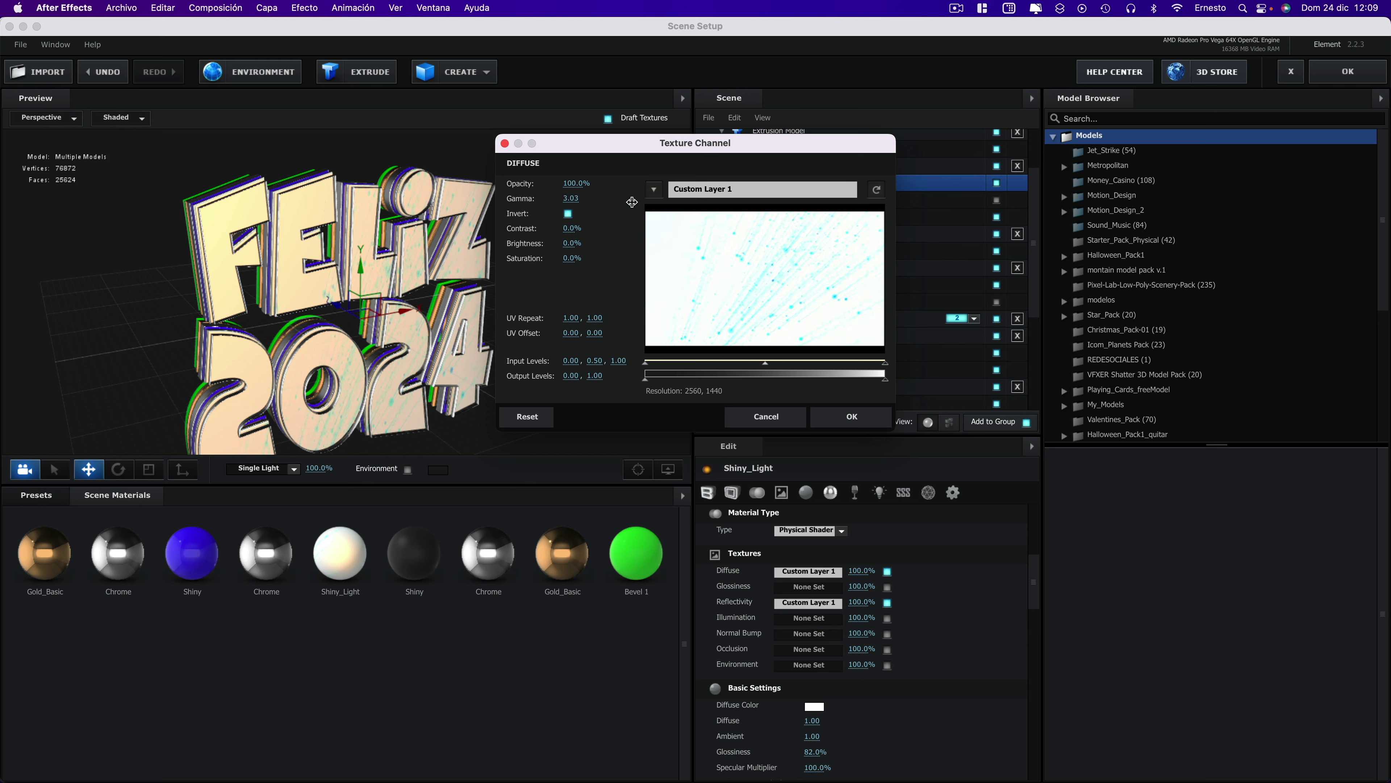
pyautogui.click(609, 204)
pyautogui.click(852, 417)
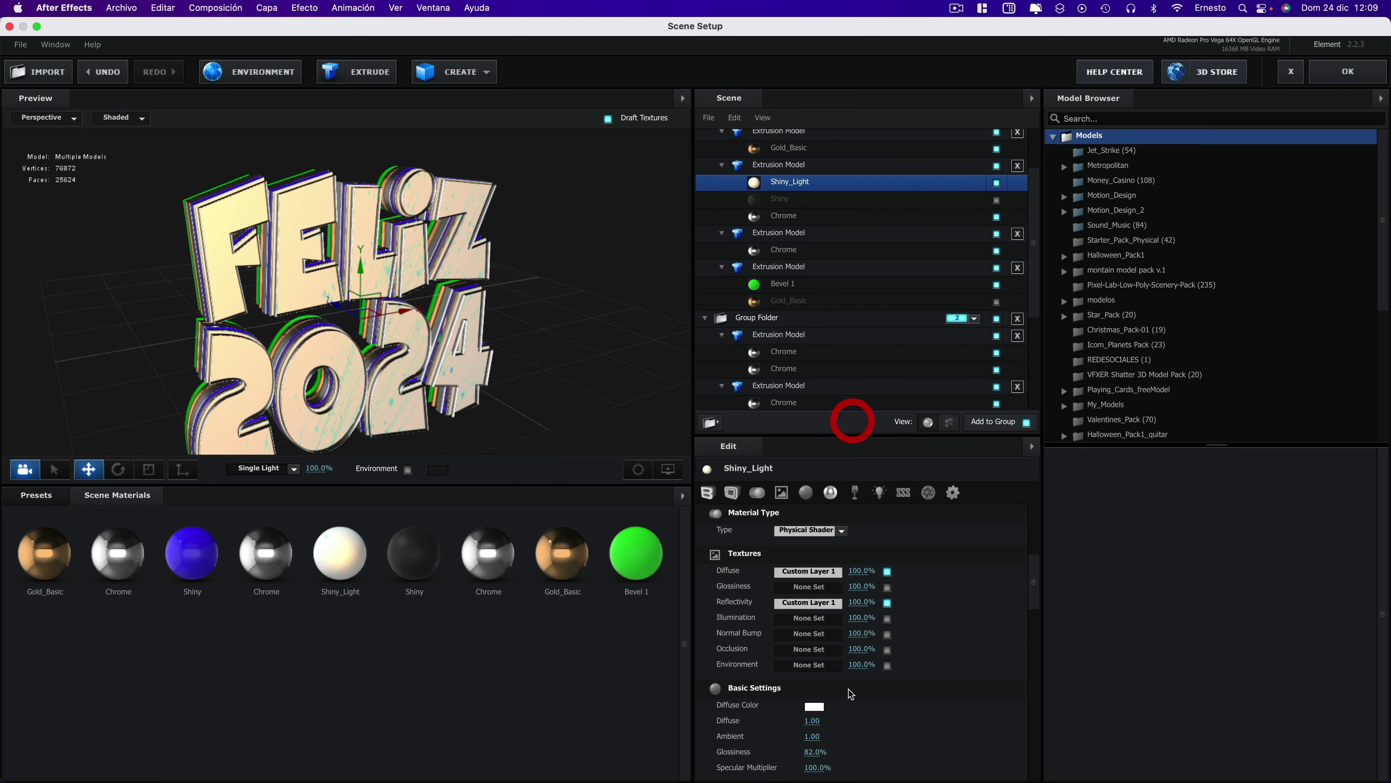
# - Change Shiny_Light's diffuse colour to orange
pyautogui.click(813, 704)
pyautogui.click(648, 202)
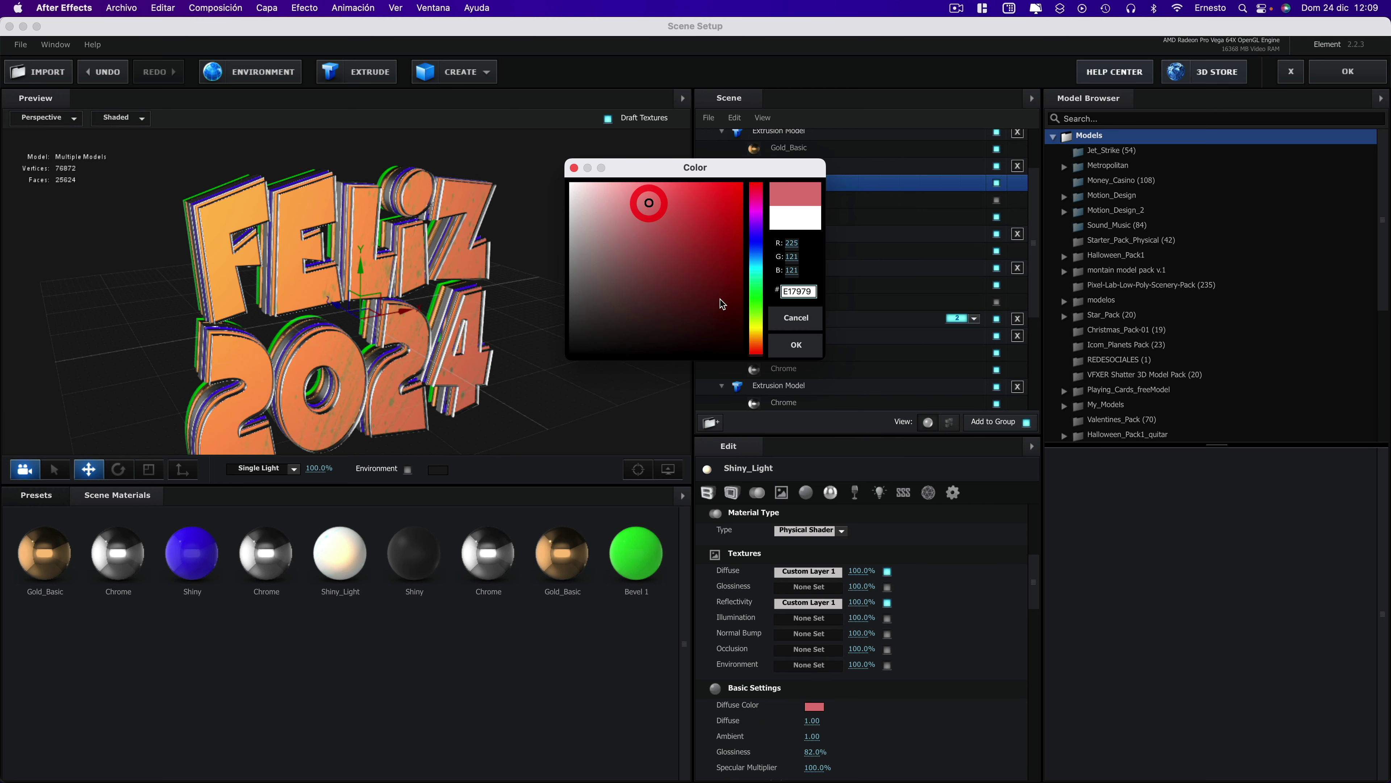
pyautogui.click(755, 324)
pyautogui.click(702, 249)
pyautogui.click(727, 231)
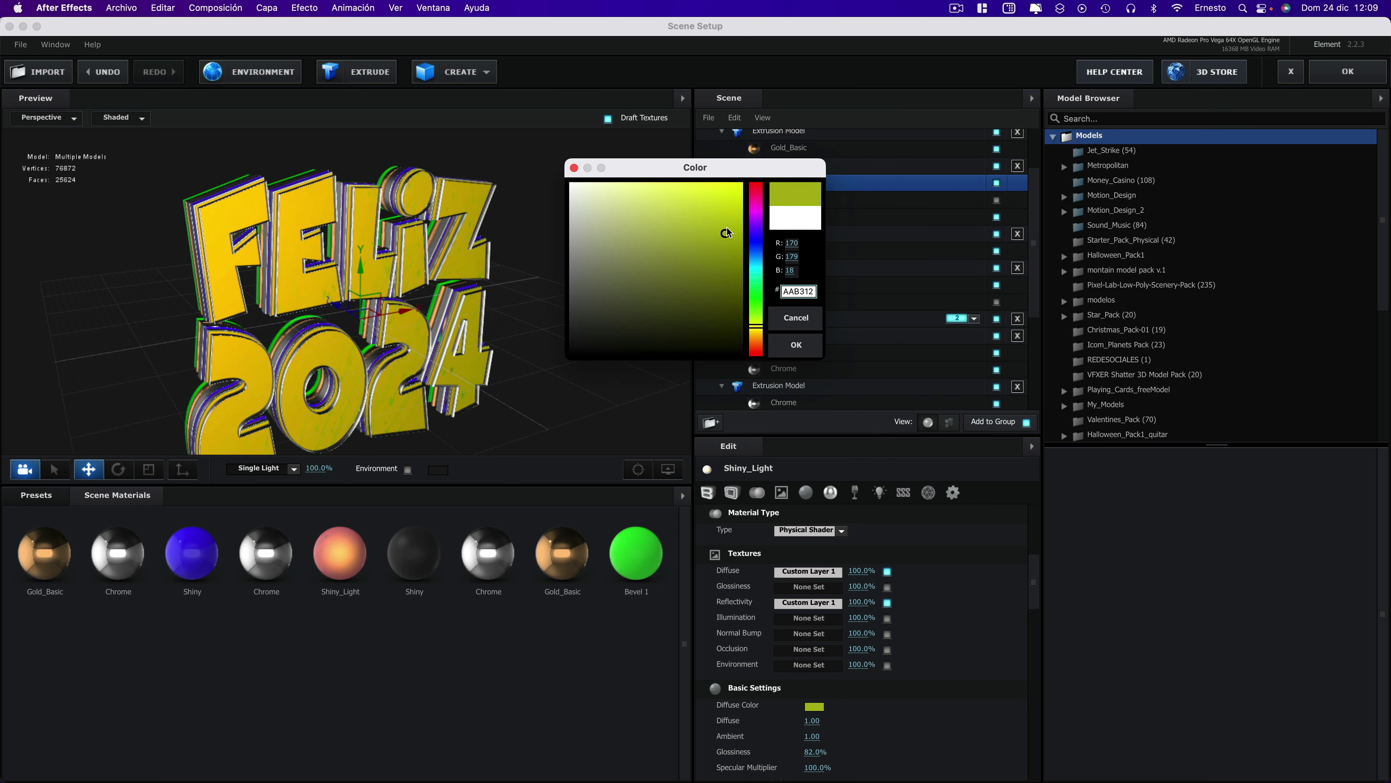
pyautogui.click(729, 244)
pyautogui.moveTo(755, 263); pyautogui.dragTo(758, 324)
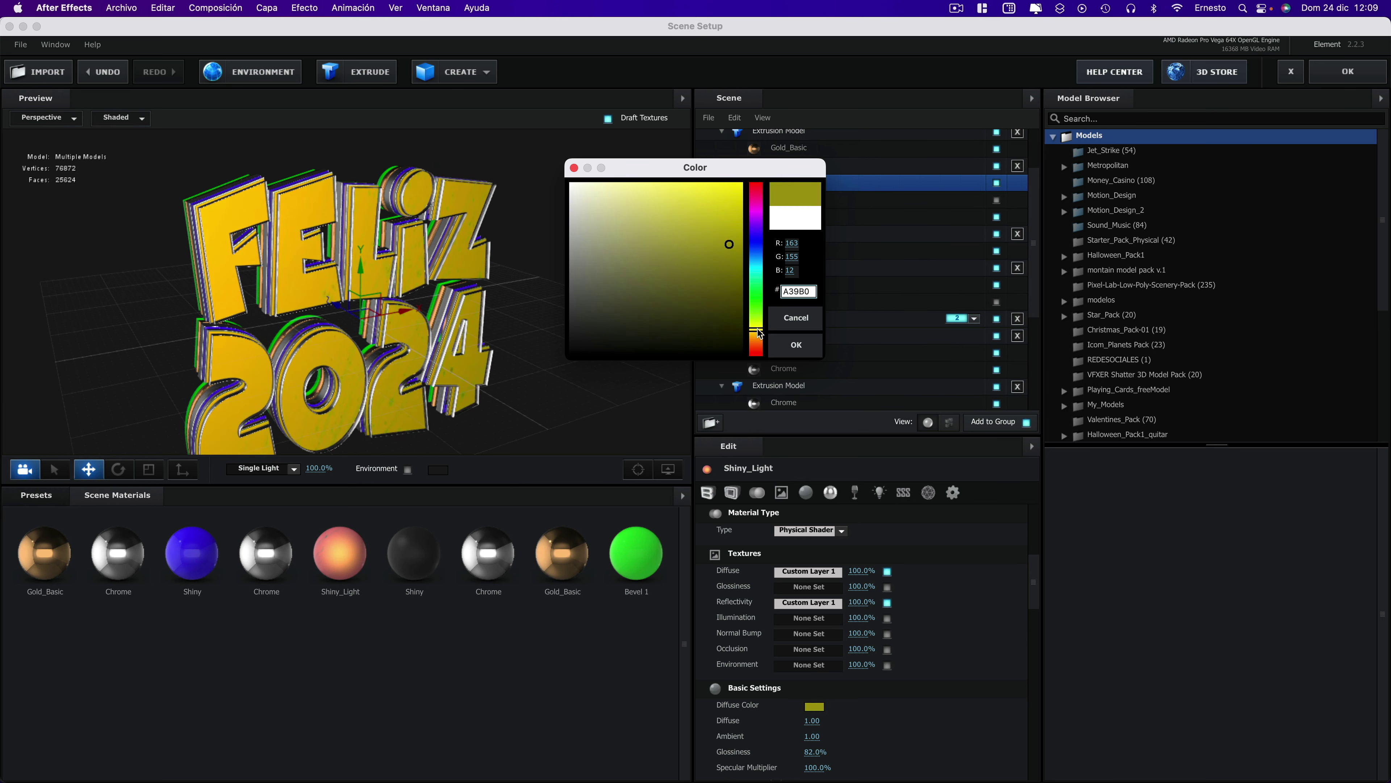
pyautogui.moveTo(759, 333); pyautogui.dragTo(758, 342)
pyautogui.click(796, 345)
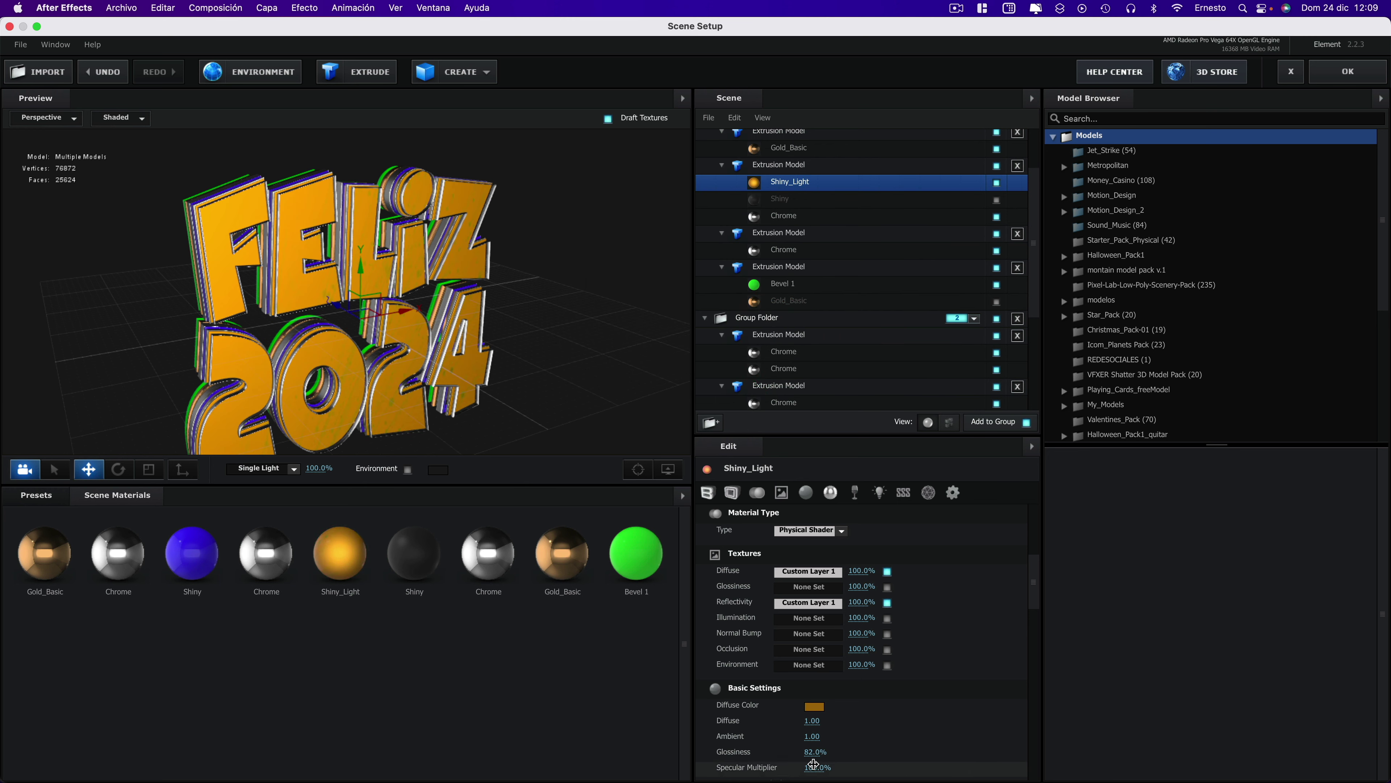
# - Set reflectivity intensity to 0% and refraction intensity to 4.0%
pyautogui.scroll(-4, 824, 735)
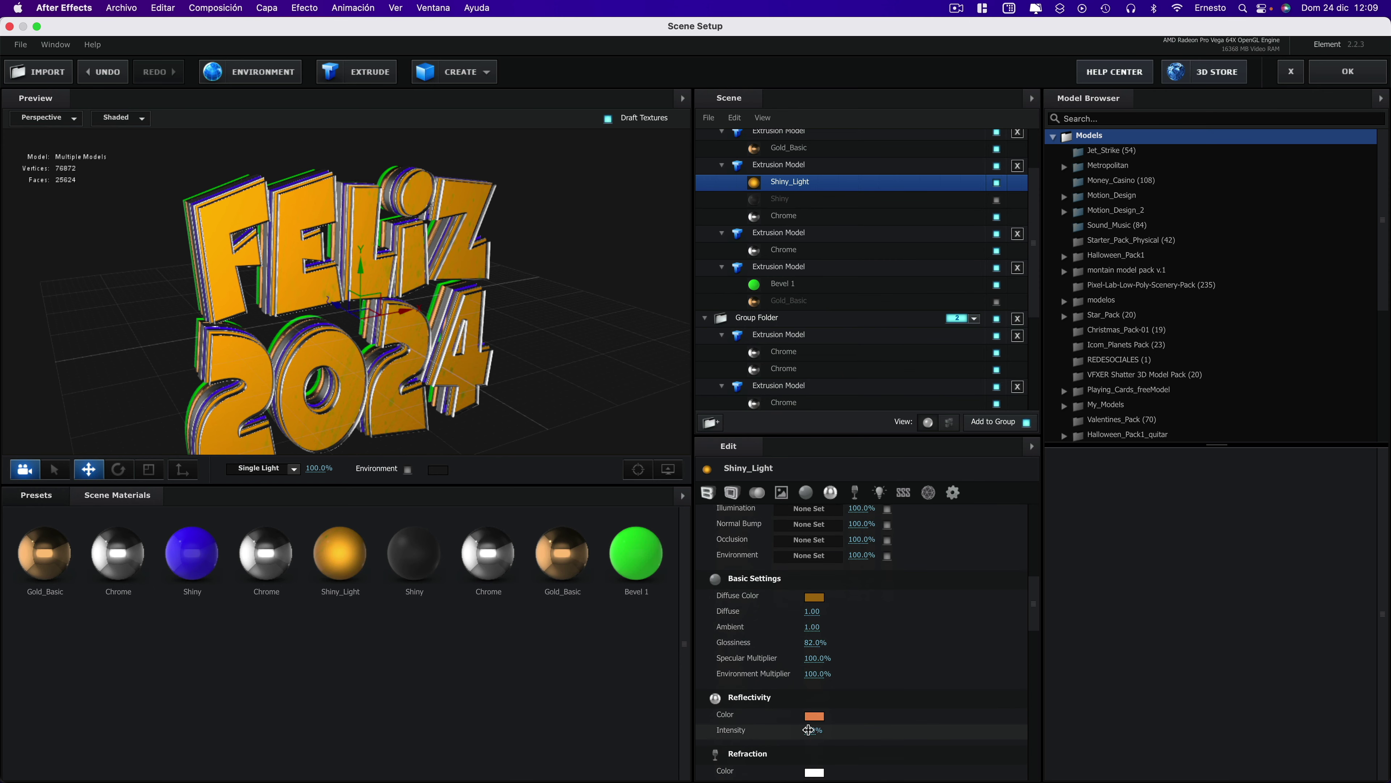
pyautogui.moveTo(808, 730); pyautogui.dragTo(794, 685)
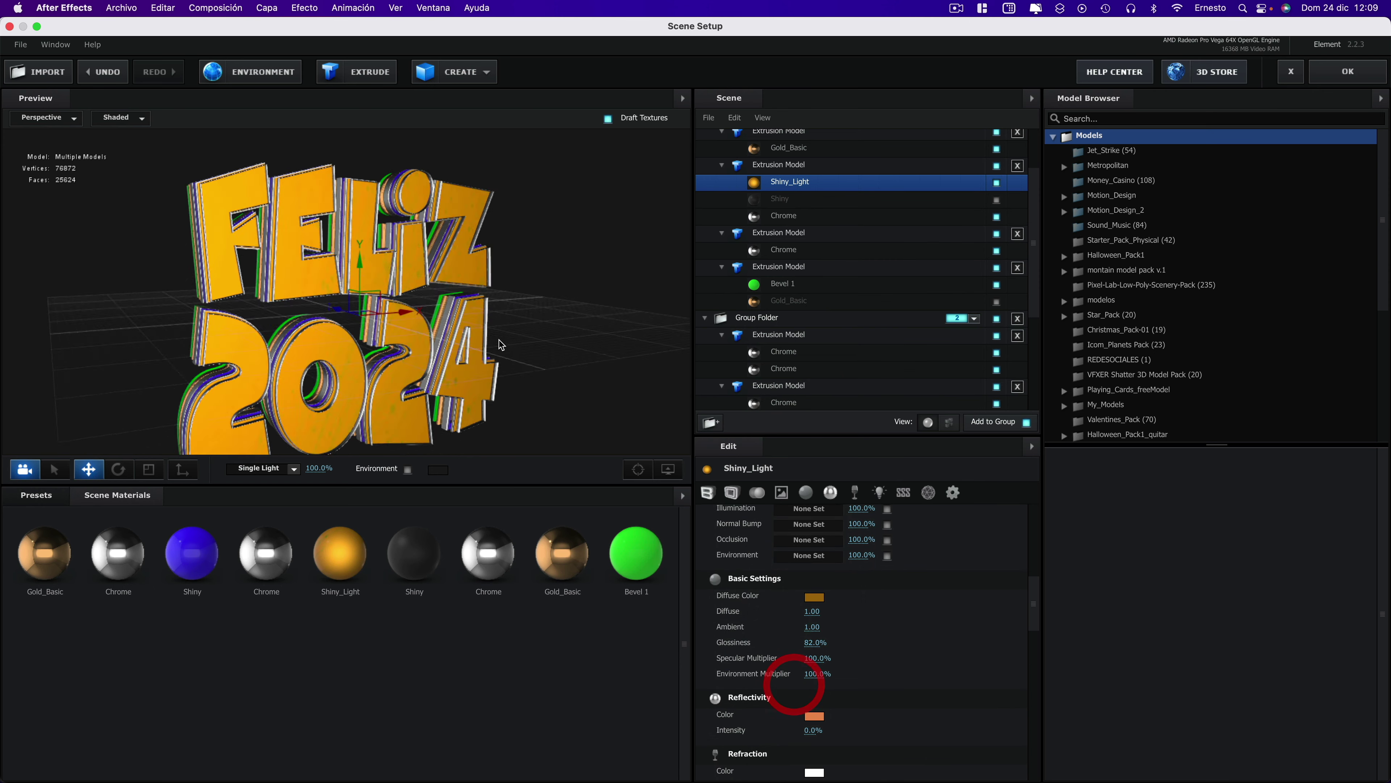
pyautogui.moveTo(498, 339); pyautogui.dragTo(615, 379)
pyautogui.scroll(-3, 826, 715)
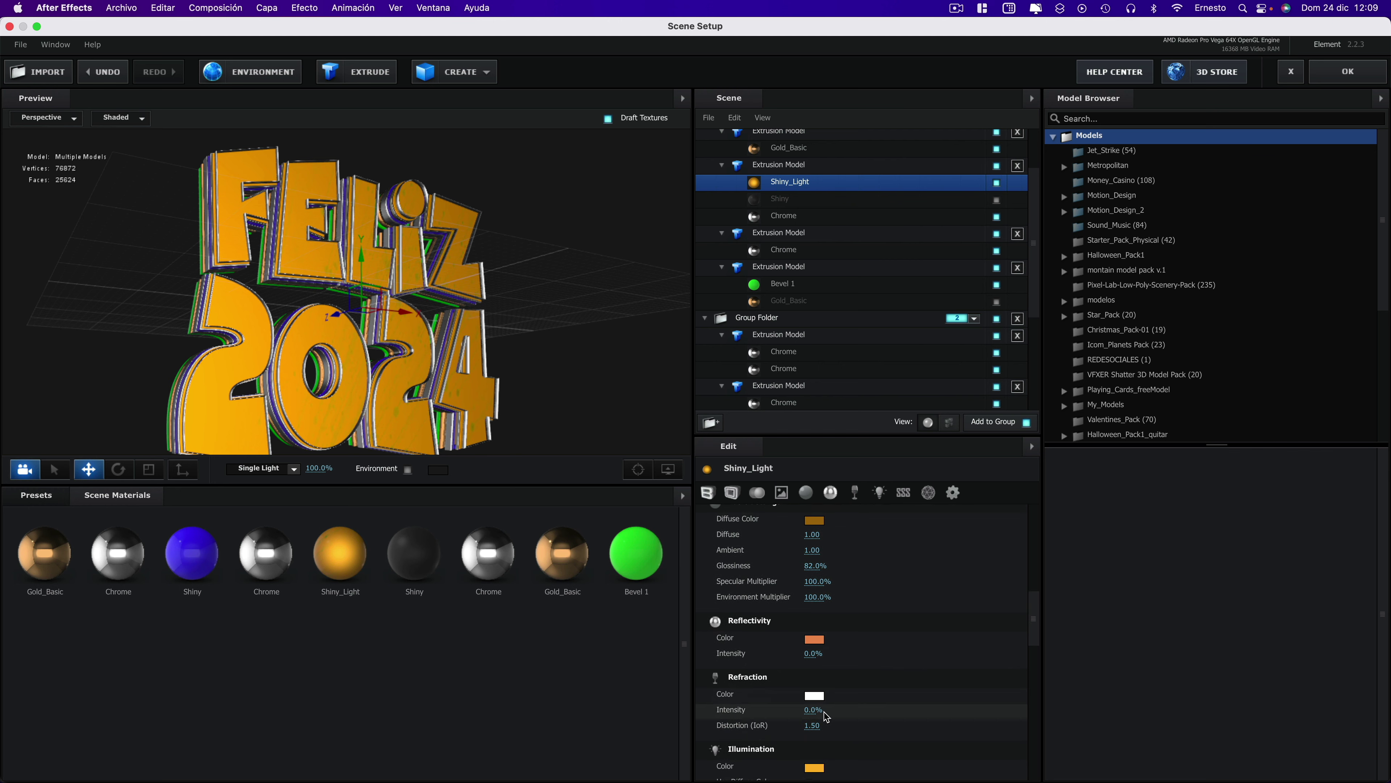
pyautogui.moveTo(815, 710); pyautogui.dragTo(926, 713)
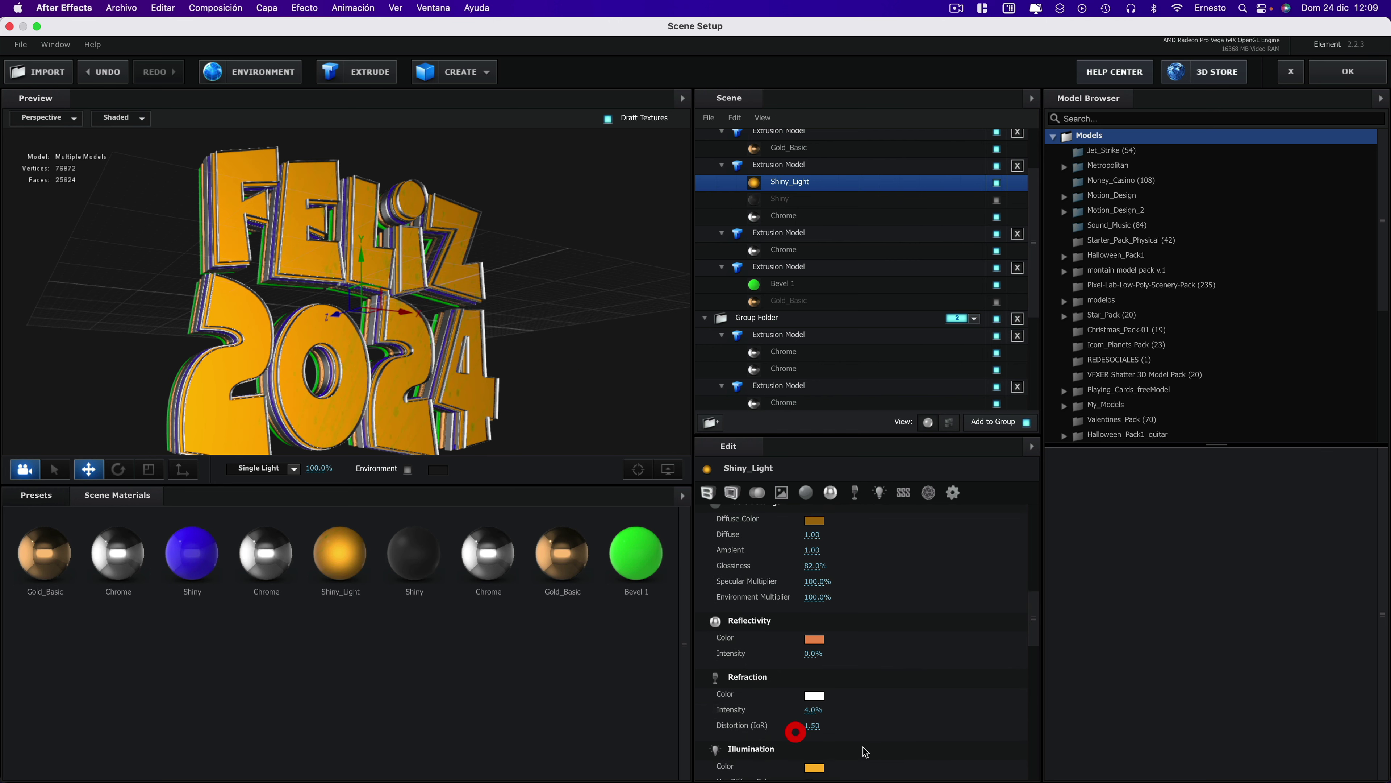
pyautogui.scroll(-2, 874, 733)
pyautogui.scroll(-3, 874, 733)
pyautogui.scroll(10, 871, 729)
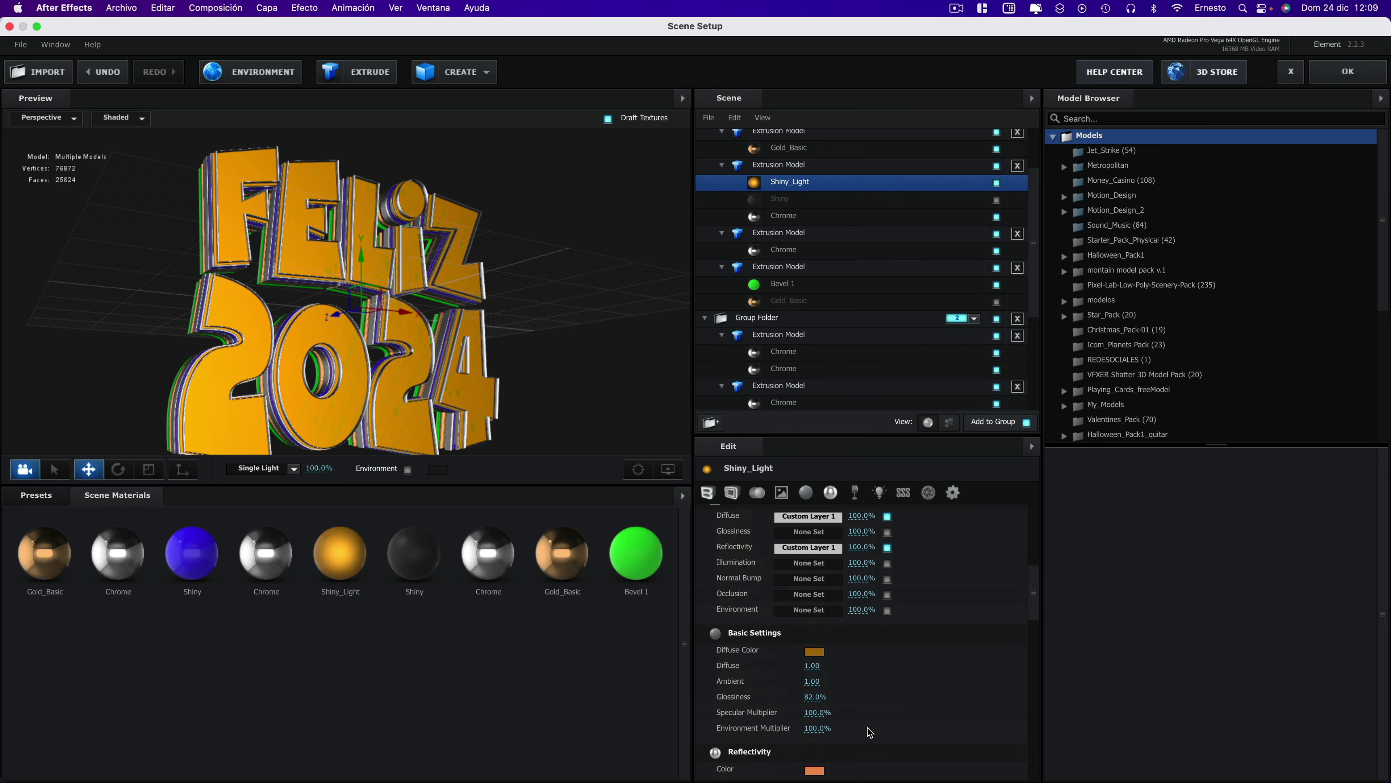
pyautogui.scroll(-4, 867, 726)
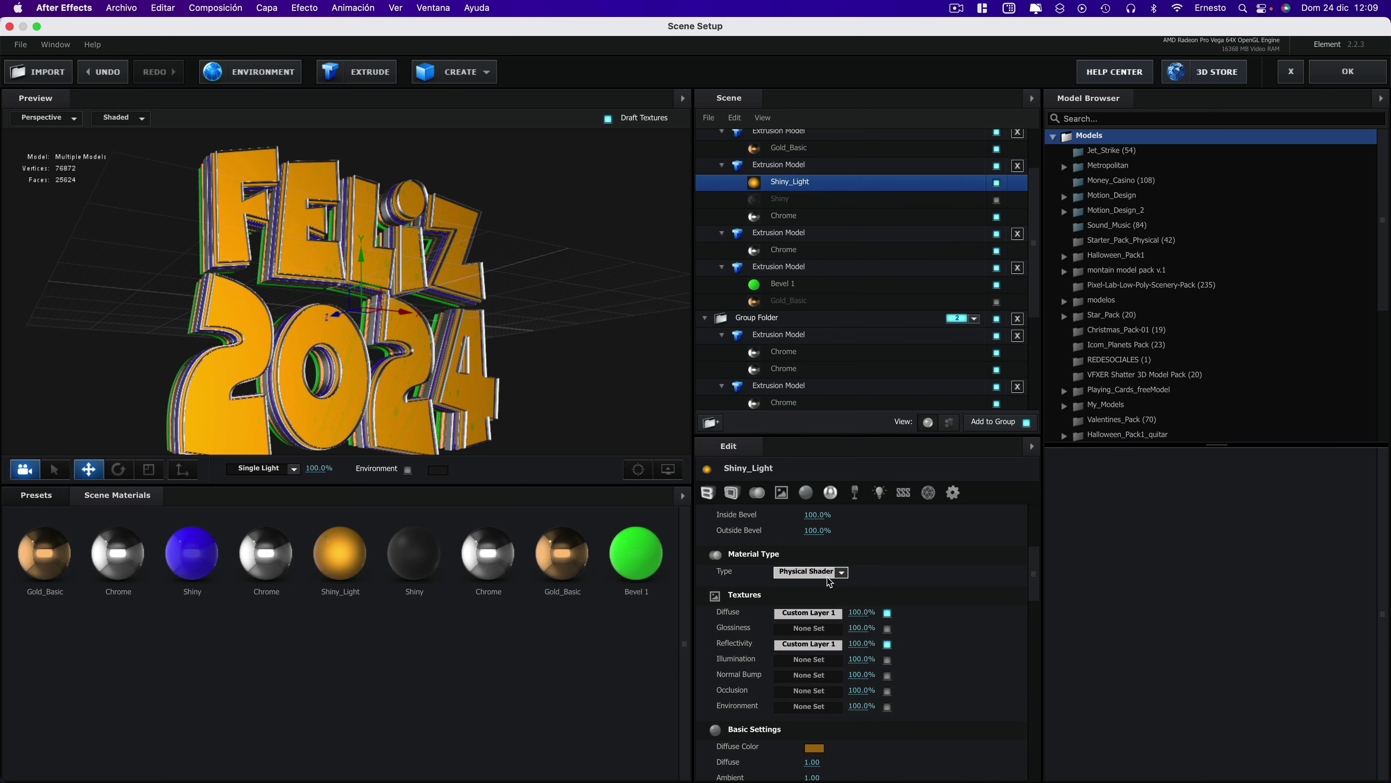
# - Copy the Custom Layer 1 diffuse texture for reuse in illumination
pyautogui.click(801, 617)
pyautogui.click(814, 651)
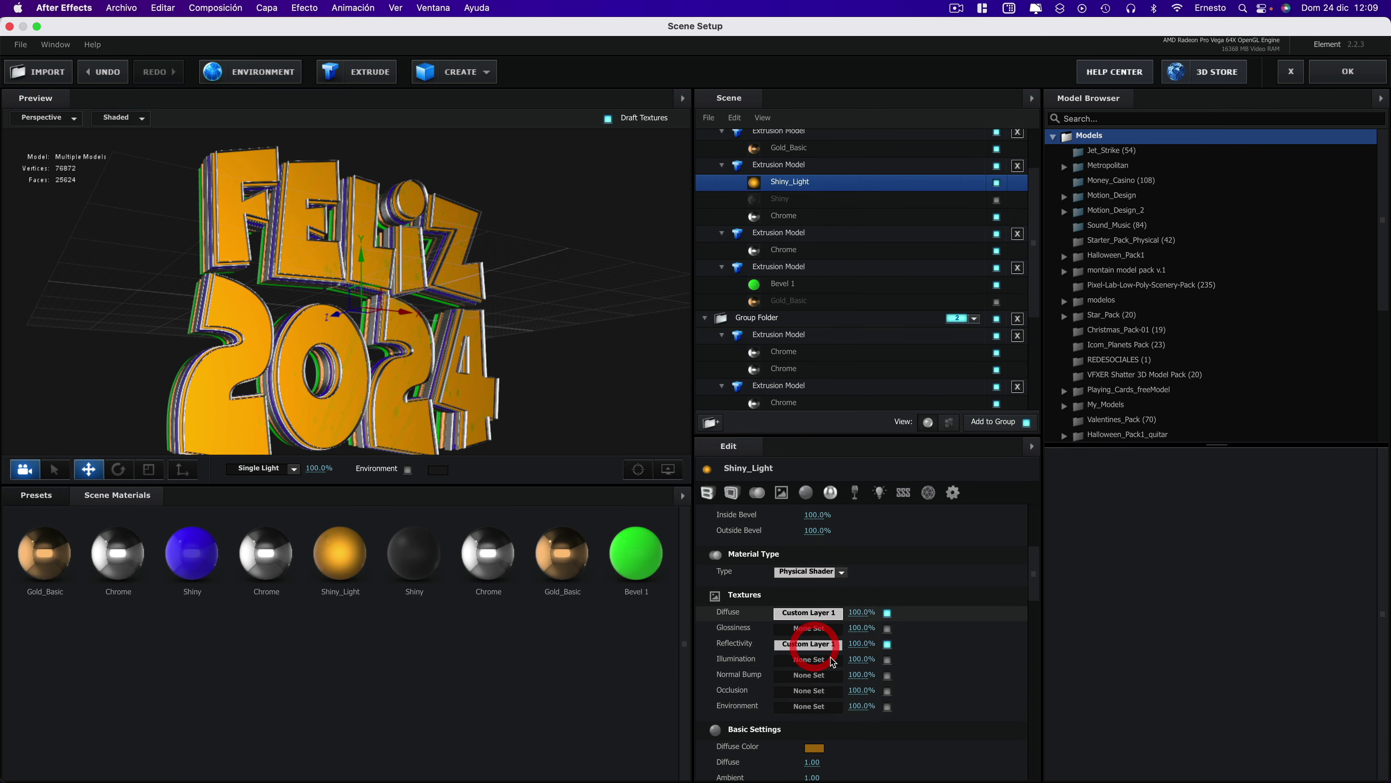
pyautogui.click(816, 666)
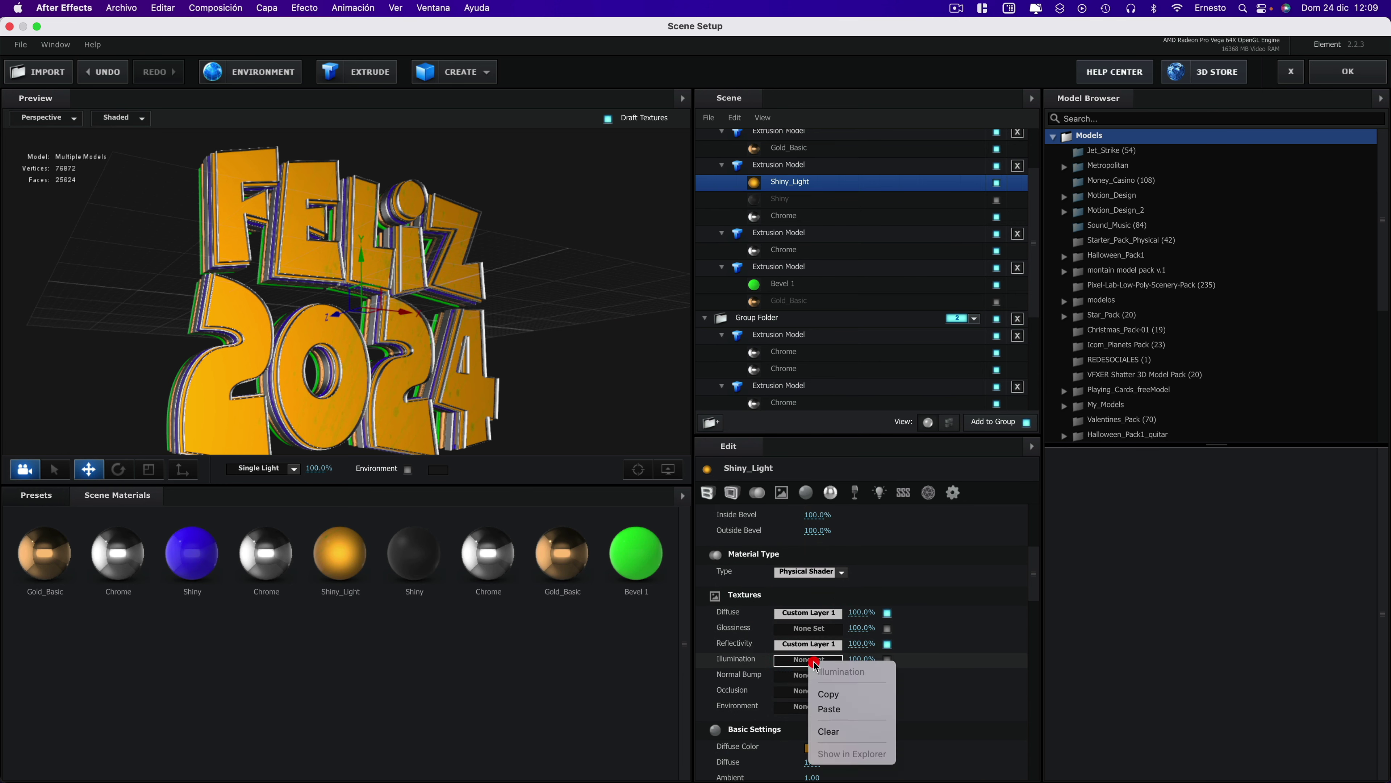
# - Paste Custom Layer 1 into the illumination texture and raise illumination intensity to 163.0%
pyautogui.click(829, 710)
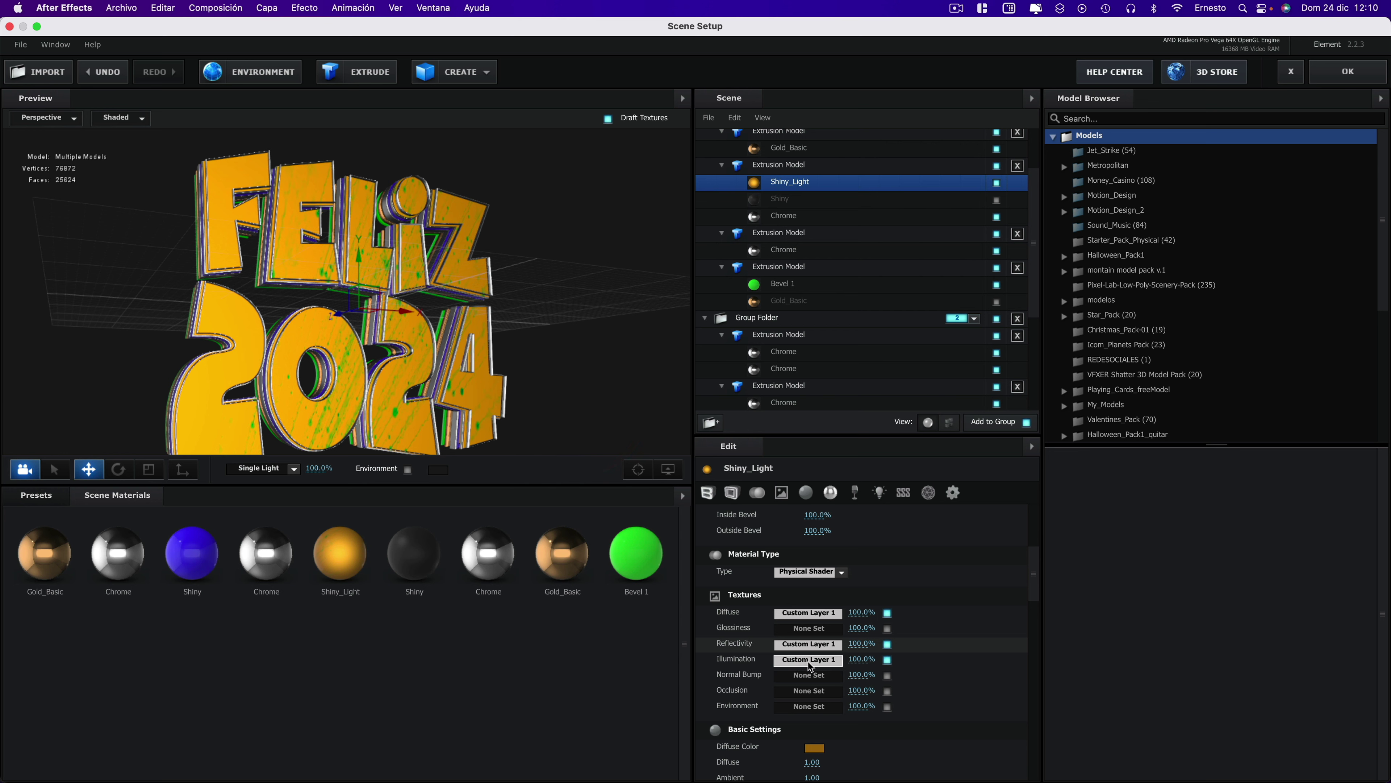
pyautogui.scroll(-10, 823, 668)
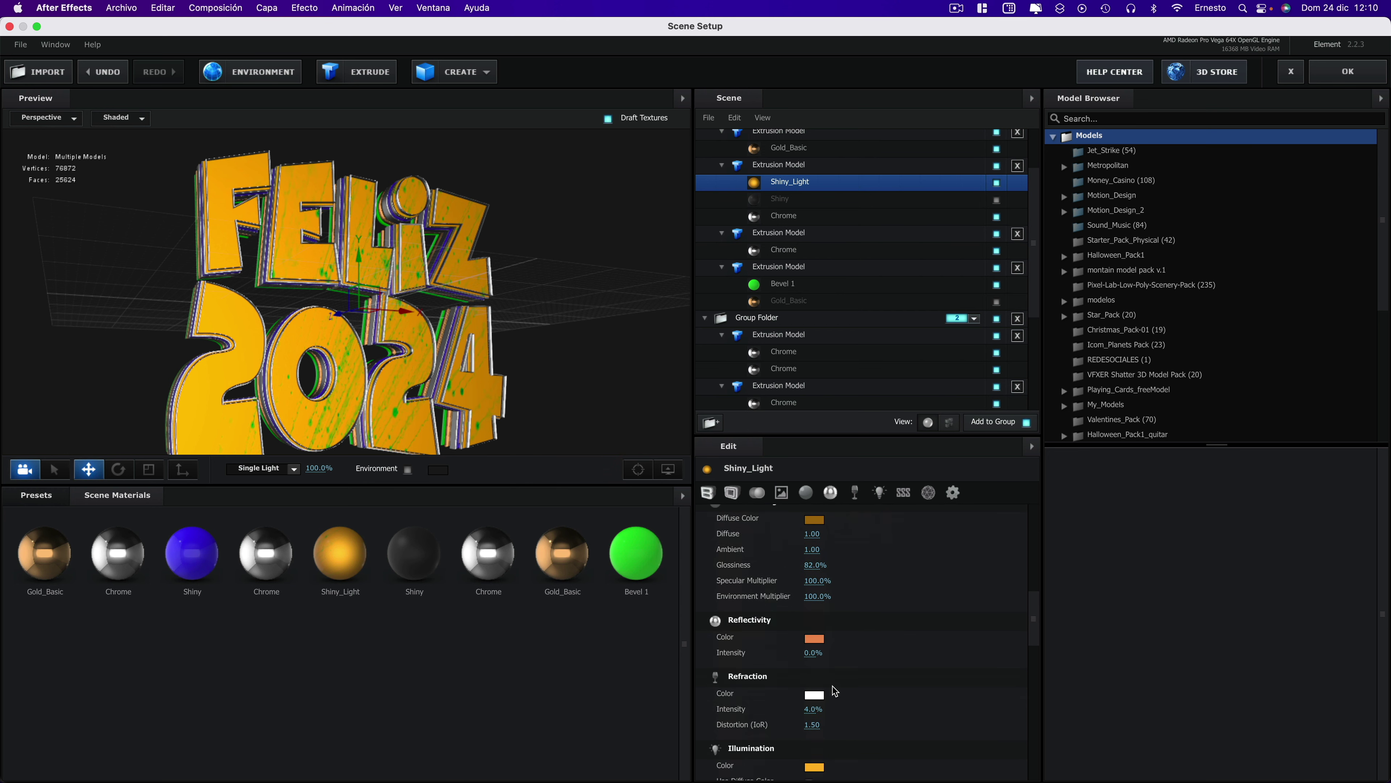
pyautogui.scroll(2, 837, 699)
pyautogui.scroll(-6, 830, 707)
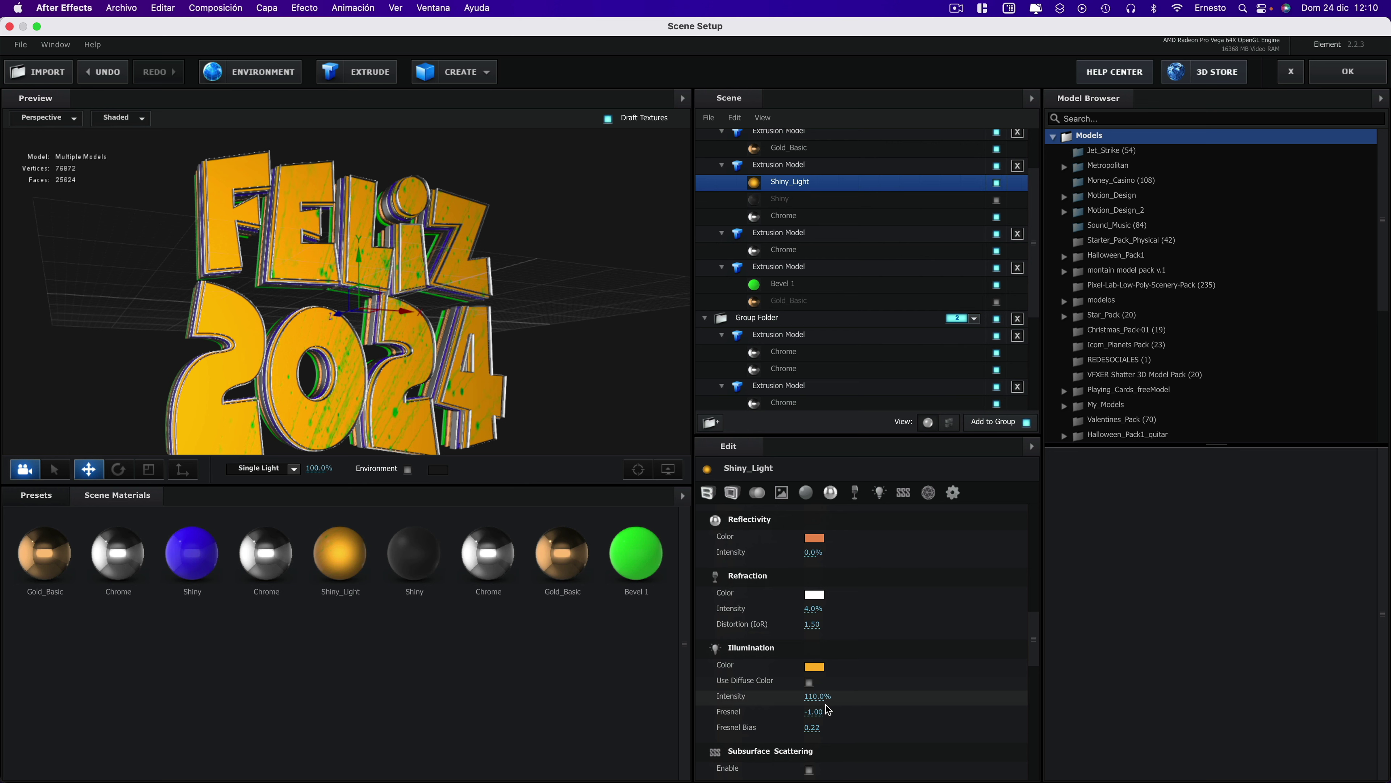
pyautogui.moveTo(816, 697); pyautogui.dragTo(854, 702)
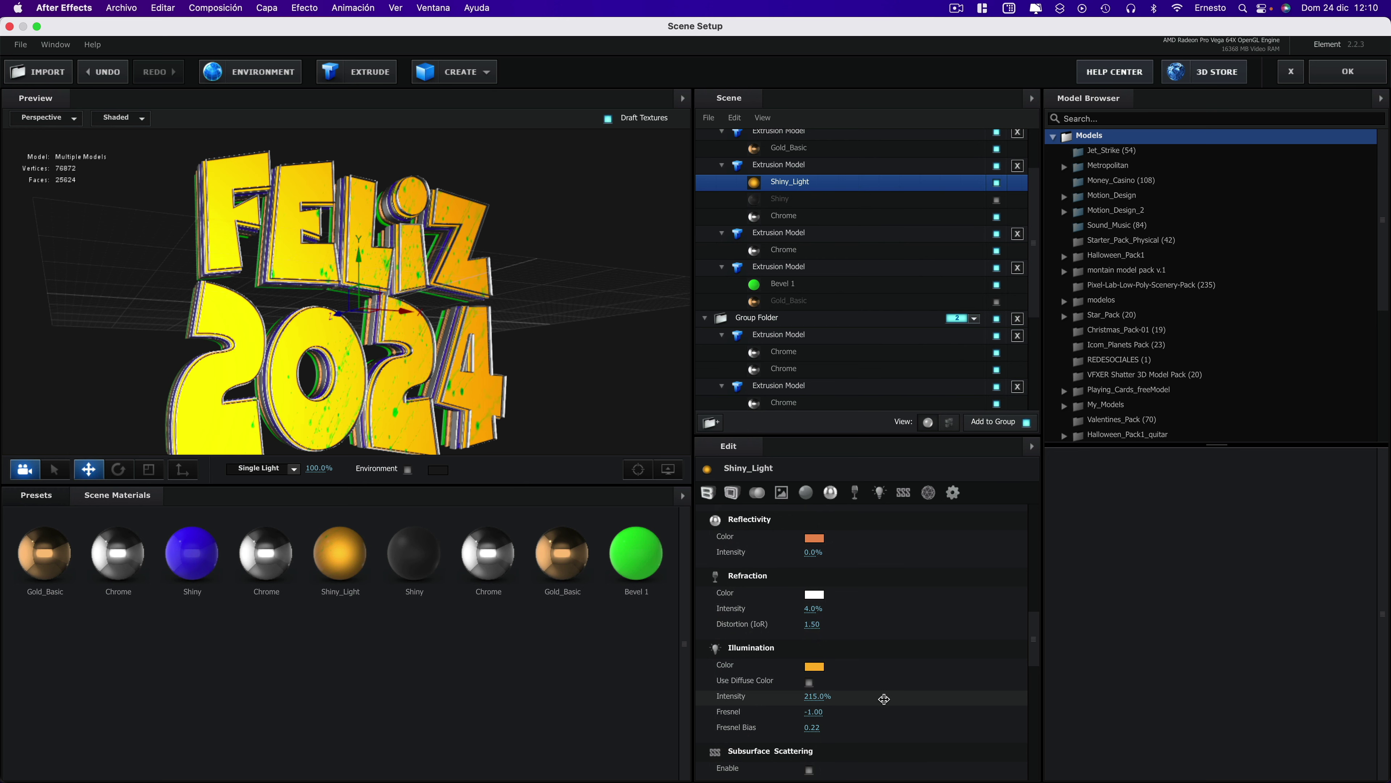
# - Set the illumination colour to bright yellow FFF601 and turn FELIZ 2024 to face front
pyautogui.click(815, 665)
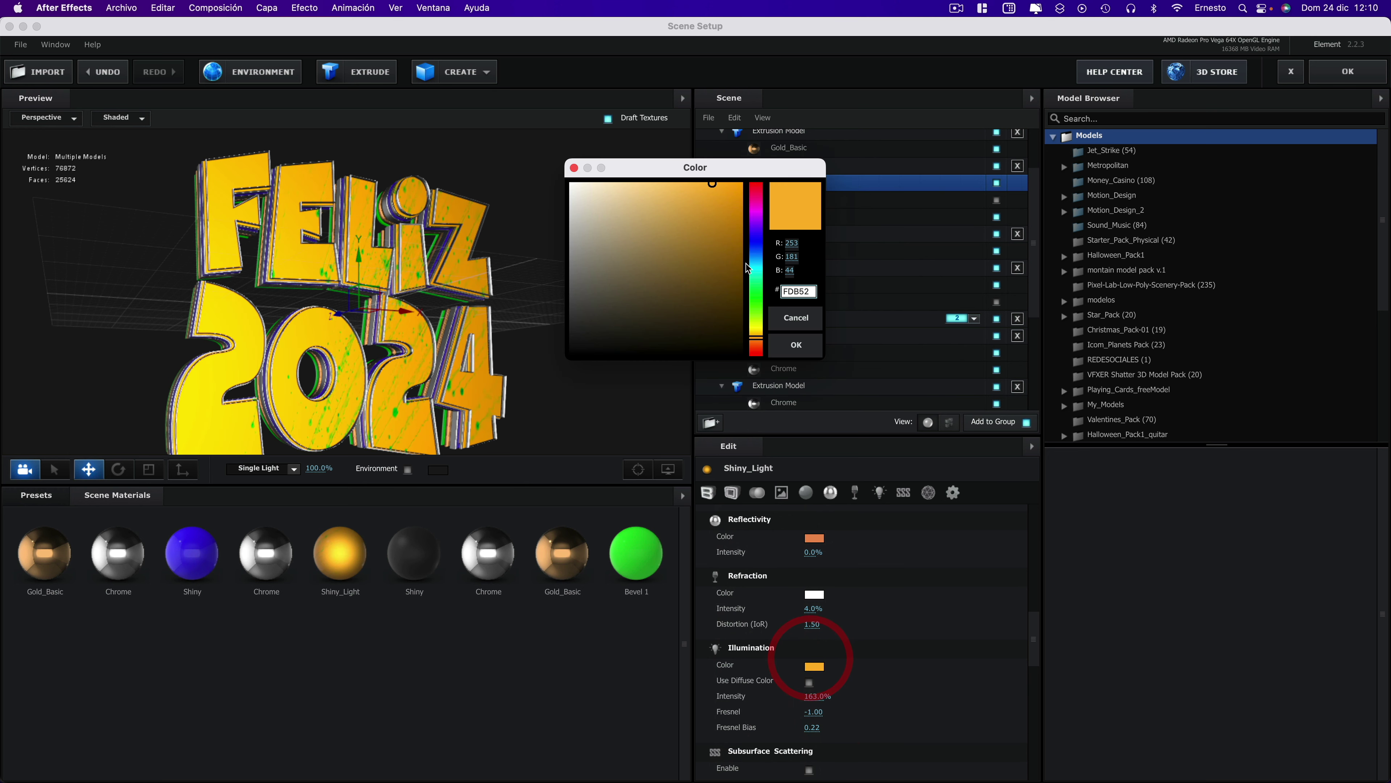
pyautogui.click(756, 266)
pyautogui.click(708, 190)
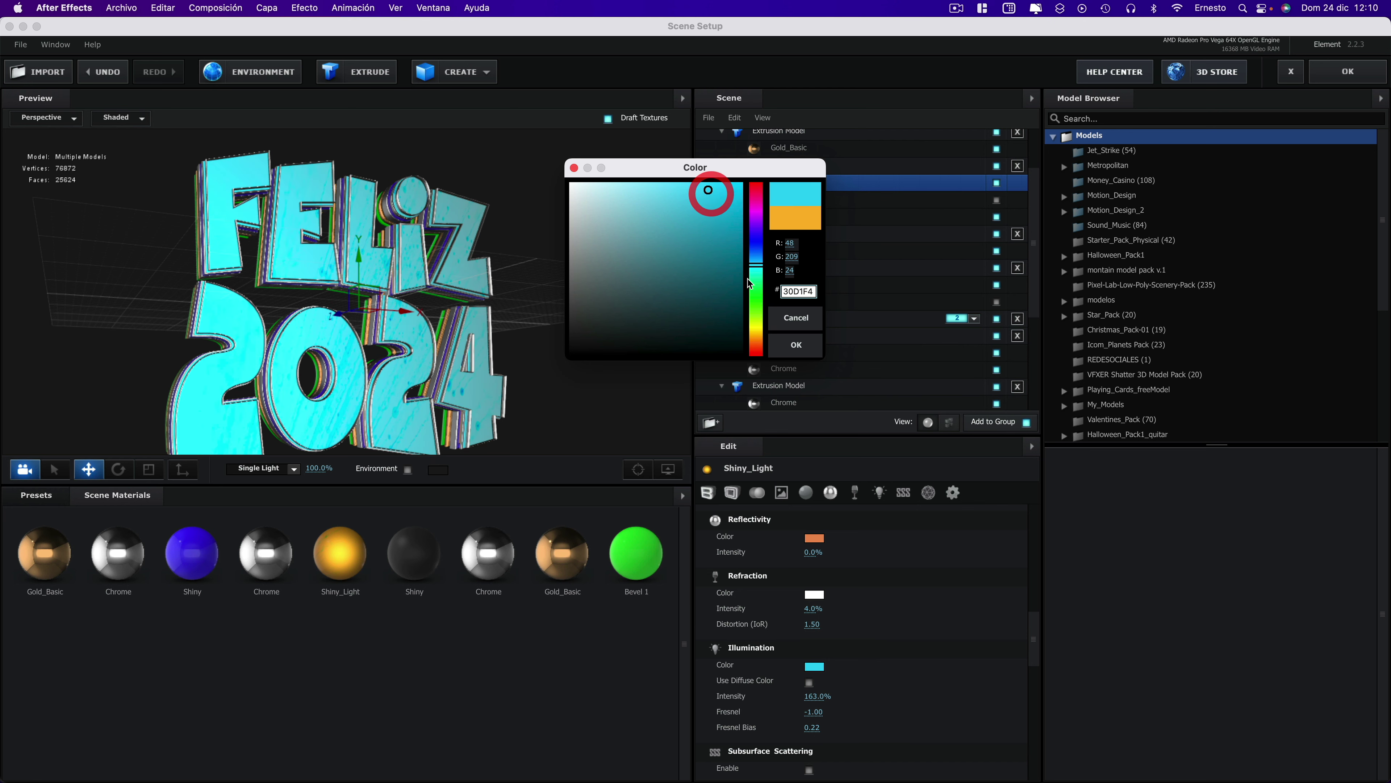
pyautogui.click(757, 299)
pyautogui.click(756, 329)
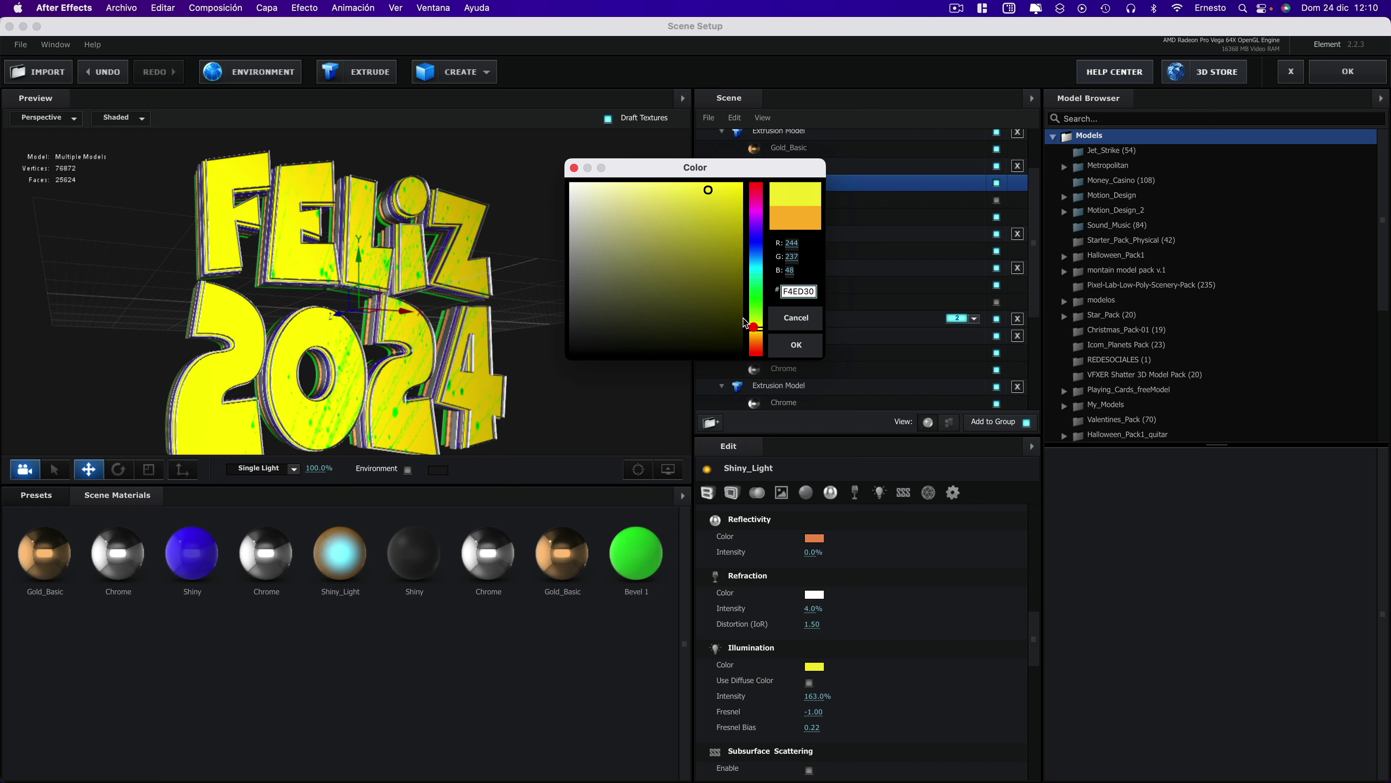
pyautogui.click(725, 211)
pyautogui.click(739, 184)
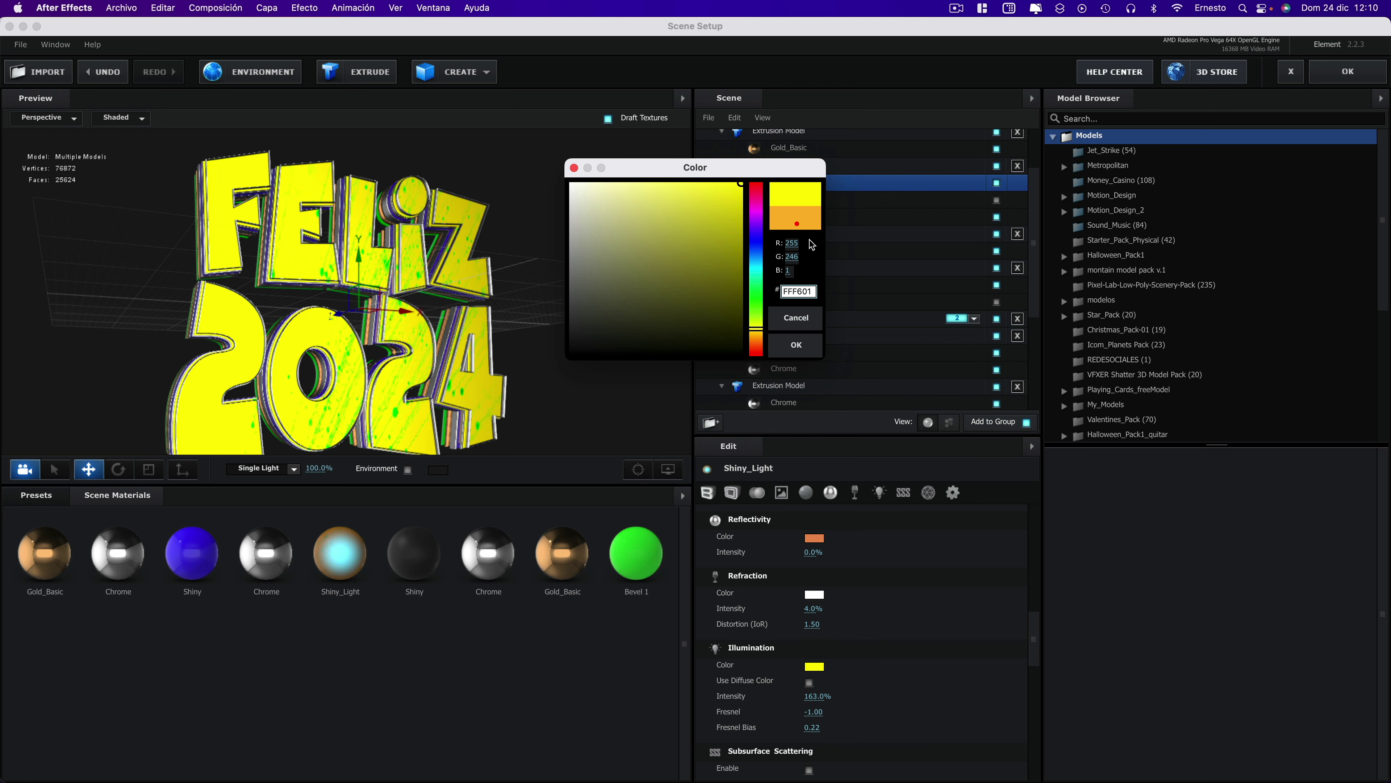
pyautogui.click(796, 345)
pyautogui.moveTo(555, 349); pyautogui.dragTo(541, 346)
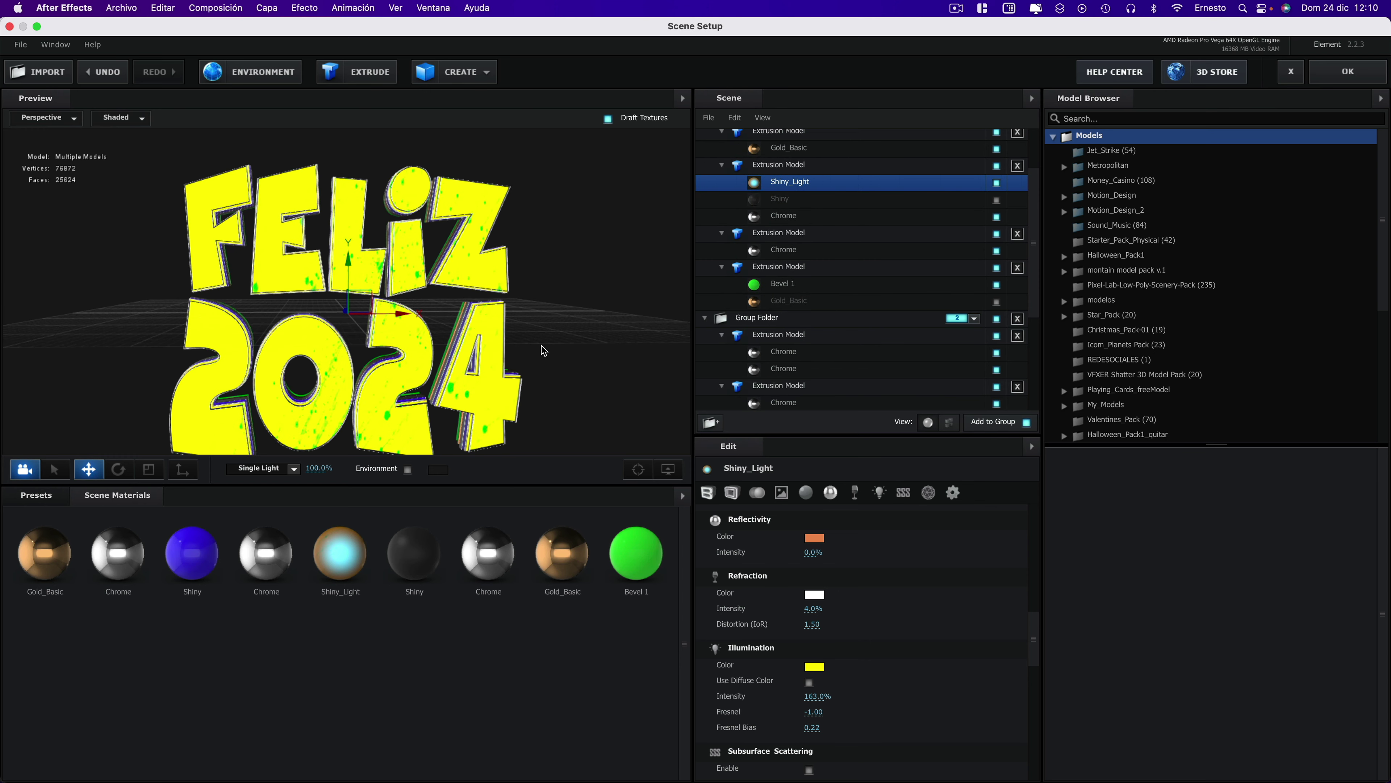
pyautogui.scroll(10, 817, 581)
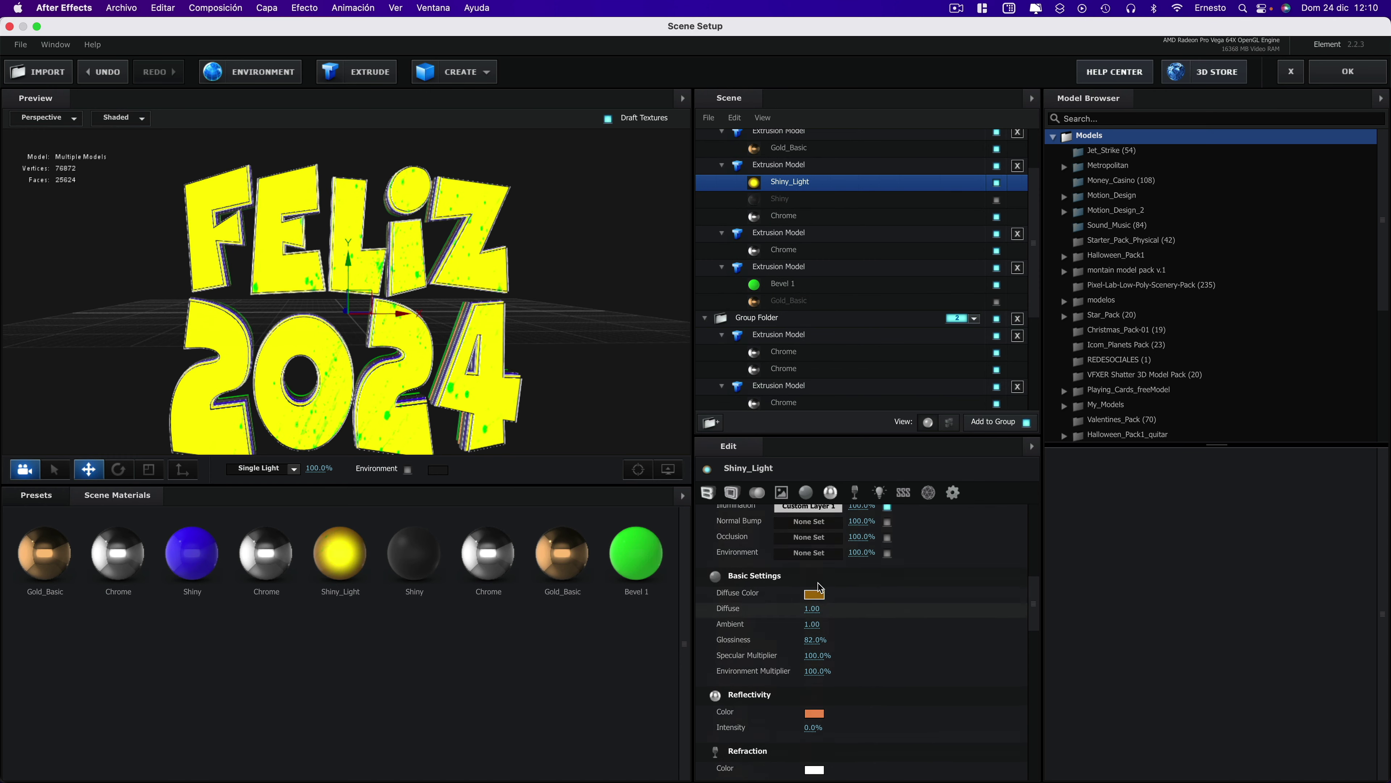
# - Adjust the illumination texture to gamma 0.41, contrast -12.0% and brightness 37.0%
pyautogui.click(815, 542)
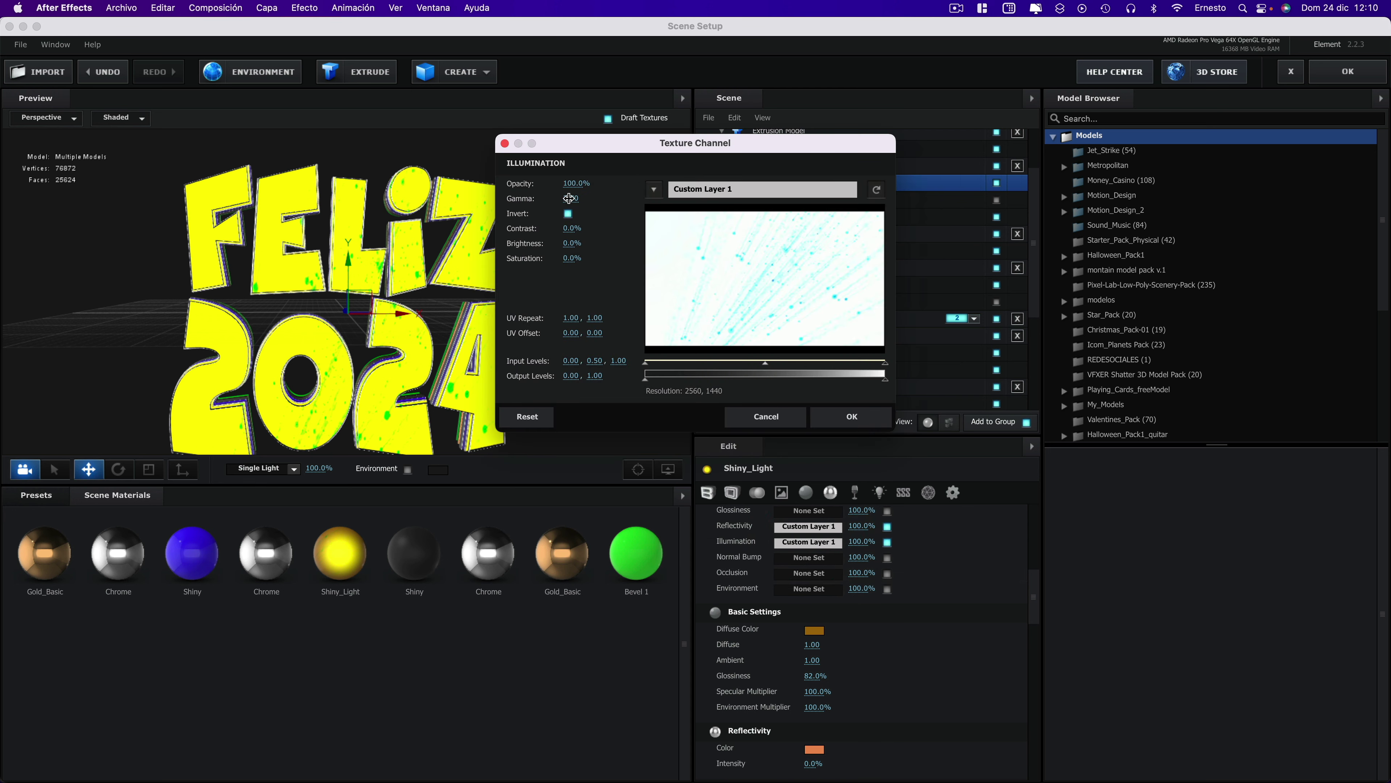
pyautogui.moveTo(513, 217); pyautogui.dragTo(438, 223)
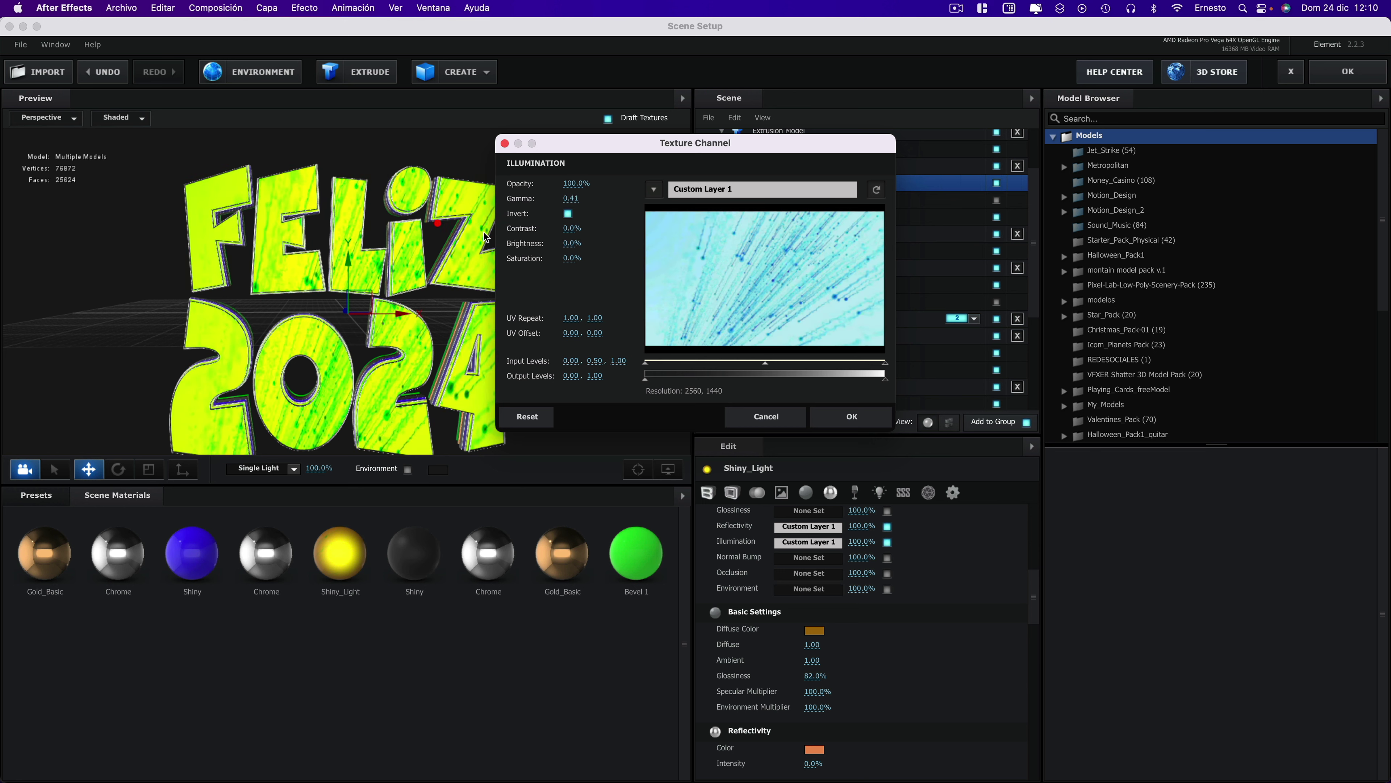
pyautogui.moveTo(569, 228)
pyautogui.mouseDown()
pyautogui.moveTo(598, 245)
pyautogui.moveTo(551, 261)
pyautogui.mouseUp()
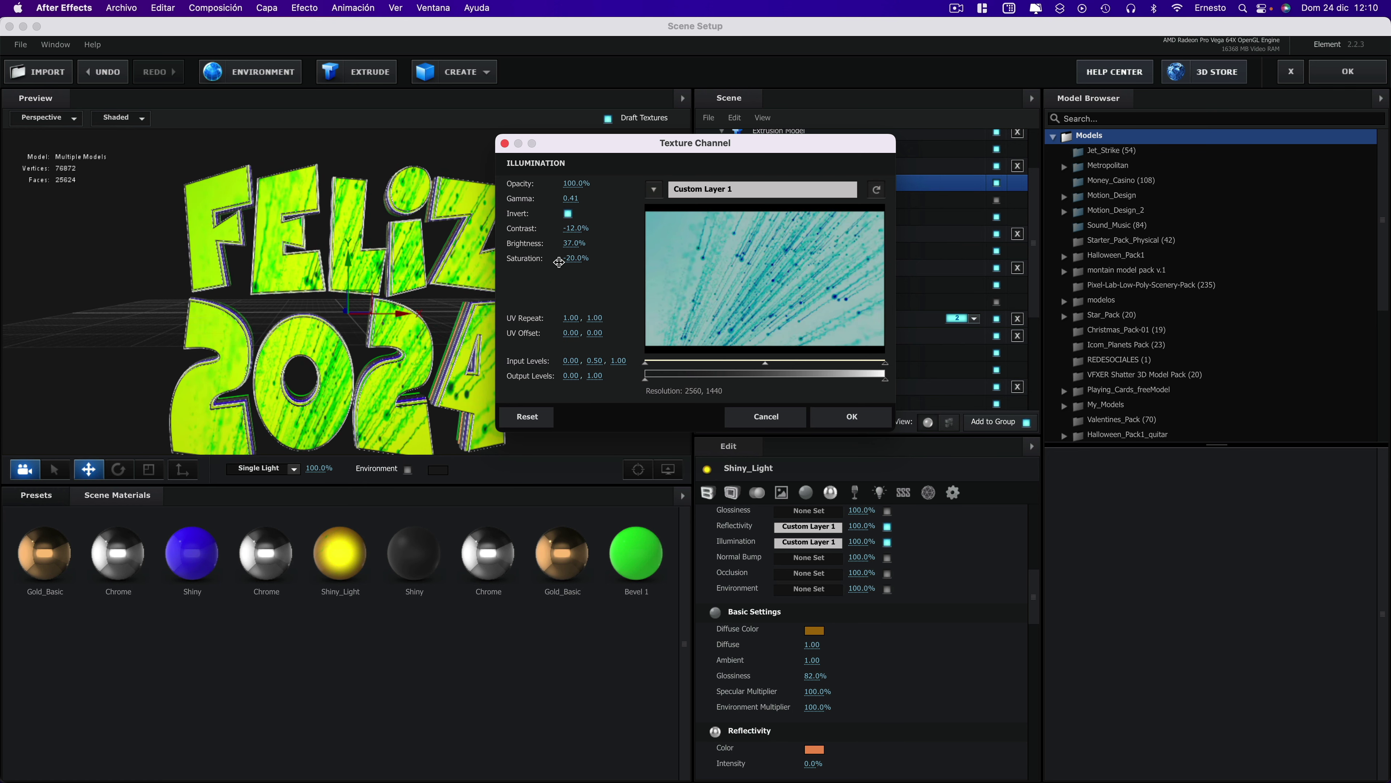
pyautogui.click(852, 416)
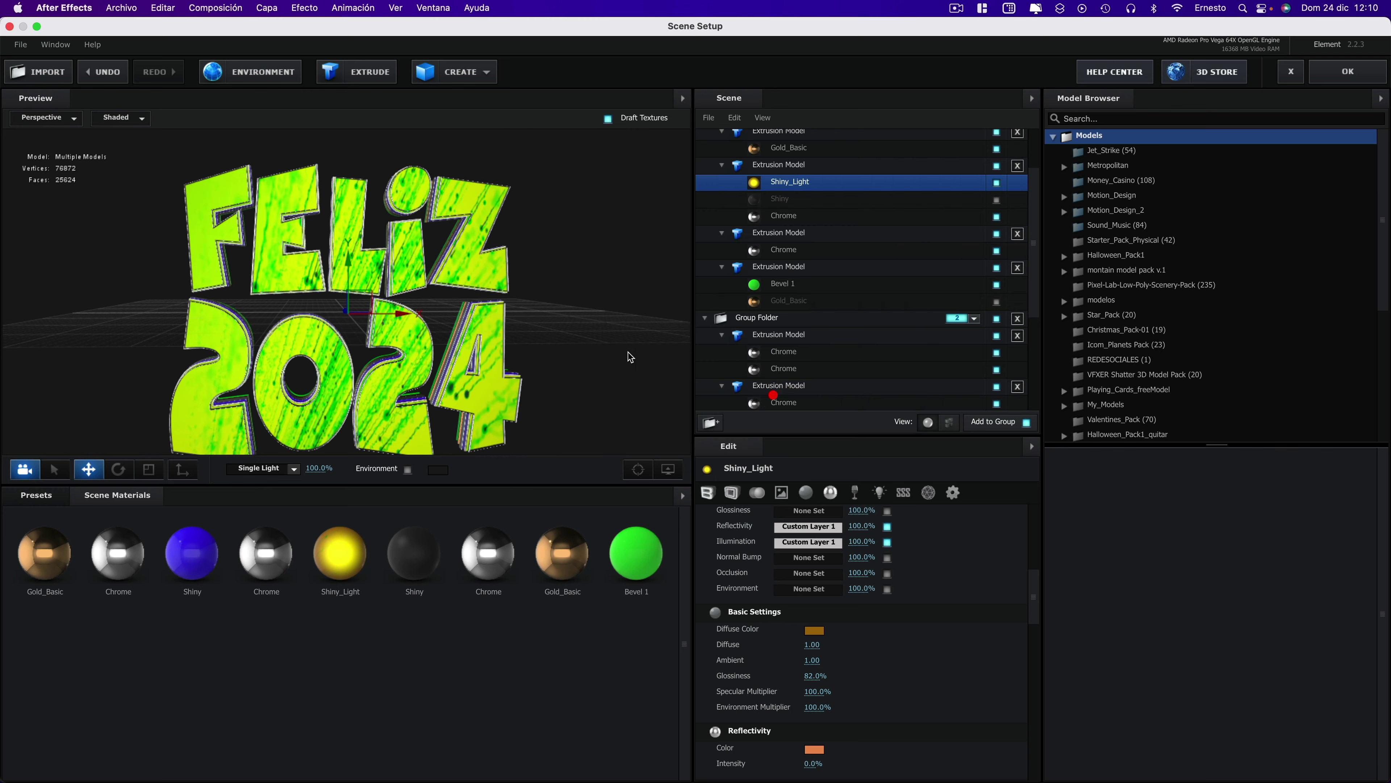
# - Close Element 3D Scene Setup, preview the text between 7 and 11 seconds at 100%, and switch to fibertexto 2
pyautogui.click(1275, 81)
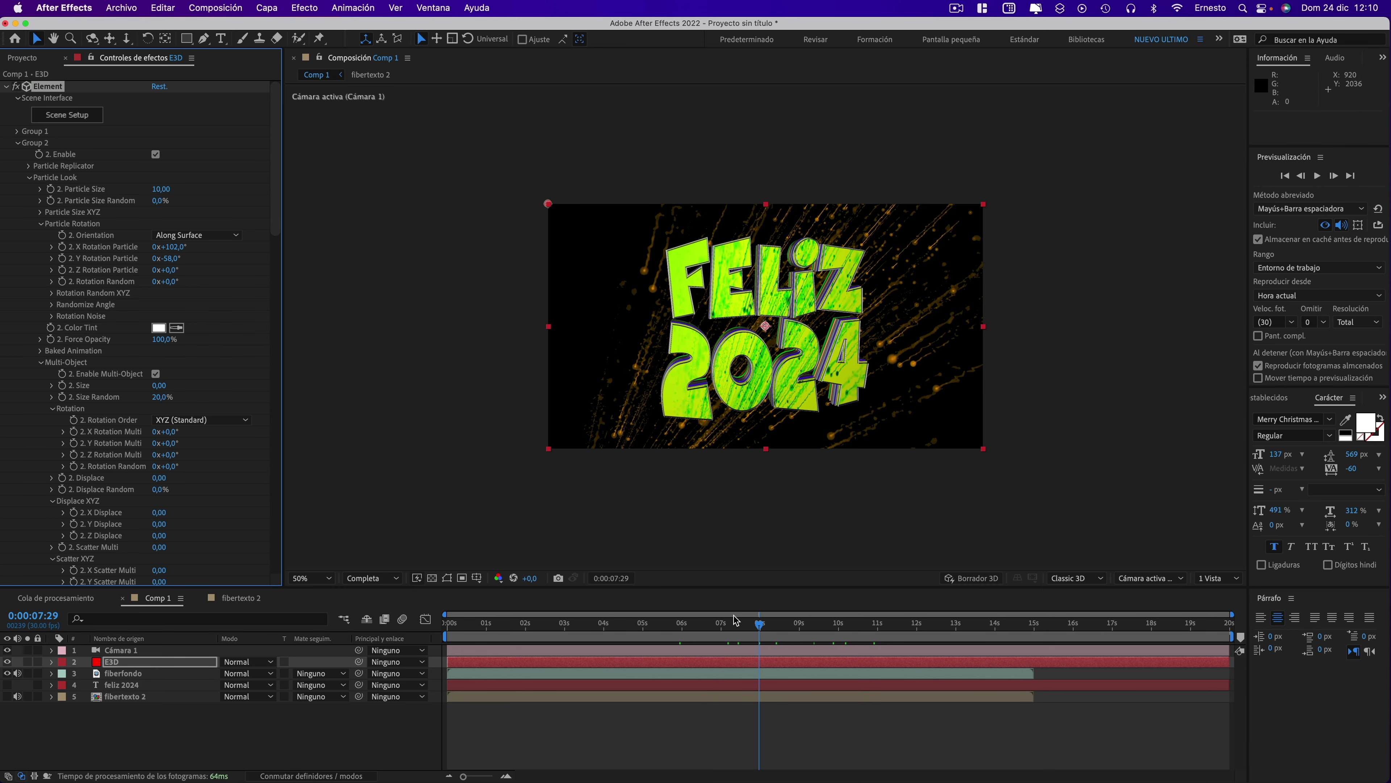
pyautogui.moveTo(736, 620); pyautogui.dragTo(733, 621)
pyautogui.press('/')
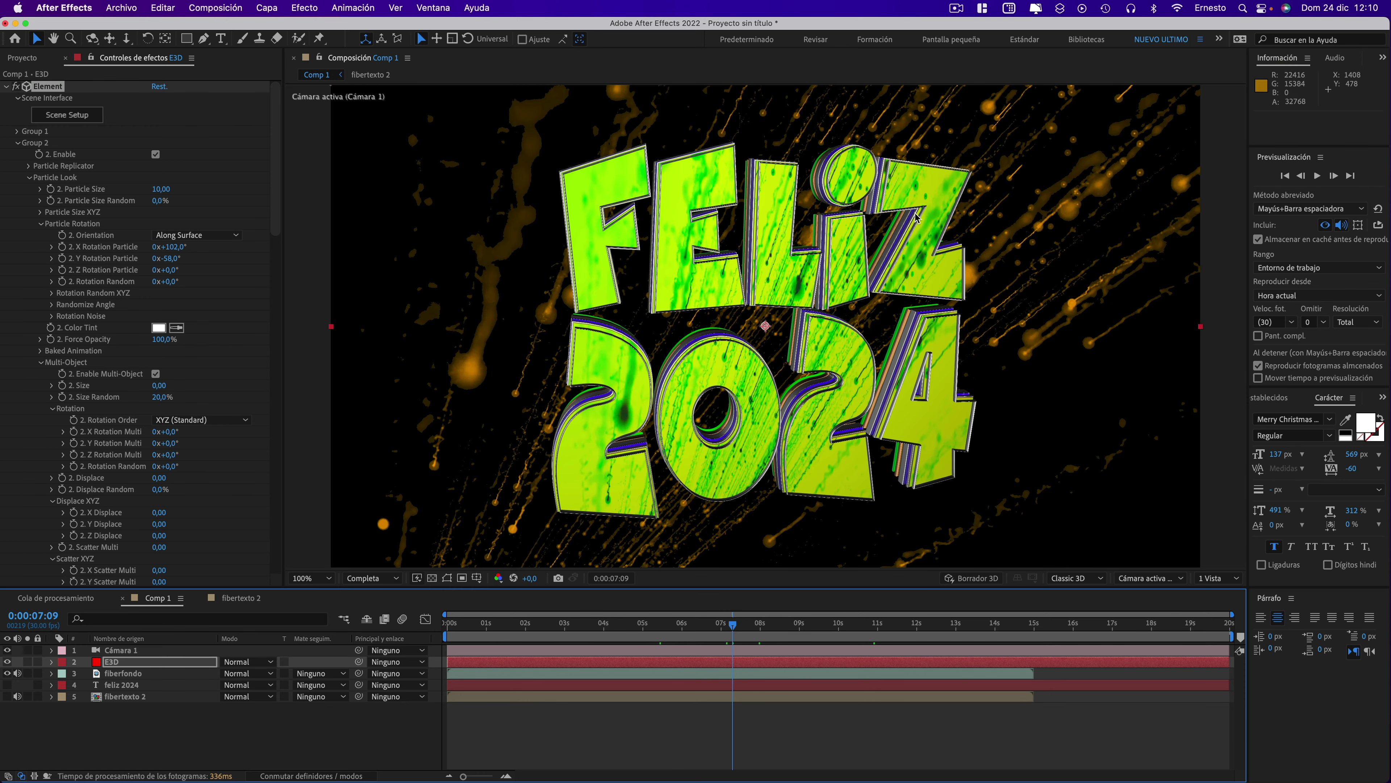
pyautogui.moveTo(761, 627); pyautogui.dragTo(899, 632)
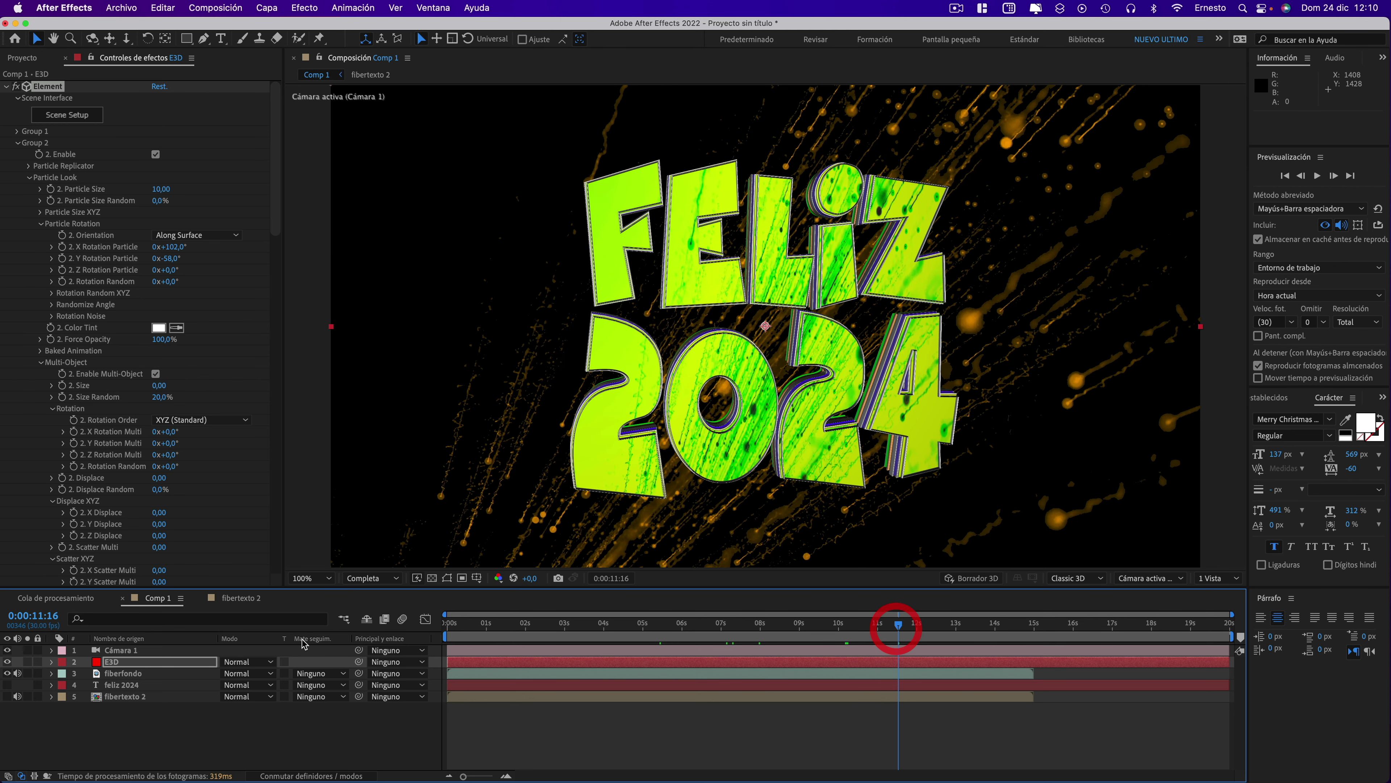
pyautogui.click(244, 598)
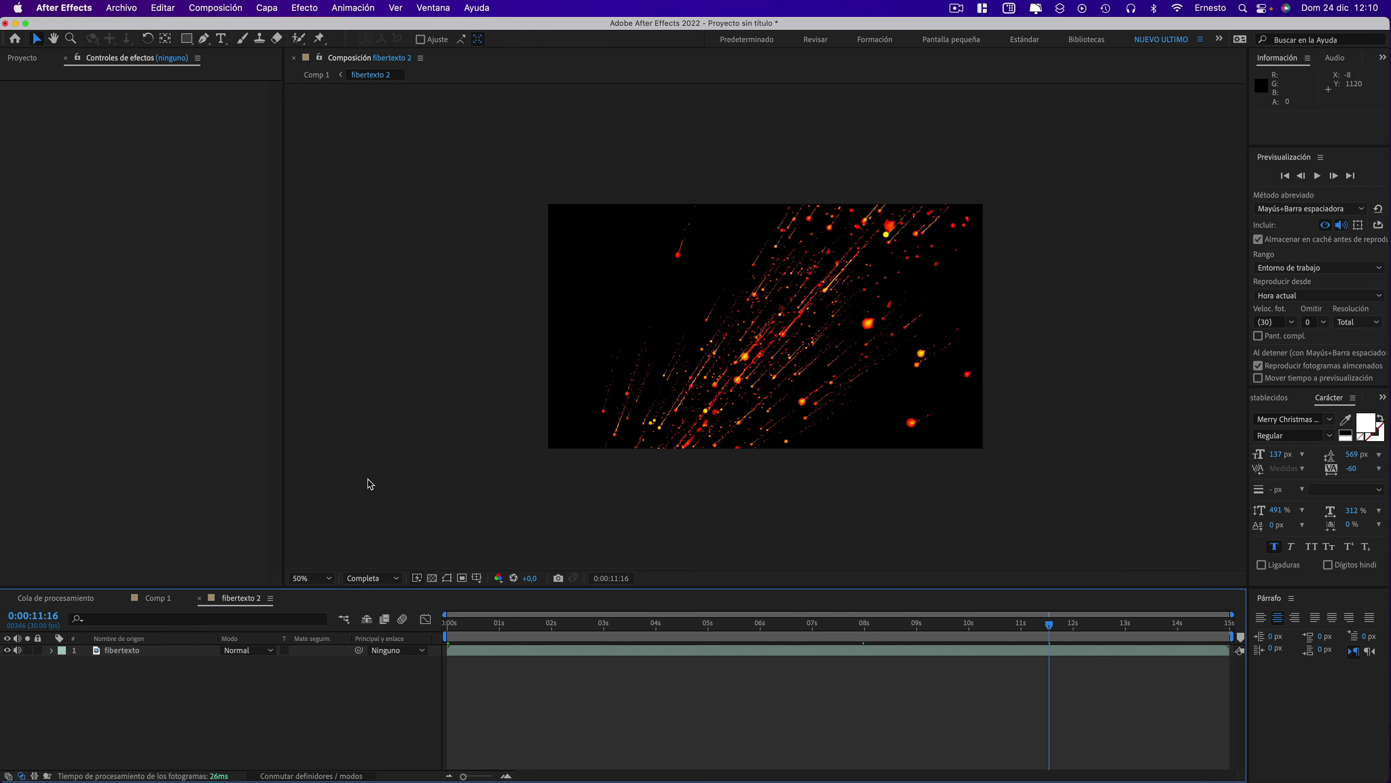
# - Create a cyan solid via Capa > Nuevo > Sólido and drag it beneath the fibertexto layer
pyautogui.click(118, 651)
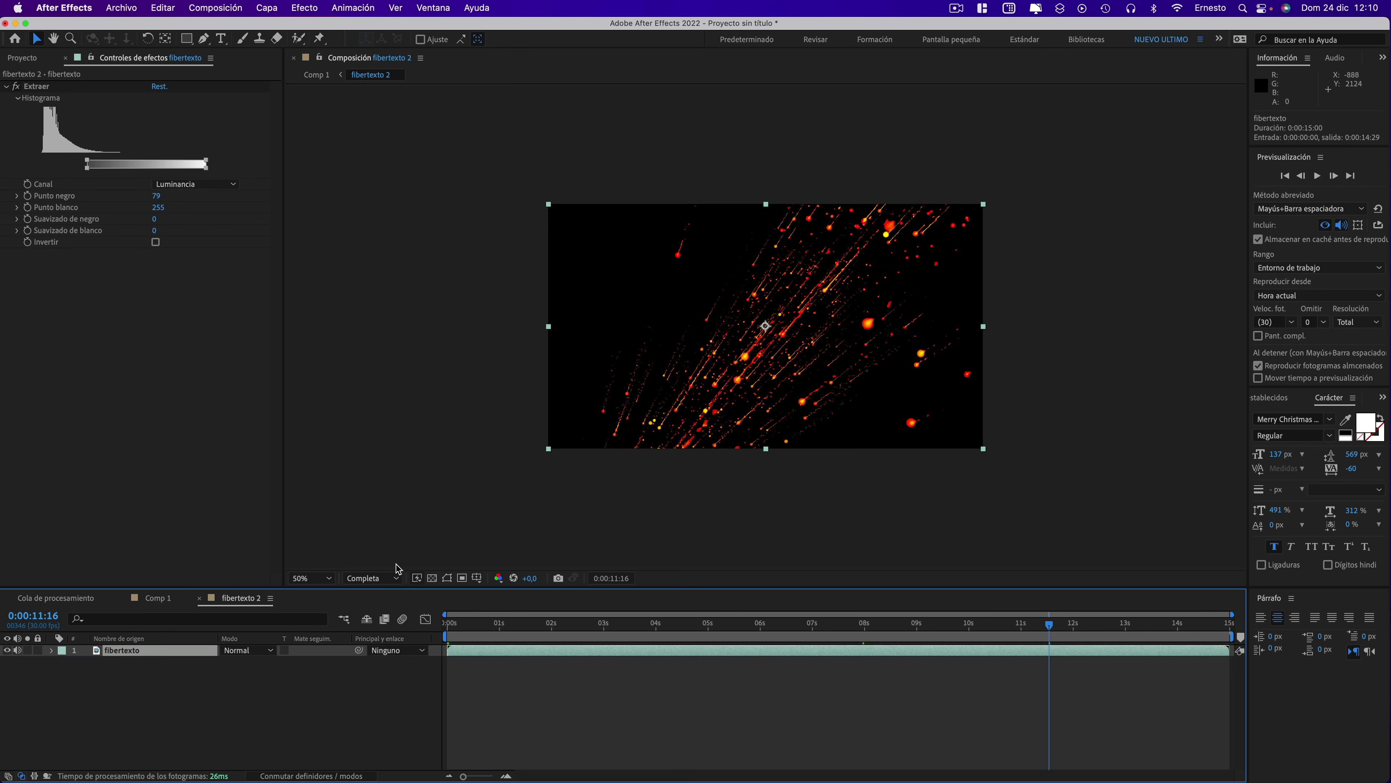
pyautogui.click(264, 9)
pyautogui.moveTo(306, 11)
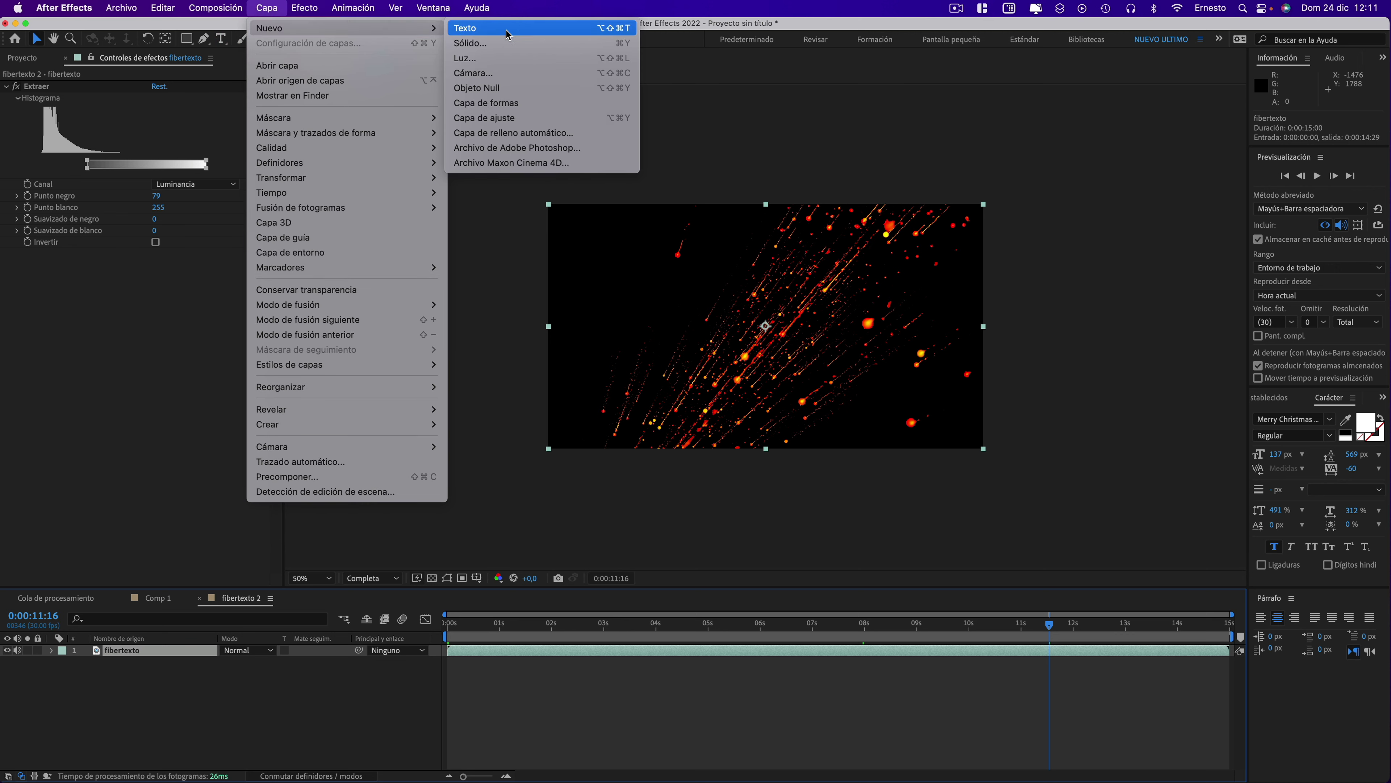
pyautogui.click(480, 43)
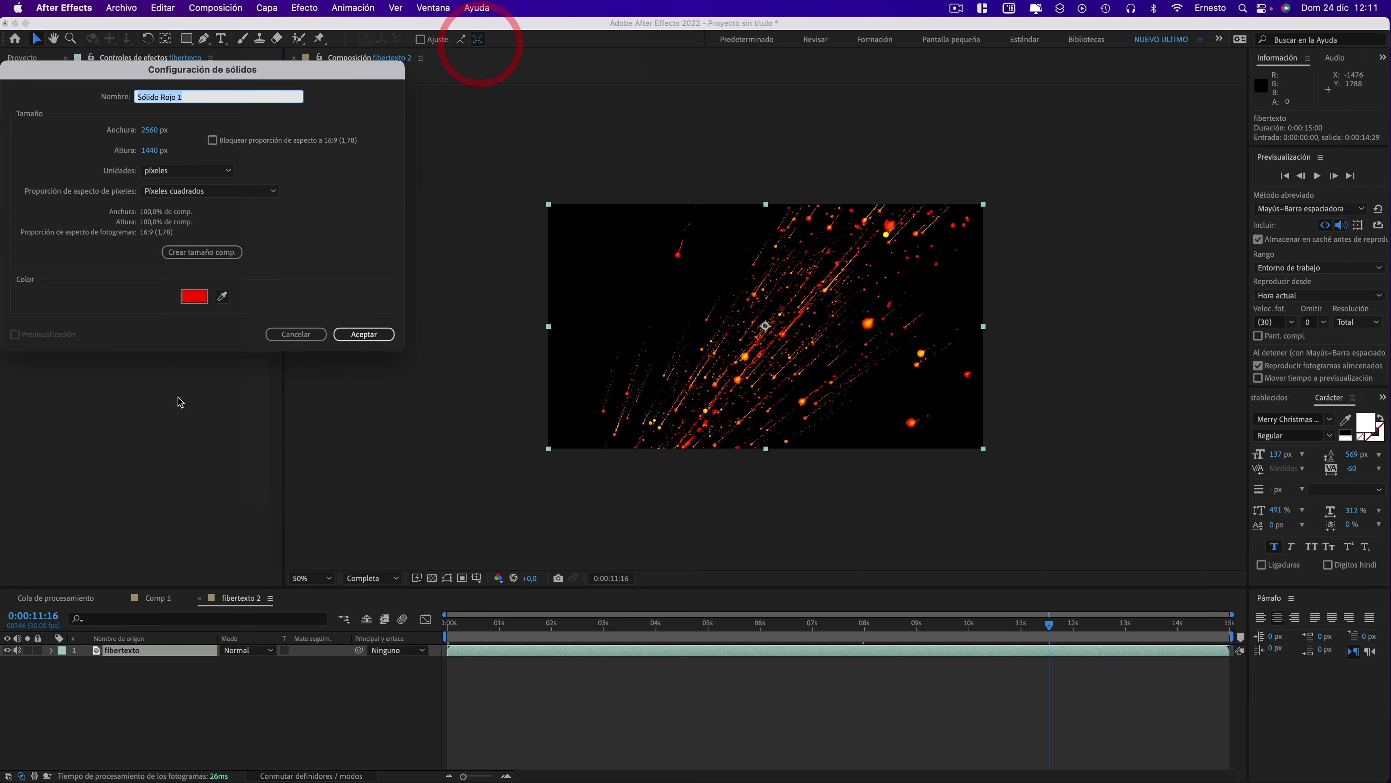
pyautogui.click(198, 298)
pyautogui.click(276, 308)
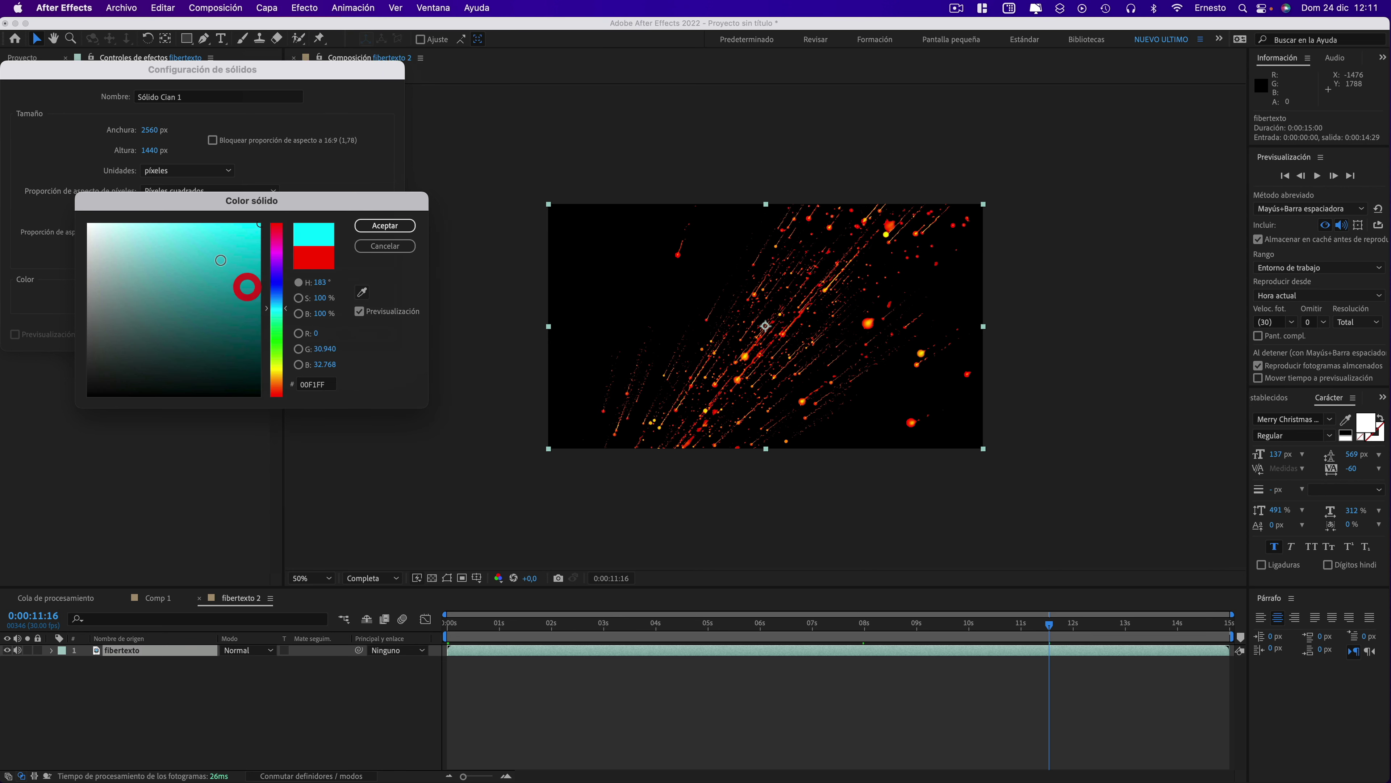
pyautogui.click(384, 226)
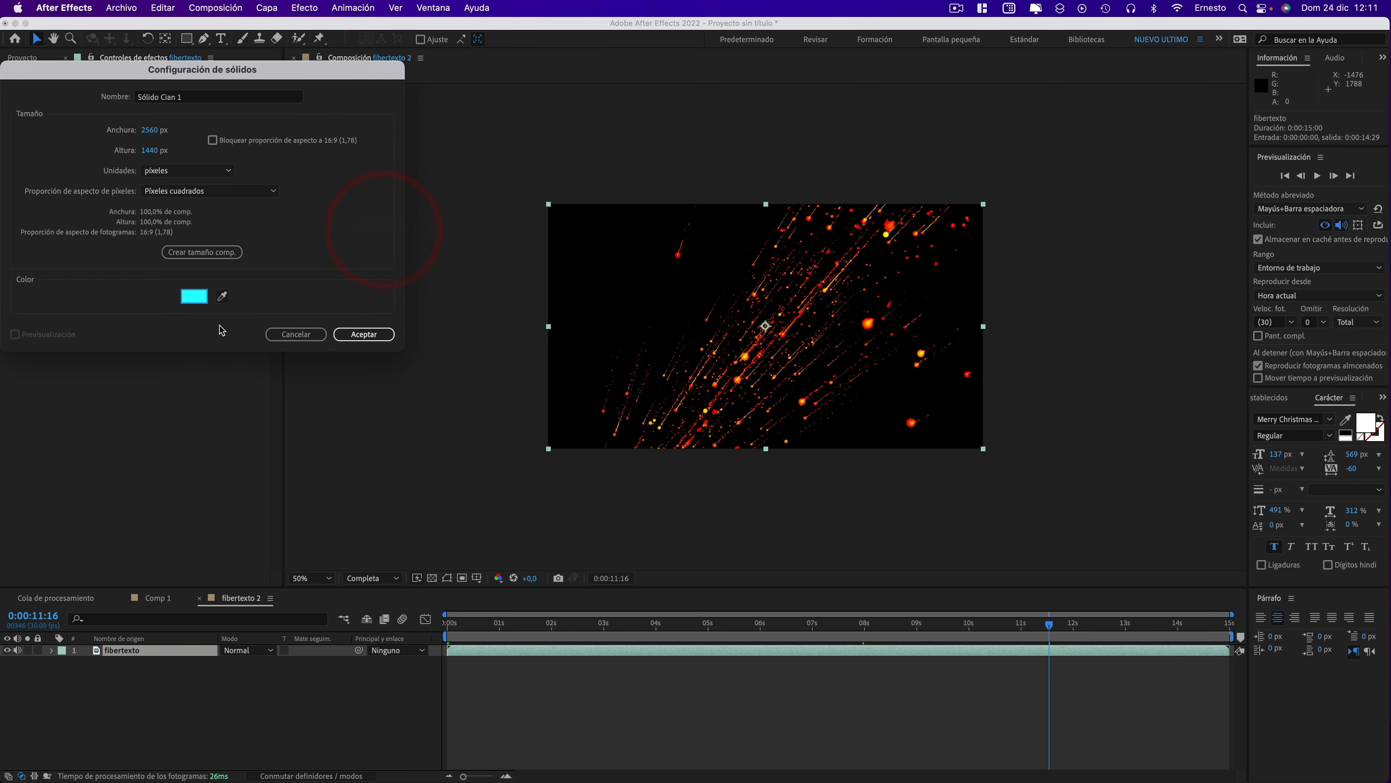
pyautogui.click(361, 334)
pyautogui.moveTo(140, 655); pyautogui.dragTo(136, 672)
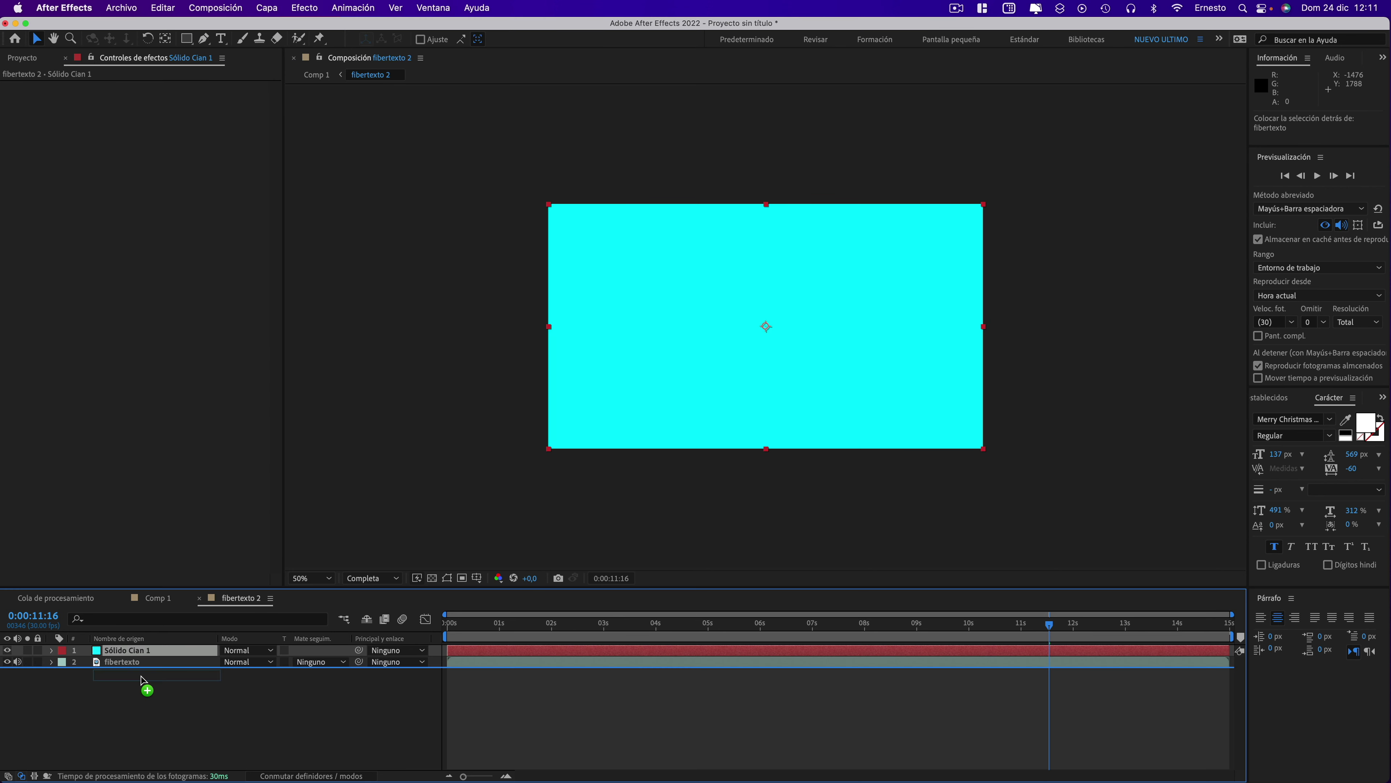
# - Lower the Extraer Punto negro on fibertexto so more fiber streaks show in Comp 1
pyautogui.click(152, 600)
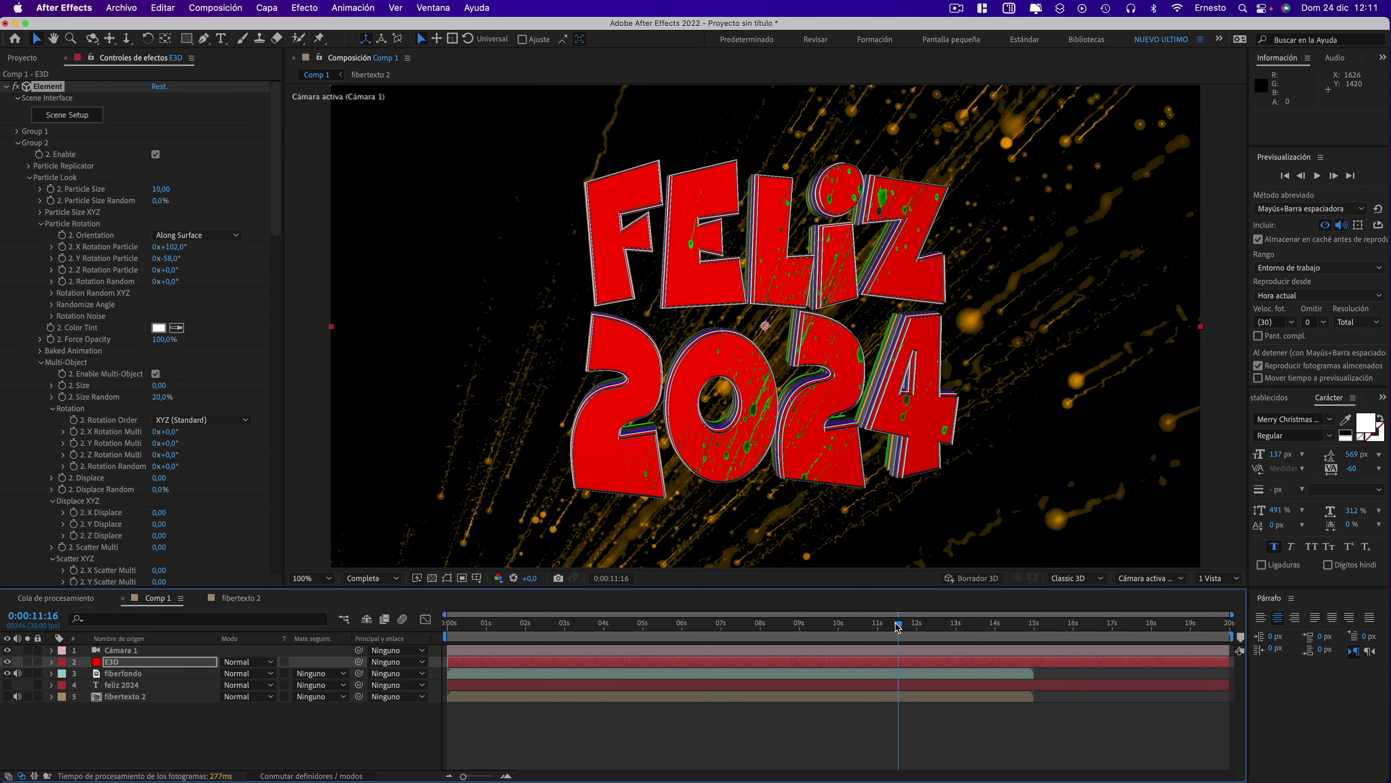
pyautogui.moveTo(897, 627); pyautogui.dragTo(790, 627)
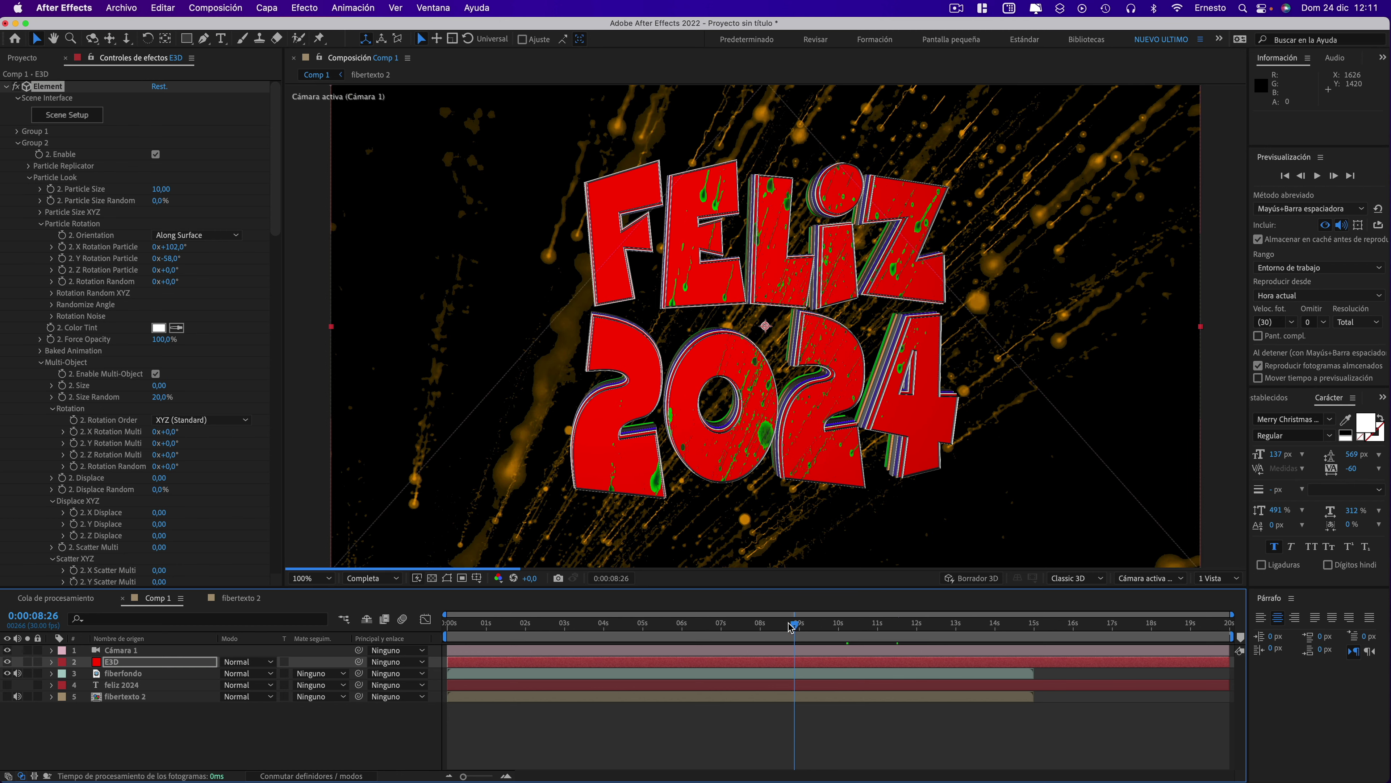
pyautogui.click(248, 600)
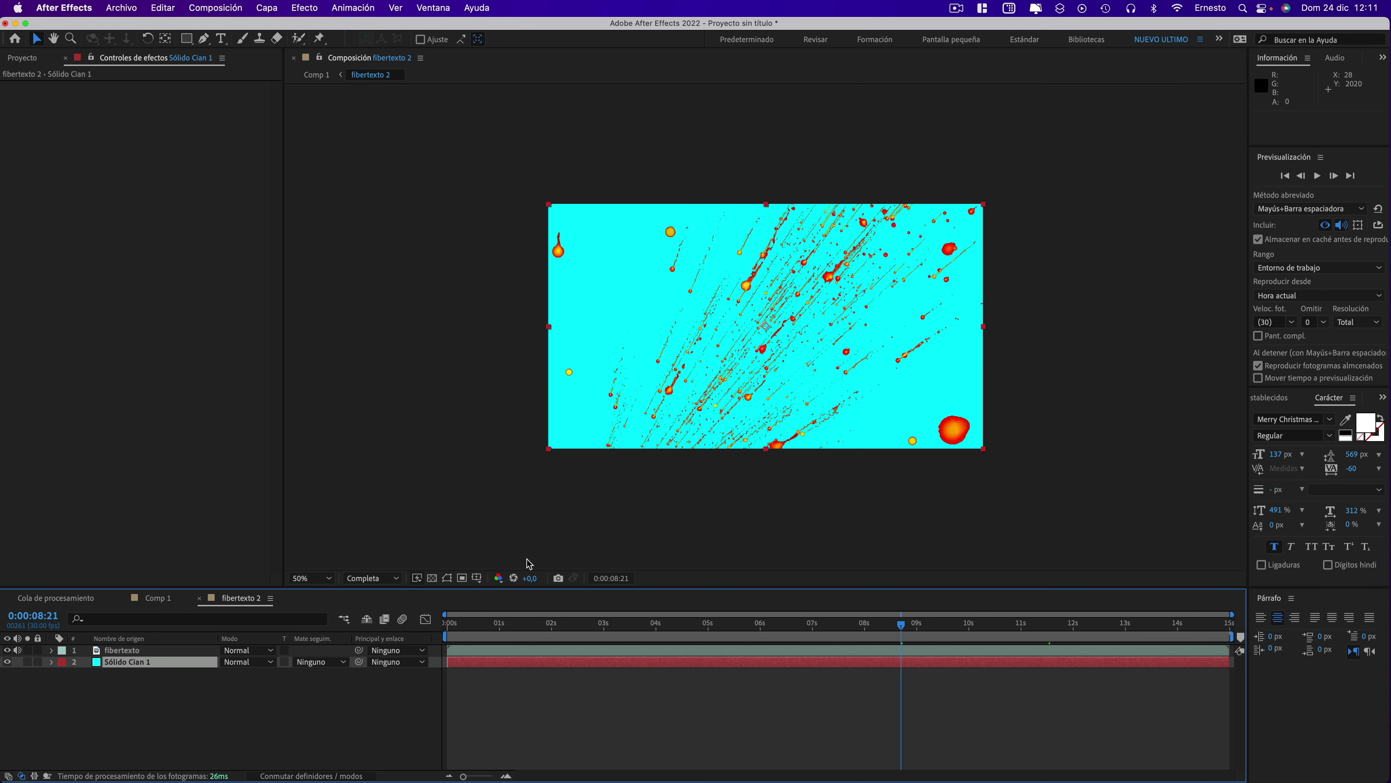
pyautogui.click(109, 649)
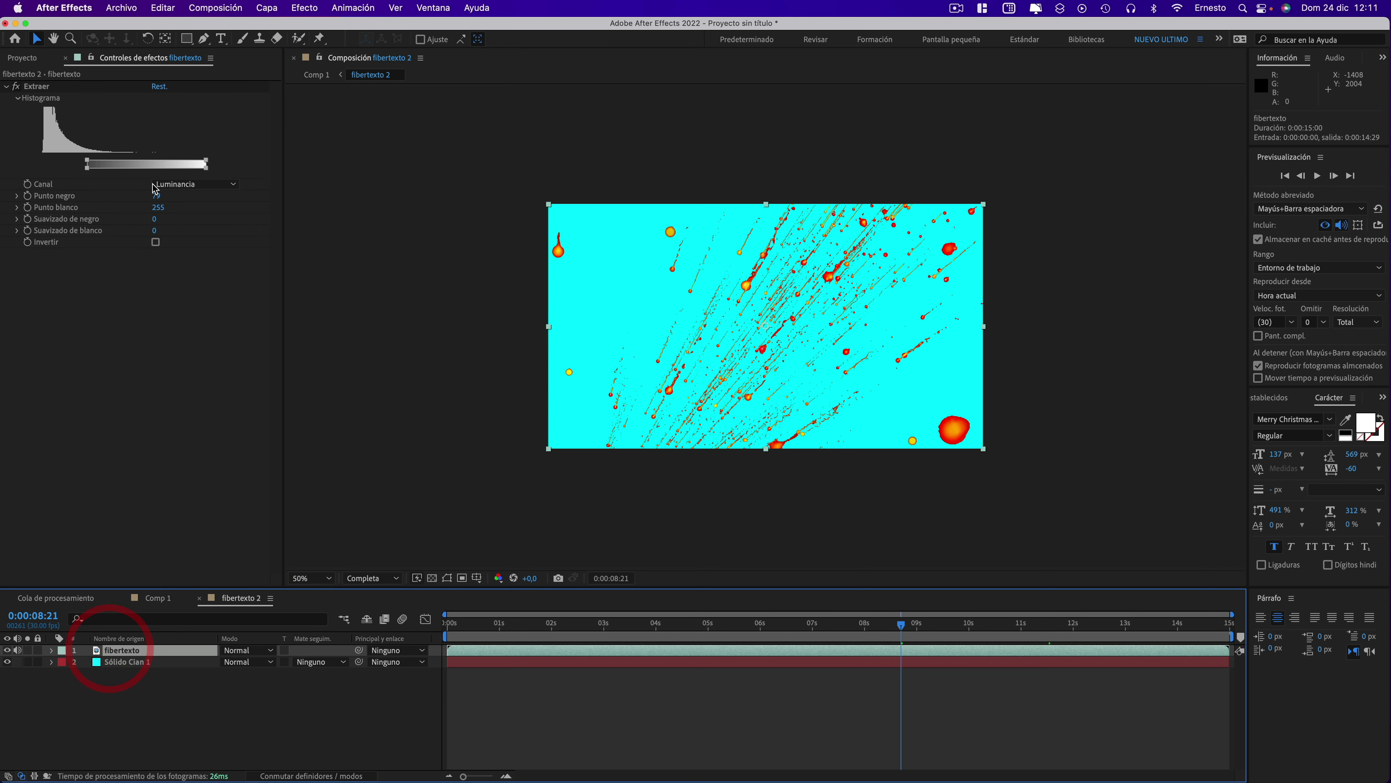
pyautogui.moveTo(157, 202)
pyautogui.mouseDown()
pyautogui.moveTo(127, 196)
pyautogui.moveTo(135, 207)
pyautogui.mouseUp()
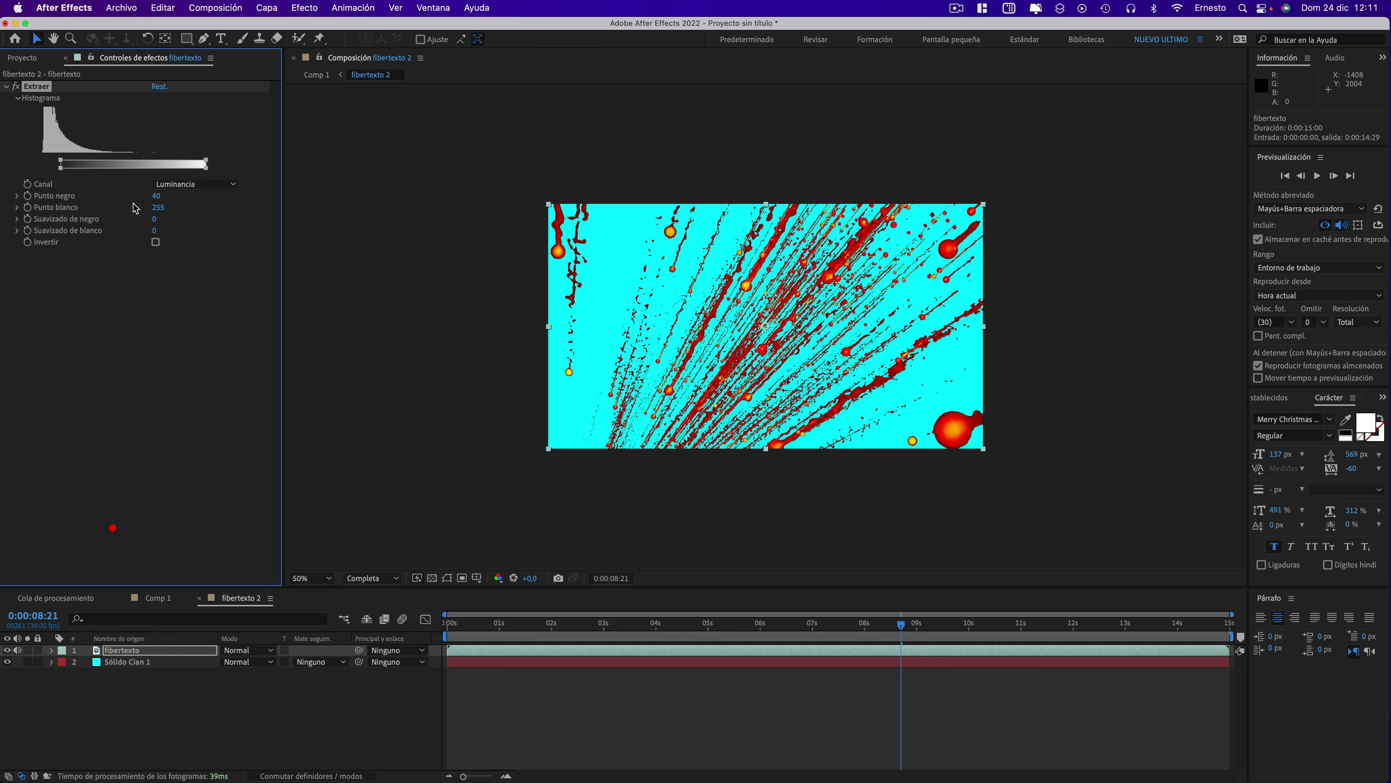
pyautogui.click(157, 598)
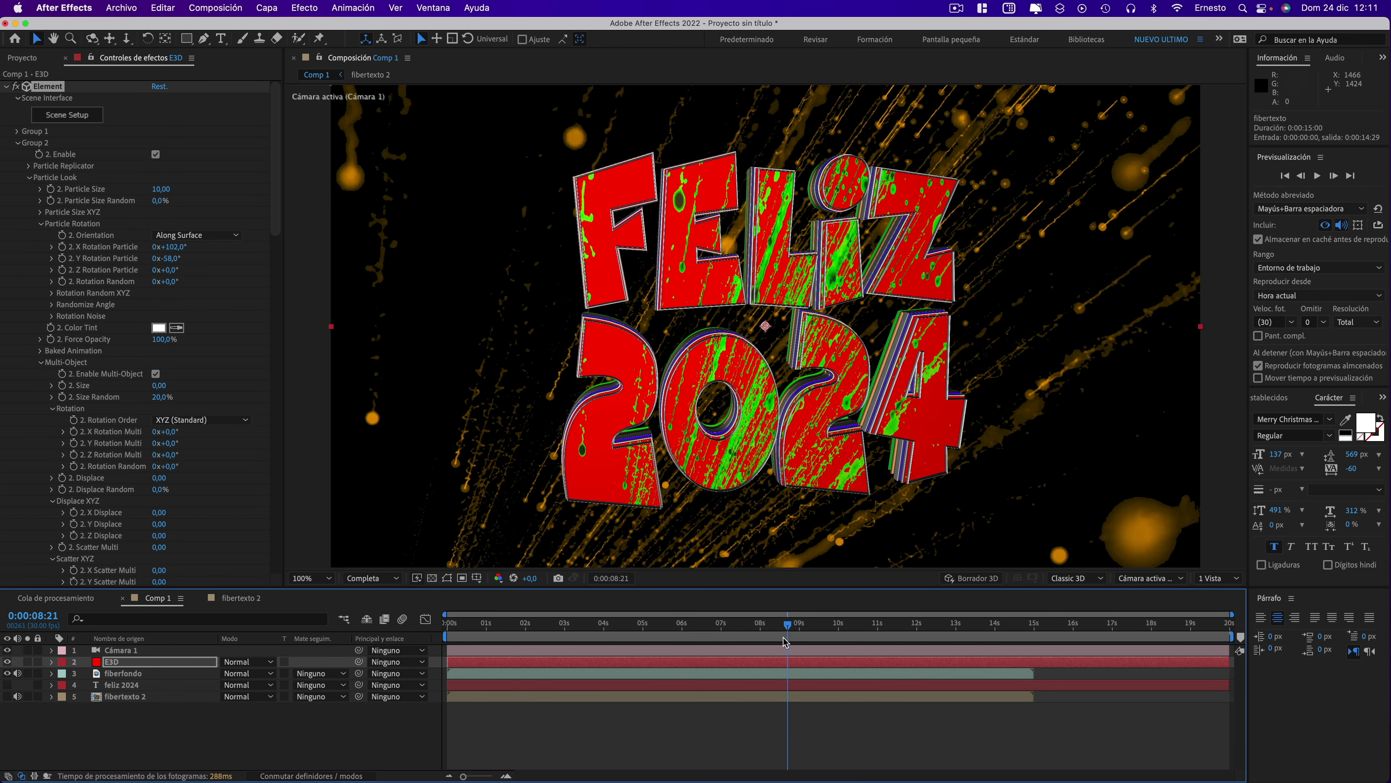
# - Preview the streaked text near ten seconds and toggle fibertexto's keying off and on to compare
pyautogui.moveTo(785, 641); pyautogui.dragTo(932, 630)
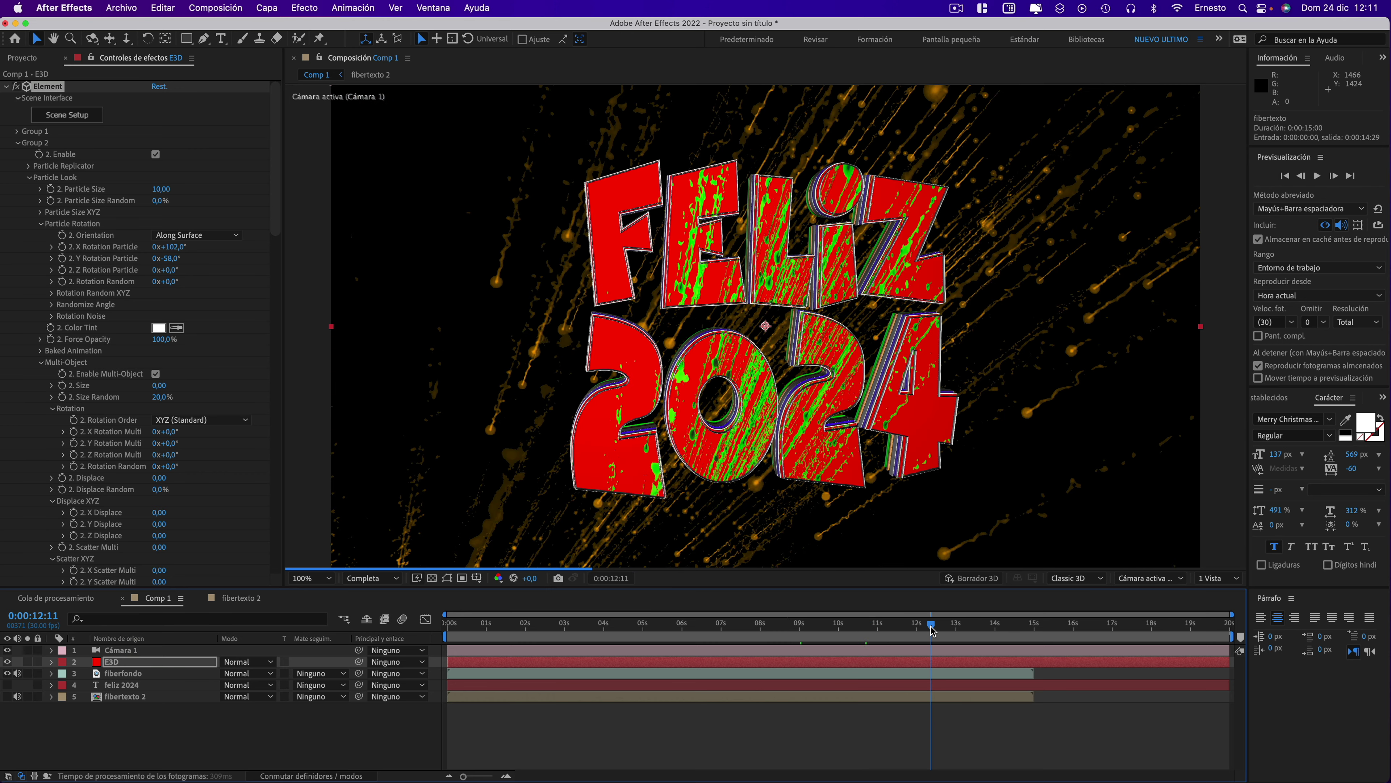
pyautogui.moveTo(932, 630); pyautogui.dragTo(843, 622)
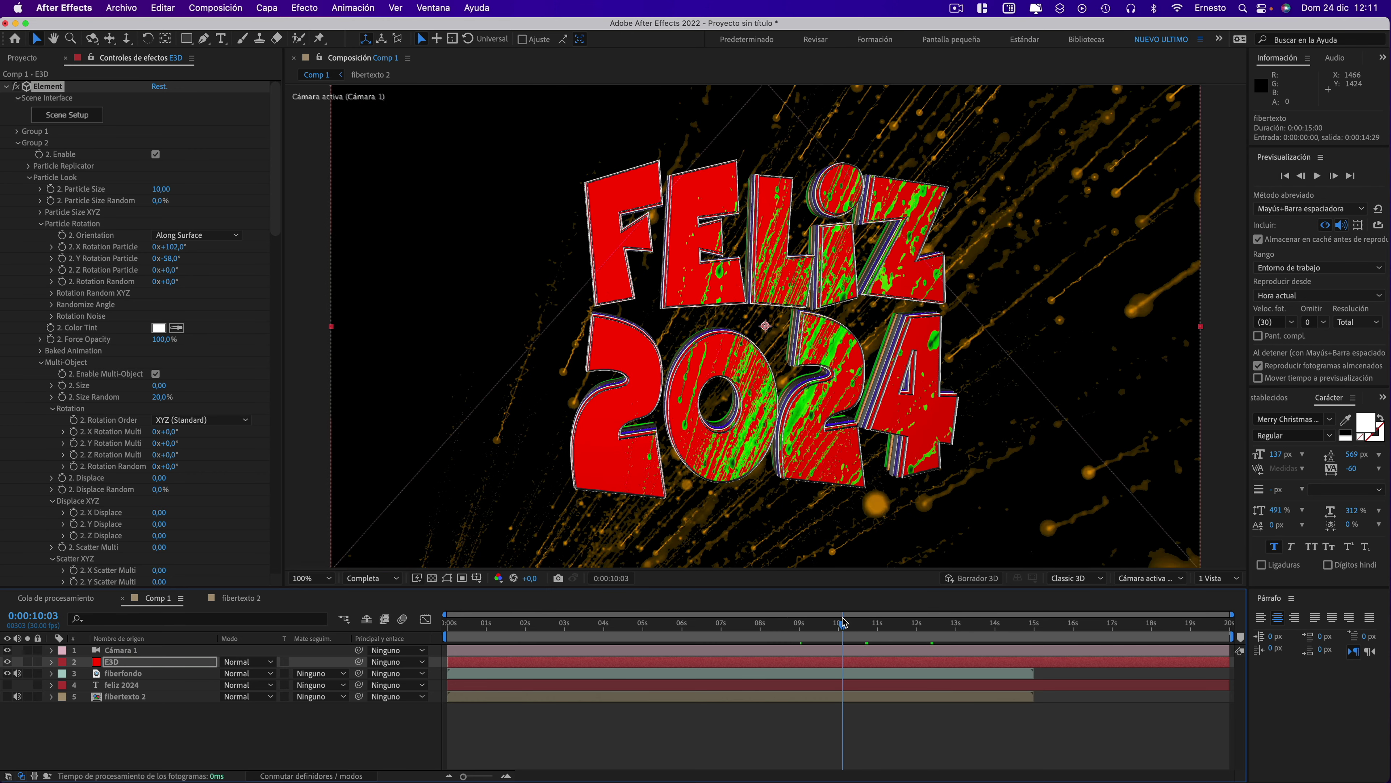
pyautogui.click(839, 617)
pyautogui.click(239, 598)
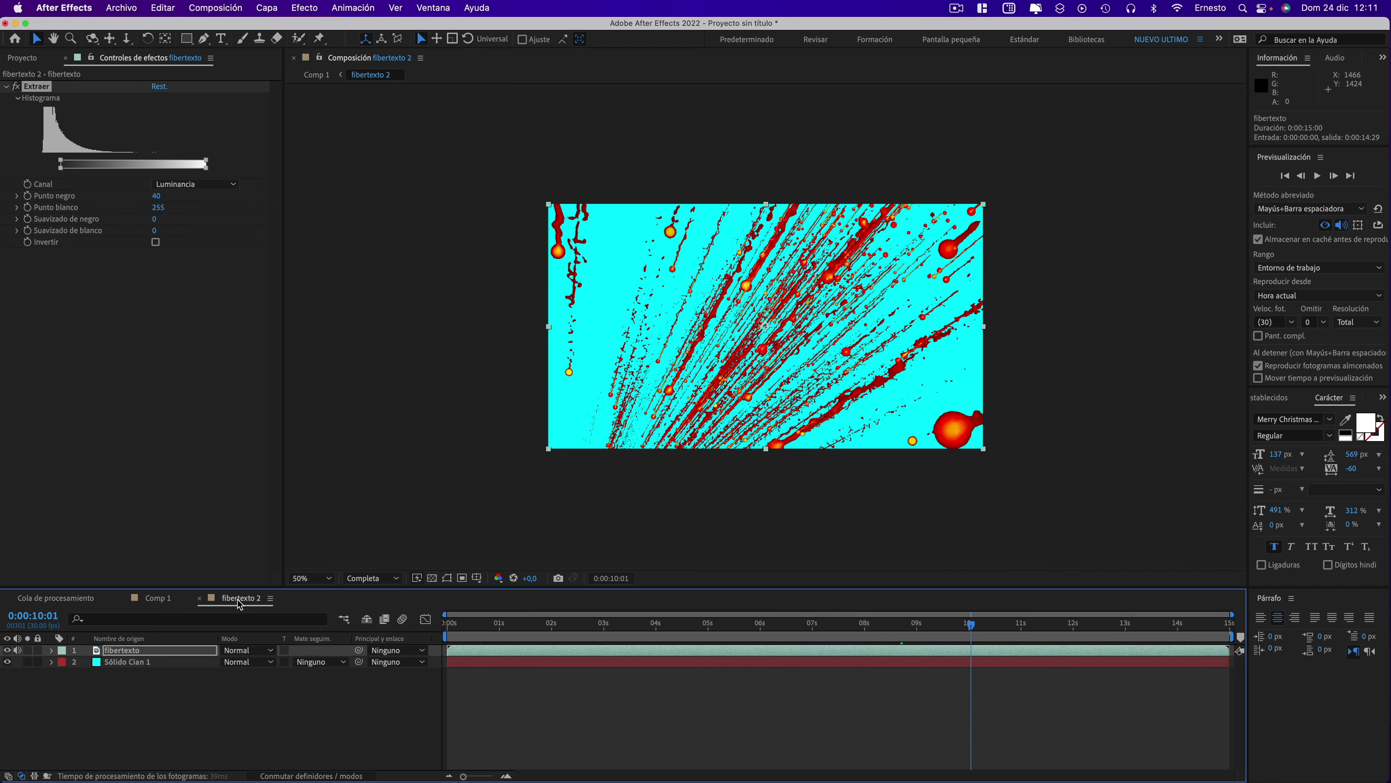
pyautogui.click(244, 601)
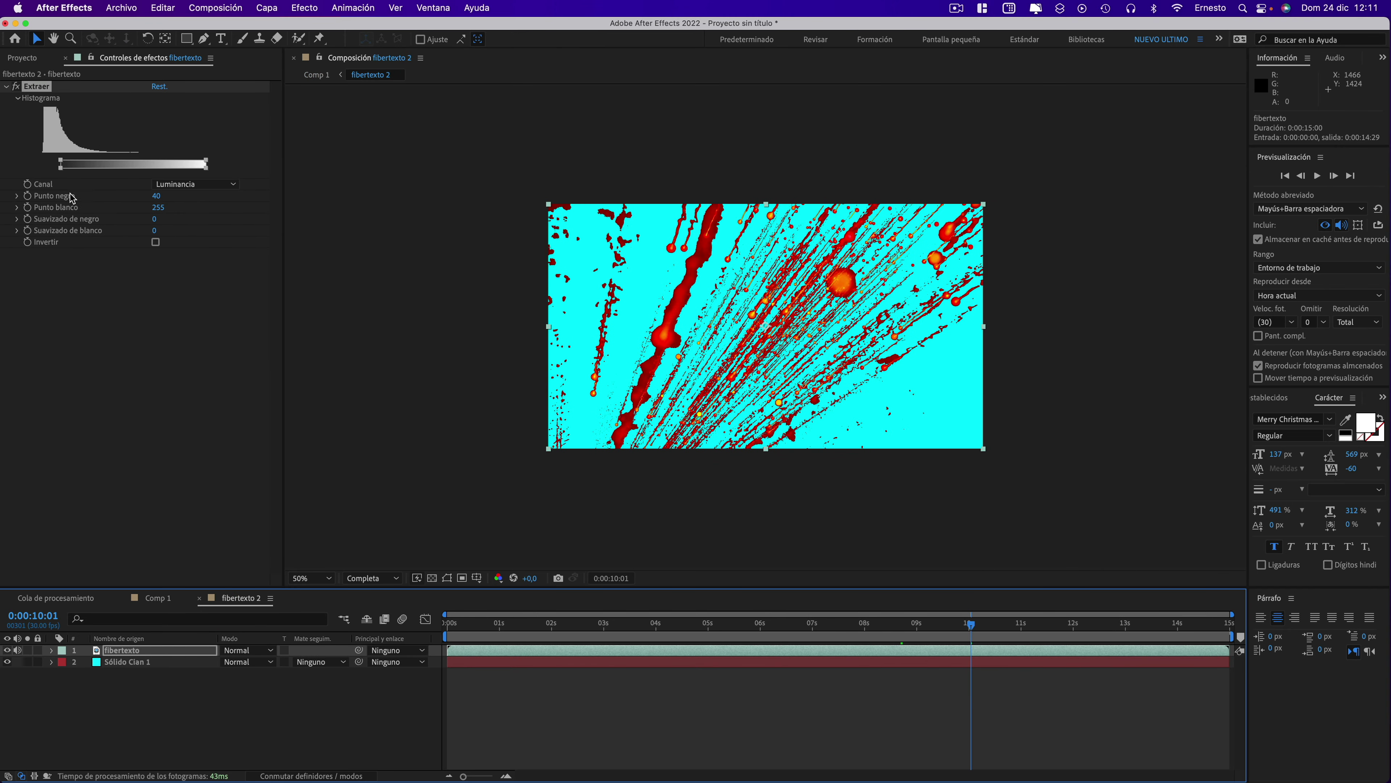
pyautogui.click(16, 87)
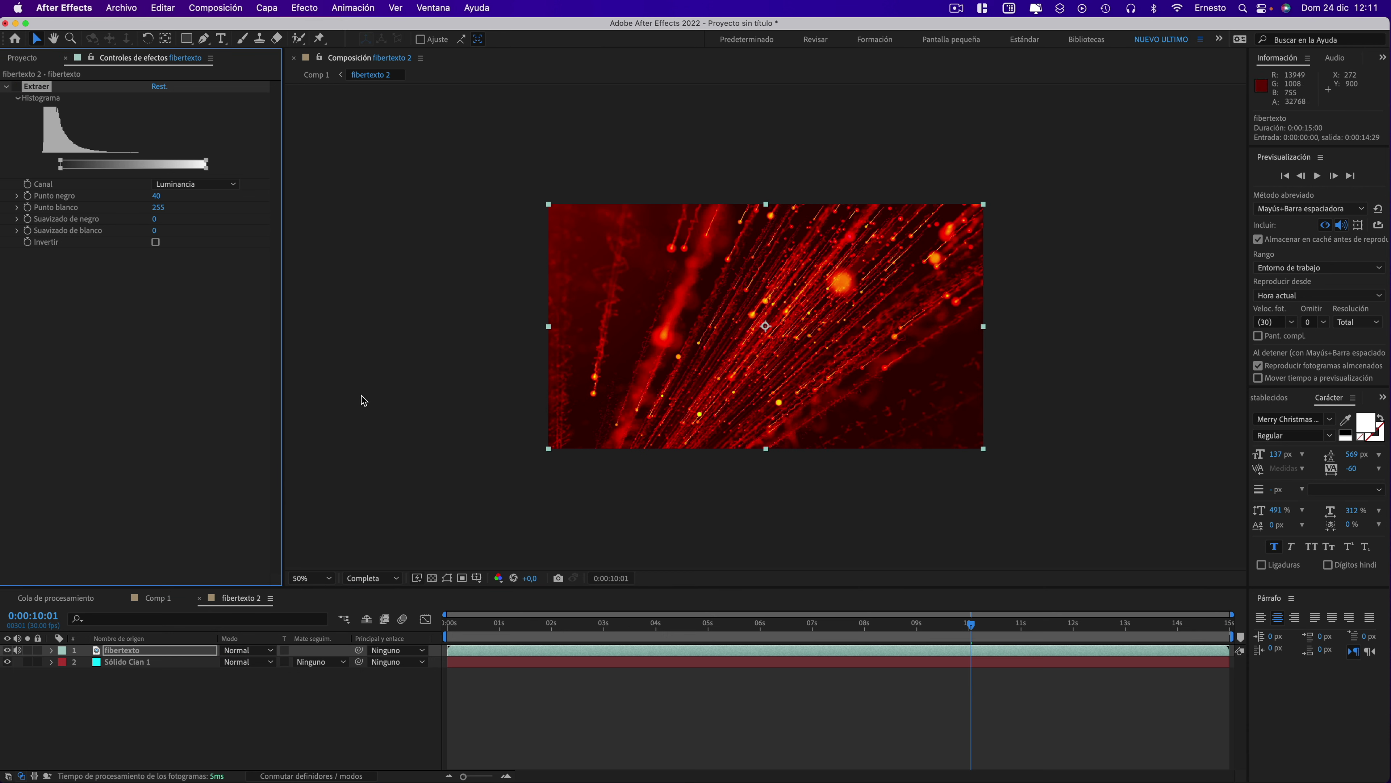
pyautogui.click(16, 86)
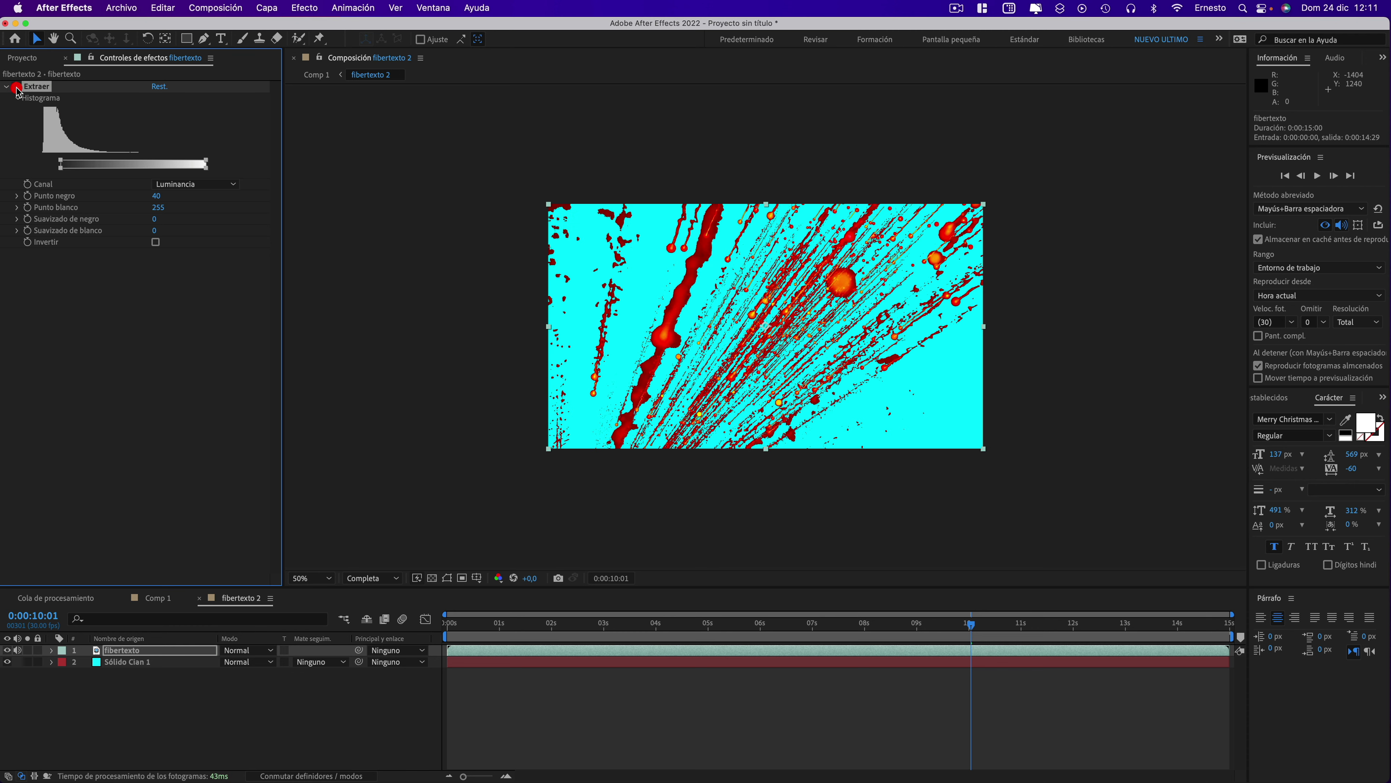
pyautogui.click(157, 600)
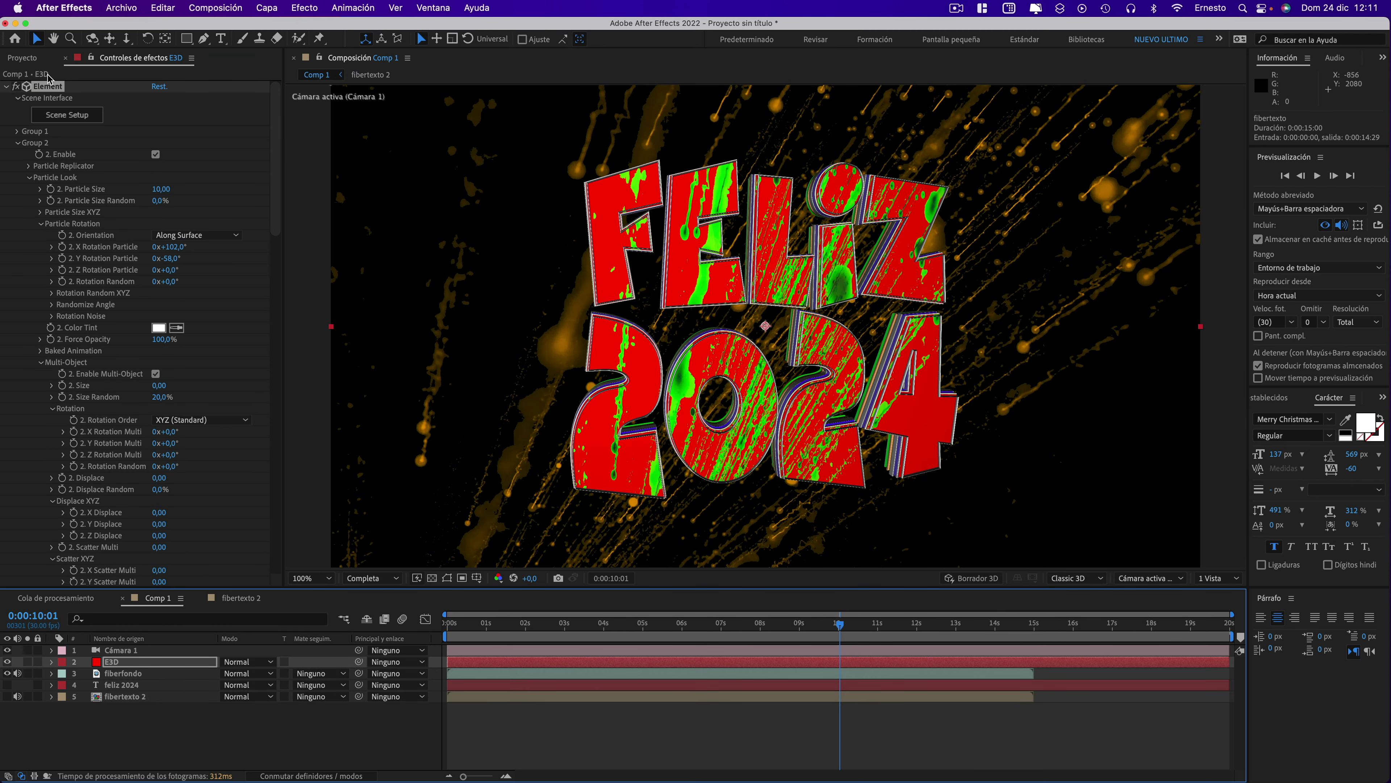
# - In Scene Setup, set Shiny_Light's reflectivity Custom Layer 1 texture gamma to 1.39
pyautogui.click(82, 116)
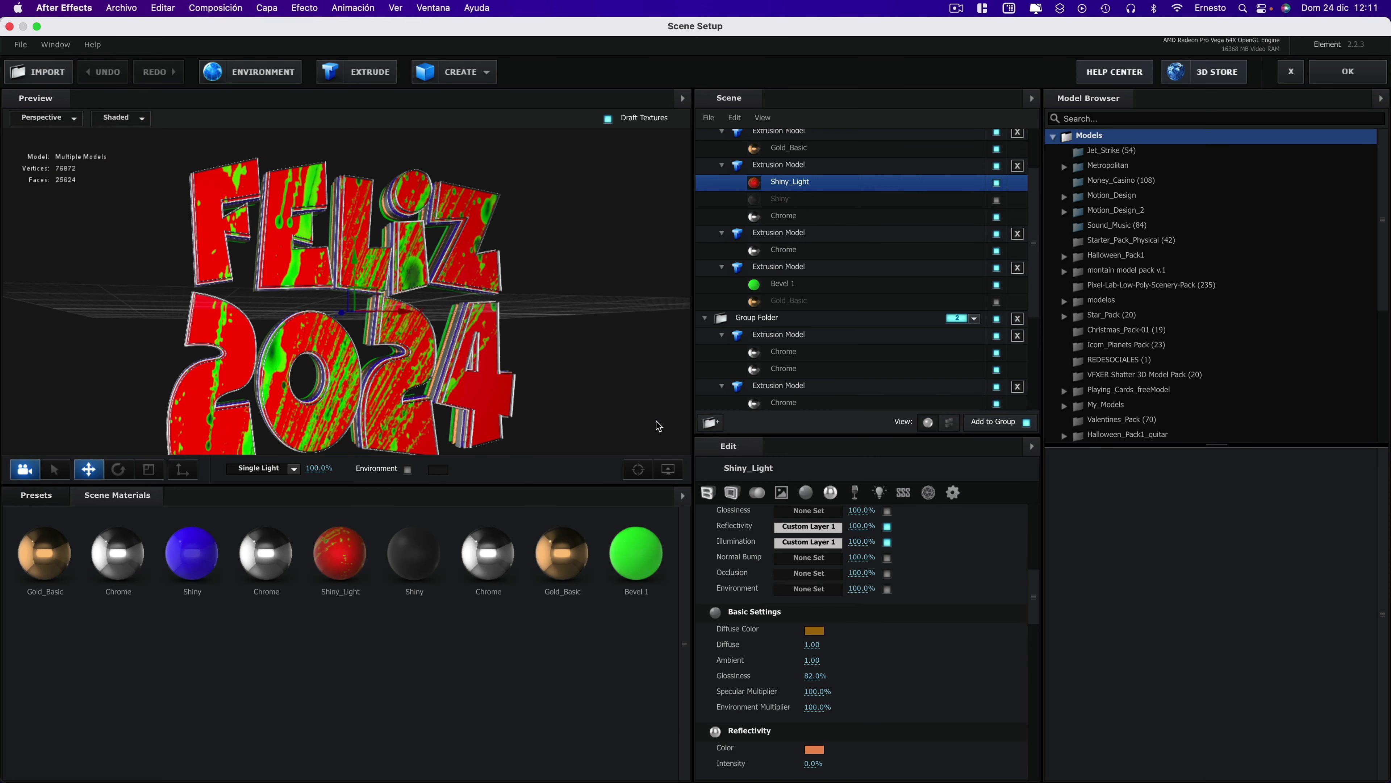
pyautogui.scroll(2, 858, 520)
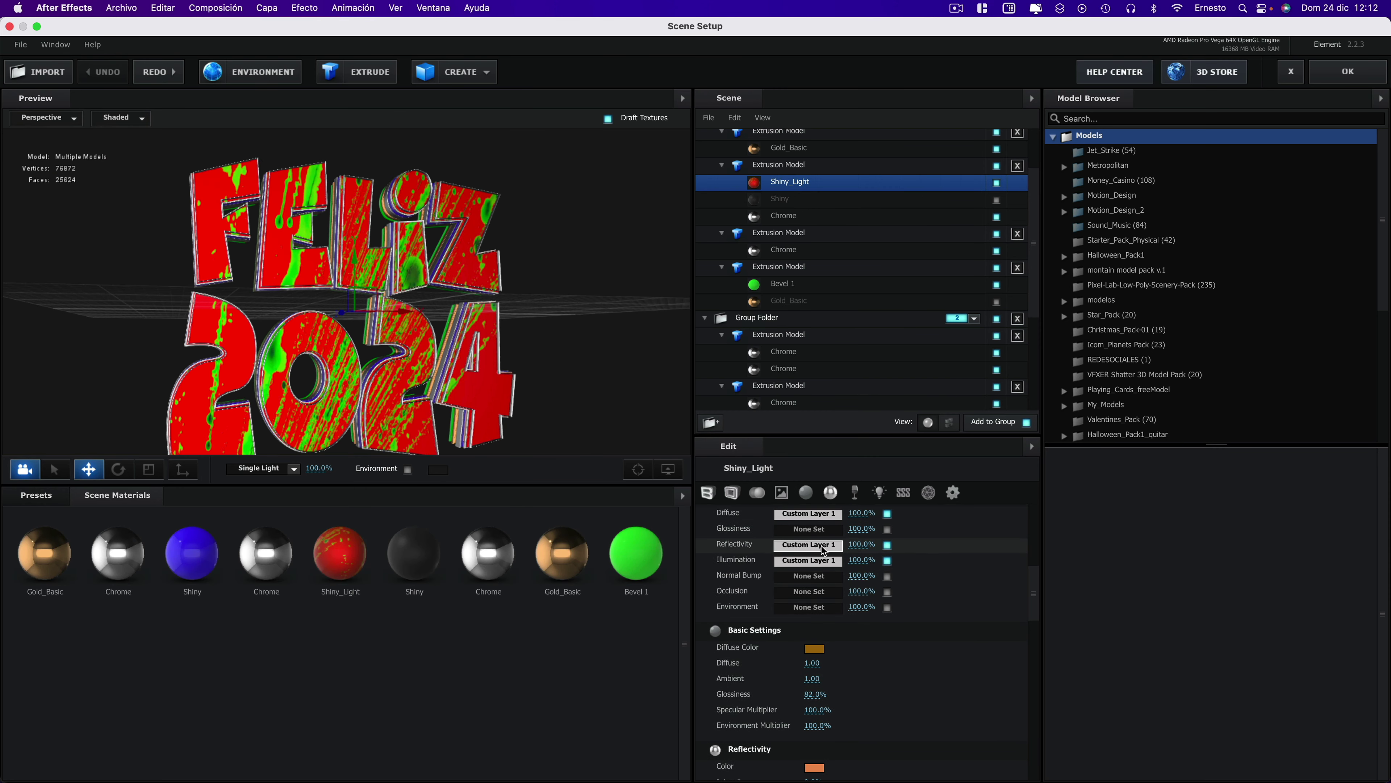
pyautogui.click(808, 544)
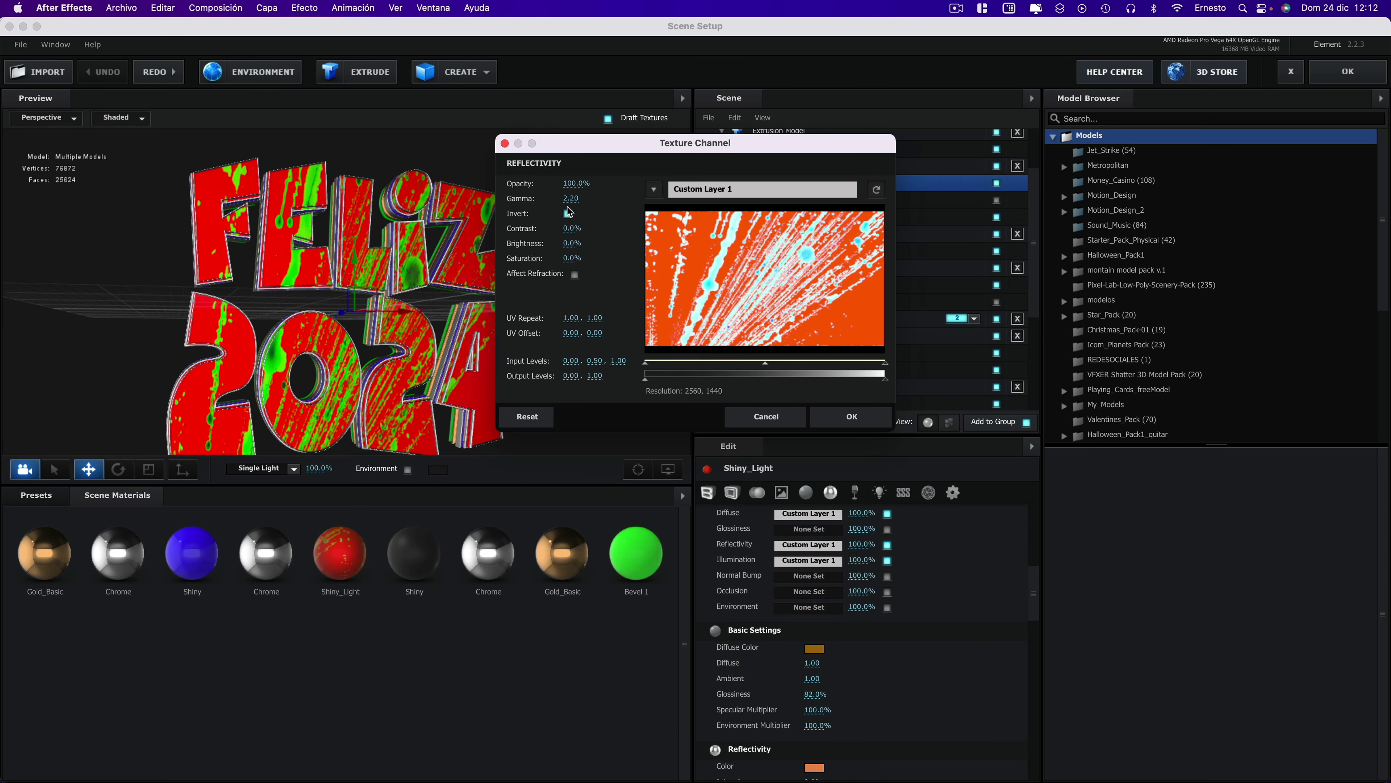
pyautogui.click(575, 200)
pyautogui.moveTo(571, 198); pyautogui.dragTo(470, 209)
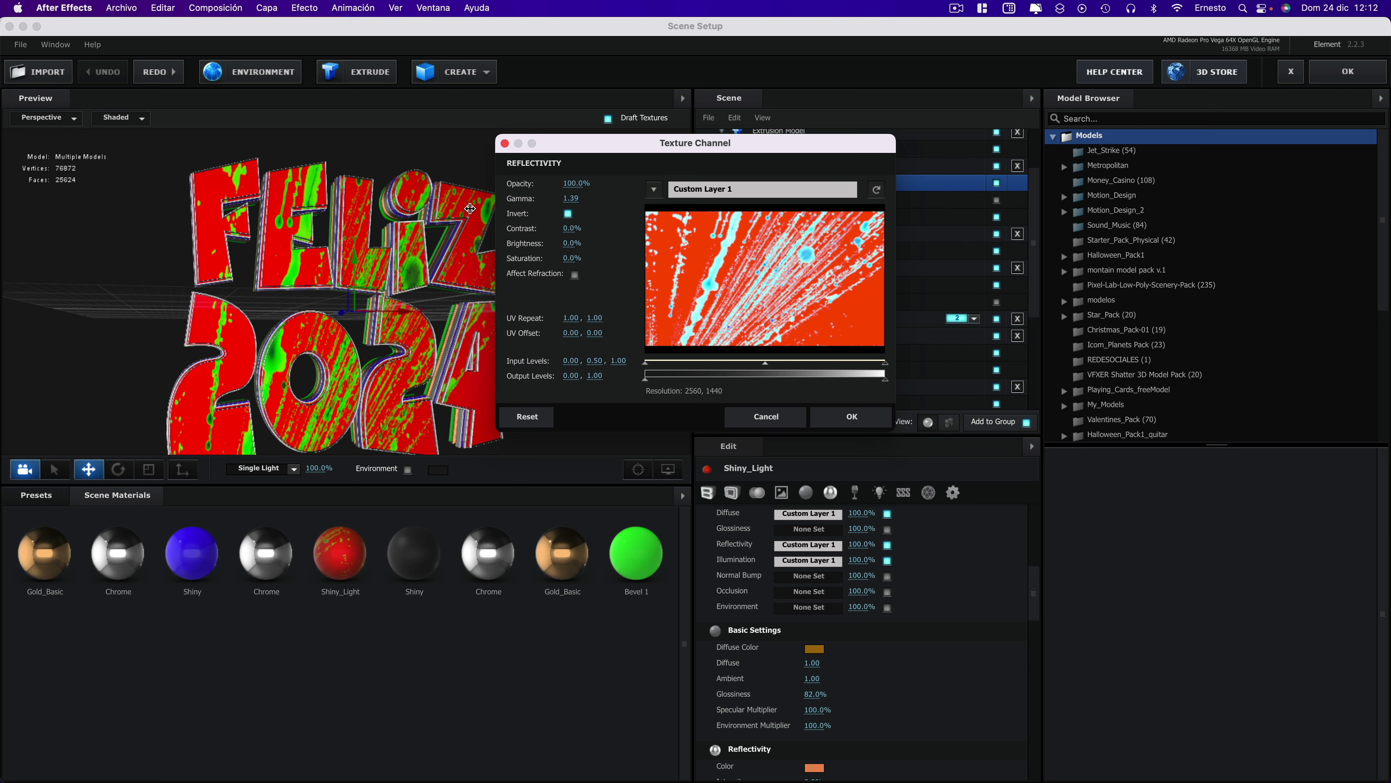
pyautogui.click(851, 416)
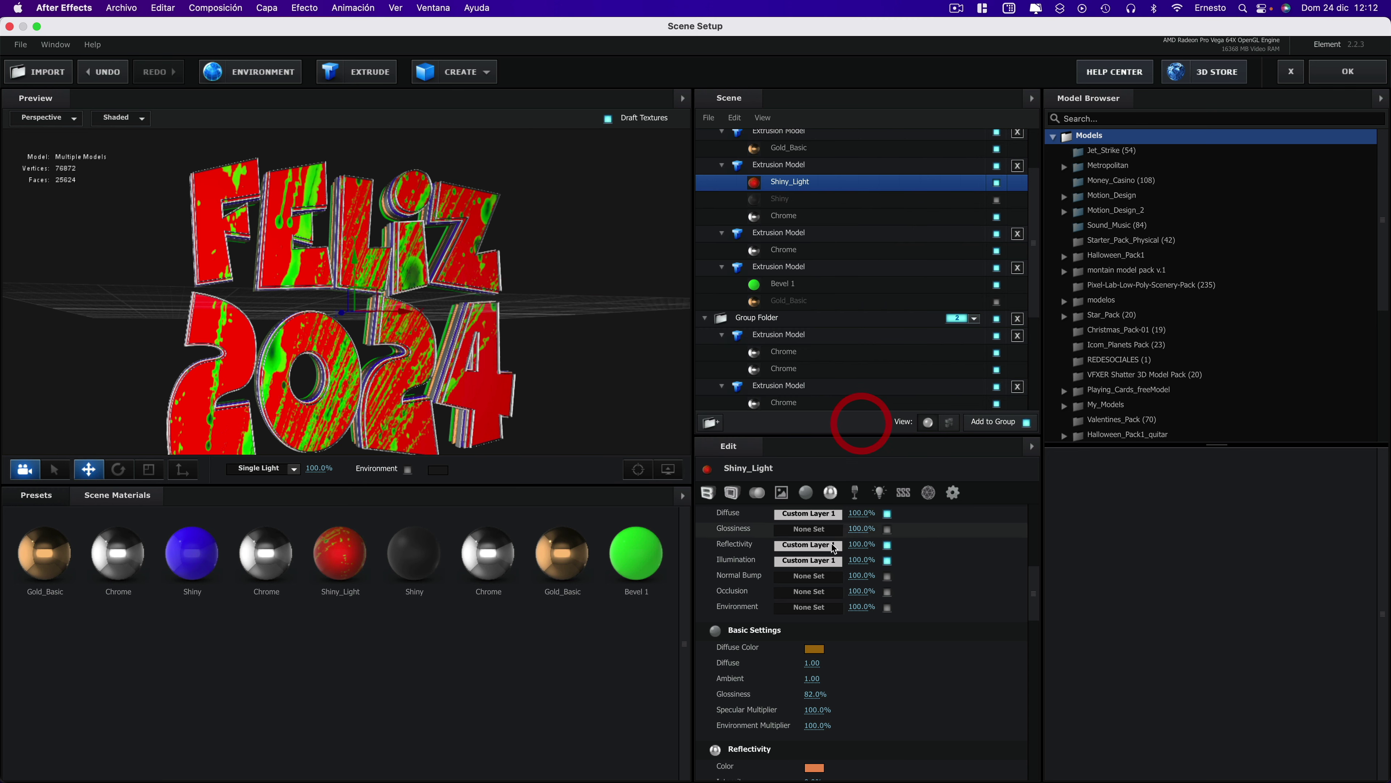
# - Raise the diffuse texture gamma to about 2.77
pyautogui.click(810, 513)
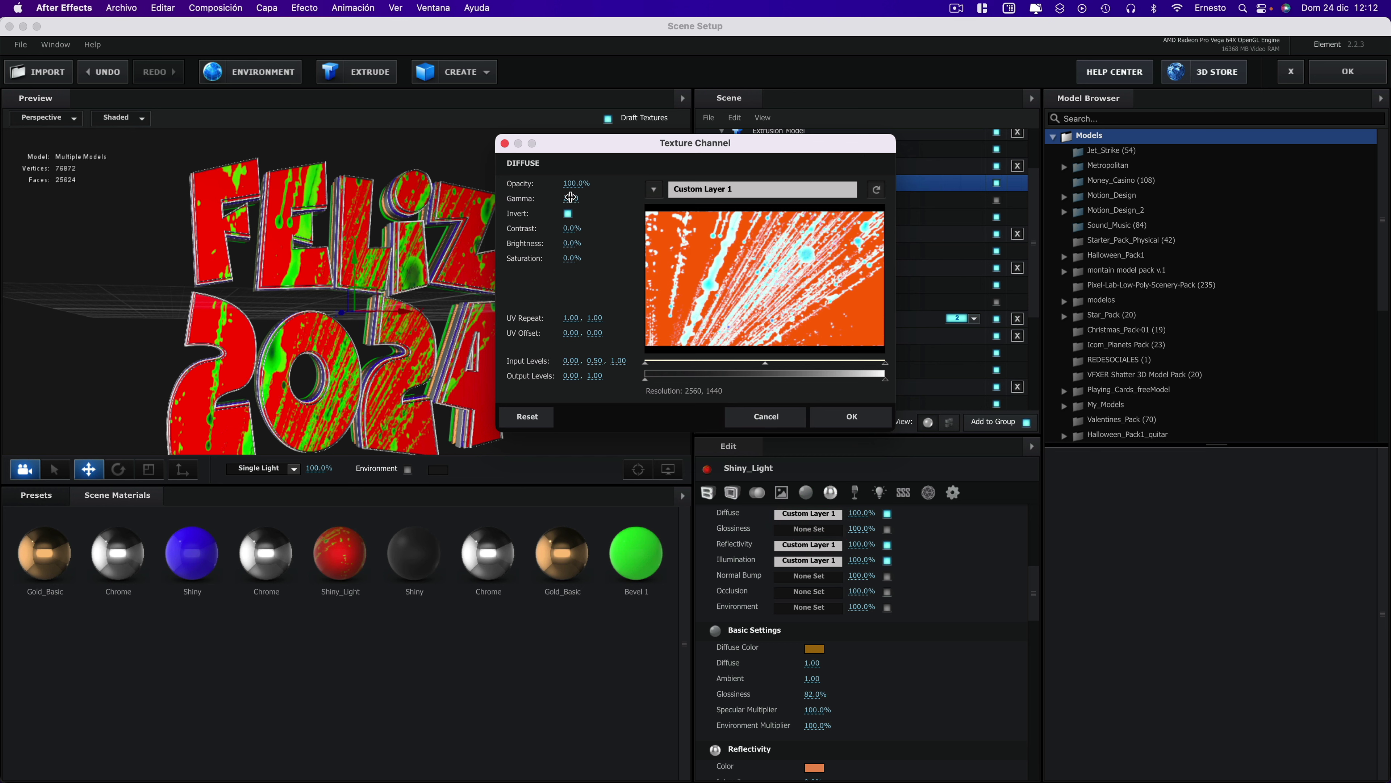
pyautogui.moveTo(571, 198); pyautogui.dragTo(667, 198)
pyautogui.moveTo(564, 211); pyautogui.dragTo(589, 211)
# - Discard the diffuse texture change and set Shiny_Light's diffuse colour to green
pyautogui.click(766, 416)
pyautogui.click(814, 648)
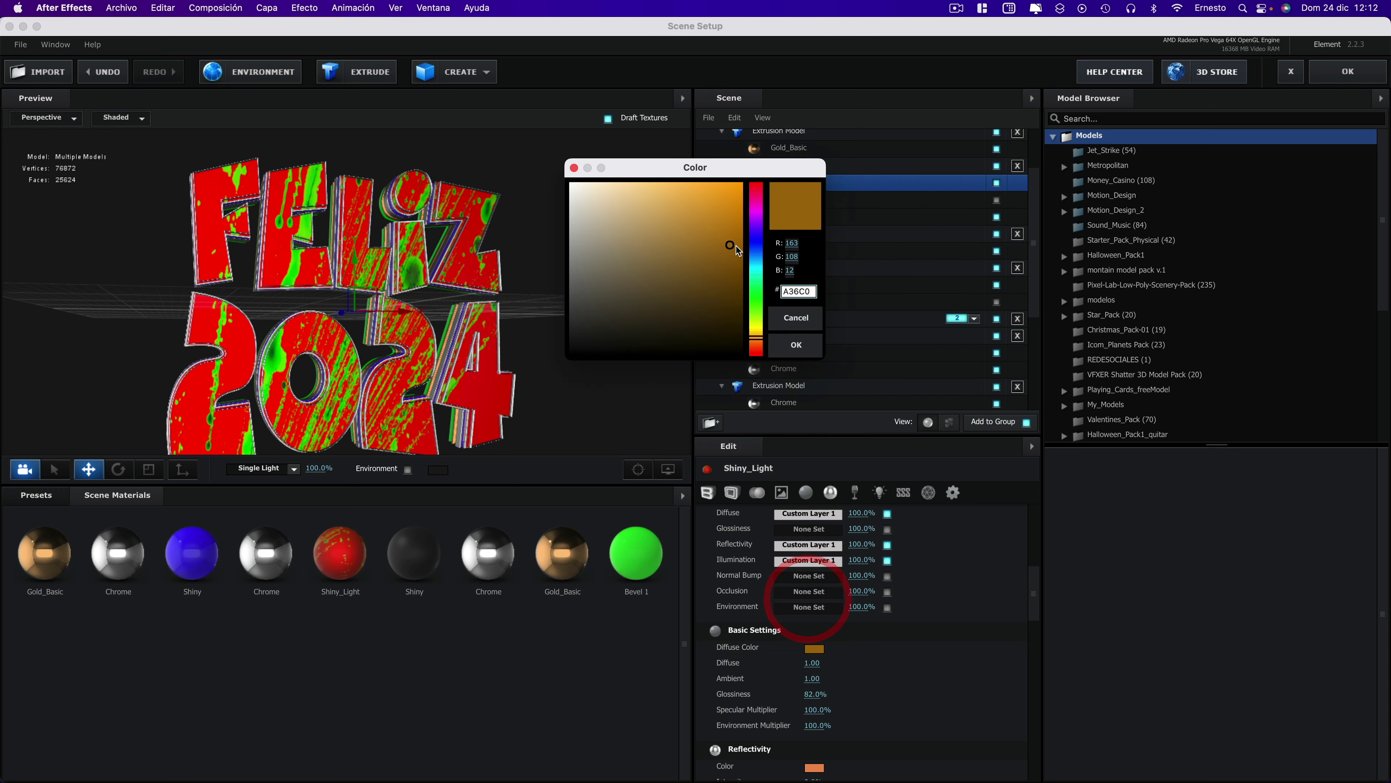
pyautogui.click(756, 264)
pyautogui.click(734, 181)
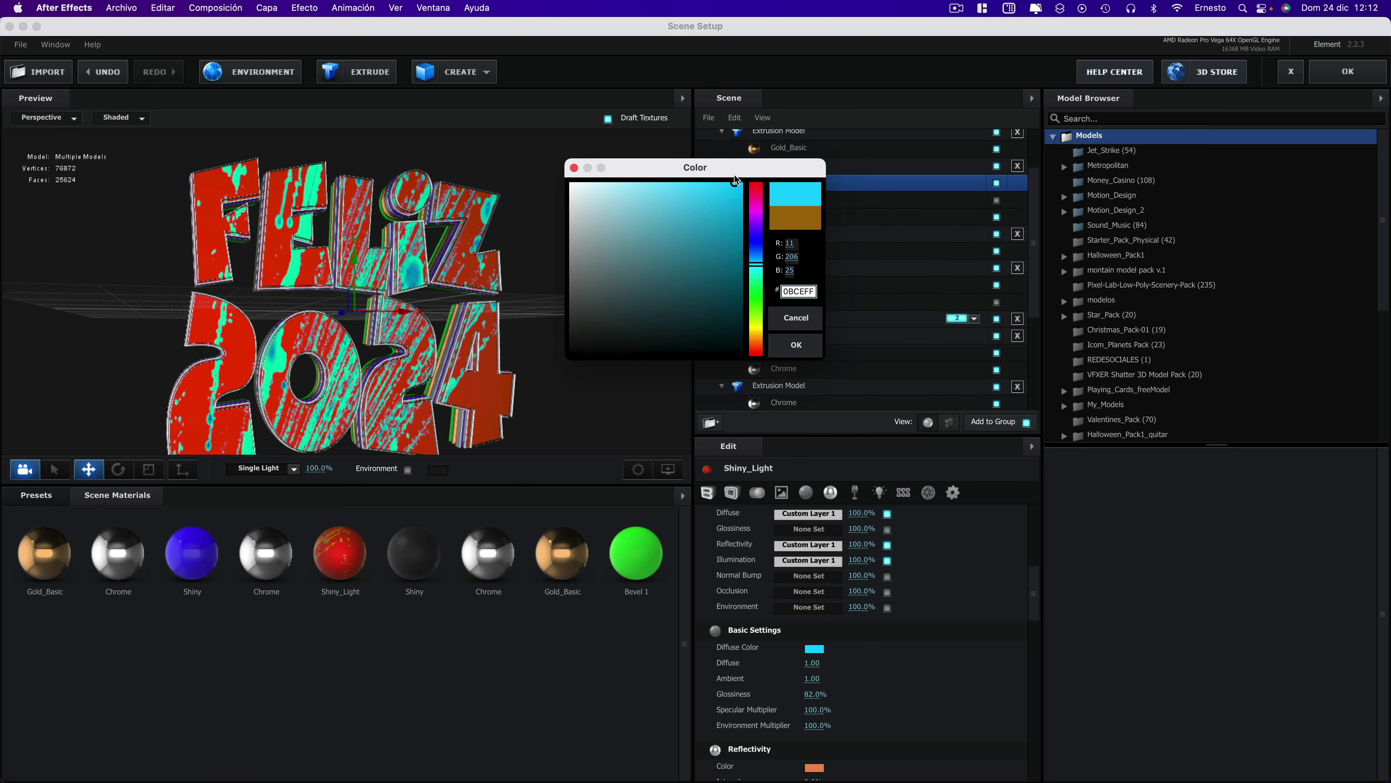
pyautogui.click(756, 303)
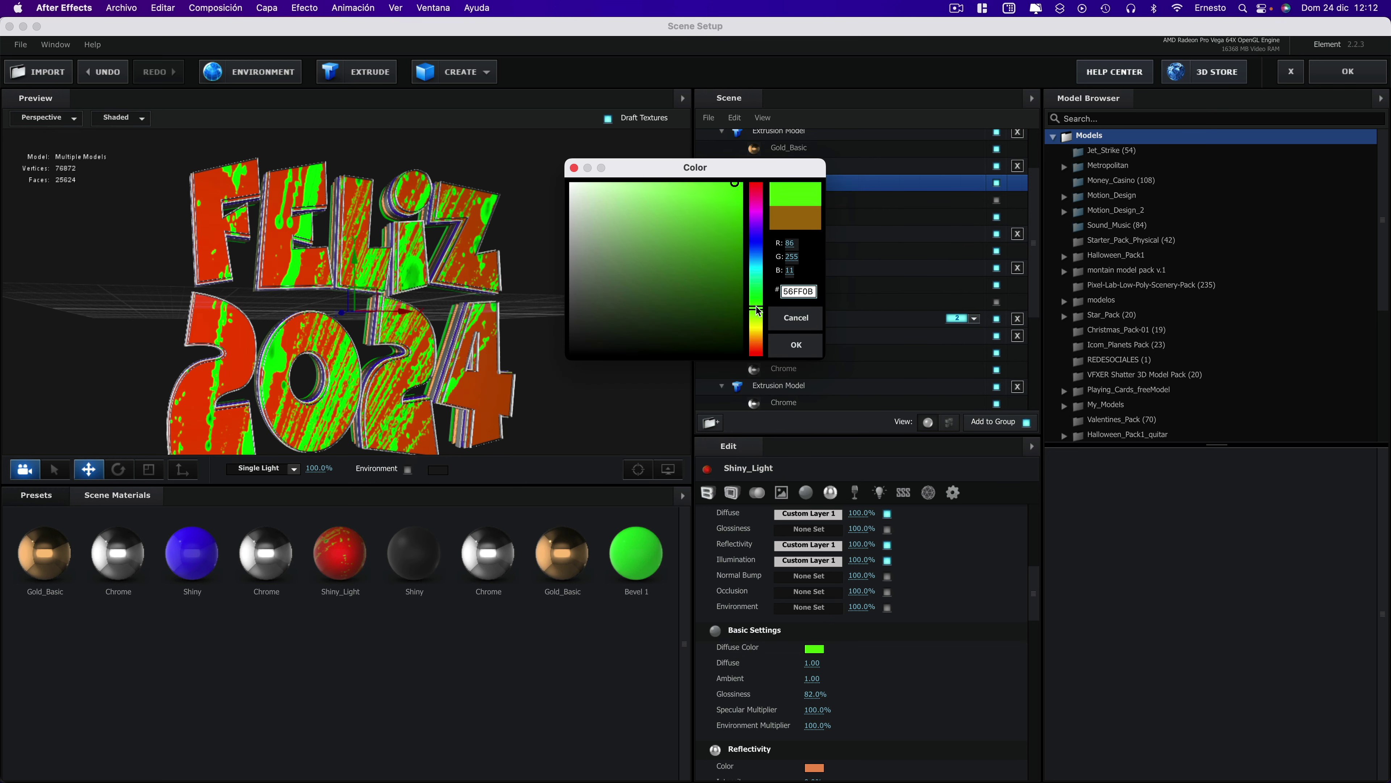
pyautogui.click(798, 345)
pyautogui.moveTo(524, 332); pyautogui.dragTo(542, 344)
# - Make the reflectivity colour white and raise reflectivity intensity to 62%
pyautogui.click(814, 766)
pyautogui.click(591, 193)
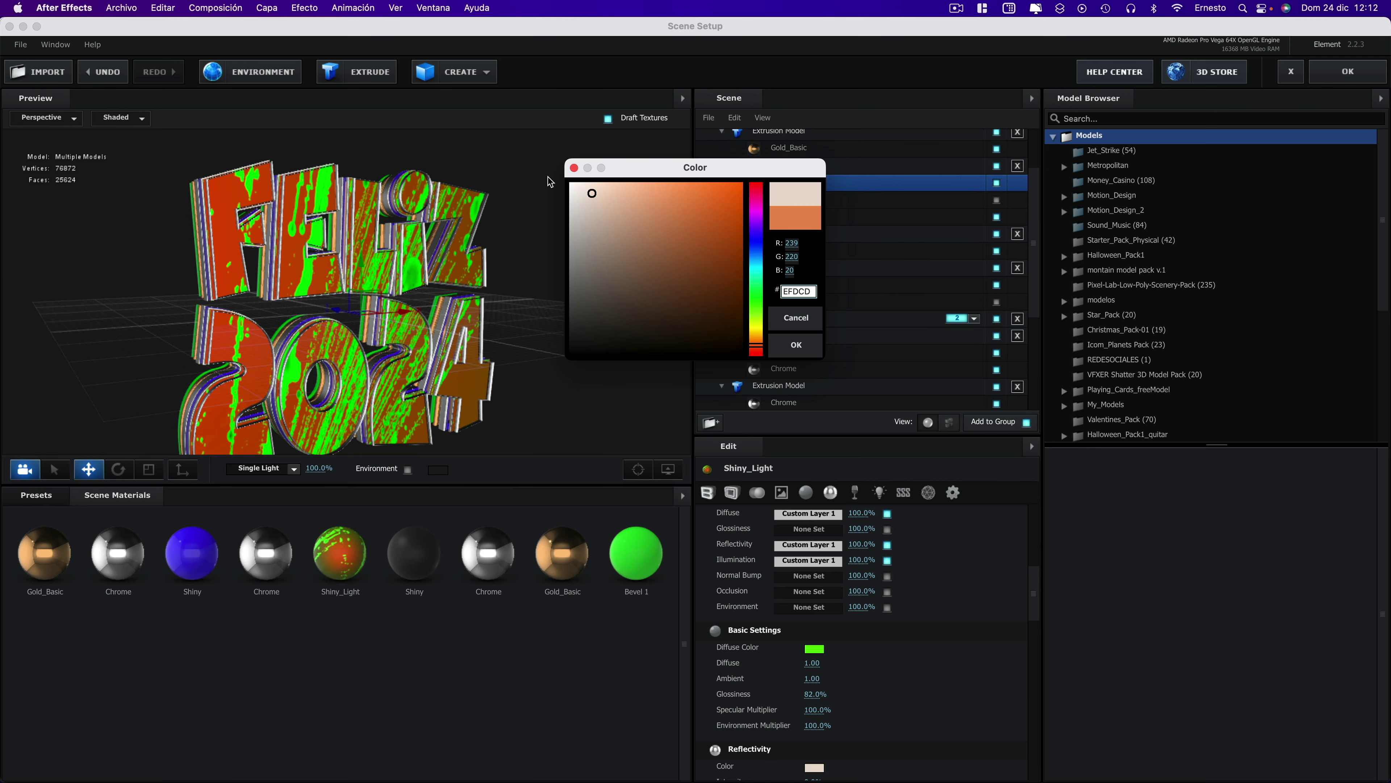
pyautogui.moveTo(547, 176); pyautogui.dragTo(512, 163)
pyautogui.click(794, 345)
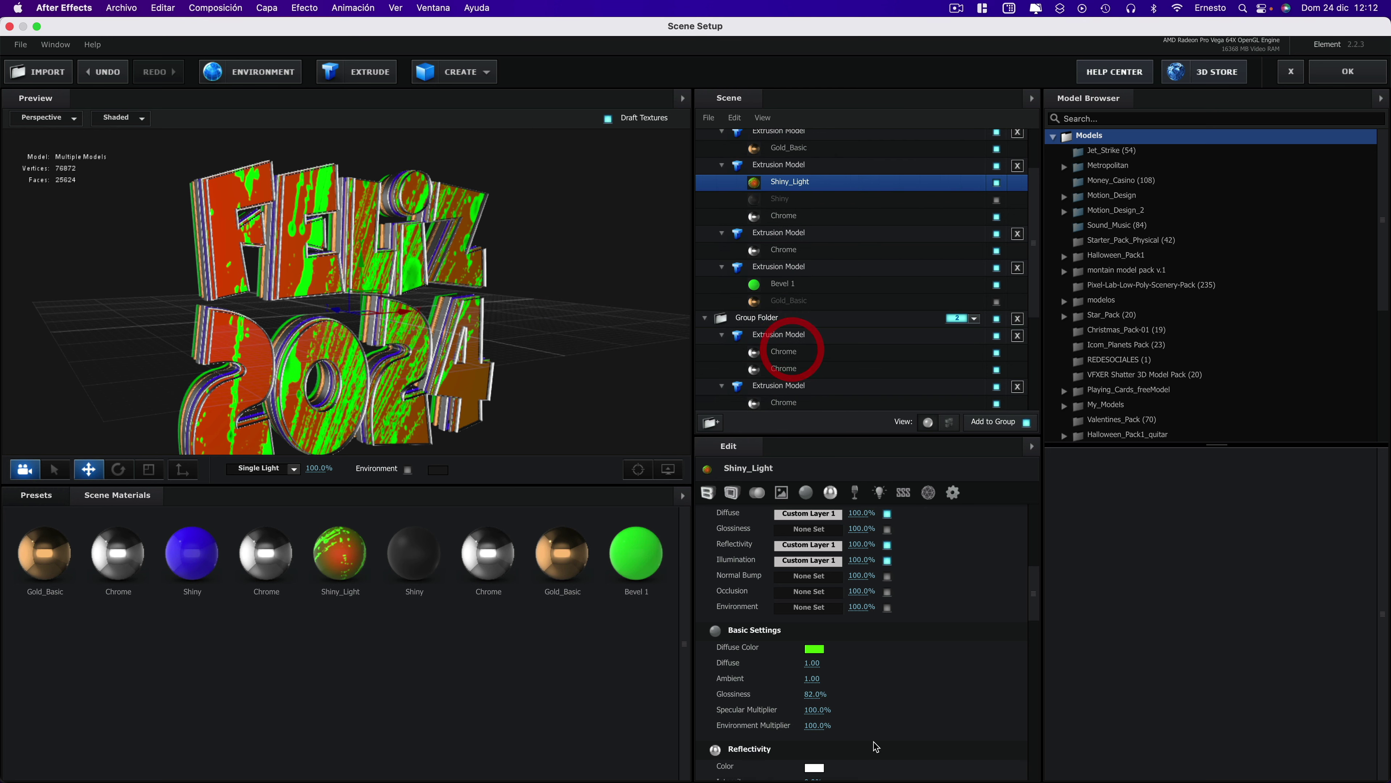
pyautogui.scroll(-3, 814, 692)
pyautogui.moveTo(814, 692)
pyautogui.mouseDown()
pyautogui.moveTo(899, 692)
pyautogui.moveTo(875, 693)
pyautogui.mouseUp()
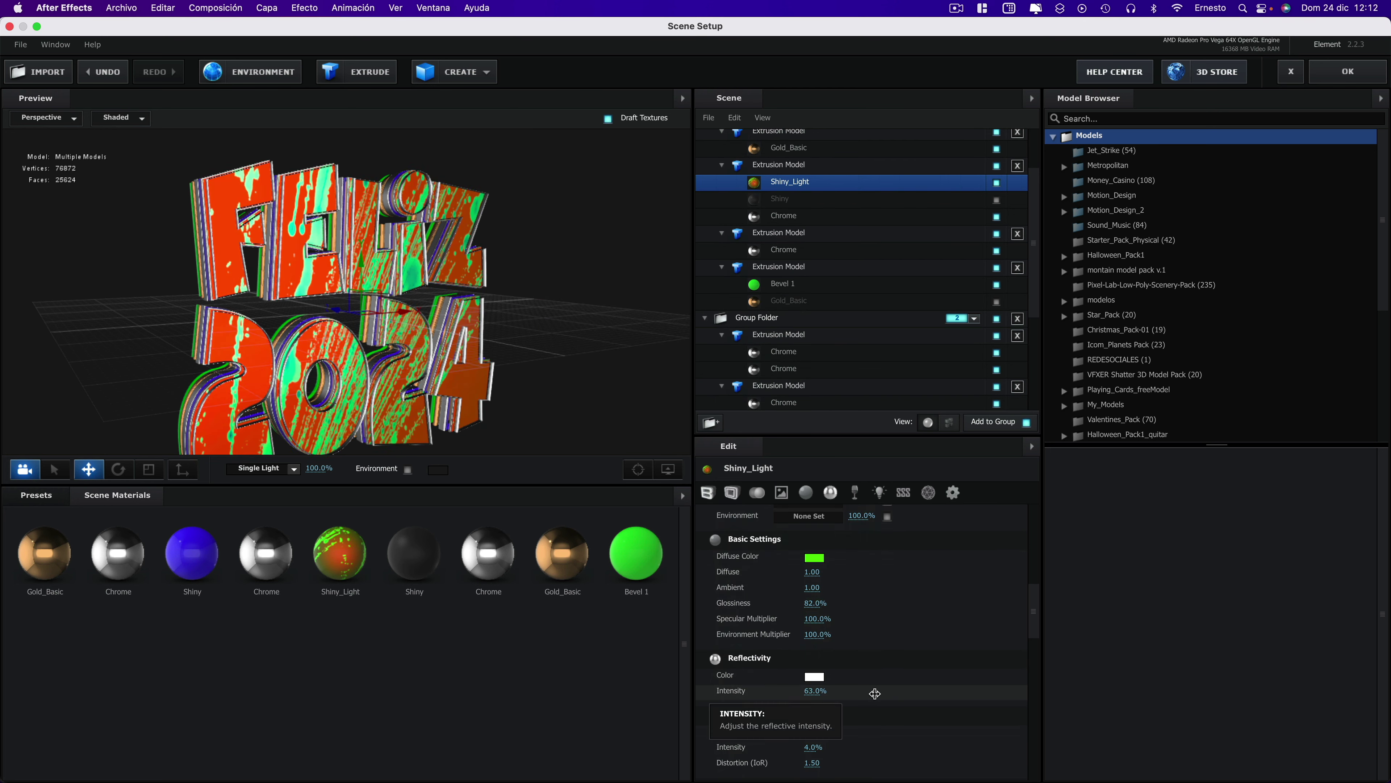
pyautogui.scroll(-2, 882, 687)
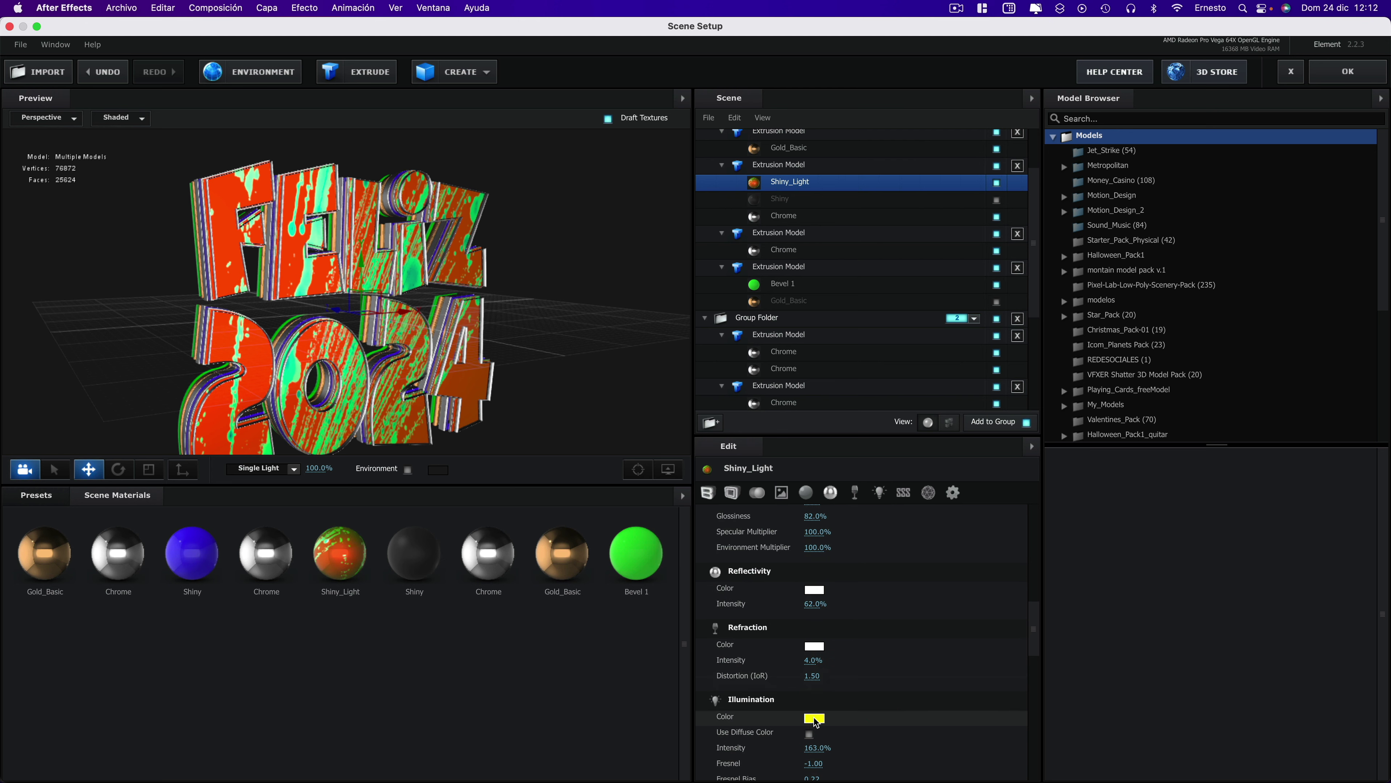
# - Set the illumination colour to white with intensity 172%
pyautogui.click(814, 718)
pyautogui.click(756, 266)
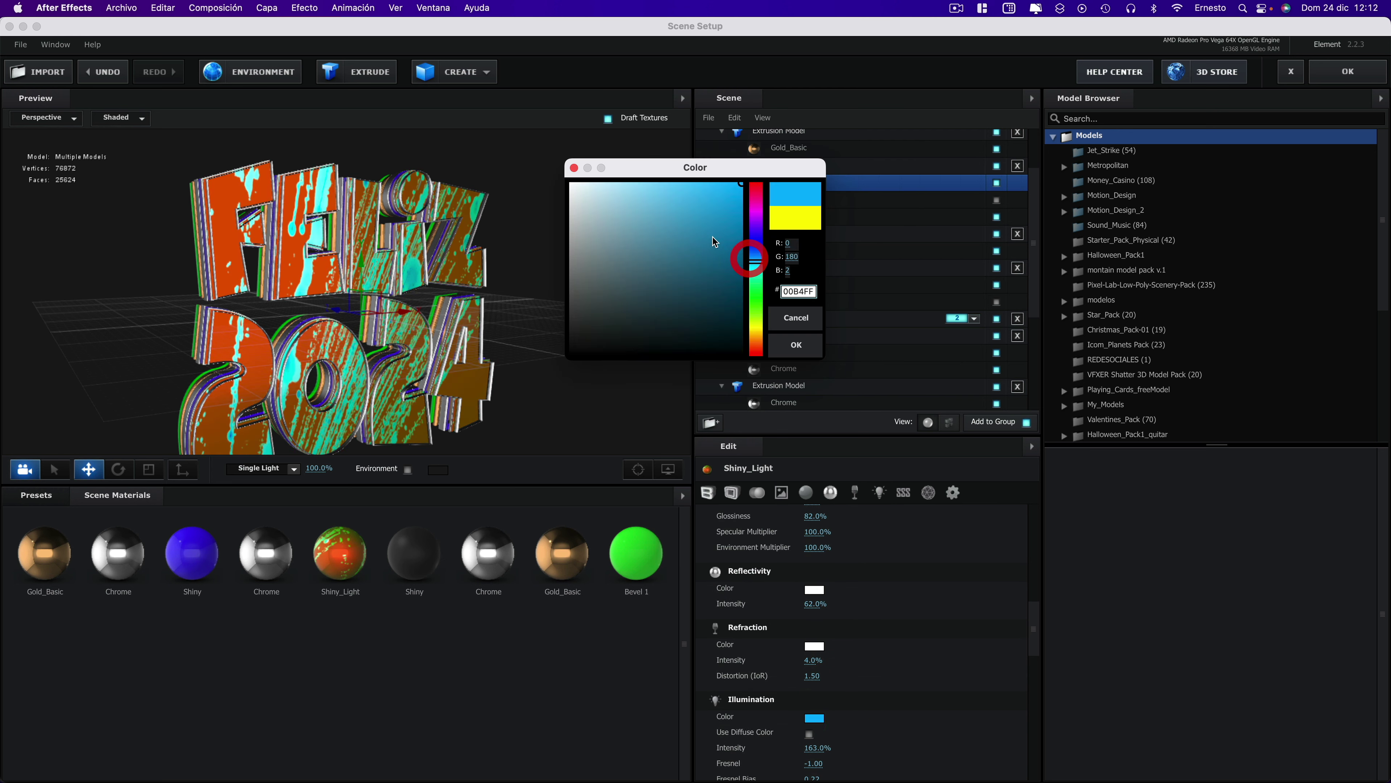
pyautogui.moveTo(713, 237); pyautogui.dragTo(562, 180)
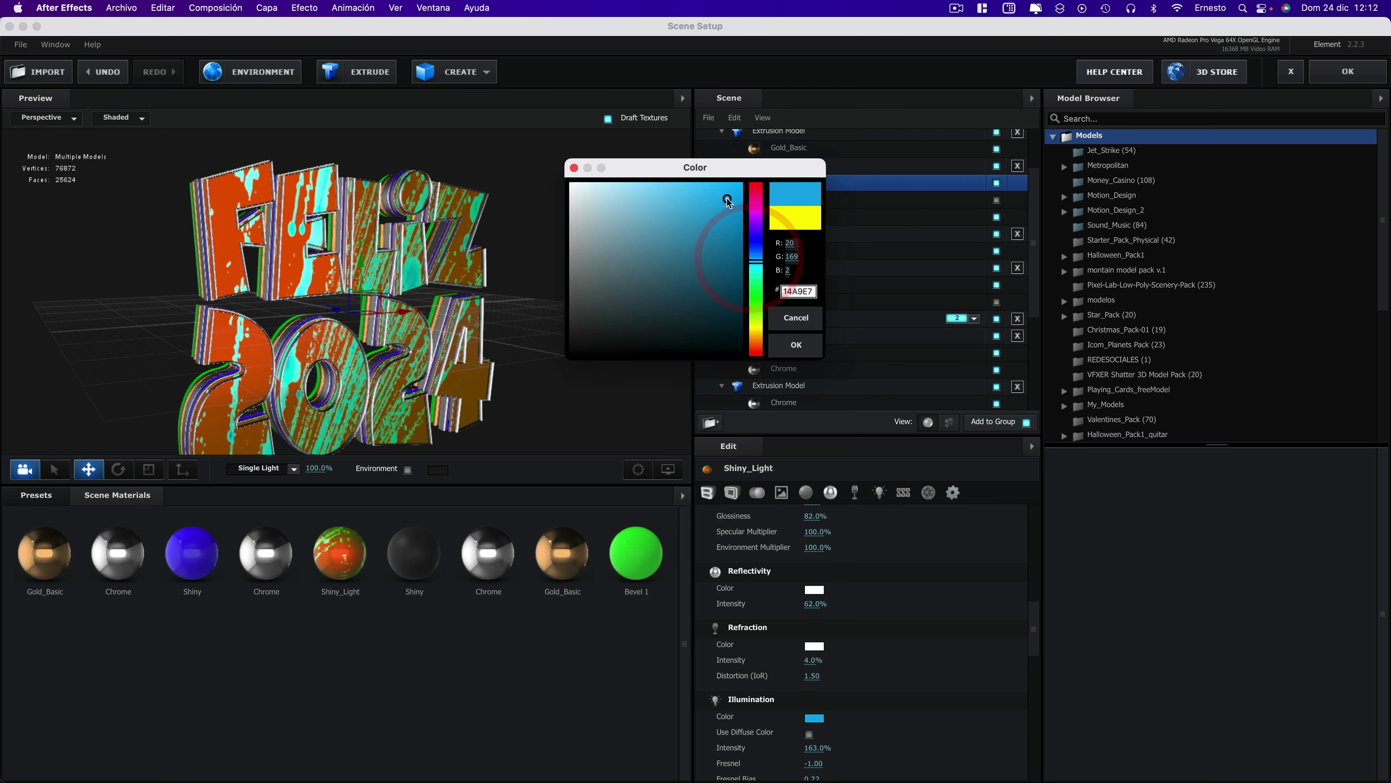
pyautogui.click(792, 343)
pyautogui.click(818, 747)
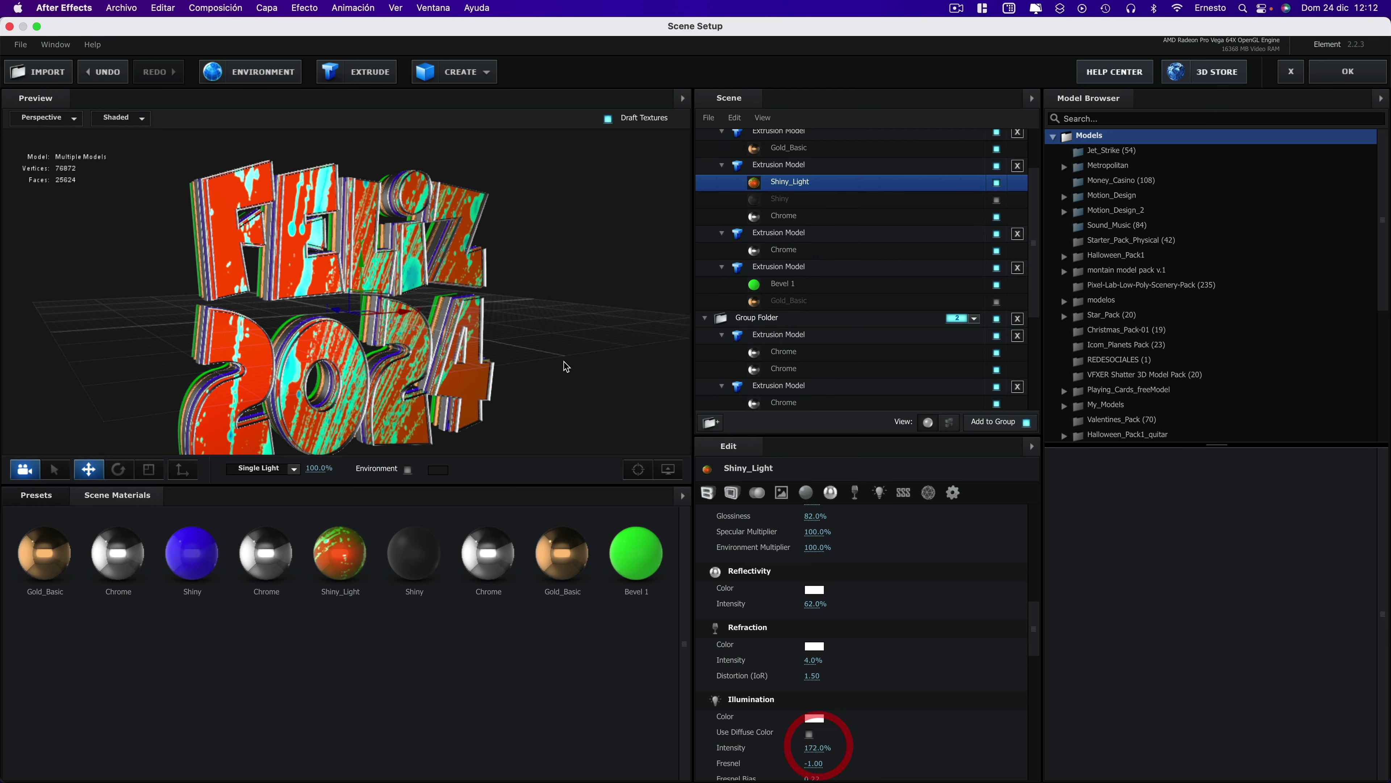
pyautogui.click(544, 350)
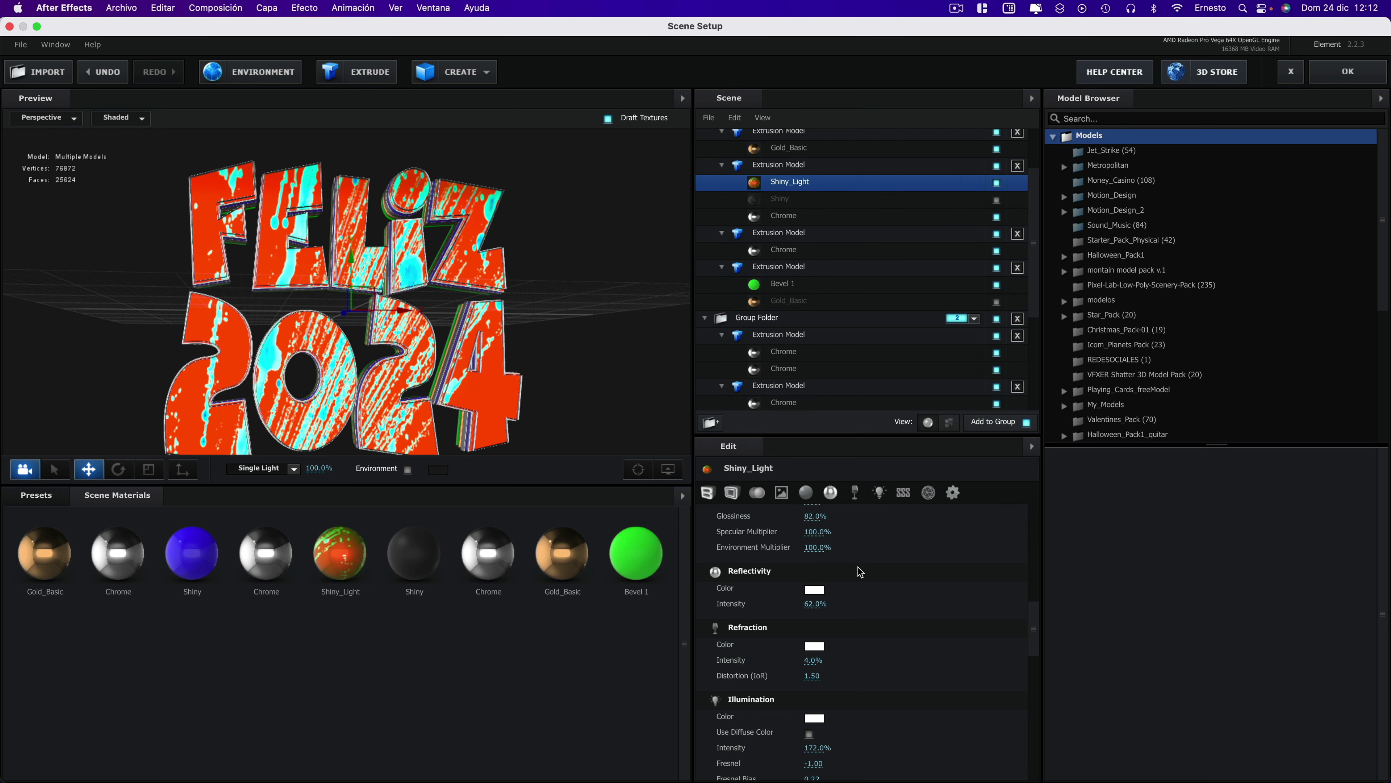
# - Lower Environment Multiplier to 62% and set the diffuse Custom Layer 1 gamma to 1.37
pyautogui.scroll(3, 857, 554)
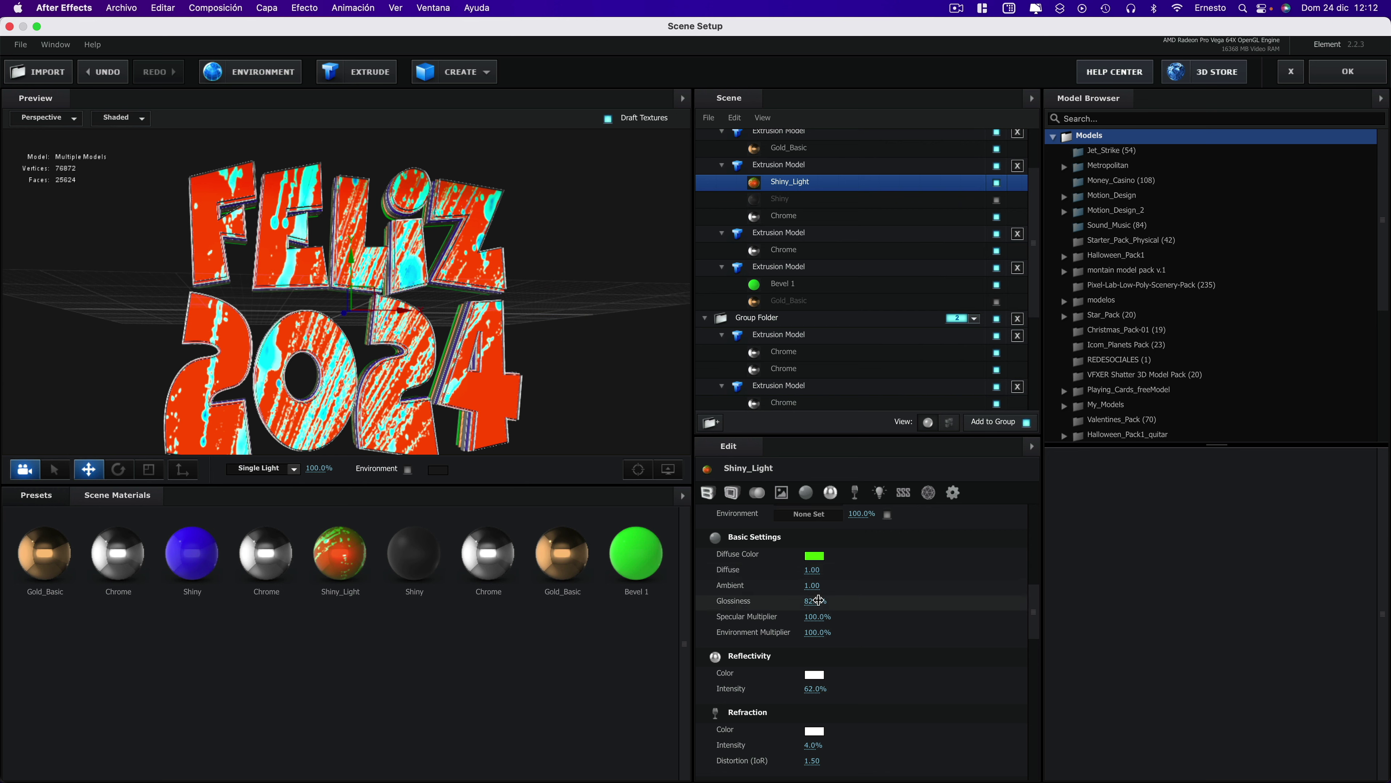
pyautogui.moveTo(815, 632)
pyautogui.mouseDown()
pyautogui.moveTo(766, 627)
pyautogui.moveTo(792, 630)
pyautogui.mouseUp()
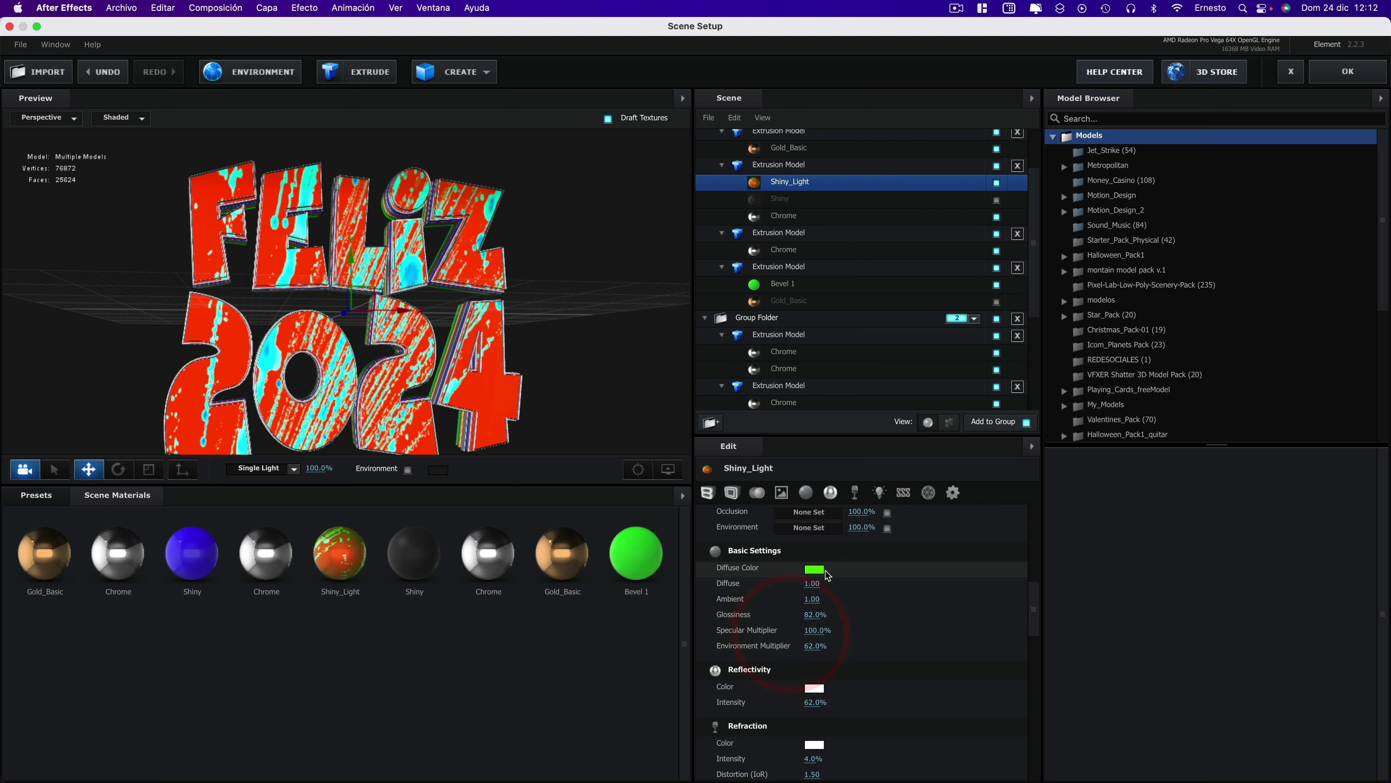
pyautogui.scroll(3, 828, 572)
pyautogui.scroll(2, 829, 572)
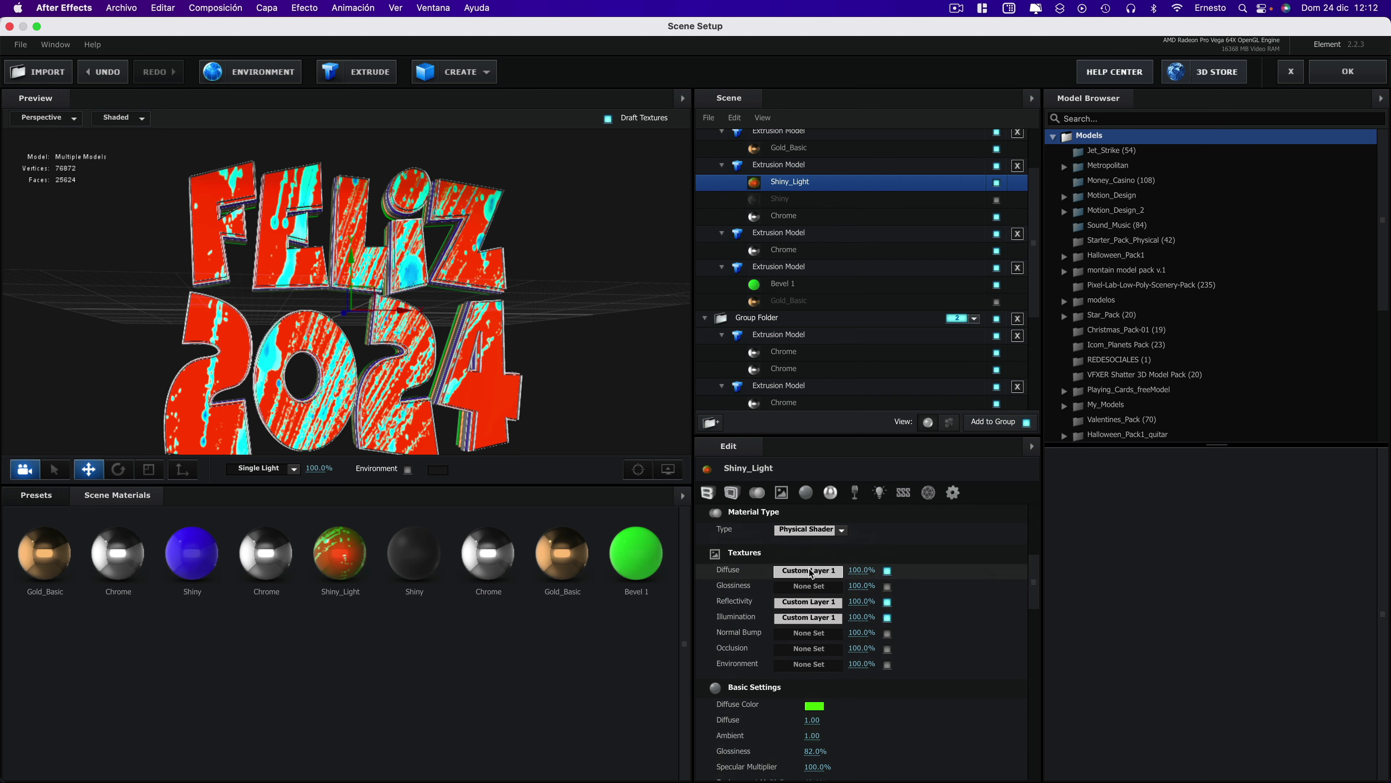
pyautogui.click(808, 569)
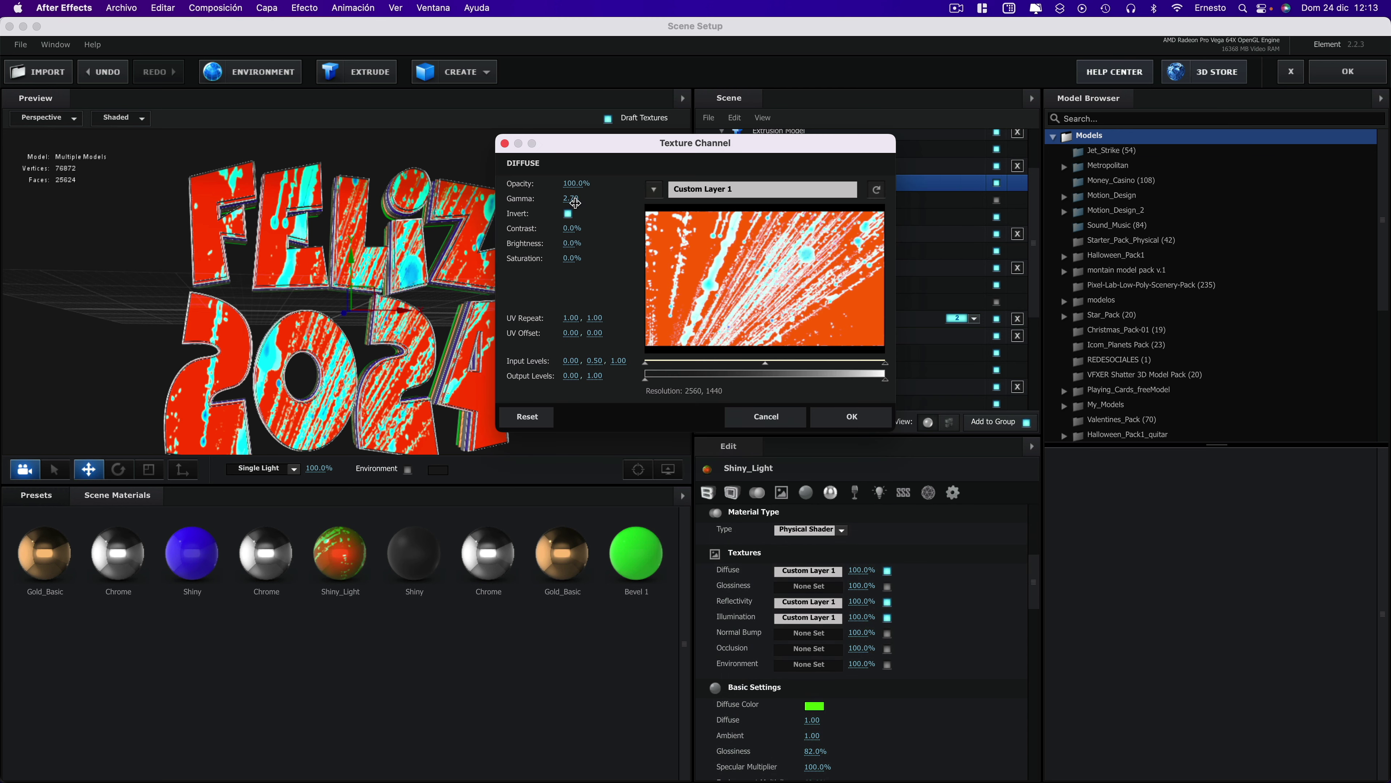
pyautogui.moveTo(572, 197)
pyautogui.mouseDown()
pyautogui.moveTo(378, 199)
pyautogui.moveTo(476, 206)
pyautogui.mouseUp()
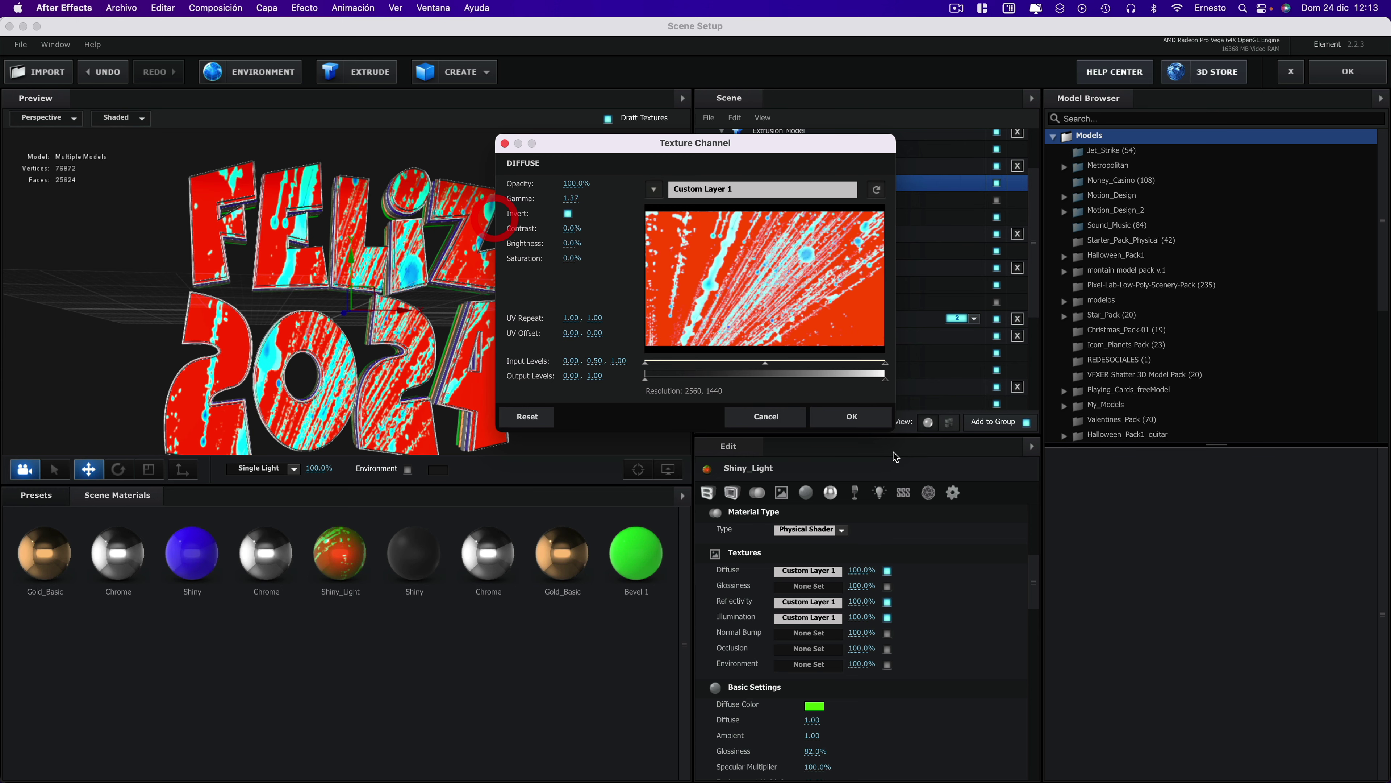
pyautogui.click(843, 416)
# - Close Scene Setup, check fibertexto 2, undo to restore green streaks in Comp 1, and reopen Scene Setup
pyautogui.click(1342, 71)
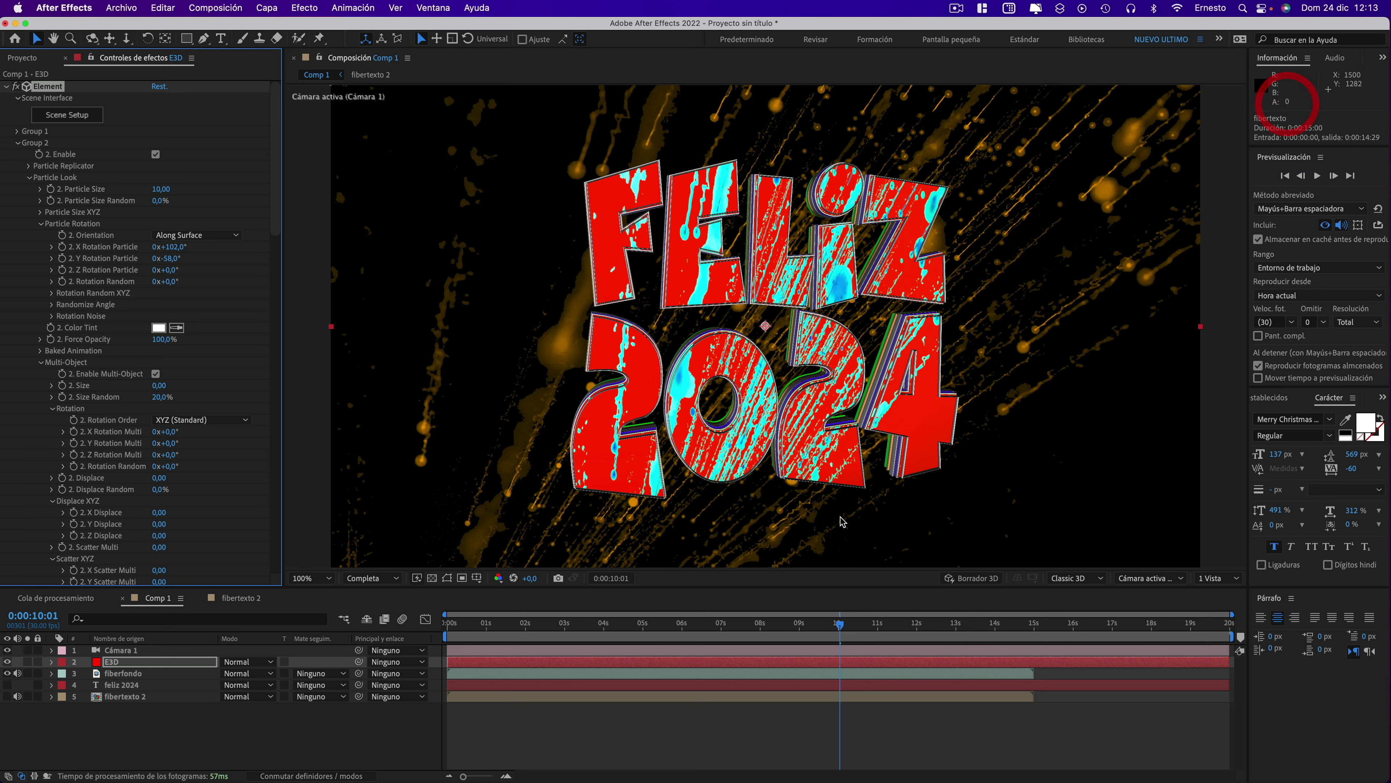
pyautogui.click(241, 598)
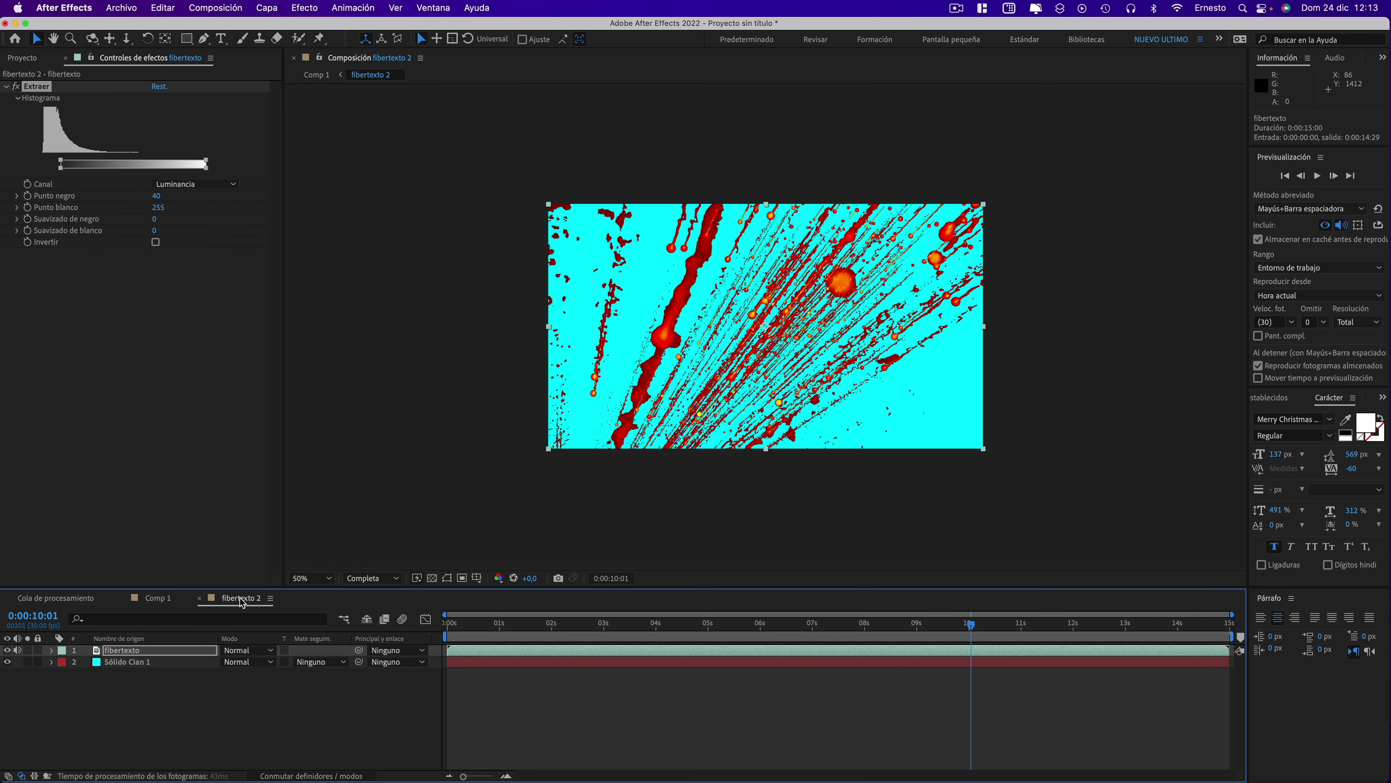
pyautogui.click(165, 598)
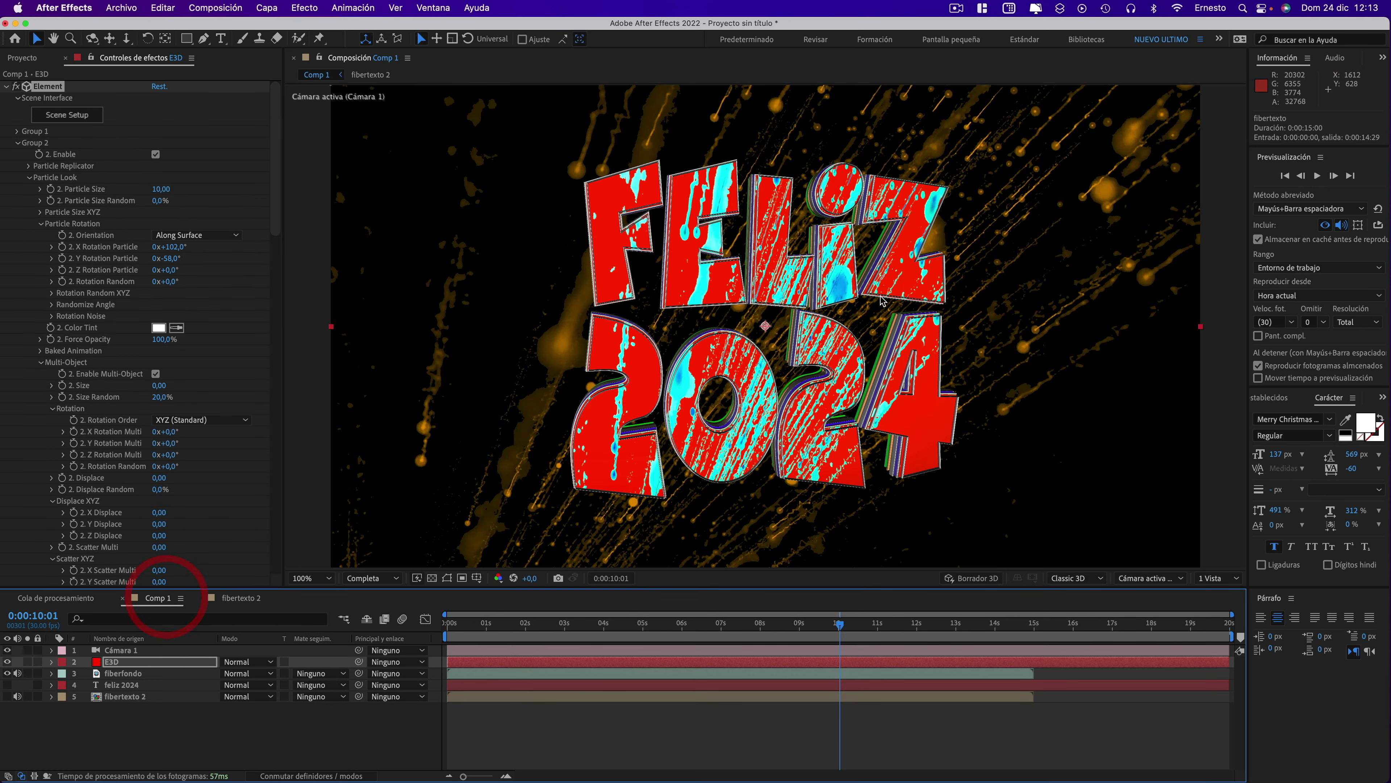
pyautogui.hotkey('ctrl', 'z')
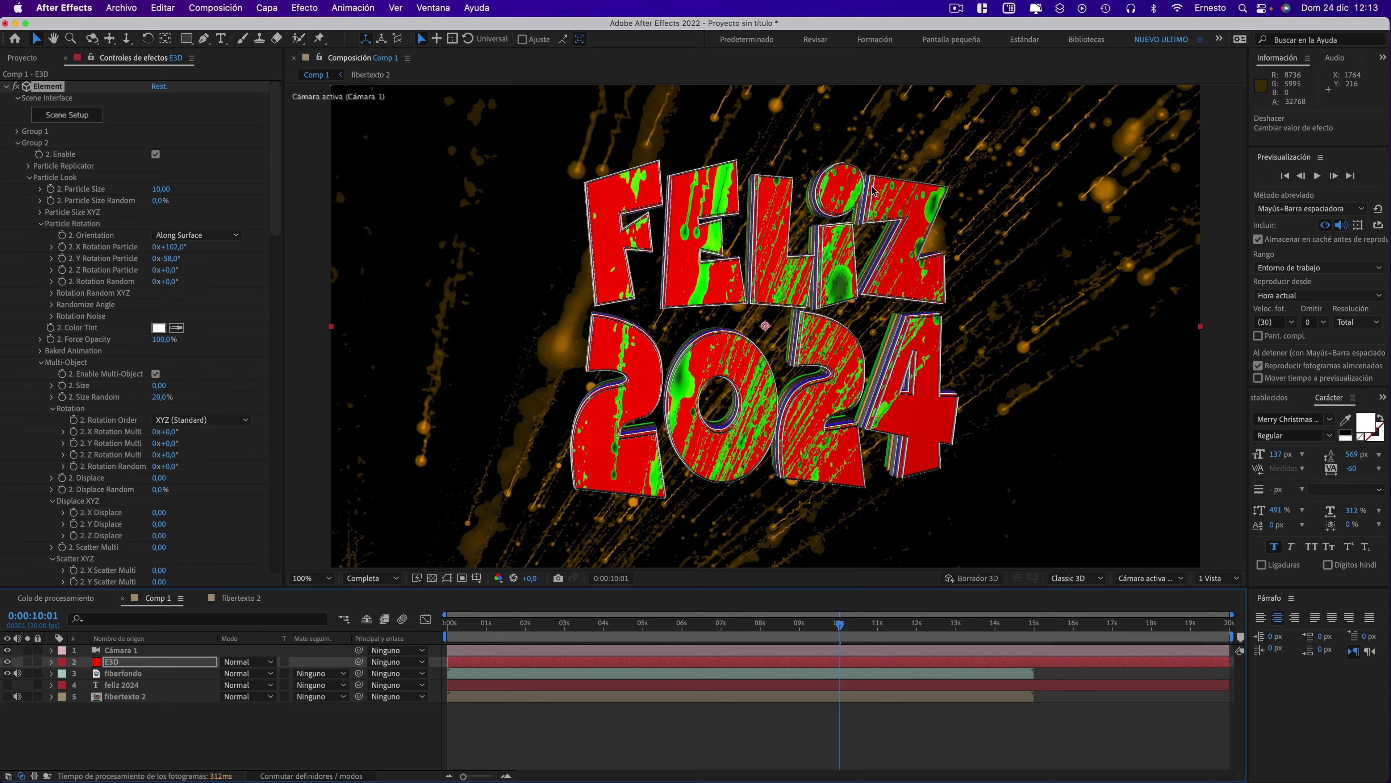
pyautogui.click(84, 116)
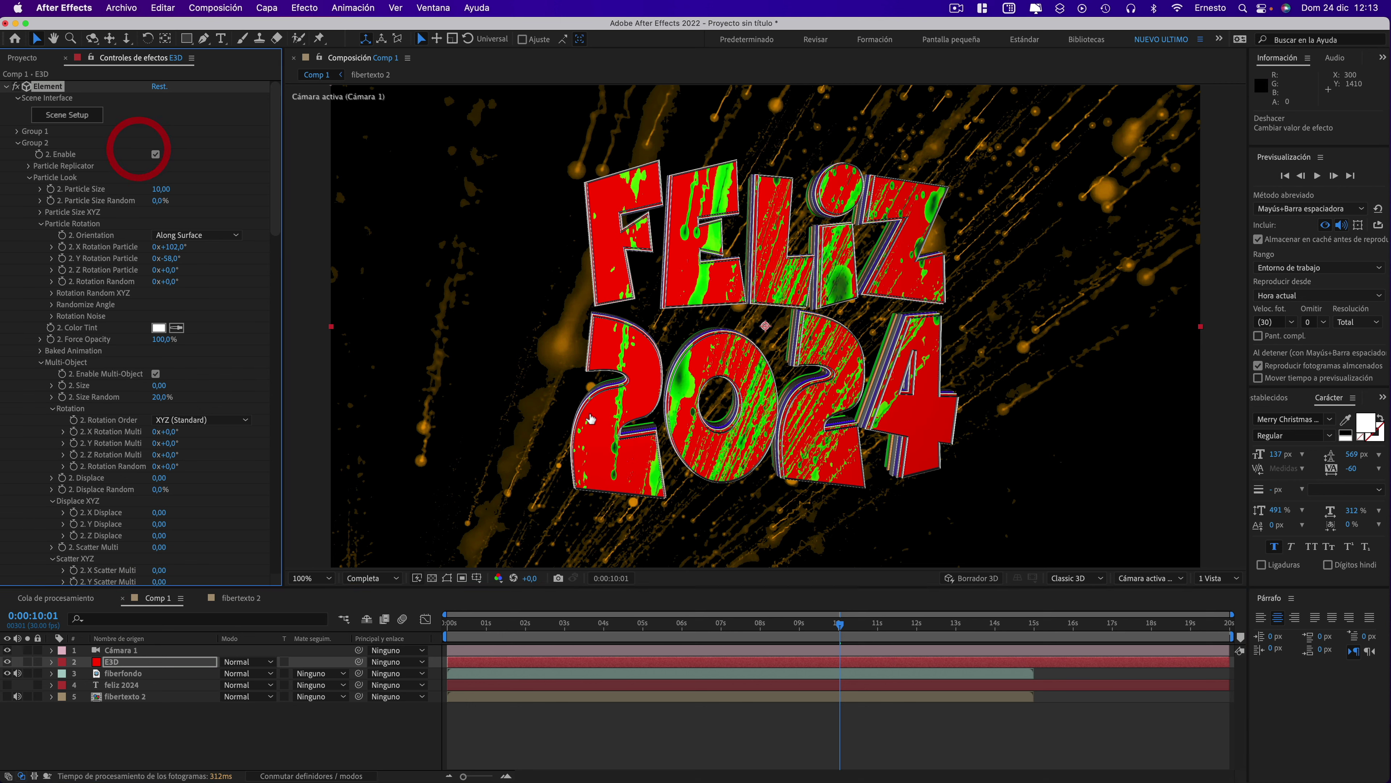
# - Change Shiny_Light's diffuse colour to dark green 098A03
pyautogui.click(815, 706)
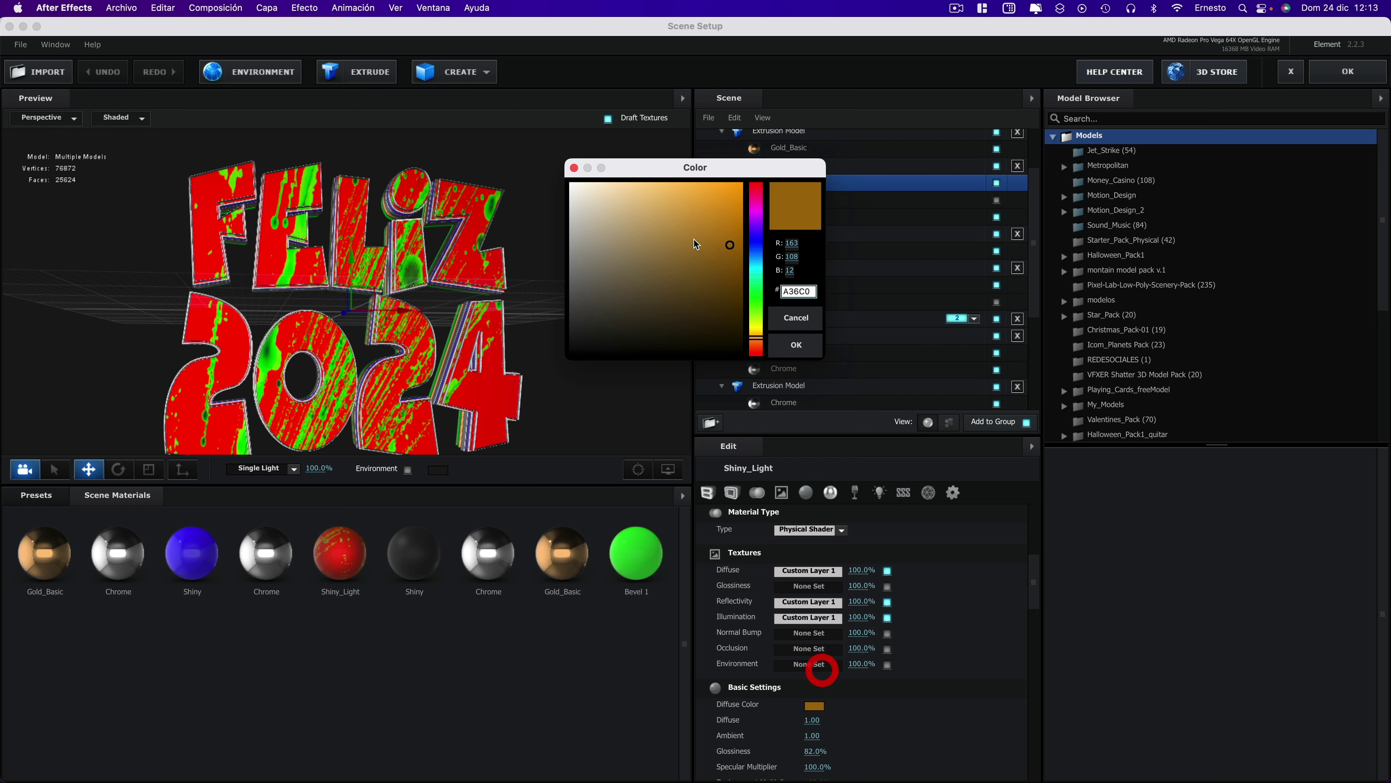
pyautogui.click(739, 209)
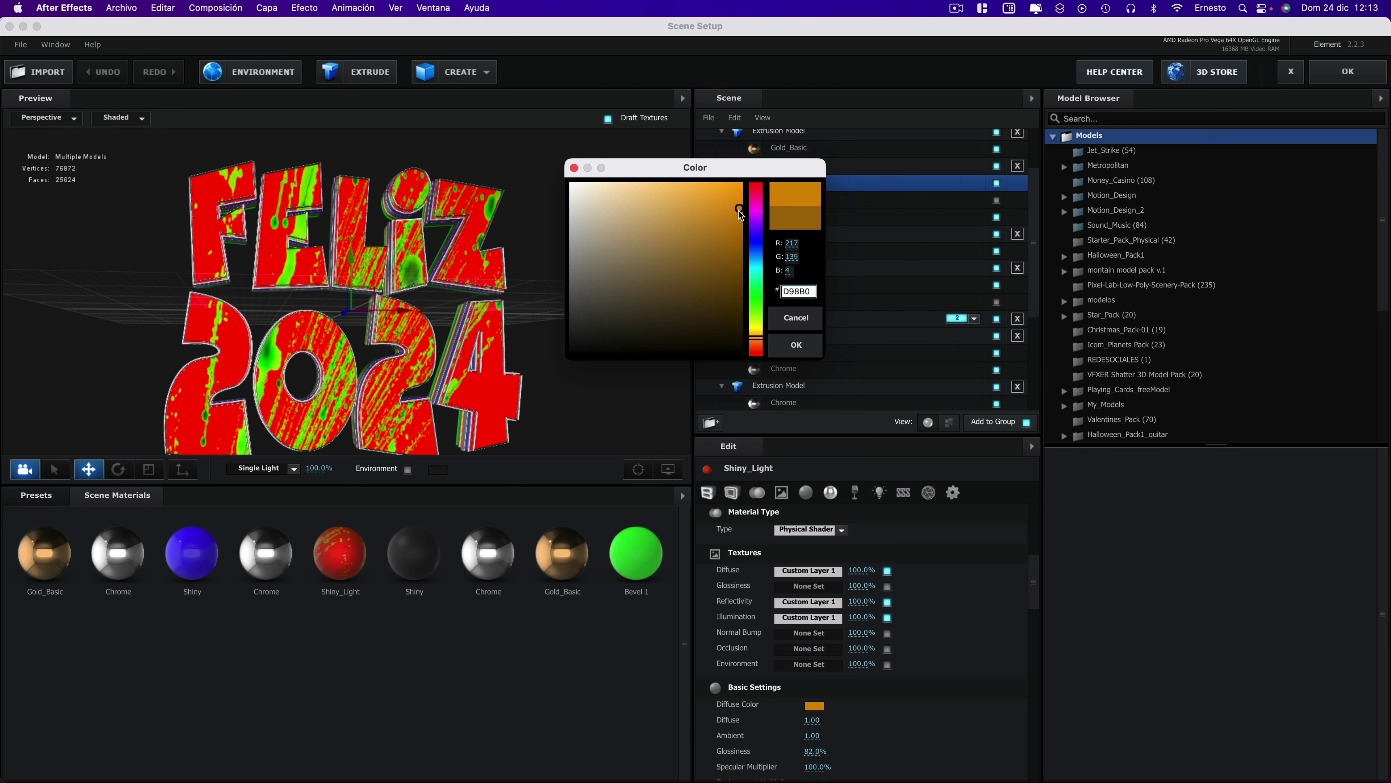
pyautogui.click(743, 183)
pyautogui.moveTo(756, 242); pyautogui.dragTo(760, 306)
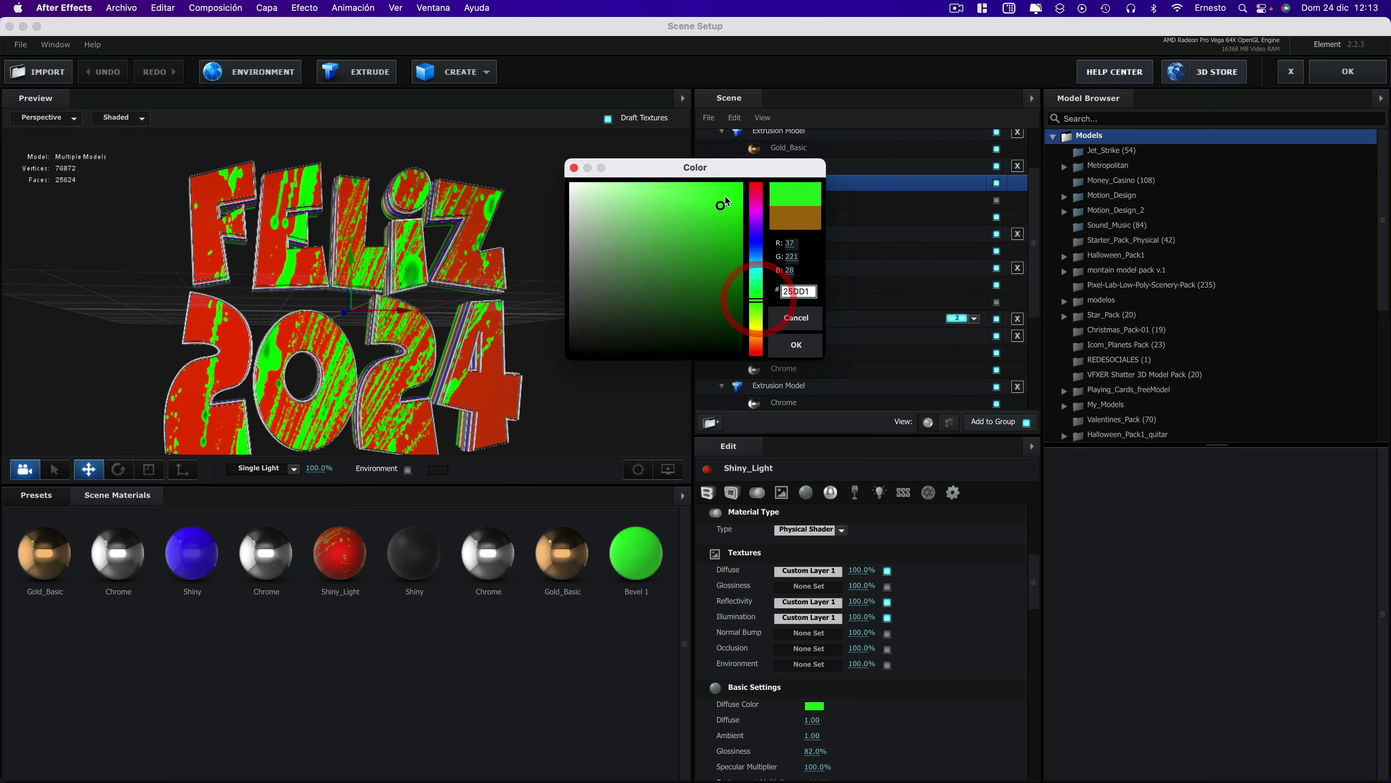
pyautogui.moveTo(740, 184)
pyautogui.mouseDown()
pyautogui.moveTo(647, 183)
pyautogui.moveTo(772, 280)
pyautogui.moveTo(733, 250)
pyautogui.mouseUp()
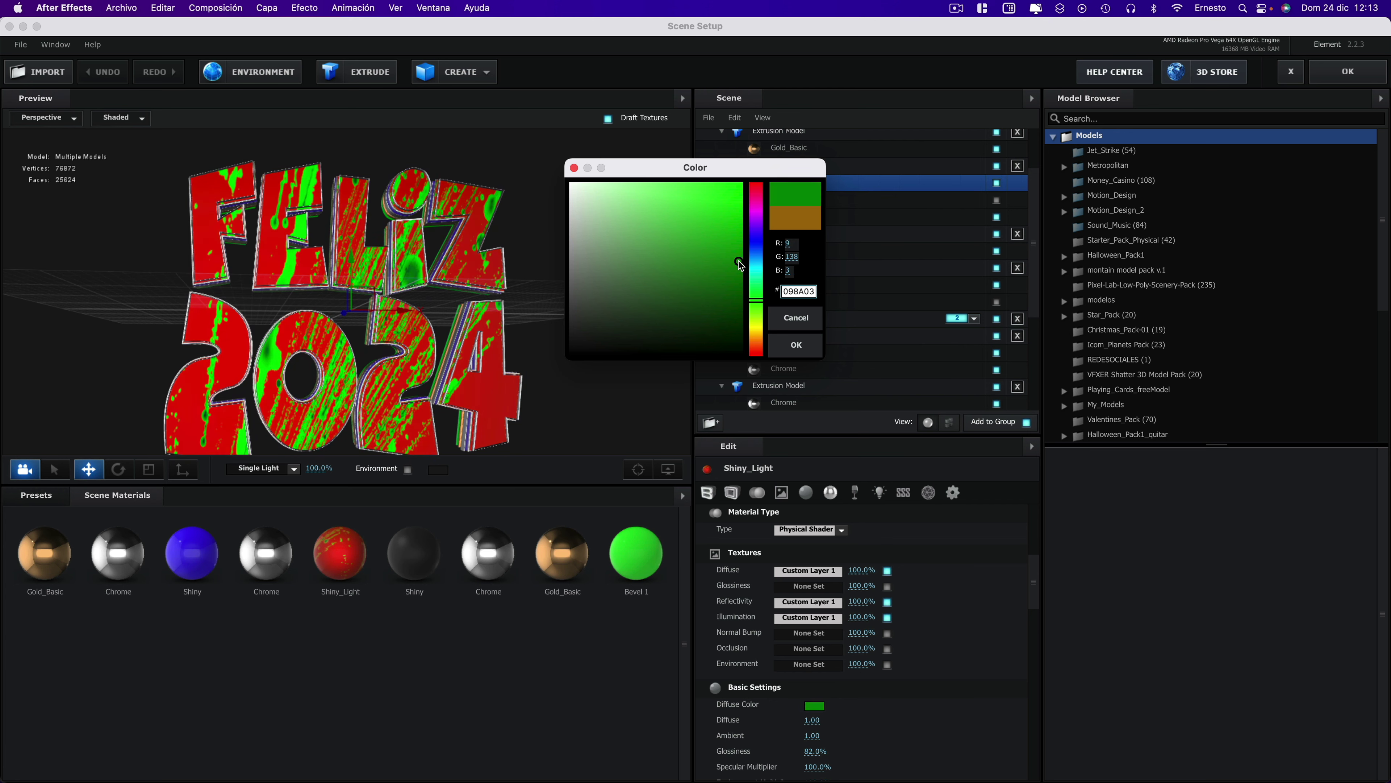
pyautogui.click(796, 344)
# - Lower glossiness to 73% and close Scene Setup back to Comp 1
pyautogui.moveTo(568, 332); pyautogui.dragTo(586, 332)
pyautogui.click(586, 336)
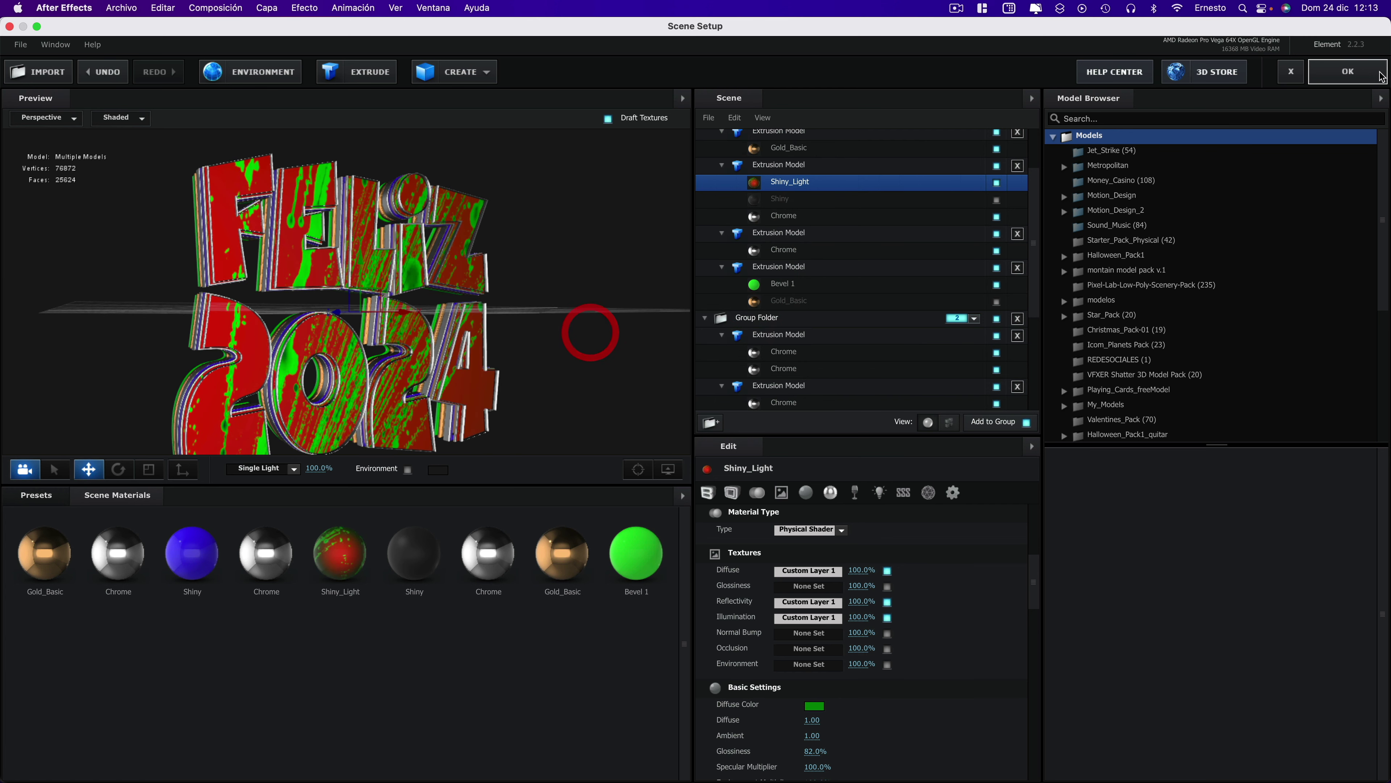
pyautogui.scroll(-2, 838, 719)
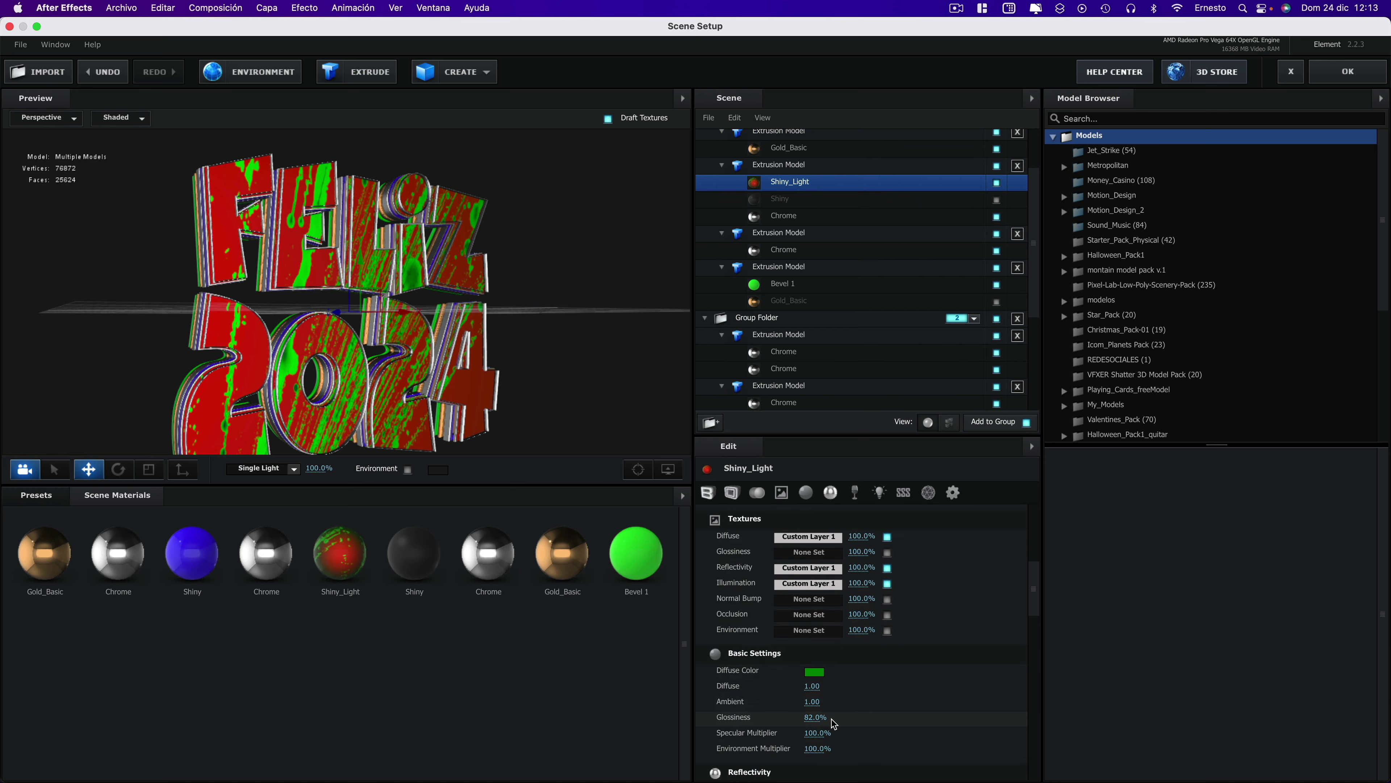
pyautogui.moveTo(833, 716); pyautogui.dragTo(805, 750)
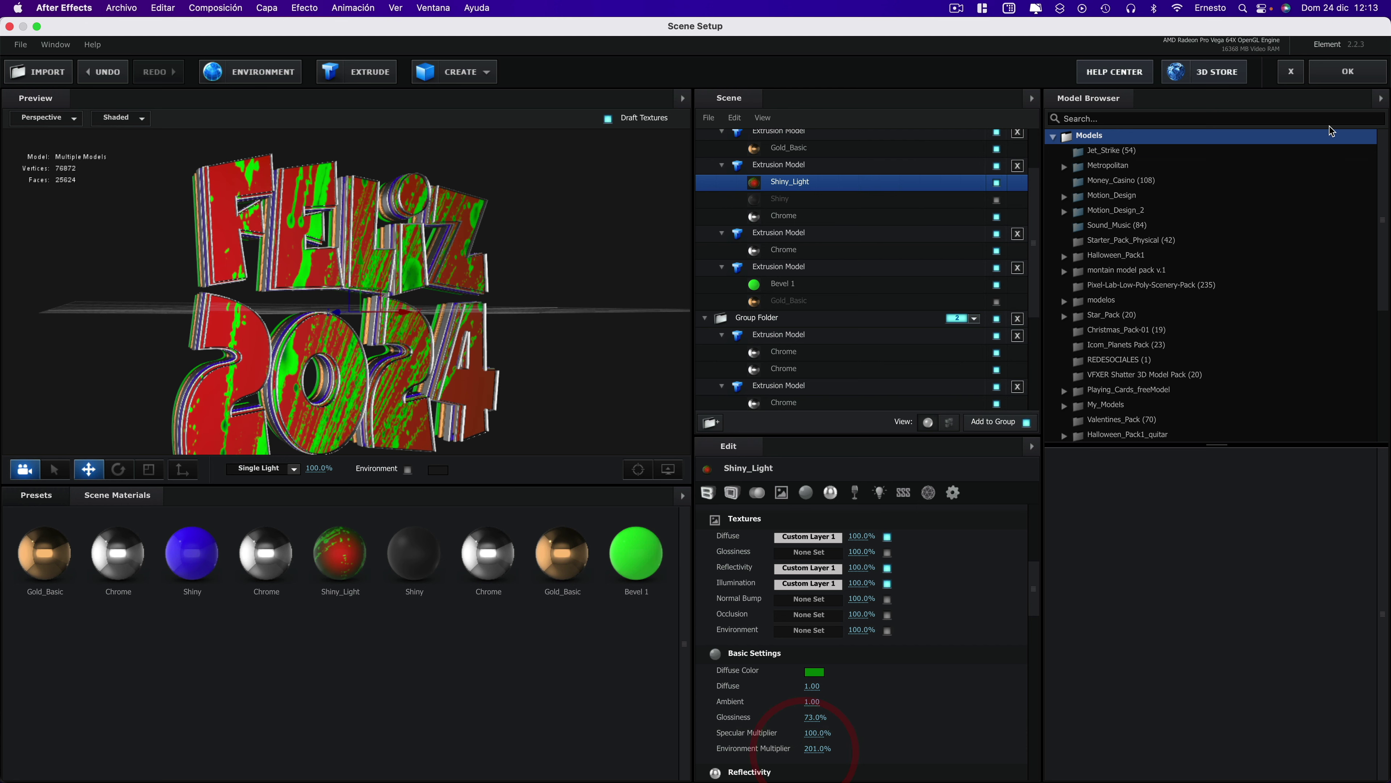
pyautogui.click(1331, 74)
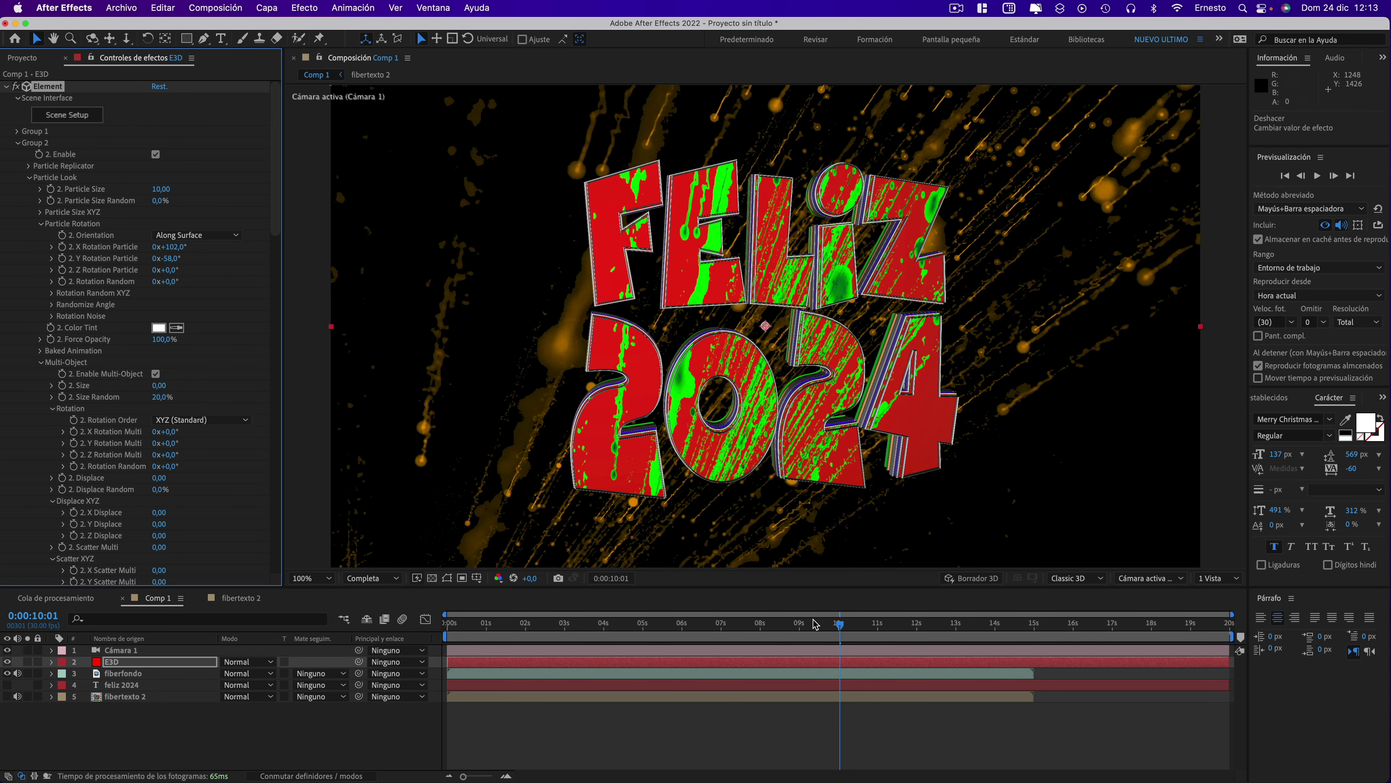
pyautogui.click(768, 615)
pyautogui.moveTo(768, 615)
pyautogui.mouseDown()
pyautogui.moveTo(458, 604)
pyautogui.moveTo(621, 613)
pyautogui.mouseUp()
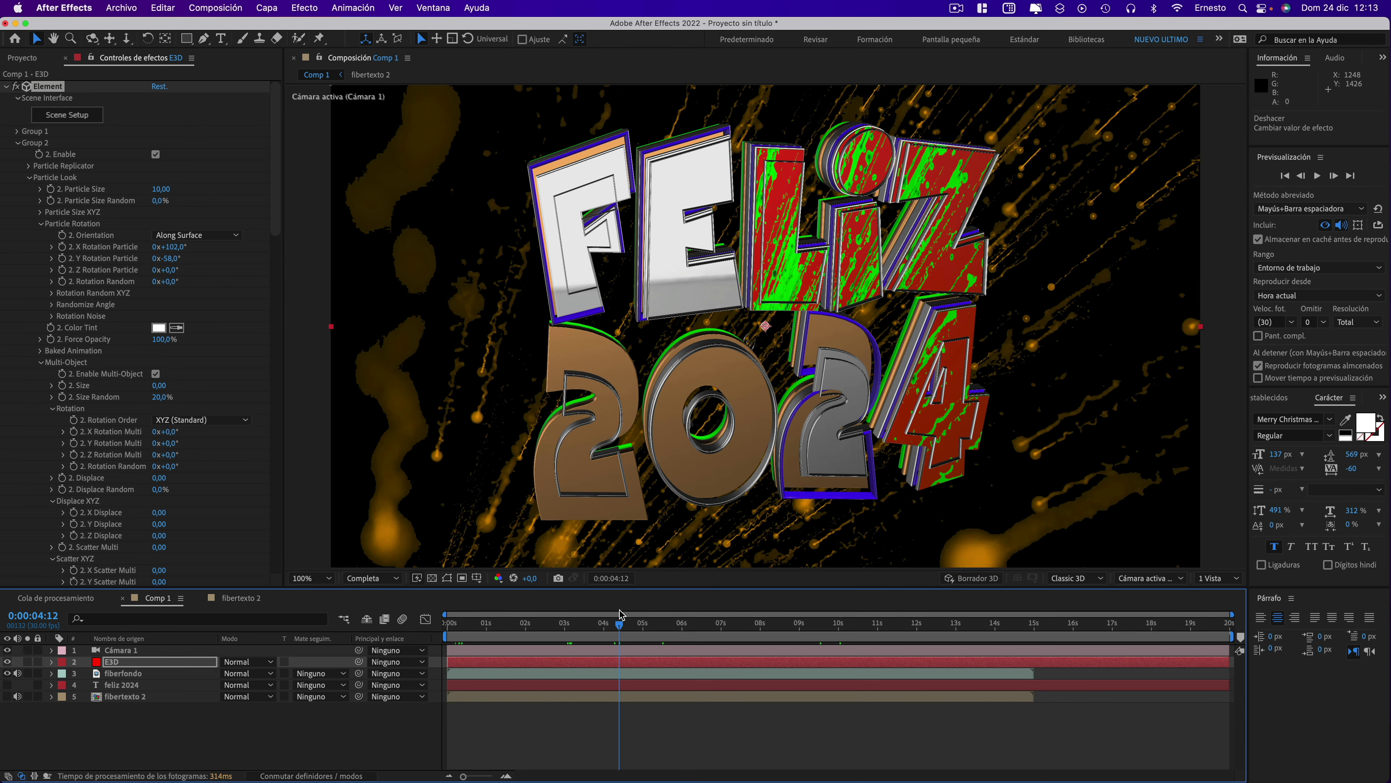
pyautogui.click(661, 614)
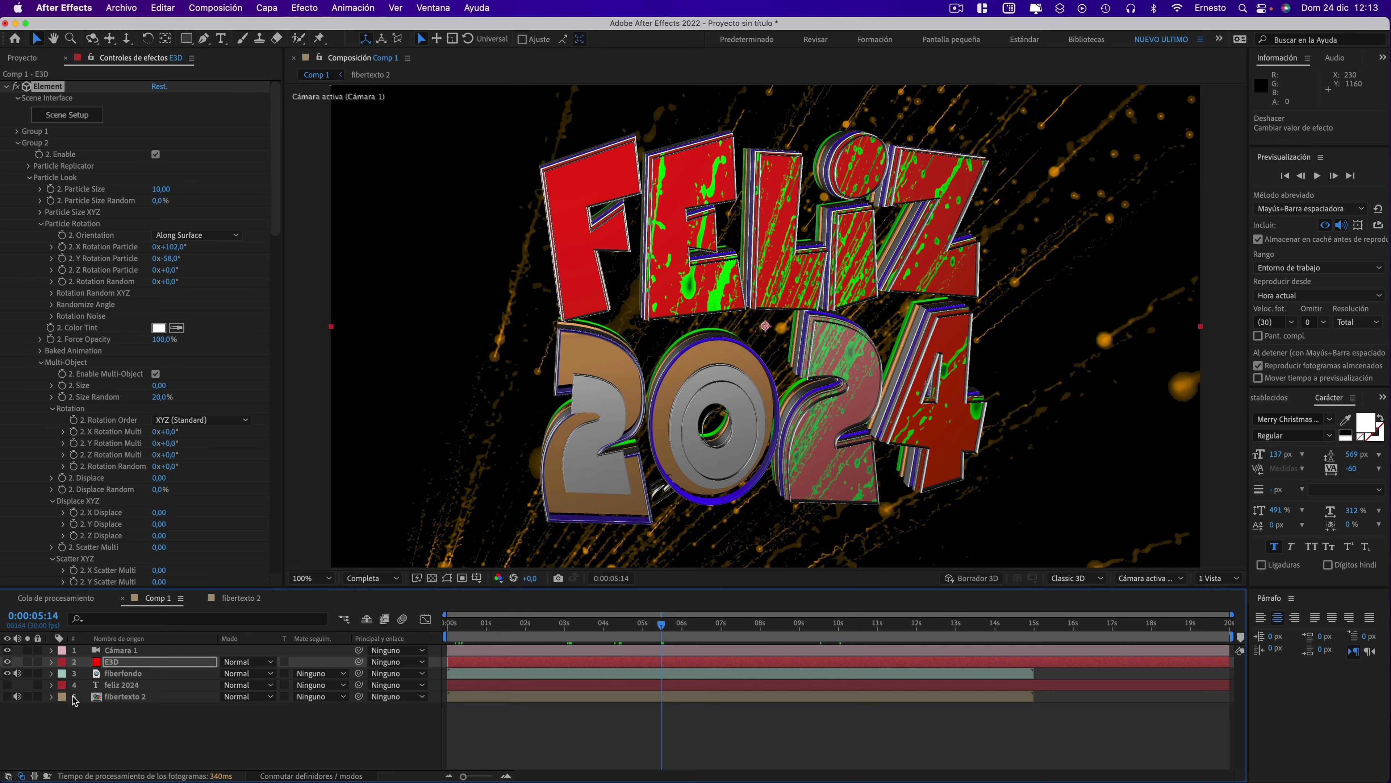
pyautogui.click(127, 698)
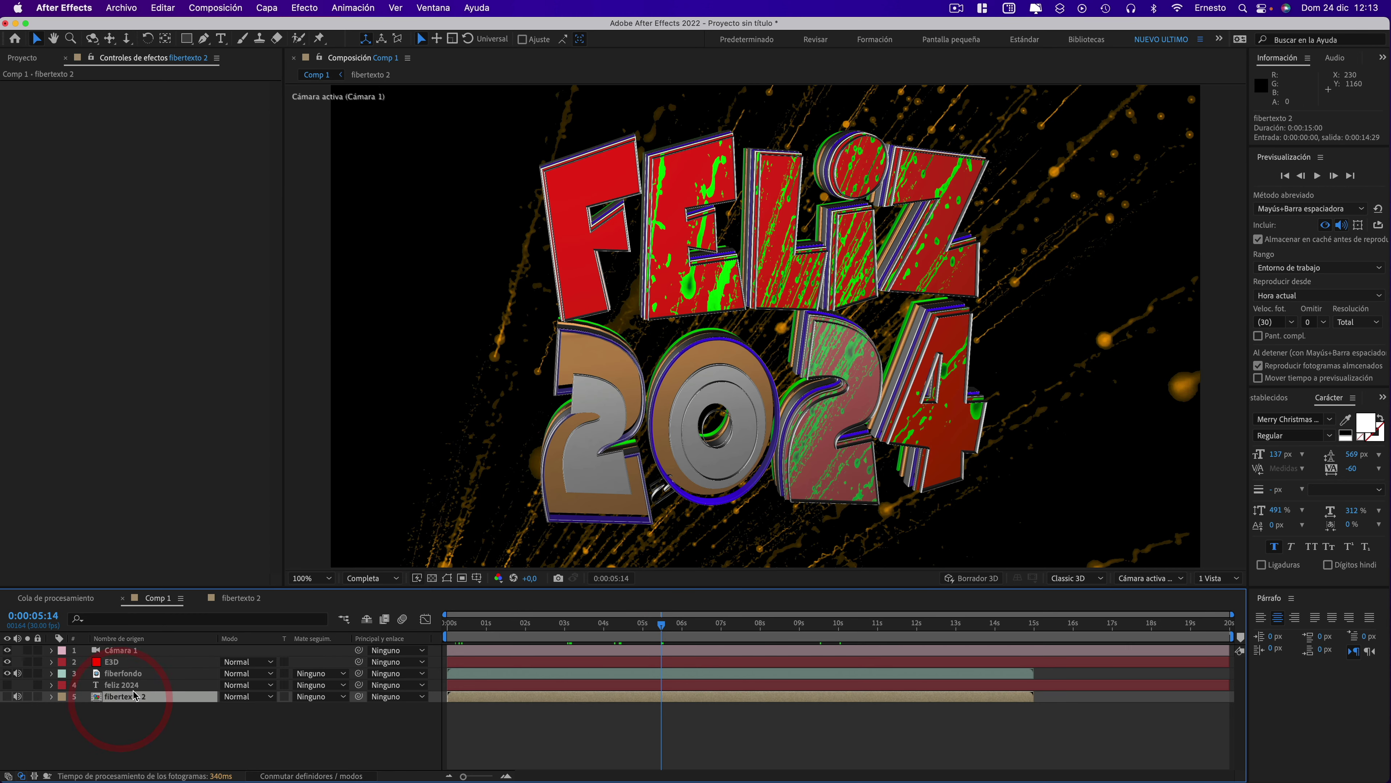
# - Add CC Radial Fast Blur to fiberfondo with Amount 25 and preview the blurred background
pyautogui.click(128, 688)
pyautogui.click(123, 673)
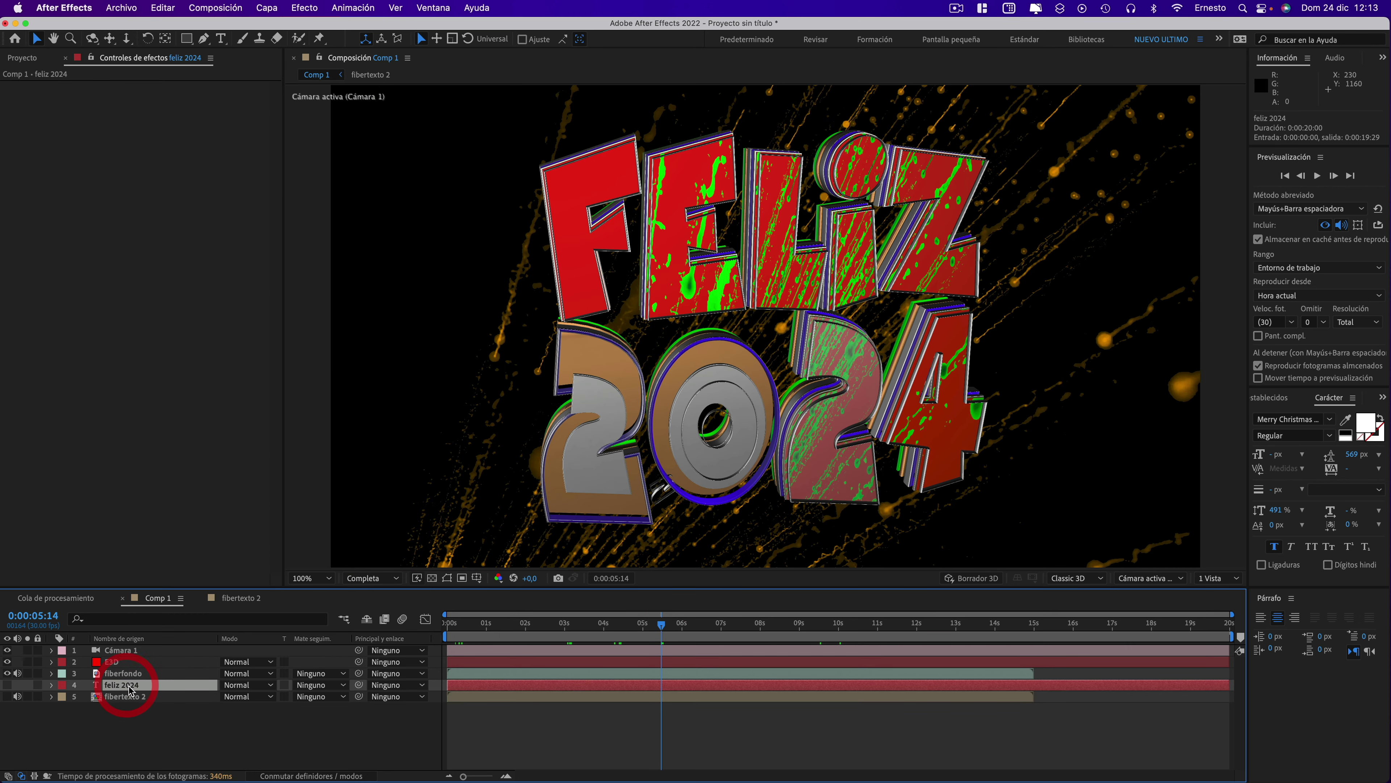
pyautogui.click(6, 673)
pyautogui.click(7, 674)
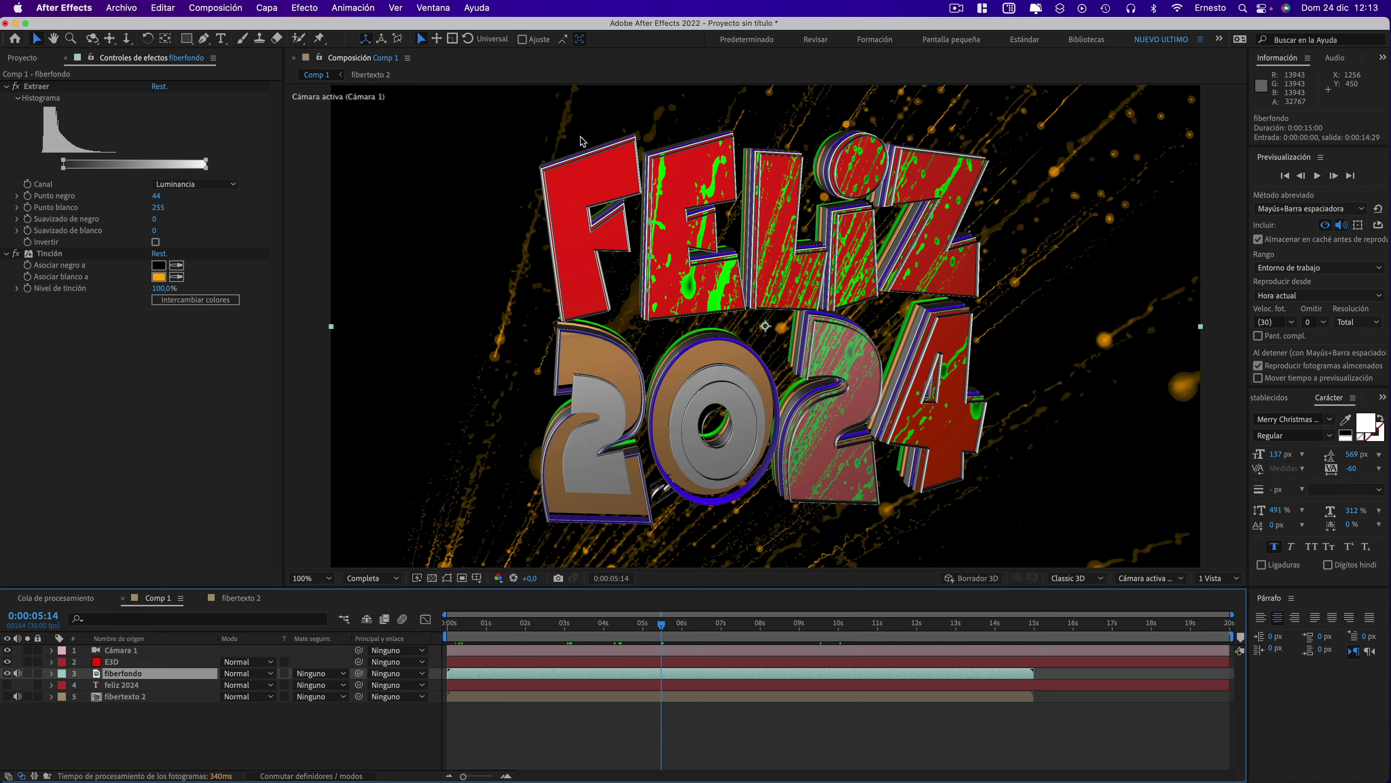
pyautogui.click(304, 7)
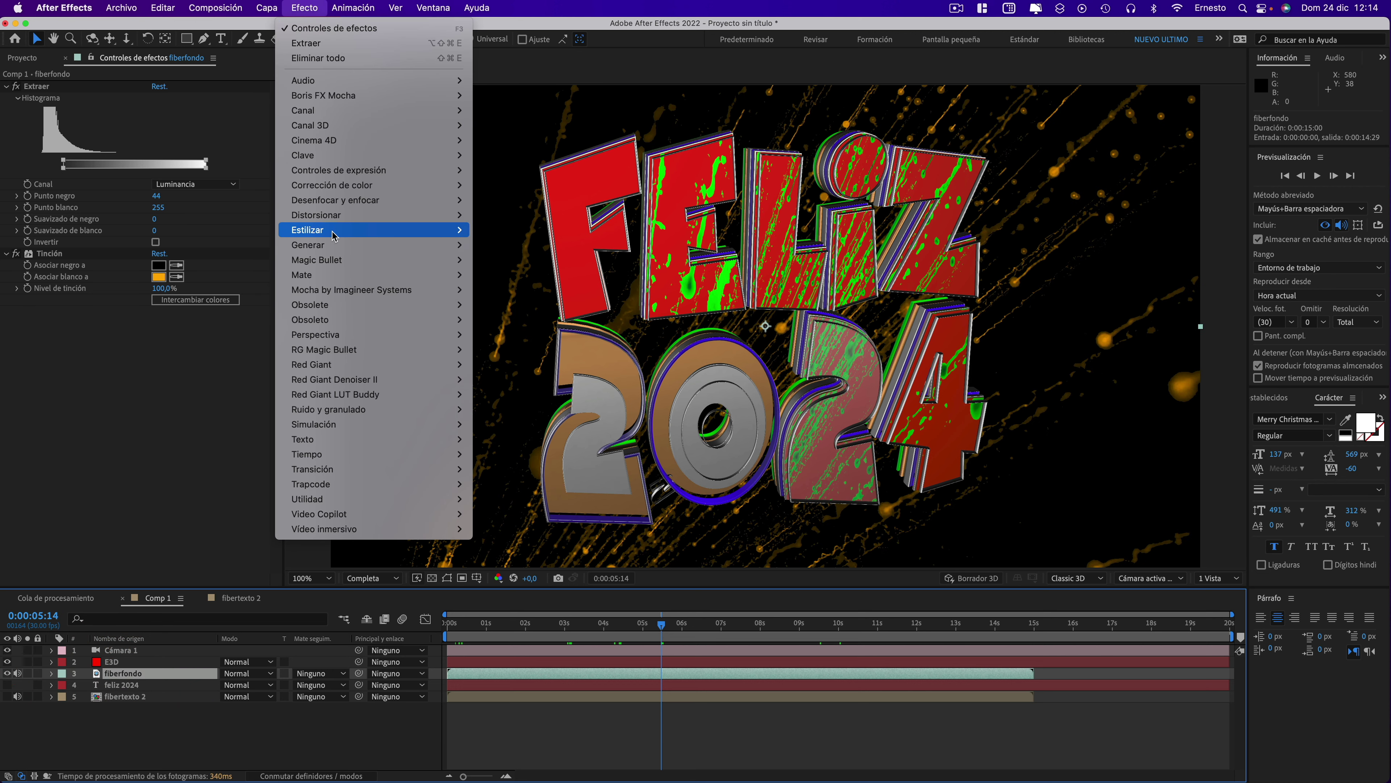
pyautogui.moveTo(333, 237)
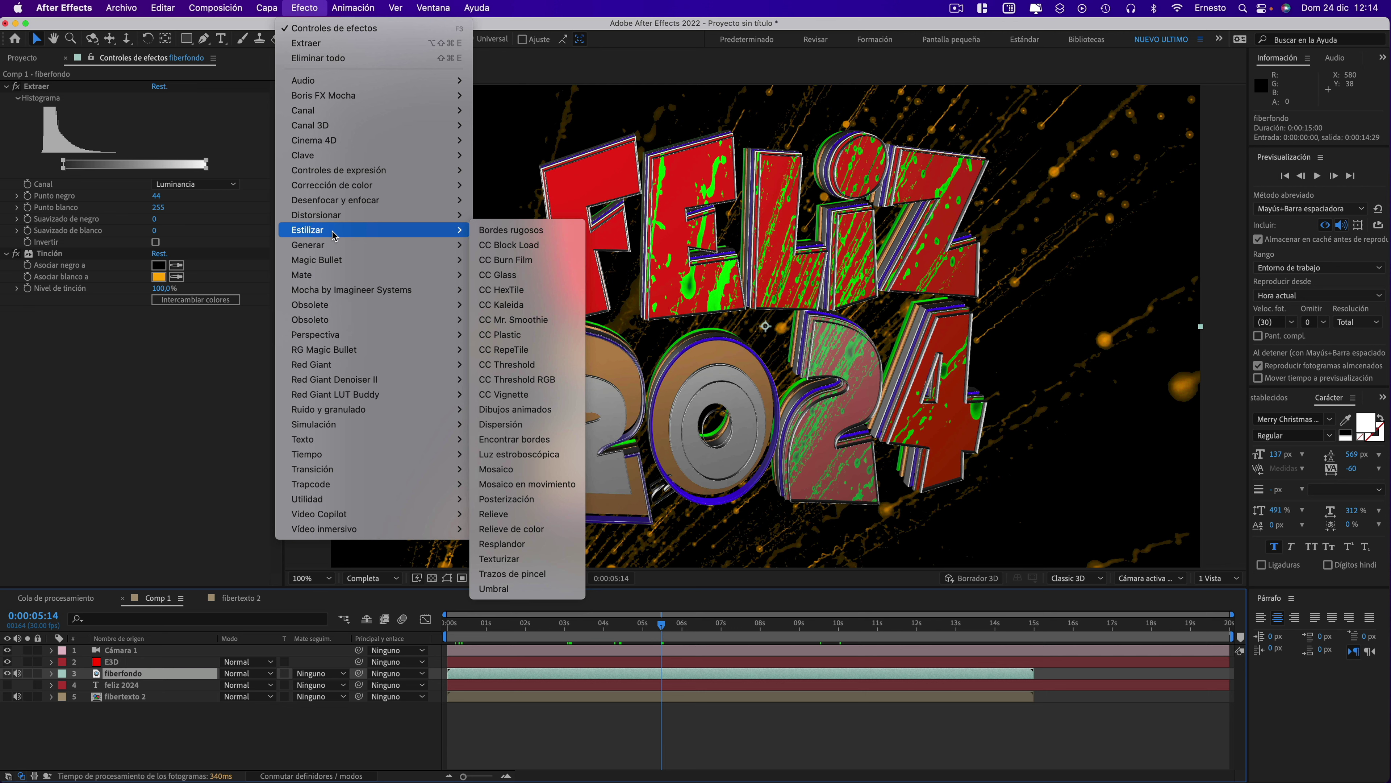
pyautogui.moveTo(334, 201)
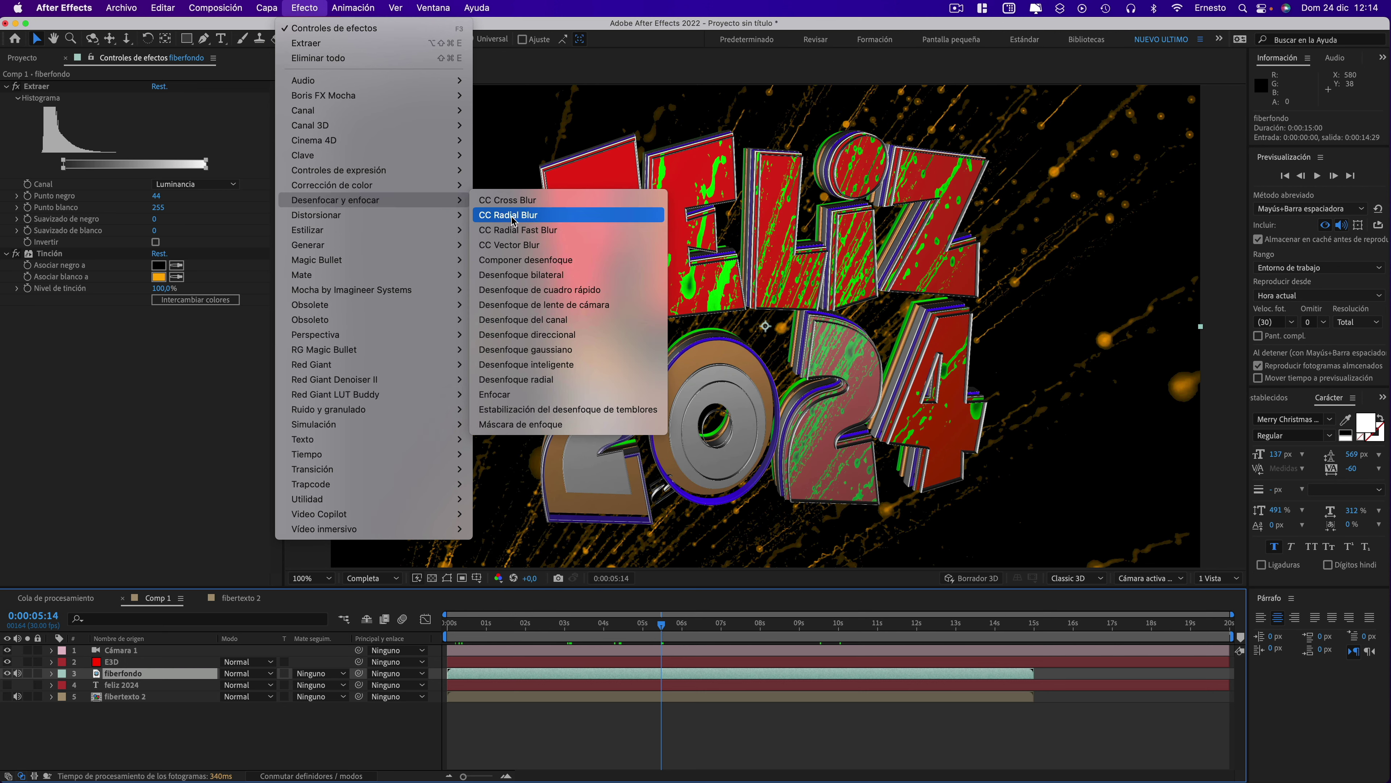
pyautogui.click(529, 231)
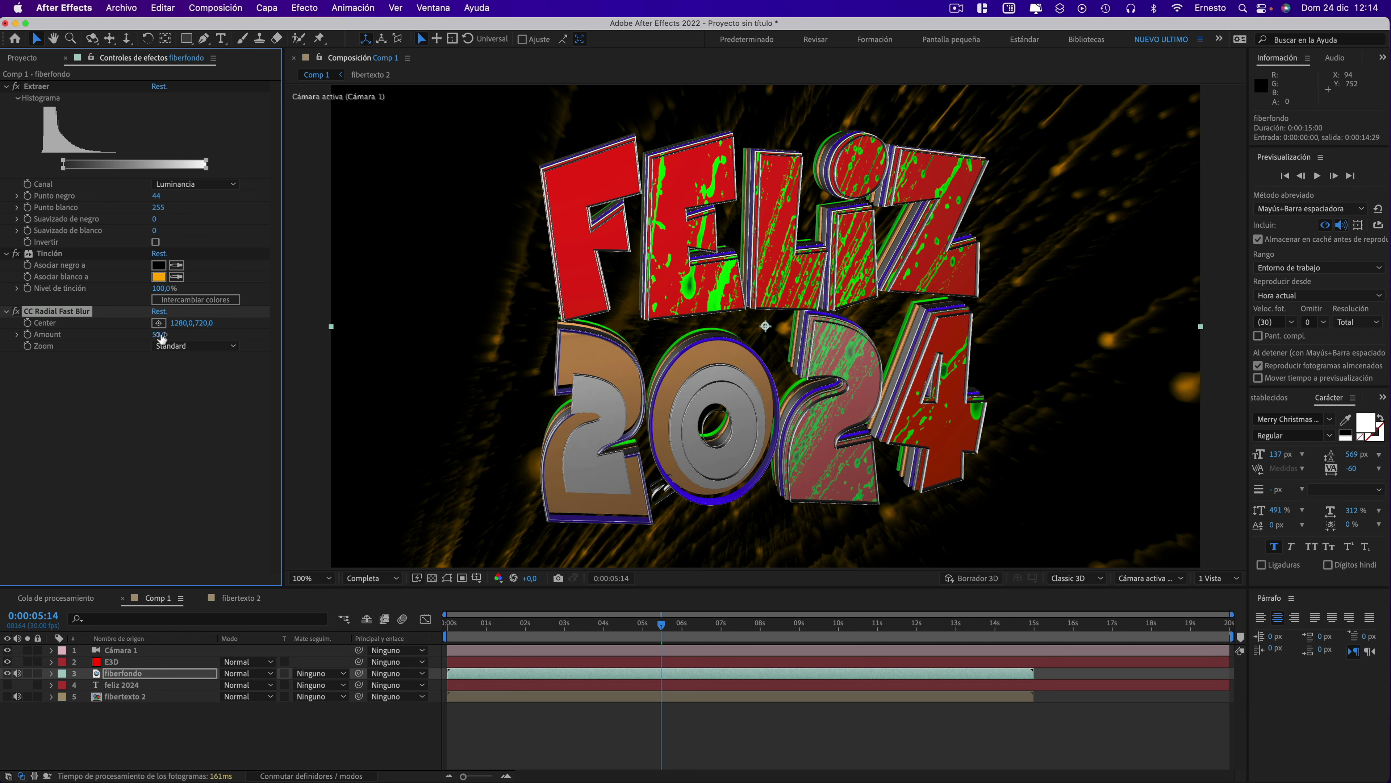
pyautogui.moveTo(207, 336); pyautogui.dragTo(124, 333)
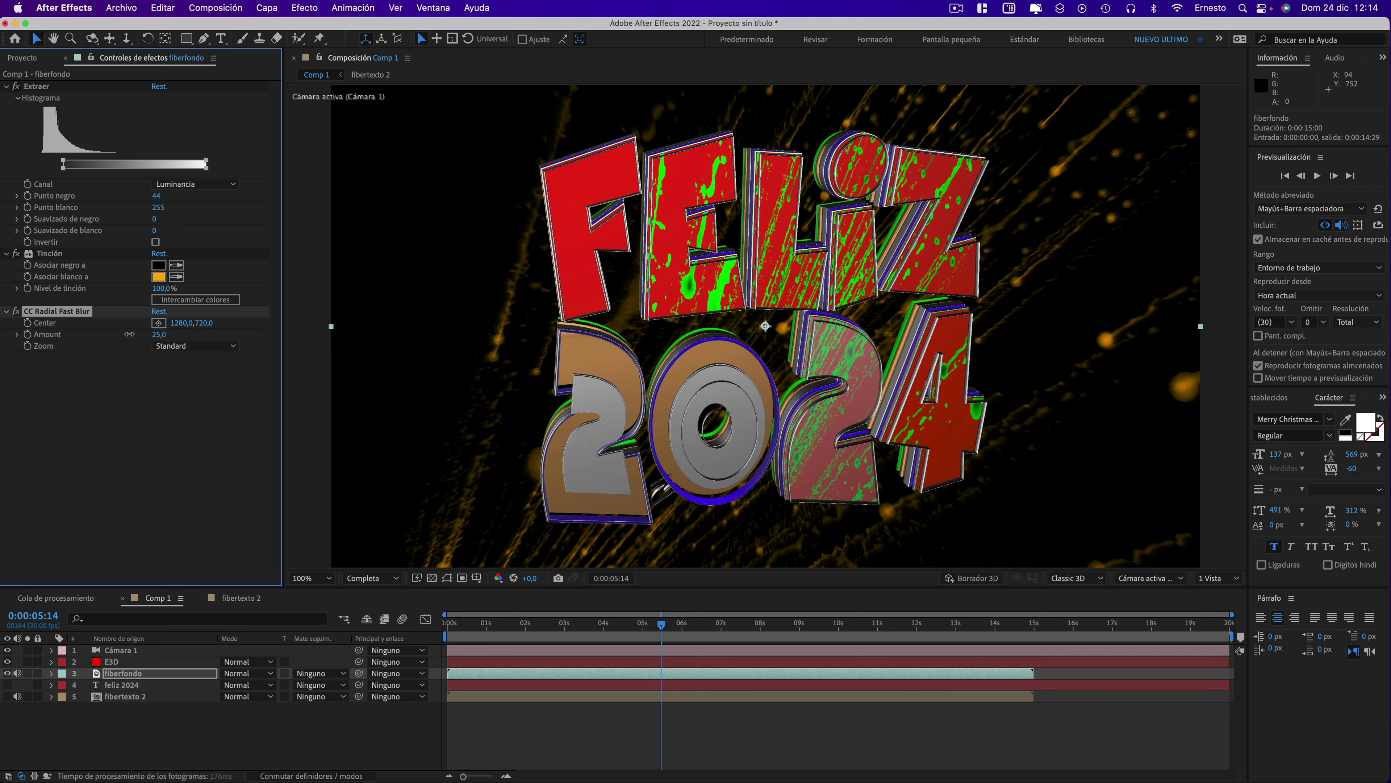
pyautogui.moveTo(801, 624); pyautogui.dragTo(924, 636)
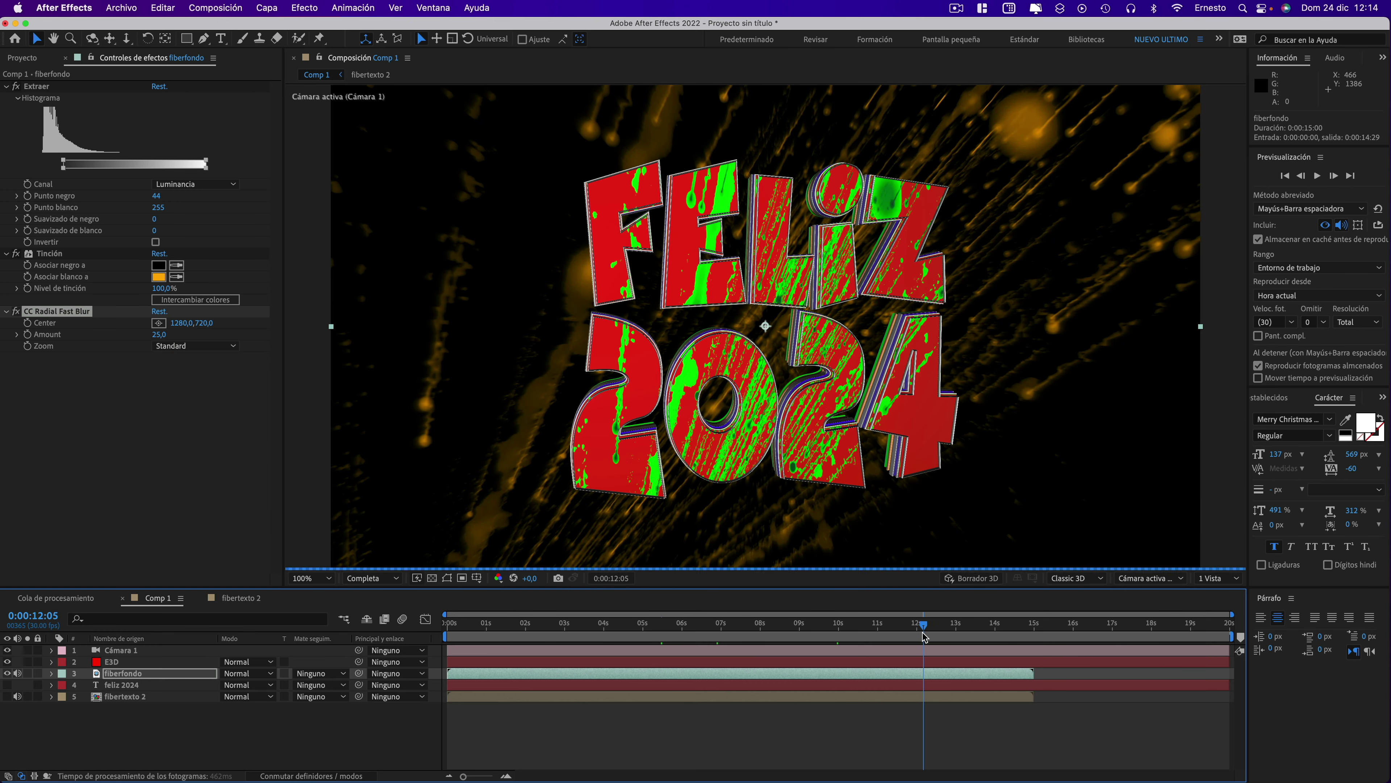
# - End the work area at the 10-second mark and preview it
pyautogui.press('space')
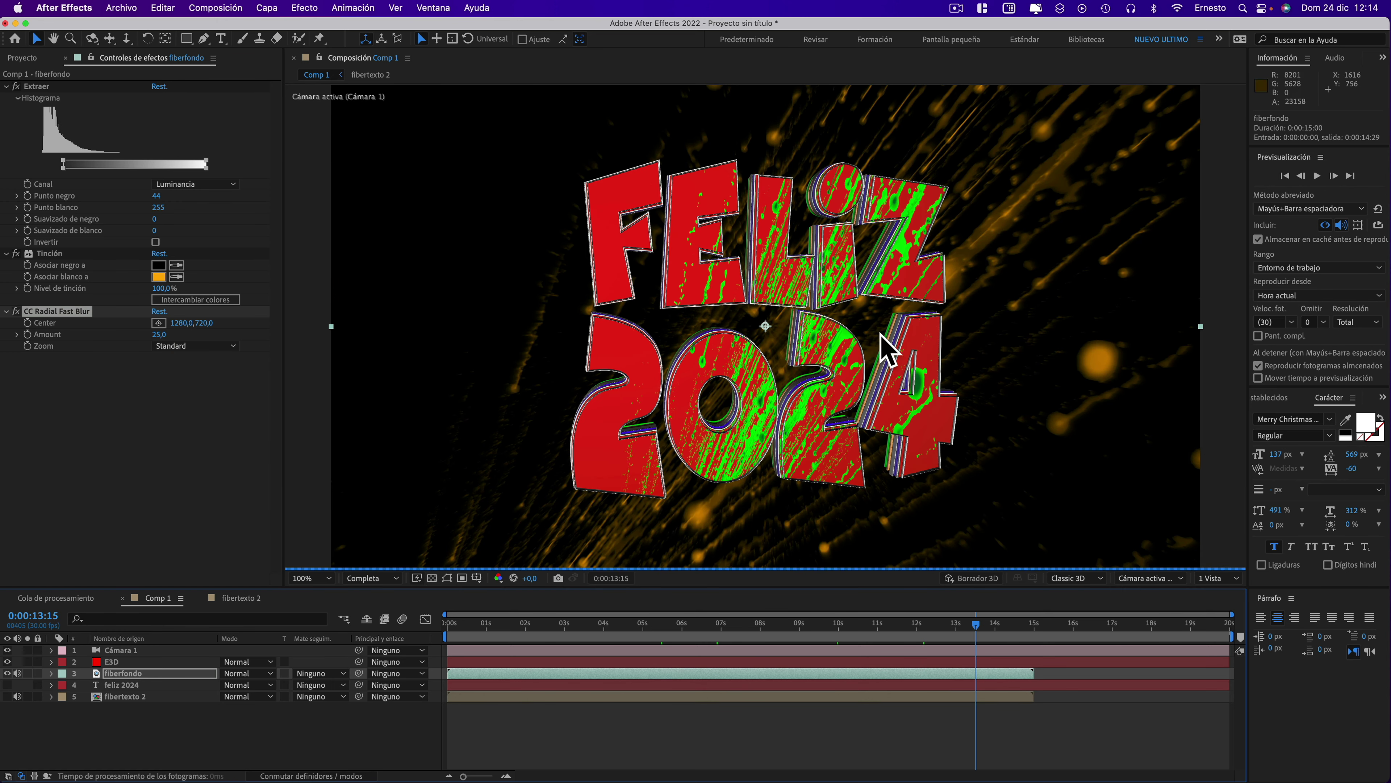
pyautogui.click(776, 625)
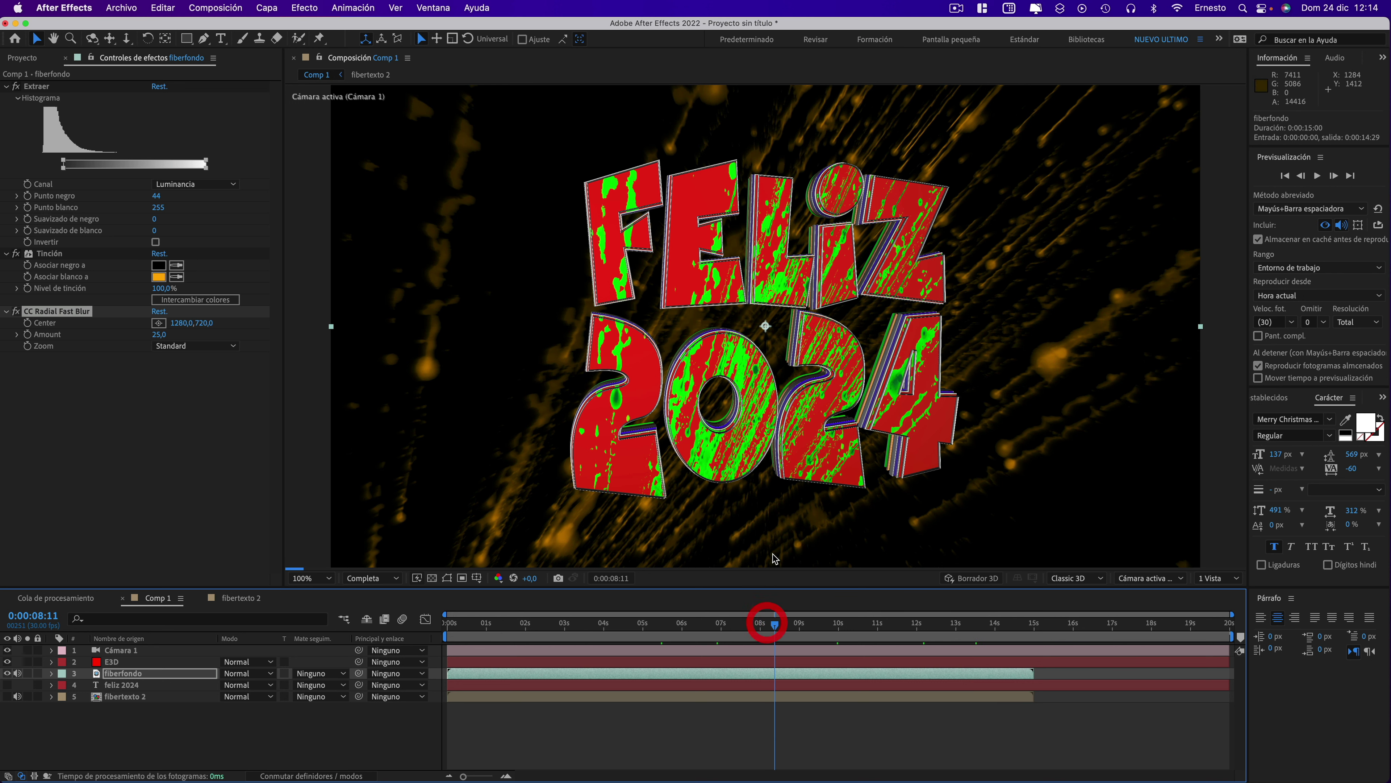
pyautogui.click(641, 628)
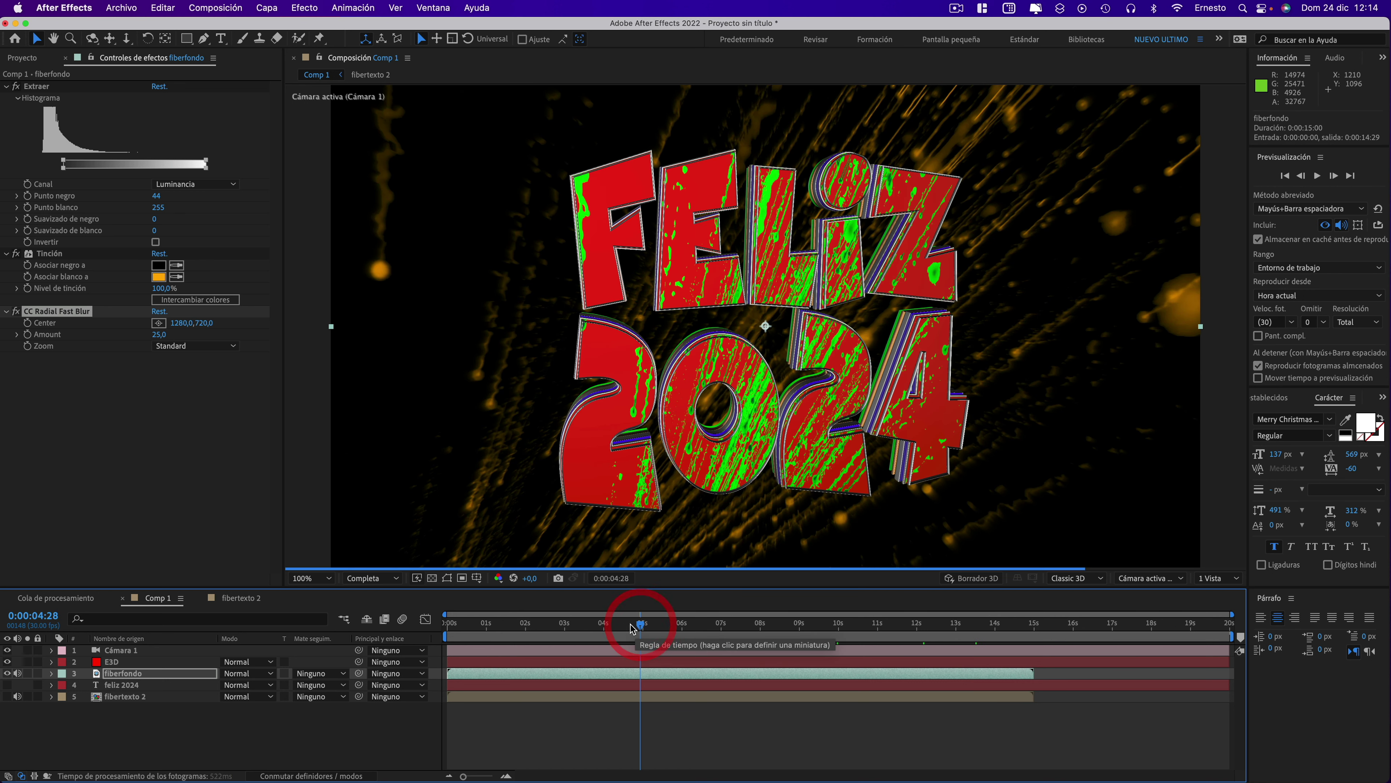
pyautogui.click(839, 626)
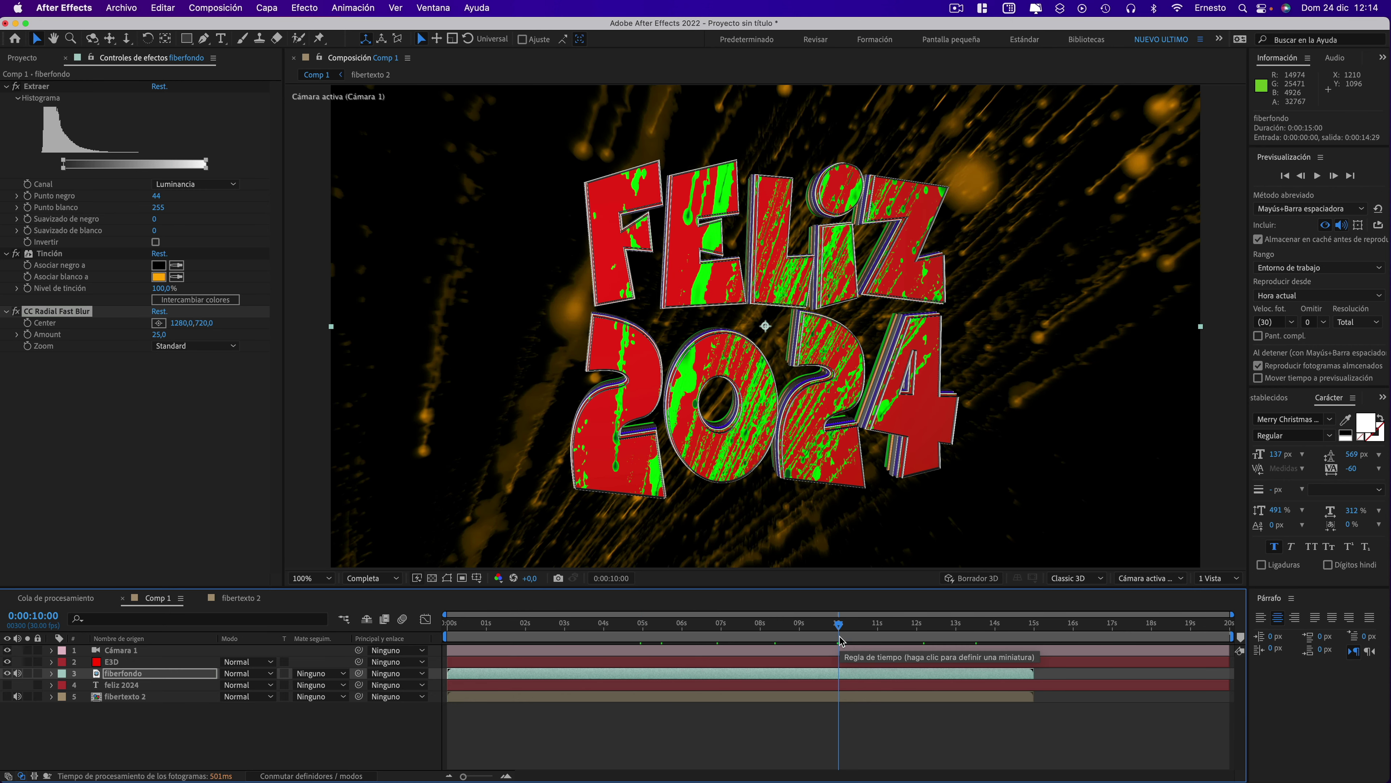
pyautogui.press('n')
pyautogui.press('space')
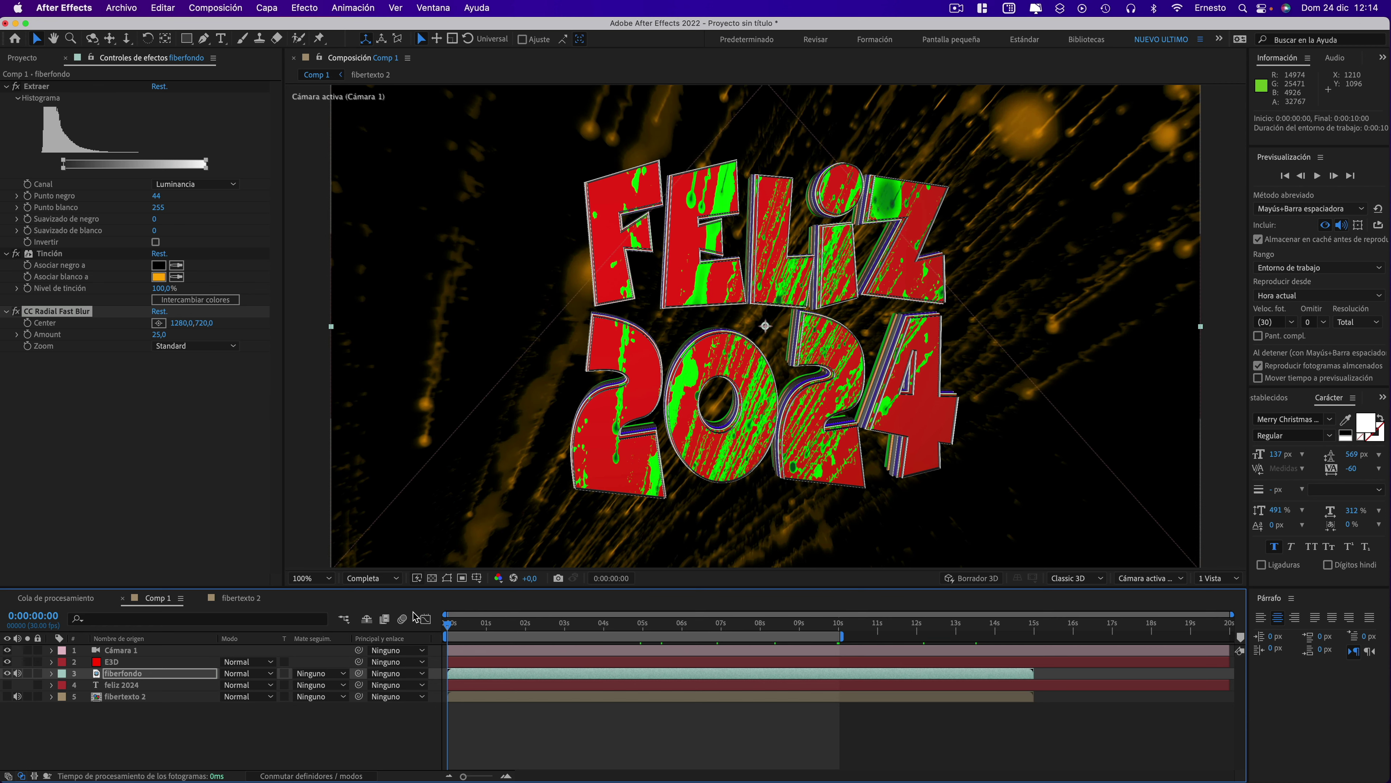
pyautogui.click(413, 613)
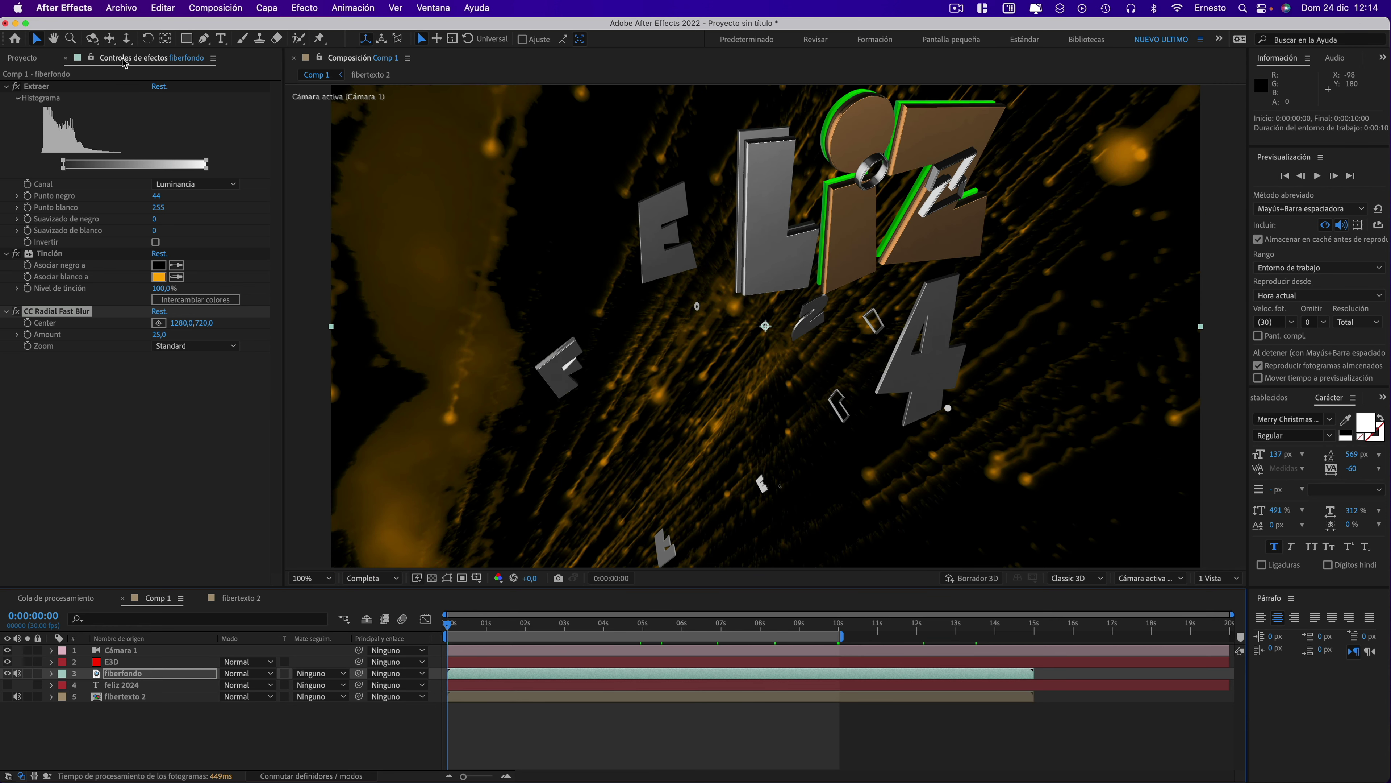
# - Orbit Cámara 1 slightly around the text and preview, stopping at 0:00:05:28
pyautogui.click(127, 39)
pyautogui.moveTo(964, 224); pyautogui.dragTo(964, 263)
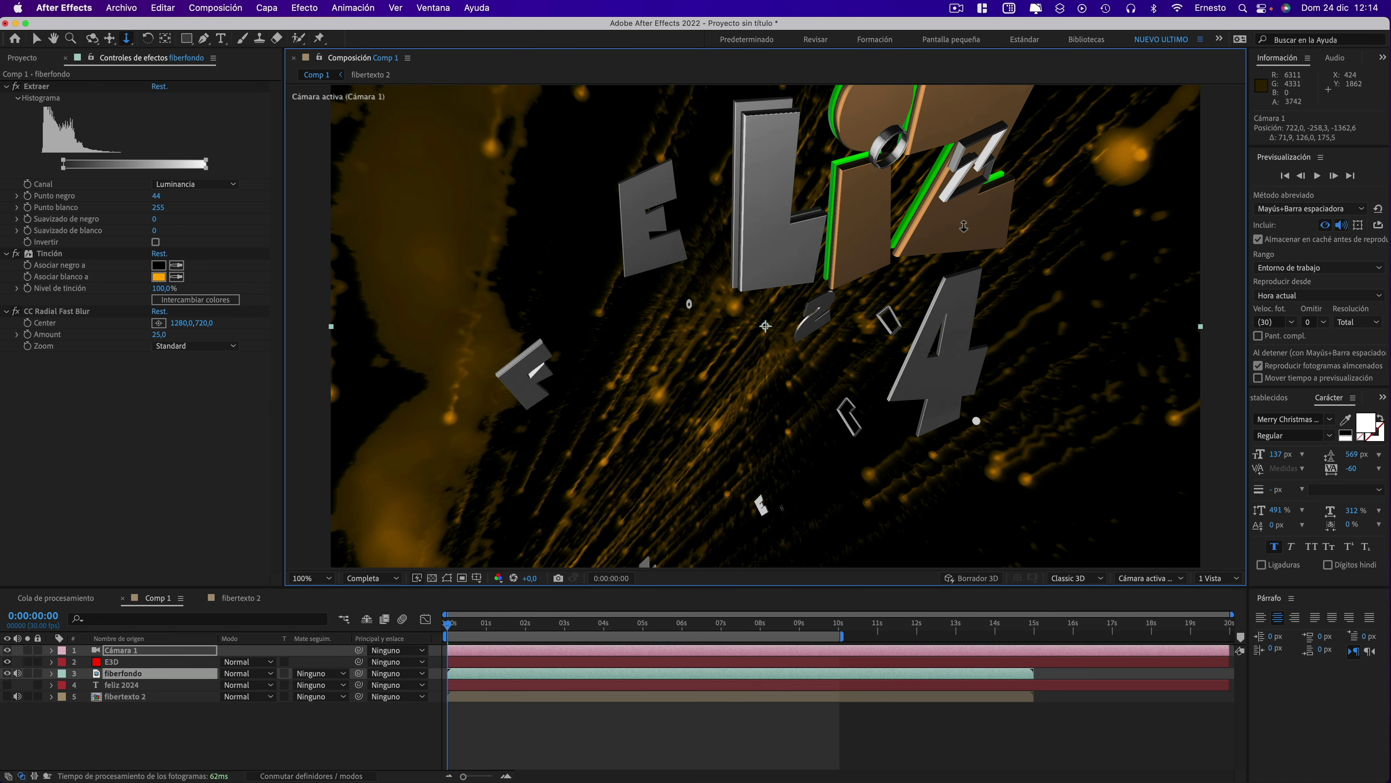
pyautogui.click(1309, 176)
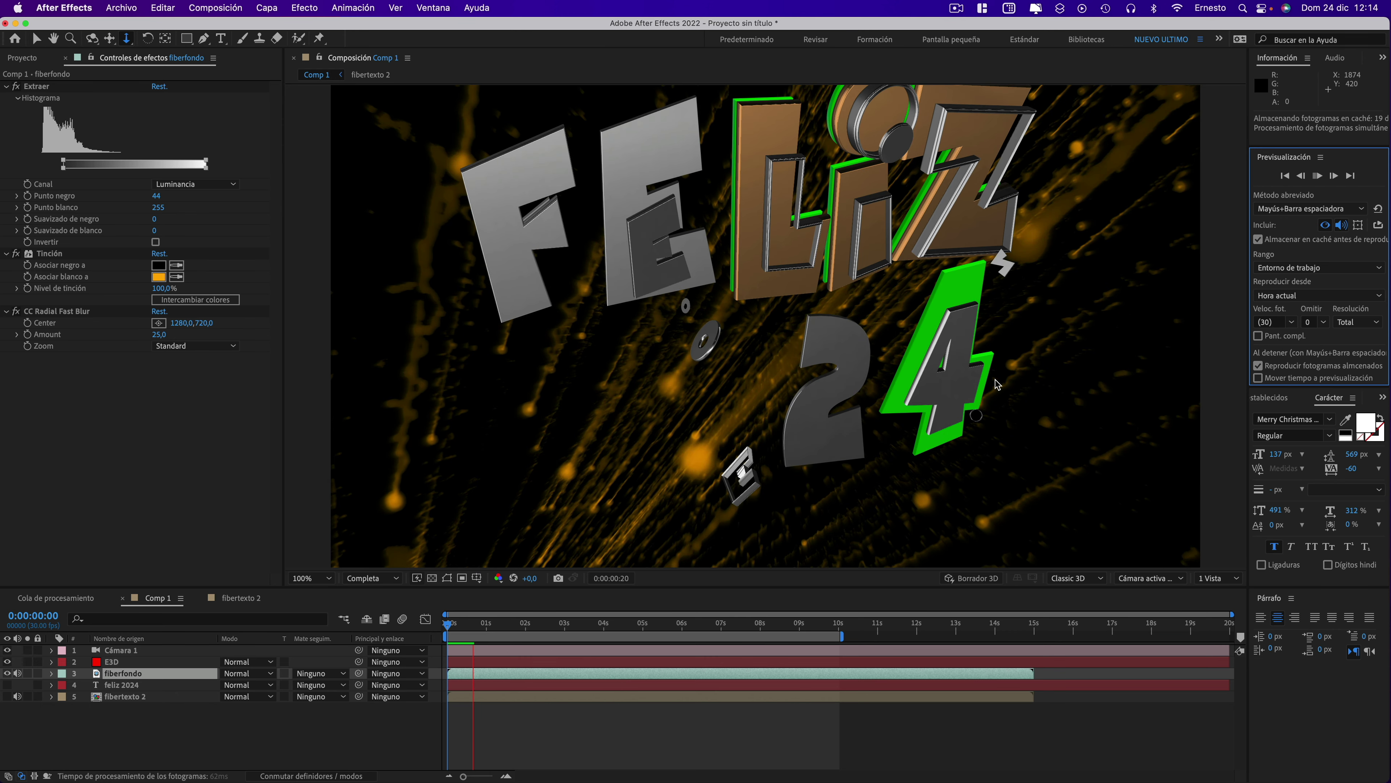
pyautogui.click(1317, 177)
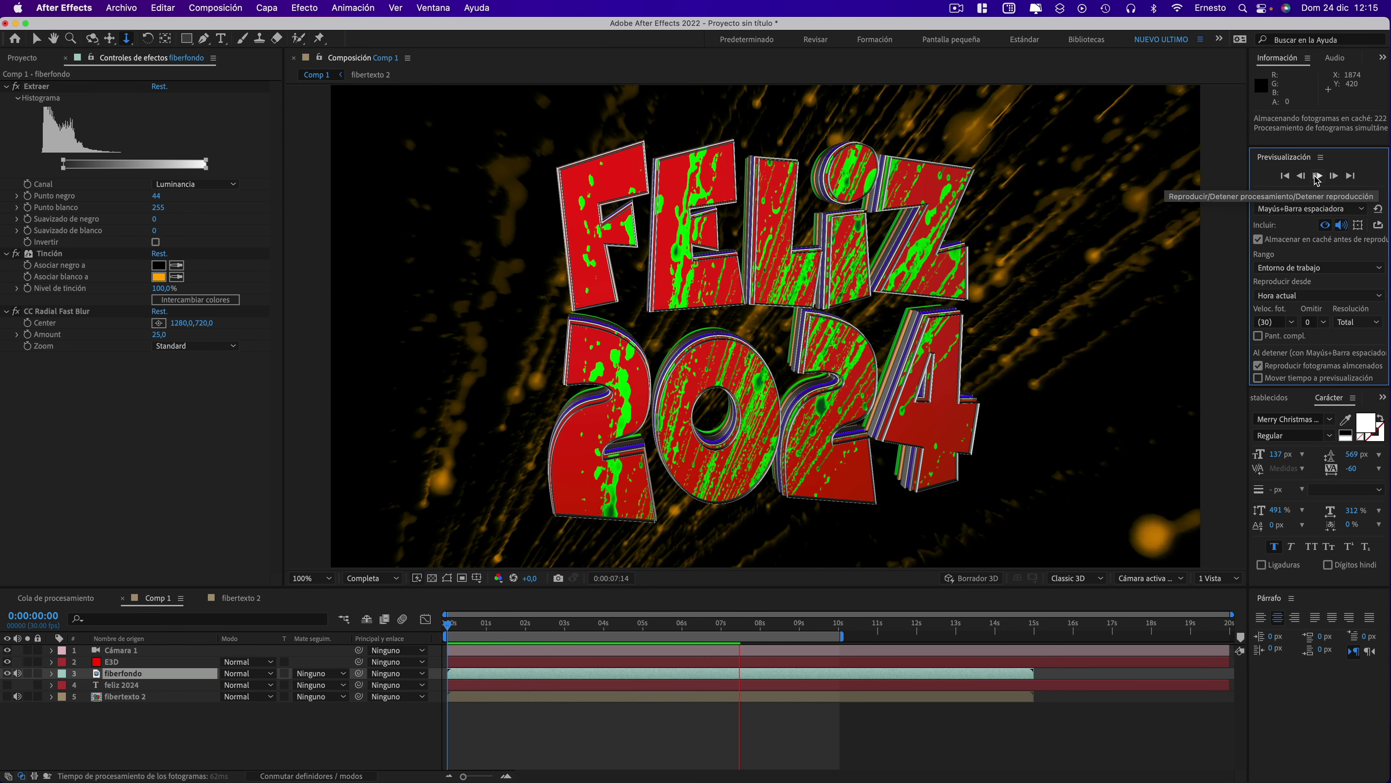
pyautogui.click(1316, 176)
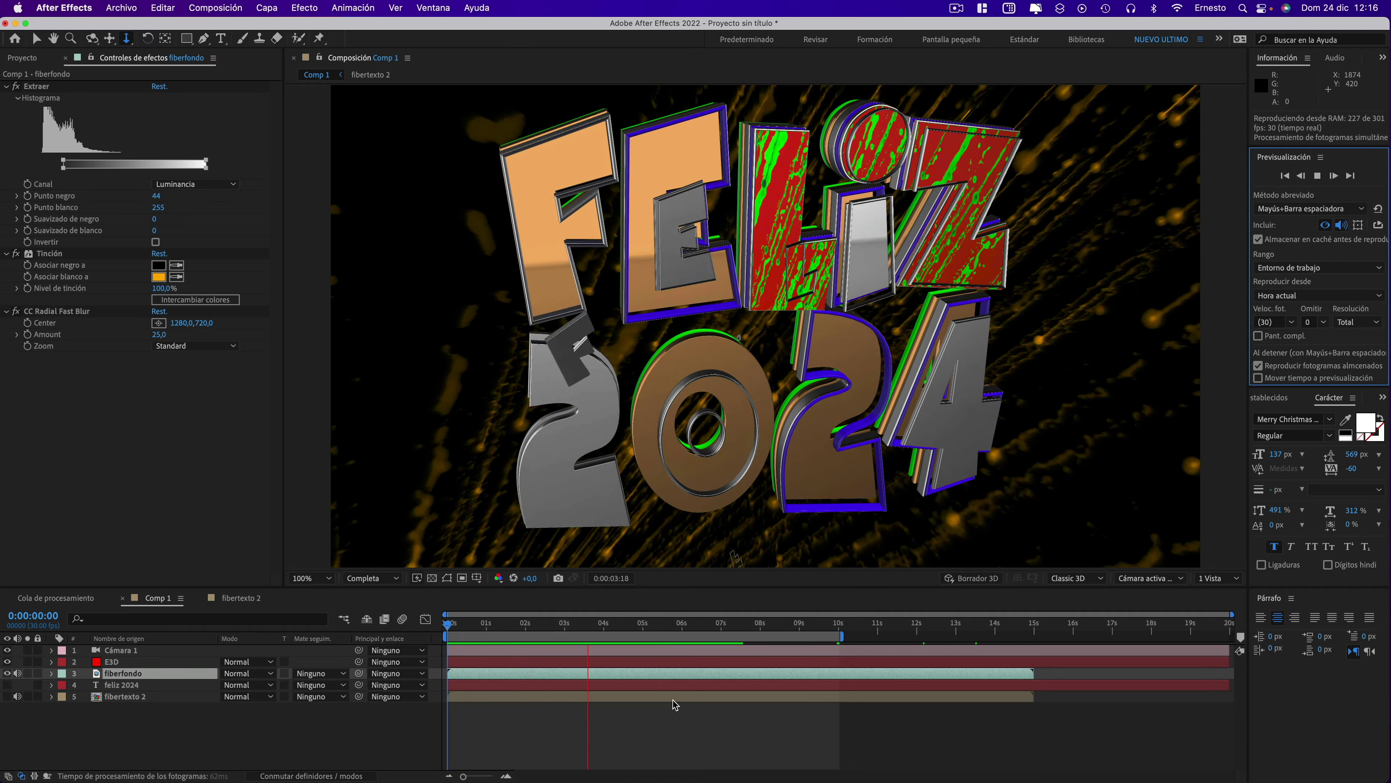
pyautogui.click(679, 622)
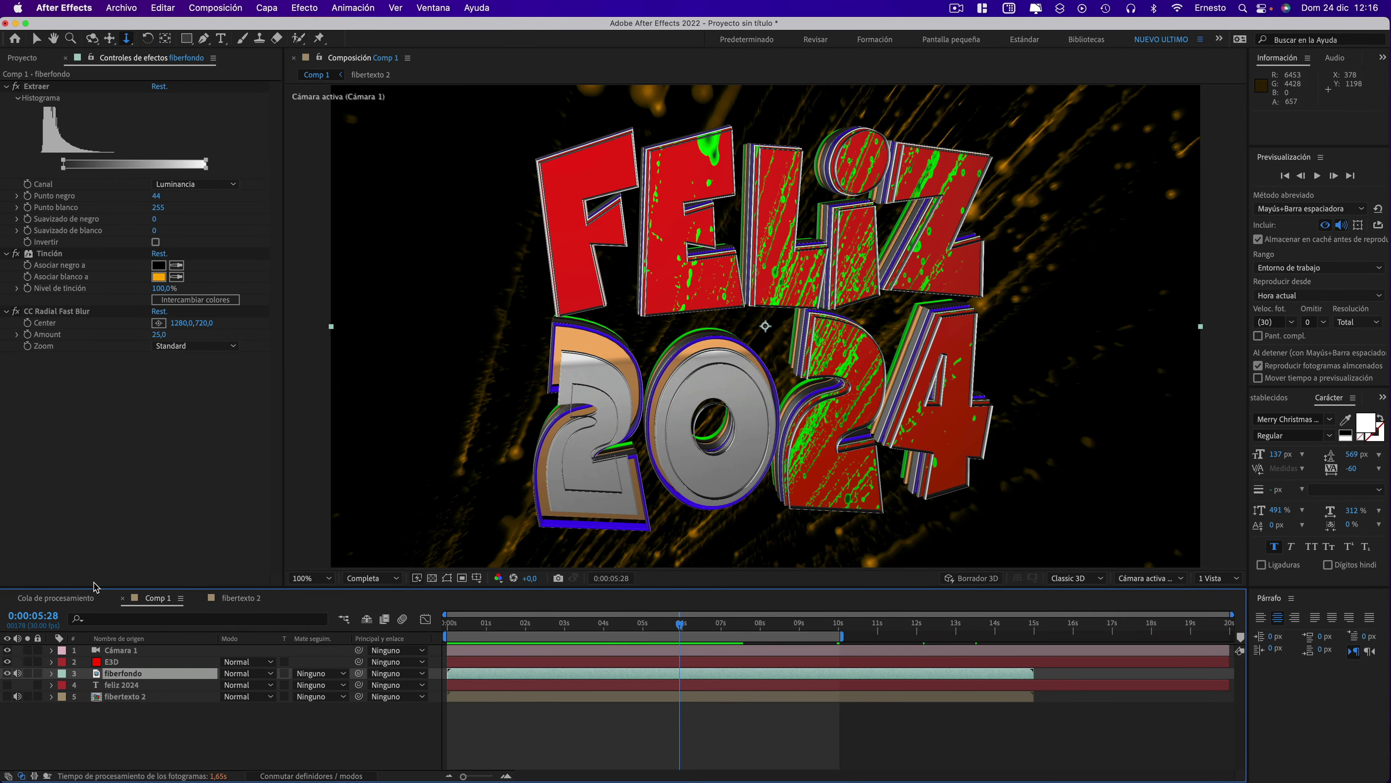
# - Select the E3D layer to bring up its effect settings in Effect Controls
pyautogui.click(112, 661)
pyautogui.scroll(-15, 220, 494)
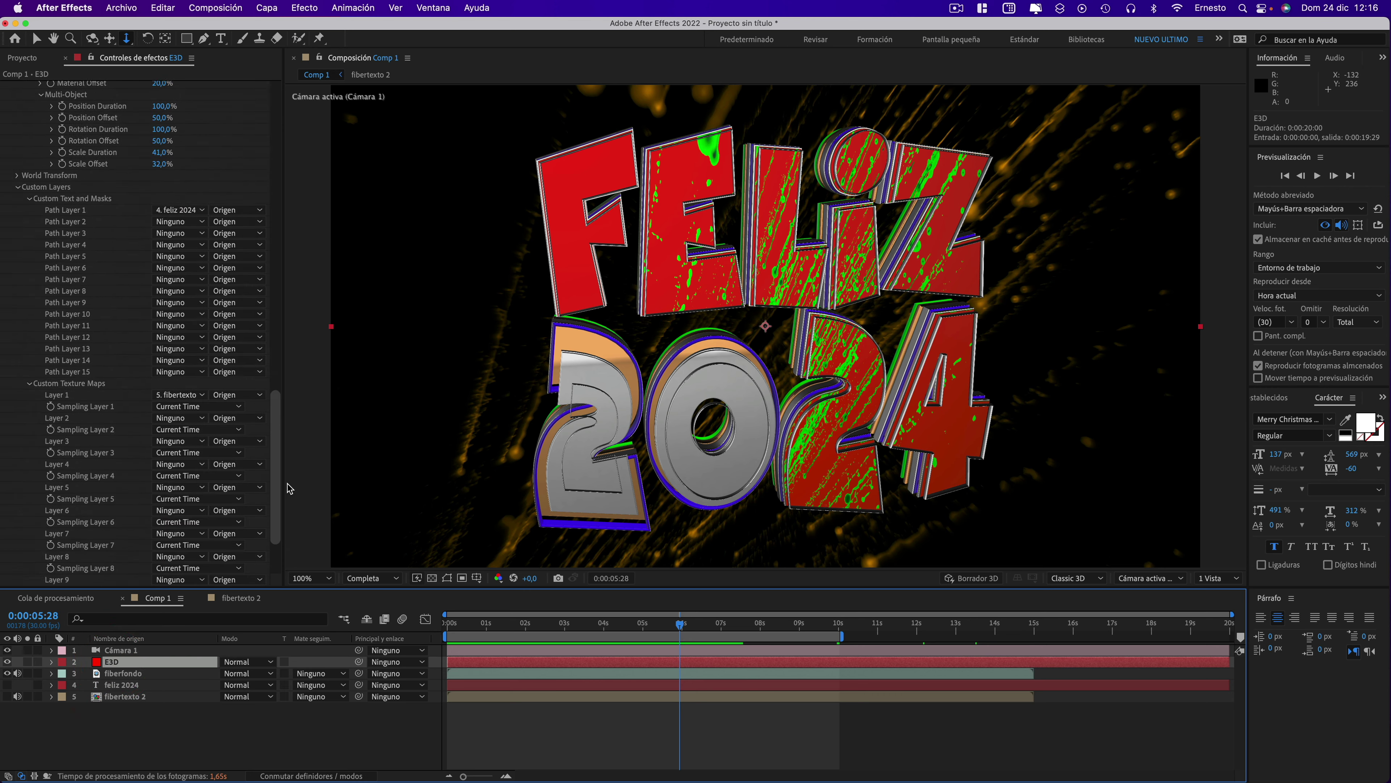
pyautogui.scroll(4, 301, 477)
pyautogui.scroll(4, 307, 433)
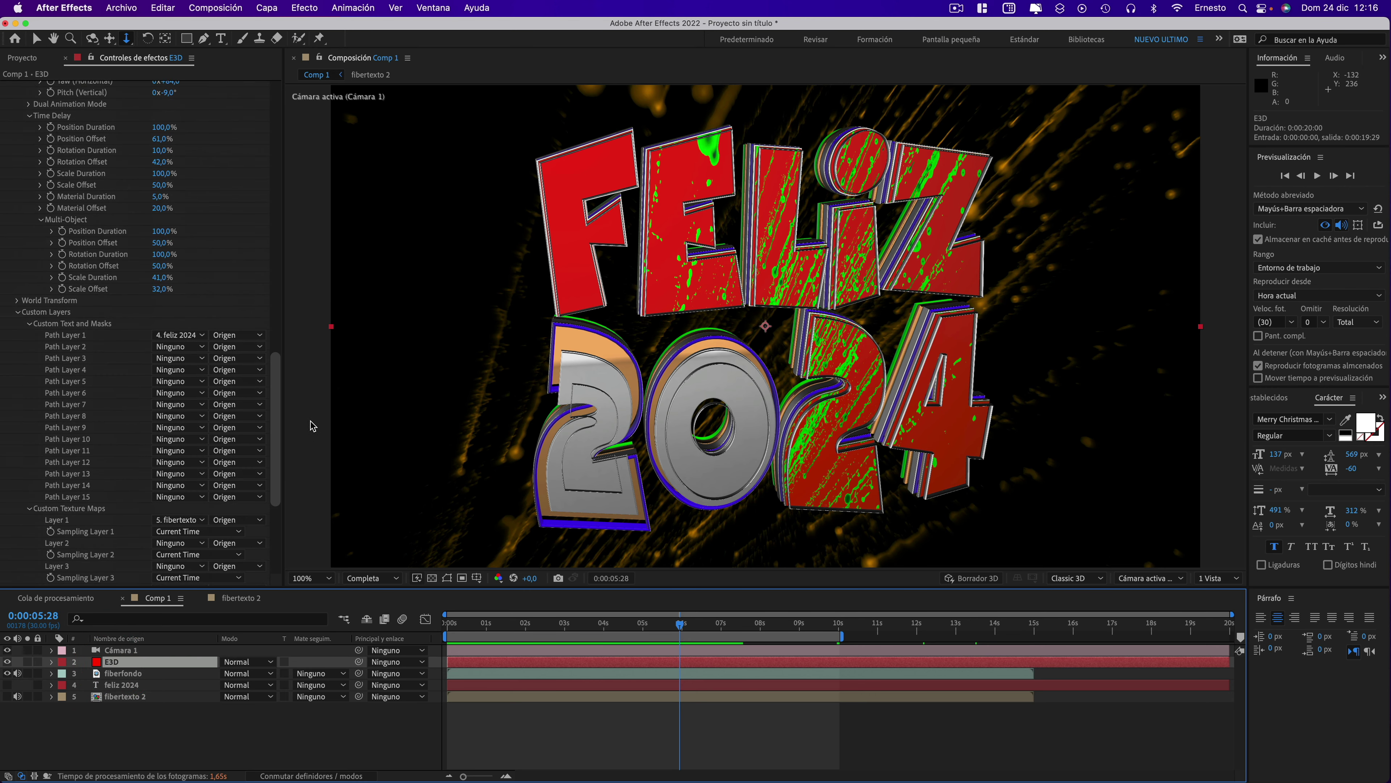
pyautogui.scroll(4, 310, 405)
pyautogui.scroll(3, 312, 386)
pyautogui.scroll(3, 310, 385)
pyautogui.scroll(3, 310, 385)
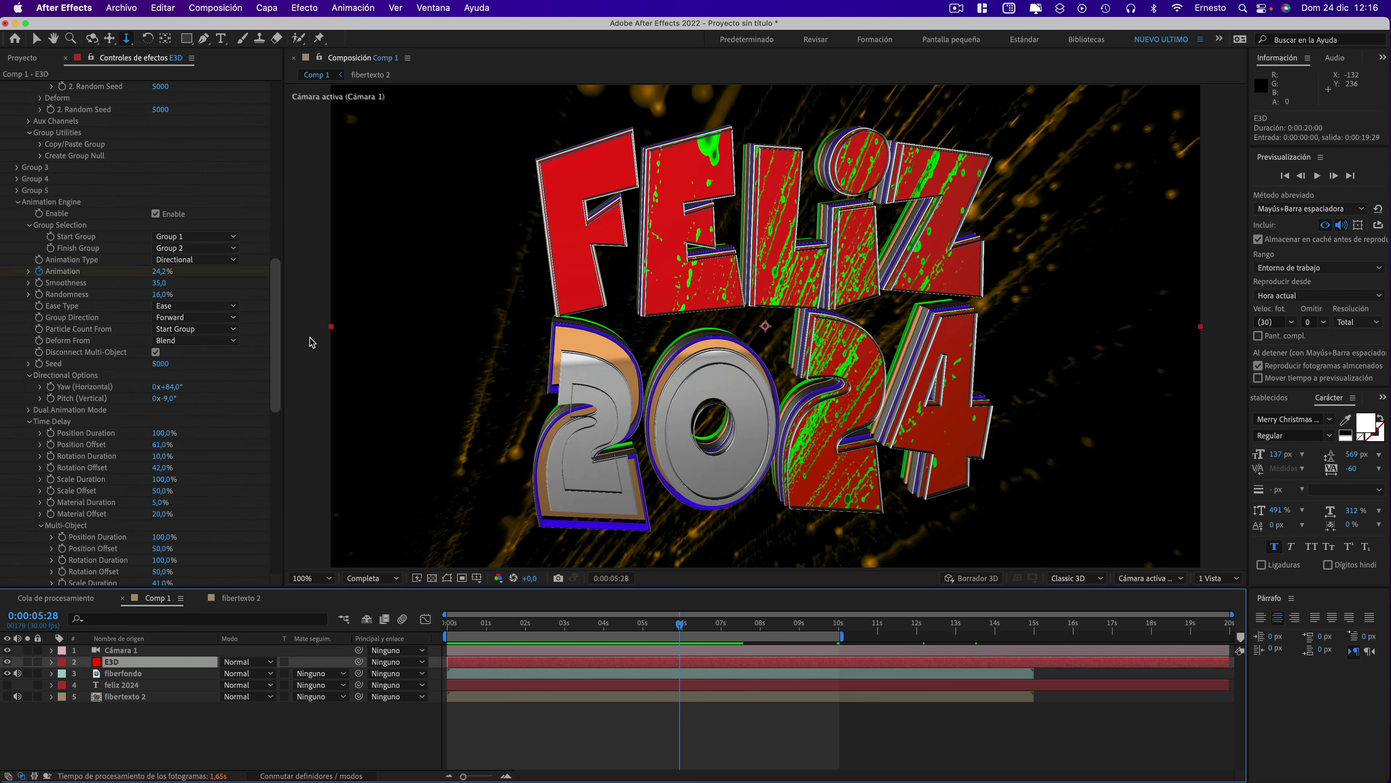
pyautogui.moveTo(277, 324); pyautogui.dragTo(276, 365)
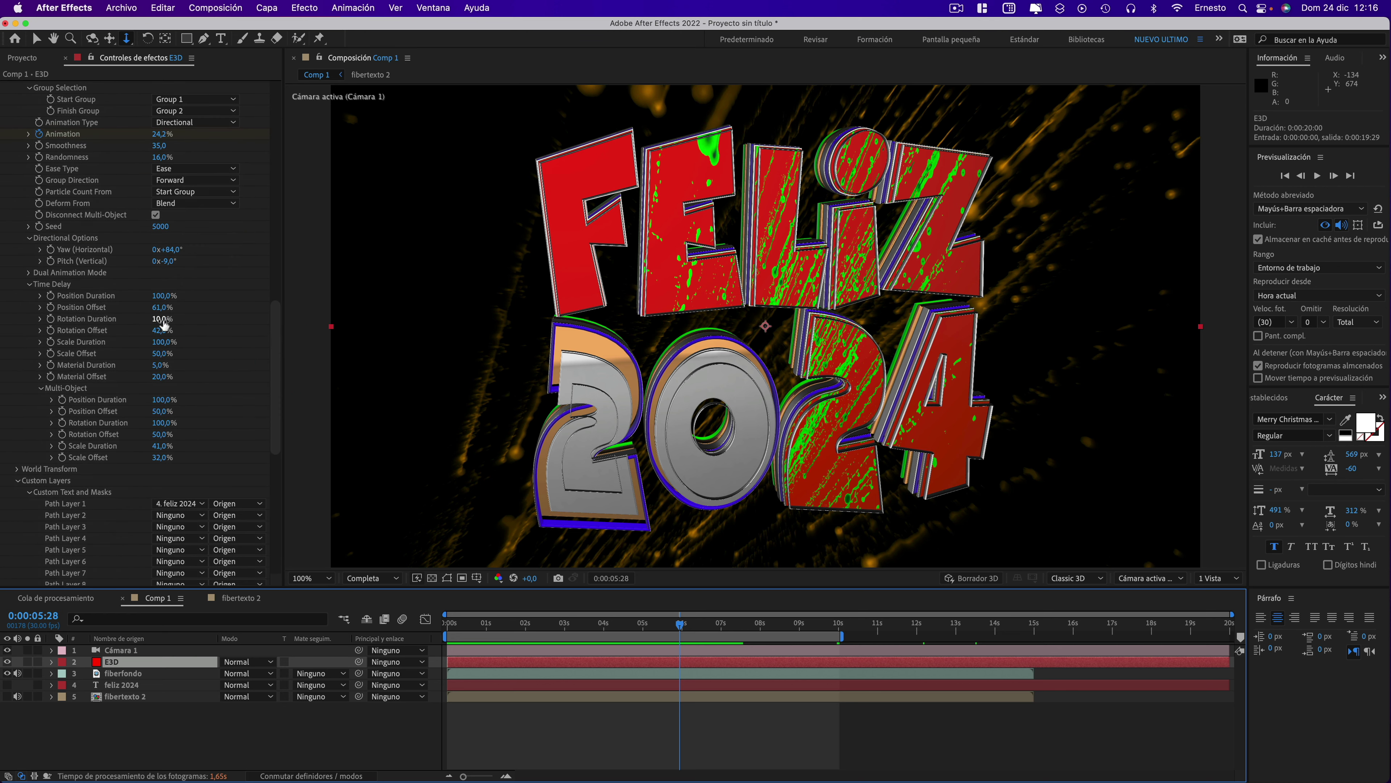
# - Try Time Delay Rotation Duration 55%, Scale Duration 96% and Scale Offset 22%
pyautogui.moveTo(163, 324)
pyautogui.mouseDown()
pyautogui.moveTo(221, 322)
pyautogui.moveTo(208, 320)
pyautogui.mouseUp()
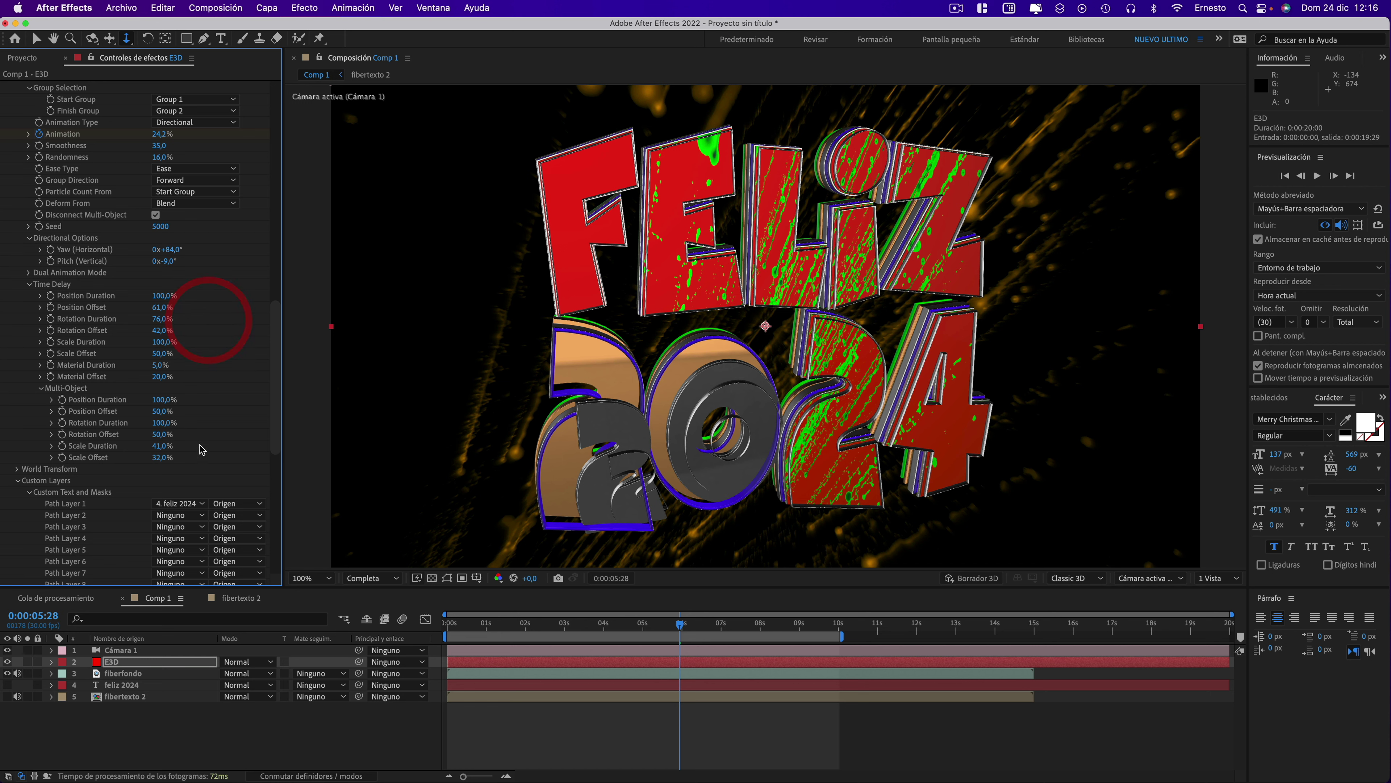
pyautogui.moveTo(187, 448)
pyautogui.mouseDown()
pyautogui.moveTo(223, 445)
pyautogui.moveTo(137, 458)
pyautogui.moveTo(149, 458)
pyautogui.mouseUp()
pyautogui.moveTo(682, 627)
pyautogui.mouseDown()
pyautogui.moveTo(768, 633)
pyautogui.moveTo(721, 624)
pyautogui.mouseUp()
# - Undo the three timing changes and scrub the timeline to 4 seconds 5 frames to compare
pyautogui.press('super+z')
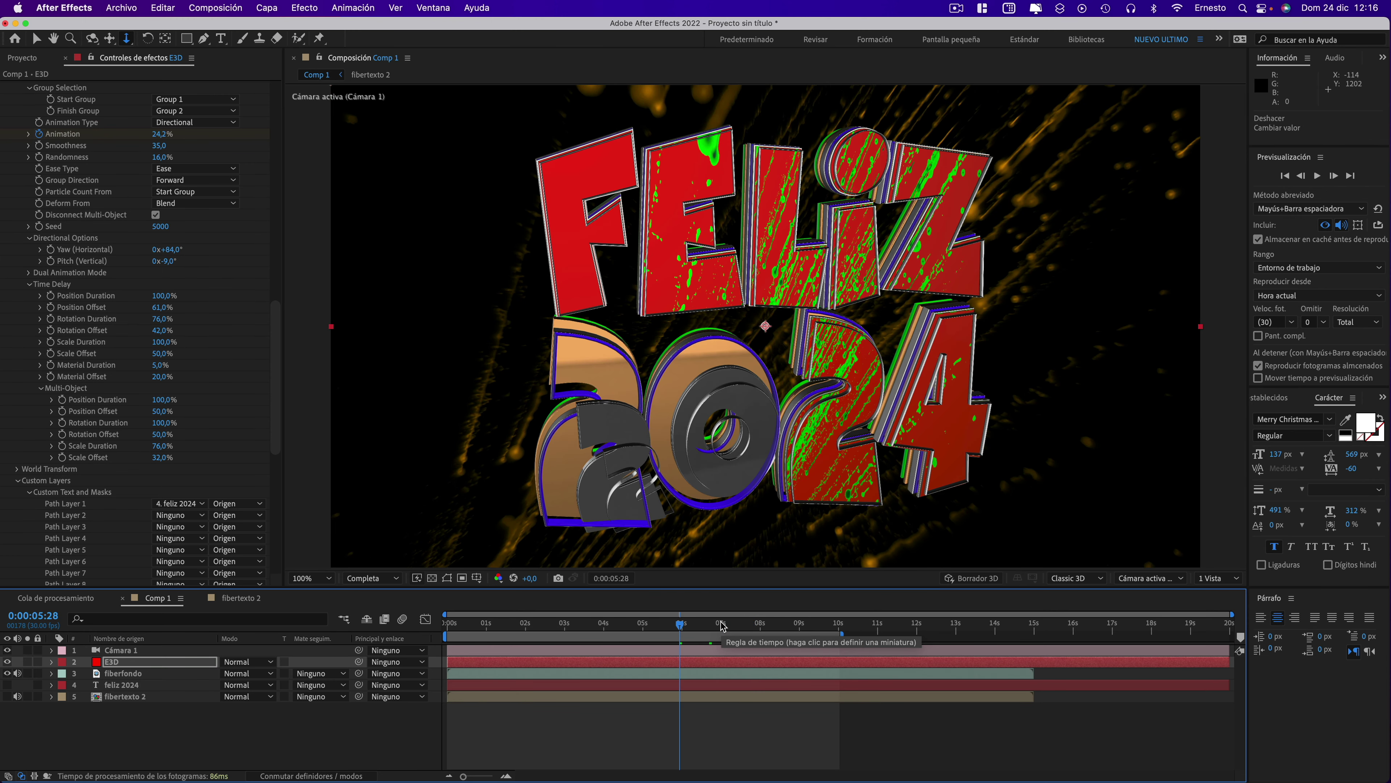
pyautogui.press('super+z')
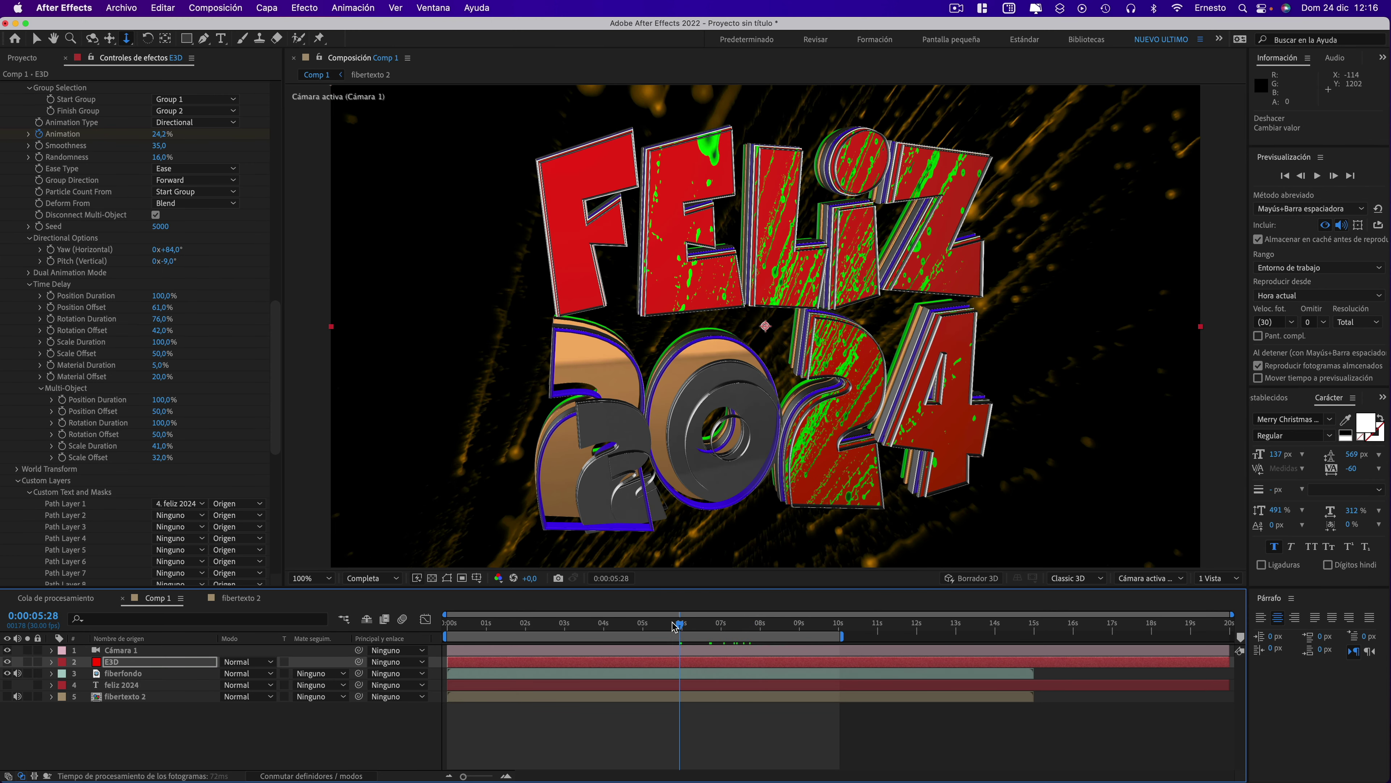
pyautogui.click(598, 621)
pyautogui.moveTo(598, 621)
pyautogui.mouseDown()
pyautogui.moveTo(746, 632)
pyautogui.moveTo(506, 617)
pyautogui.moveTo(673, 630)
pyautogui.moveTo(610, 624)
pyautogui.mouseUp()
pyautogui.press('super+z')
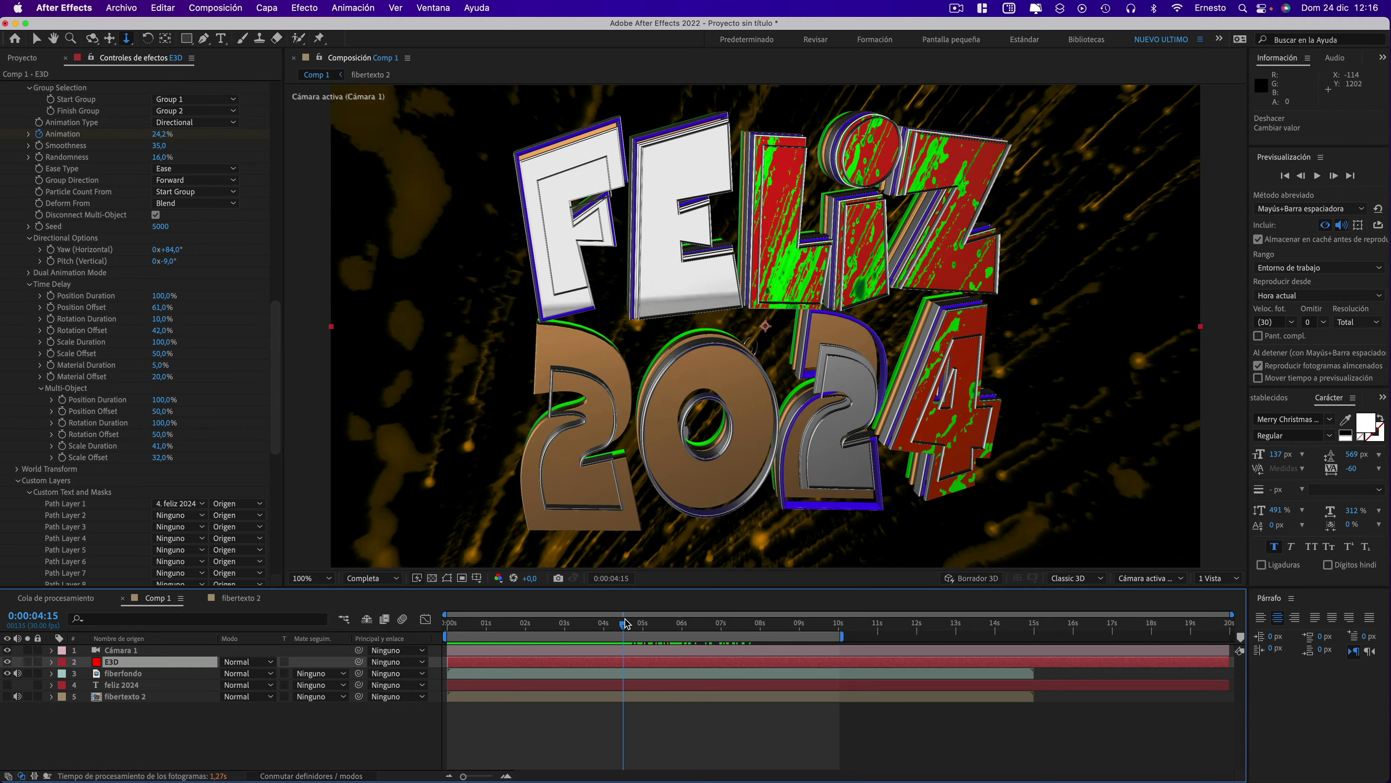
pyautogui.moveTo(609, 624); pyautogui.dragTo(612, 624)
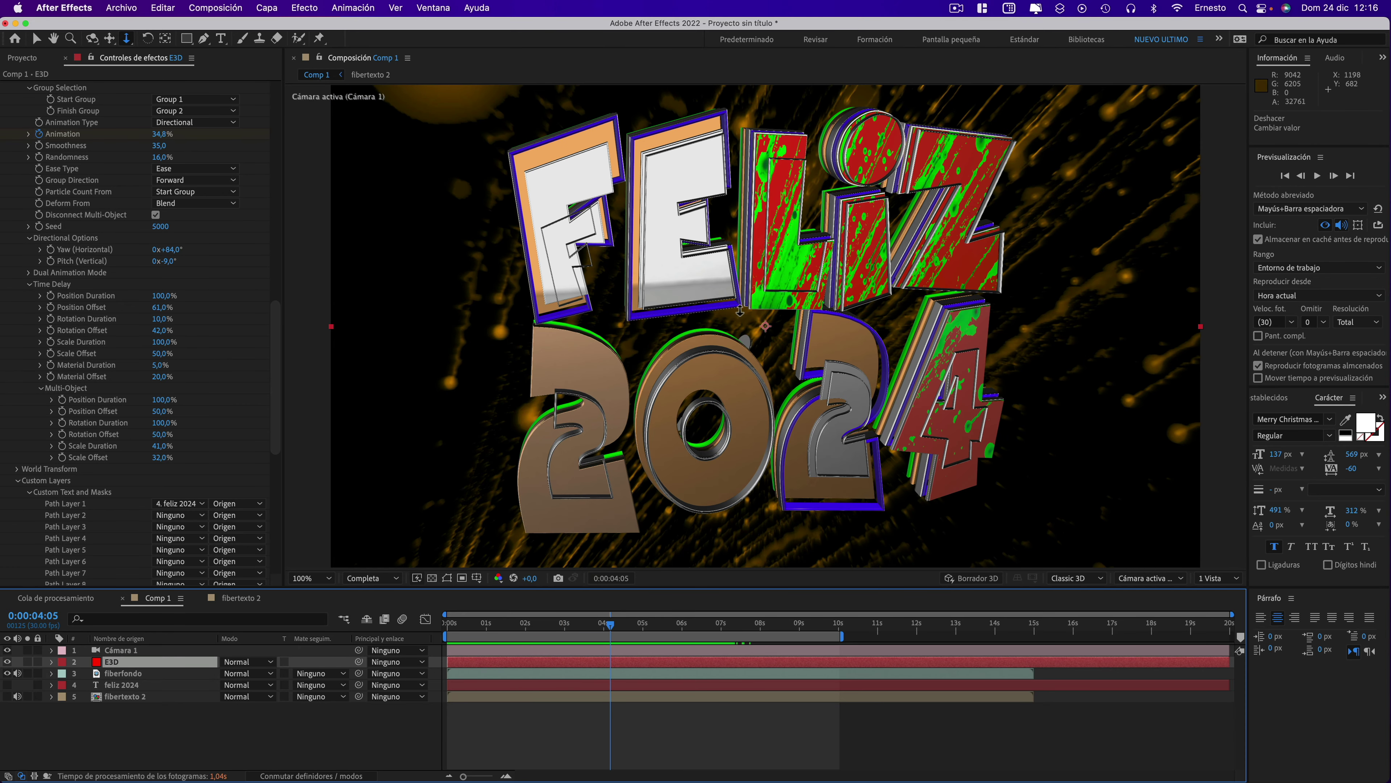
pyautogui.moveTo(275, 378); pyautogui.dragTo(275, 496)
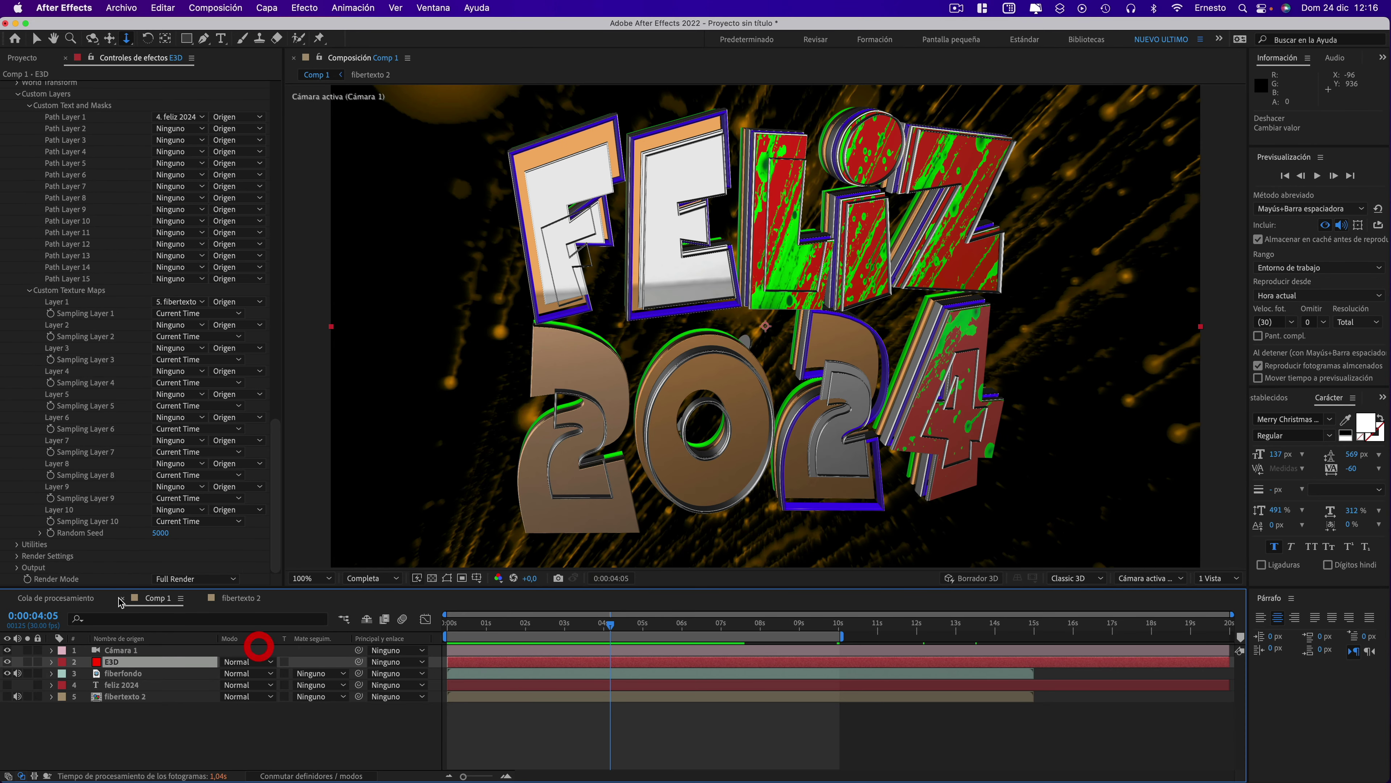
# - In E3D Output, test Enhanced Multisampling on then off, and zoom the viewer to inspect letter edges
pyautogui.click(17, 567)
pyautogui.scroll(-5, 22, 564)
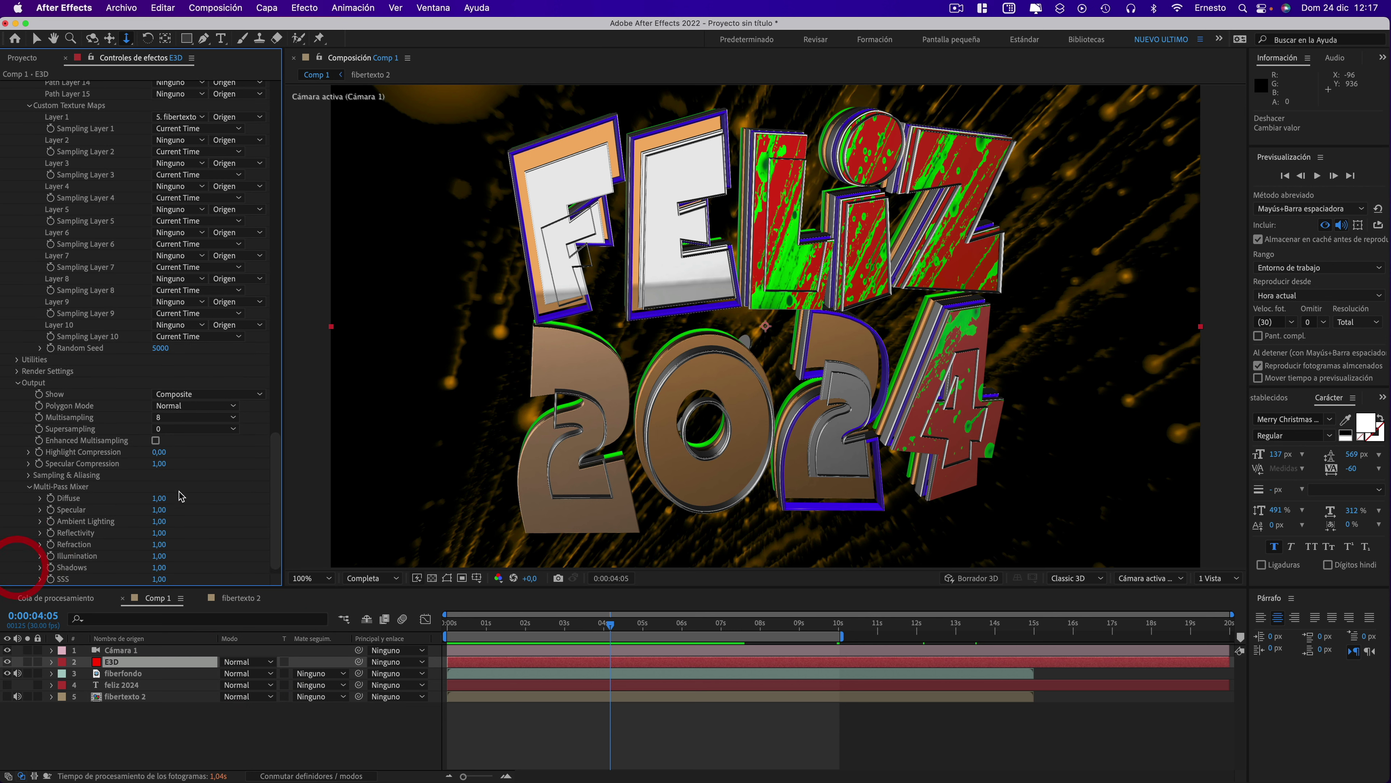
pyautogui.click(155, 440)
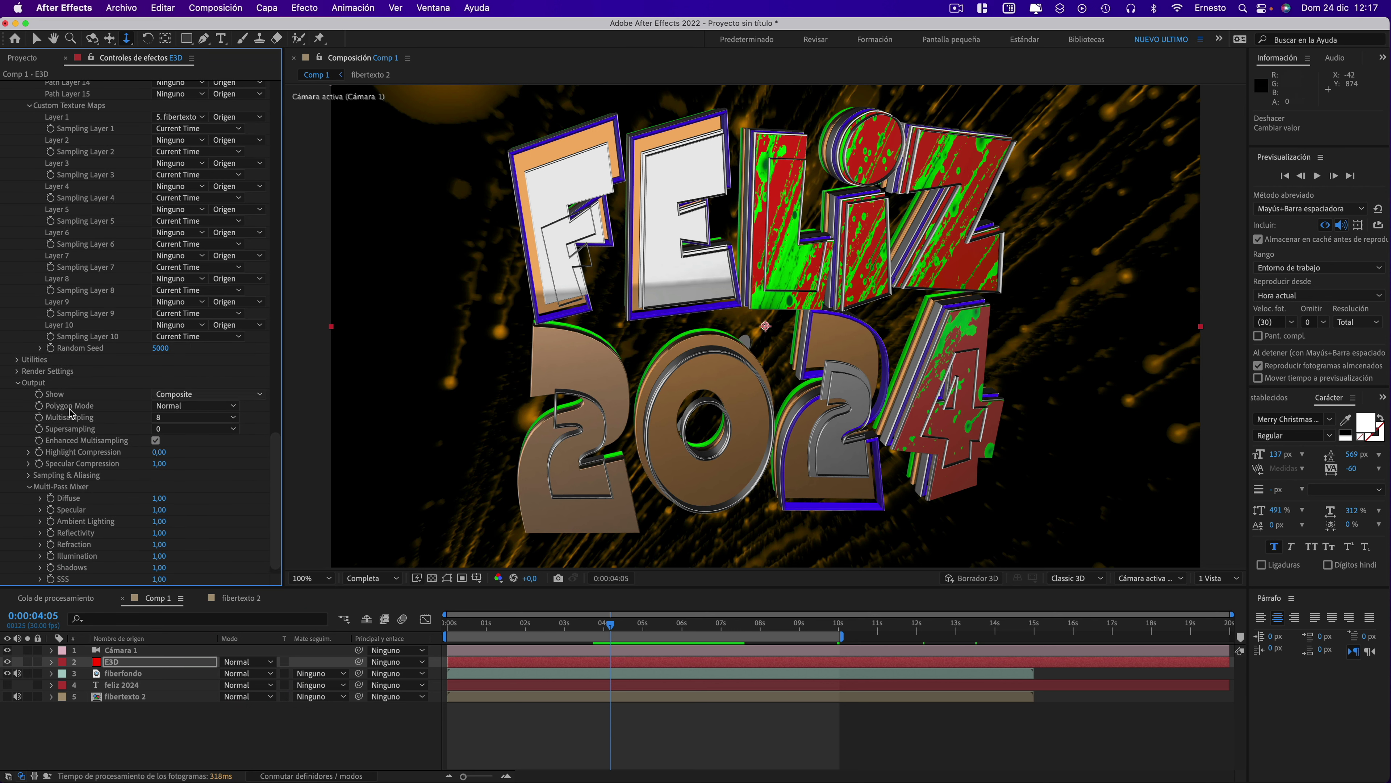
pyautogui.click(156, 440)
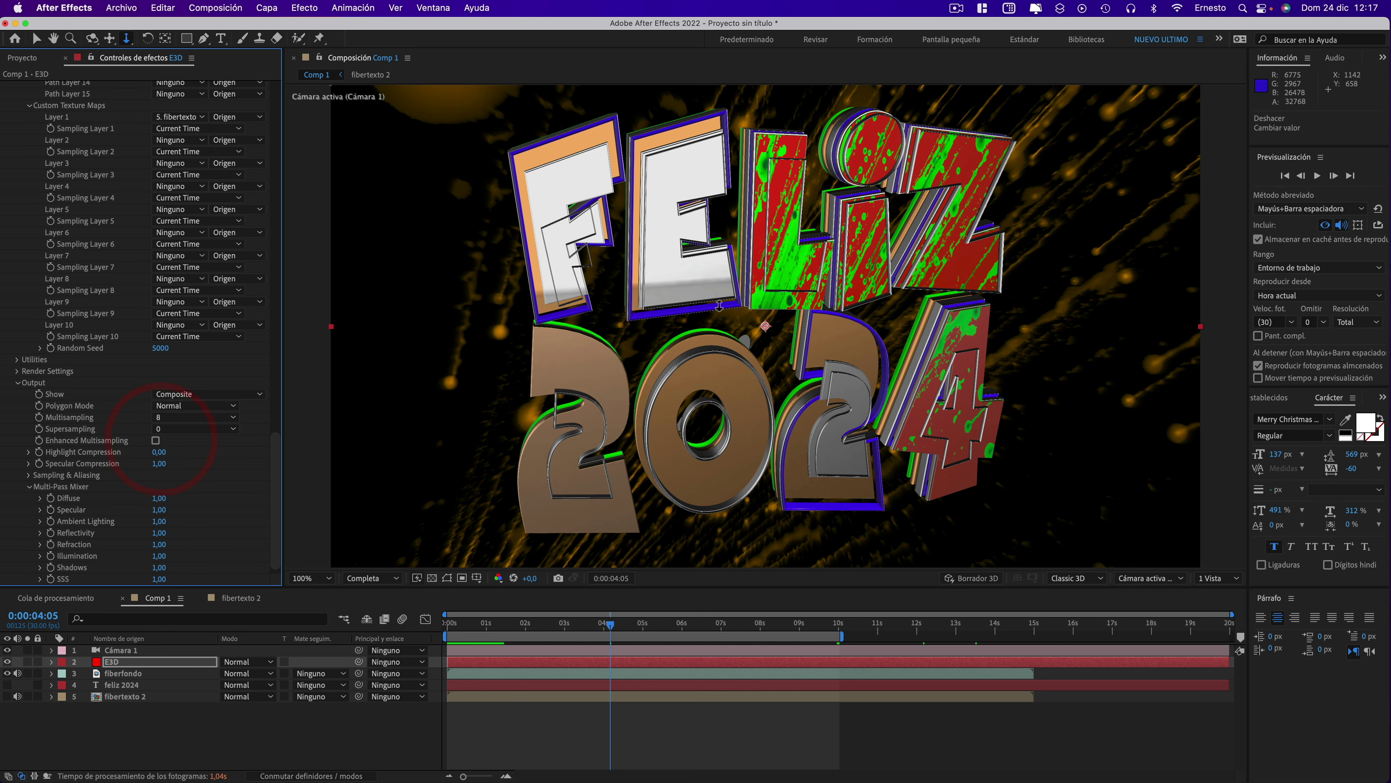
pyautogui.press('.')
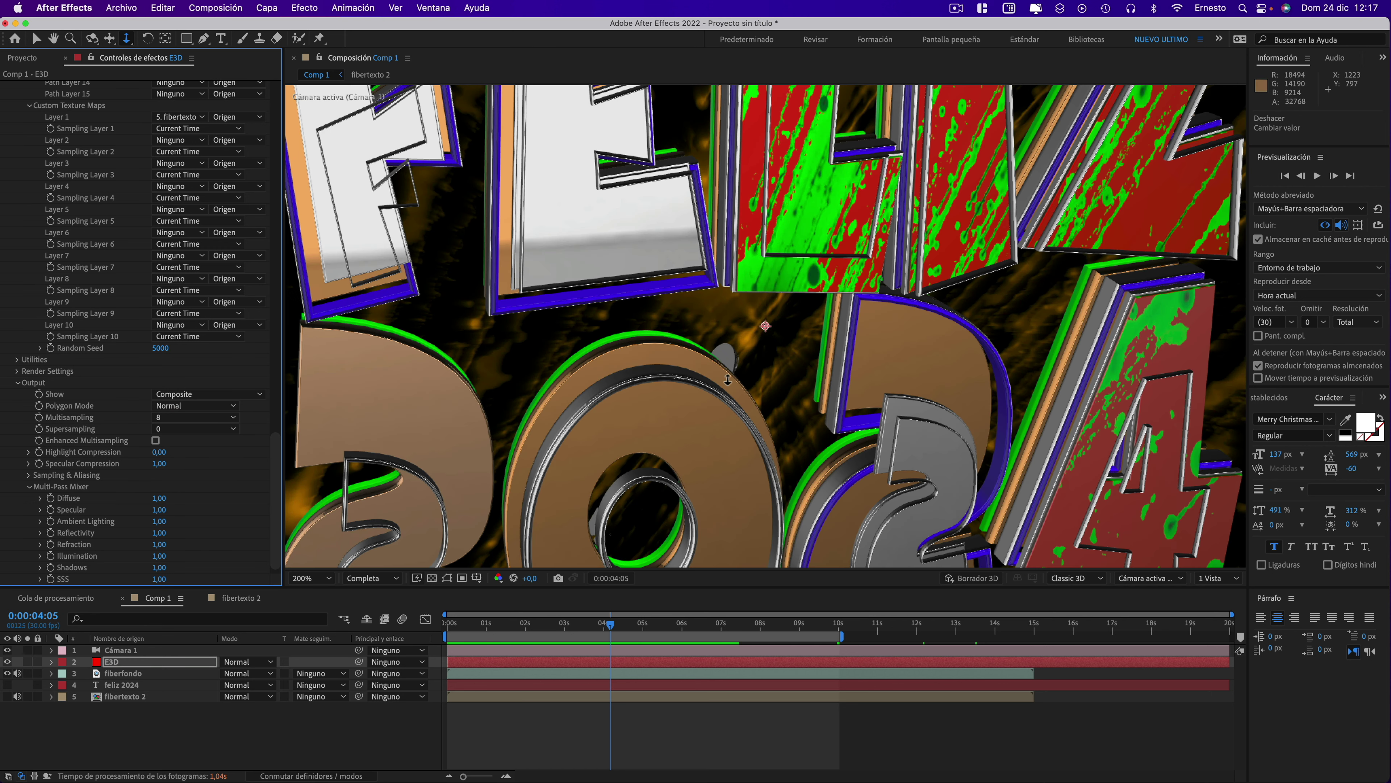
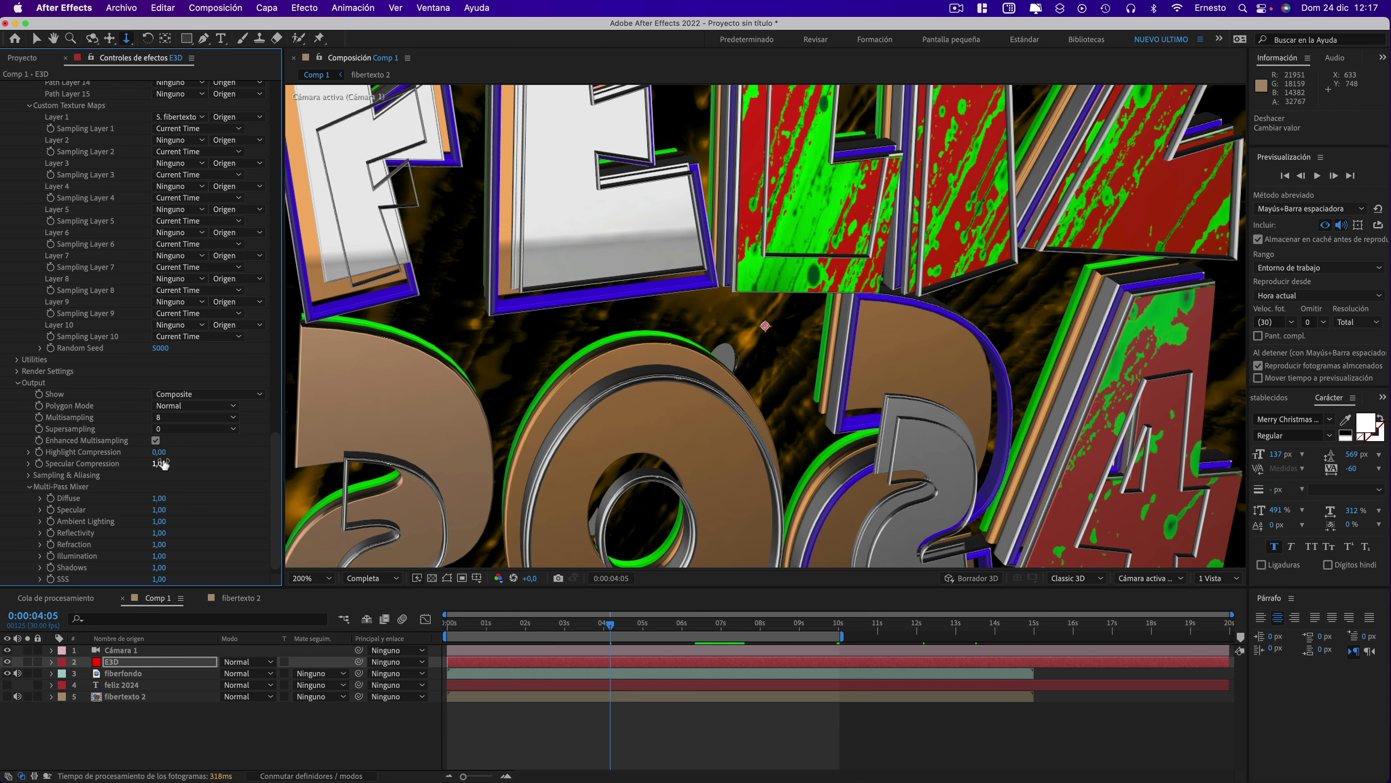
# - Set Element 3D Supersampling to 2 and scrub the timeline to 0:00:05:09
pyautogui.click(159, 429)
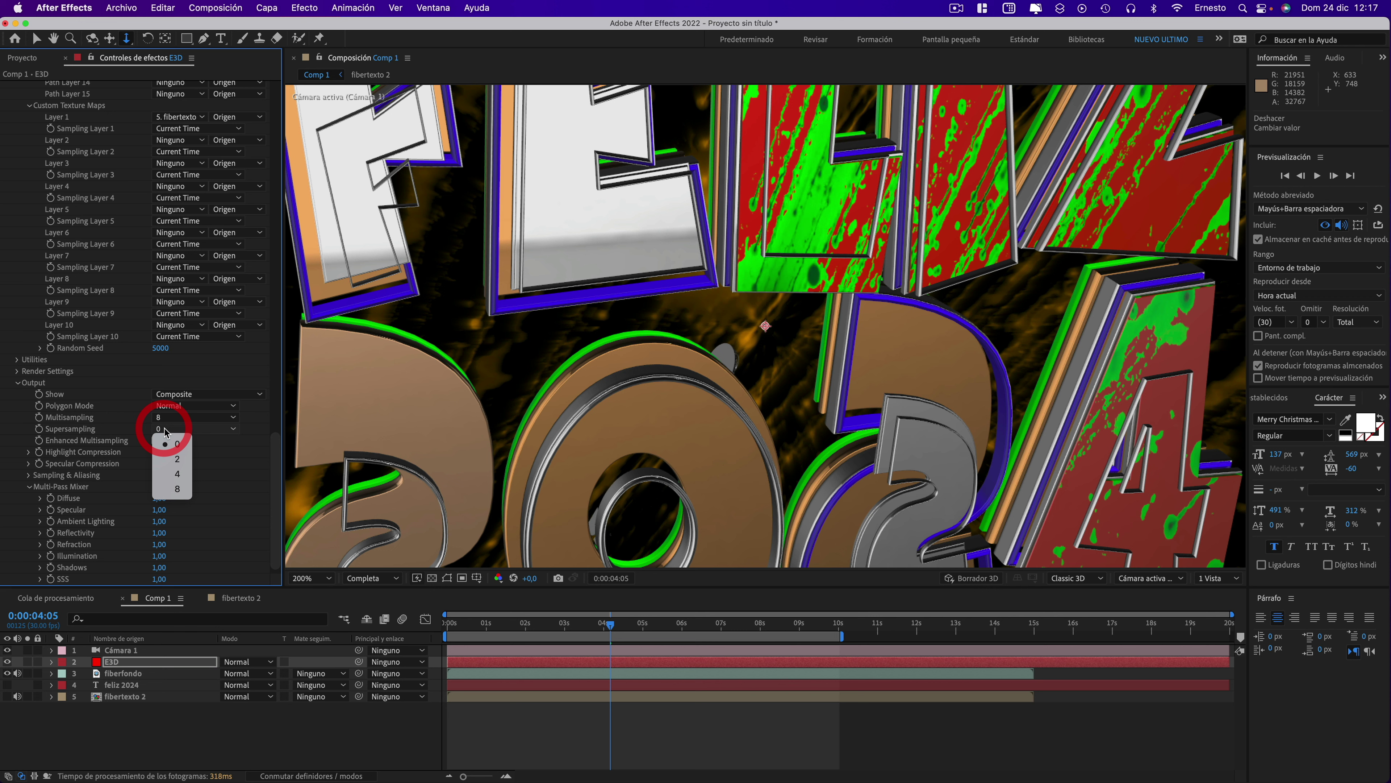
pyautogui.click(175, 462)
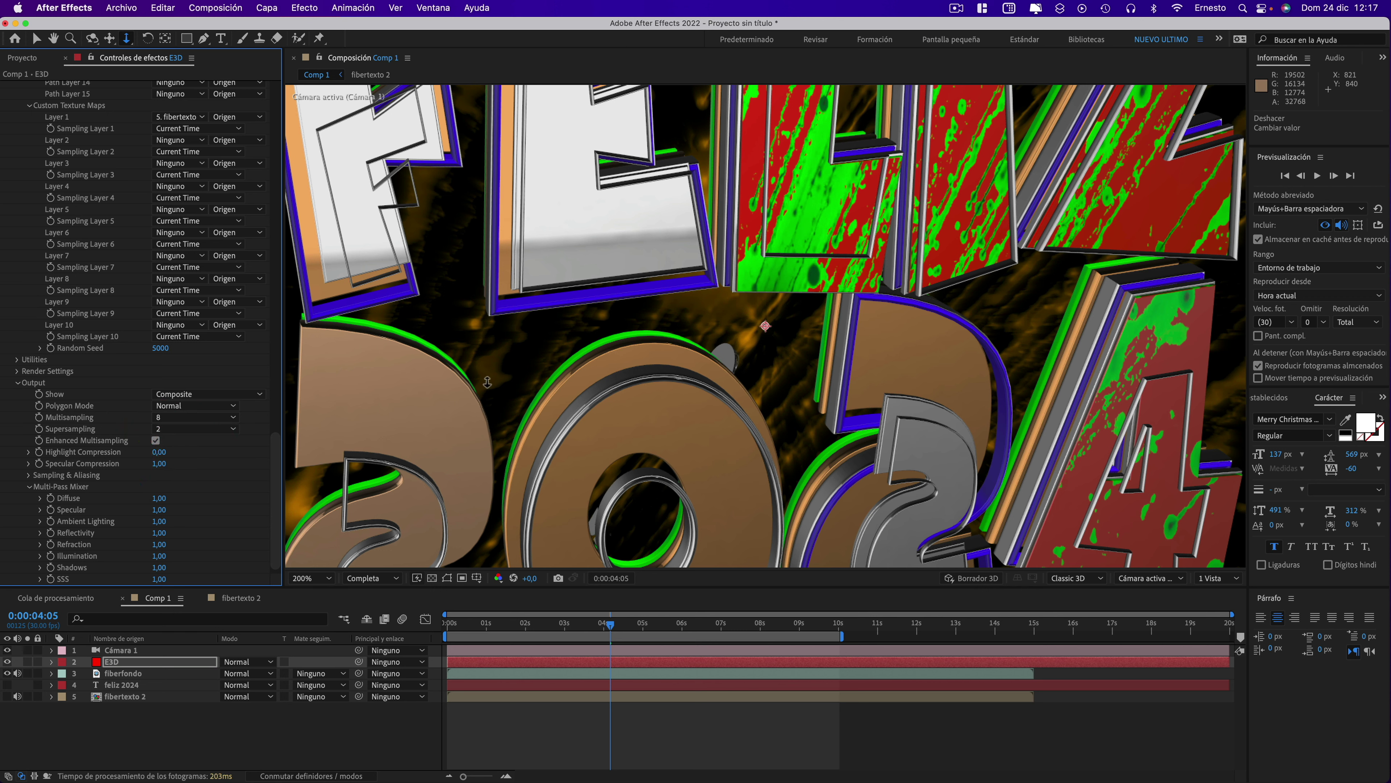
pyautogui.click(584, 624)
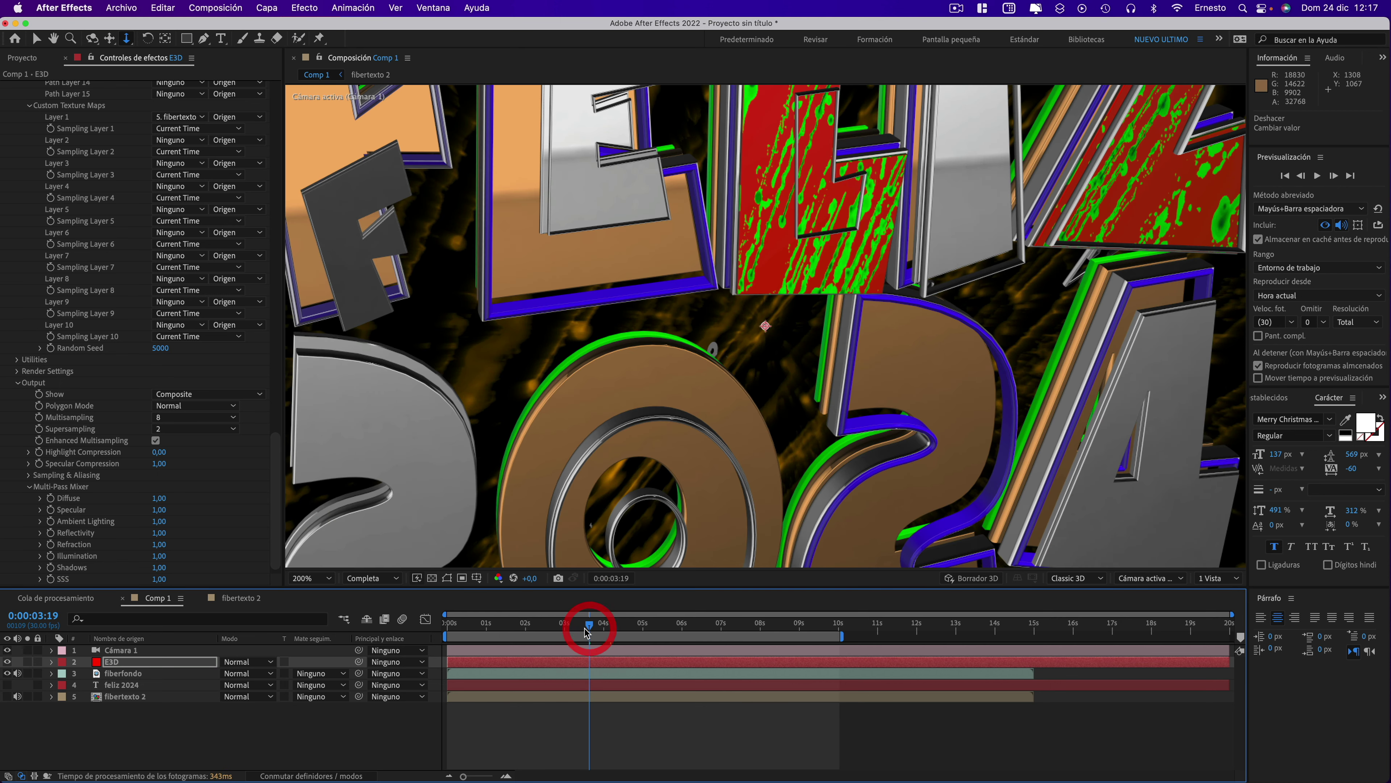
pyautogui.click(569, 624)
pyautogui.moveTo(614, 625); pyautogui.dragTo(719, 624)
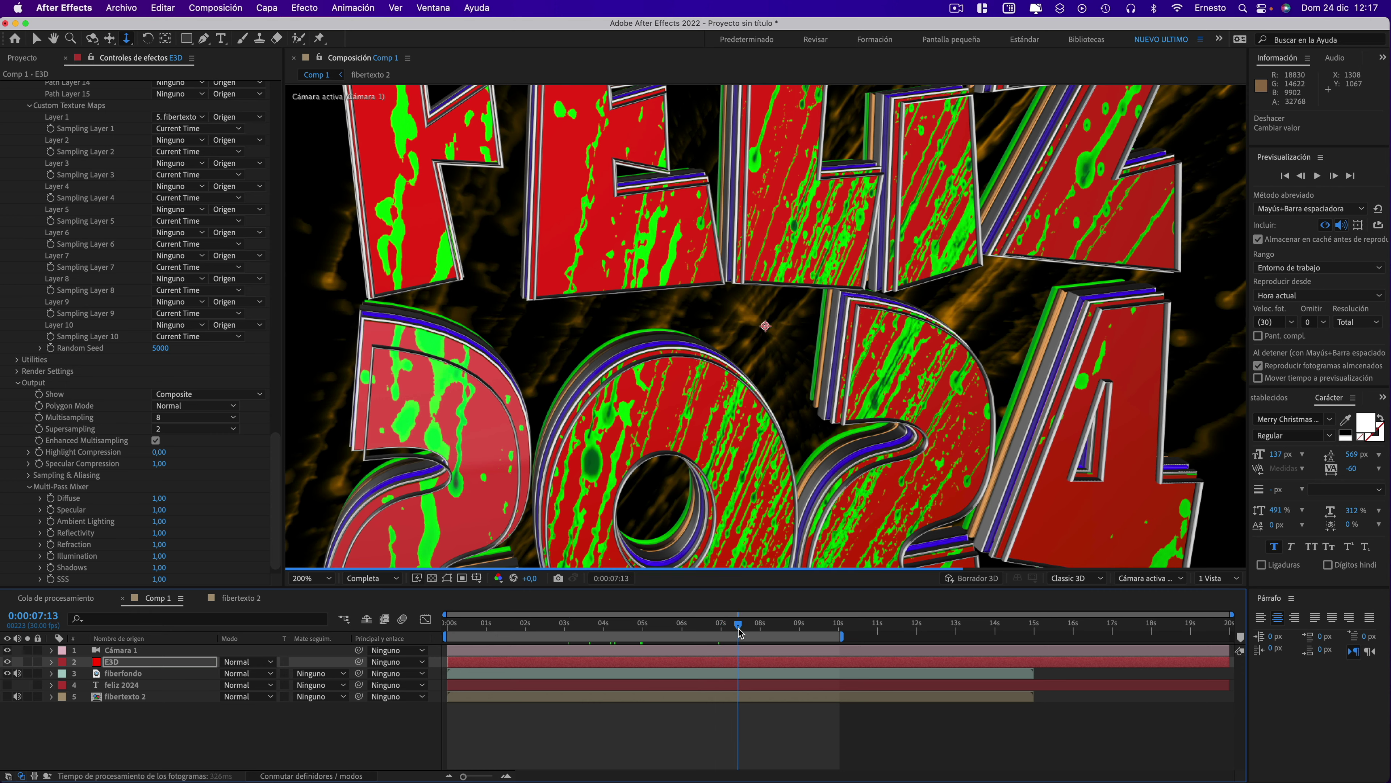
pyautogui.moveTo(719, 632); pyautogui.dragTo(656, 627)
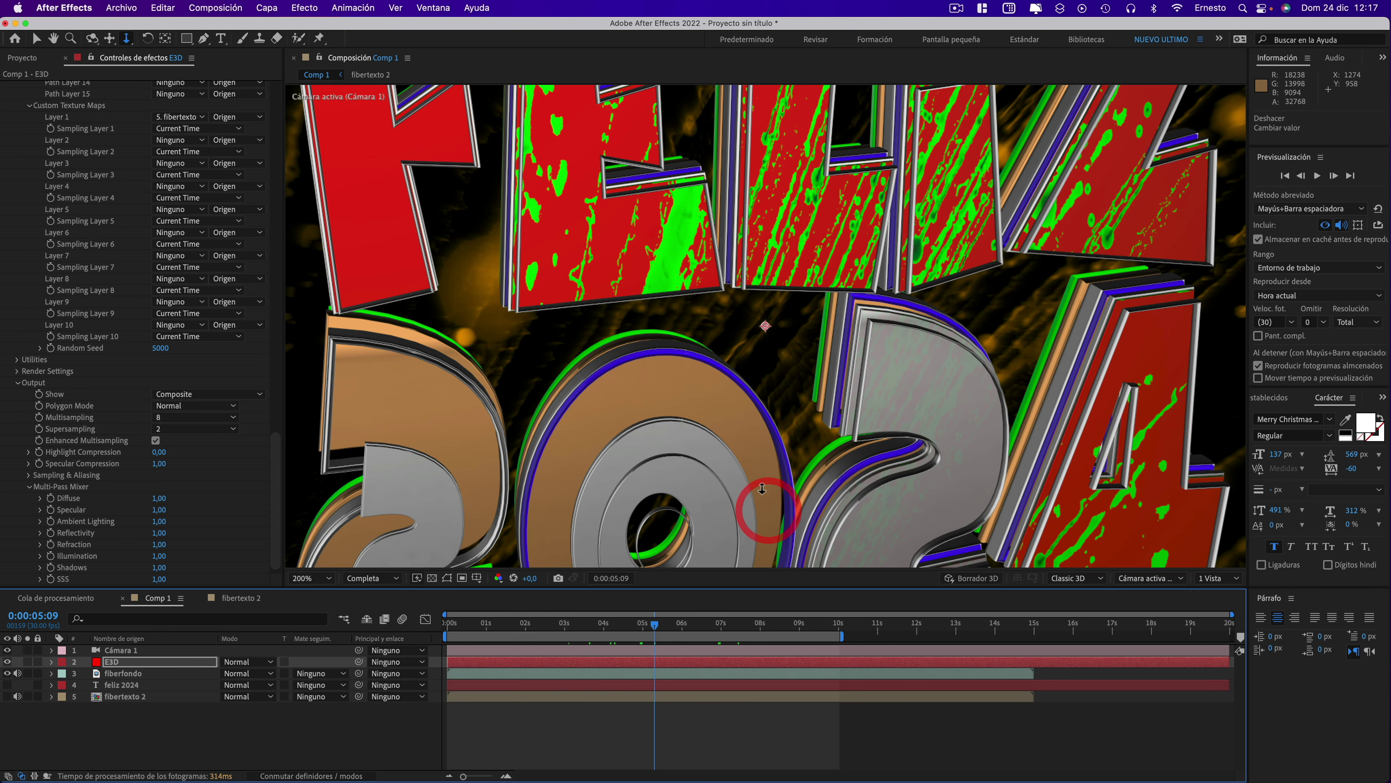
# - Fit the whole comp in the viewer and select the E3D layer
pyautogui.press(',')
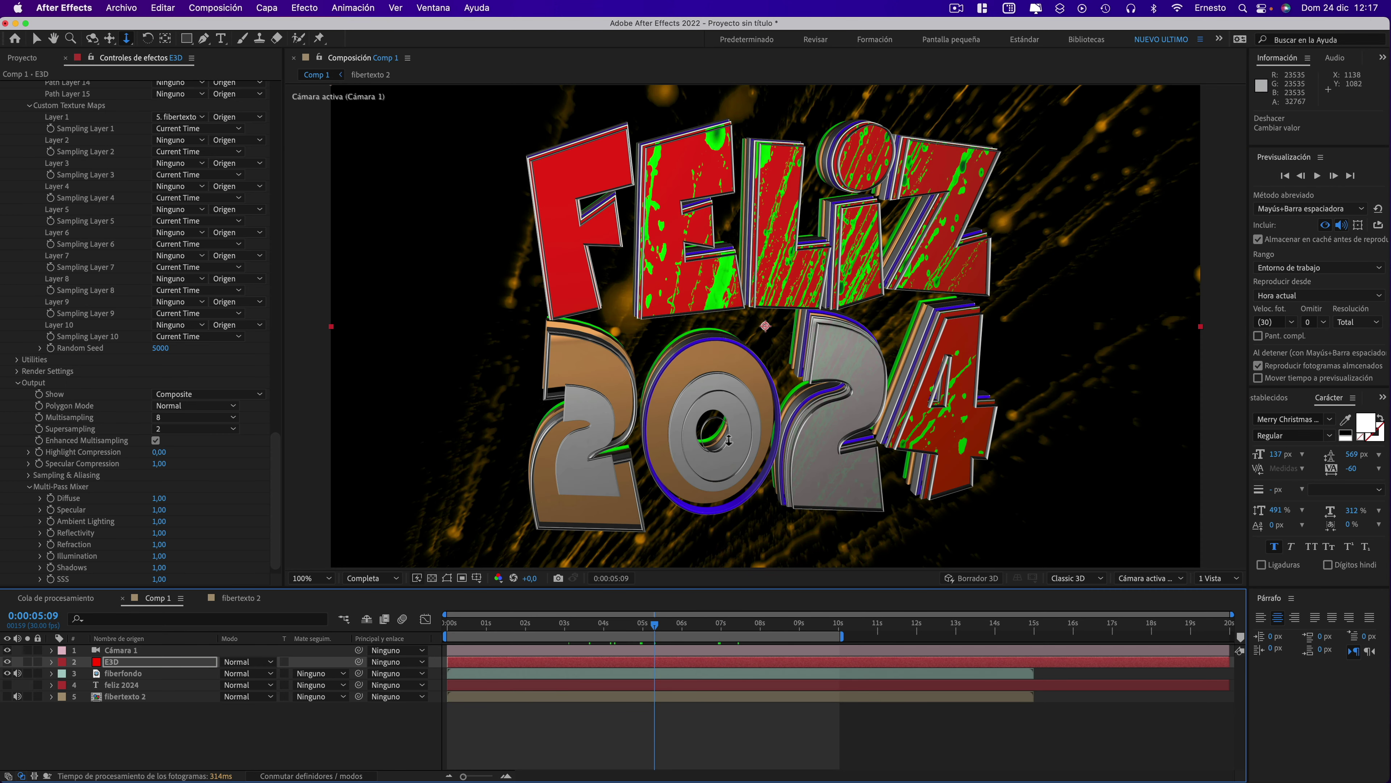
pyautogui.click(116, 661)
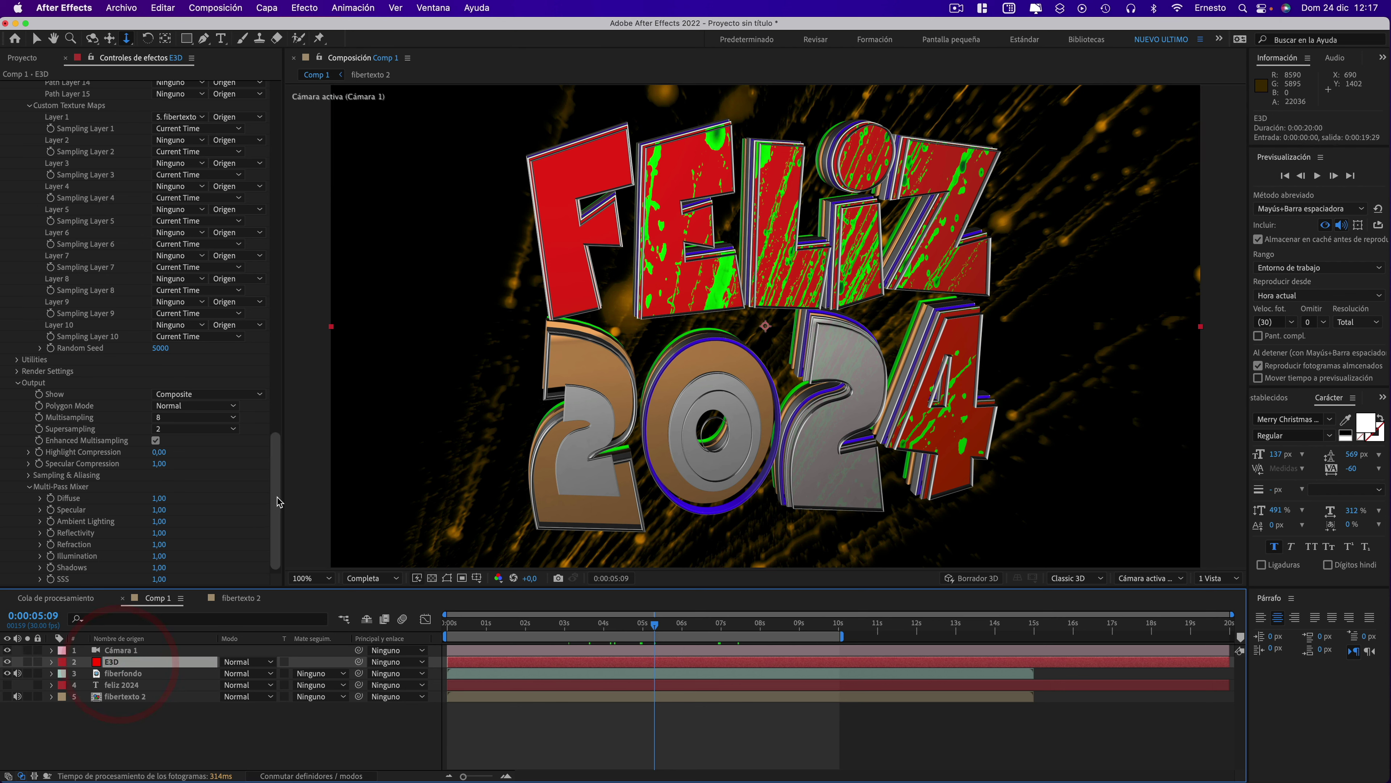
pyautogui.moveTo(276, 501); pyautogui.dragTo(286, 131)
# - In Scene Setup, browse the Environment presets folder and check the environment map settings
pyautogui.click(82, 115)
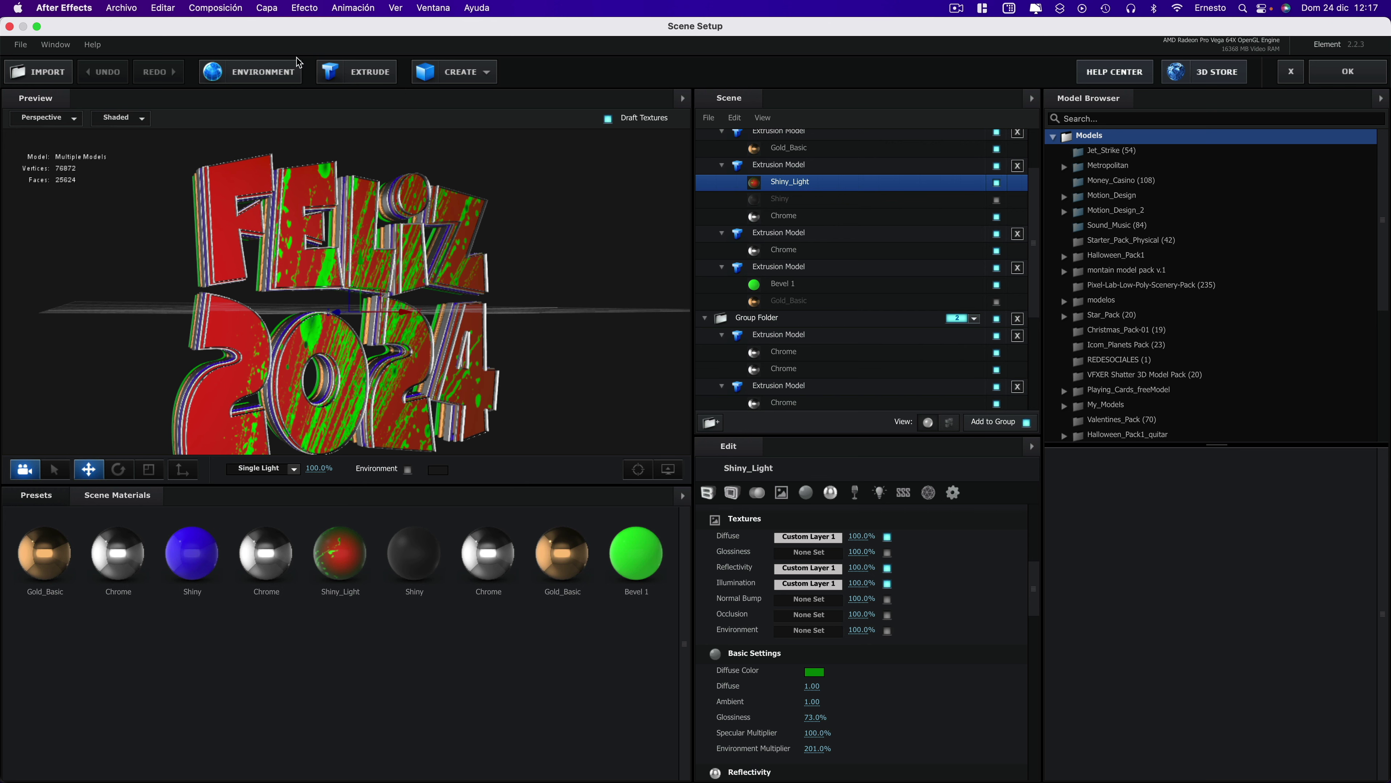
pyautogui.click(41, 495)
pyautogui.click(59, 528)
pyautogui.click(56, 559)
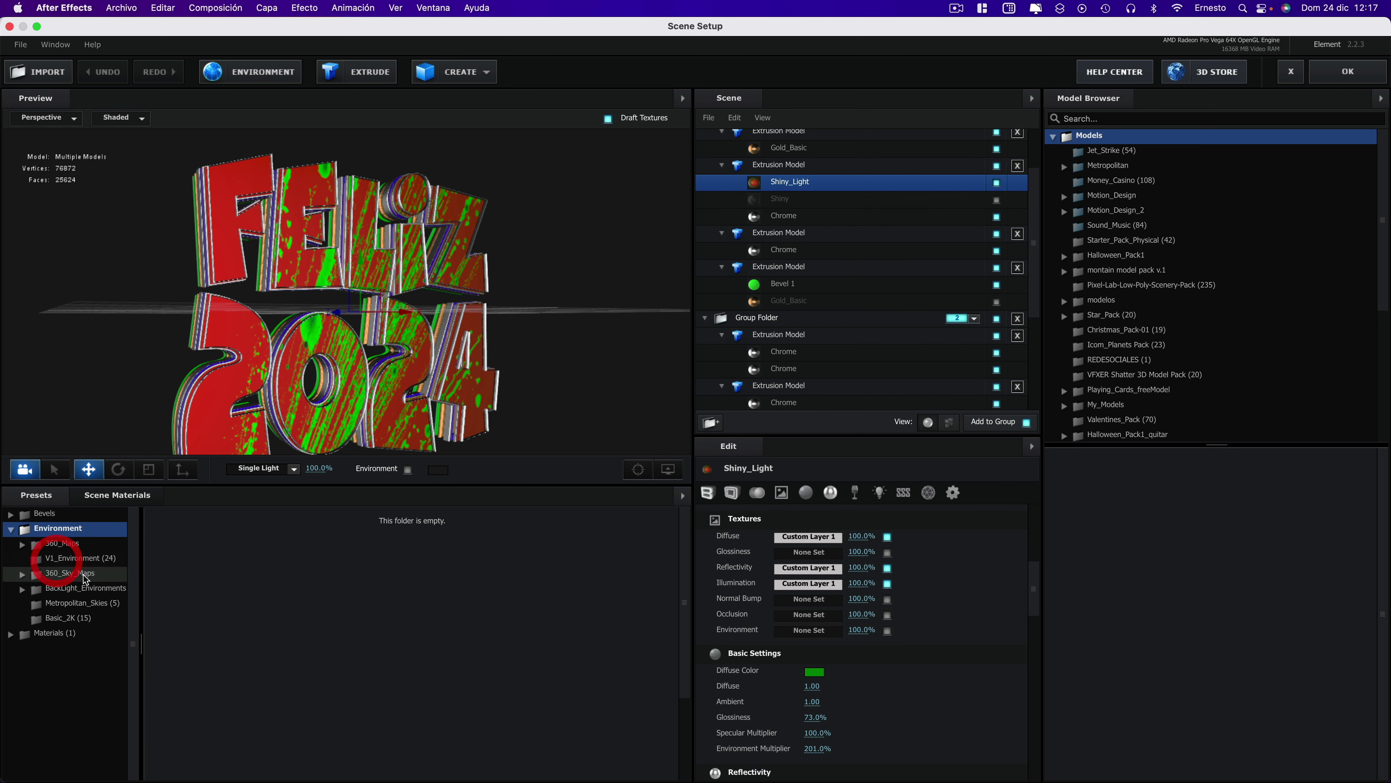
pyautogui.click(253, 72)
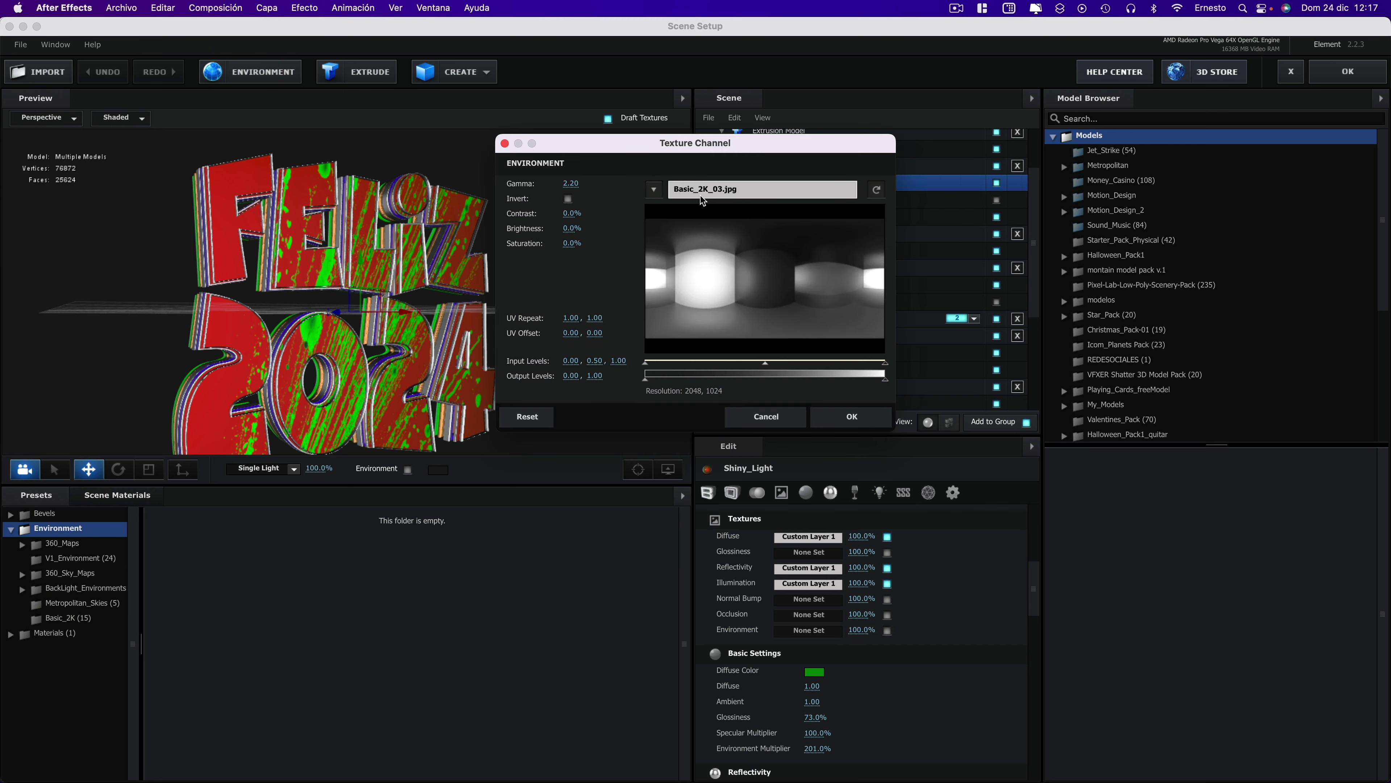
pyautogui.click(504, 143)
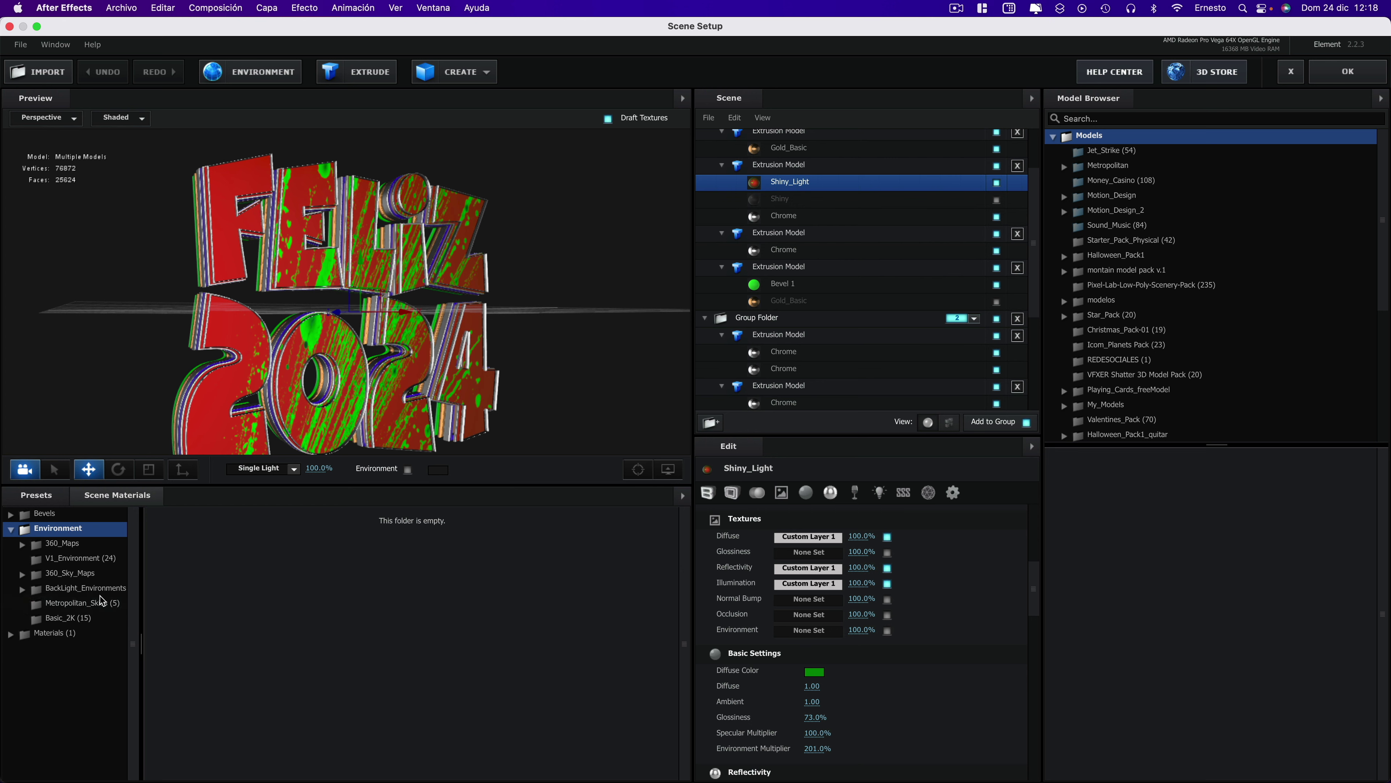
# - Apply the BackLight_4K_37 environment from BackLight_Environments > BackLight_4K and accept the scene
pyautogui.click(72, 594)
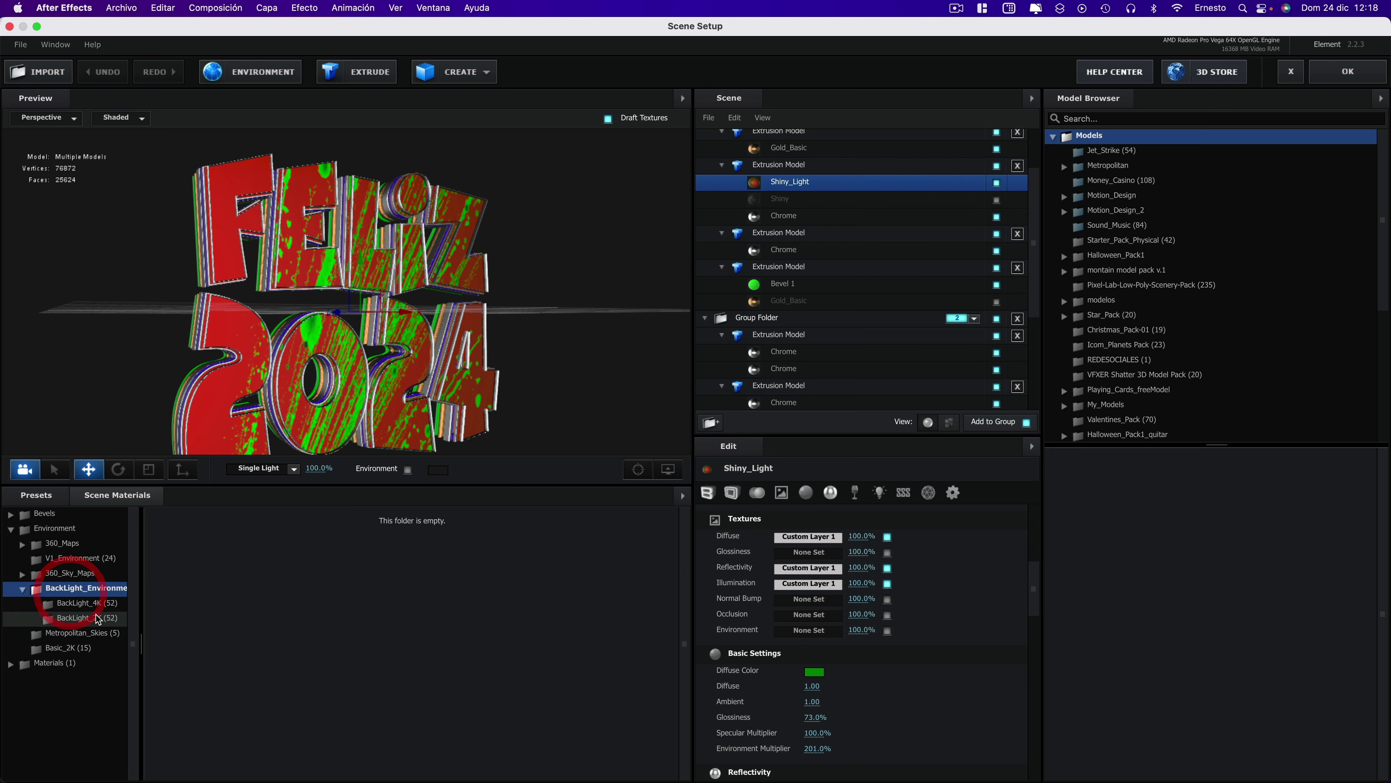
pyautogui.click(78, 608)
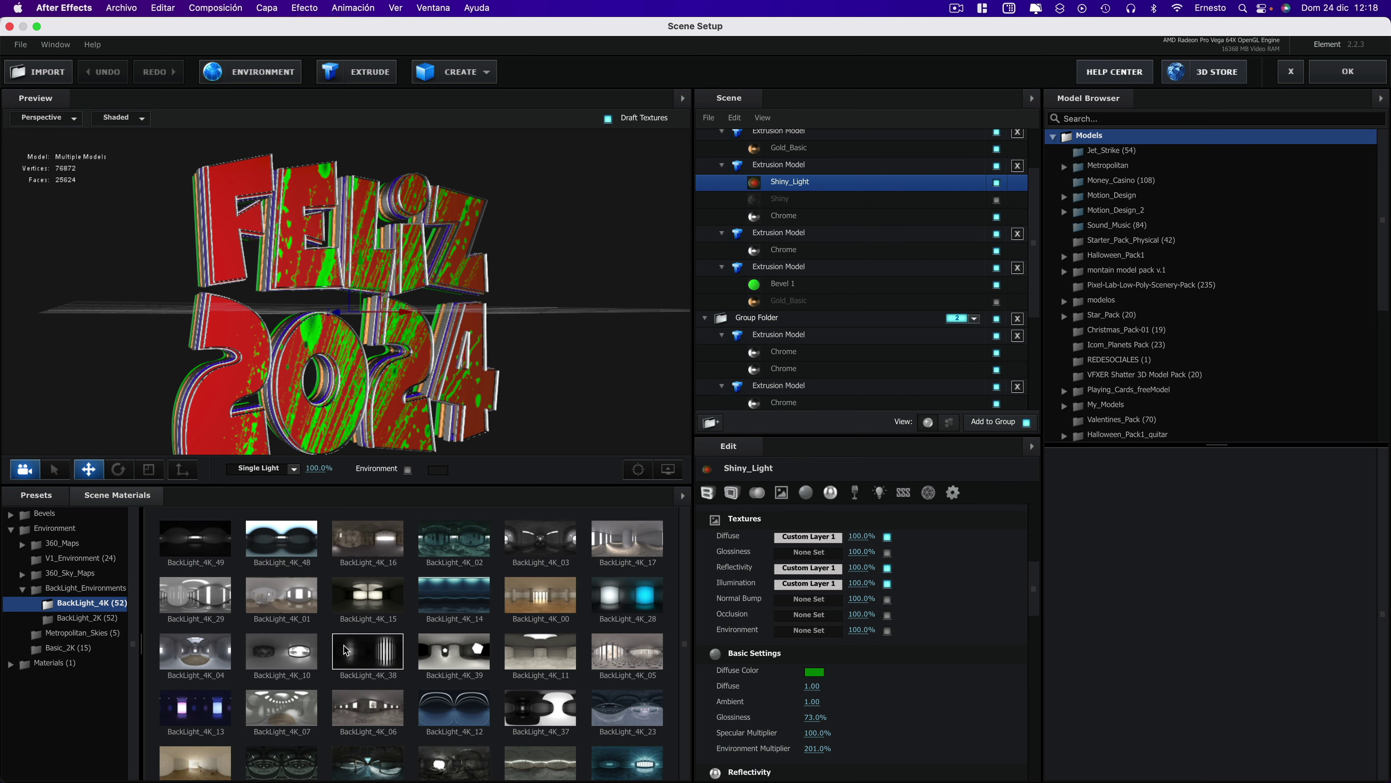
pyautogui.scroll(-3, 416, 636)
pyautogui.scroll(1, 531, 621)
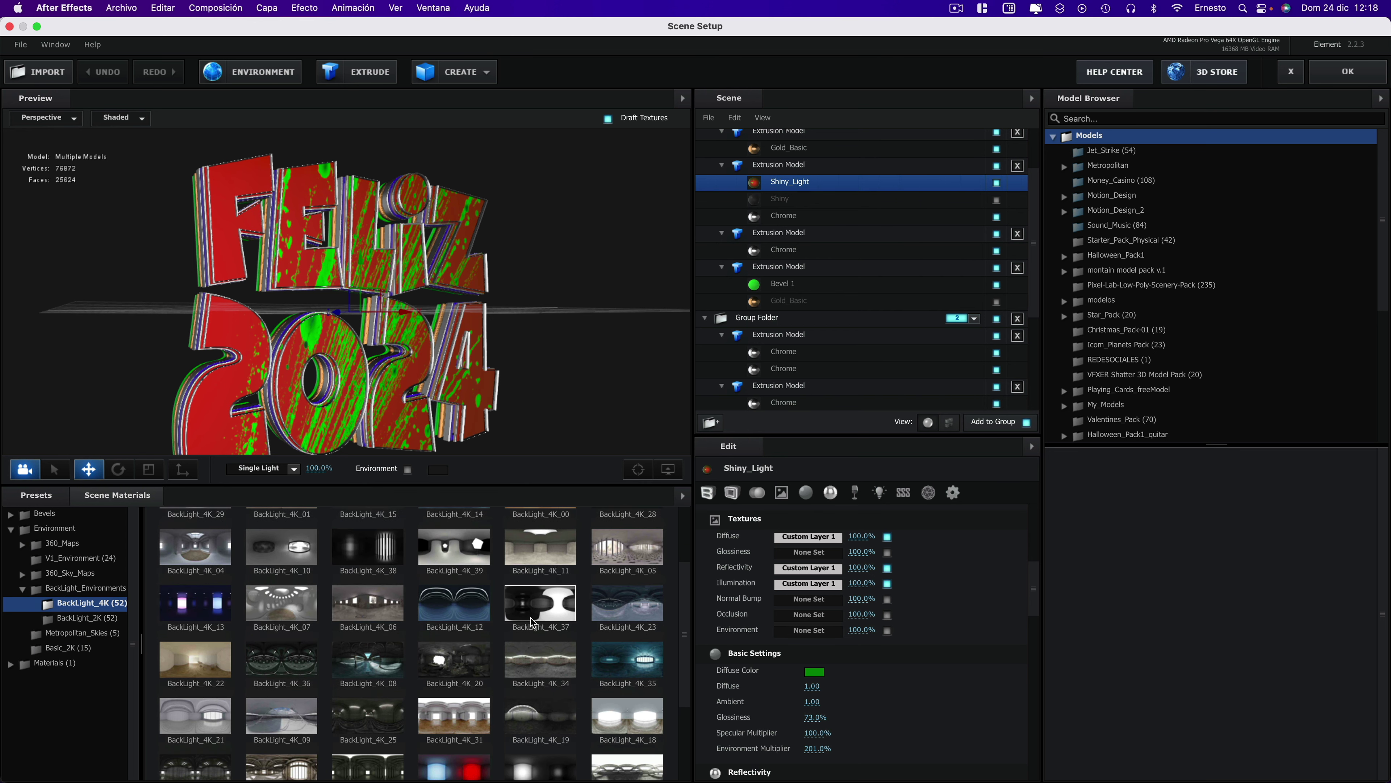
pyautogui.click(548, 608)
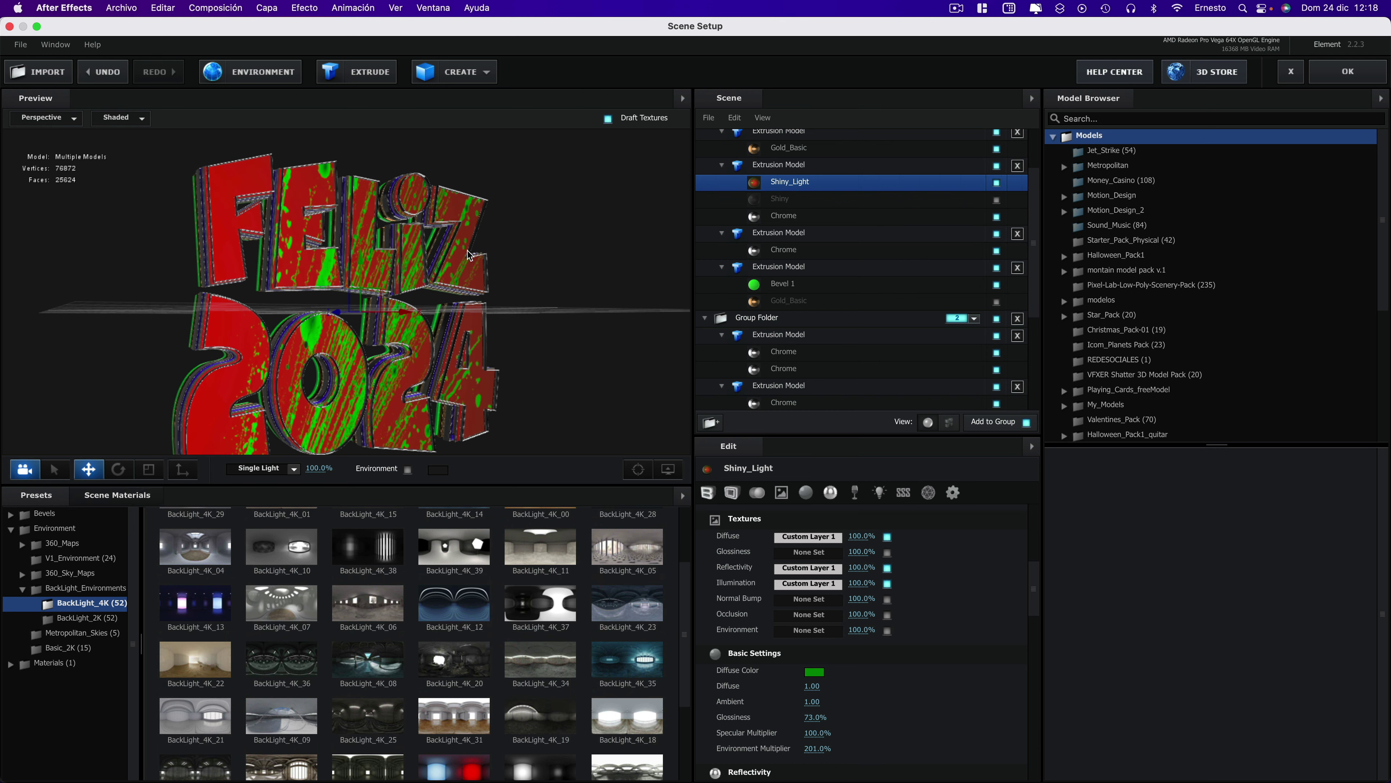
pyautogui.moveTo(467, 250); pyautogui.dragTo(471, 297)
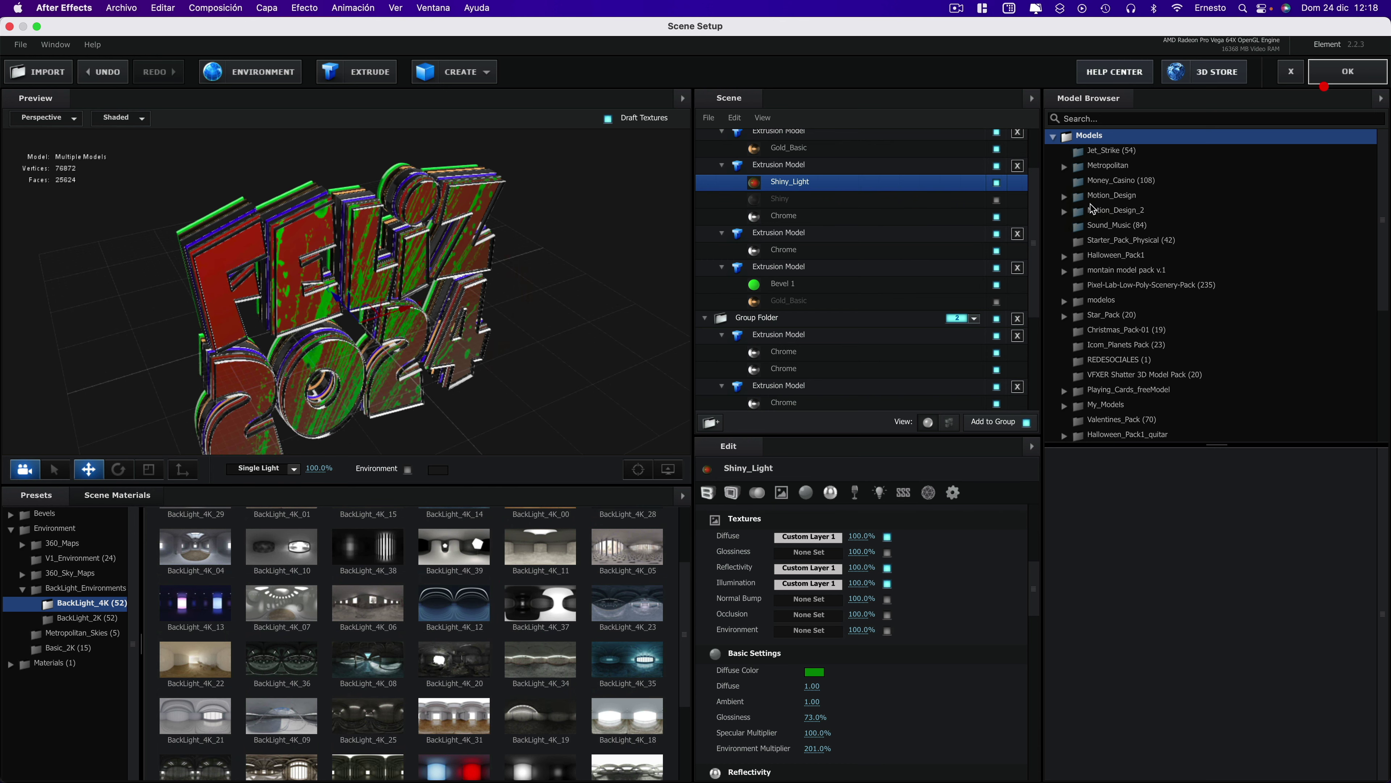
pyautogui.click(1329, 81)
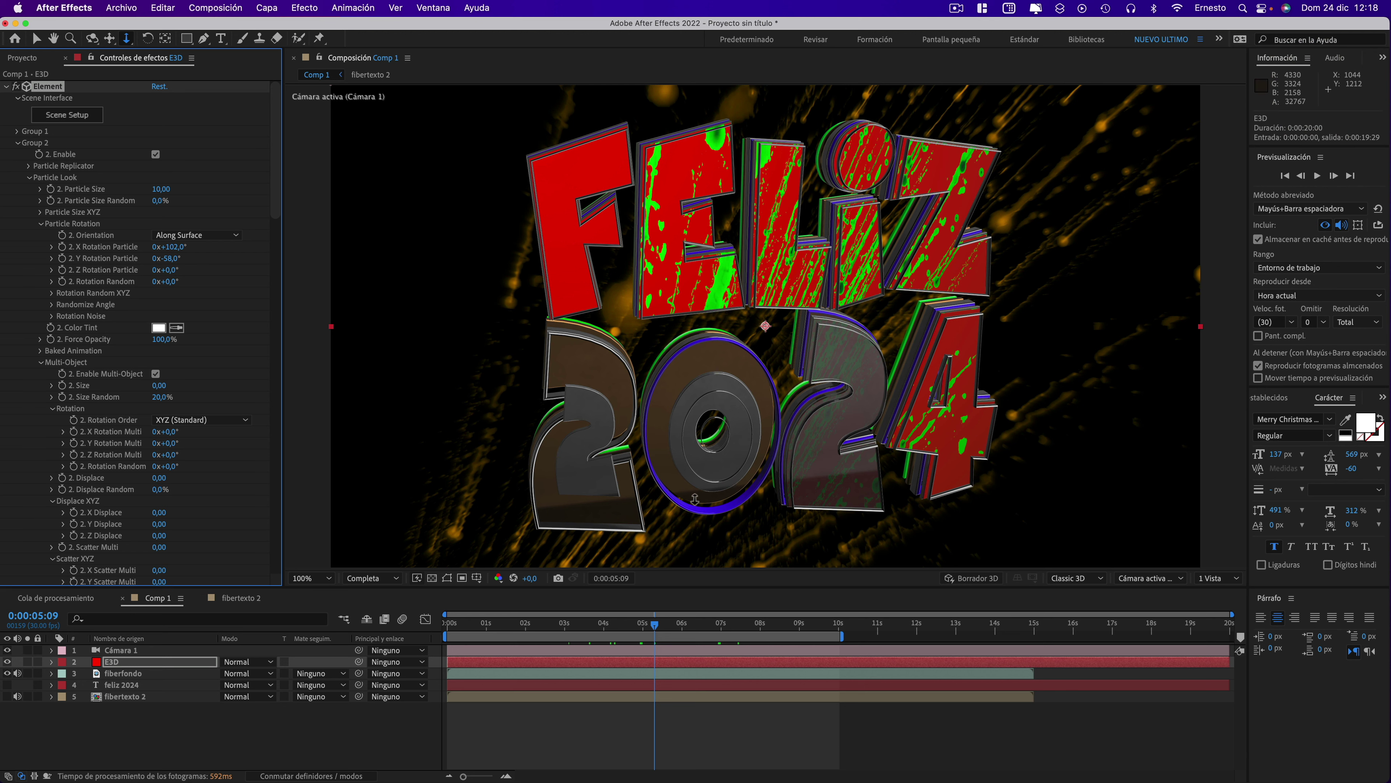
# - Try the BackLight_4K_24 environment instead and accept the scene
pyautogui.click(67, 114)
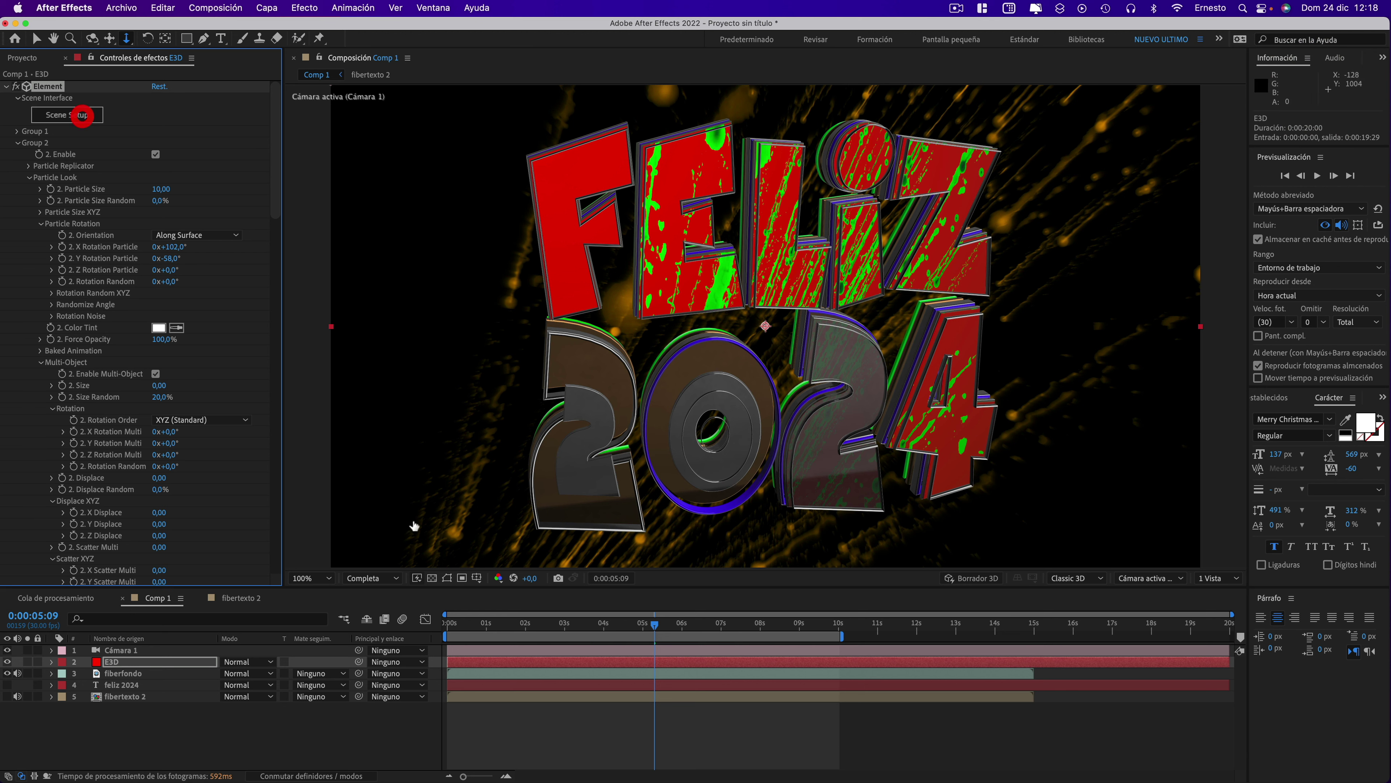
pyautogui.scroll(-5, 334, 643)
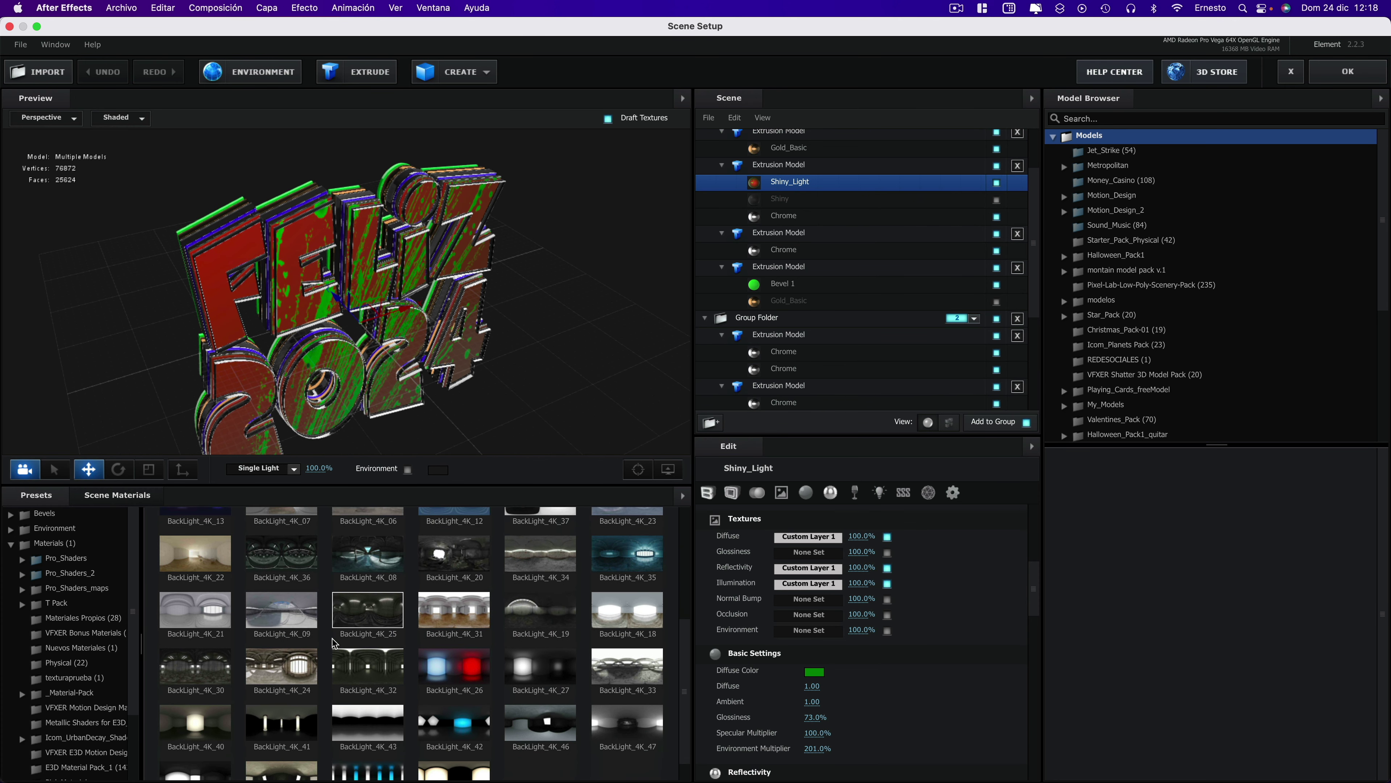
pyautogui.click(281, 630)
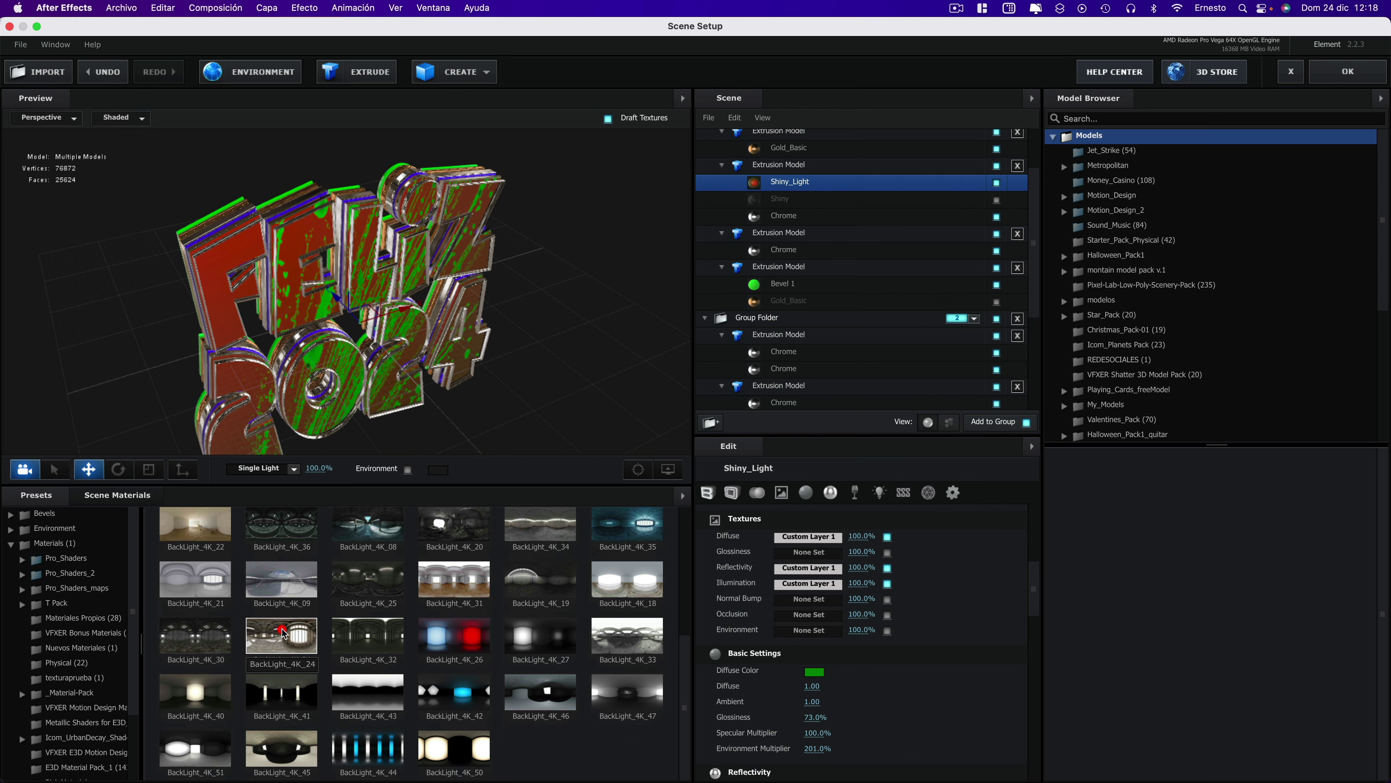
pyautogui.click(1364, 81)
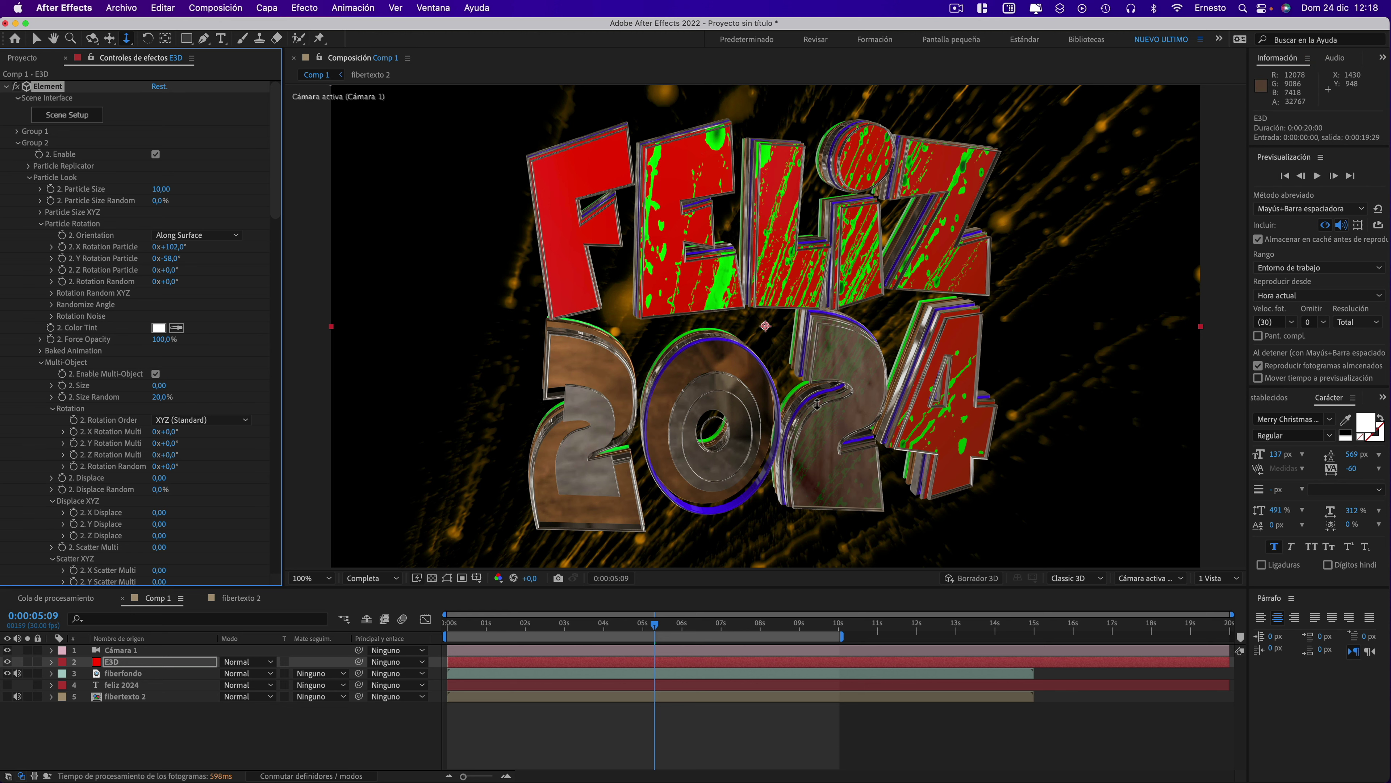
# - Set the environment map's midtone input level to 0.54, reapply BackLight_4K_37, and accept
pyautogui.click(79, 117)
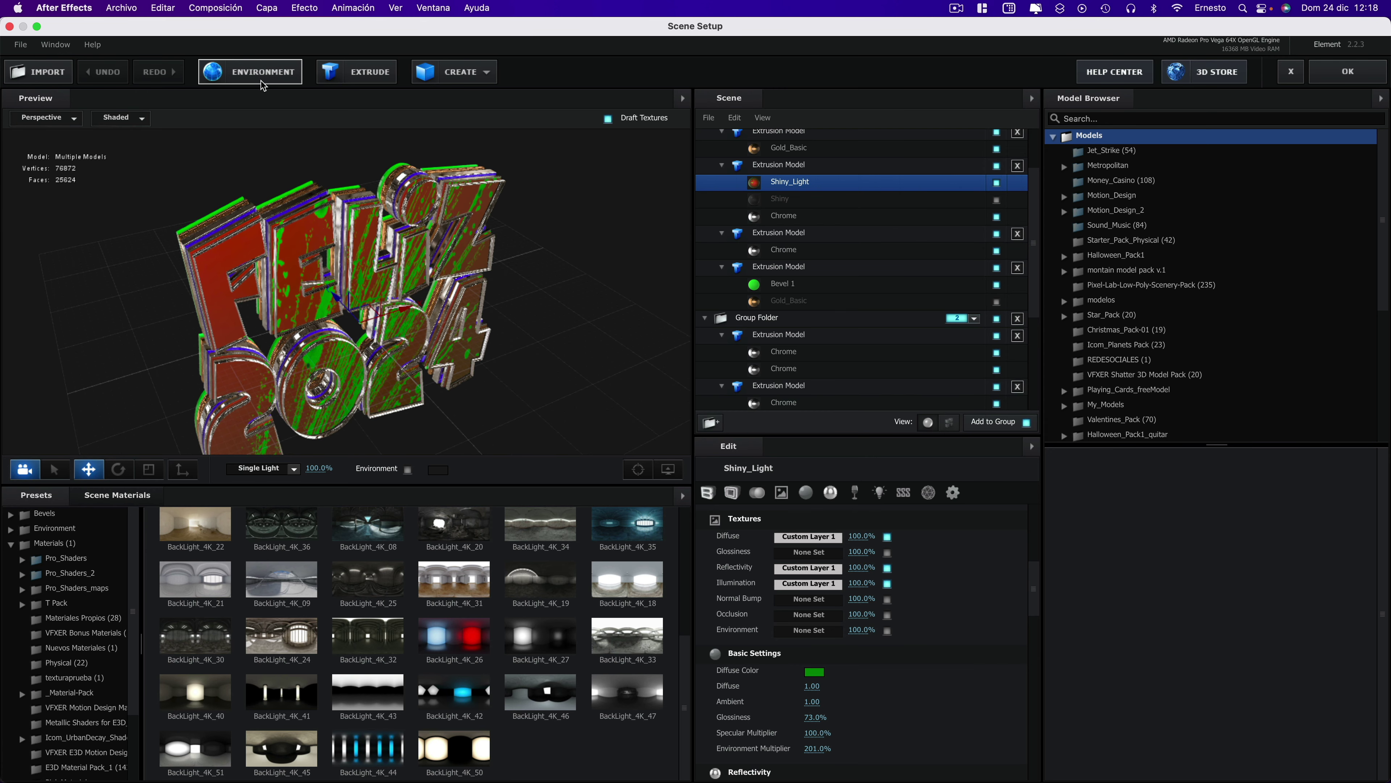
pyautogui.click(283, 80)
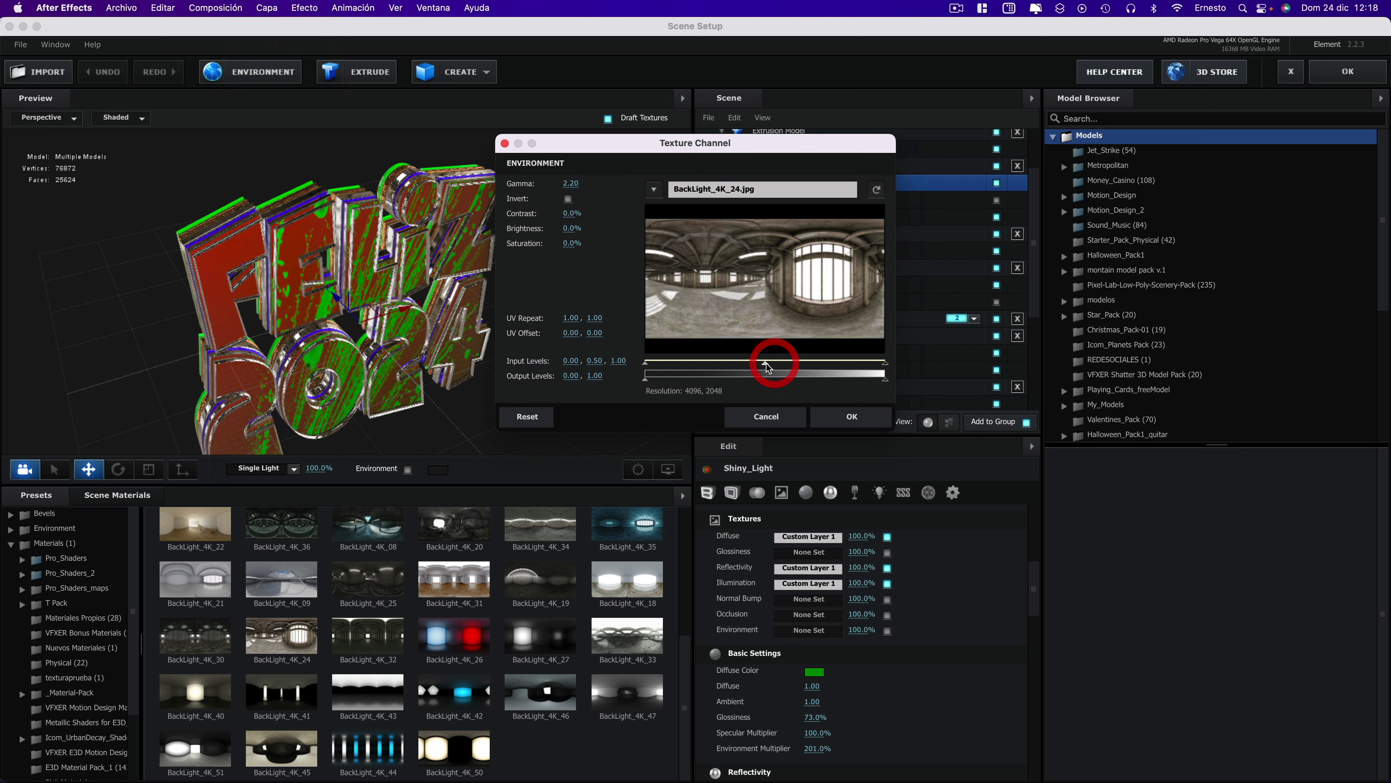
pyautogui.moveTo(767, 365); pyautogui.dragTo(775, 362)
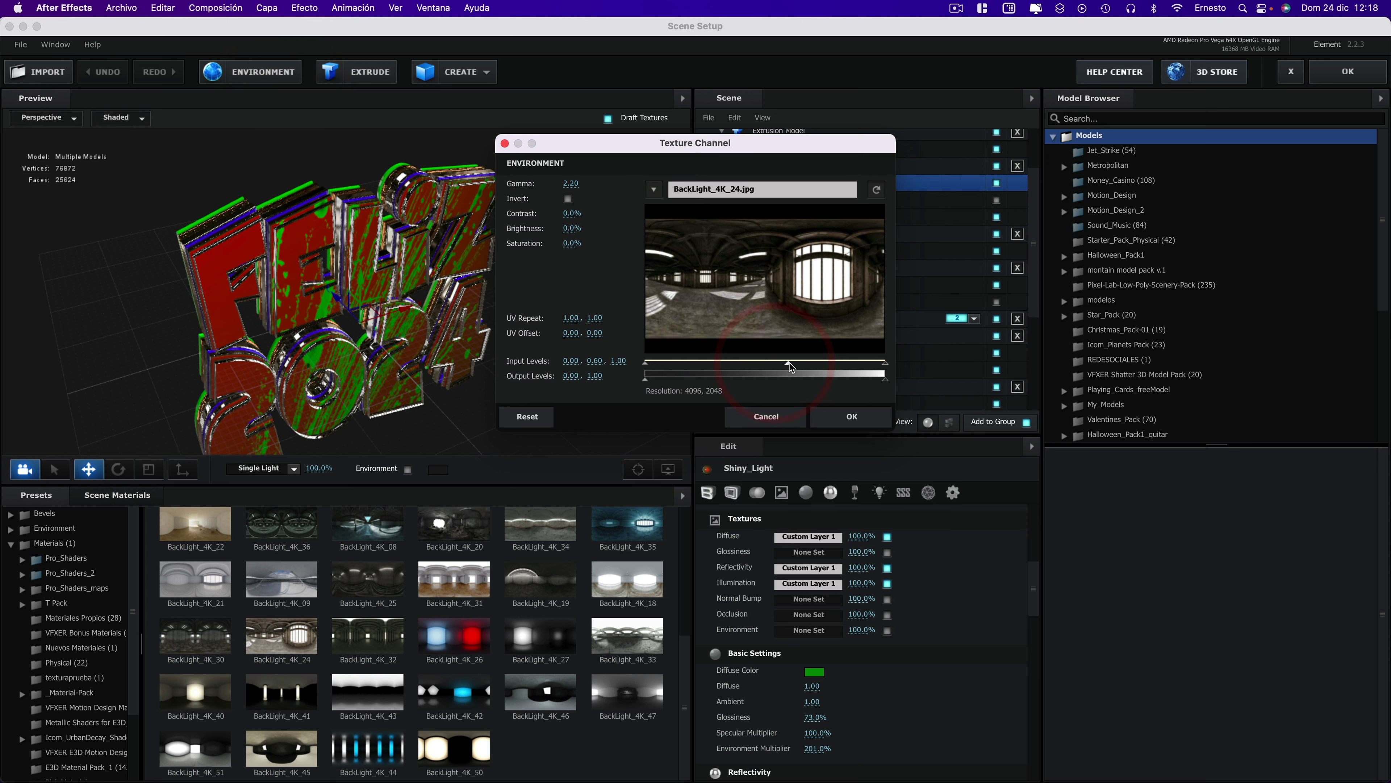
pyautogui.click(849, 417)
pyautogui.scroll(2, 574, 601)
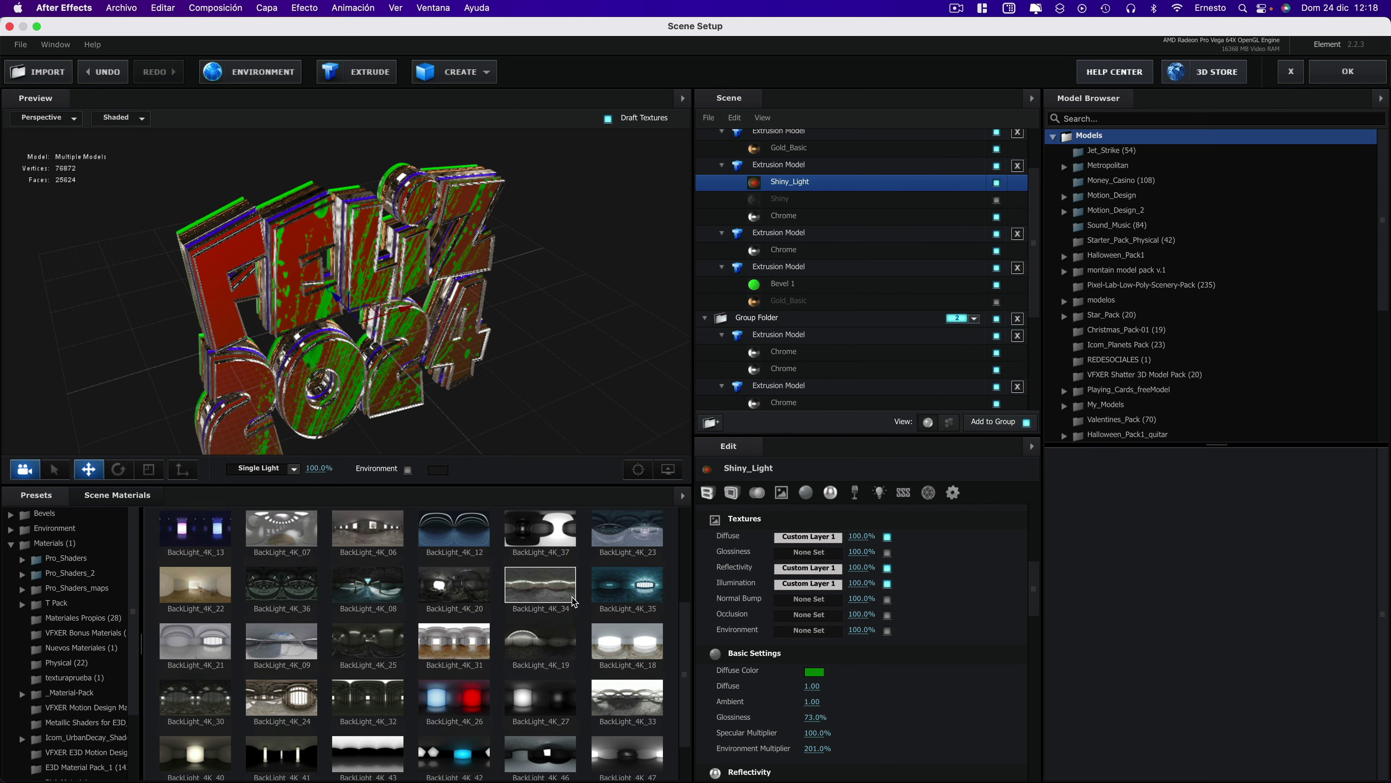
pyautogui.scroll(1, 573, 601)
pyautogui.click(546, 556)
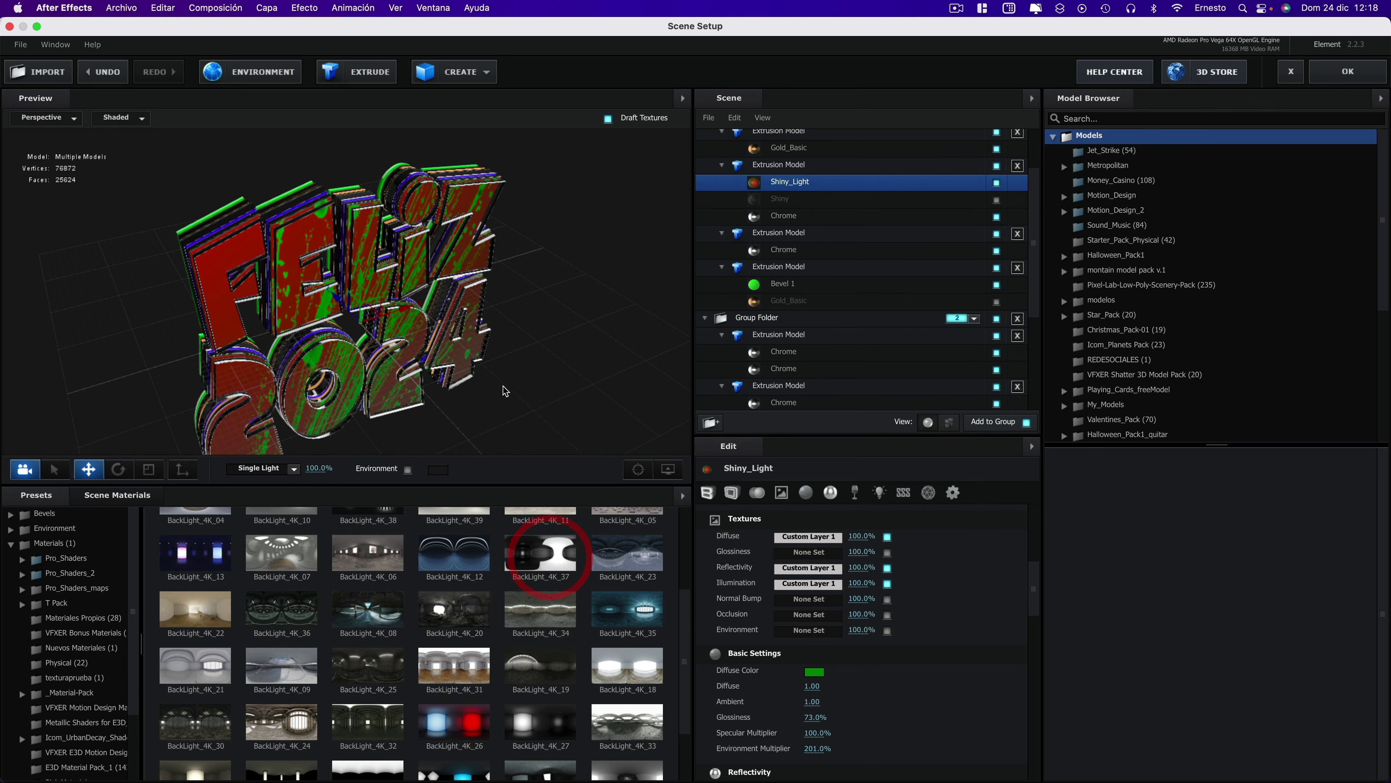
pyautogui.click(1347, 72)
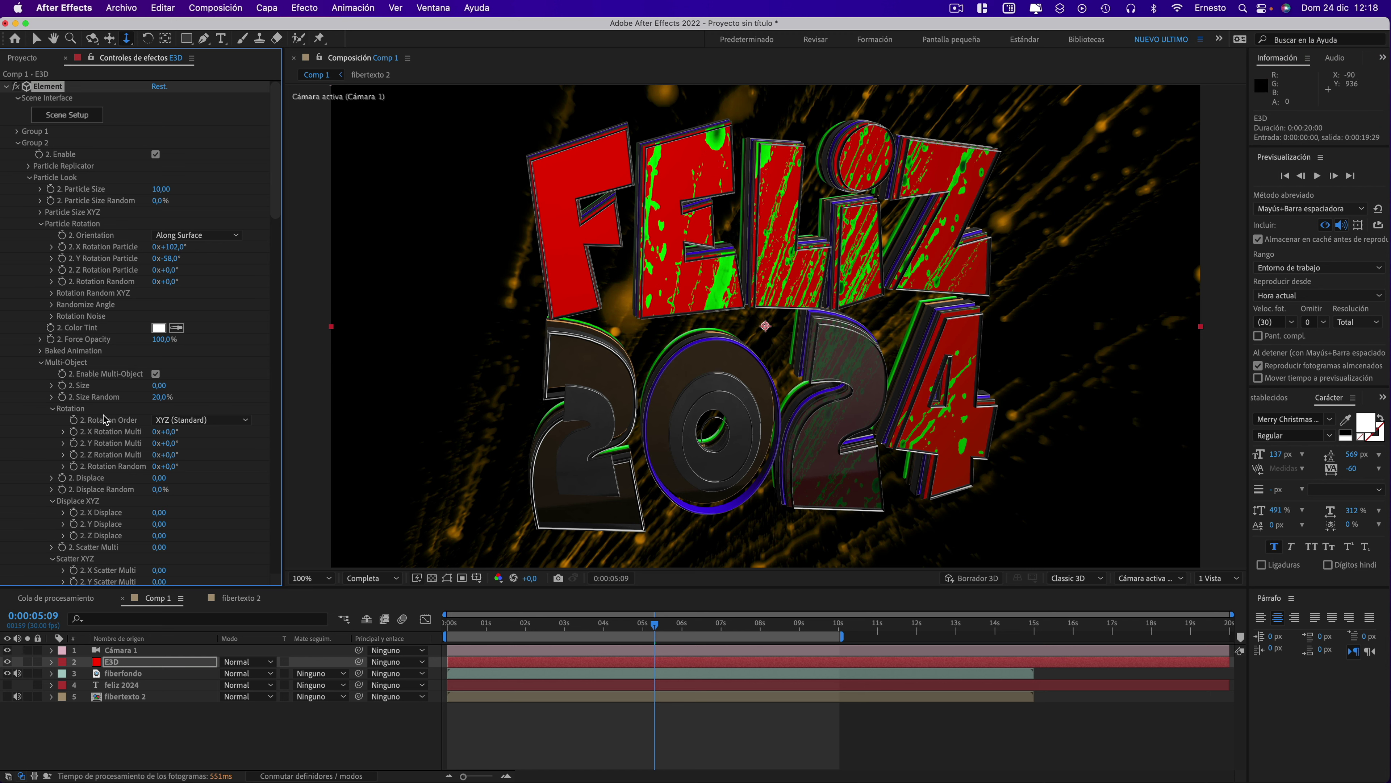
# - Under Render Settings > Physical Environment, set Exposure to 1.30 and Gamma to 0.78
pyautogui.scroll(-10, 106, 419)
pyautogui.scroll(-3, 104, 422)
pyautogui.scroll(-3, 60, 428)
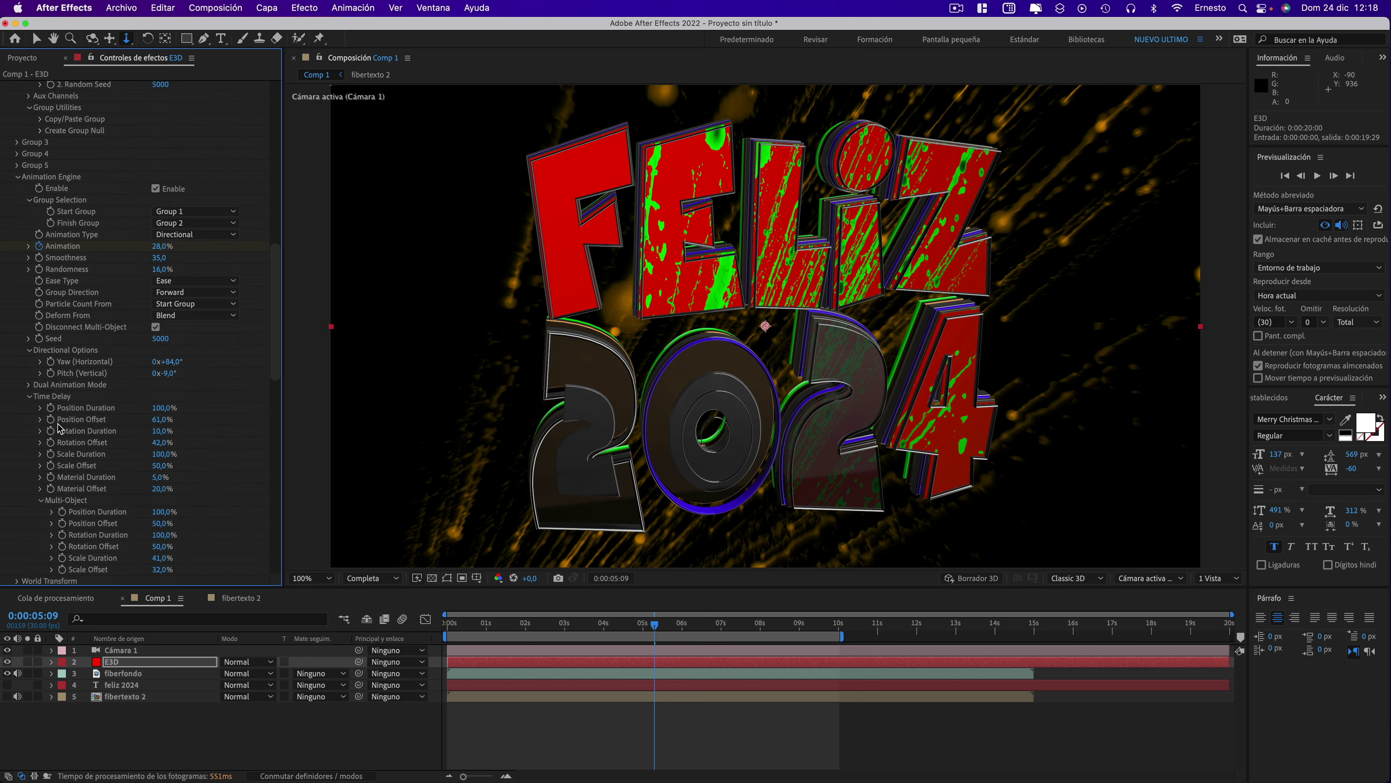
pyautogui.scroll(-2, 61, 428)
pyautogui.scroll(-3, 63, 427)
pyautogui.scroll(-3, 67, 427)
pyautogui.scroll(-4, 67, 427)
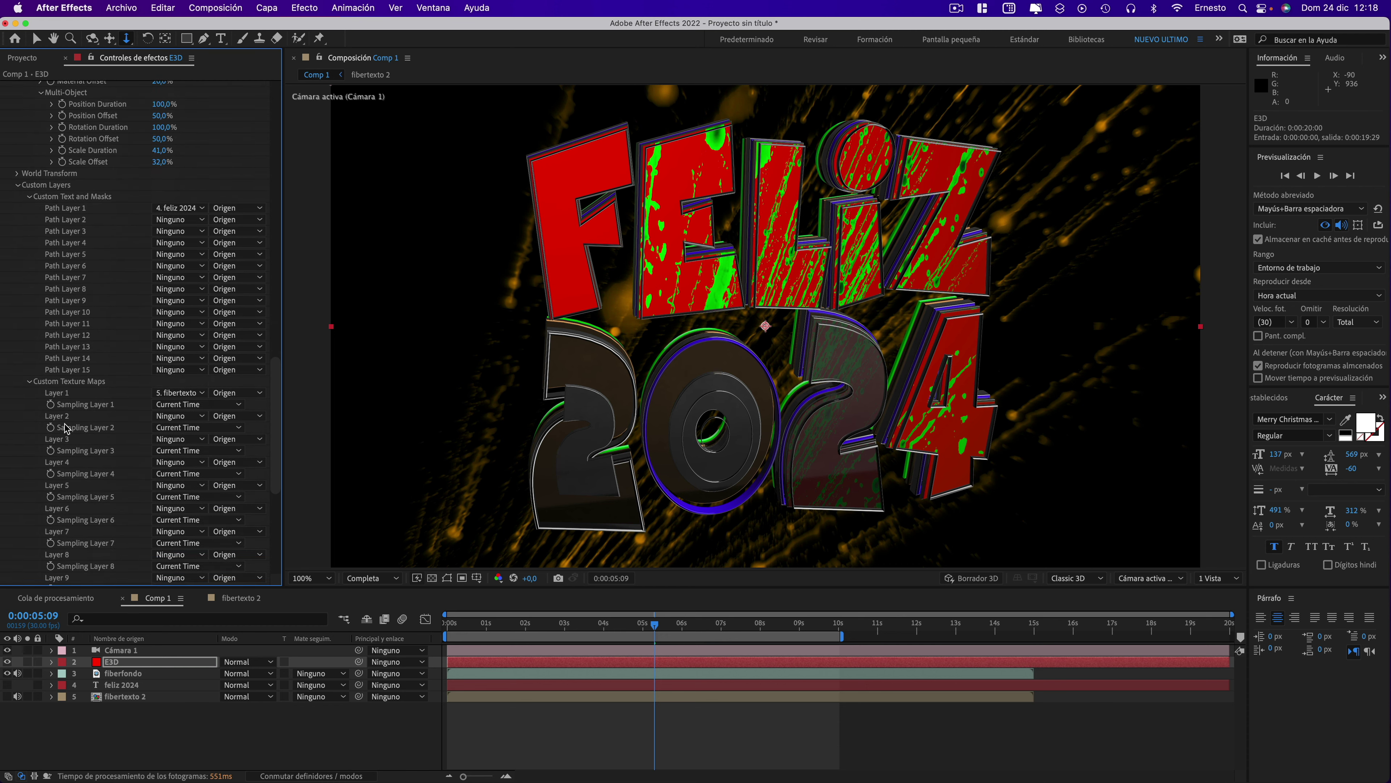
pyautogui.scroll(-4, 66, 428)
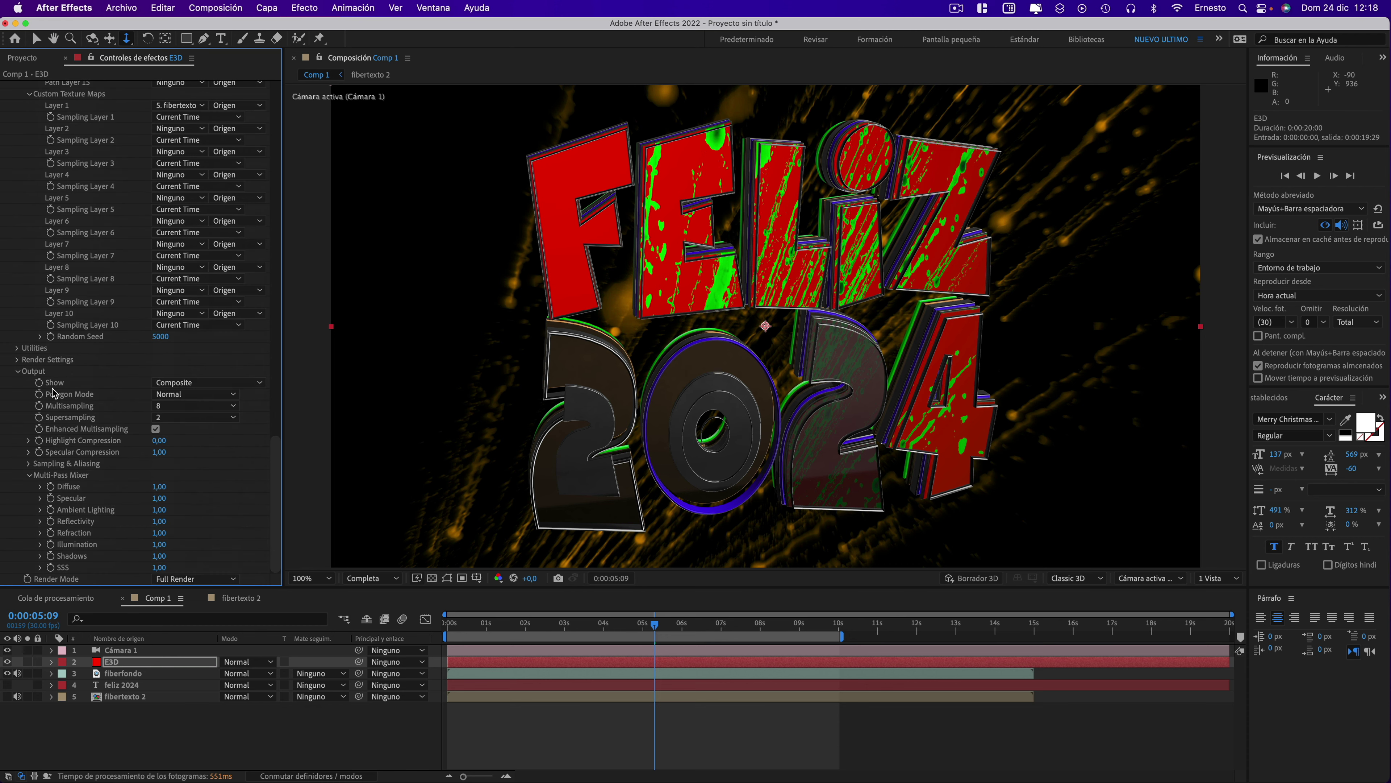
pyautogui.click(17, 360)
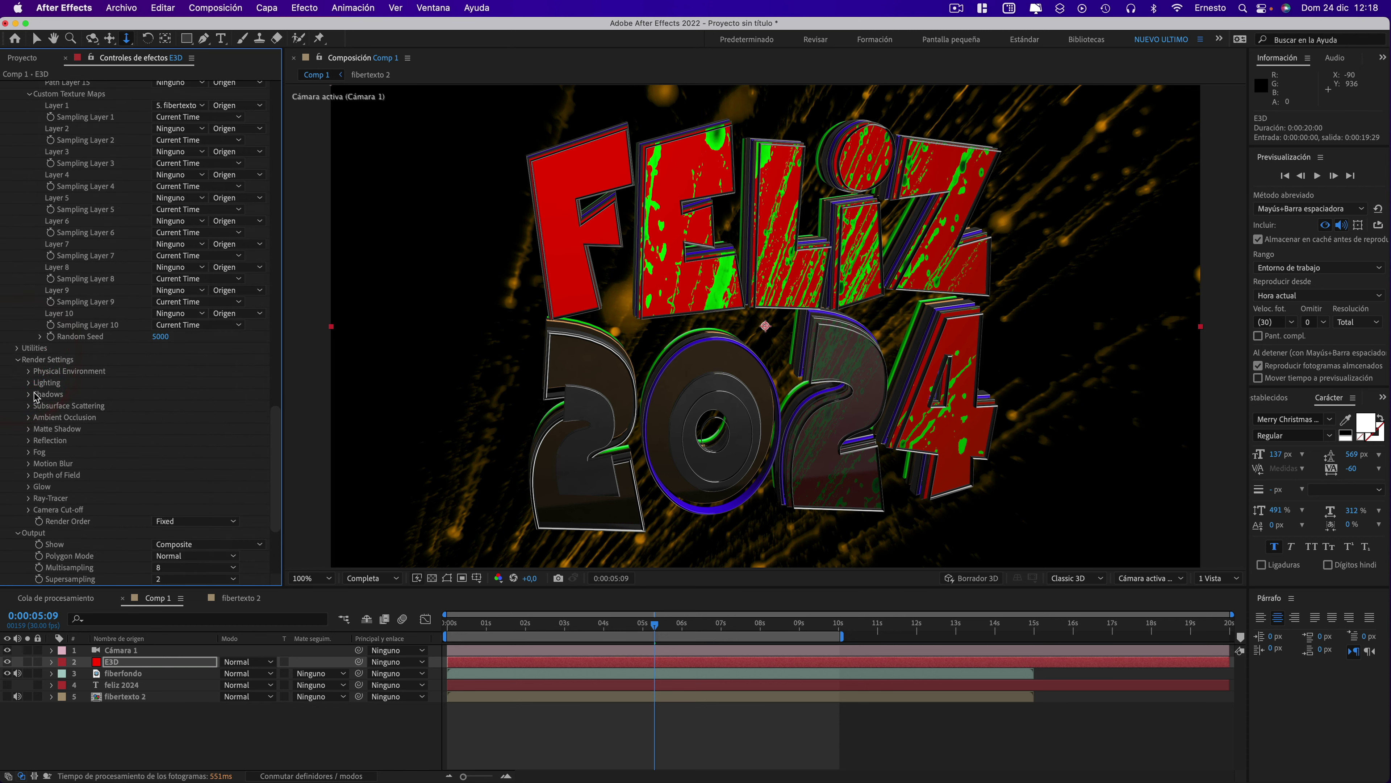
pyautogui.click(39, 373)
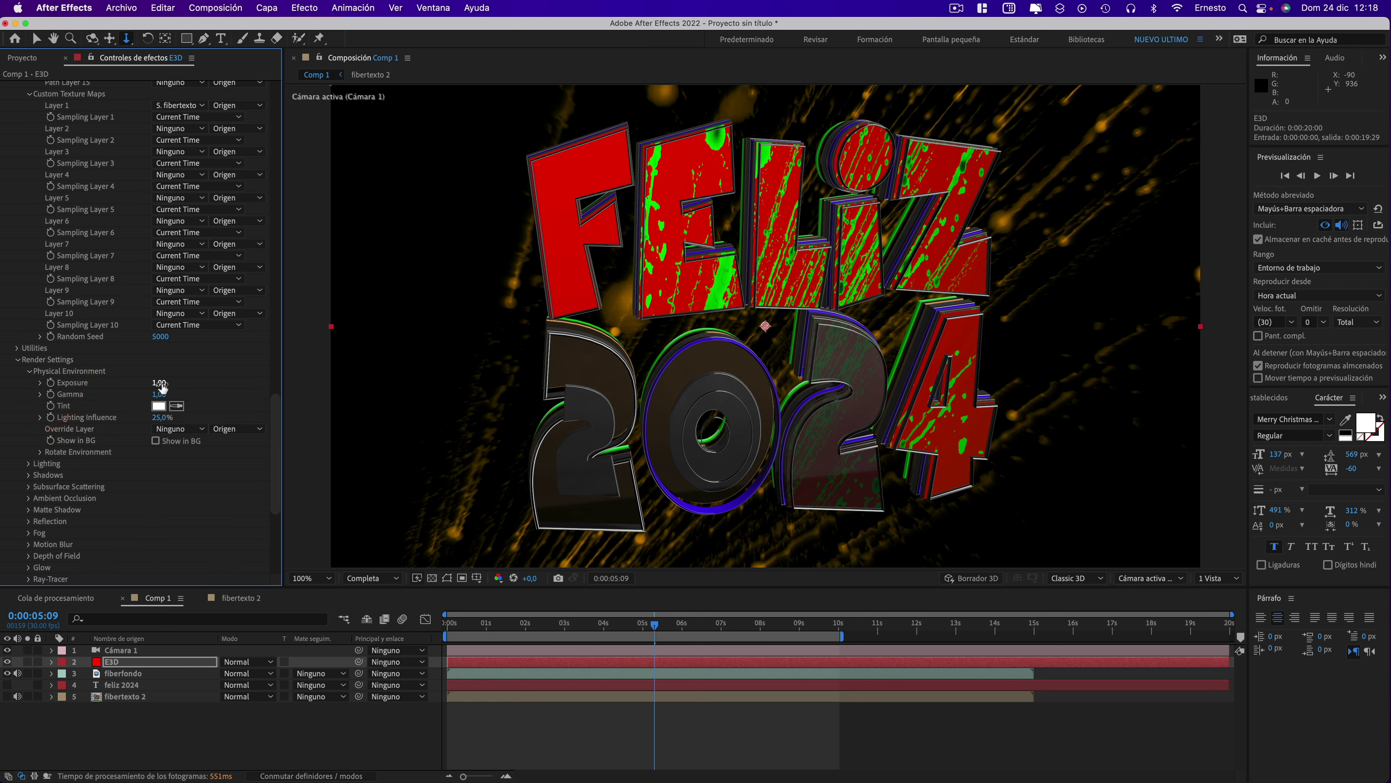
pyautogui.moveTo(160, 383)
pyautogui.mouseDown()
pyautogui.moveTo(182, 396)
pyautogui.moveTo(135, 392)
pyautogui.mouseUp()
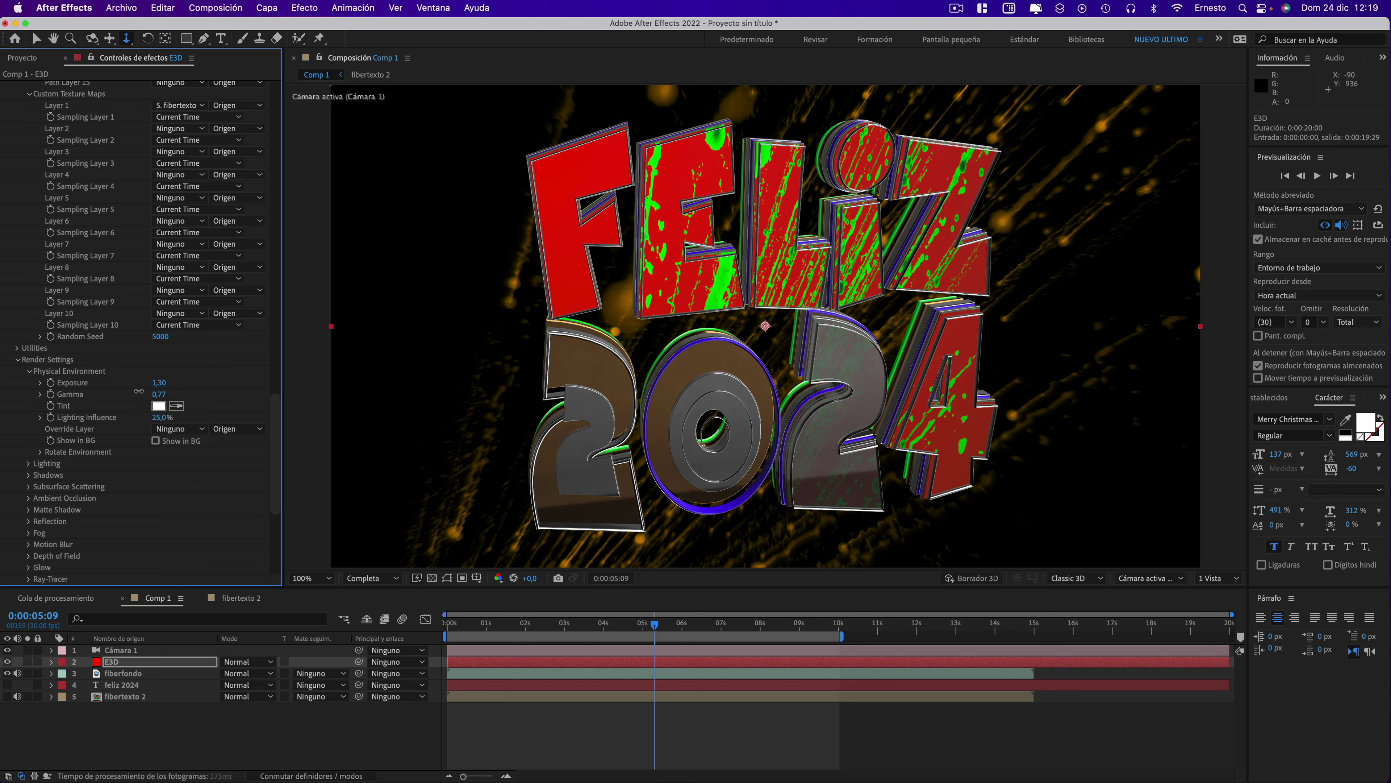
pyautogui.moveTo(141, 394); pyautogui.dragTo(104, 410)
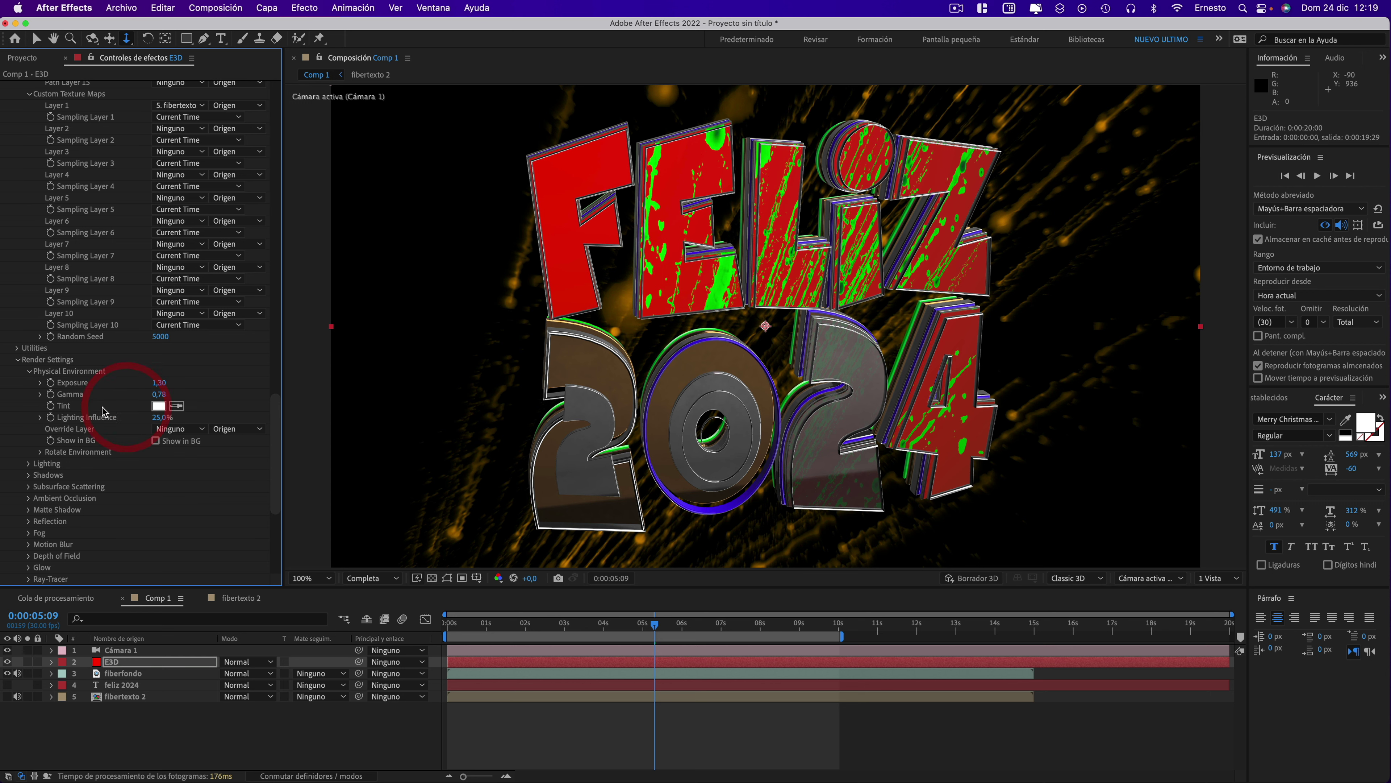
# - Rotate the environment to X 46° and Z 35°
pyautogui.click(40, 452)
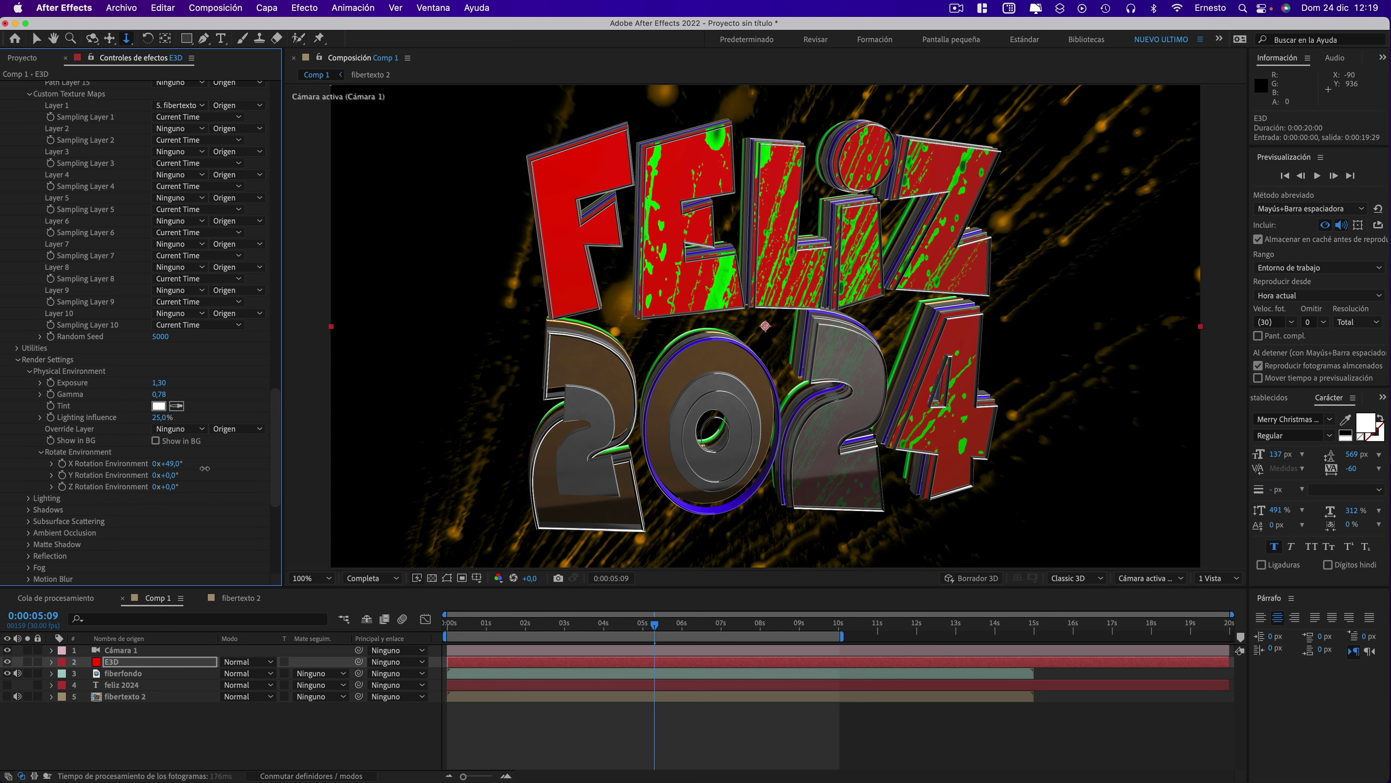
pyautogui.moveTo(204, 468); pyautogui.dragTo(194, 487)
pyautogui.moveTo(655, 625)
pyautogui.mouseDown()
pyautogui.moveTo(573, 624)
pyautogui.moveTo(625, 627)
pyautogui.mouseUp()
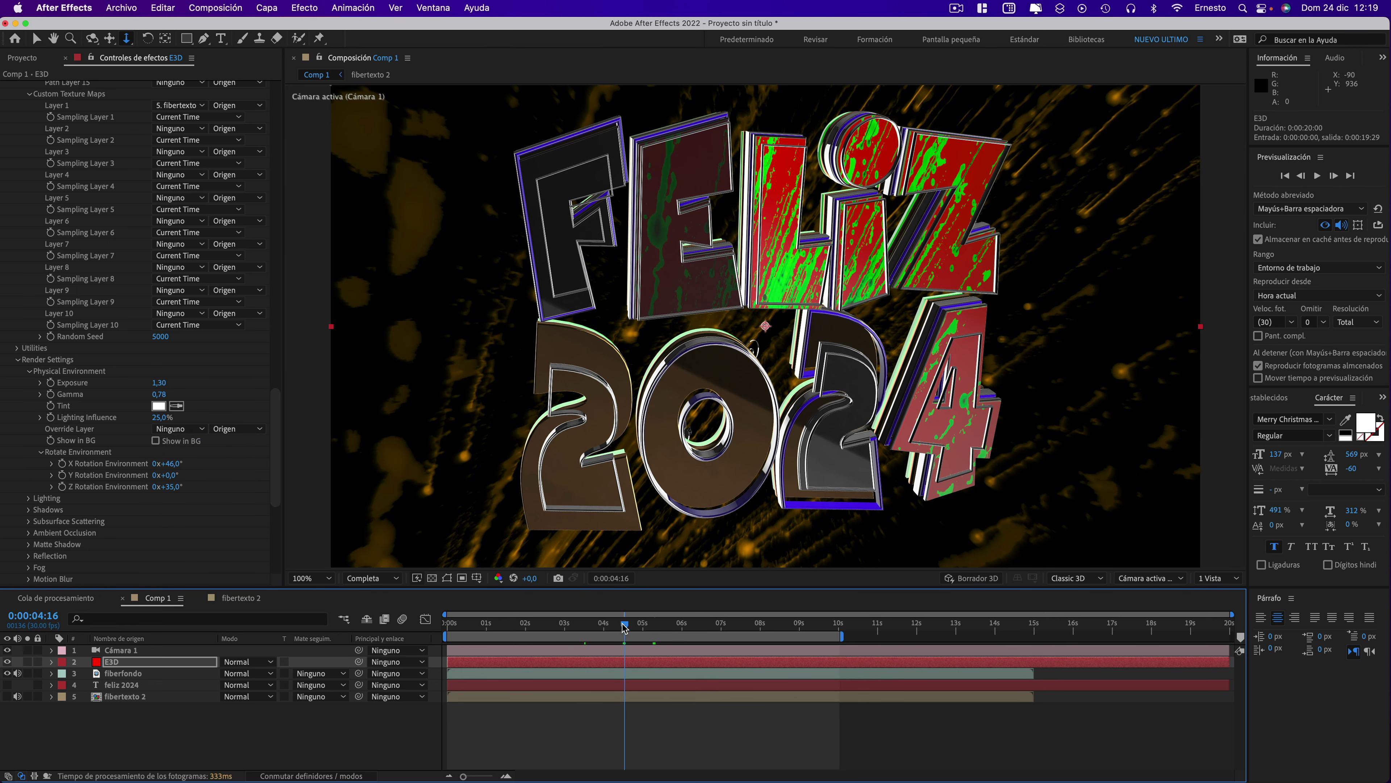
pyautogui.click(503, 423)
# - Add a new Spot light layer via Layer > New > Light
pyautogui.click(266, 9)
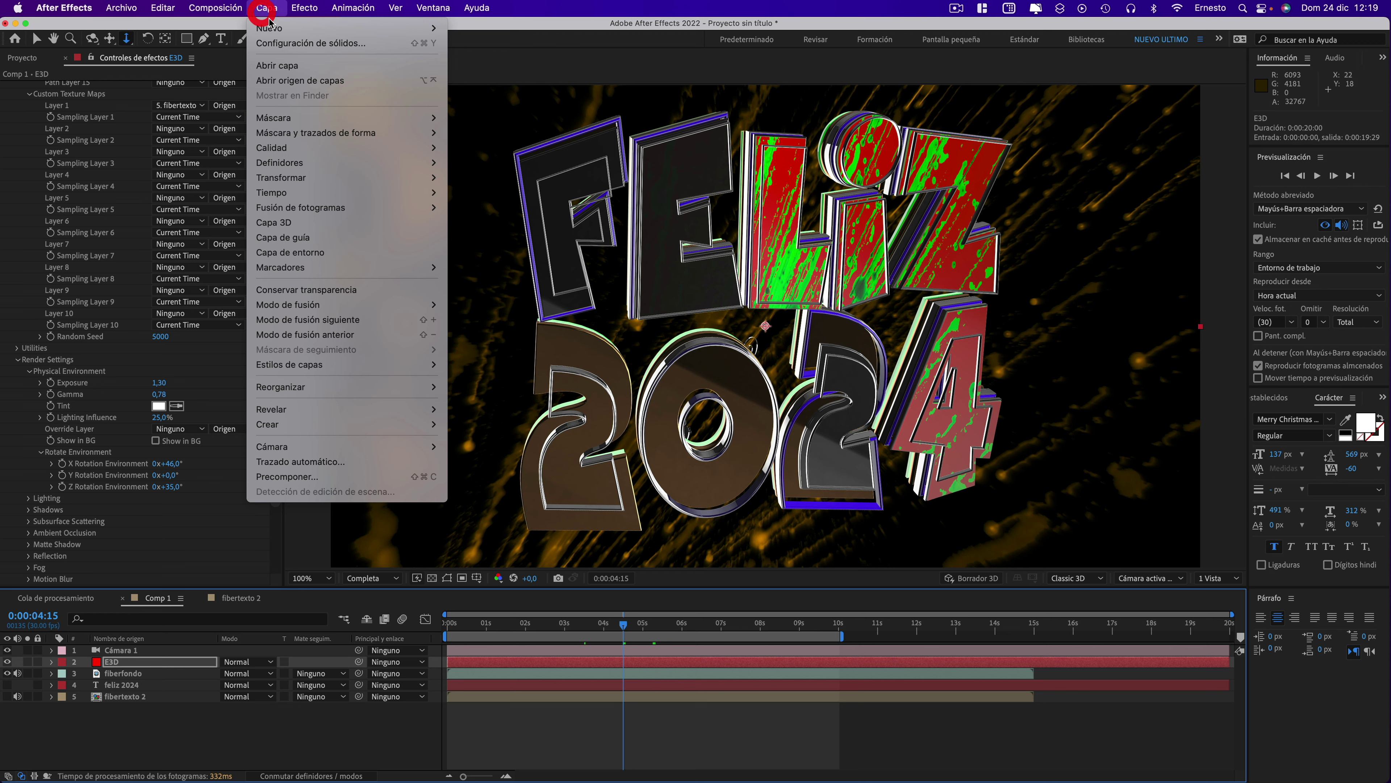
pyautogui.moveTo(269, 27)
pyautogui.click(475, 57)
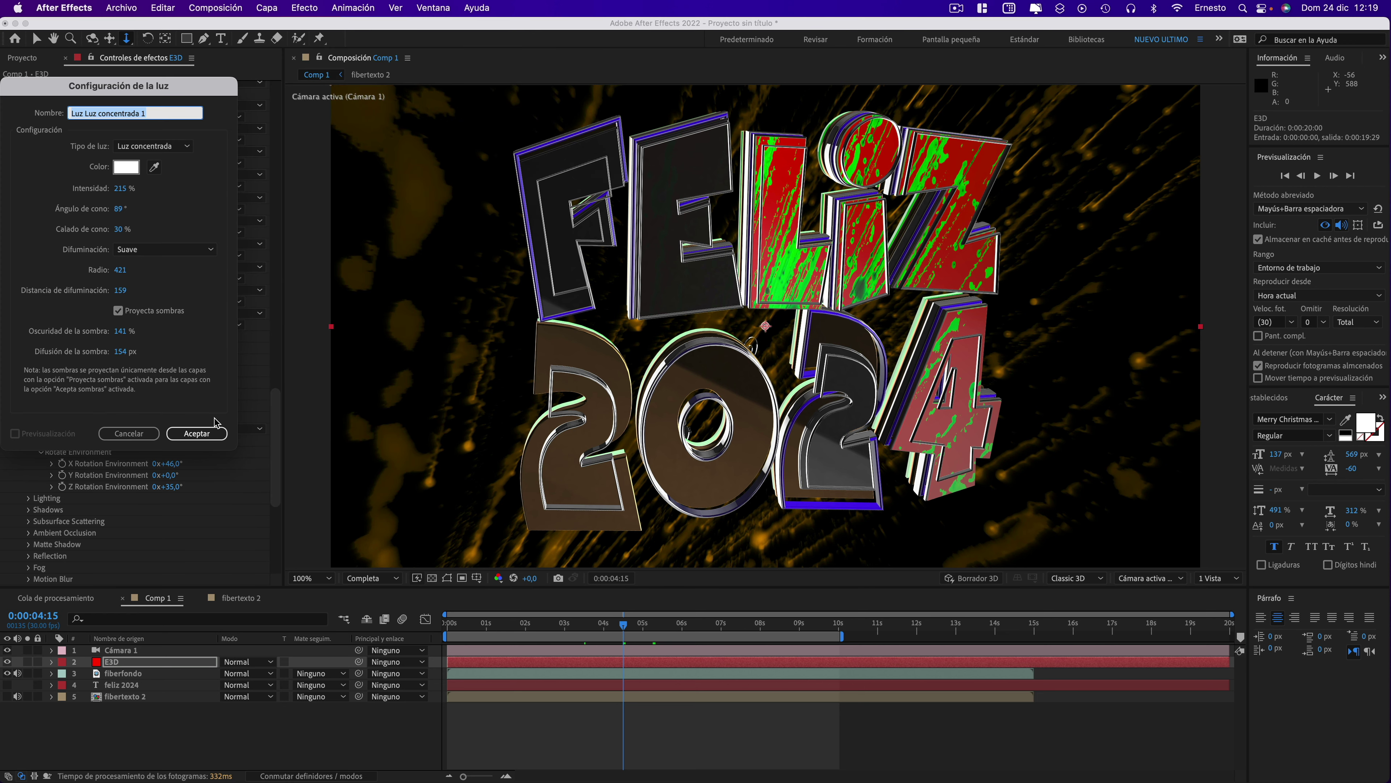
pyautogui.click(211, 433)
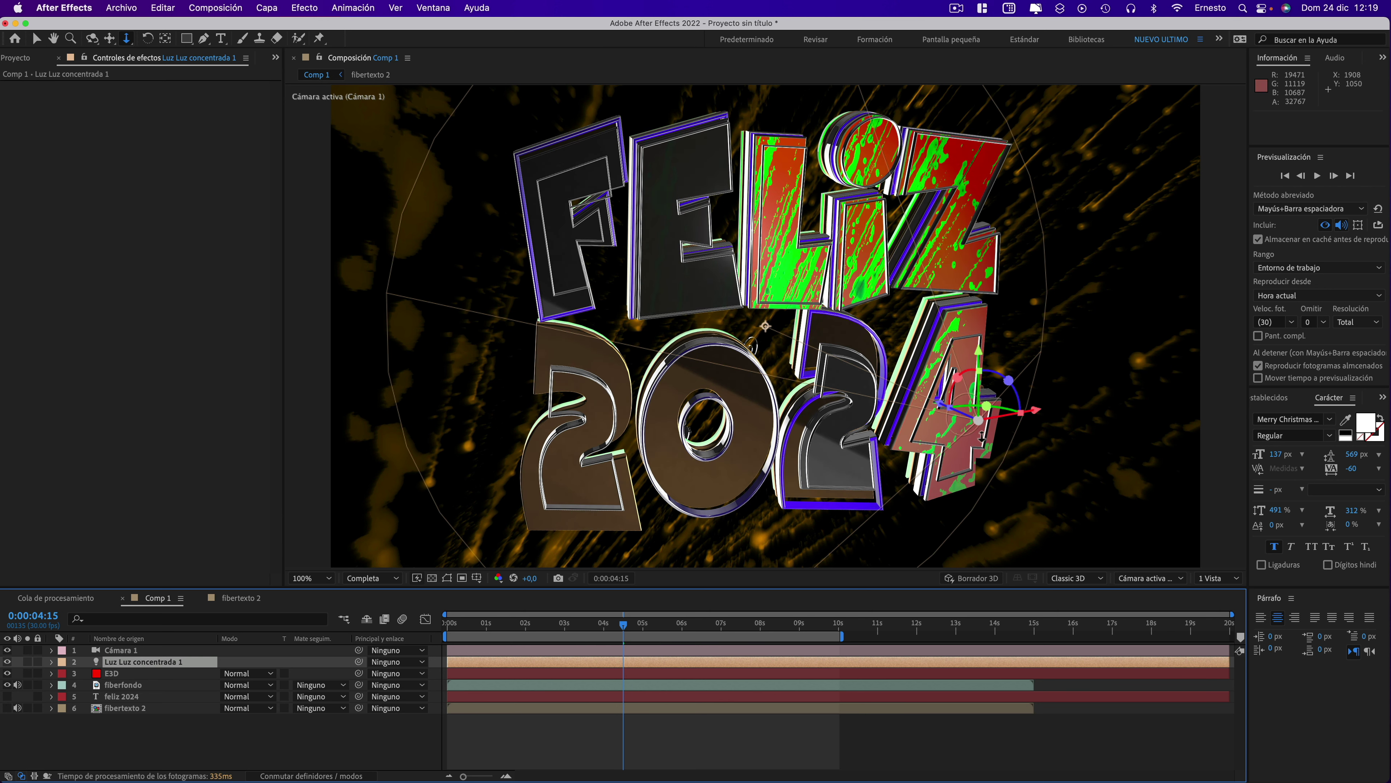
# - Move the spot light up and to the top right of the FELIZ 2024 text
pyautogui.press(',')
pyautogui.press(',')
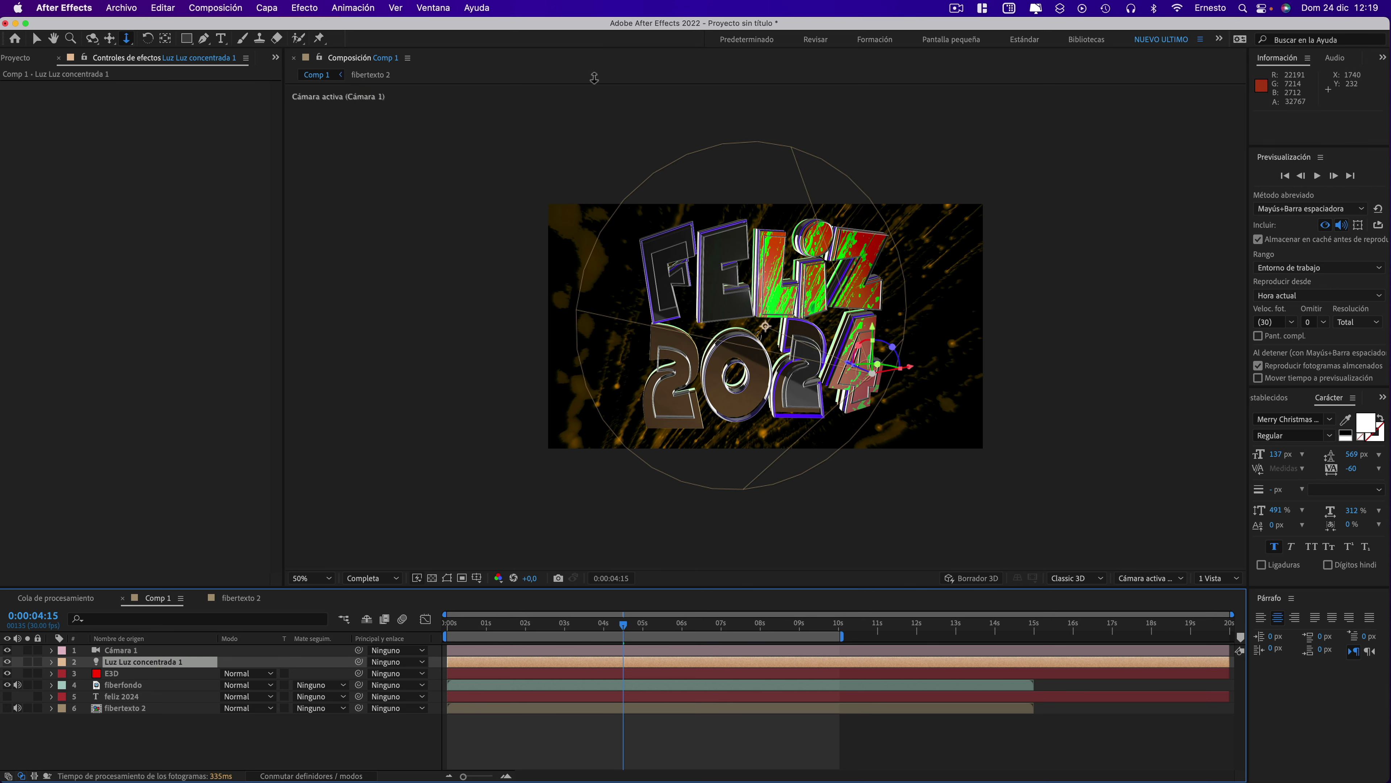
pyautogui.click(36, 38)
pyautogui.click(999, 398)
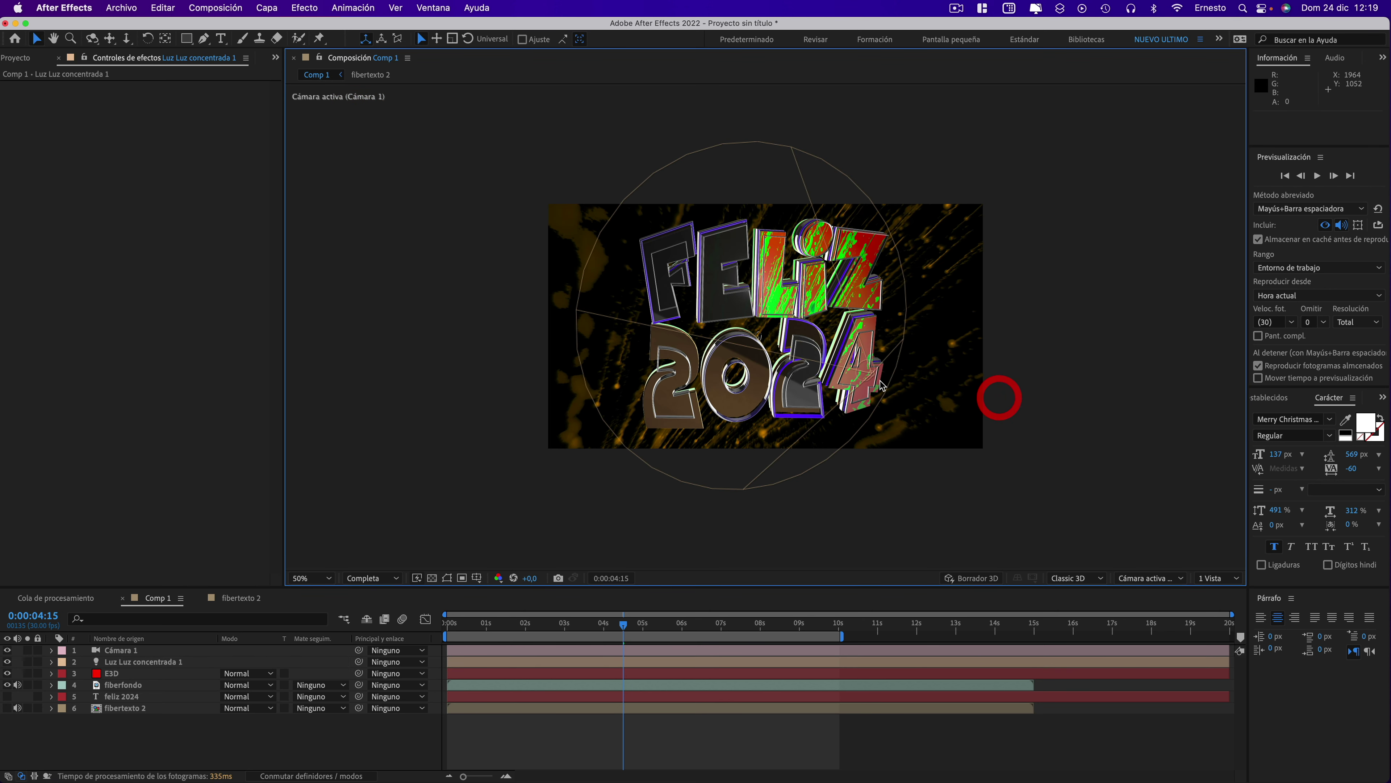
pyautogui.moveTo(880, 385); pyautogui.dragTo(887, 230)
pyautogui.moveTo(863, 256); pyautogui.dragTo(1024, 128)
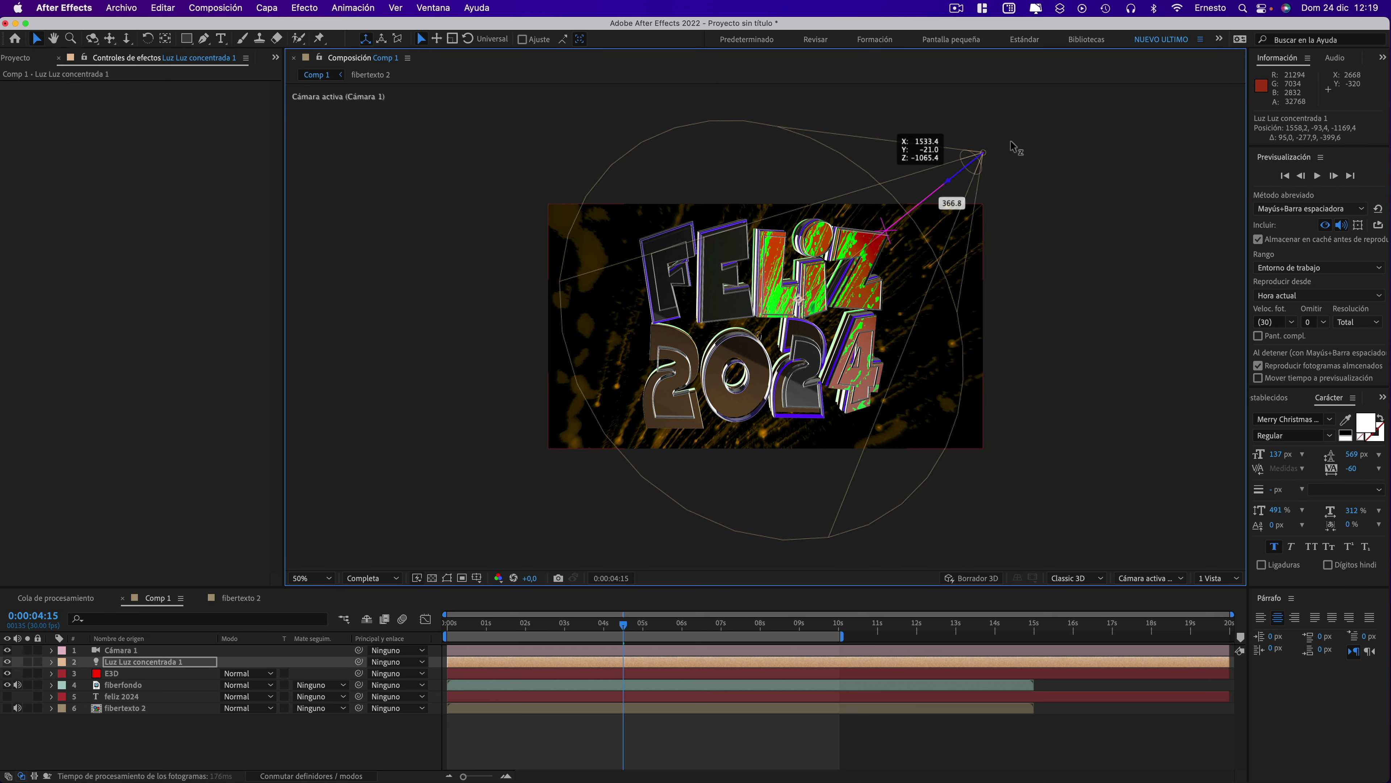
# - Check the light placement from the Top view, then return to Active Camera
pyautogui.click(1149, 577)
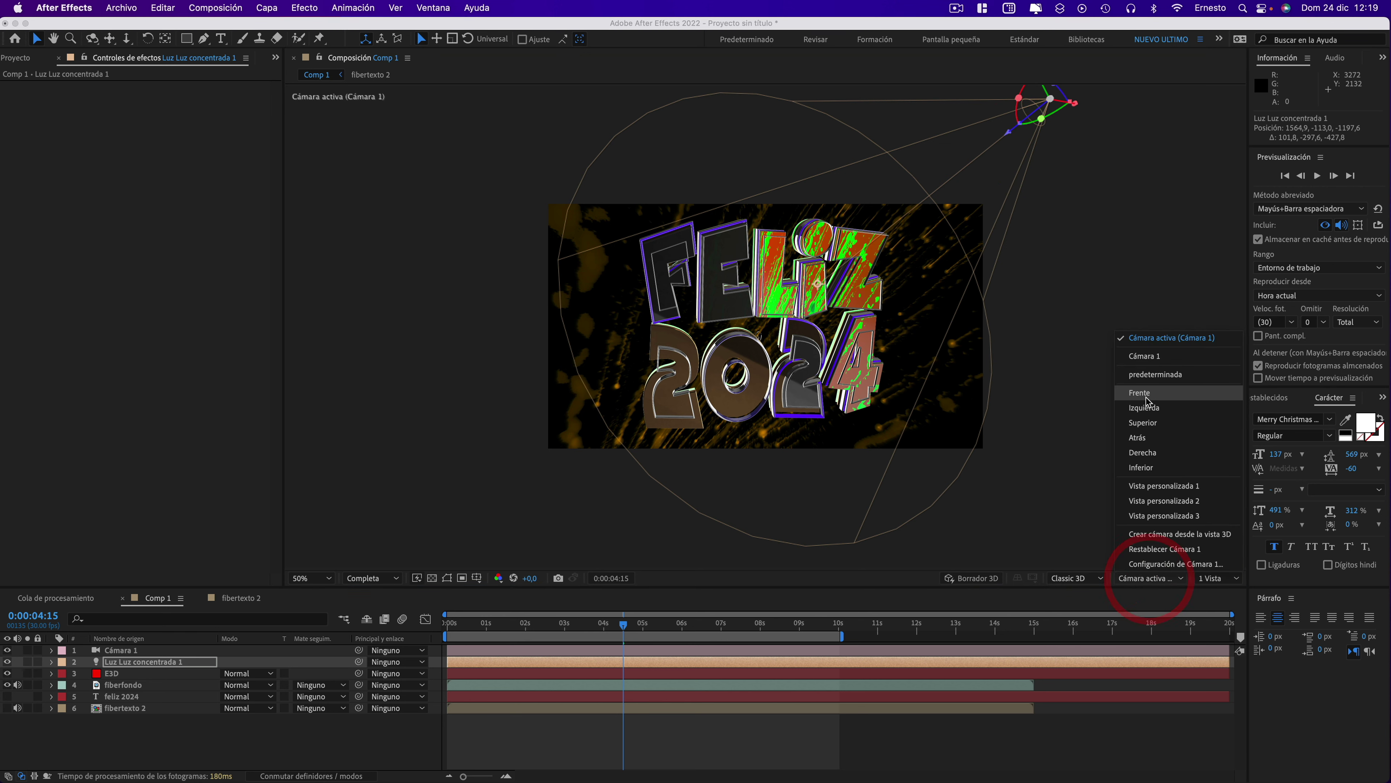
pyautogui.click(1142, 422)
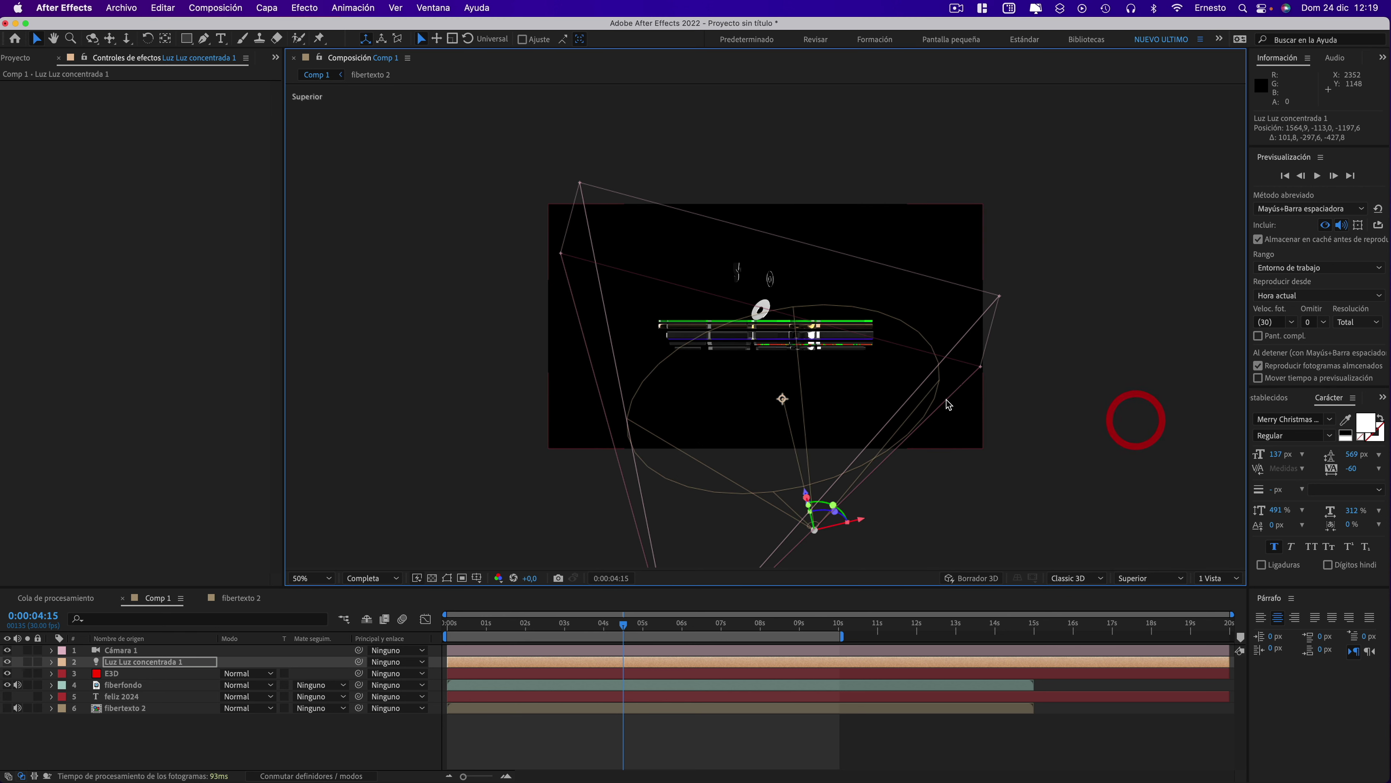
pyautogui.click(1145, 578)
pyautogui.click(1148, 337)
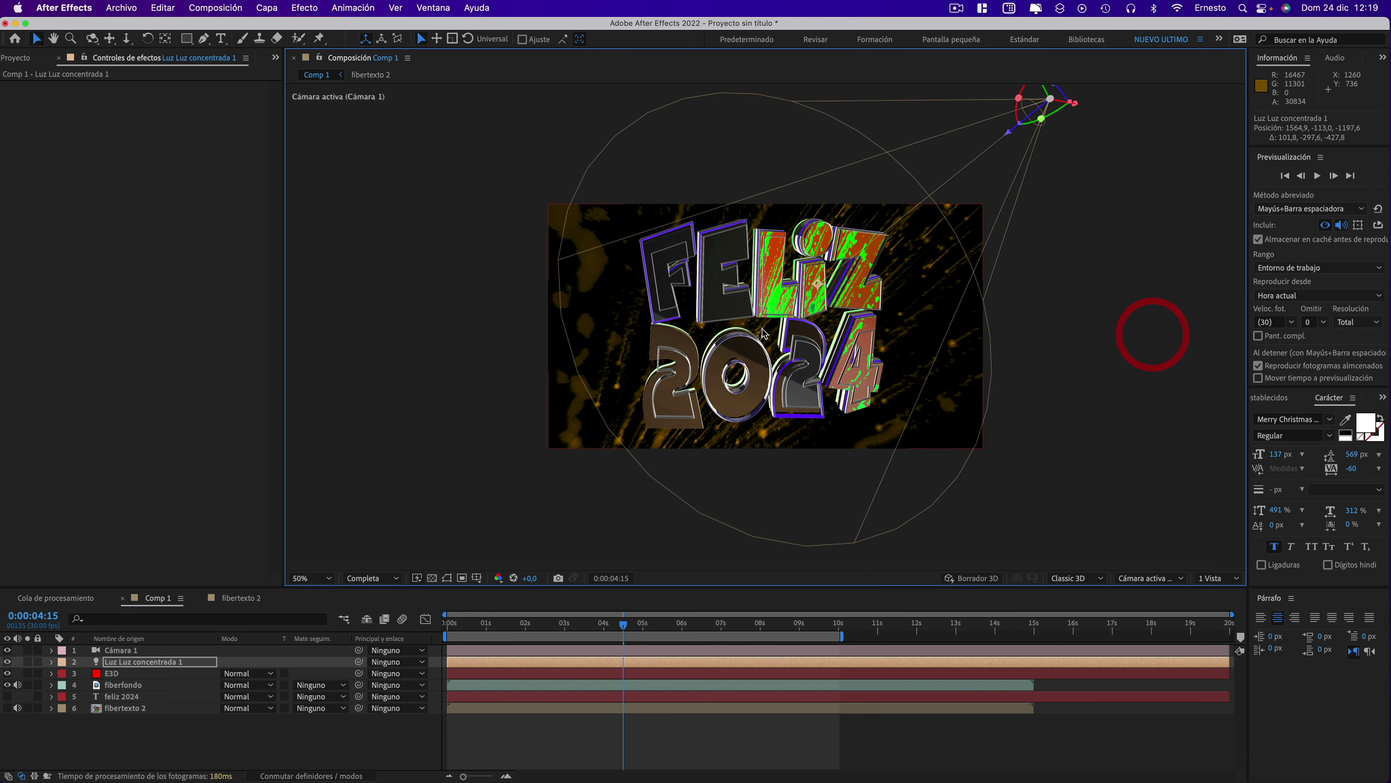
# - Set the spot light's cone angle to 107° and intensity to 564%
pyautogui.click(52, 662)
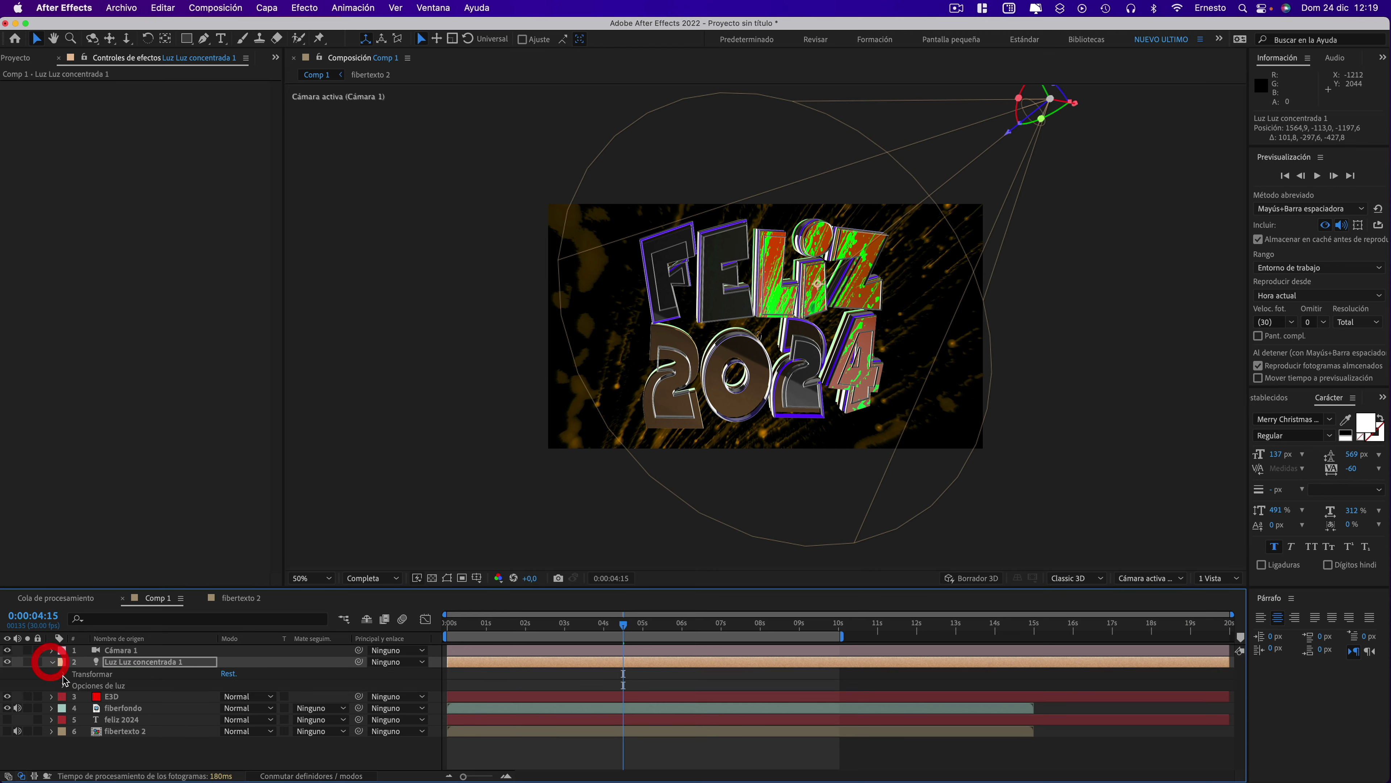
pyautogui.click(64, 685)
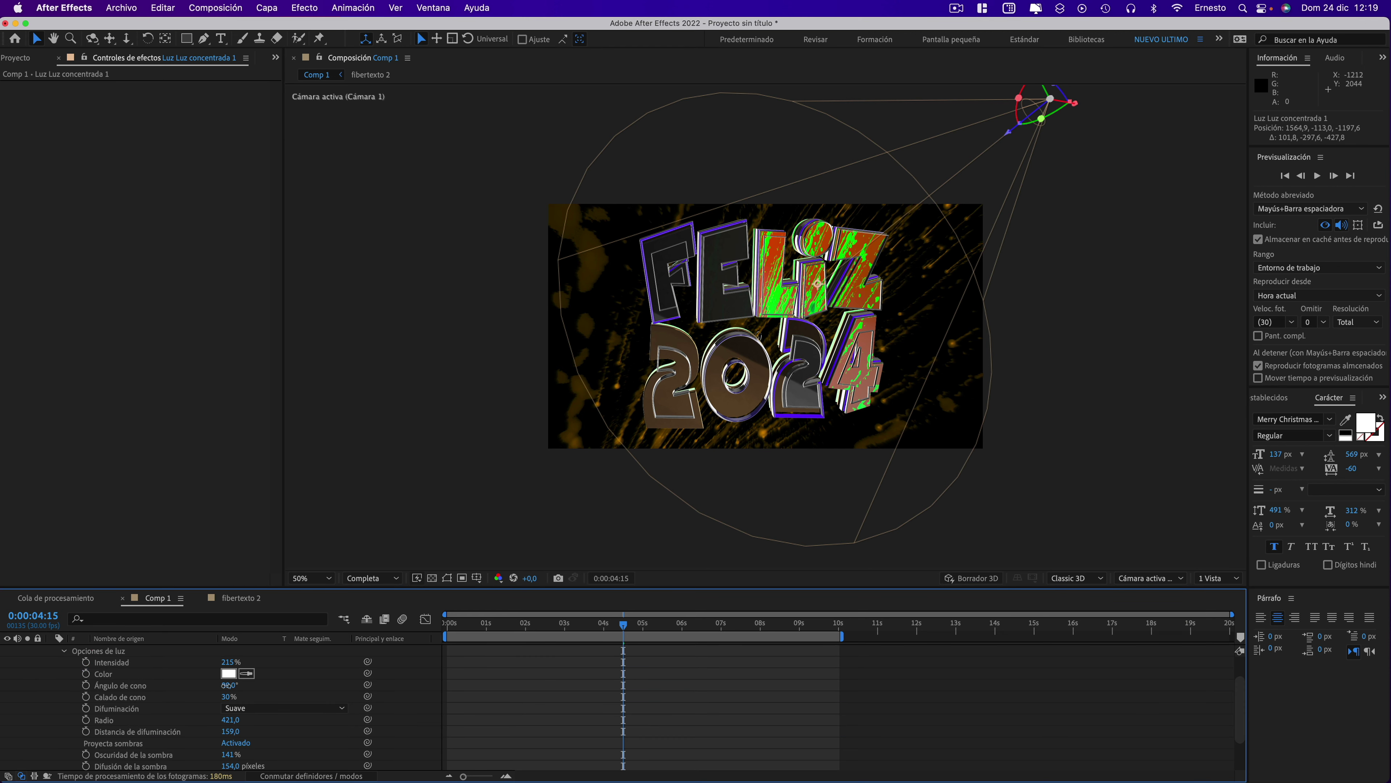
pyautogui.moveTo(225, 685); pyautogui.dragTo(583, 678)
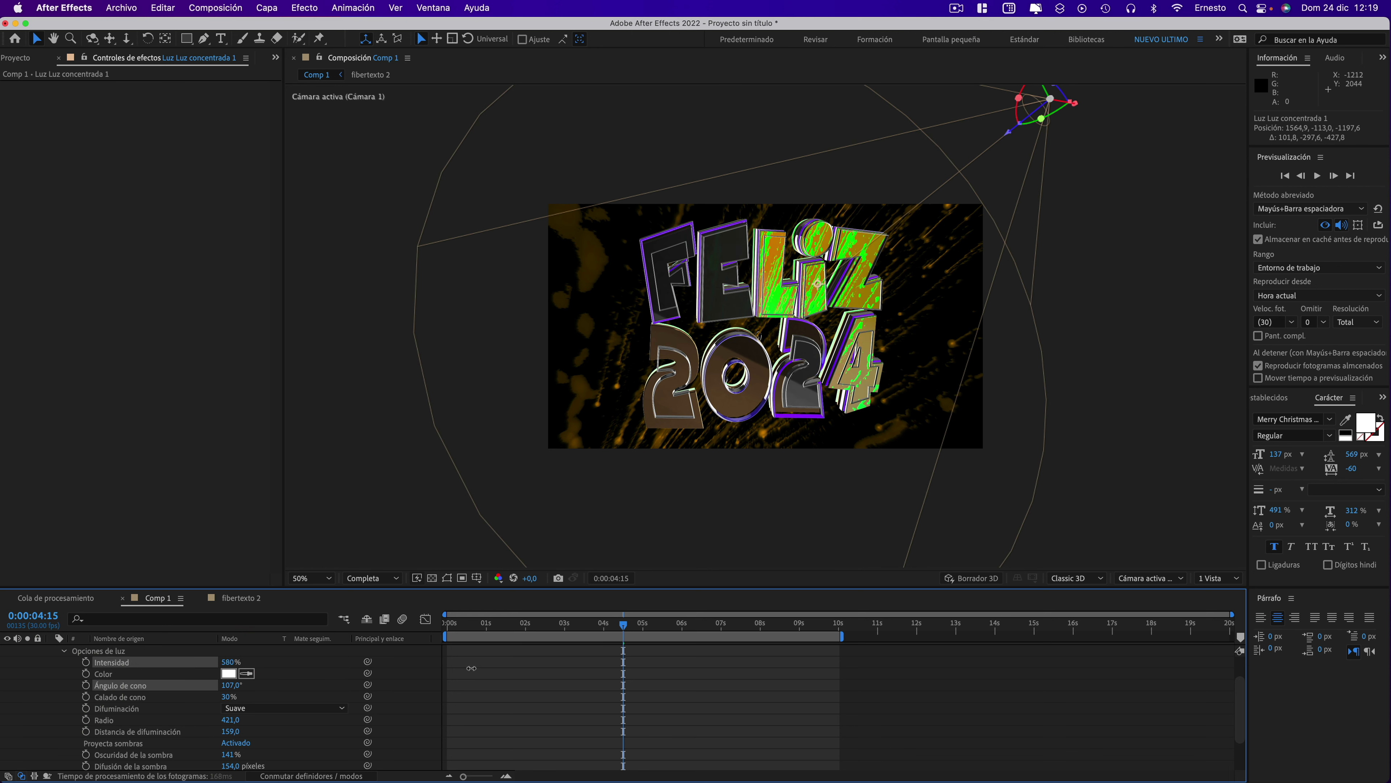
pyautogui.moveTo(471, 668); pyautogui.dragTo(481, 661)
# - Move the spot light higher, just above the upper centre of the title
pyautogui.click(1156, 266)
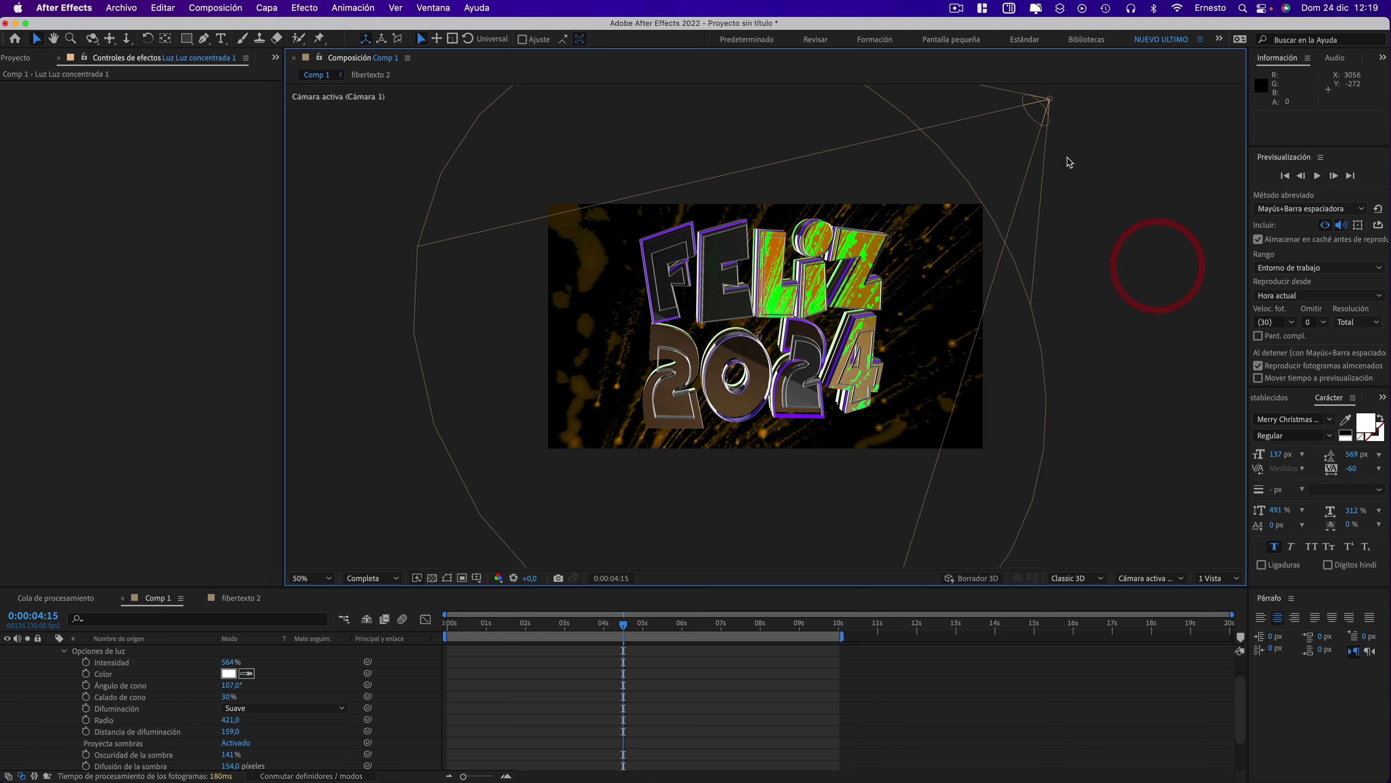
pyautogui.moveTo(1054, 102)
pyautogui.mouseDown()
pyautogui.moveTo(901, 197)
pyautogui.moveTo(890, 151)
pyautogui.mouseUp()
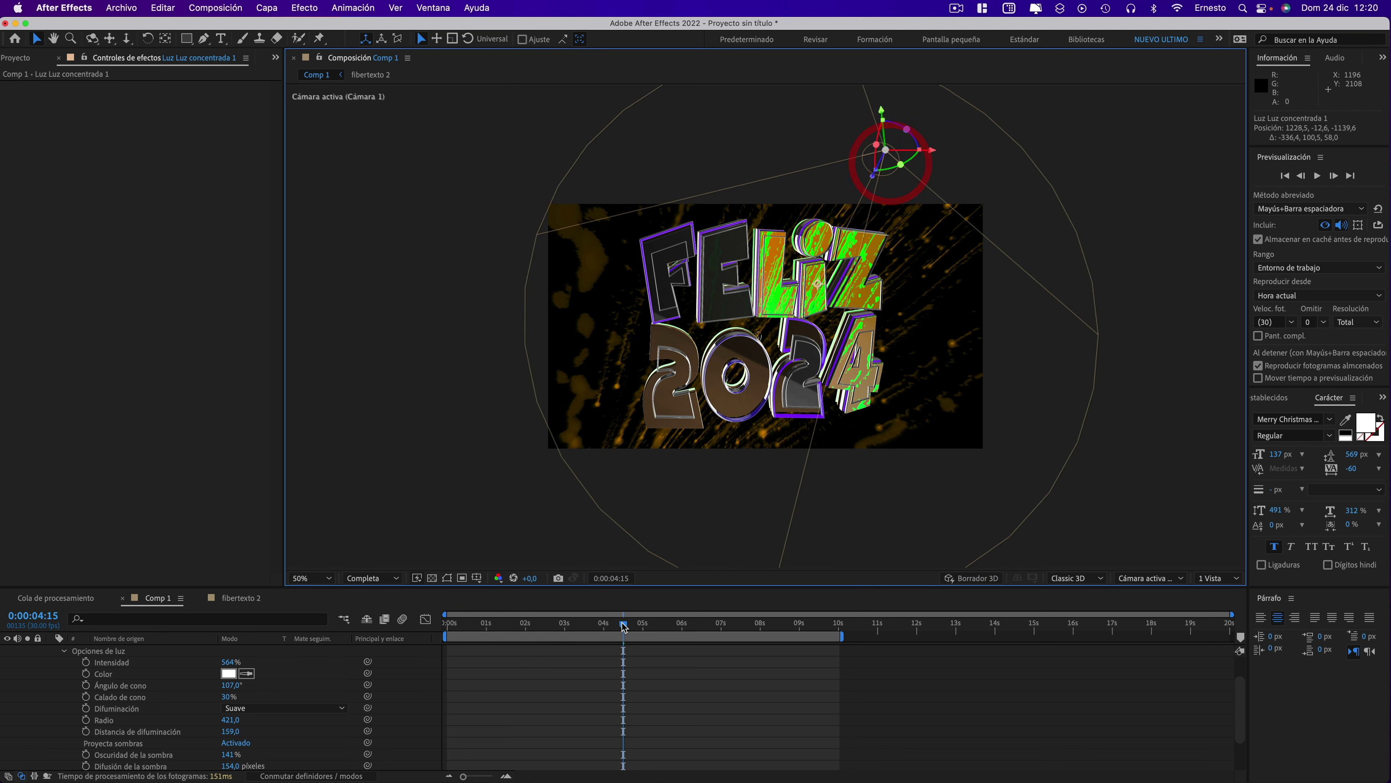
pyautogui.moveTo(624, 624)
pyautogui.mouseDown()
pyautogui.moveTo(745, 630)
pyautogui.moveTo(630, 618)
pyautogui.mouseUp()
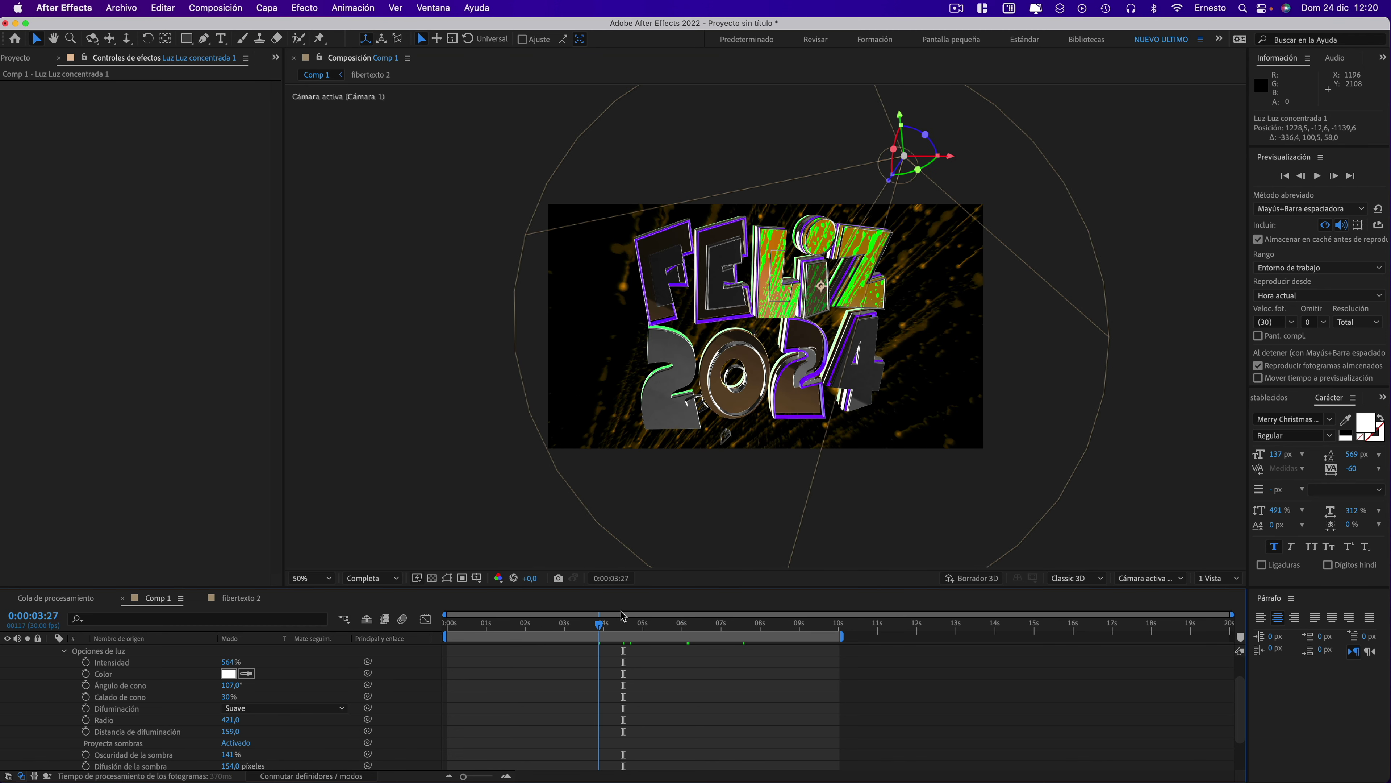
pyautogui.scroll(-2, 134, 705)
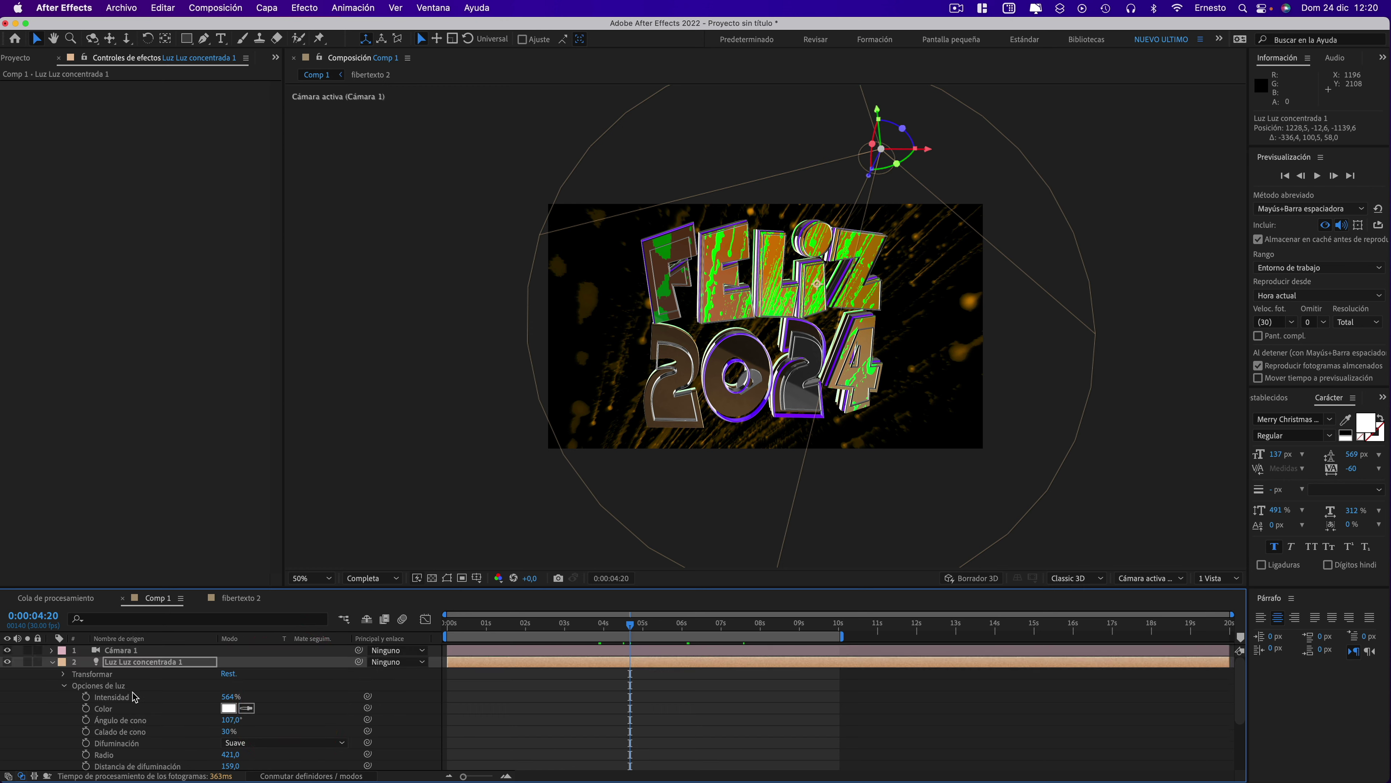
pyautogui.scroll(-2, 134, 706)
# - Set the BackLight_4K_24 environment map input levels to 0.00, 0.44, 1.00 and close Scene Setup
pyautogui.click(121, 730)
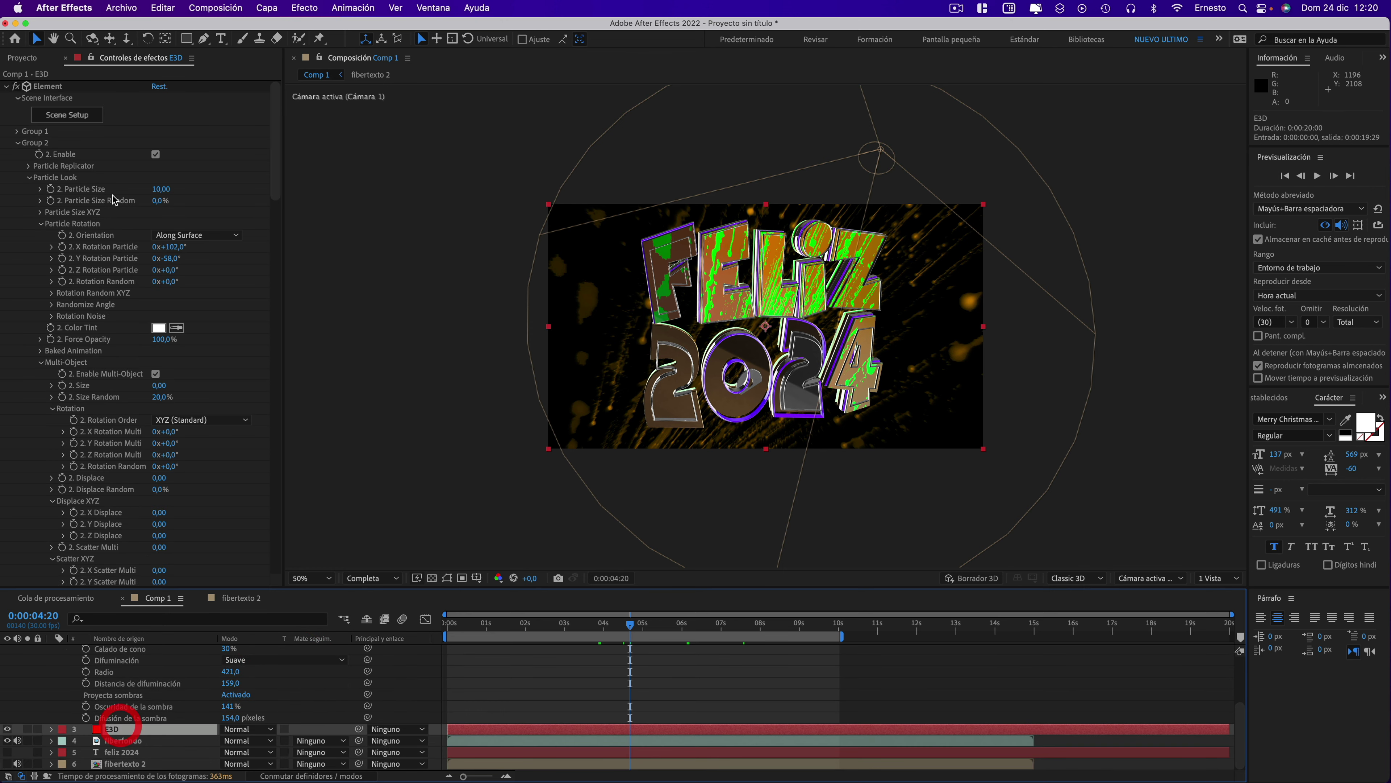
pyautogui.click(71, 118)
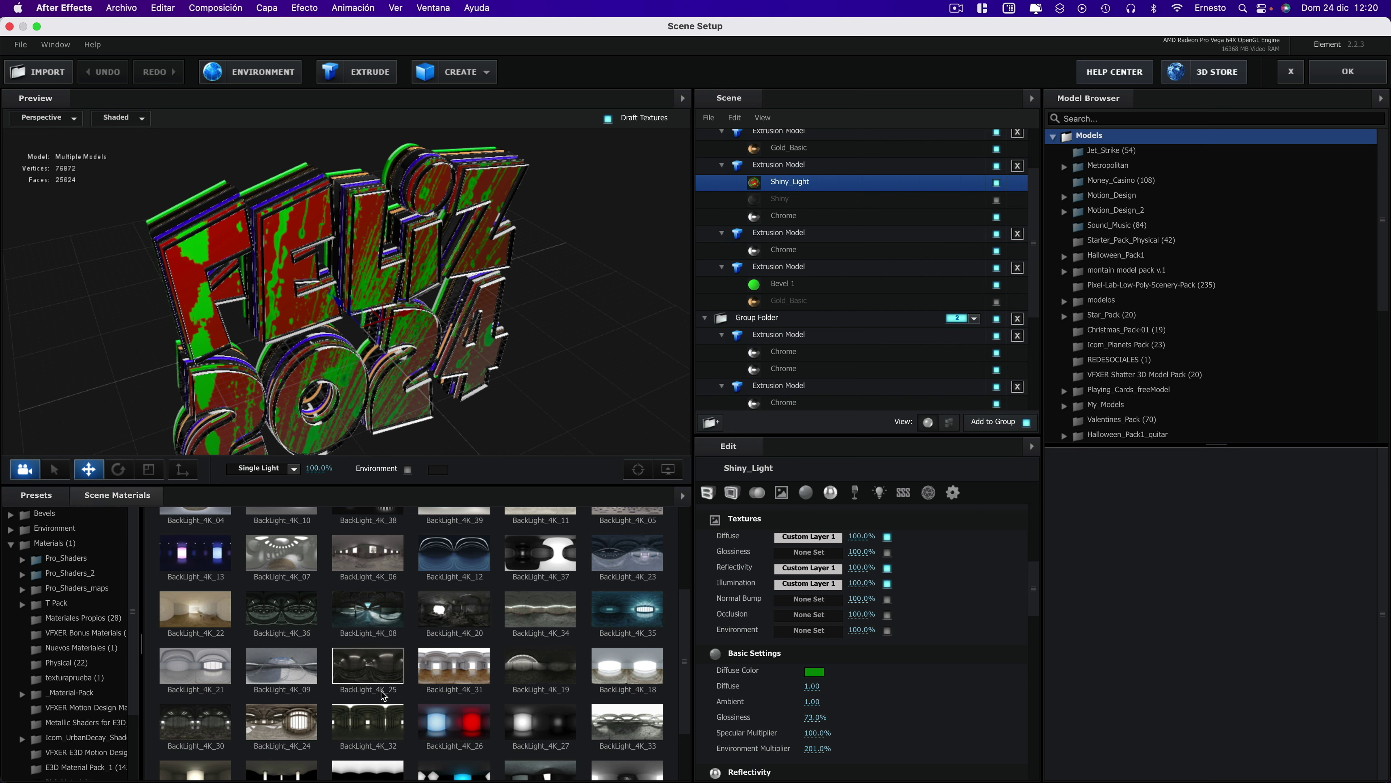
pyautogui.scroll(-1, 384, 696)
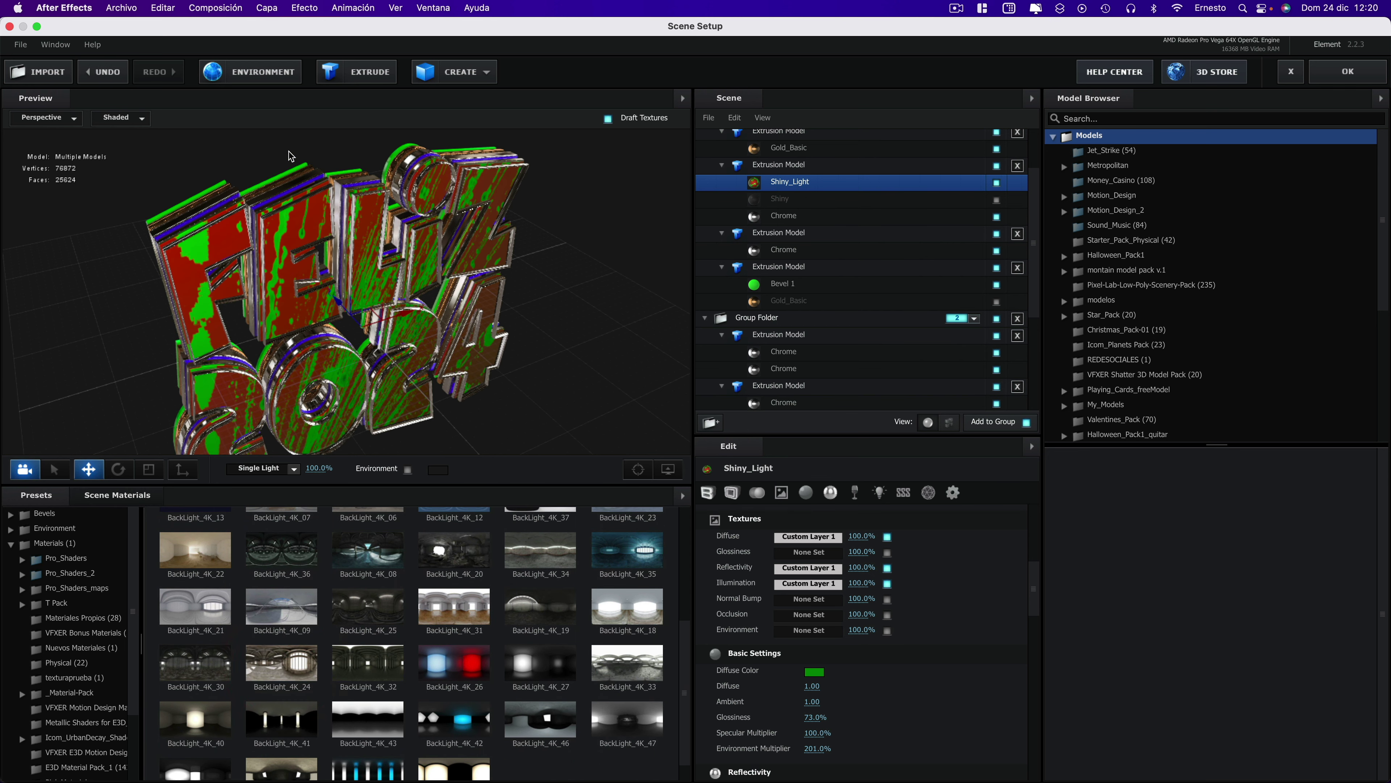
pyautogui.click(271, 74)
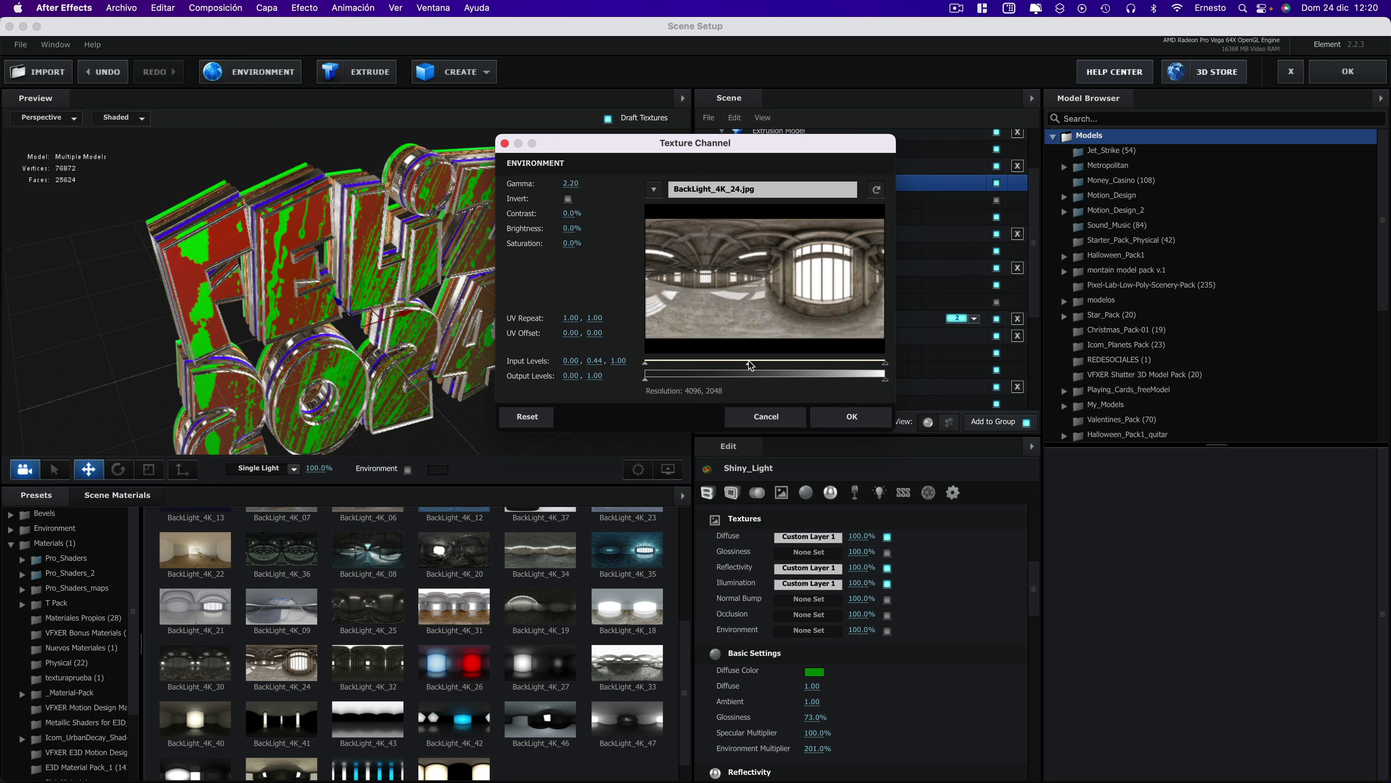
pyautogui.click(851, 417)
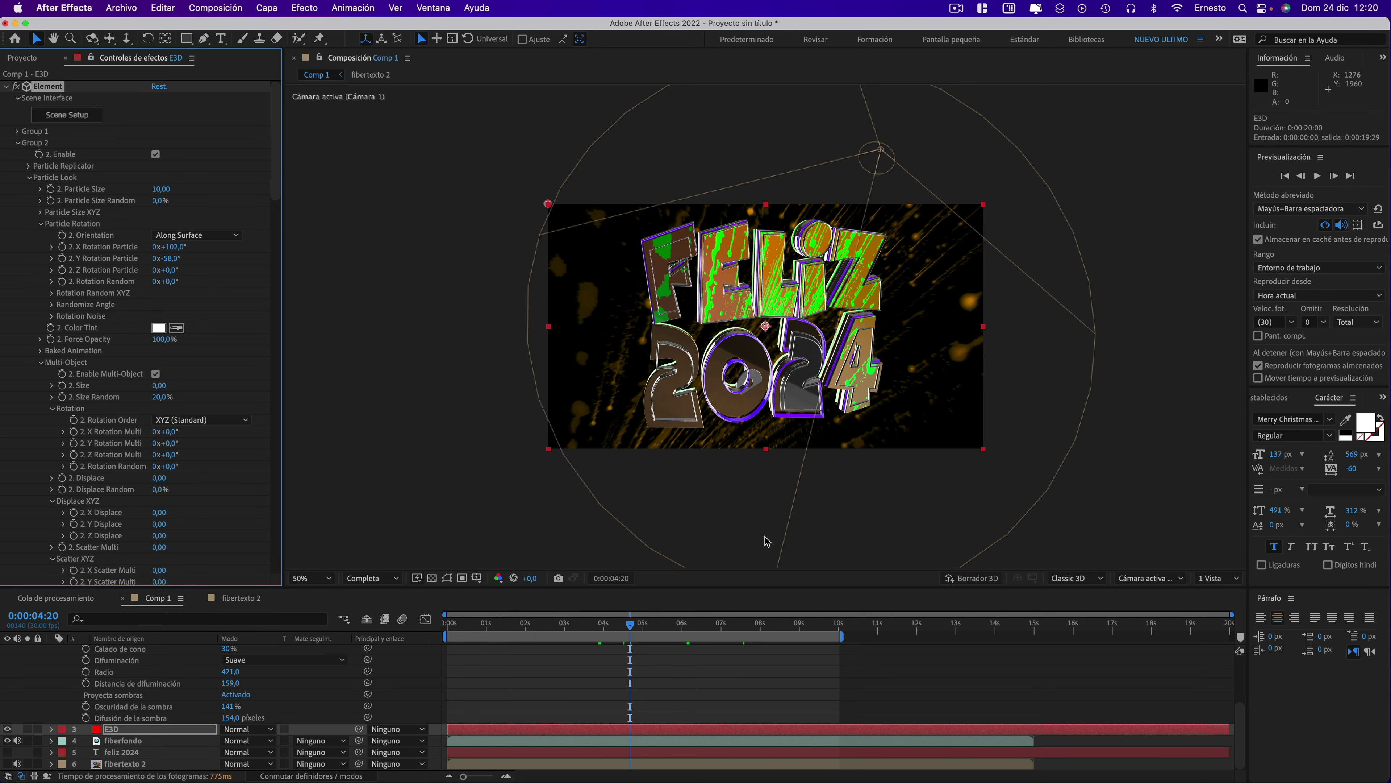
pyautogui.moveTo(630, 624); pyautogui.dragTo(734, 625)
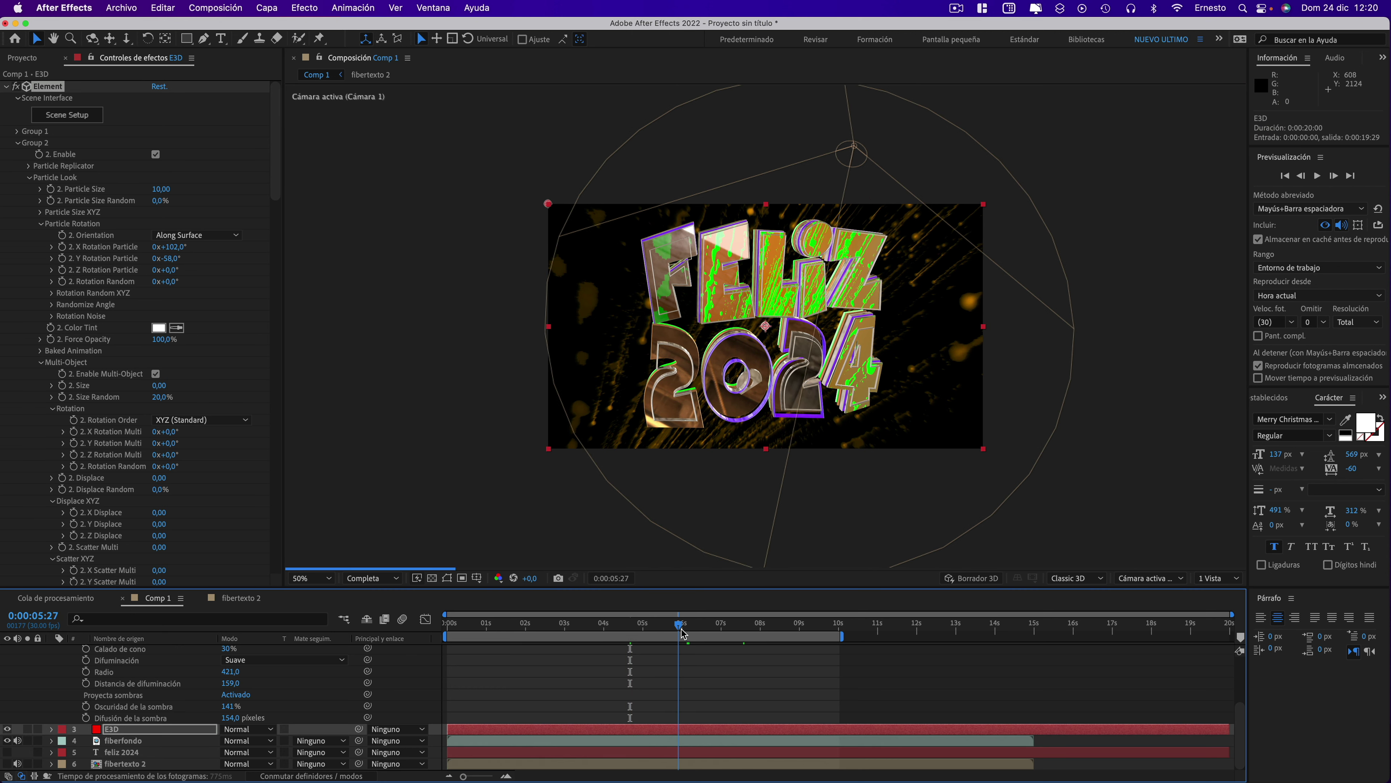
pyautogui.click(621, 624)
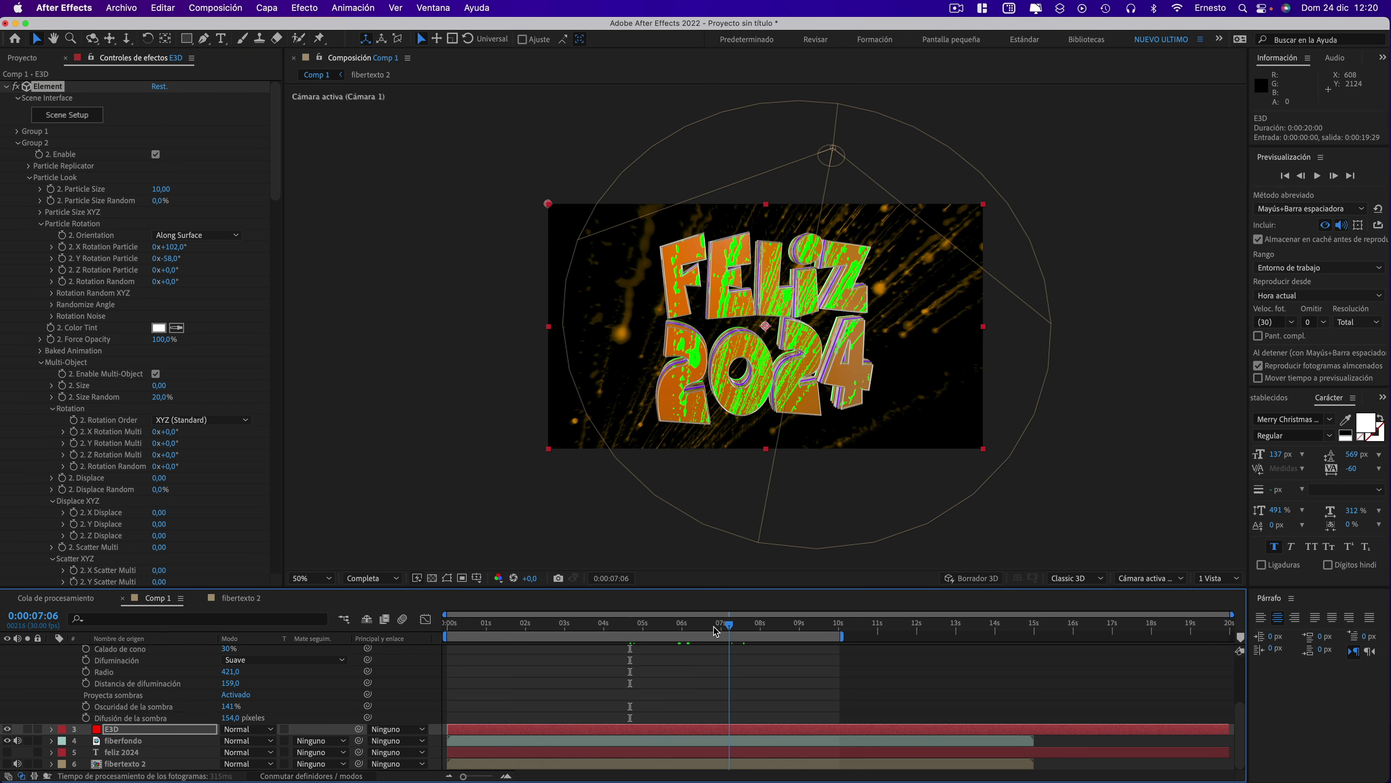
pyautogui.press('/')
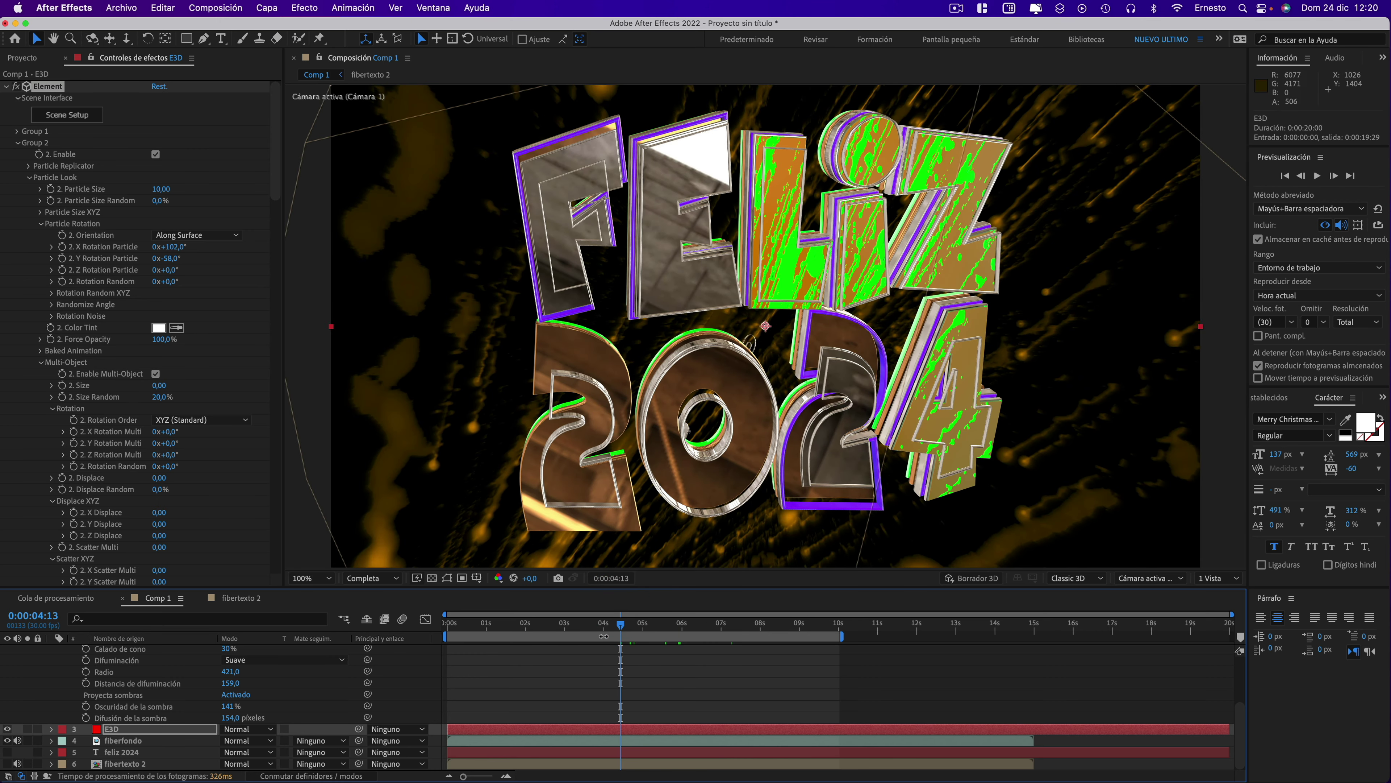
pyautogui.moveTo(618, 635)
pyautogui.mouseDown()
pyautogui.moveTo(450, 625)
pyautogui.moveTo(685, 635)
pyautogui.mouseUp()
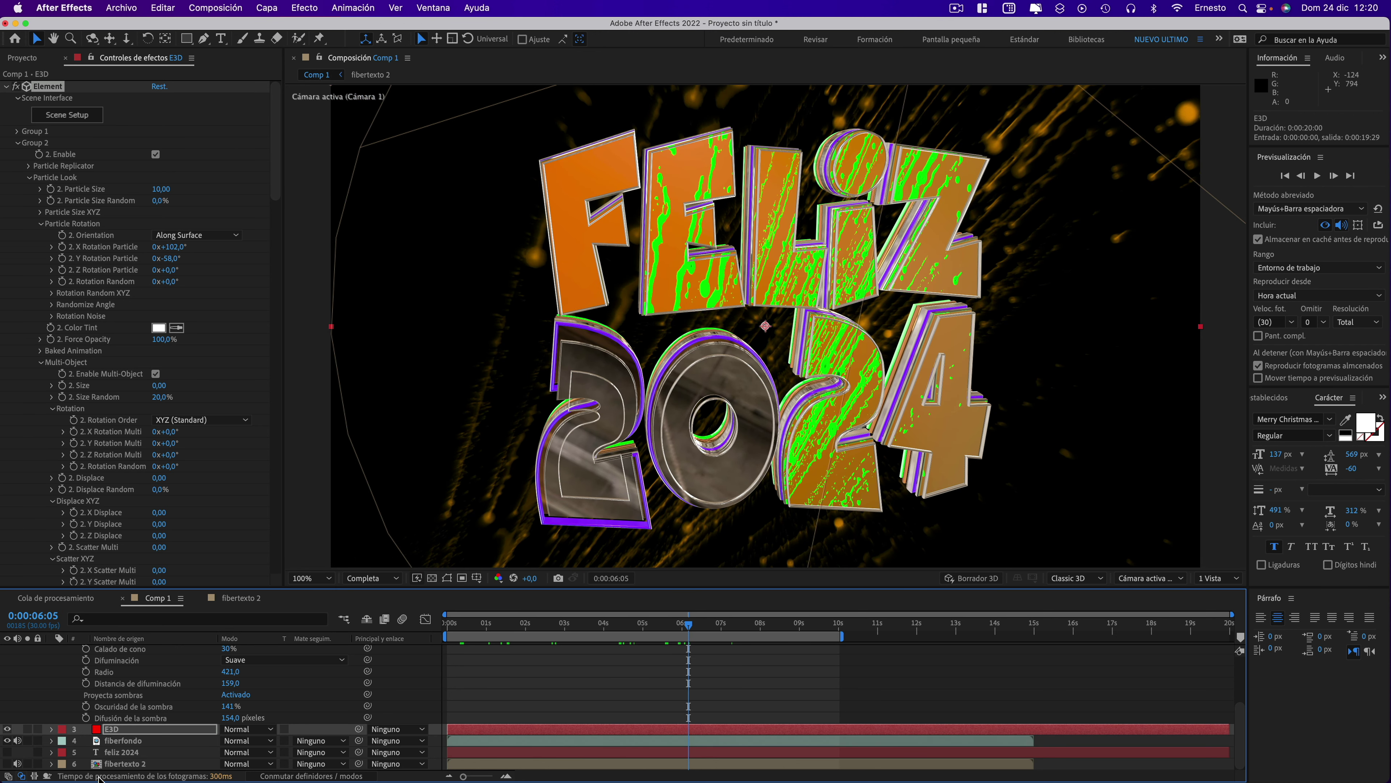
# - In Light Settings, change the light type to Parallel and lower intensity to 370%
pyautogui.scroll(3, 128, 735)
pyautogui.scroll(2, 130, 707)
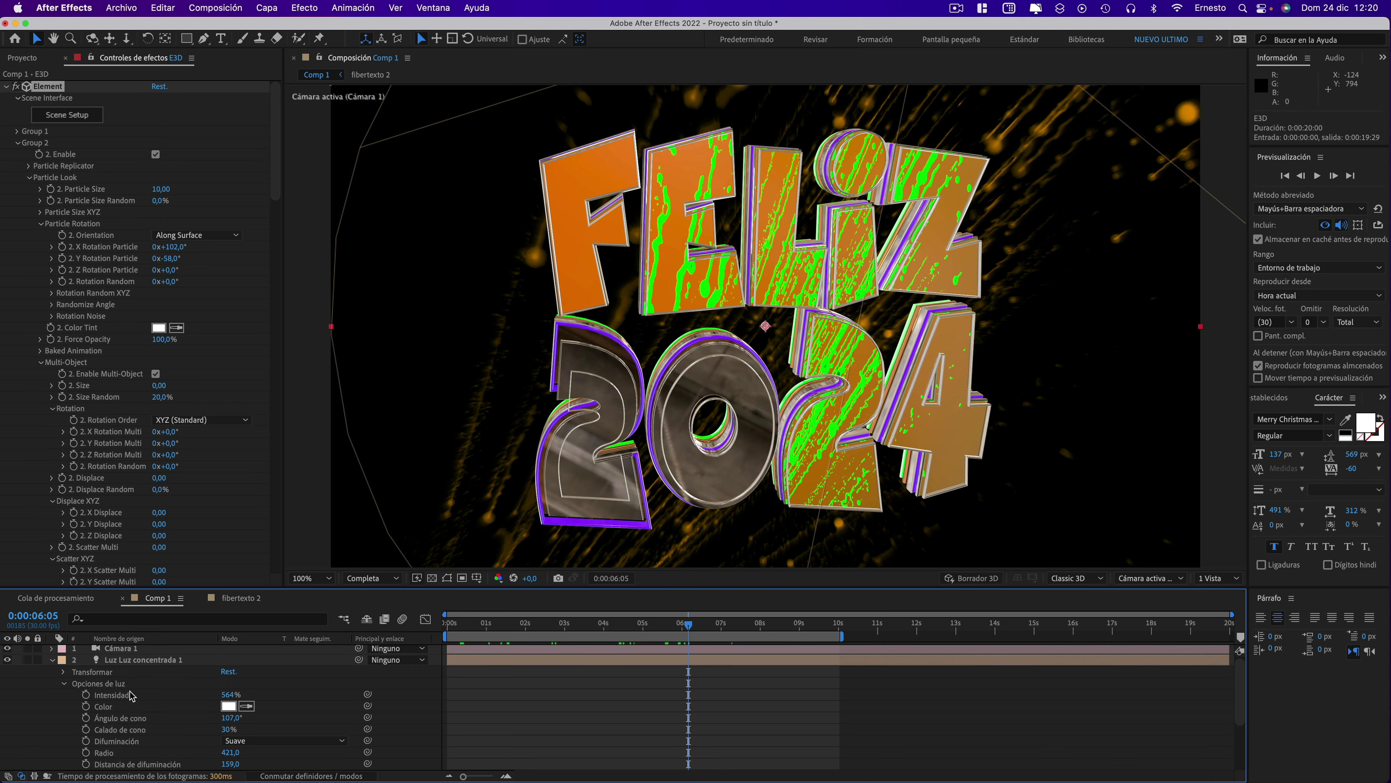
pyautogui.click(128, 660)
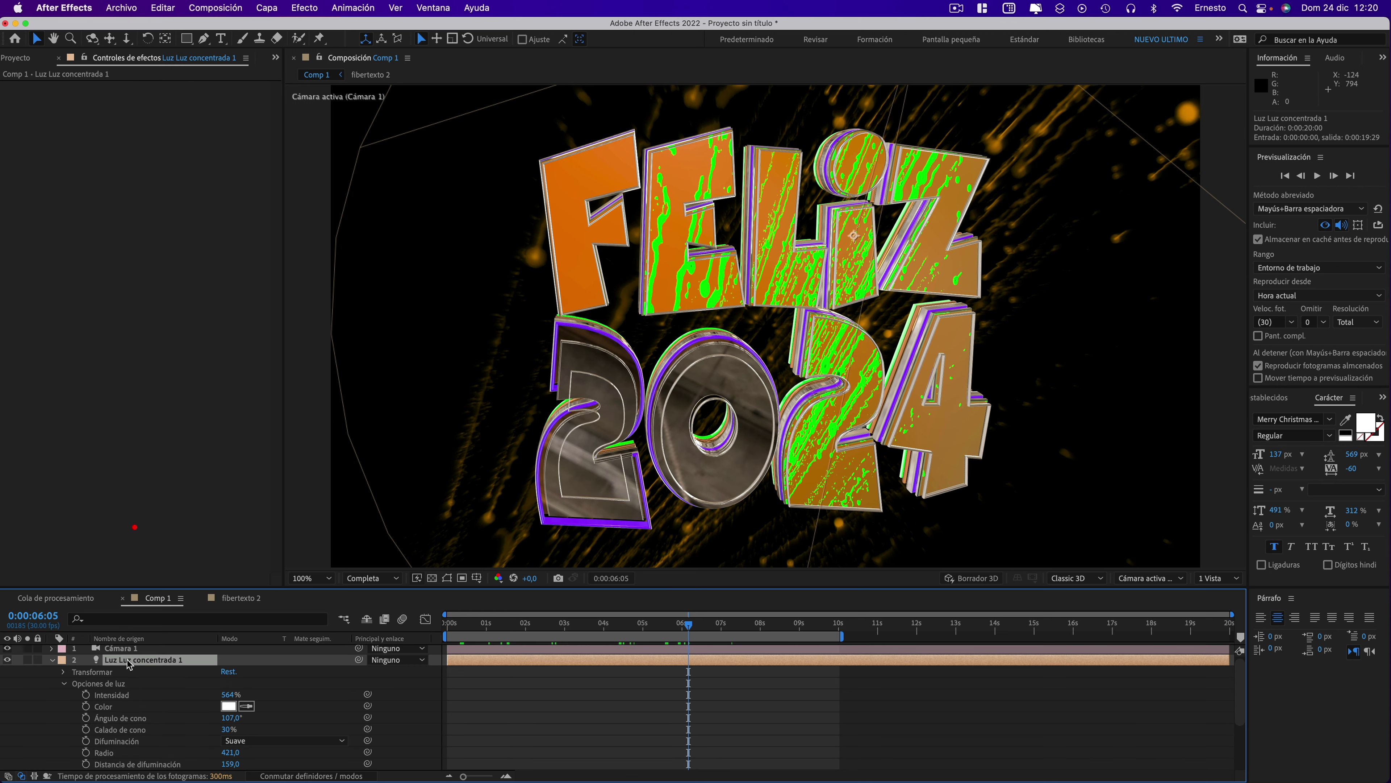
pyautogui.click(272, 9)
pyautogui.click(274, 38)
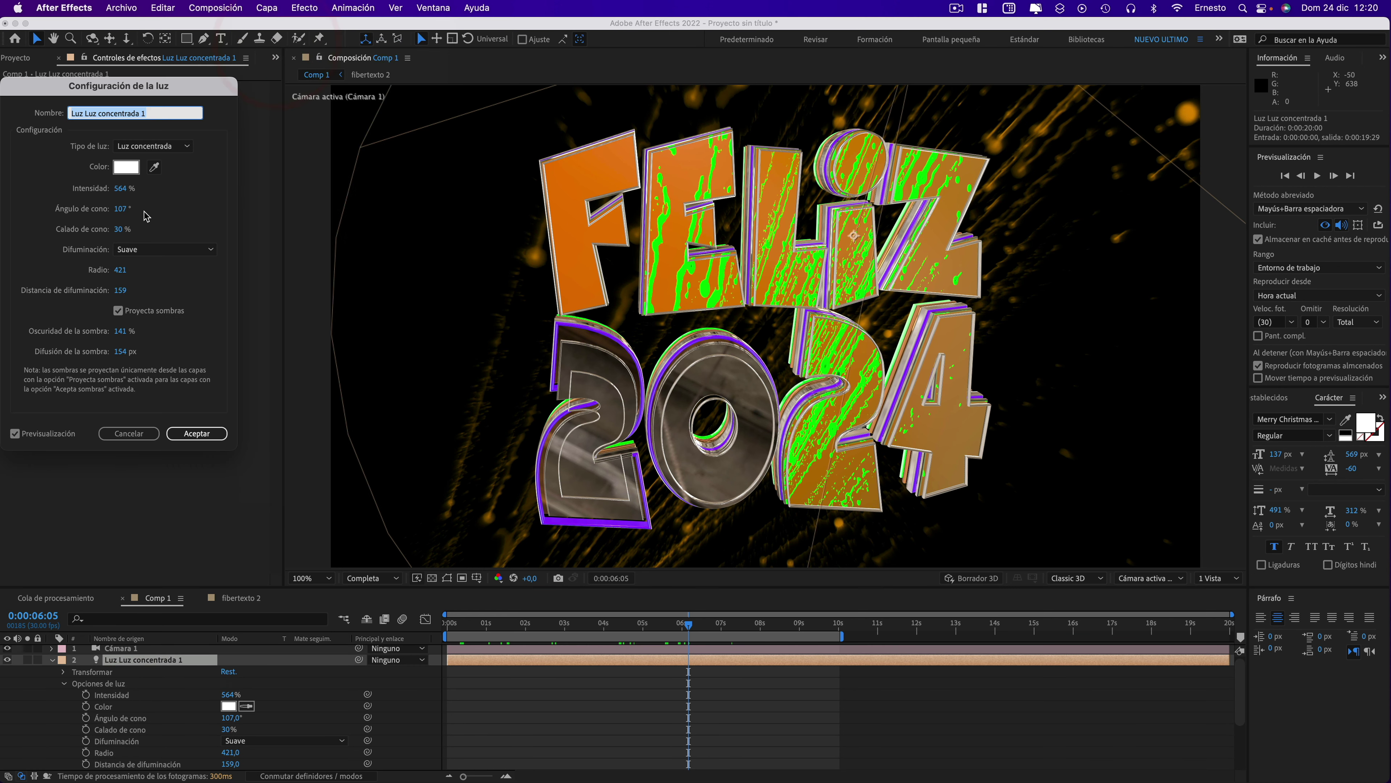
pyautogui.click(153, 148)
pyautogui.click(148, 121)
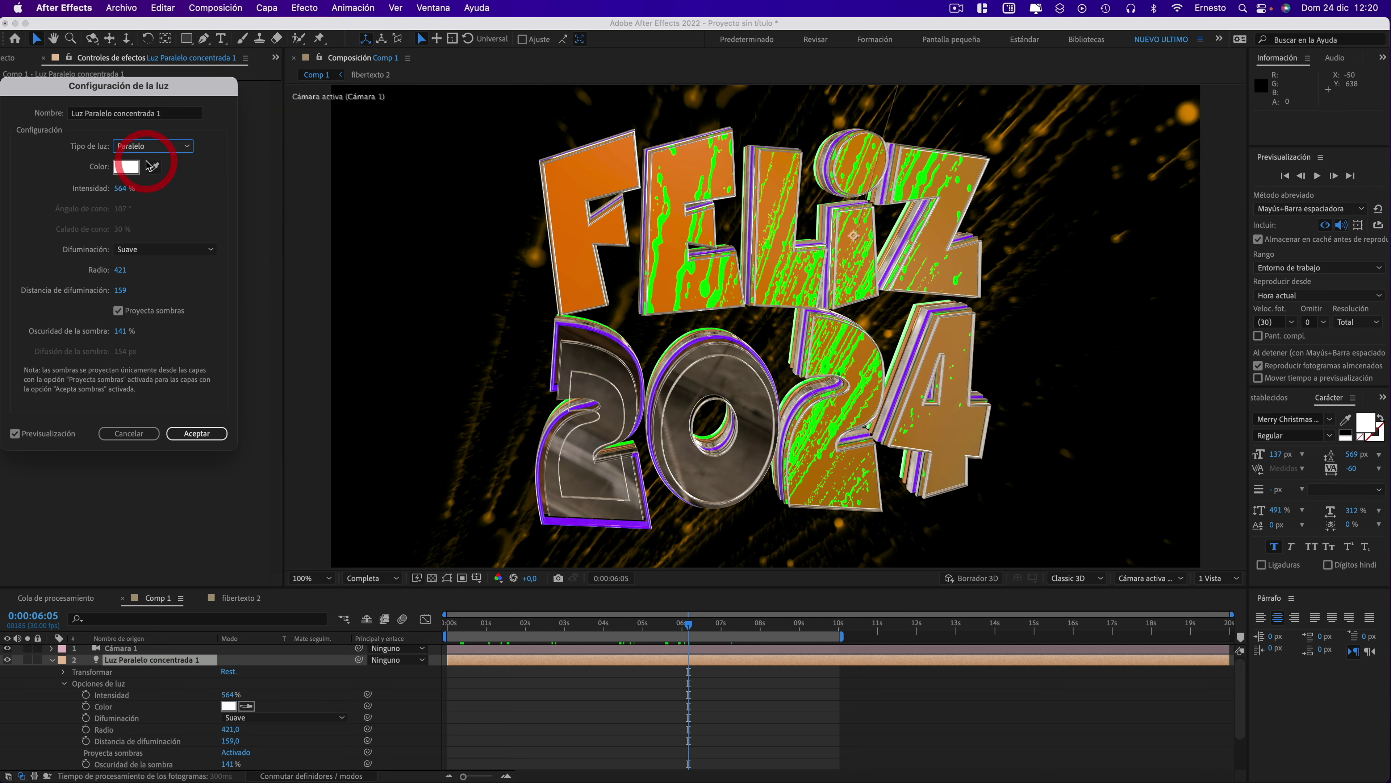
pyautogui.moveTo(123, 193); pyautogui.dragTo(21, 196)
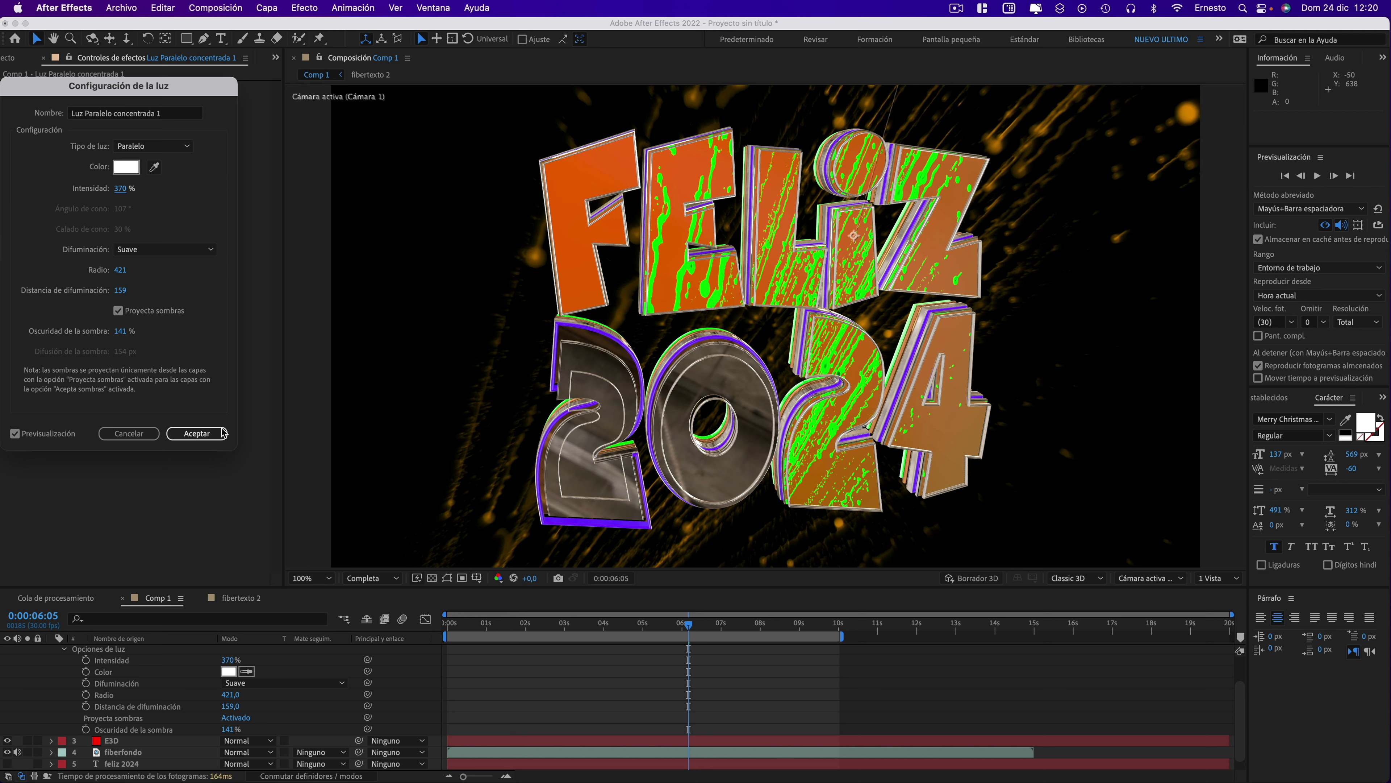
pyautogui.press('Return')
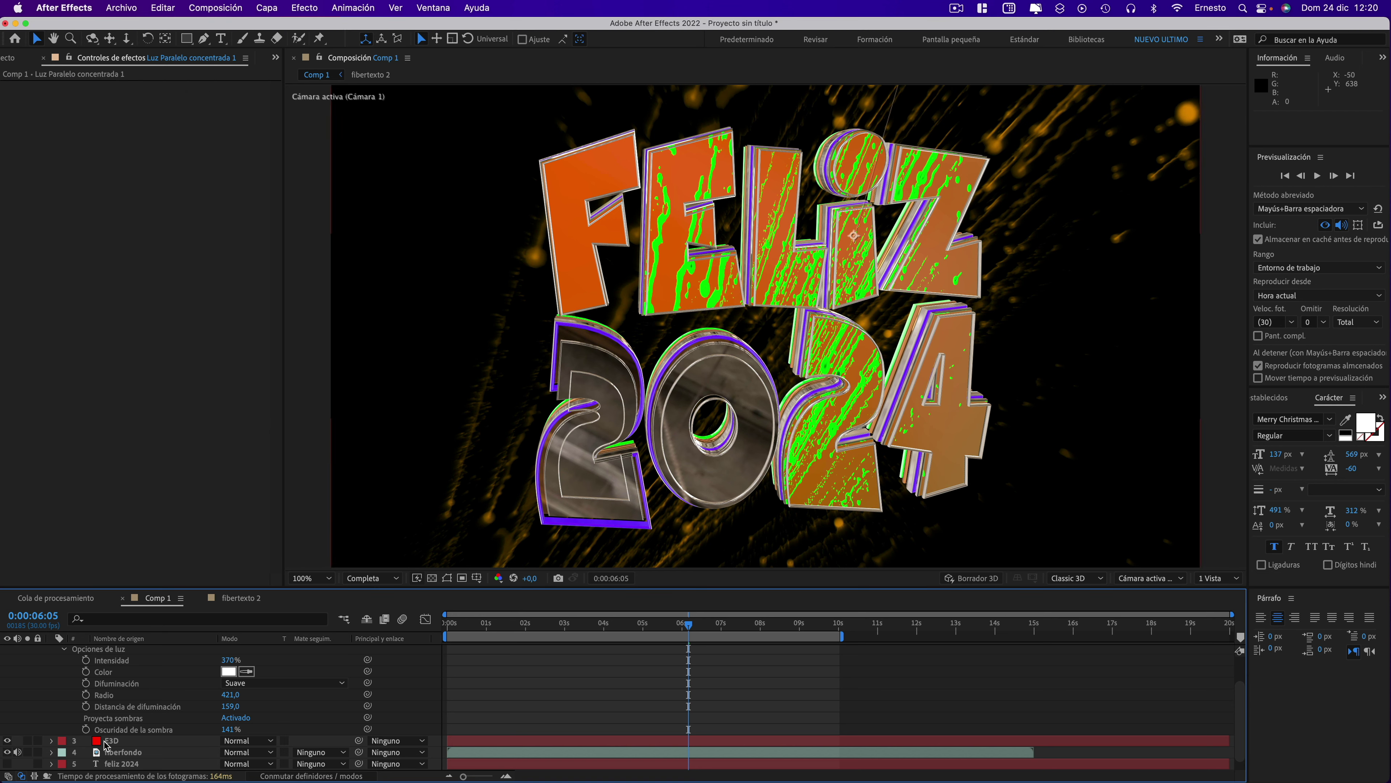
# - Enable ambient occlusion with SSAO intensity 11,9 and set render exposure to 1,55
pyautogui.click(108, 741)
pyautogui.scroll(-20, 109, 315)
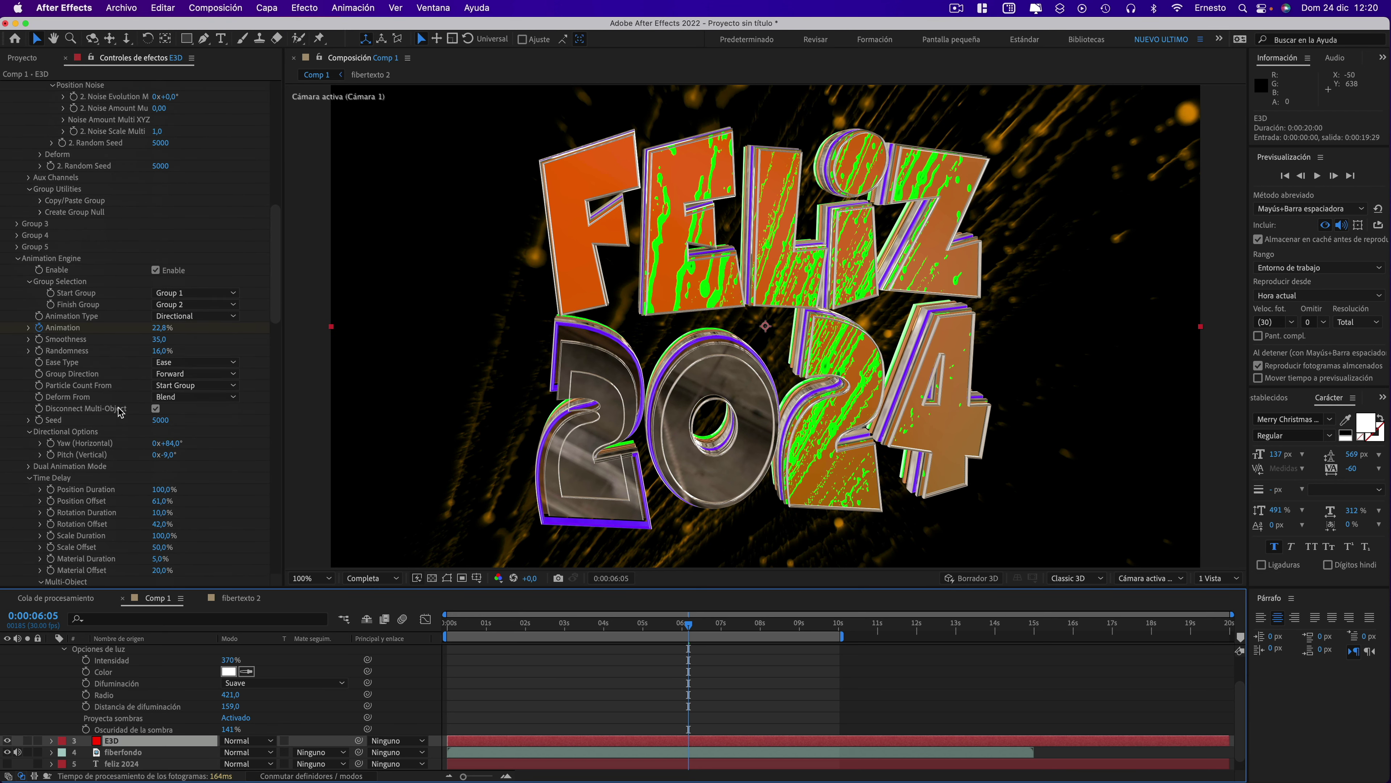
pyautogui.scroll(-5, 120, 412)
pyautogui.scroll(-5, 80, 443)
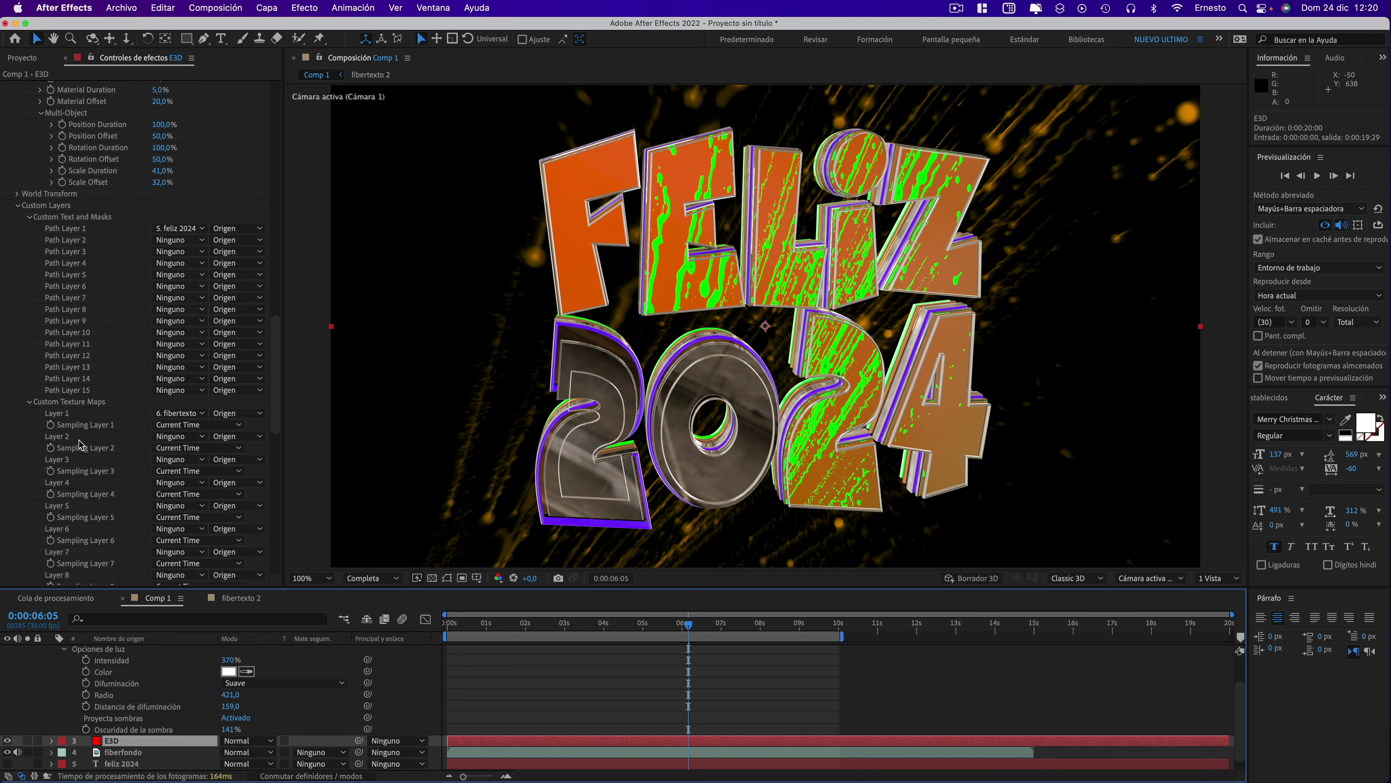
pyautogui.scroll(-10, 94, 326)
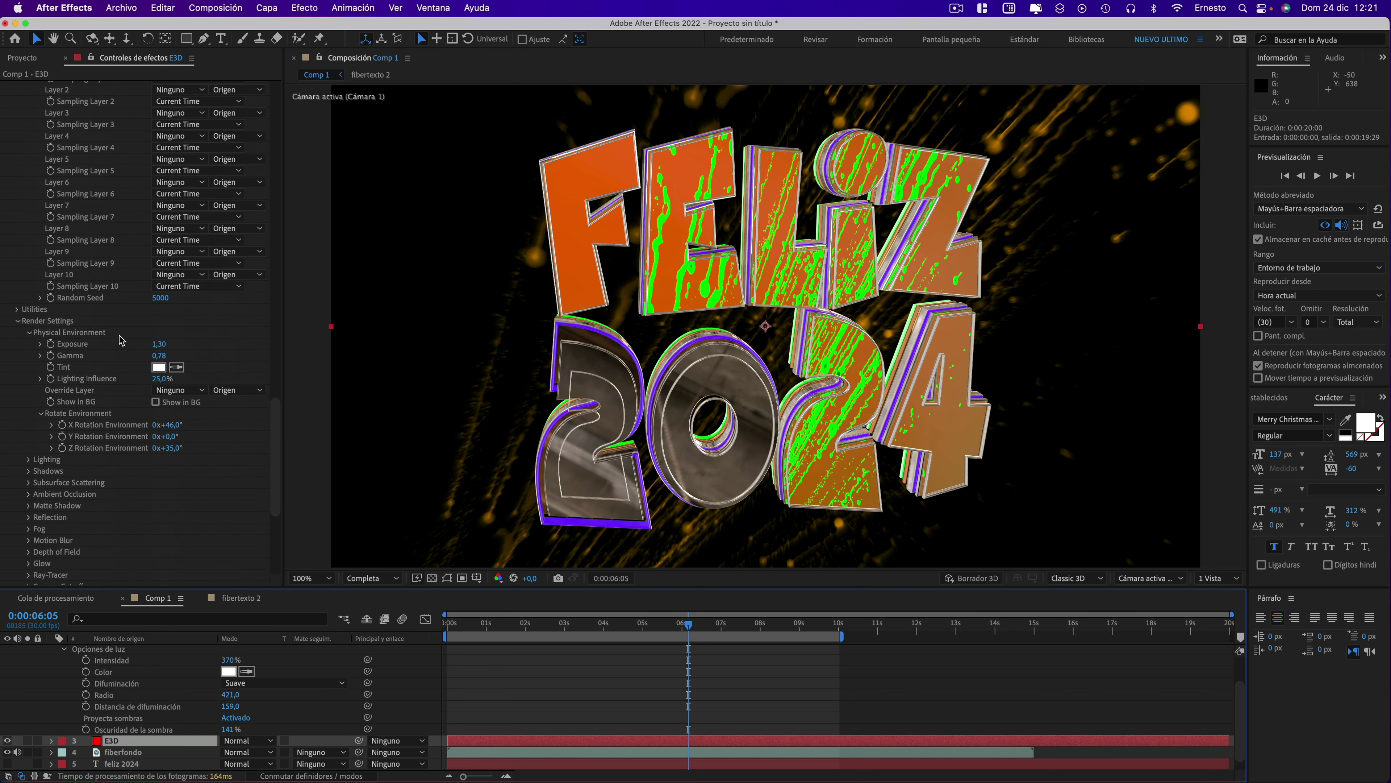
pyautogui.click(28, 494)
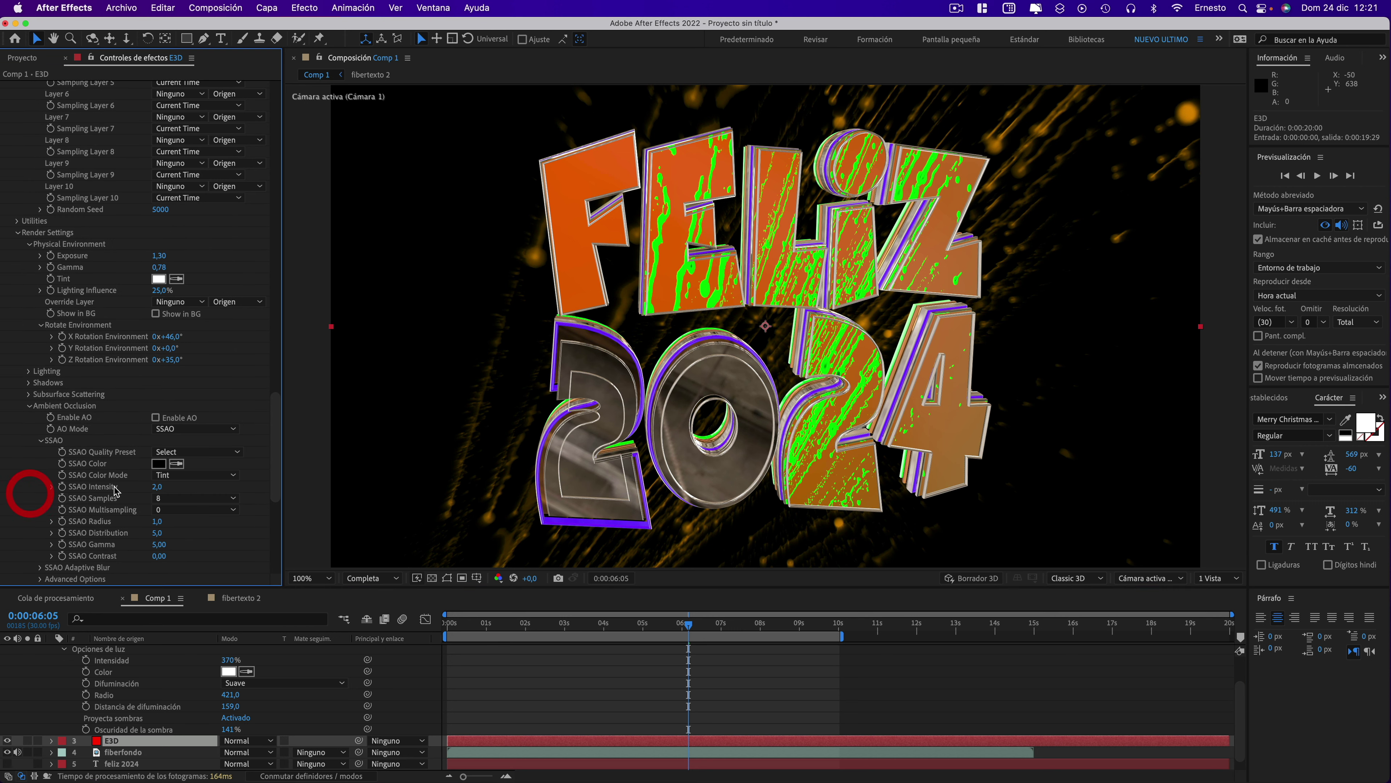
pyautogui.click(155, 418)
pyautogui.moveTo(174, 486); pyautogui.dragTo(226, 490)
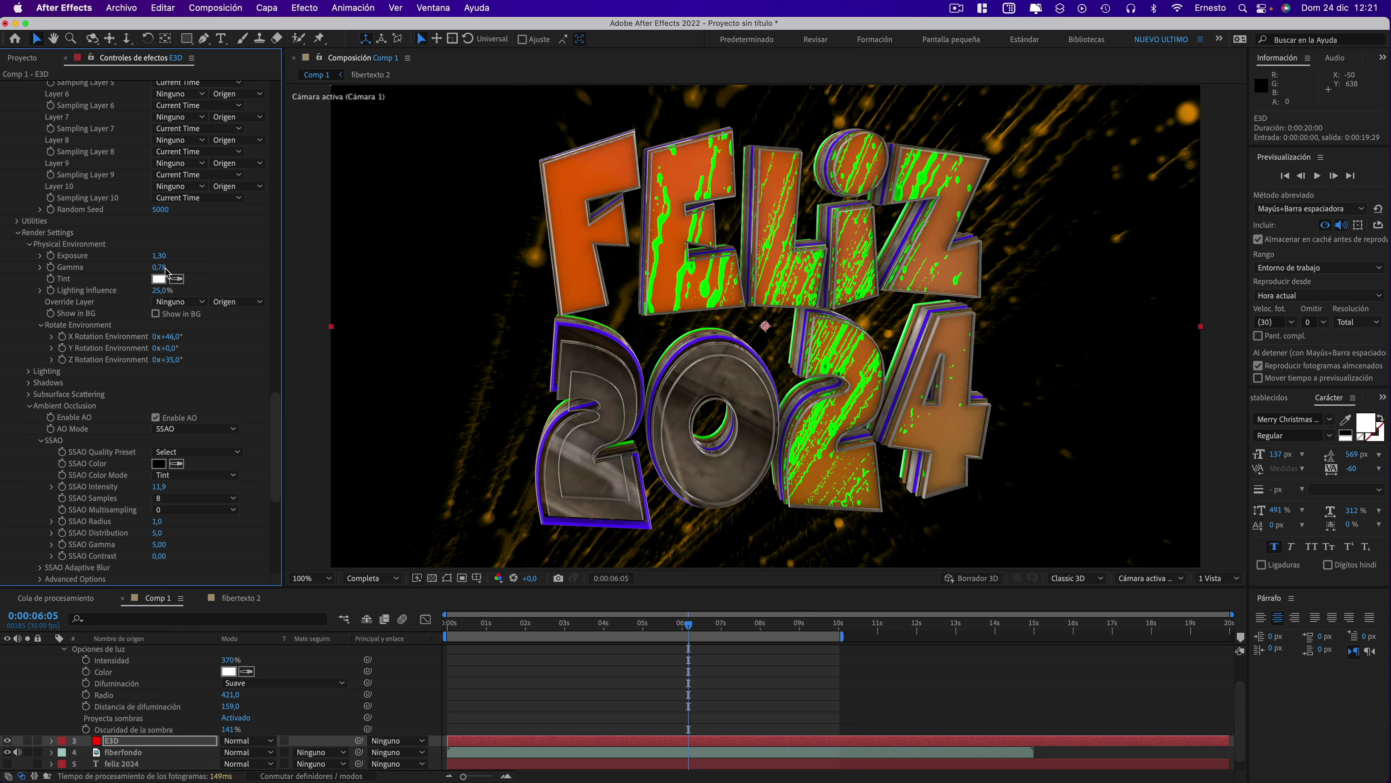
pyautogui.moveTo(158, 257)
pyautogui.mouseDown()
pyautogui.moveTo(184, 268)
pyautogui.moveTo(148, 267)
pyautogui.mouseUp()
# - Add the Dramatic lighting preset under Element's Lighting settings
pyautogui.scroll(5, 132, 266)
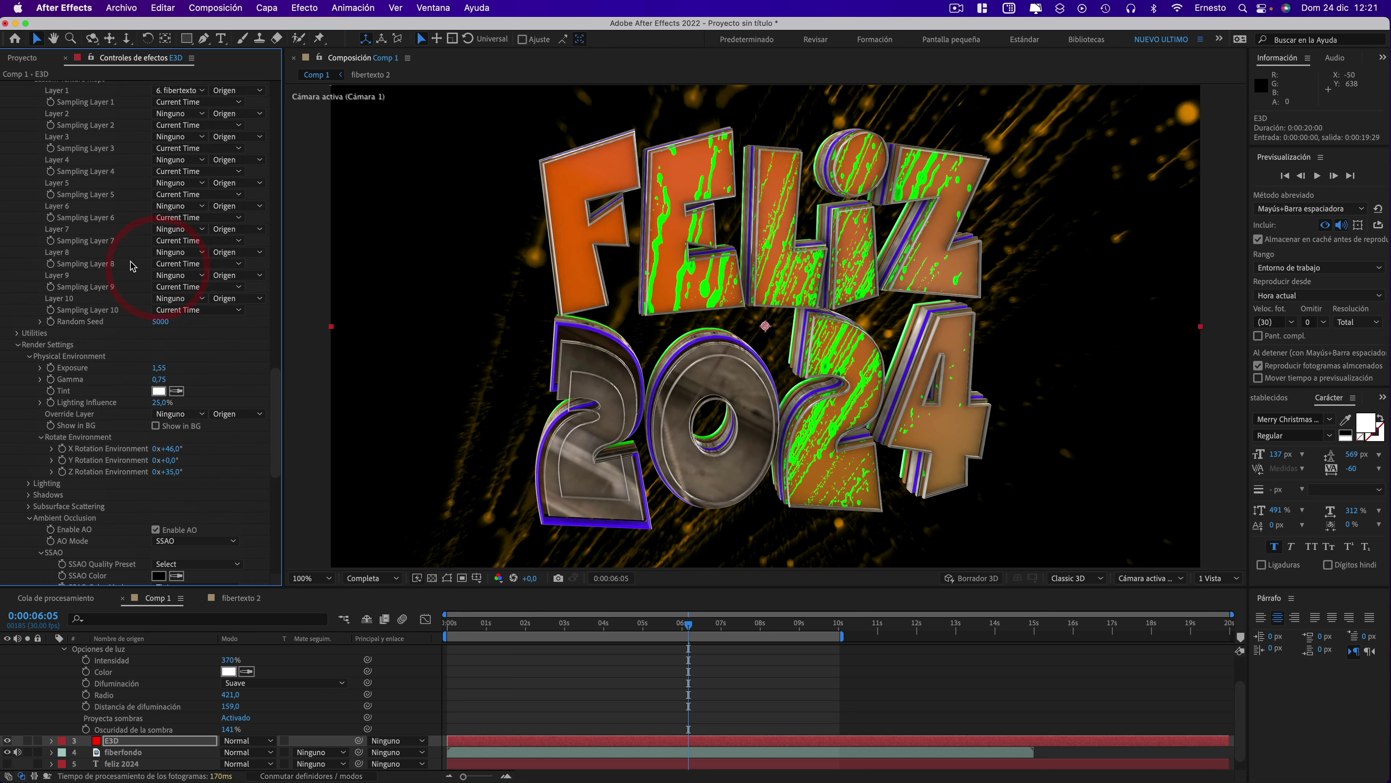
pyautogui.scroll(-10, 137, 296)
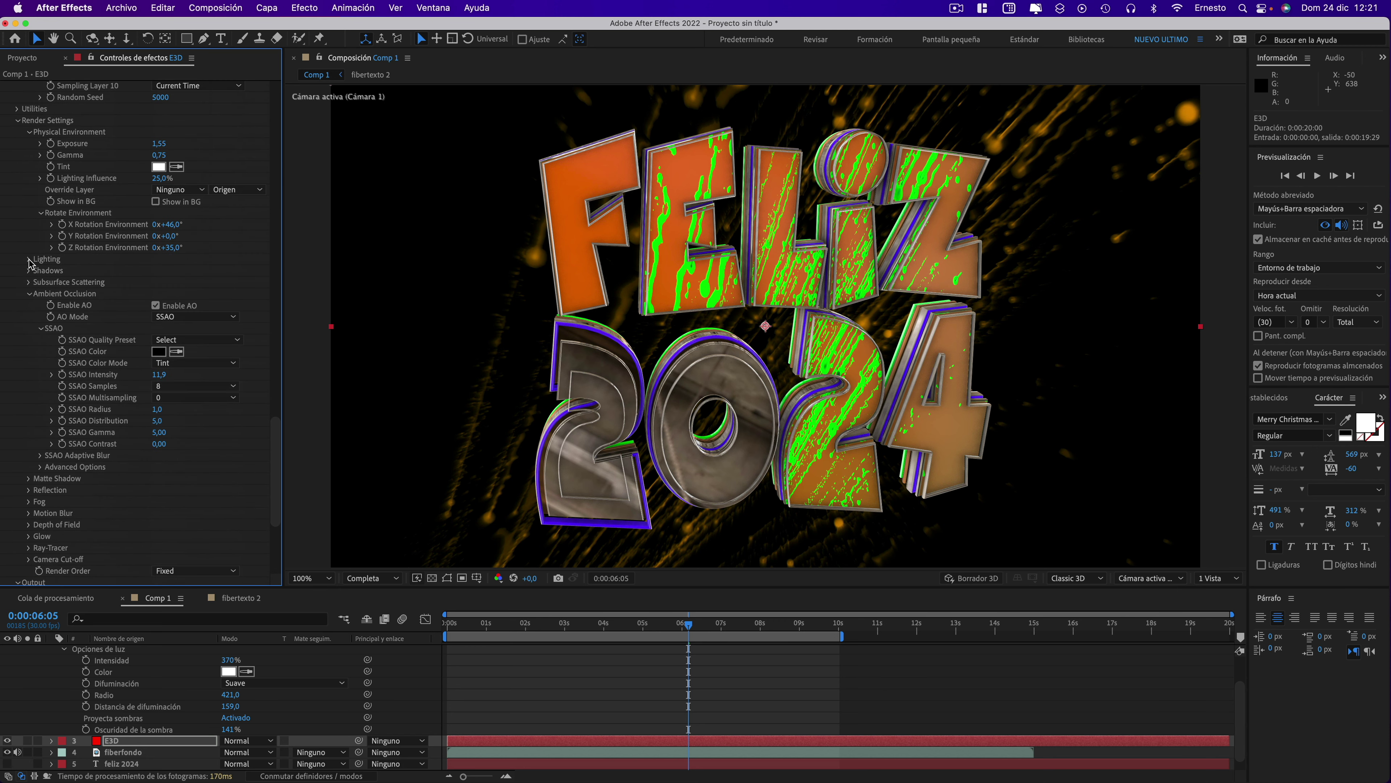
pyautogui.click(29, 259)
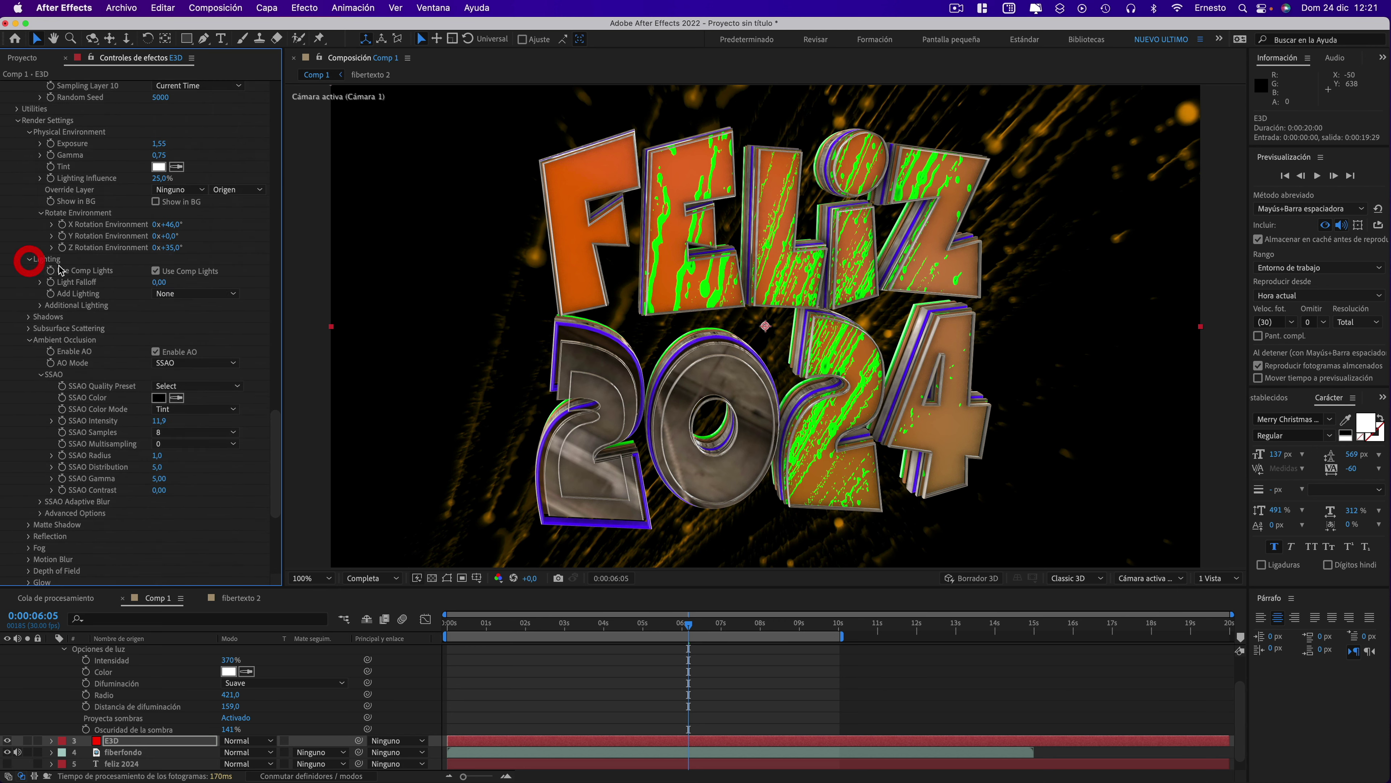
pyautogui.click(181, 293)
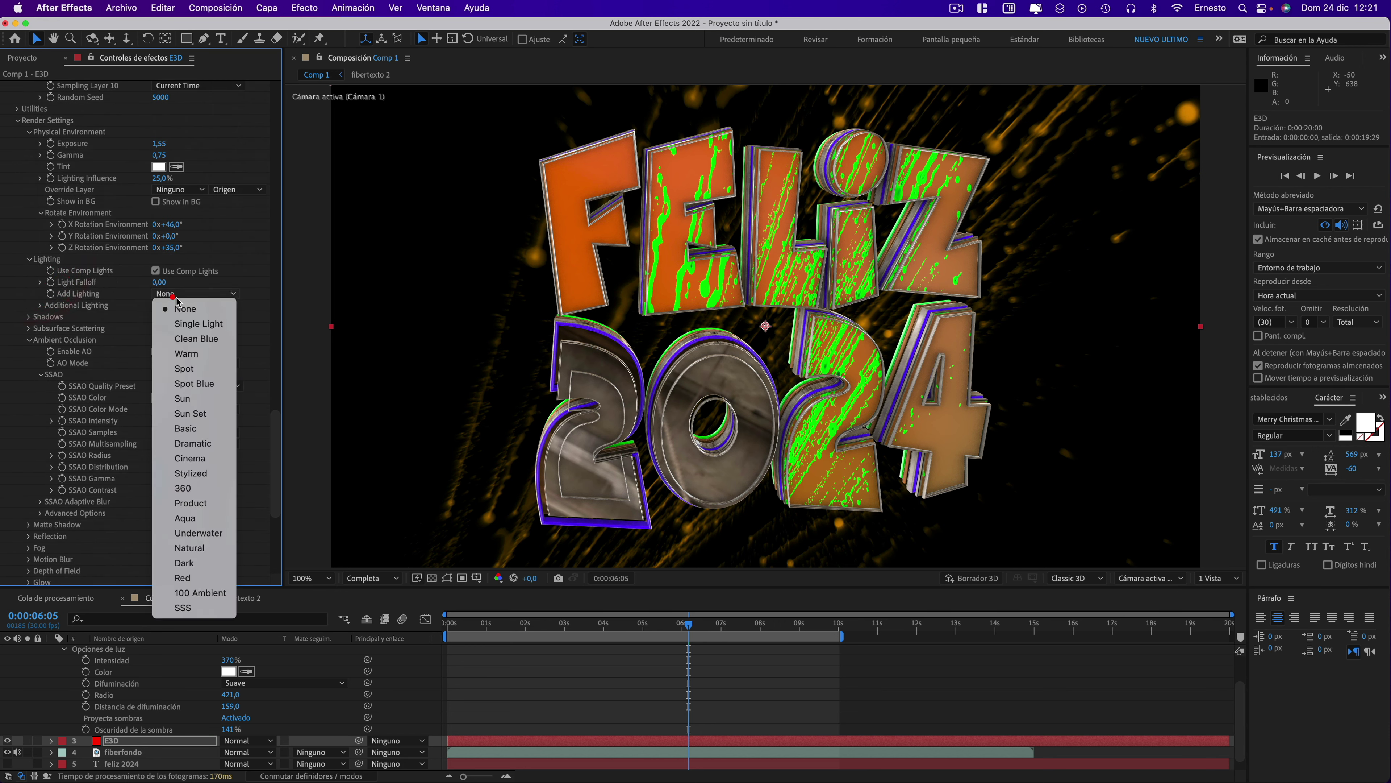
pyautogui.click(200, 443)
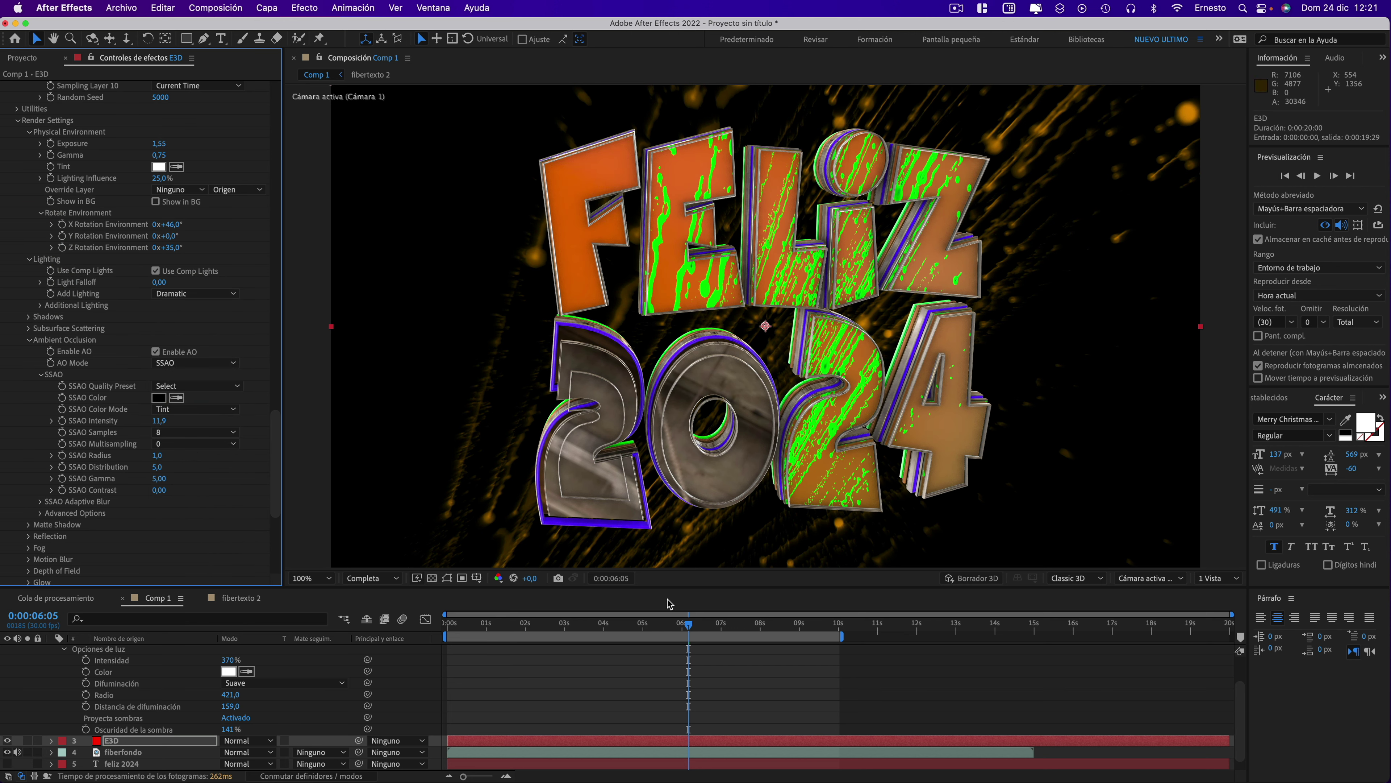
# - Scrub through the letters' fly-in and park the playhead at 0:00:04:19
pyautogui.click(500, 617)
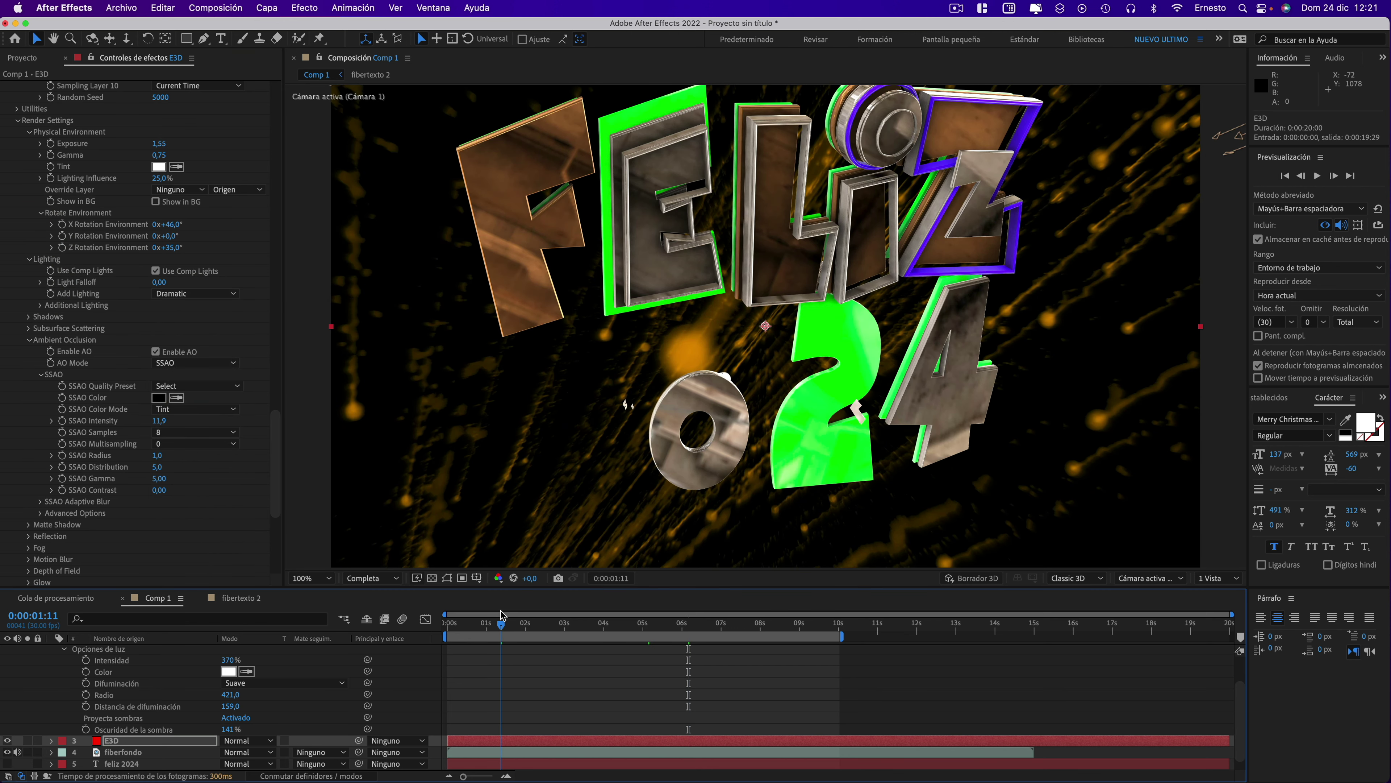
pyautogui.click(456, 608)
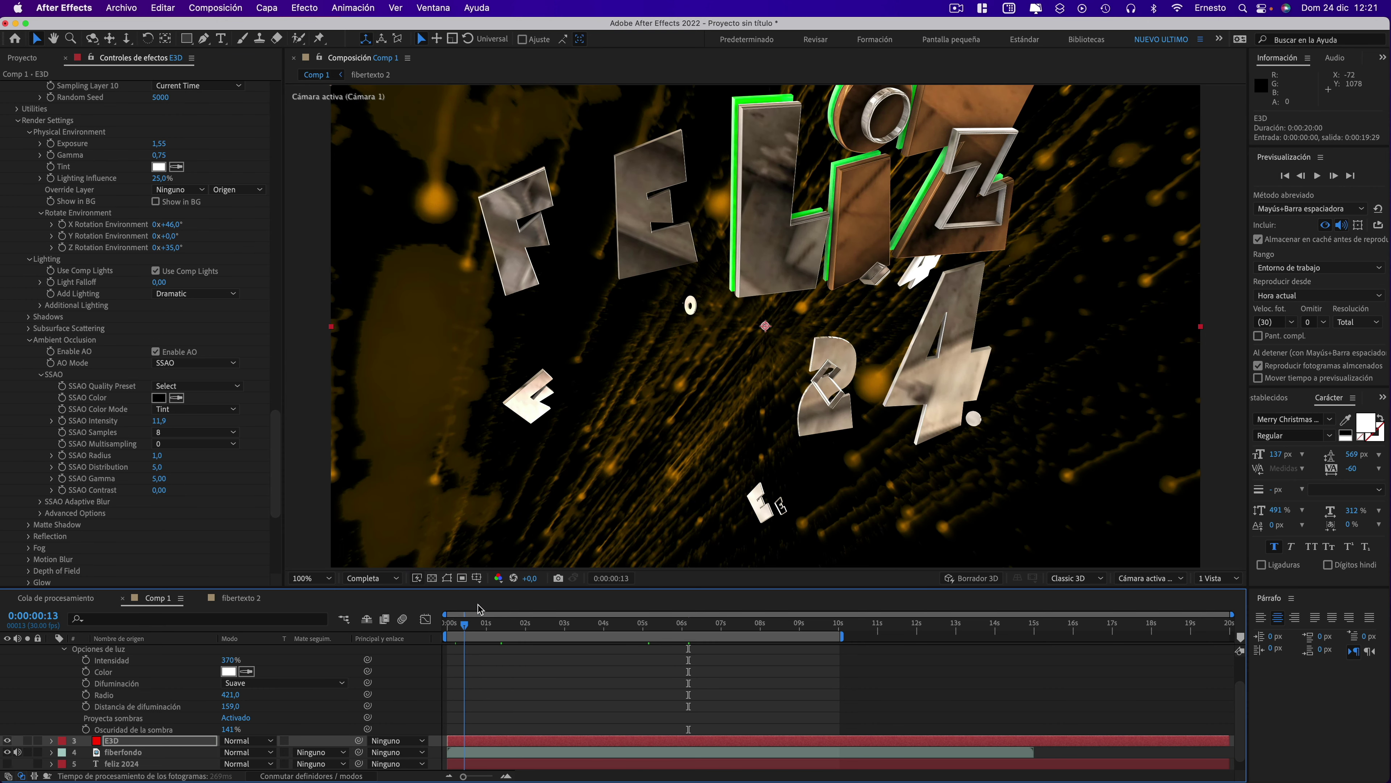
pyautogui.moveTo(478, 607); pyautogui.dragTo(573, 612)
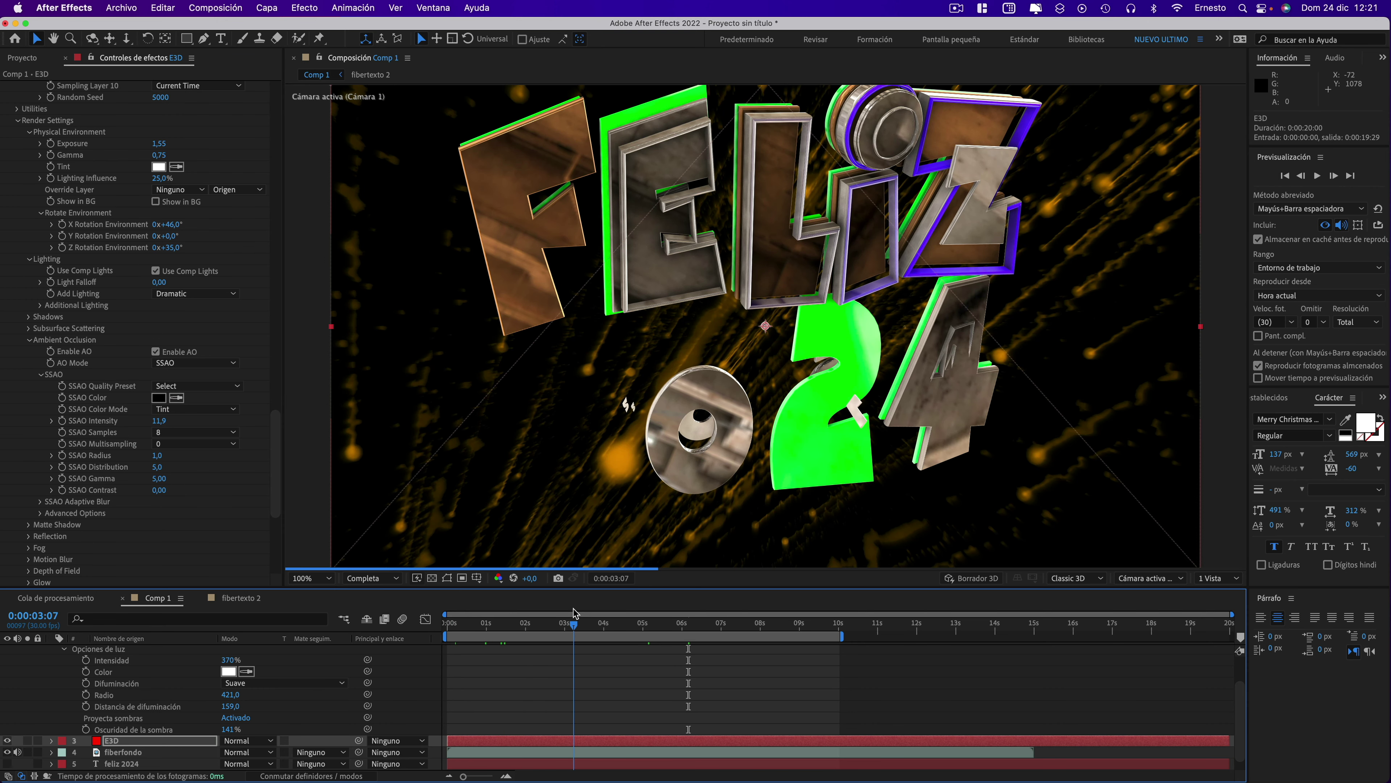
pyautogui.click(628, 609)
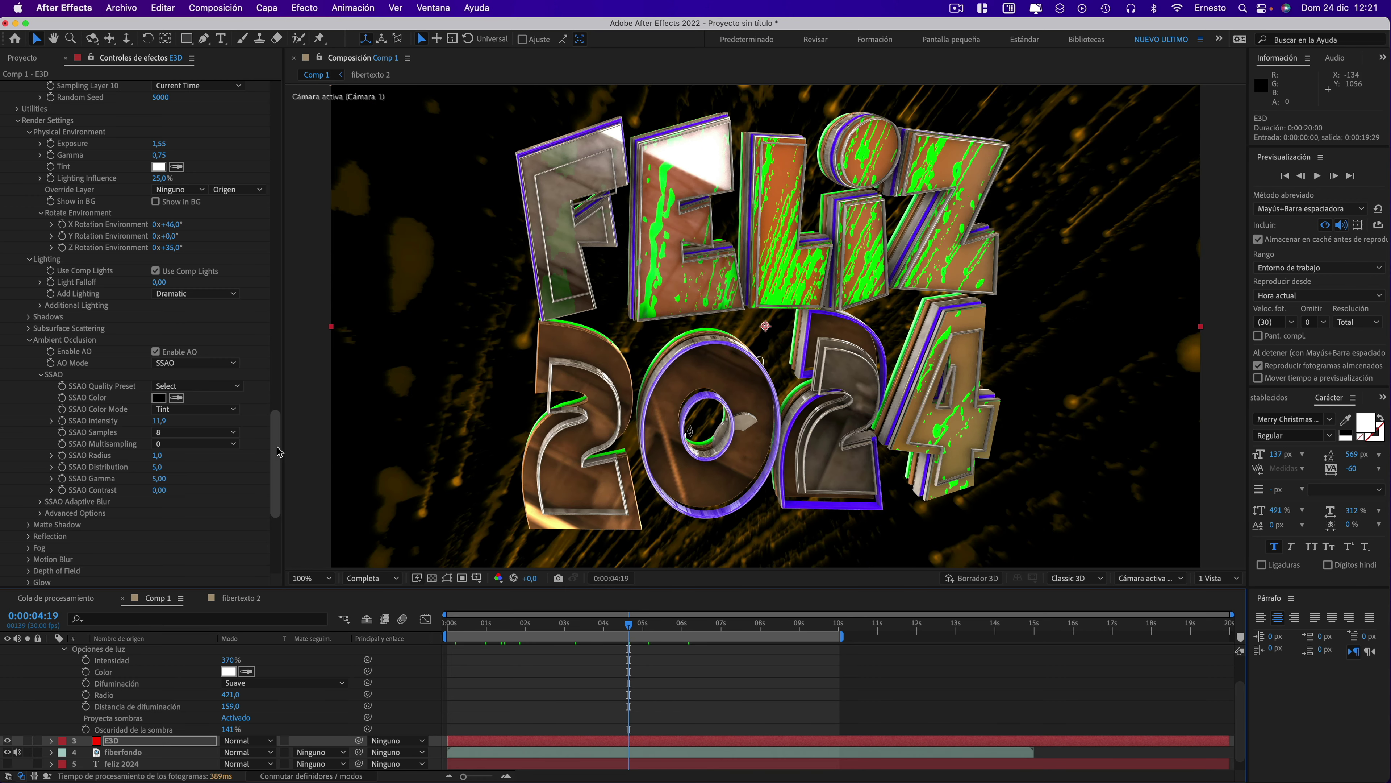
pyautogui.moveTo(280, 452); pyautogui.dragTo(250, 66)
# - In Scene Setup, lower Chrome glossiness to 51% and Gold_Basic glossiness to 68%
pyautogui.click(83, 115)
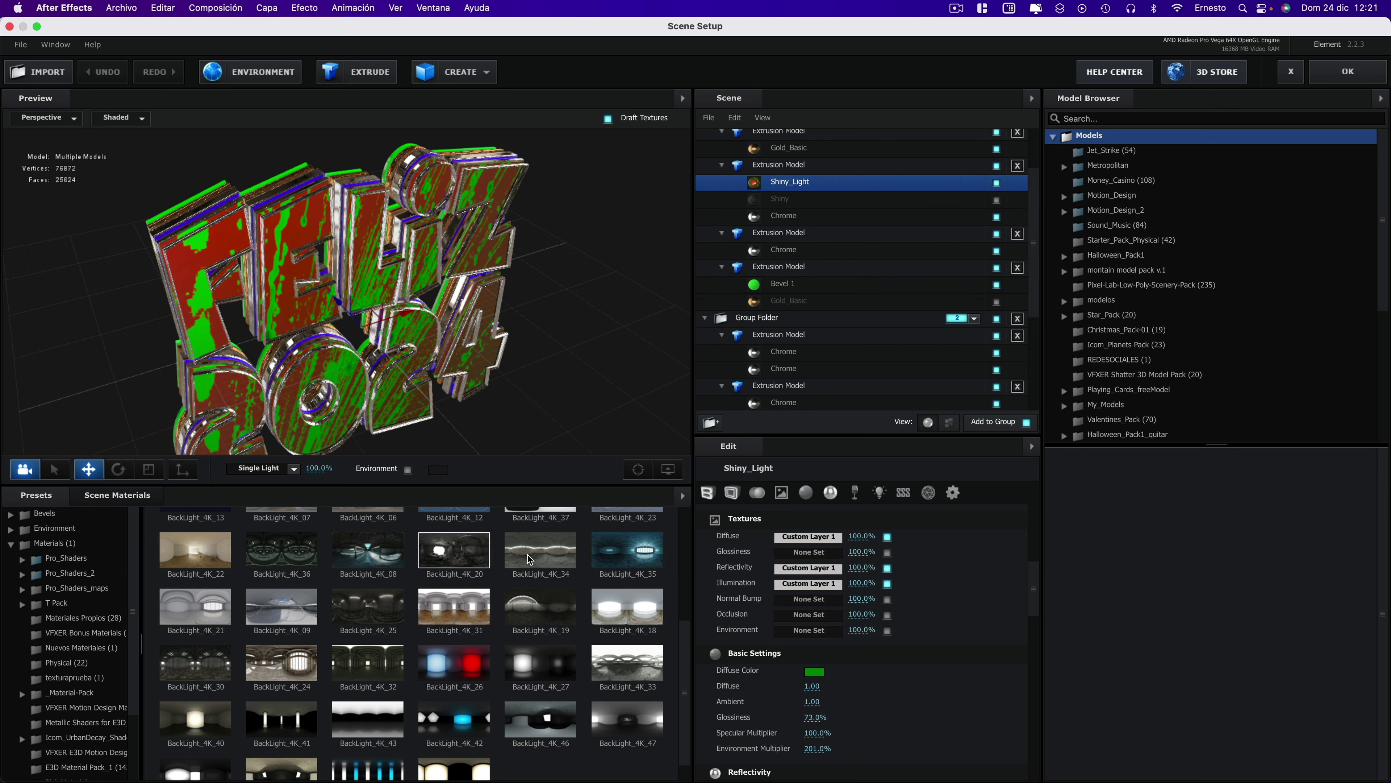
pyautogui.click(789, 216)
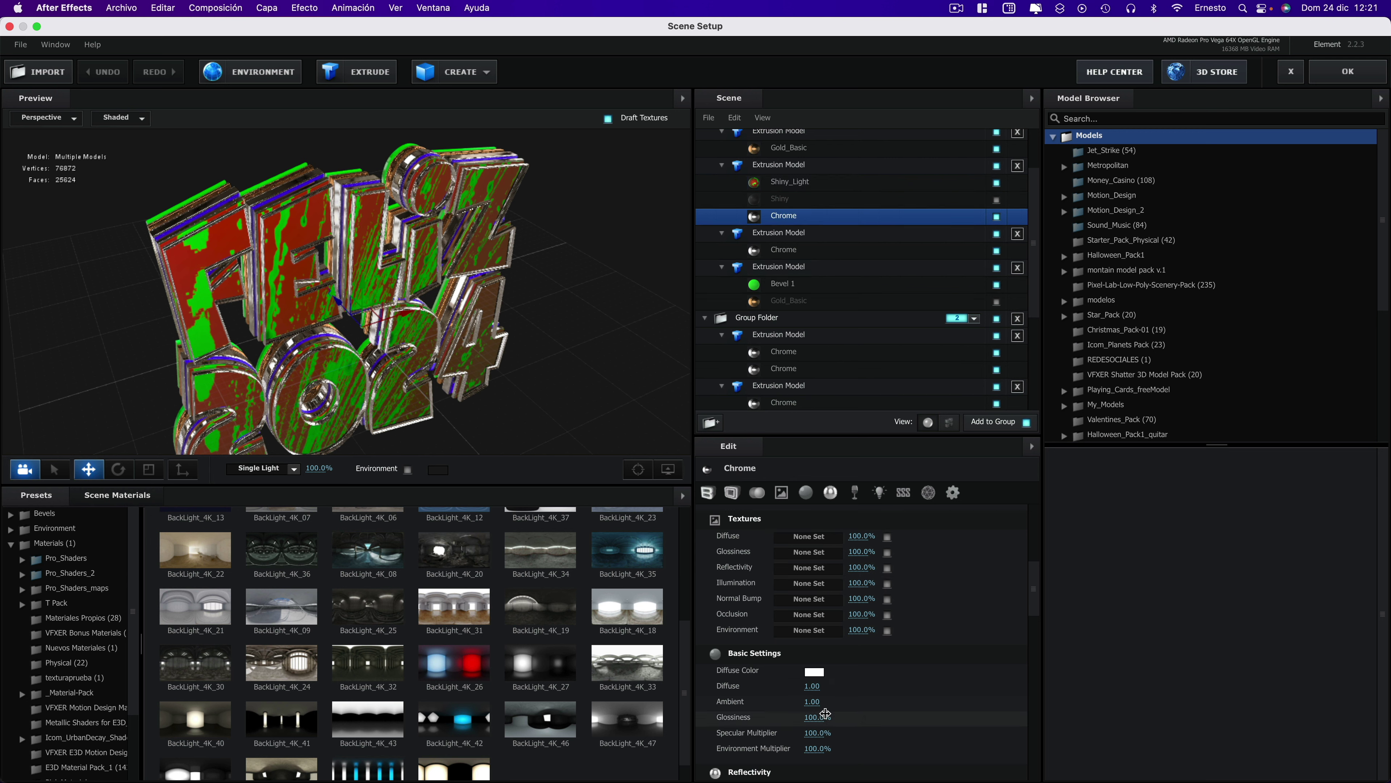
pyautogui.moveTo(817, 719); pyautogui.dragTo(776, 695)
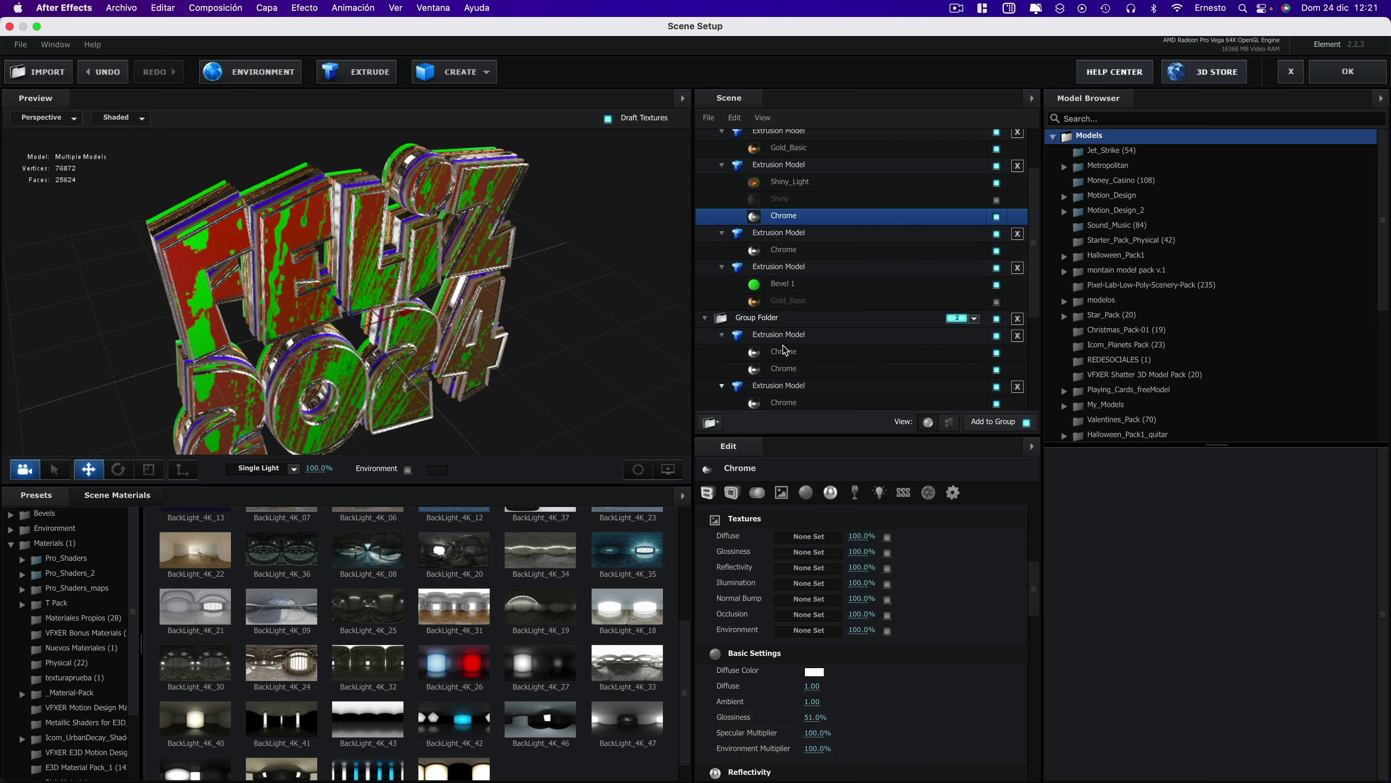
pyautogui.scroll(2, 799, 307)
pyautogui.click(794, 187)
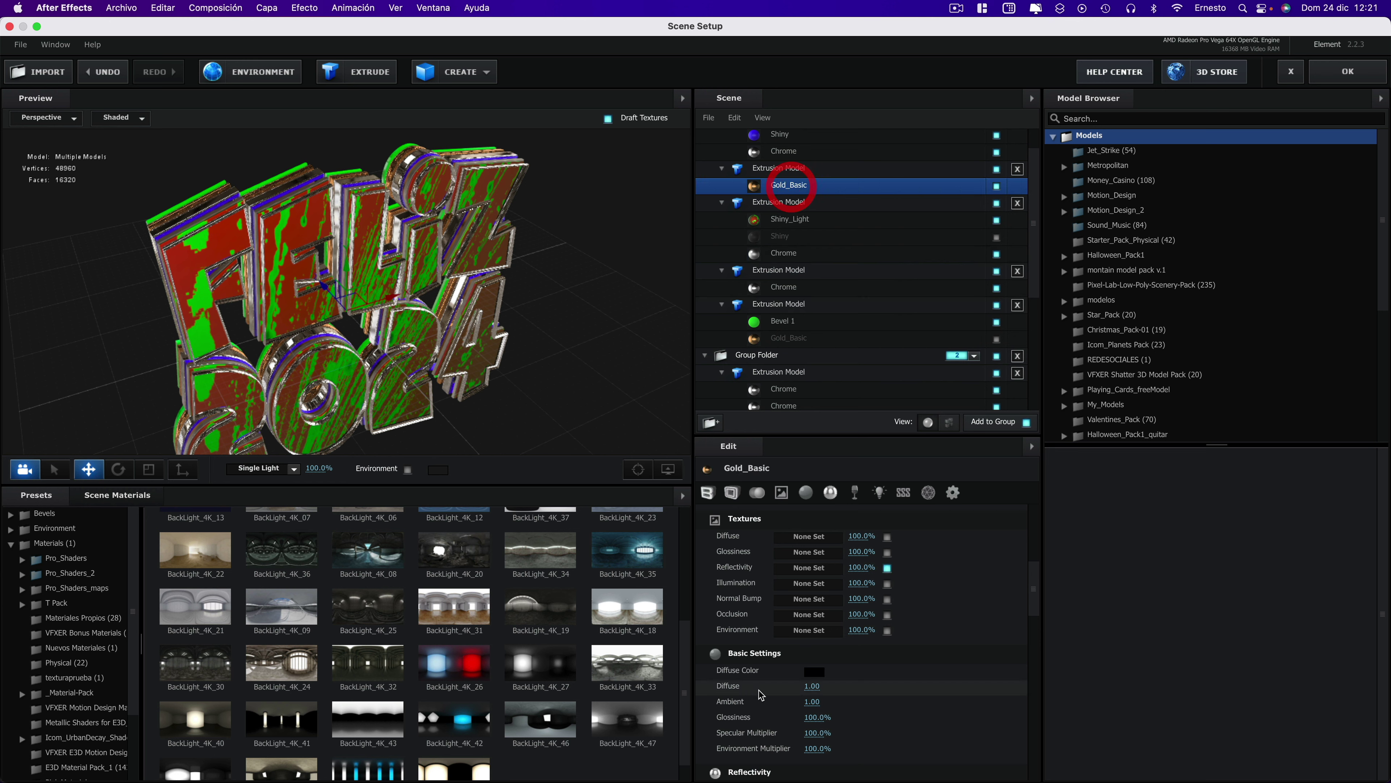
pyautogui.moveTo(818, 717); pyautogui.dragTo(795, 716)
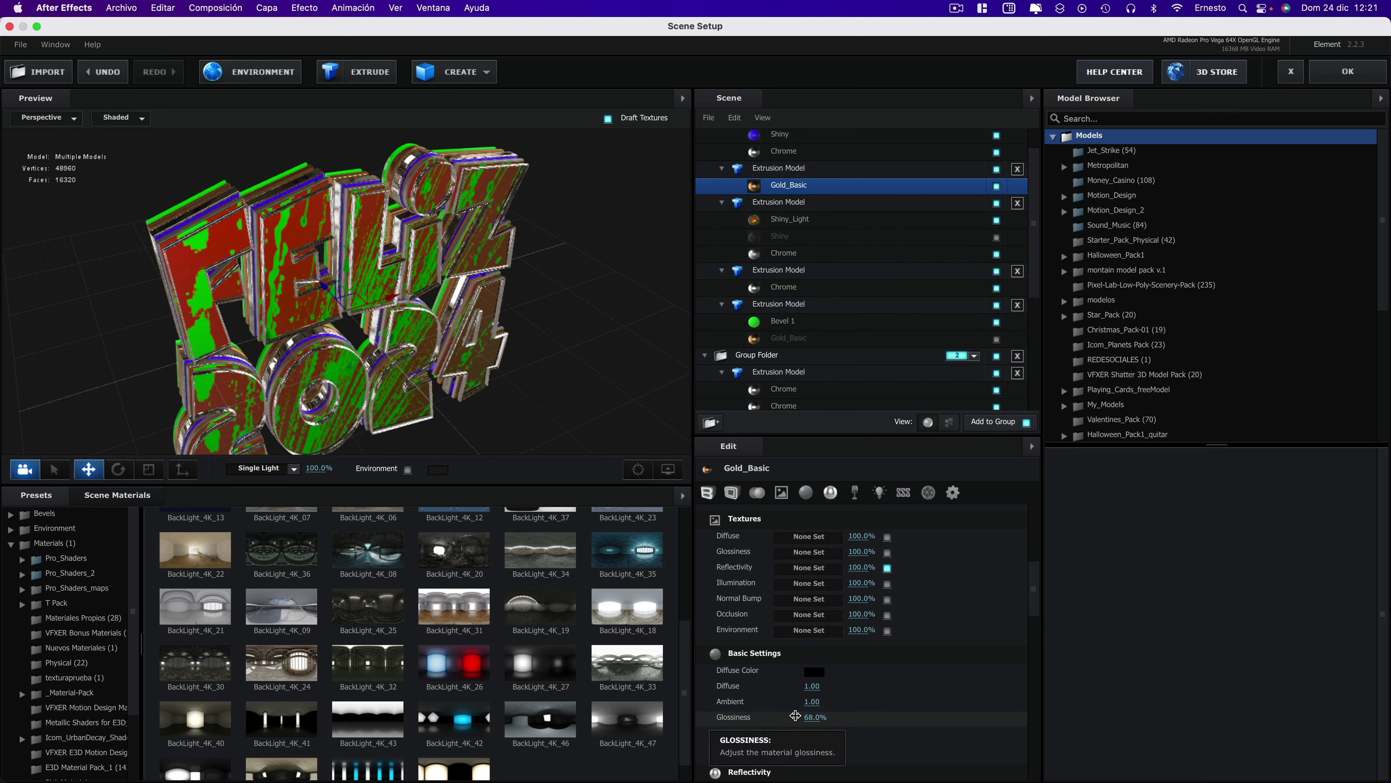
# - Reduce the top Chrome's glossiness and the black Chrome's to 45%, then apply the scene
pyautogui.click(786, 150)
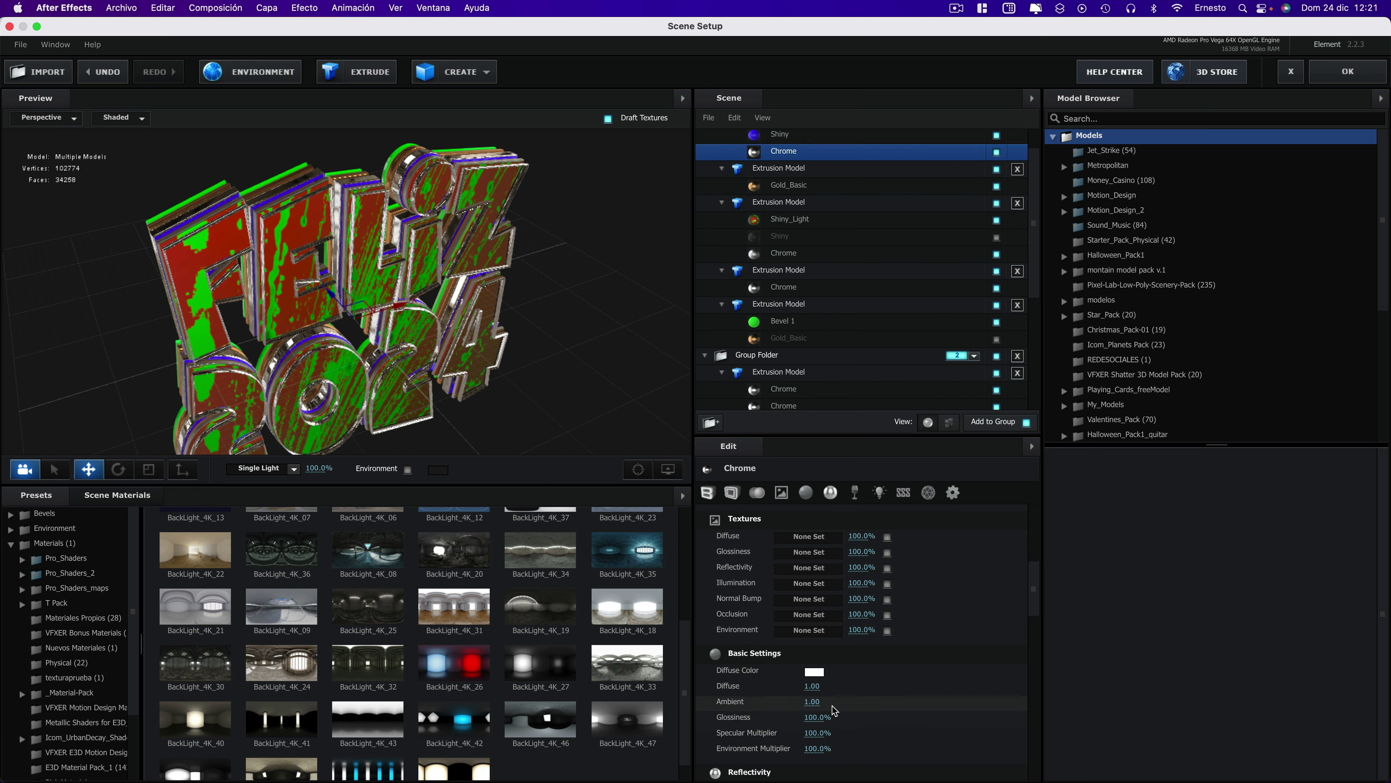
pyautogui.moveTo(813, 719); pyautogui.dragTo(789, 718)
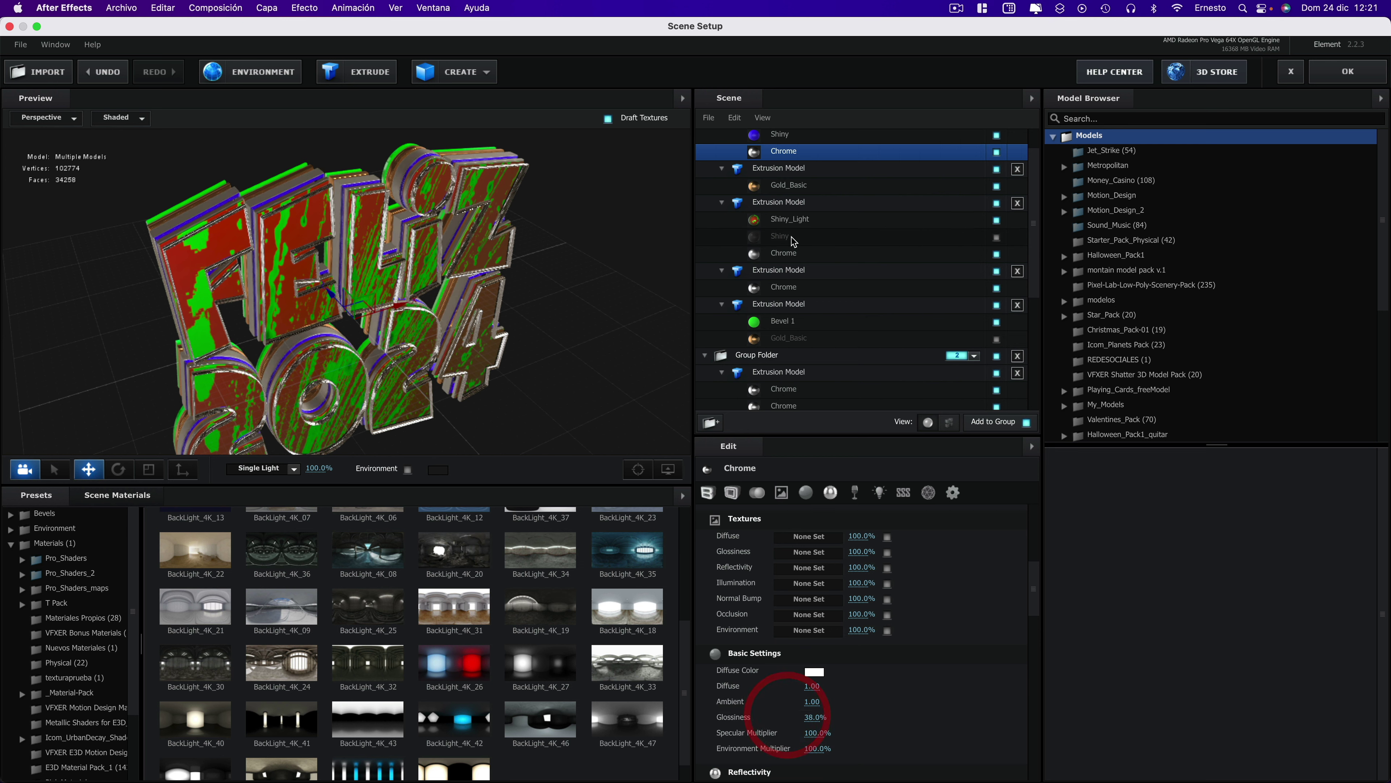
pyautogui.click(790, 288)
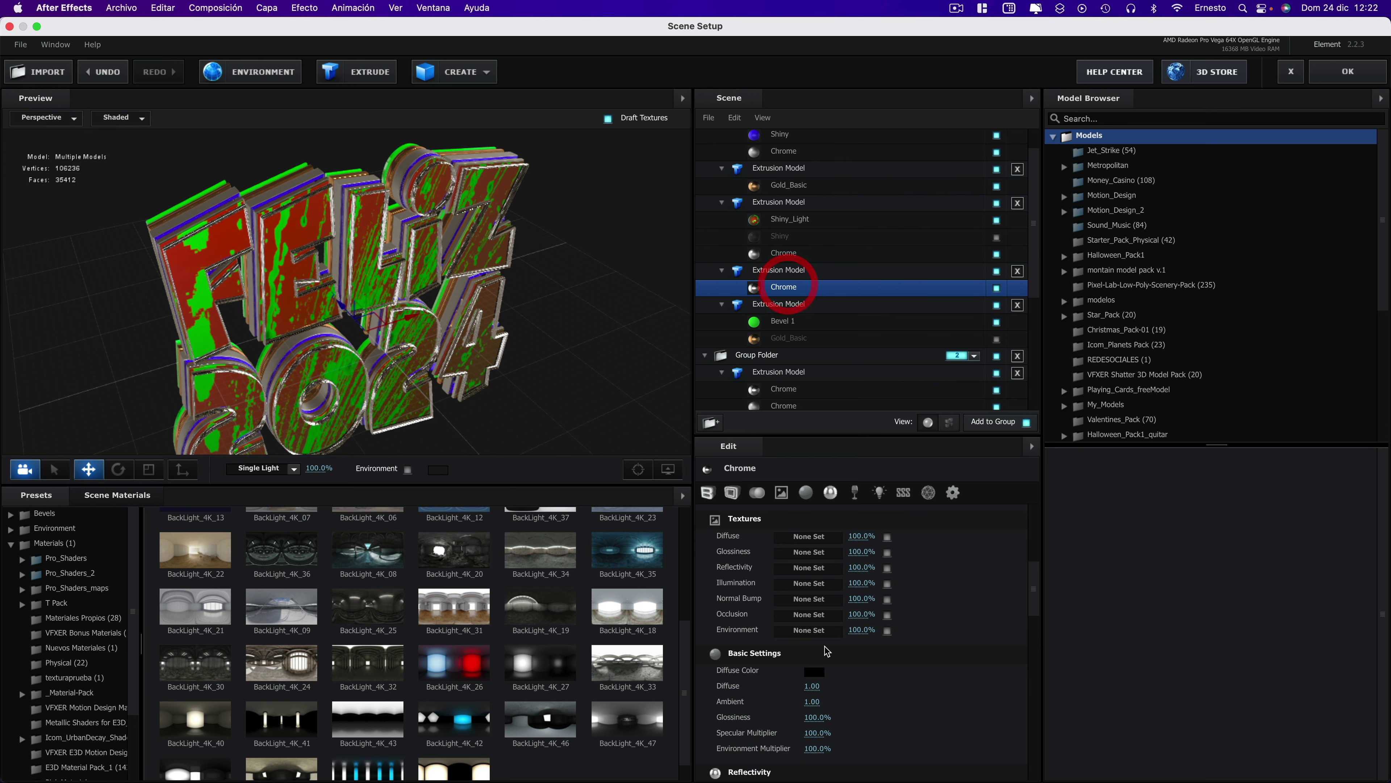
pyautogui.moveTo(772, 711); pyautogui.dragTo(777, 691)
pyautogui.click(1348, 71)
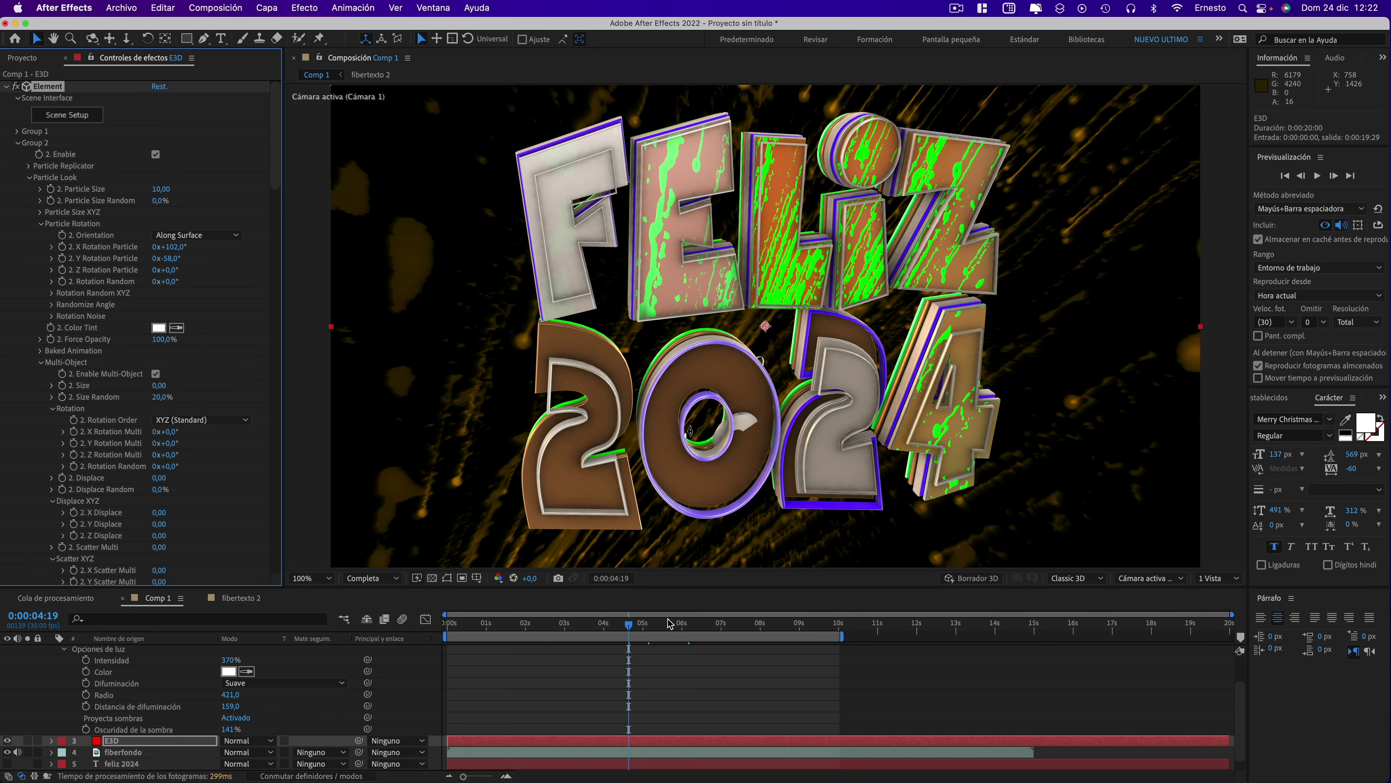
# - Scrub to frame 0:00:02:13 and reopen the Element scene setup
pyautogui.moveTo(683, 623)
pyautogui.mouseDown()
pyautogui.moveTo(747, 626)
pyautogui.moveTo(523, 601)
pyautogui.moveTo(542, 623)
pyautogui.mouseUp()
pyautogui.click(252, 309)
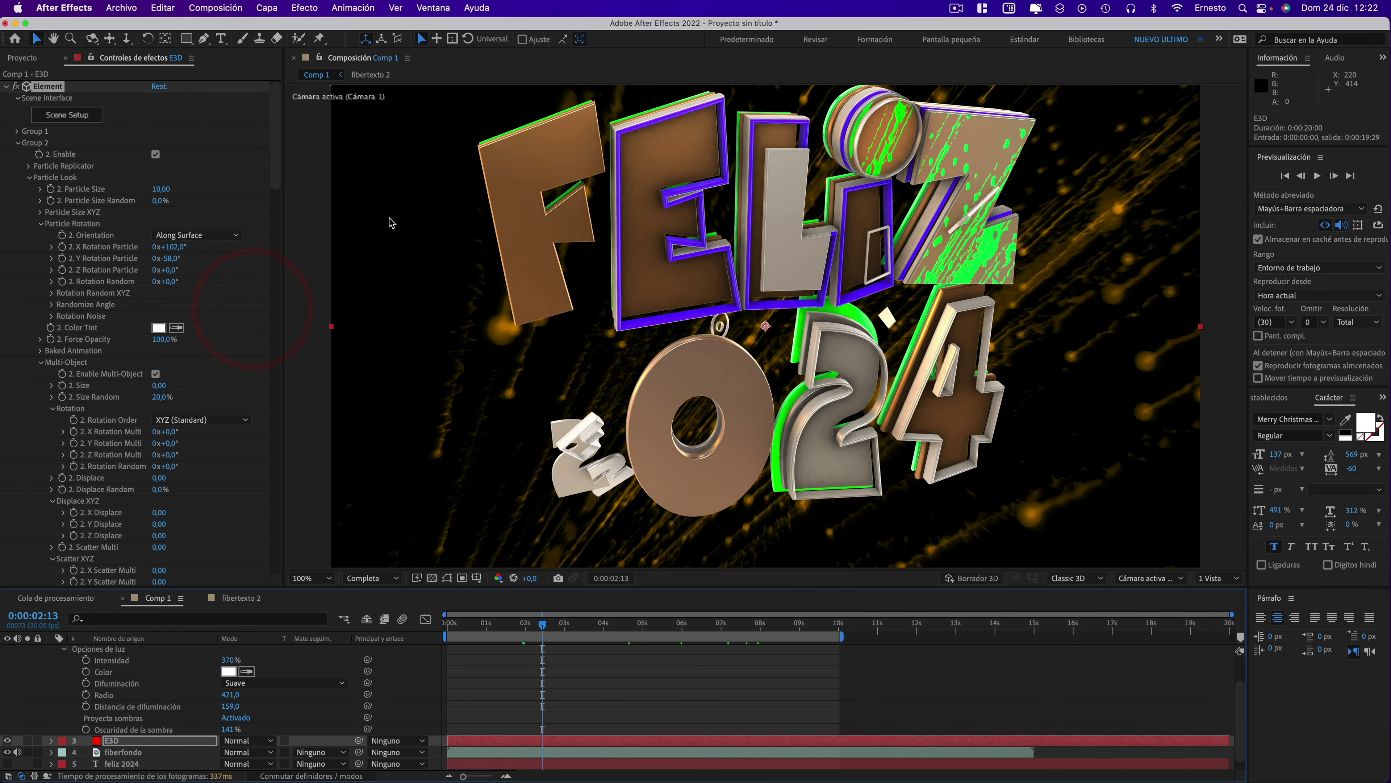
pyautogui.click(63, 117)
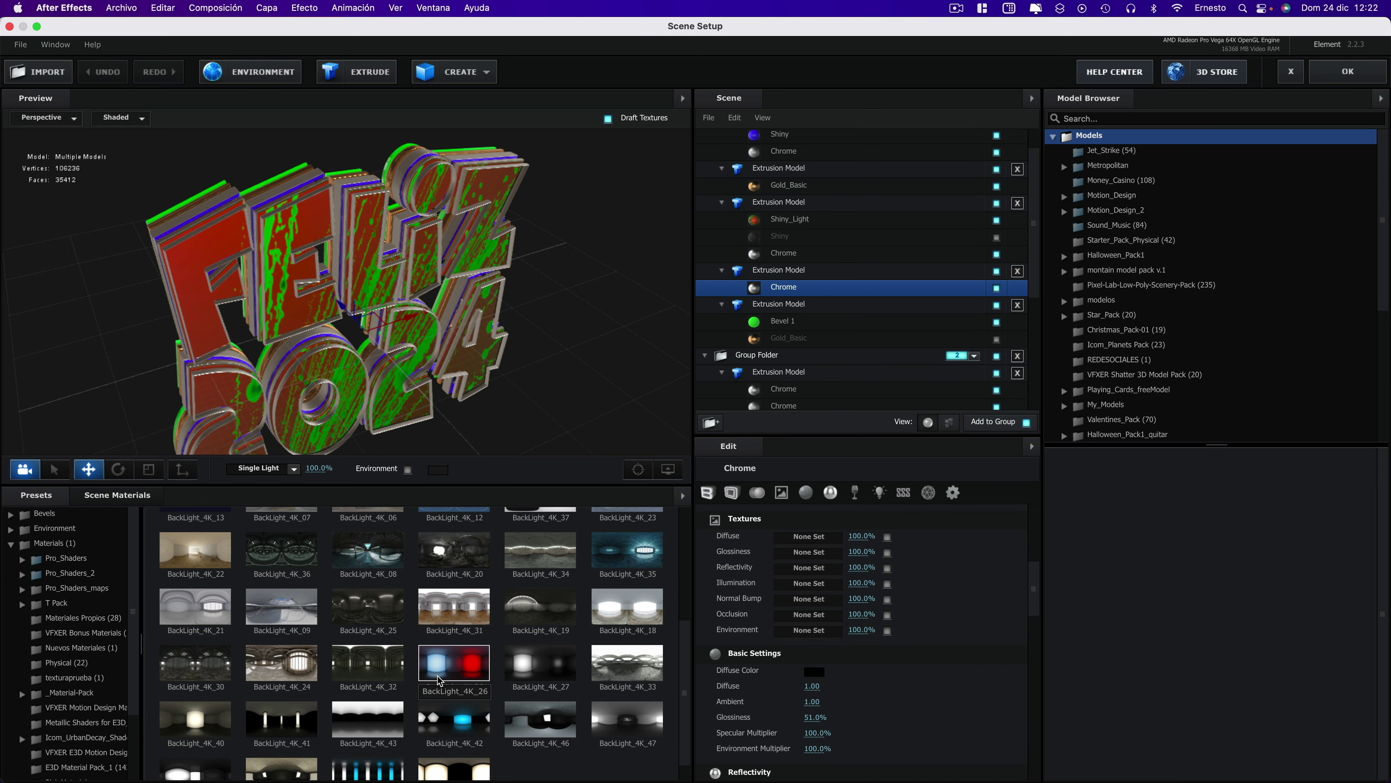
pyautogui.scroll(-1, 439, 679)
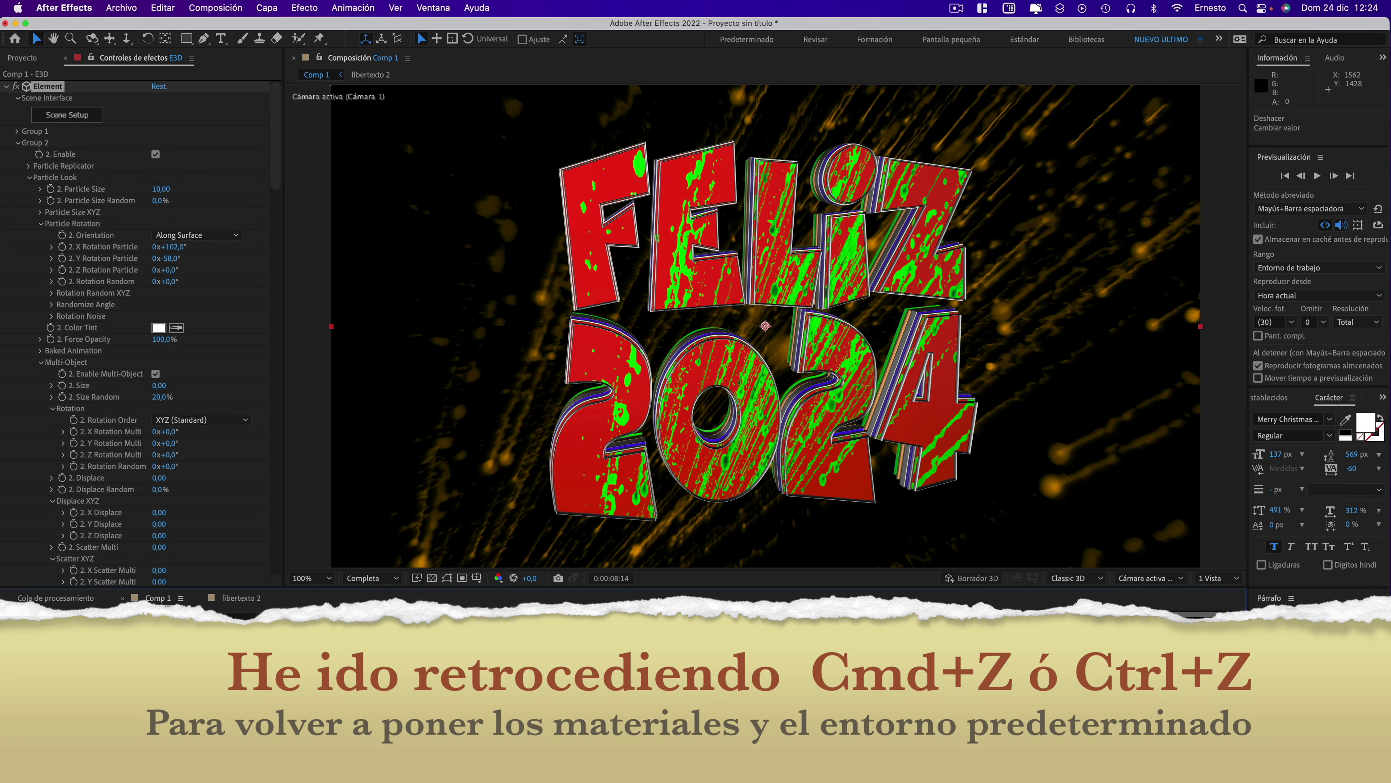
# - Undo the last two material changes and preview the fly-in from the first frame
pyautogui.press('super+z')
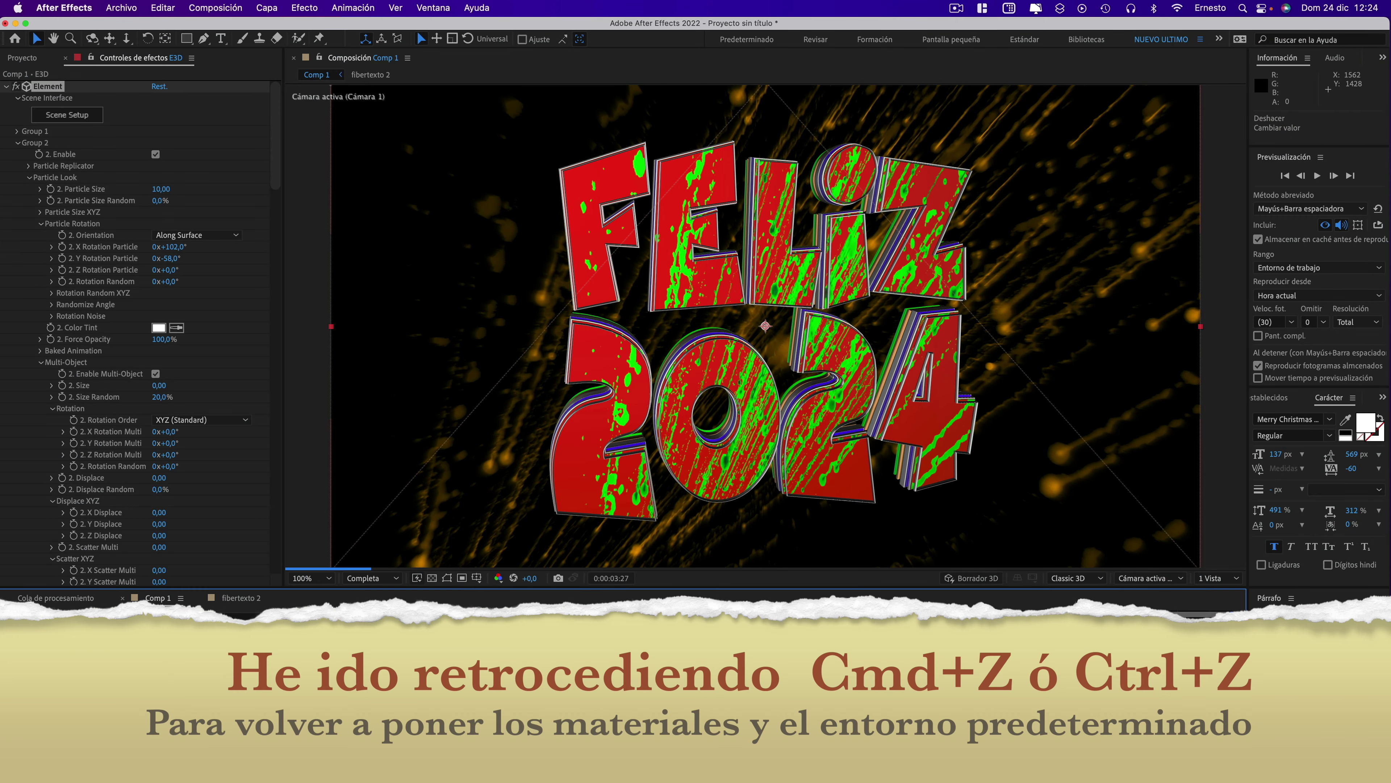
pyautogui.press('super+z')
pyautogui.press('Home')
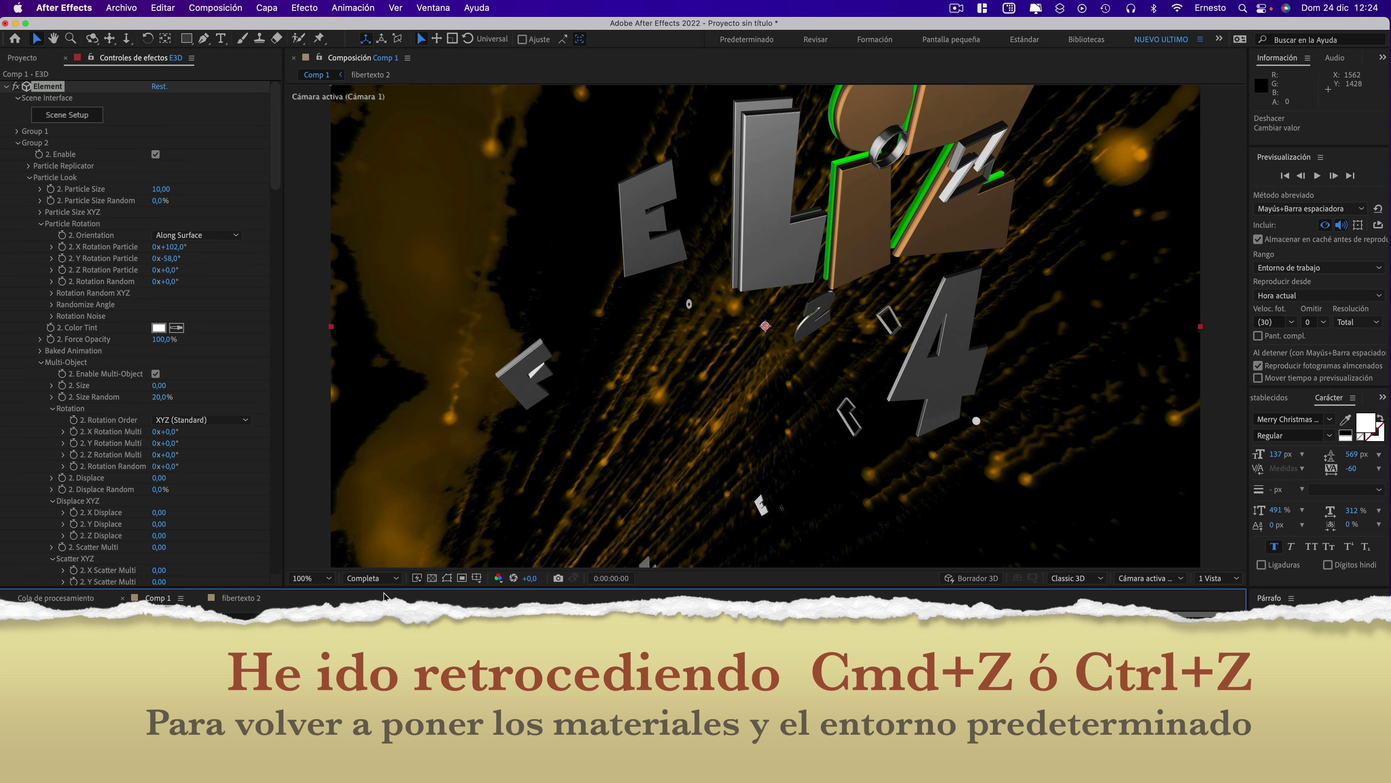
pyautogui.click(447, 593)
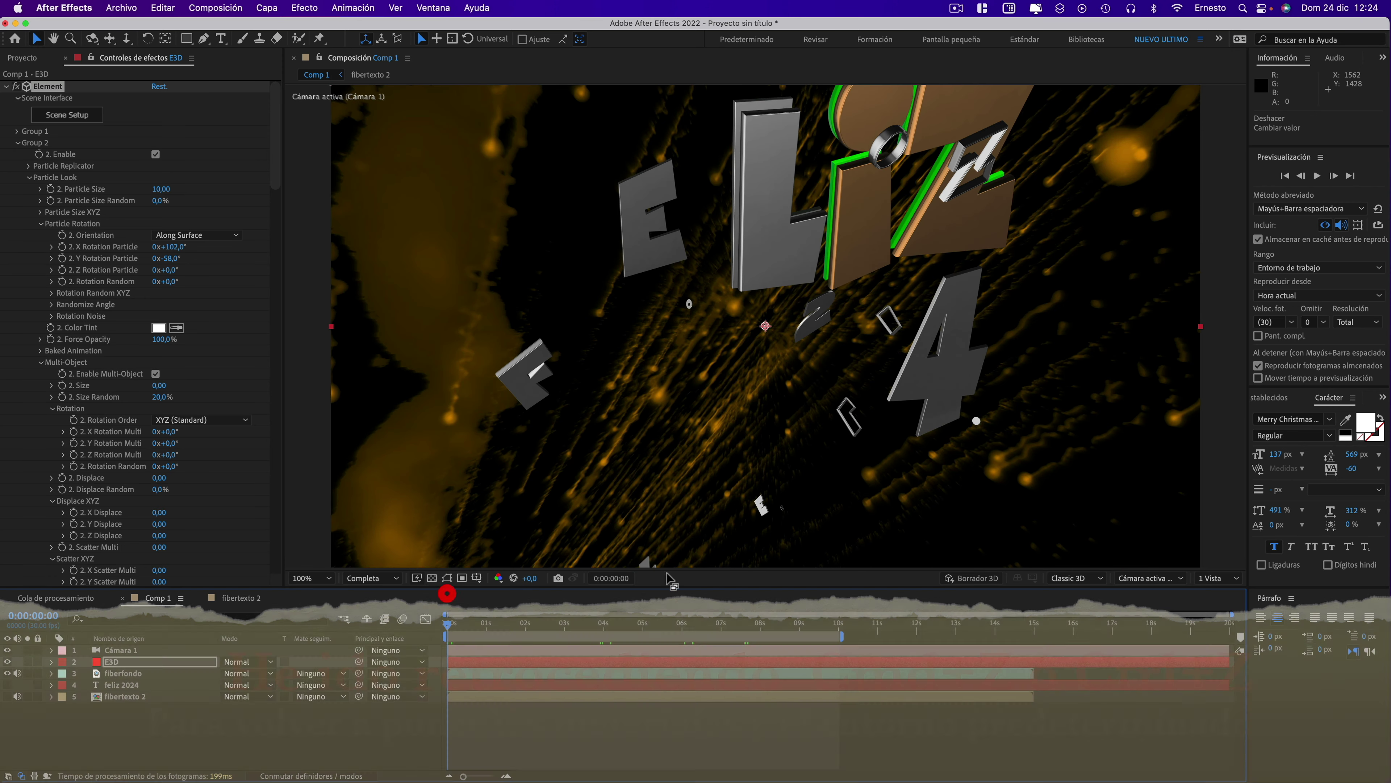
pyautogui.click(1318, 176)
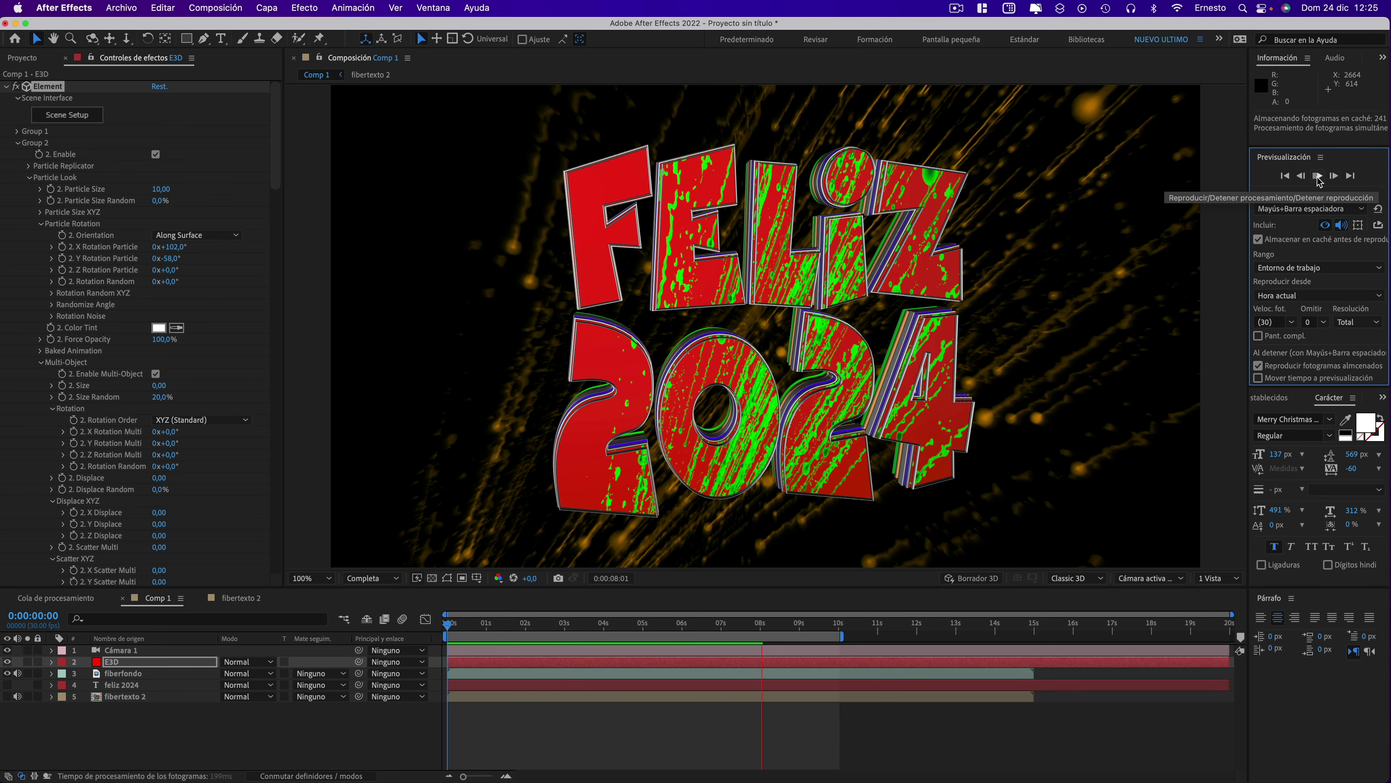
pyautogui.click(1317, 177)
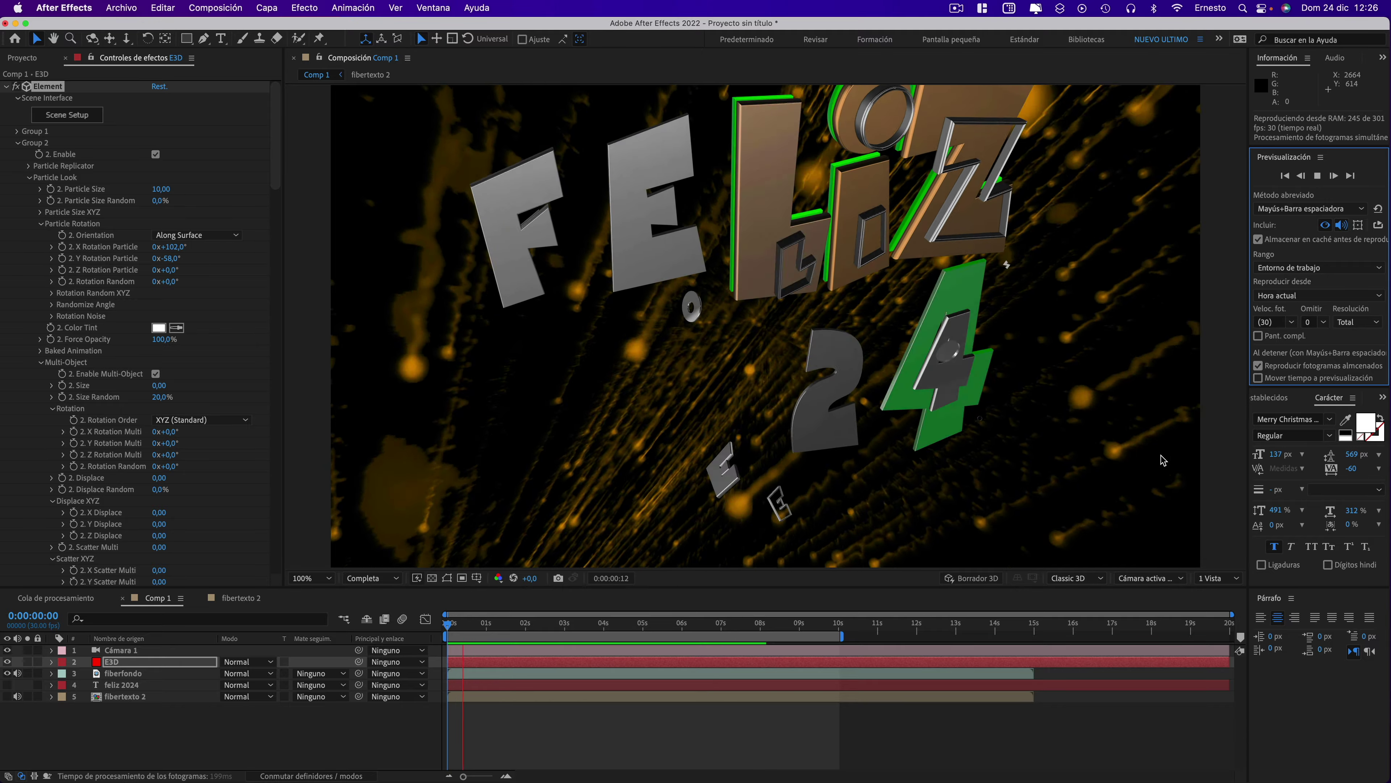
pyautogui.click(747, 623)
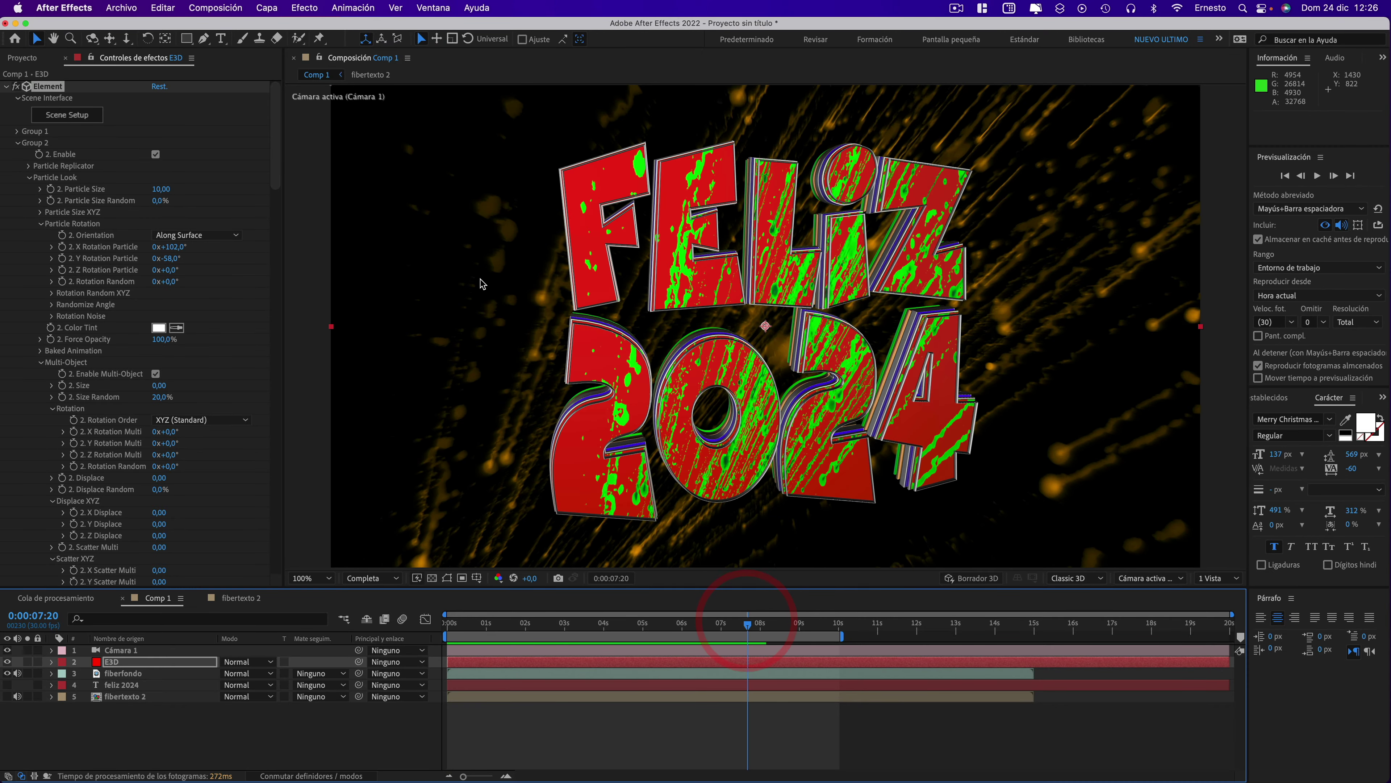
pyautogui.click(122, 686)
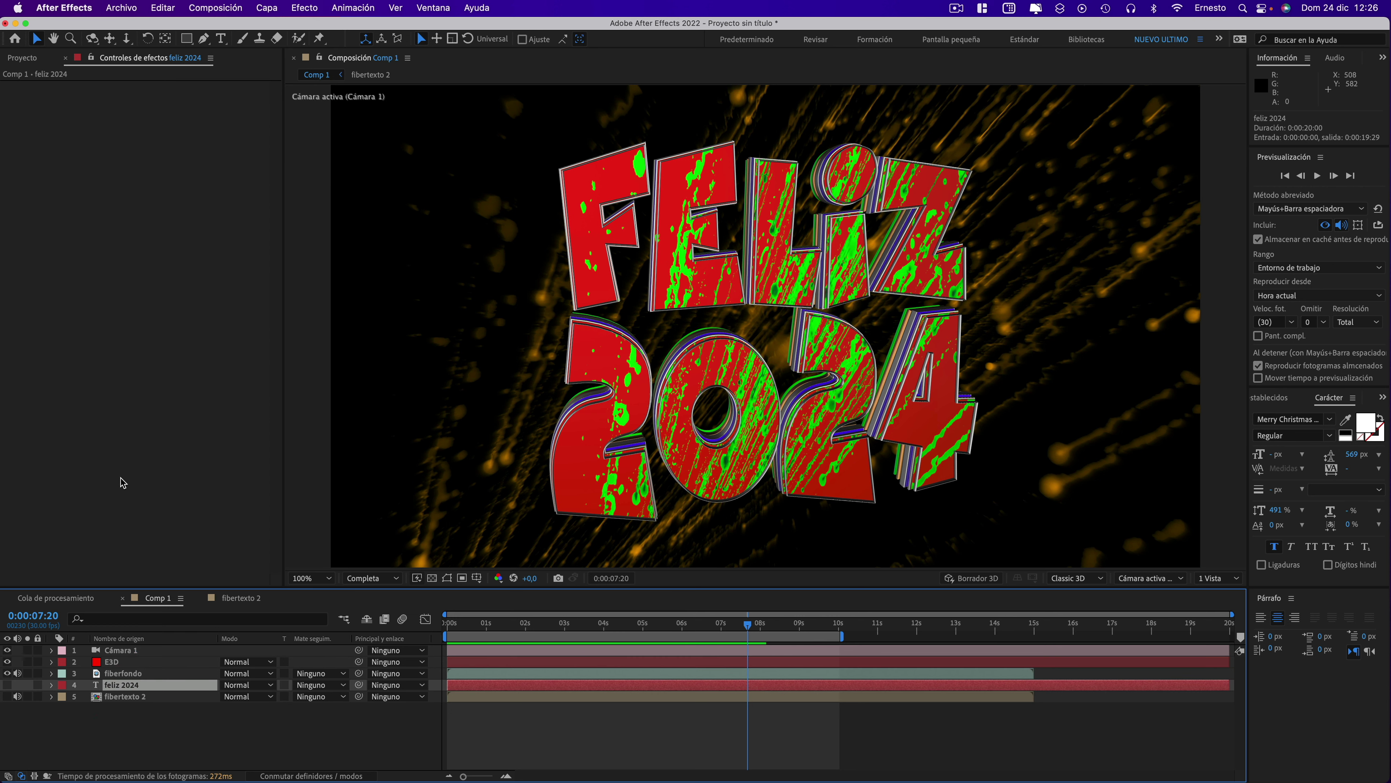
# - Map fiberfondo's Tint 'Asociar blanco a' colour to the green sampled from the letters
pyautogui.click(116, 674)
pyautogui.click(157, 278)
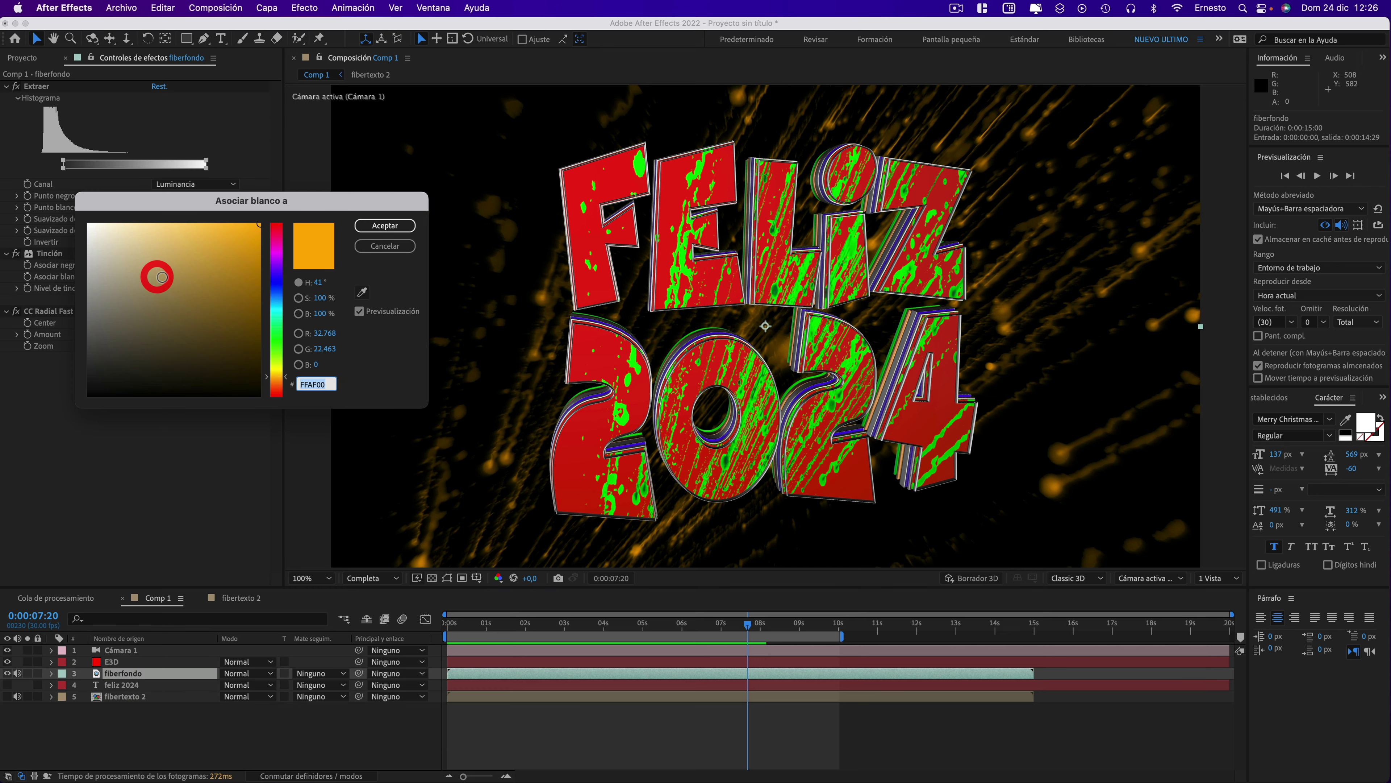
pyautogui.click(361, 291)
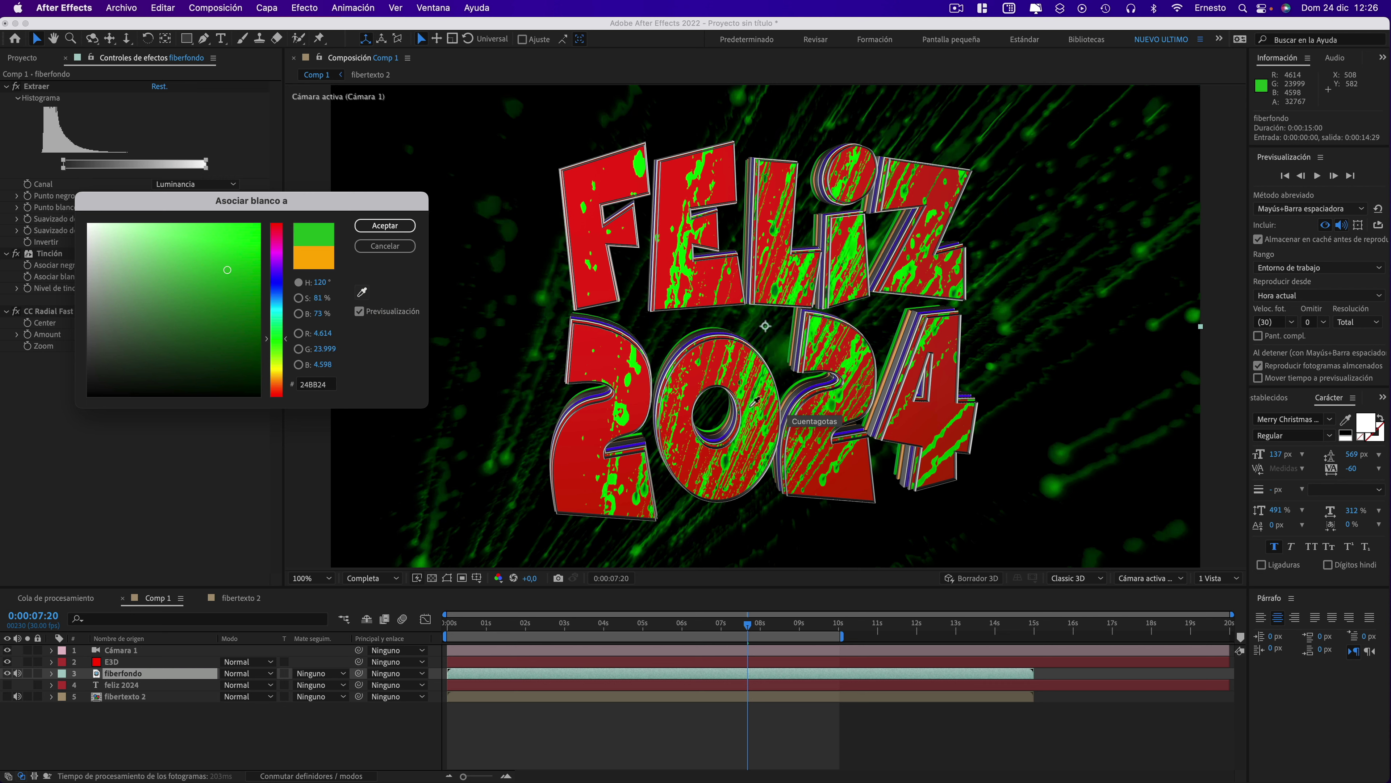
pyautogui.click(751, 412)
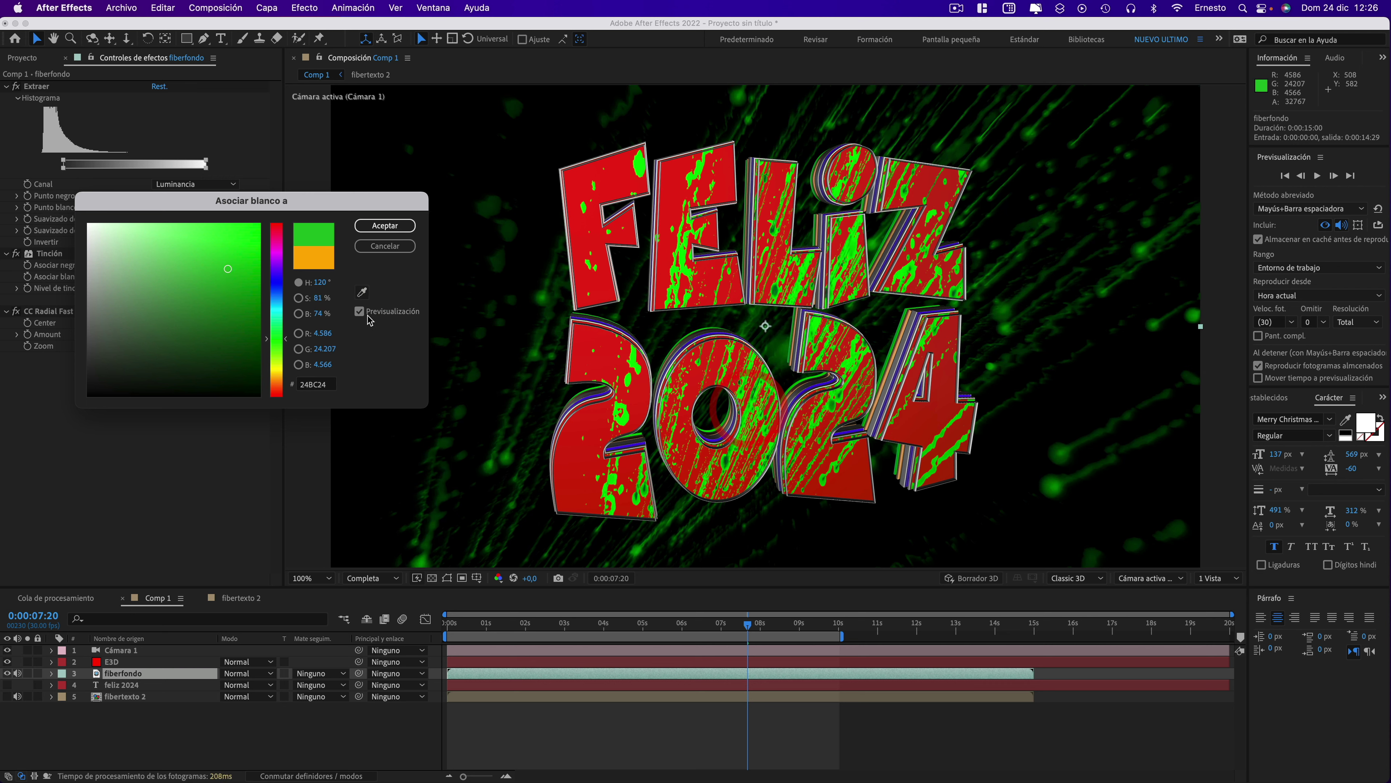
pyautogui.click(381, 226)
# - Preview the animation from the start, then reselect fiberfondo and zoom the viewer out
pyautogui.click(784, 626)
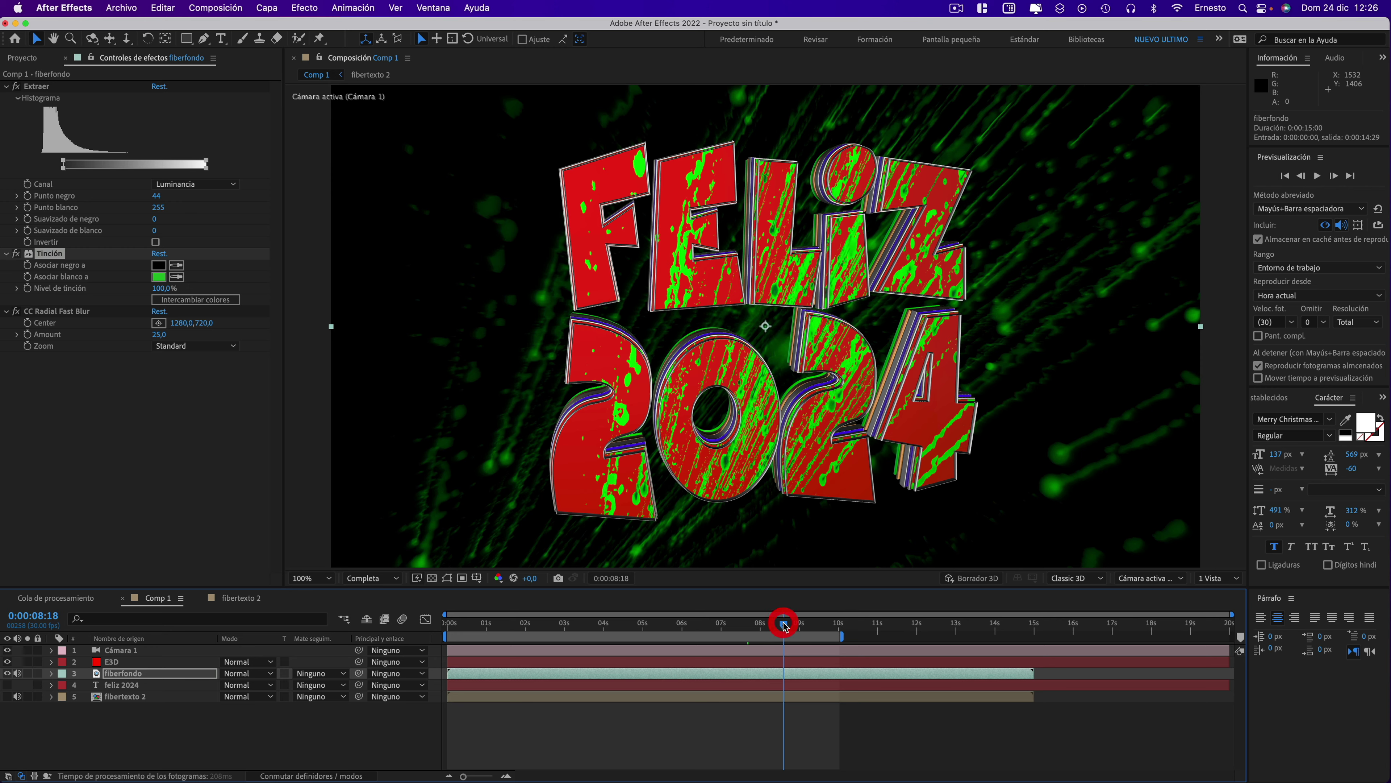
pyautogui.press('Home')
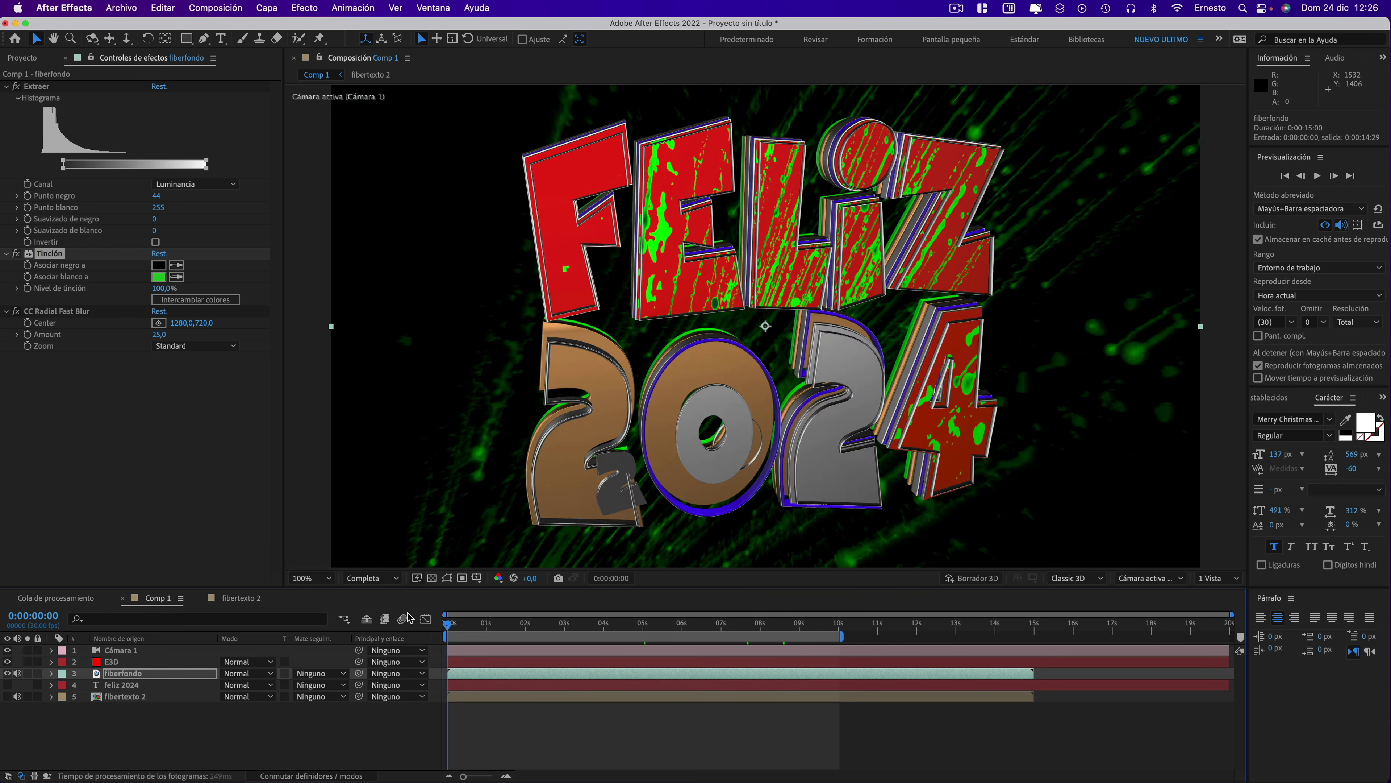
pyautogui.click(1319, 177)
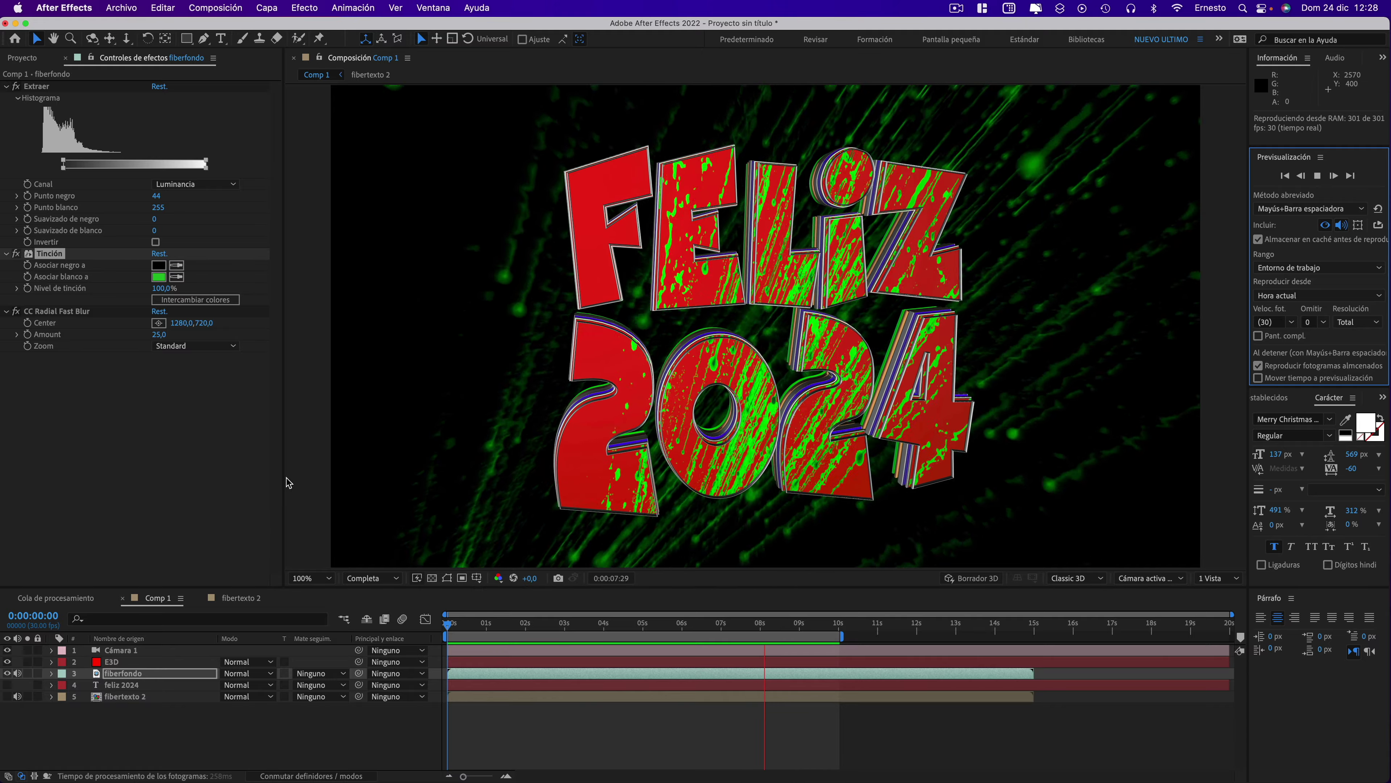
pyautogui.click(133, 720)
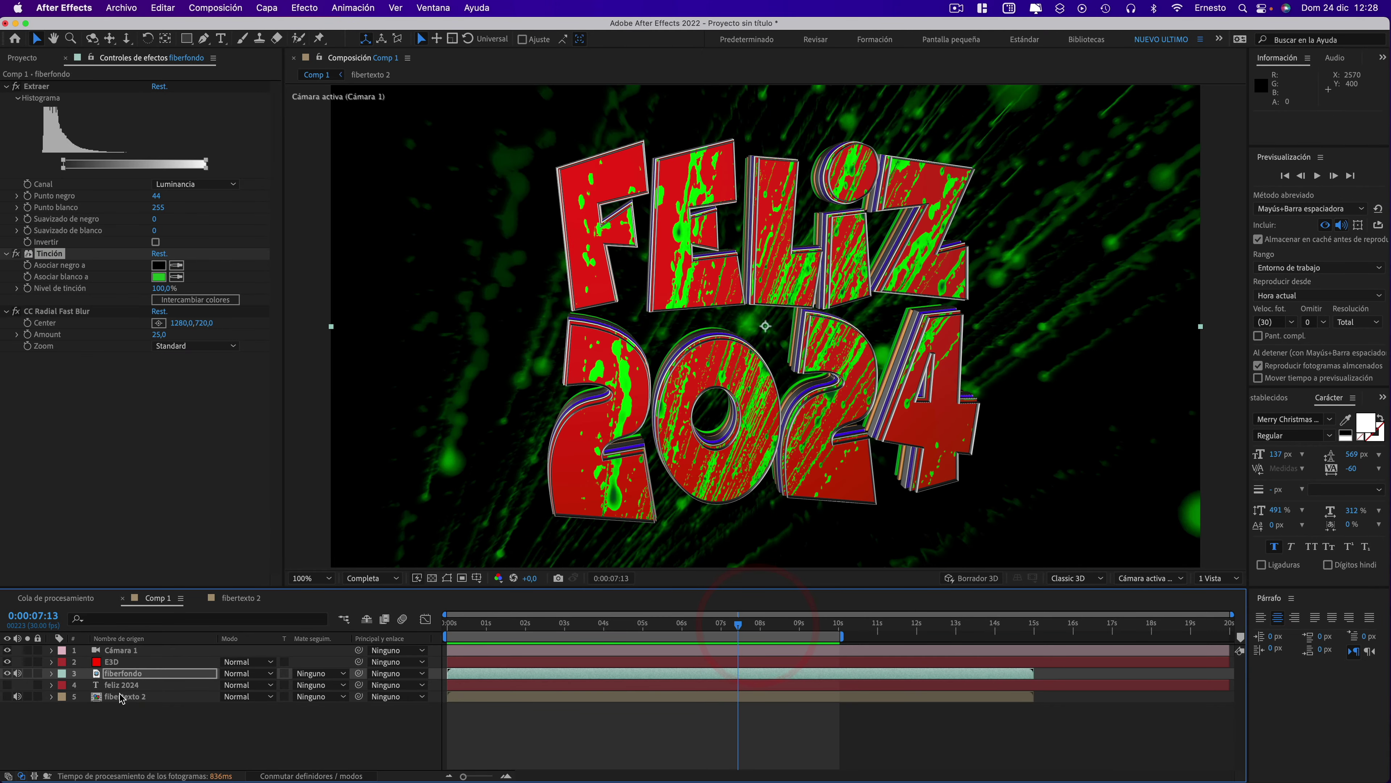
pyautogui.click(126, 679)
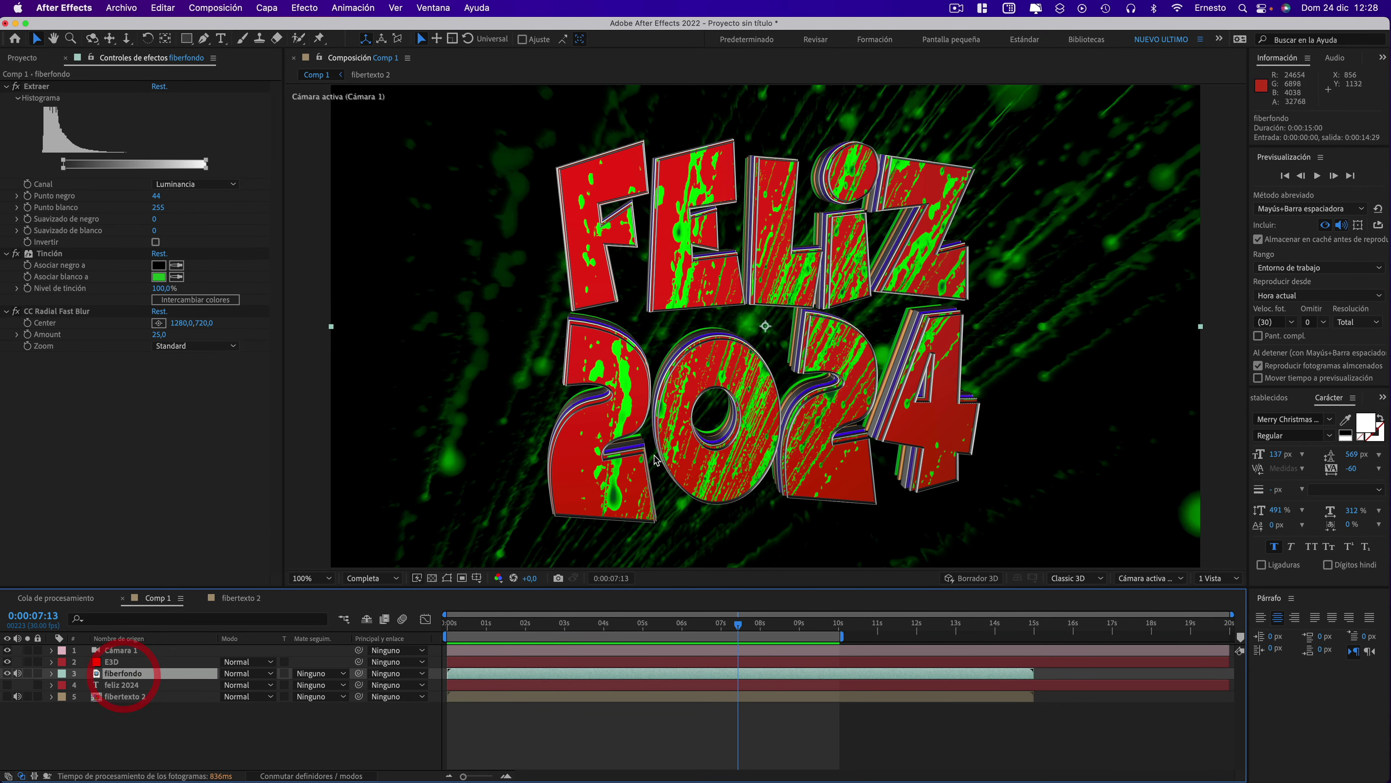
pyautogui.press(',')
pyautogui.press(',')
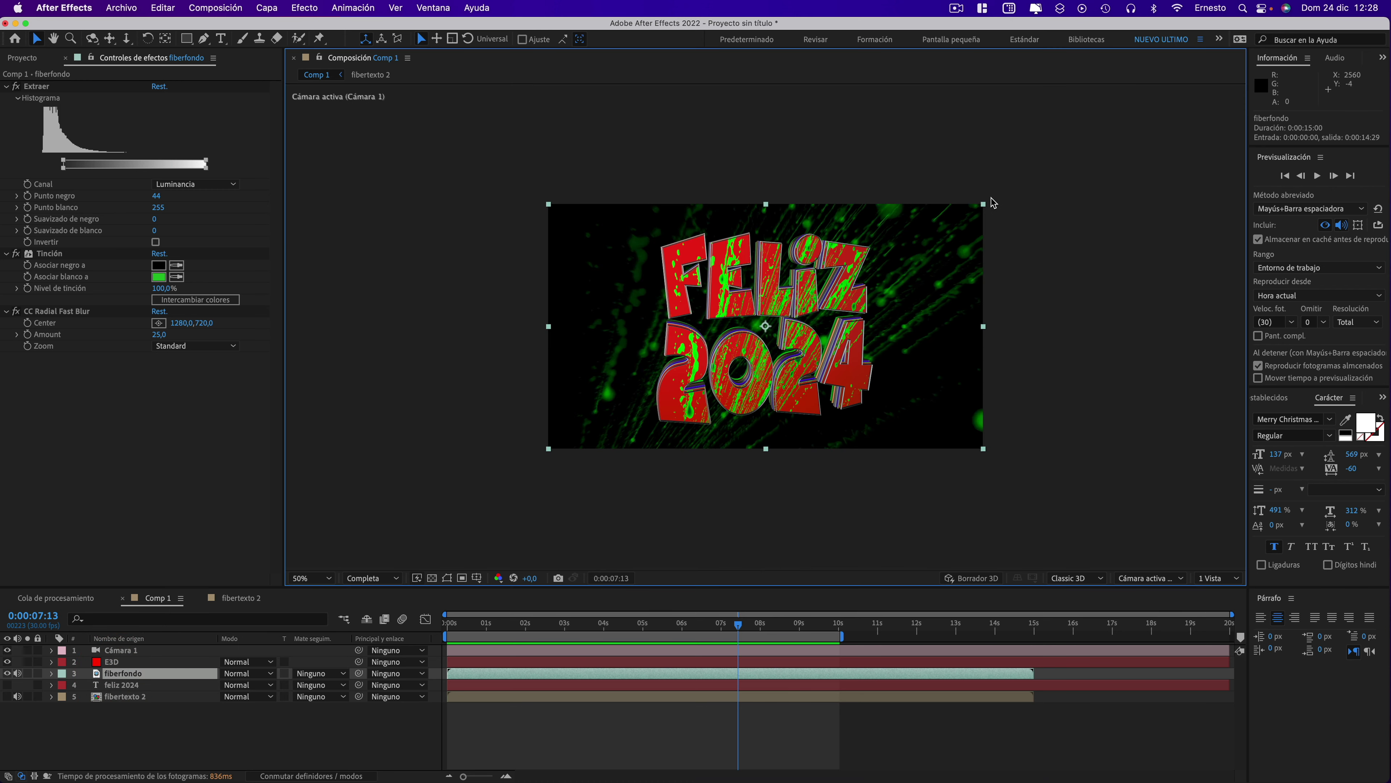
# - Enlarge fiberfondo, tilt it about -12°, and scale it further to cover the frame
pyautogui.moveTo(983, 204); pyautogui.dragTo(1022, 186)
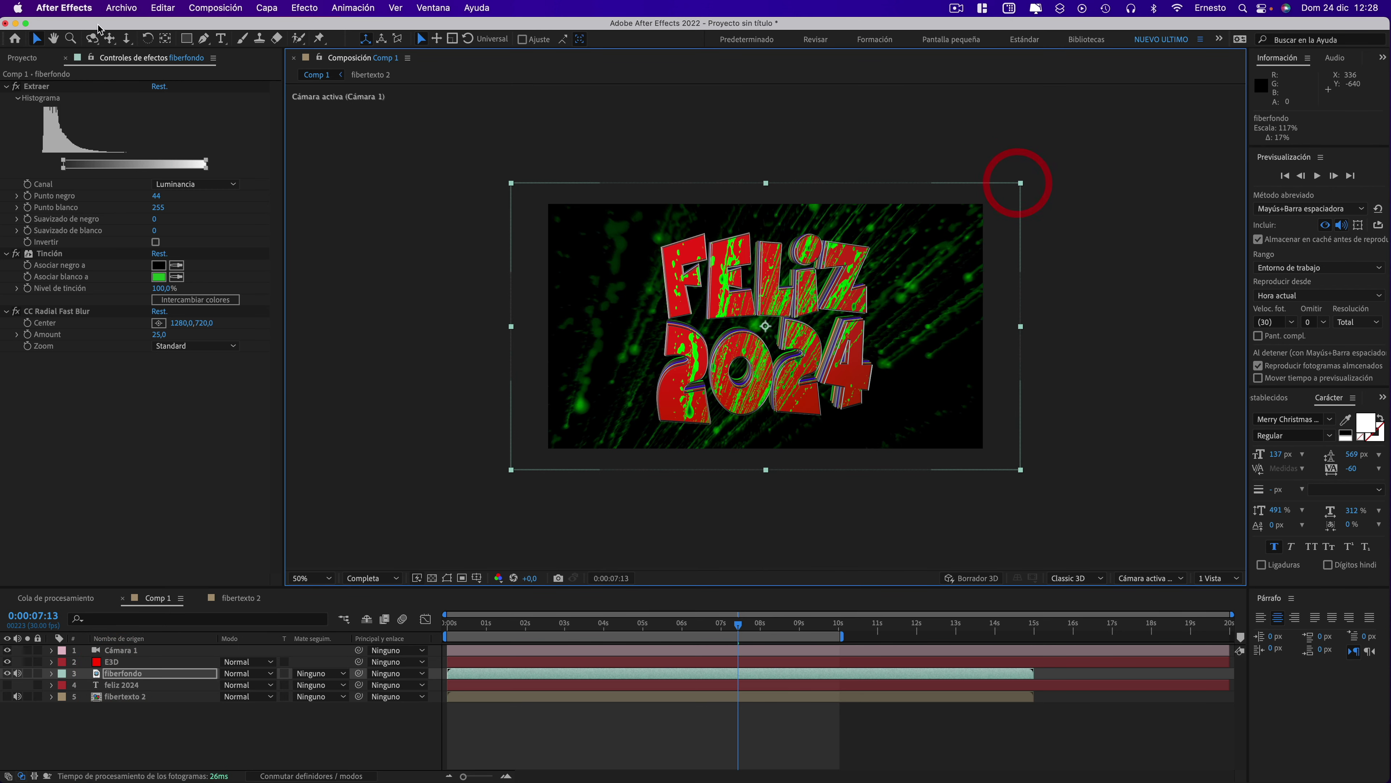
pyautogui.click(94, 38)
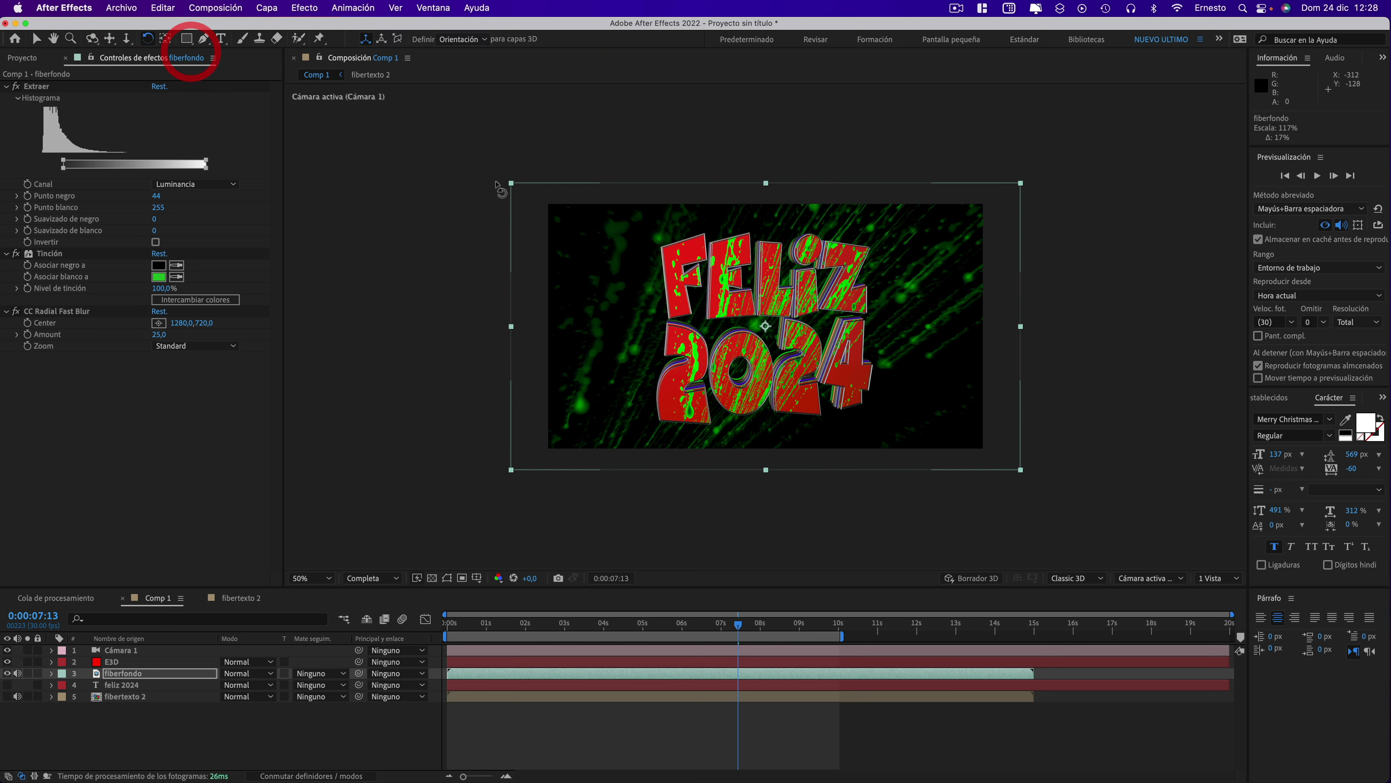
pyautogui.moveTo(511, 184); pyautogui.dragTo(502, 247)
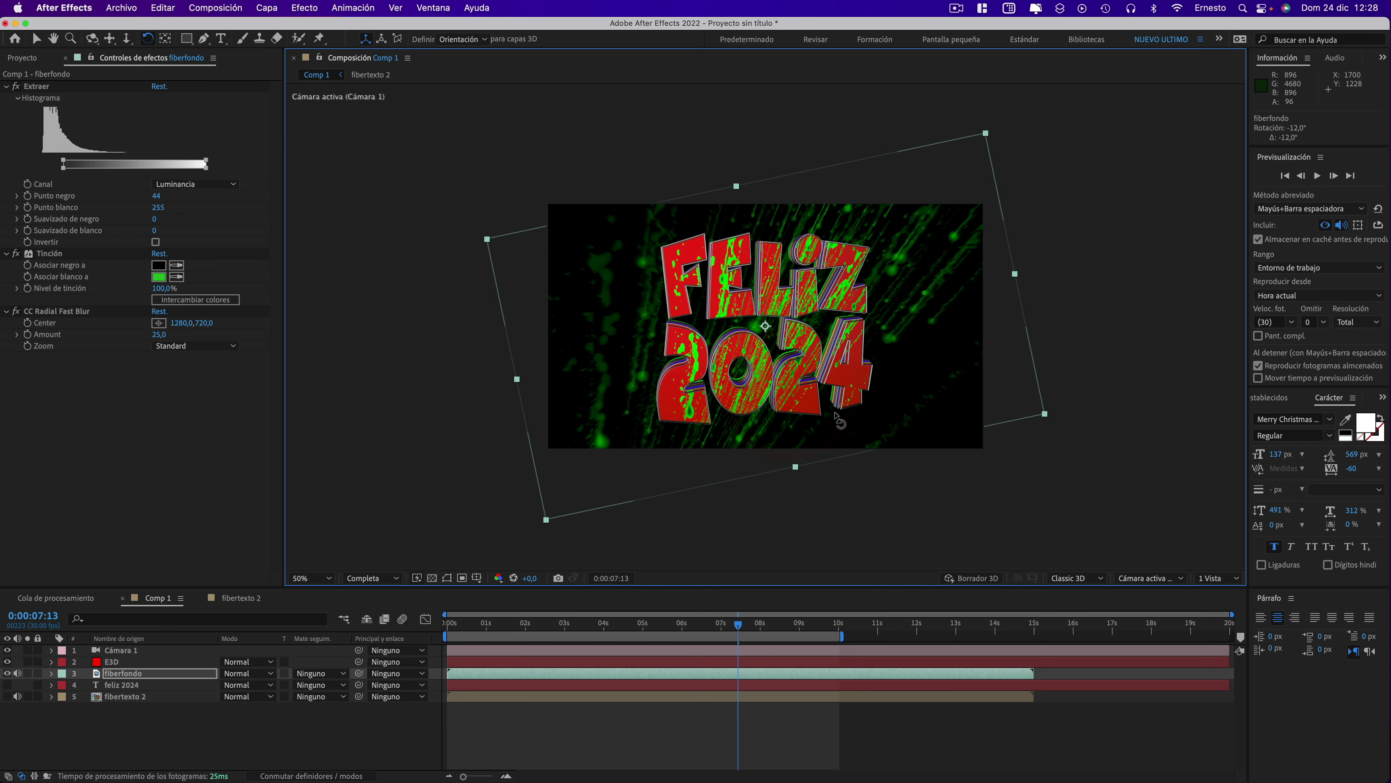
pyautogui.click(36, 38)
pyautogui.moveTo(986, 133); pyautogui.dragTo(1001, 107)
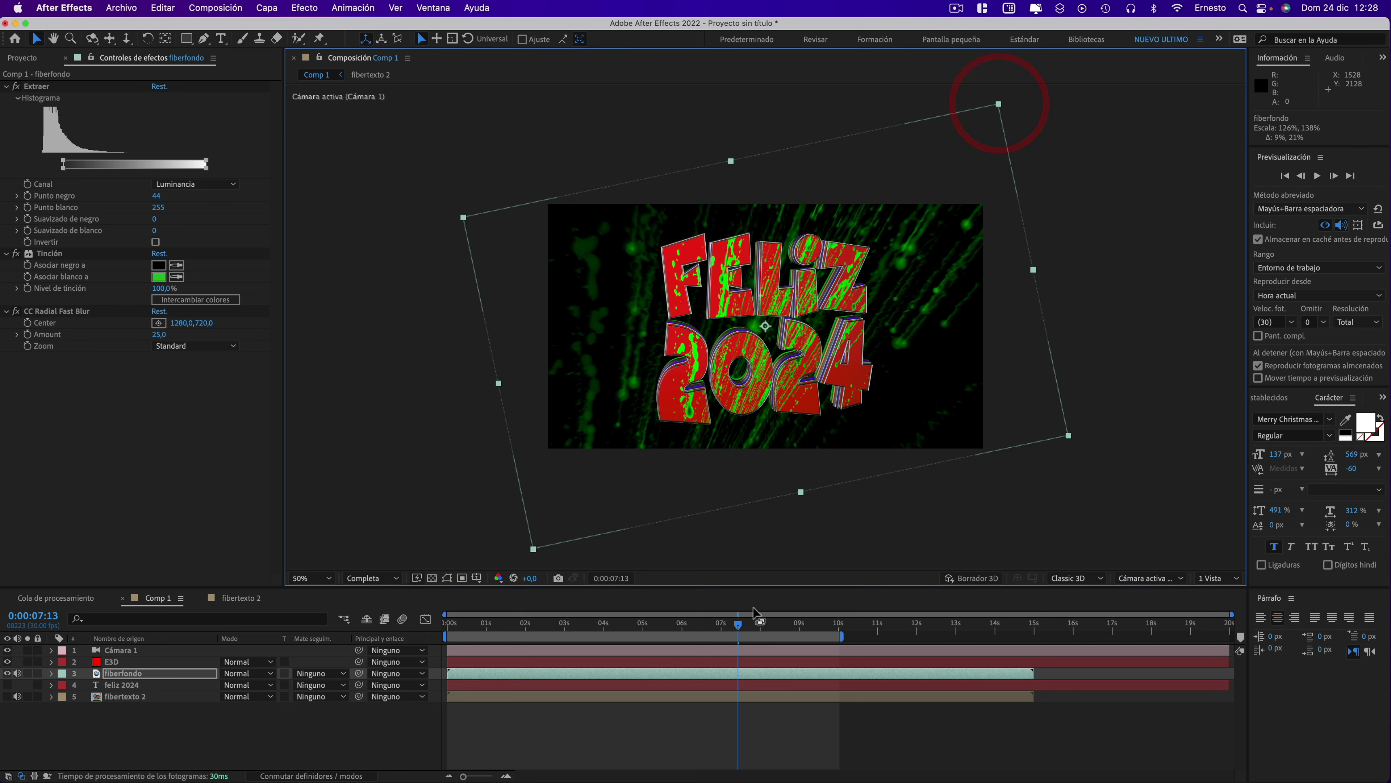
pyautogui.moveTo(754, 612)
pyautogui.mouseDown()
pyautogui.moveTo(603, 628)
pyautogui.moveTo(636, 625)
pyautogui.mouseUp()
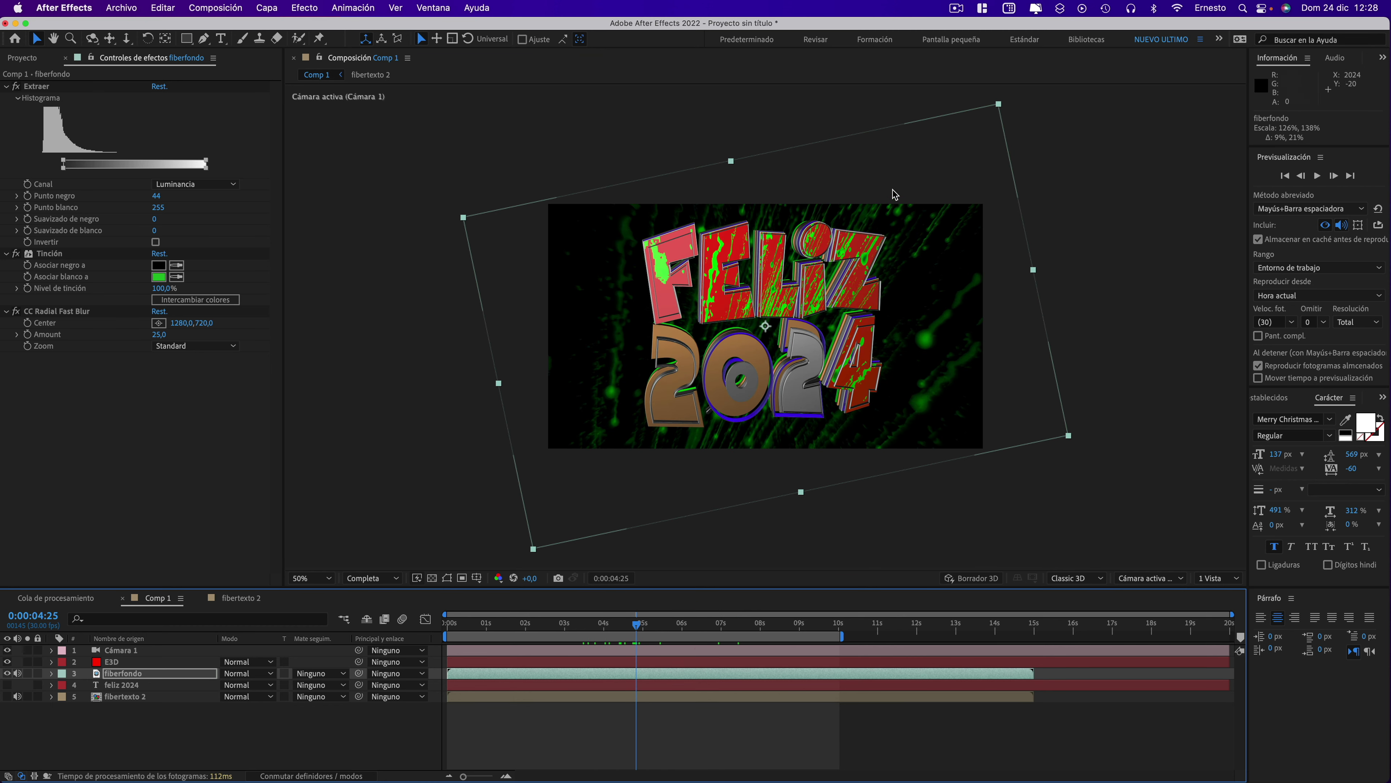
# - Stretch fiberfondo taller and tilt it further to about -14.4°, checking corner coverage
pyautogui.click(991, 102)
pyautogui.click(991, 103)
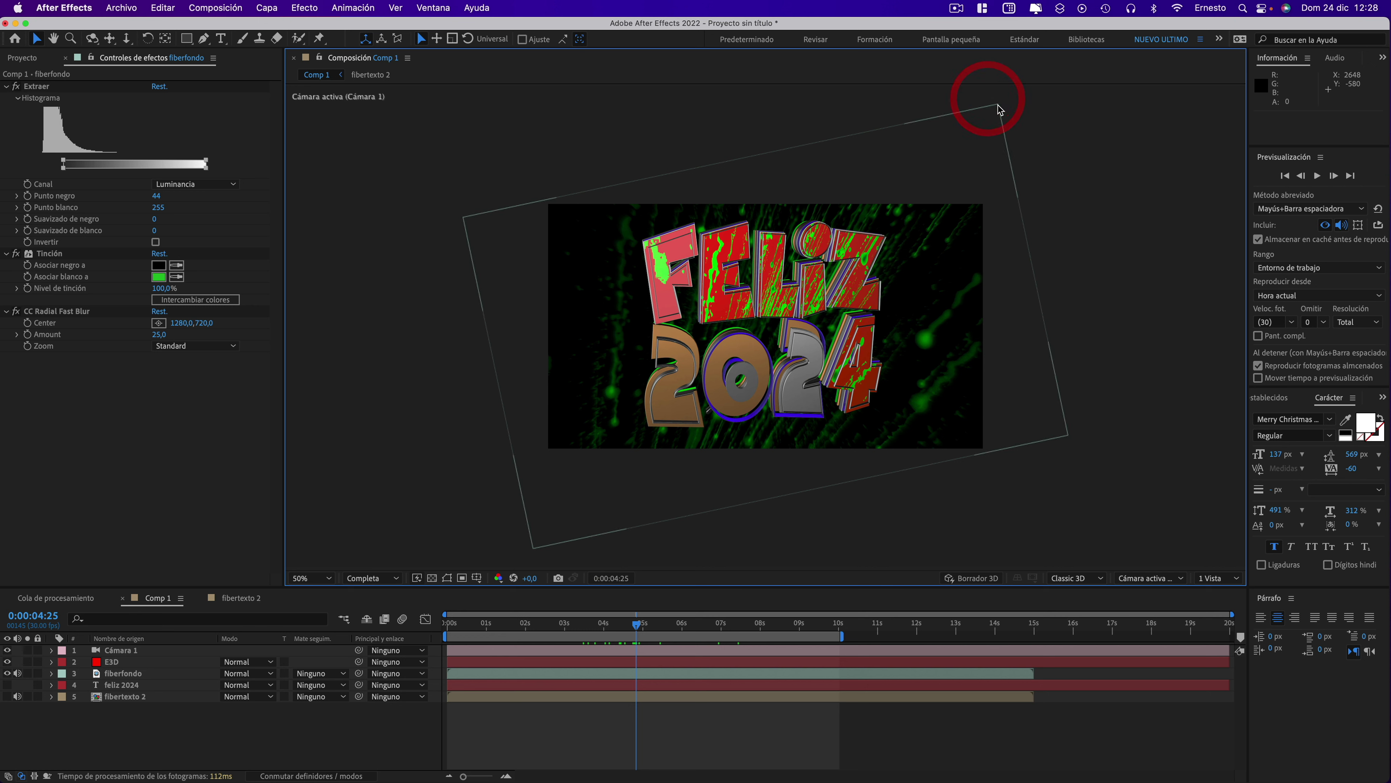
pyautogui.moveTo(990, 103); pyautogui.dragTo(996, 106)
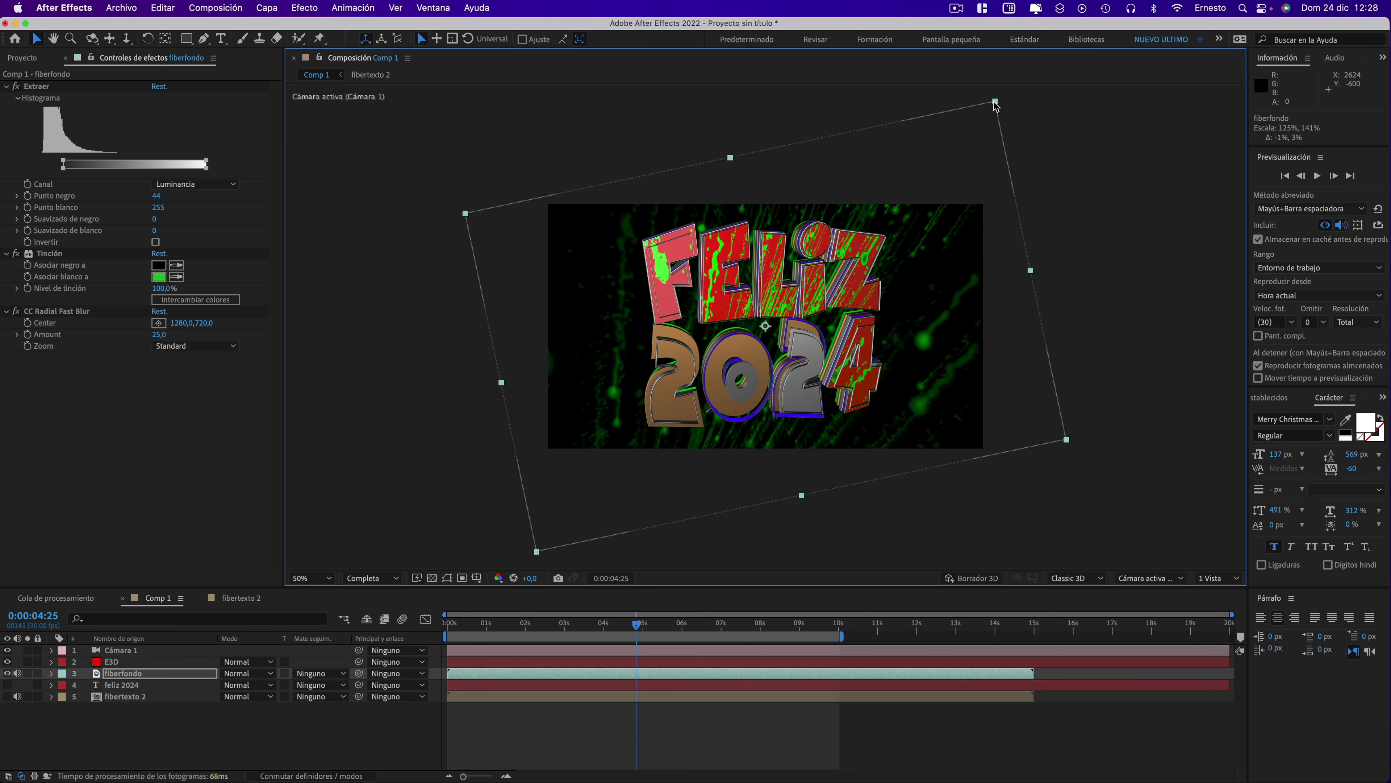
pyautogui.click(147, 39)
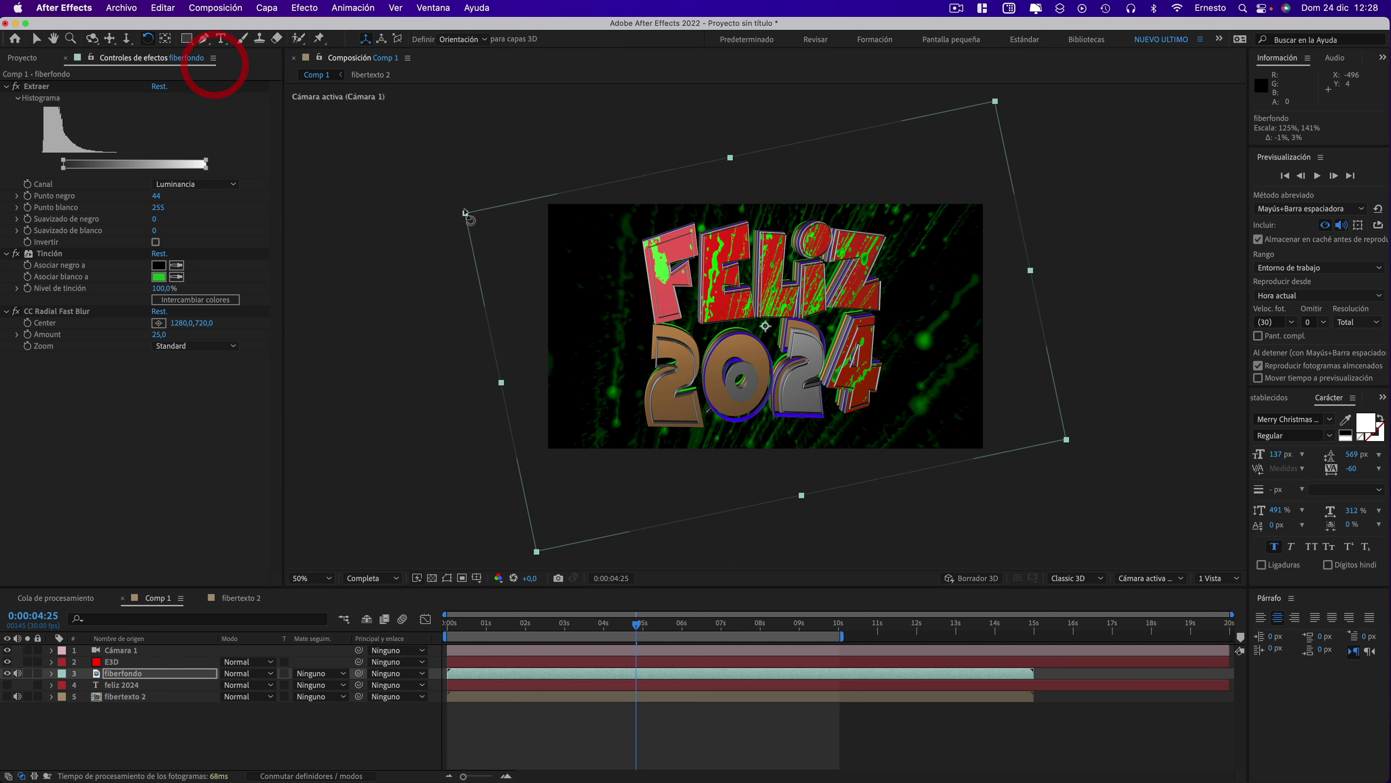
pyautogui.moveTo(465, 215); pyautogui.dragTo(461, 224)
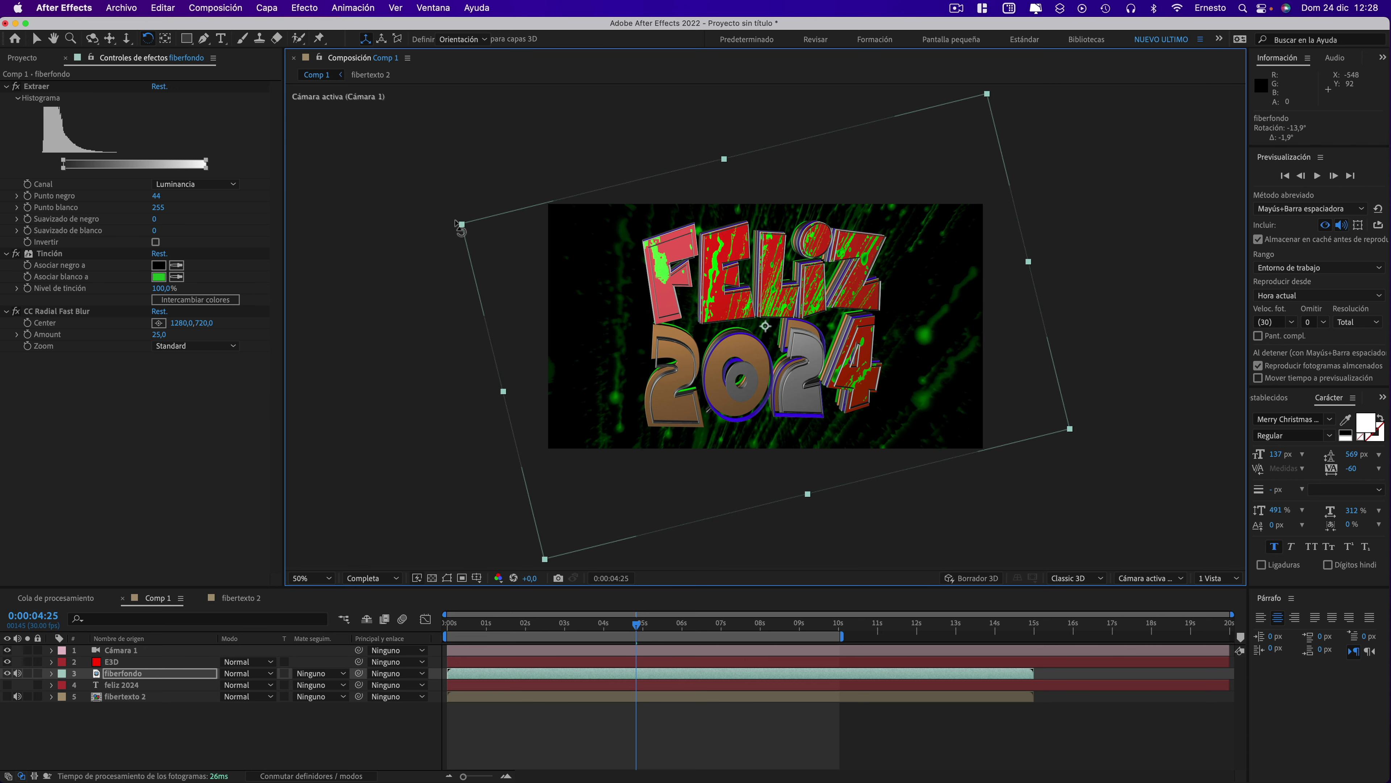
pyautogui.moveTo(640, 624)
pyautogui.mouseDown()
pyautogui.moveTo(558, 624)
pyautogui.moveTo(774, 644)
pyautogui.mouseUp()
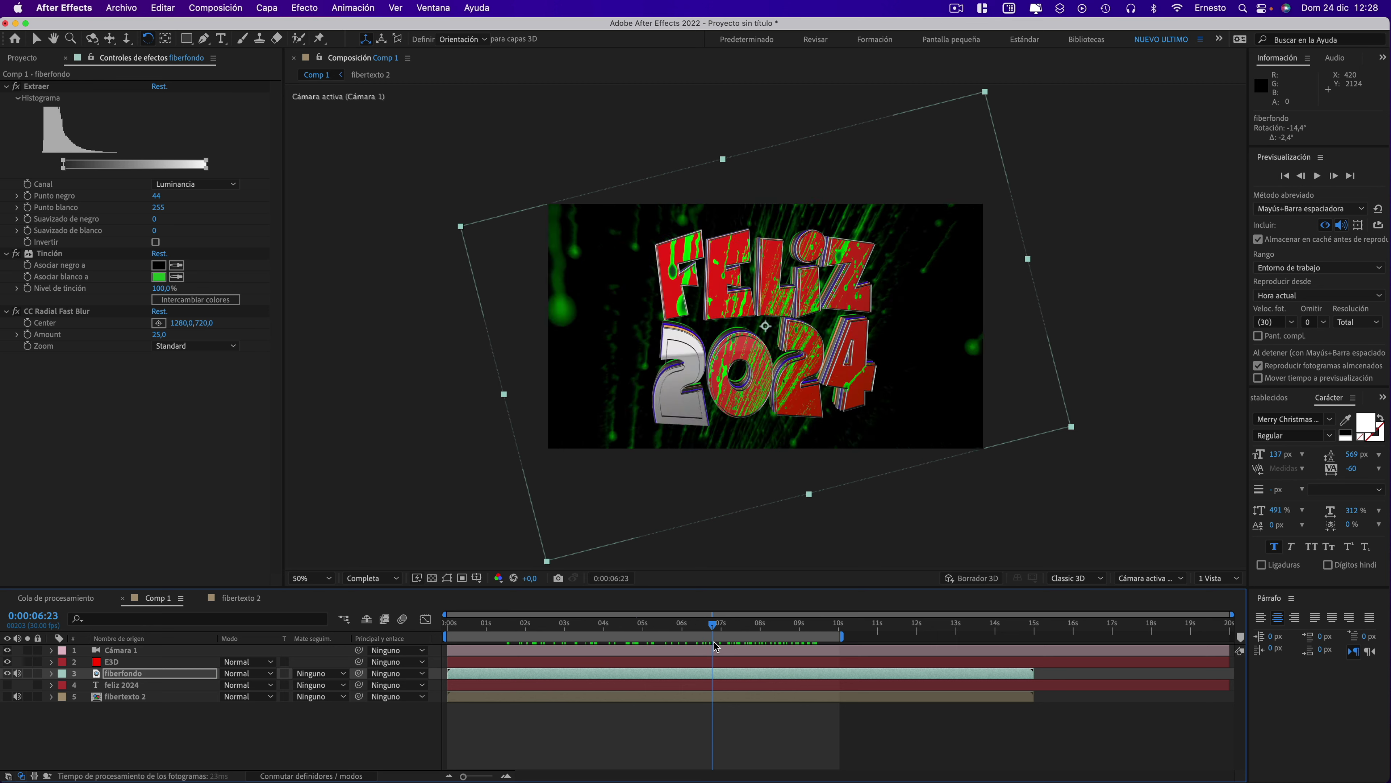
# - Set the viewer zoom to Ajustar and play the fly-in preview from the first frame
pyautogui.click(302, 582)
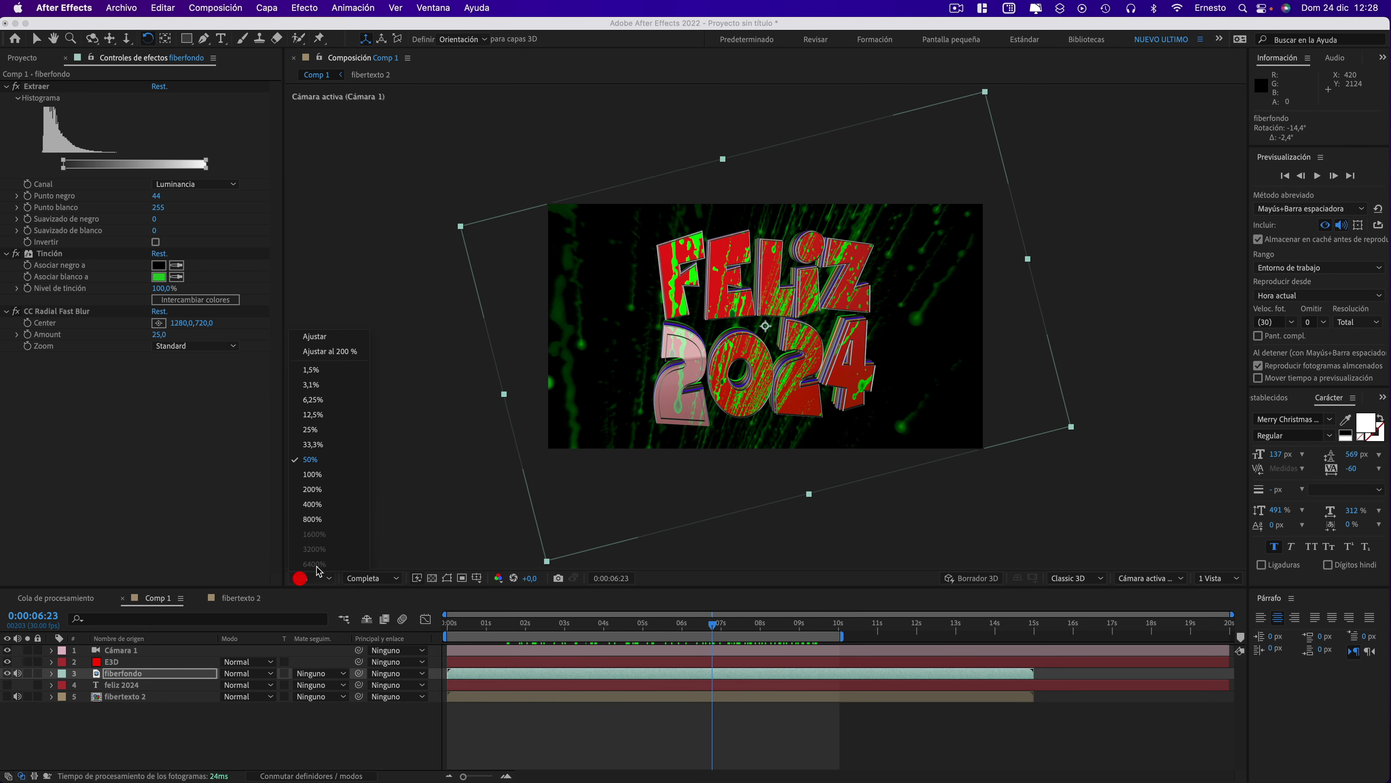
pyautogui.click(320, 336)
pyautogui.click(434, 609)
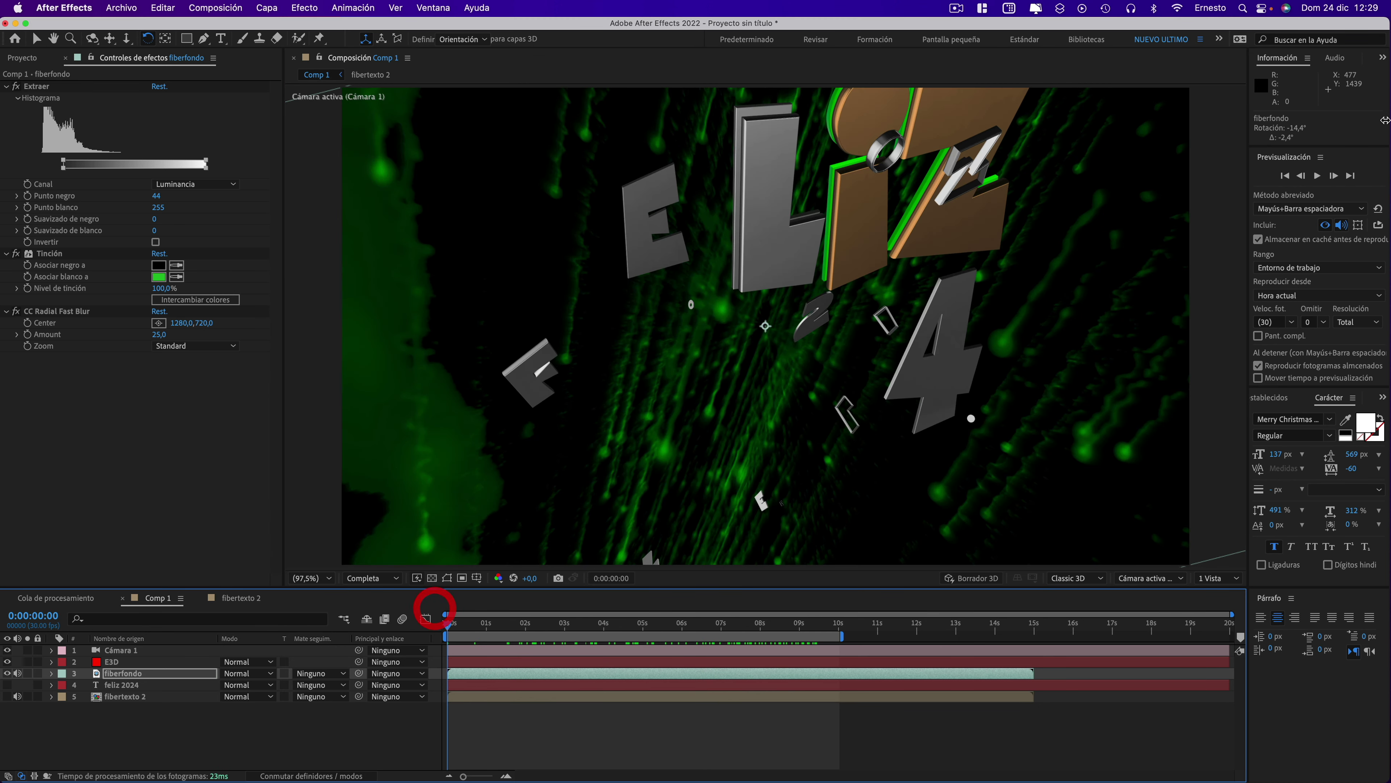
pyautogui.click(1315, 179)
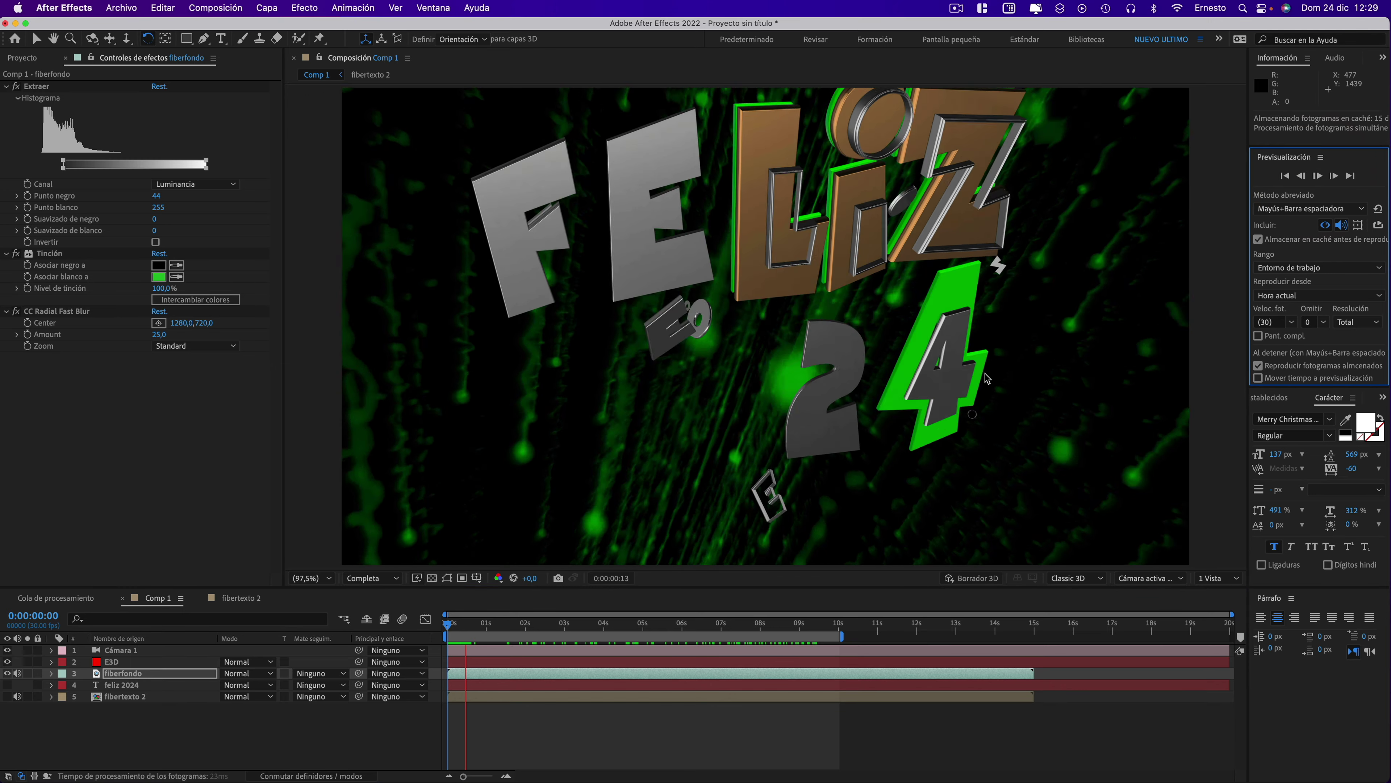